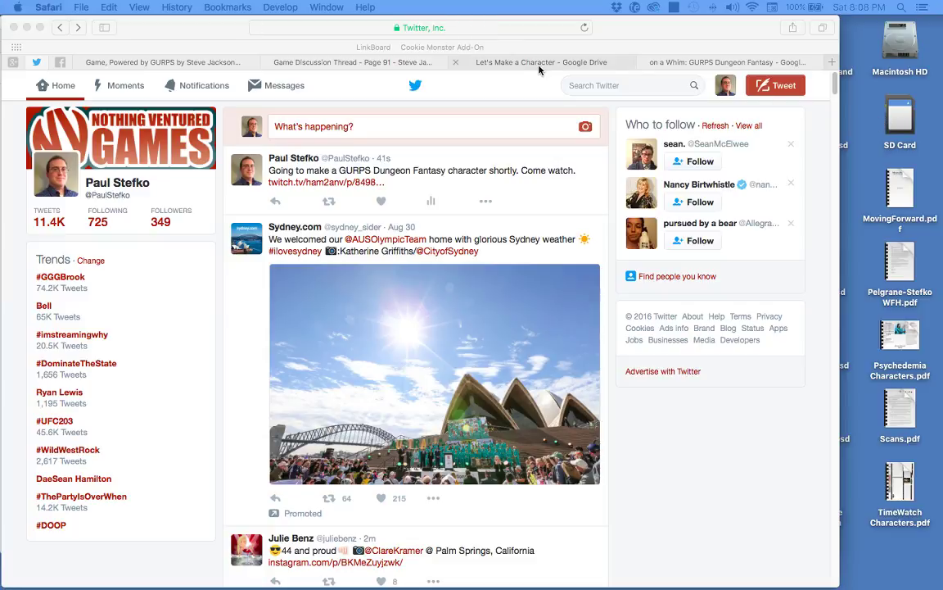
# - Check the Twitter notifications, then return to the "Let's Make a Character on a Whim: GURPS Dungeon Fantasy" document
pyautogui.click(668, 63)
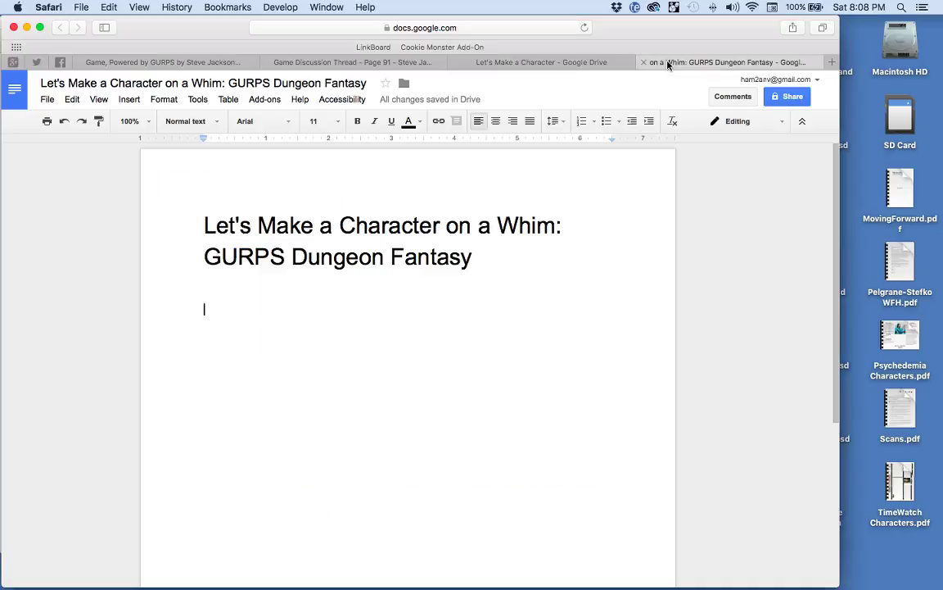
pyautogui.click(552, 63)
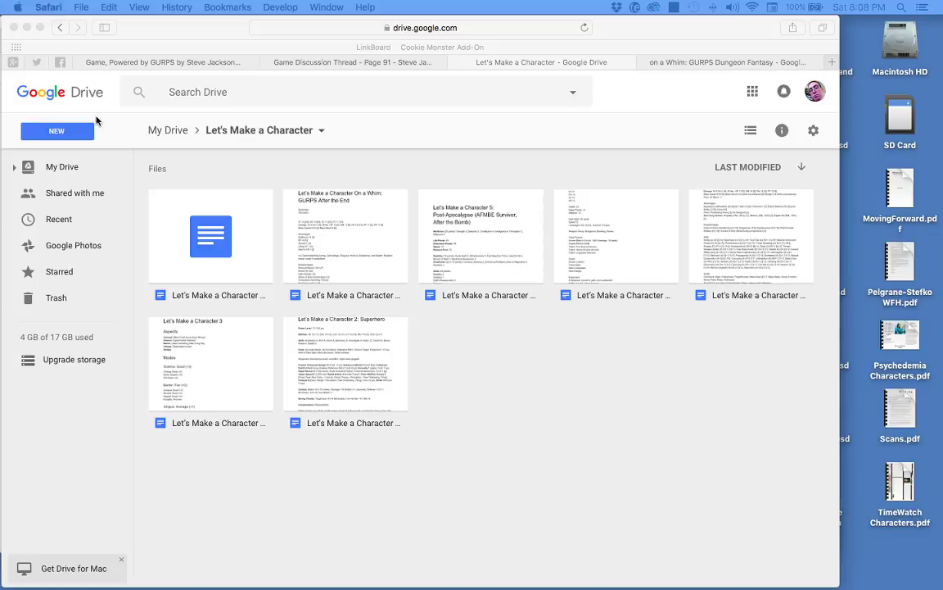
pyautogui.click(36, 62)
pyautogui.click(172, 86)
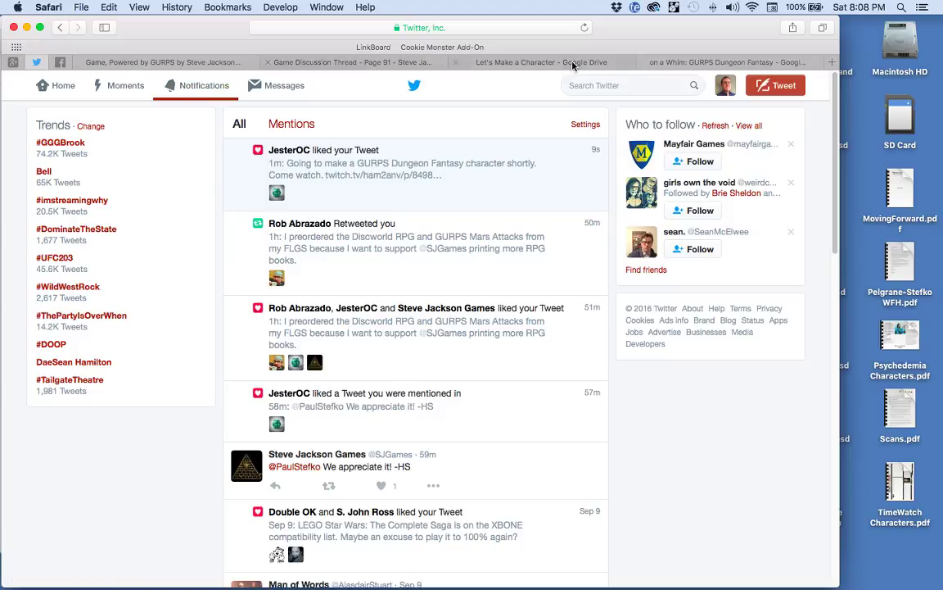
pyautogui.click(687, 64)
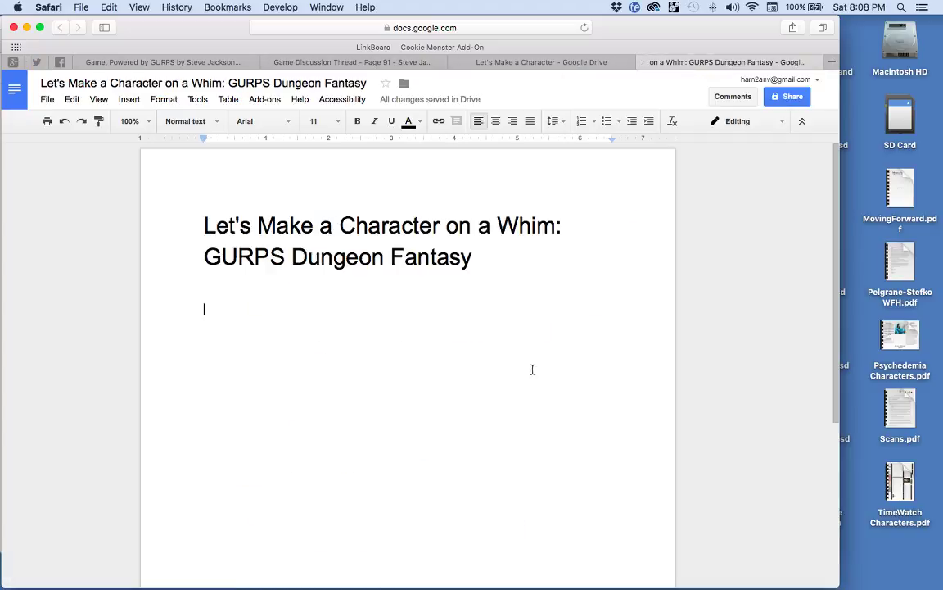
# - Search the computer for "adventurers", open 1 Adventurers.pdf in Acrobat Pro, and shift its window aside so the browser shows behind it
pyautogui.moveTo(509, 573)
pyautogui.press('super+space')
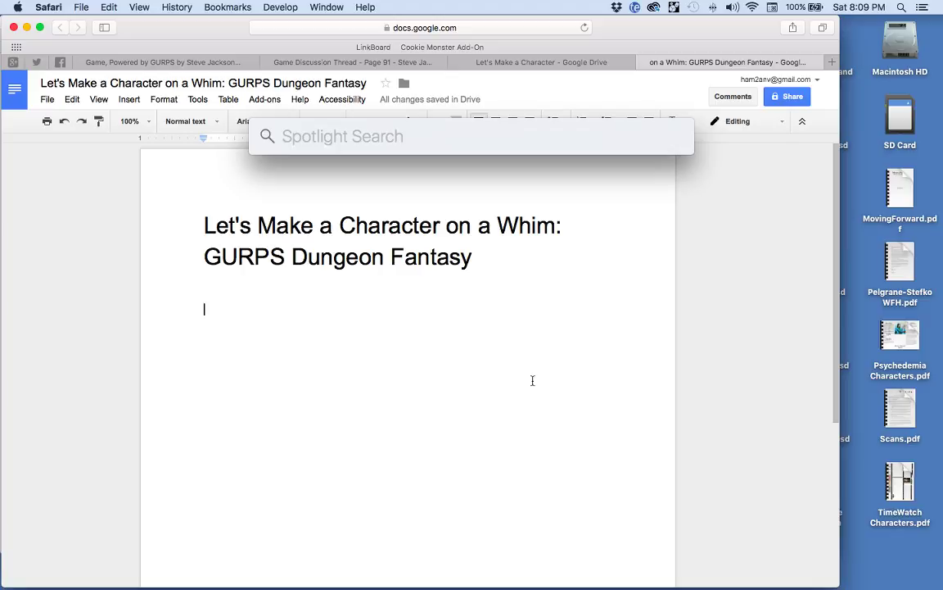
pyautogui.write('d')
pyautogui.press('BackSpace')
pyautogui.write('adventurers')
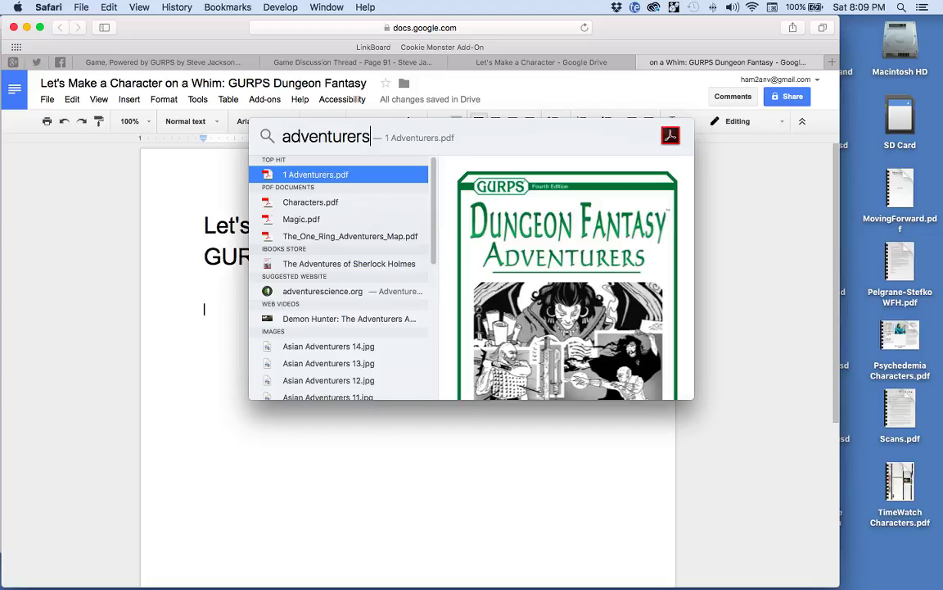
pyautogui.press('Return')
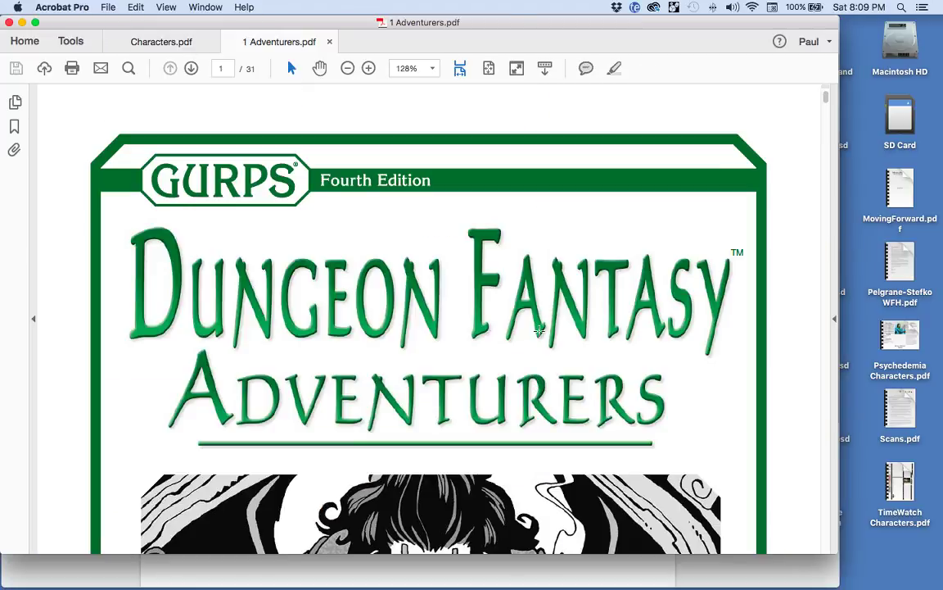
pyautogui.moveTo(367, 14); pyautogui.dragTo(473, 14)
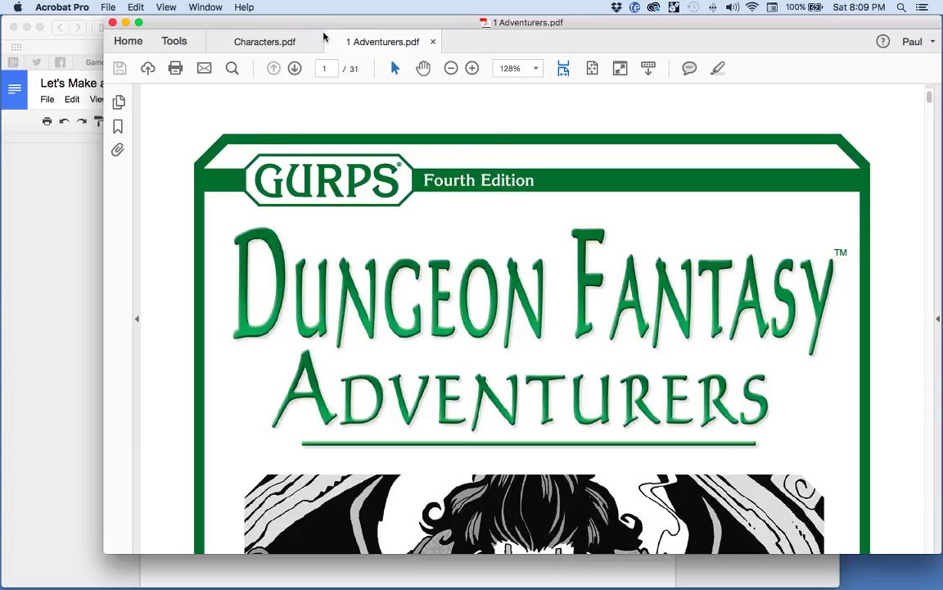
# - Look over the Dungeon Fantasy Roleplaying Game Kickstarter page in Safari, including its comments and campaign sections, then return to the character document
pyautogui.click(26, 194)
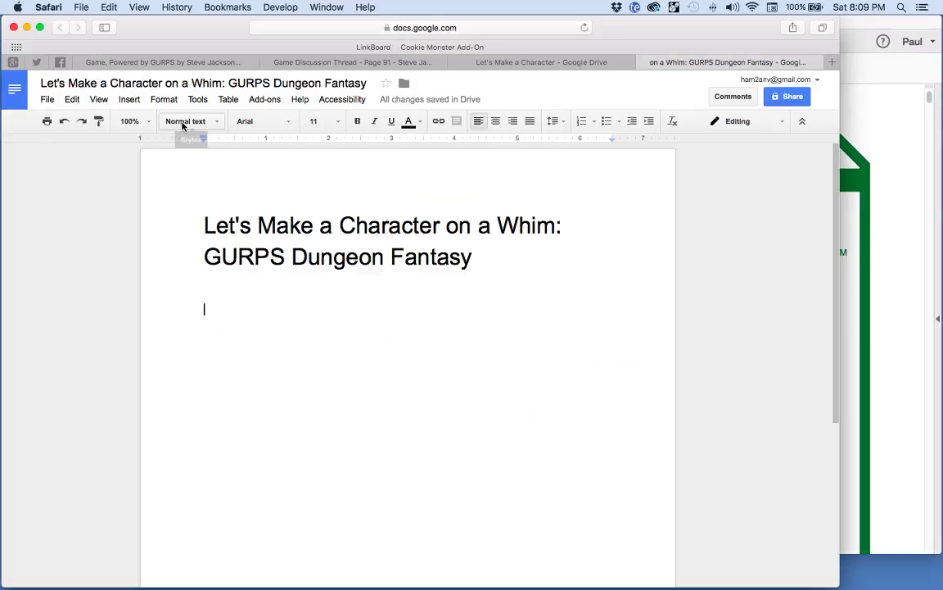
pyautogui.click(159, 64)
pyautogui.scroll(3, 202, 225)
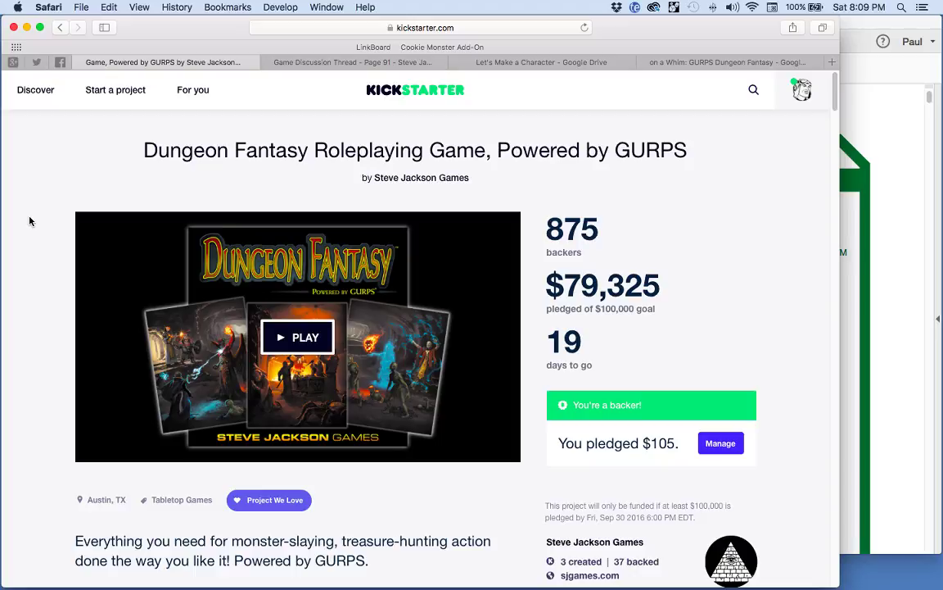
pyautogui.scroll(-3, 29, 221)
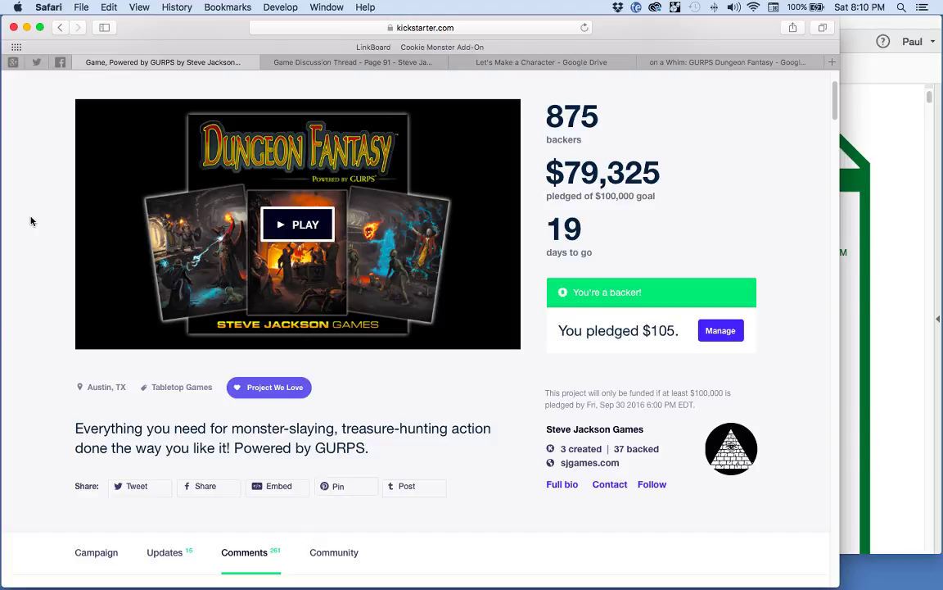
pyautogui.scroll(-1, 34, 232)
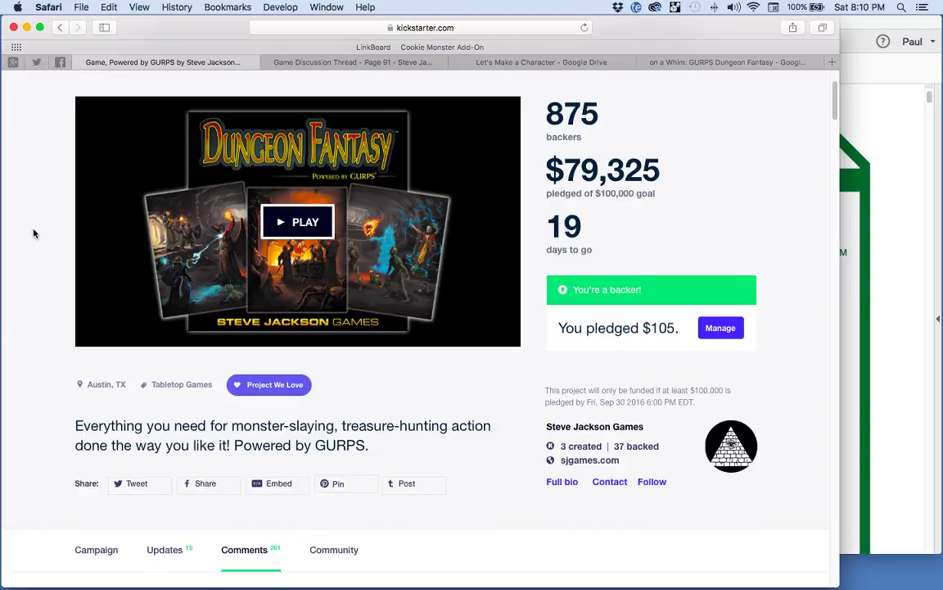
pyautogui.scroll(-10, 34, 233)
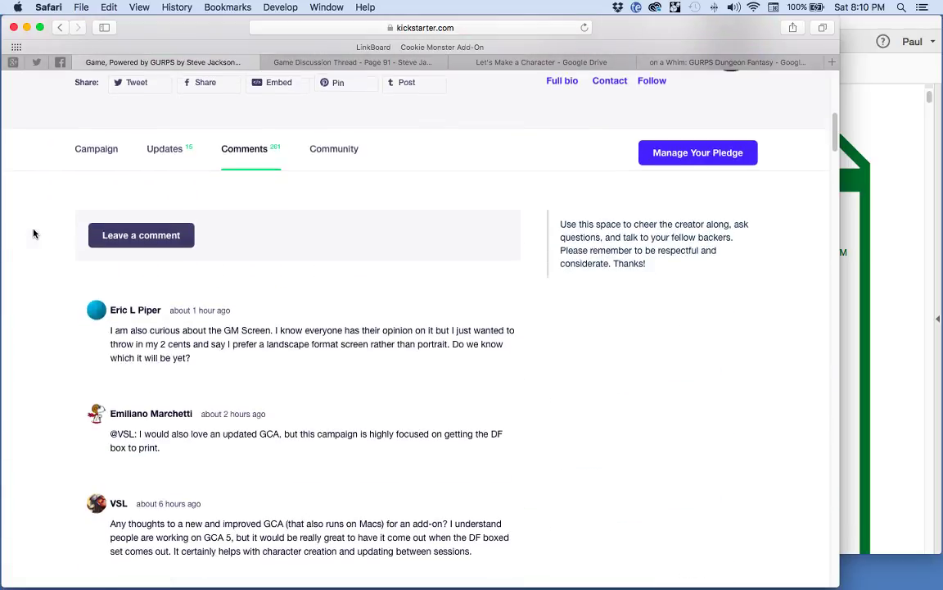
pyautogui.scroll(10, 33, 232)
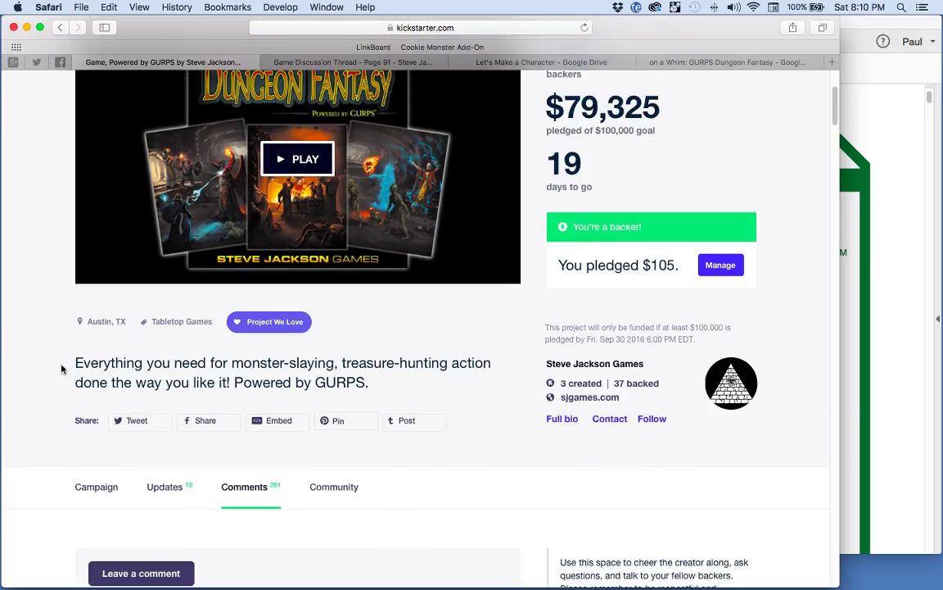
pyautogui.click(103, 486)
pyautogui.scroll(10, 39, 443)
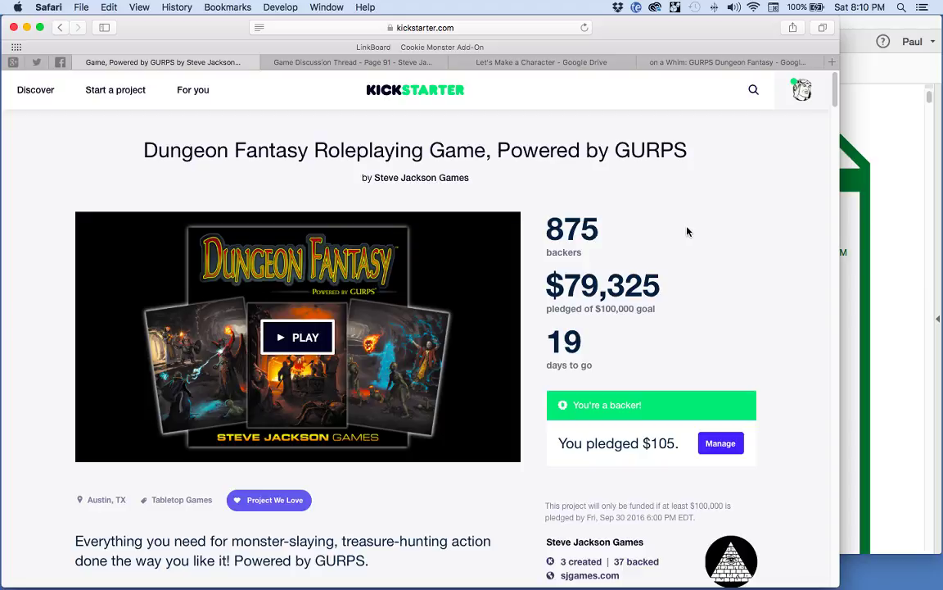
pyautogui.click(697, 63)
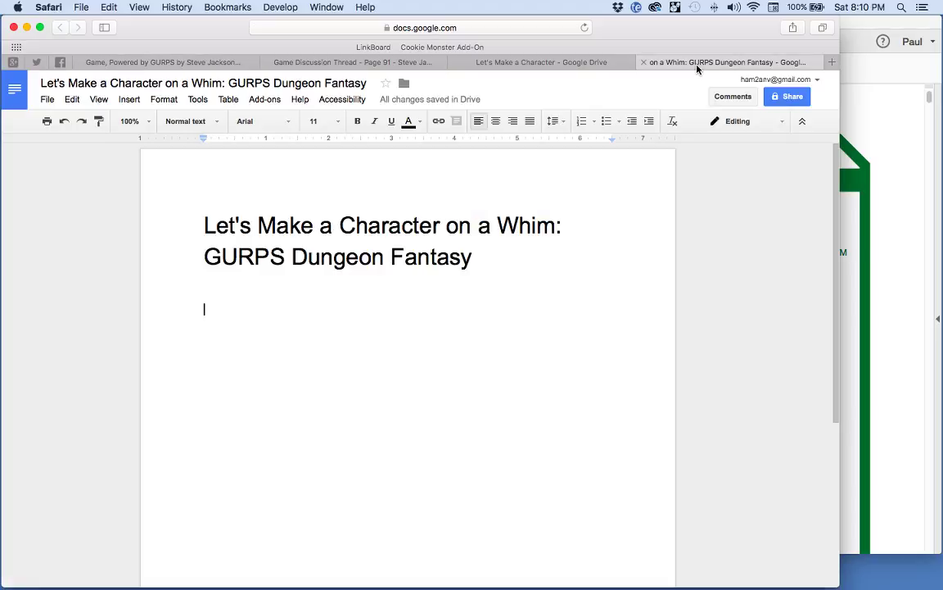
# - Bring the Adventurers PDF in Acrobat Pro forward, switch to the Hand tool, and read from the cover through the contents page
pyautogui.click(900, 429)
pyautogui.click(72, 434)
pyautogui.click(860, 375)
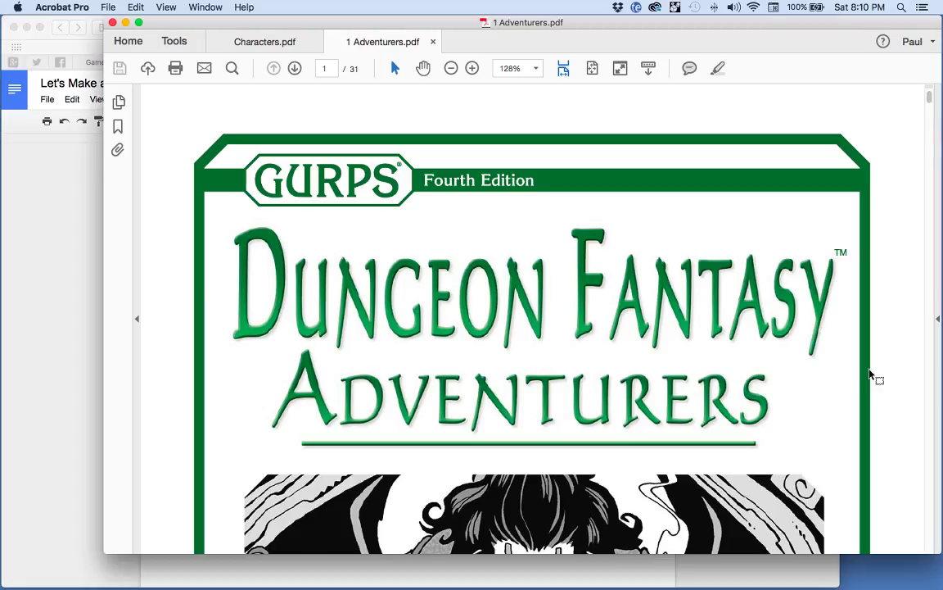
pyautogui.scroll(-3, 862, 405)
pyautogui.rightClick(863, 409)
pyautogui.click(835, 469)
pyautogui.scroll(-10, 879, 449)
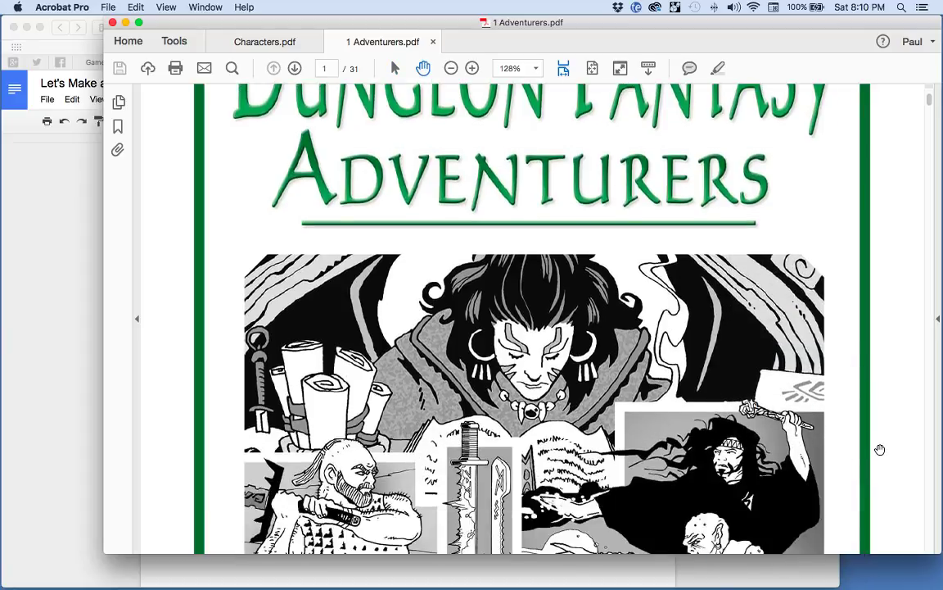
pyautogui.scroll(-2, 879, 449)
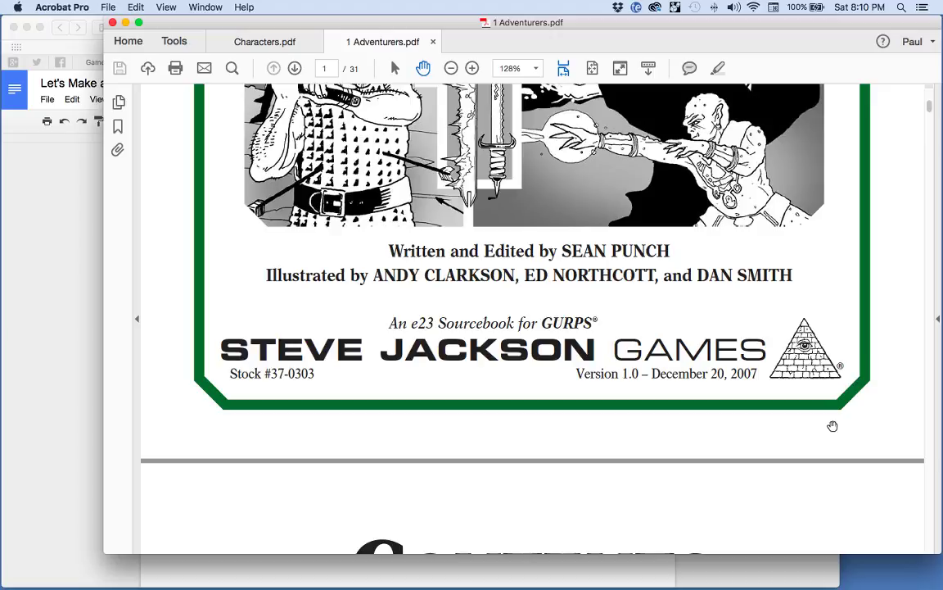
pyautogui.scroll(-11, 832, 426)
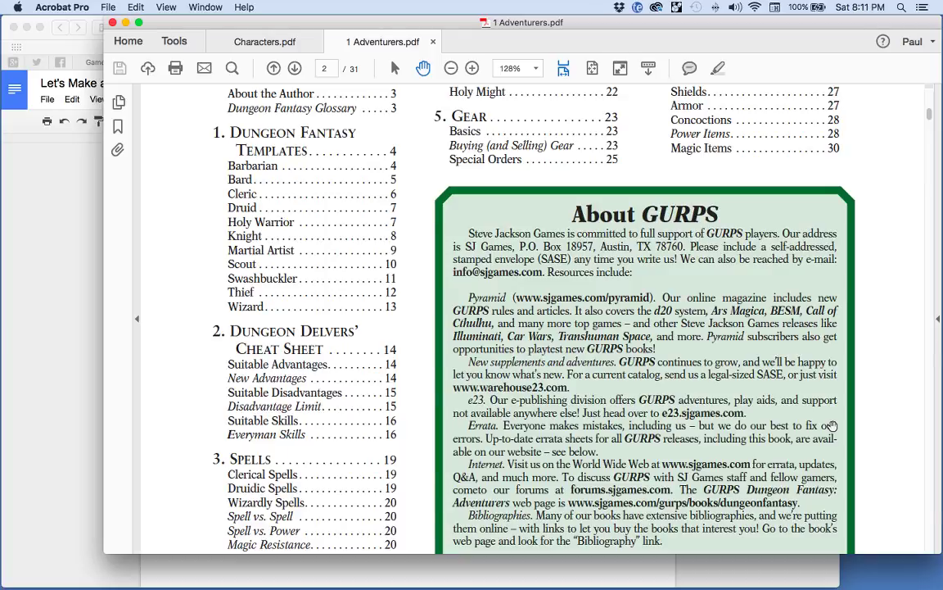
pyautogui.click(73, 270)
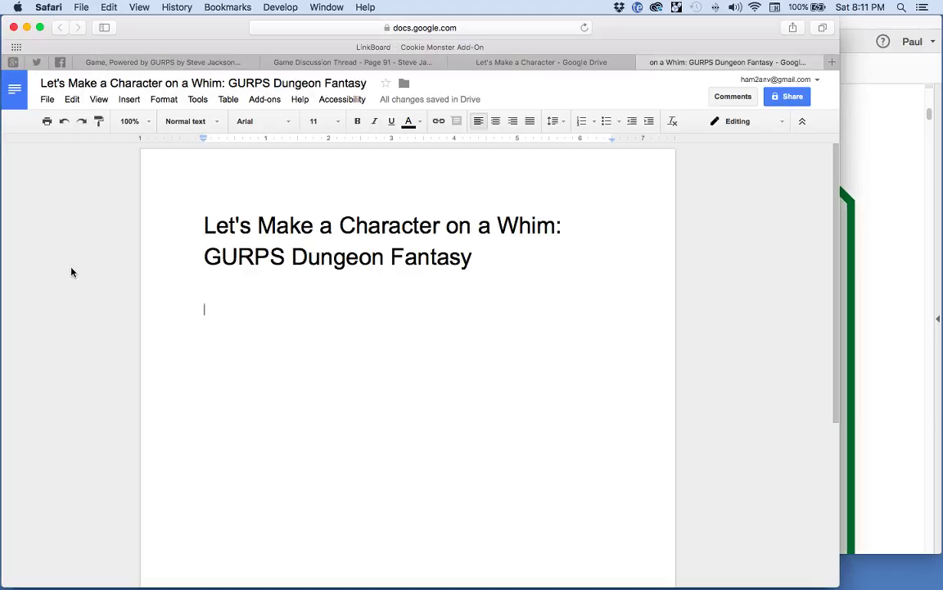
pyautogui.click(848, 280)
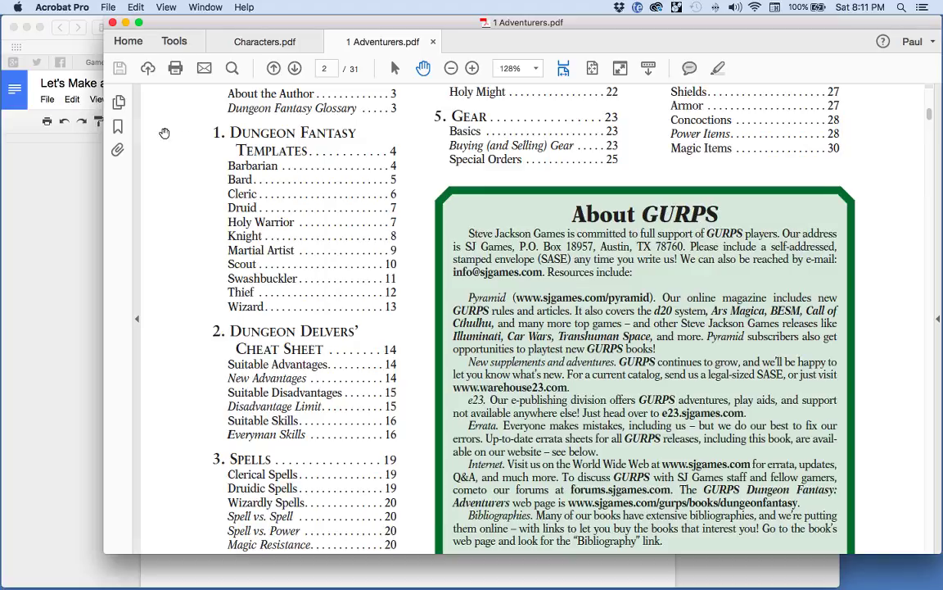
# - Go to the Knight template through the PDF's bookmarks under Dungeon Fantasy Templates
pyautogui.click(118, 126)
pyautogui.click(144, 176)
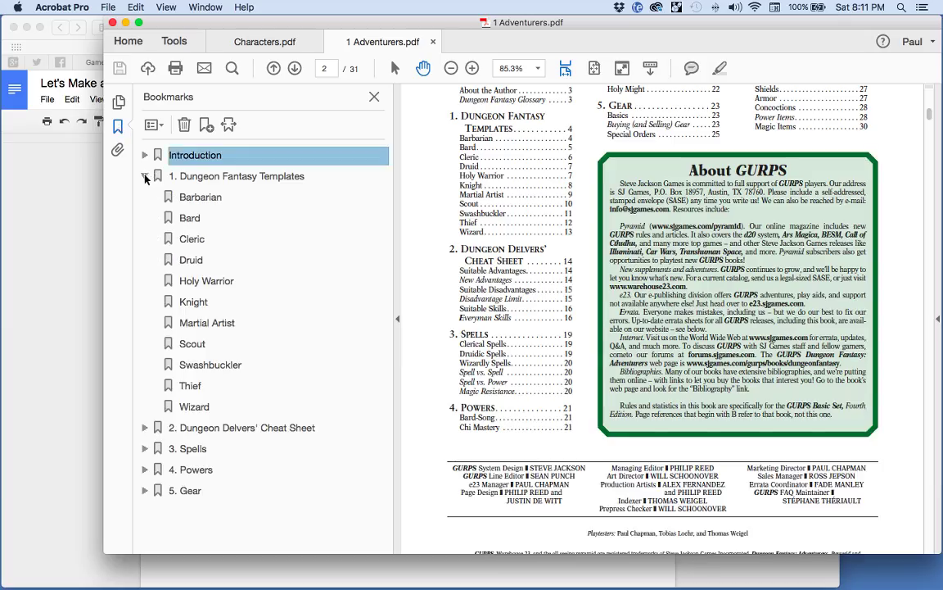
pyautogui.click(194, 302)
pyautogui.scroll(-5, 395, 325)
pyautogui.scroll(-2, 396, 325)
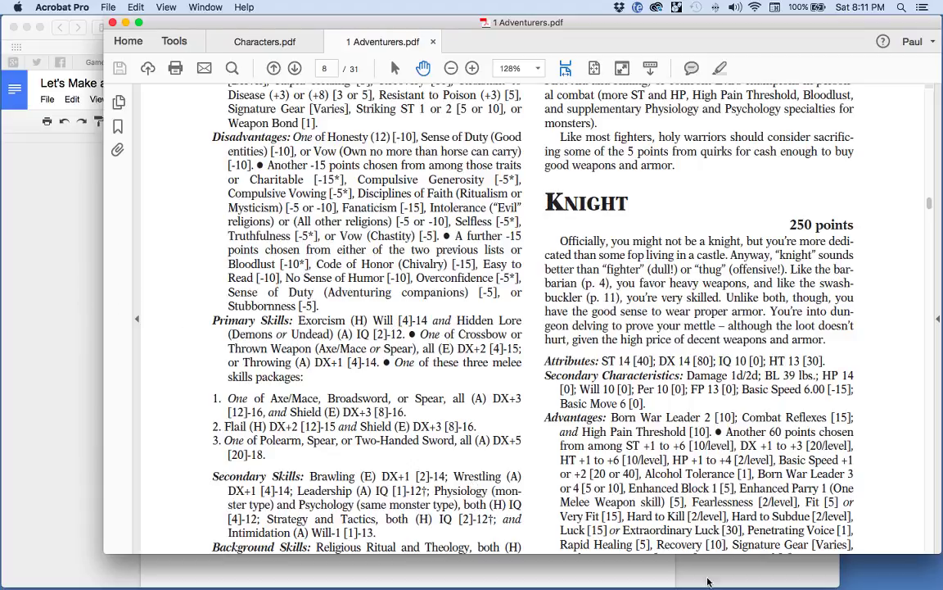
# - Switch to Safari and narrow its window so the character document leaves the Knight column of the PDF in view
pyautogui.press('super+Tab')
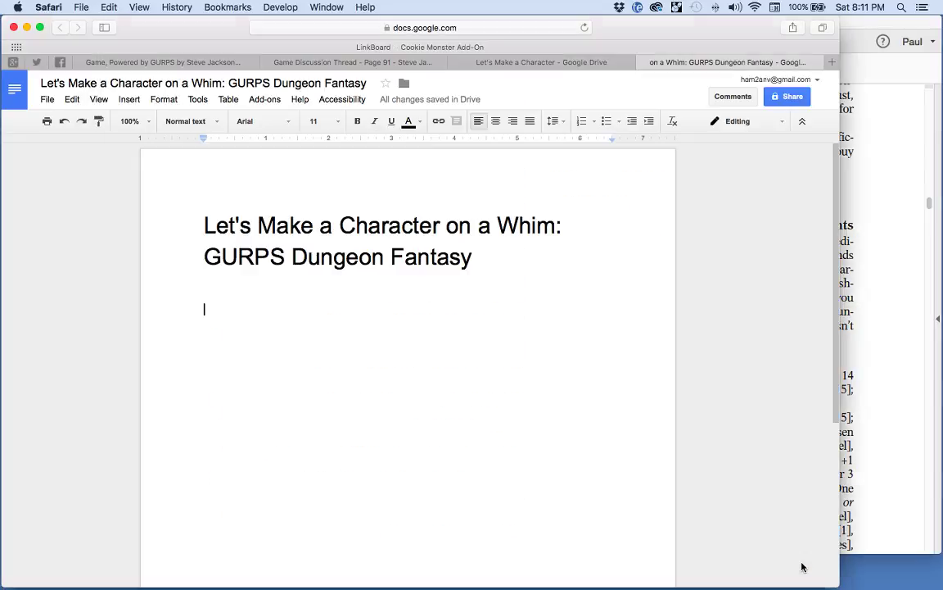
pyautogui.moveTo(787, 550); pyautogui.dragTo(571, 536)
pyautogui.scroll(-3, 724, 409)
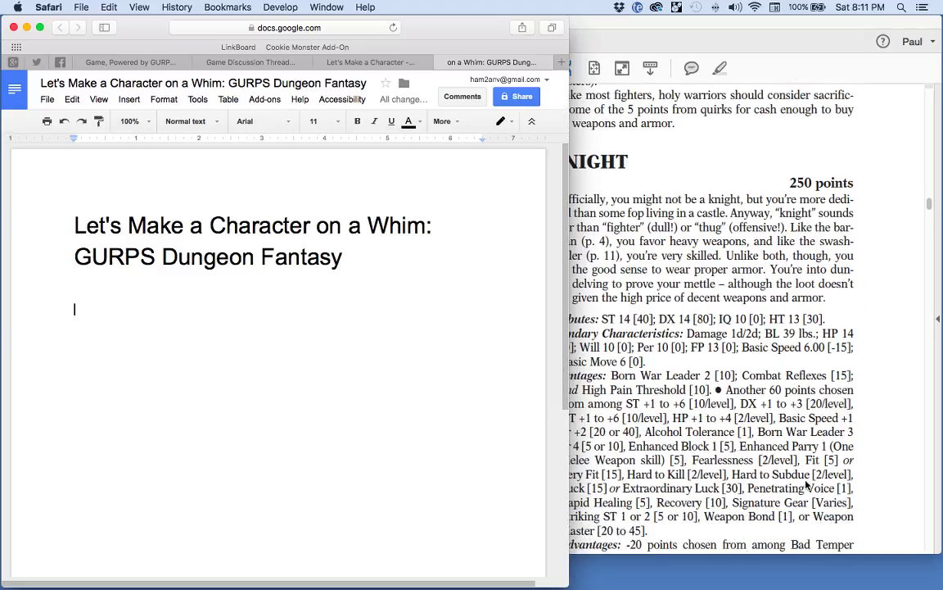
# - In the PDF, switch to the Select tool and copy the Knight template text from Attributes to the end of page 8
pyautogui.click(792, 394)
pyautogui.scroll(-2, 874, 436)
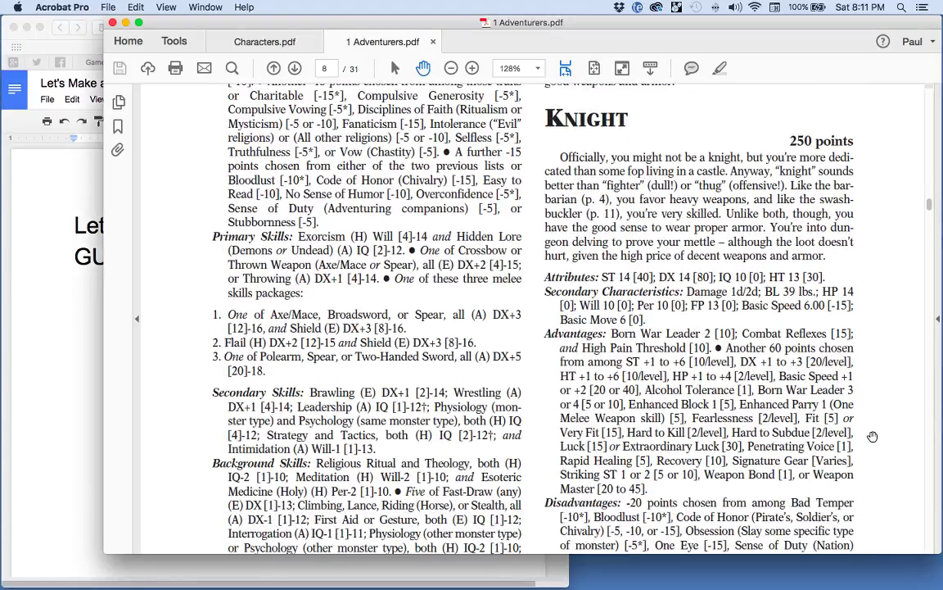
pyautogui.scroll(-6, 873, 437)
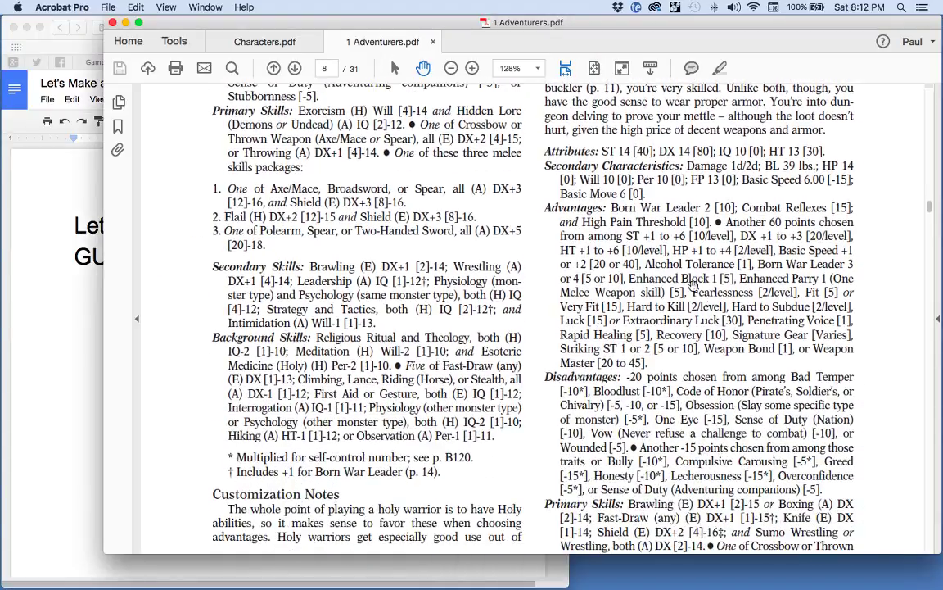
pyautogui.rightClick(608, 237)
pyautogui.click(667, 327)
pyautogui.moveTo(492, 138); pyautogui.dragTo(746, 377)
pyautogui.scroll(-5, 737, 370)
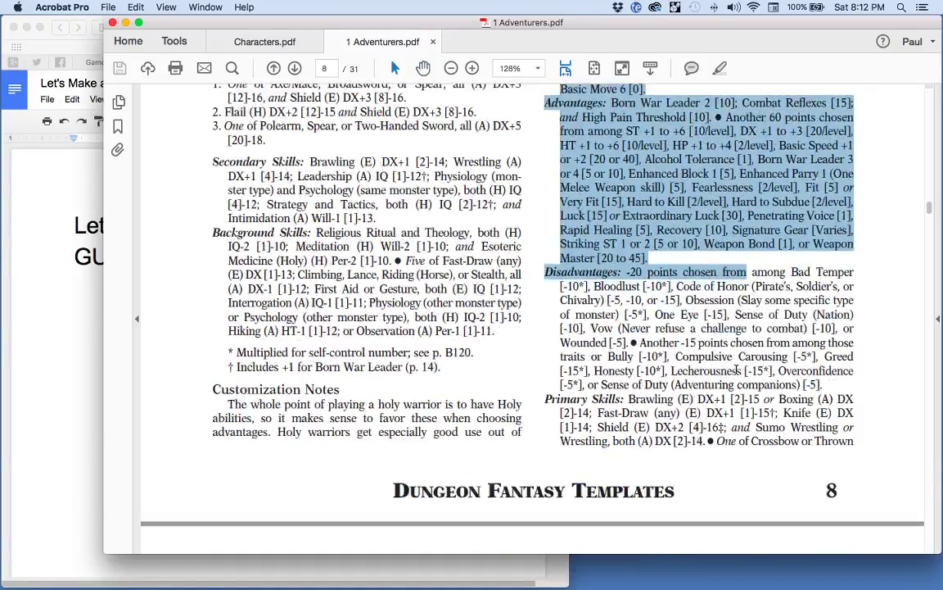
pyautogui.keyDown('shift'); pyautogui.click(771, 395); pyautogui.keyUp('shift')
pyautogui.rightClick(759, 321)
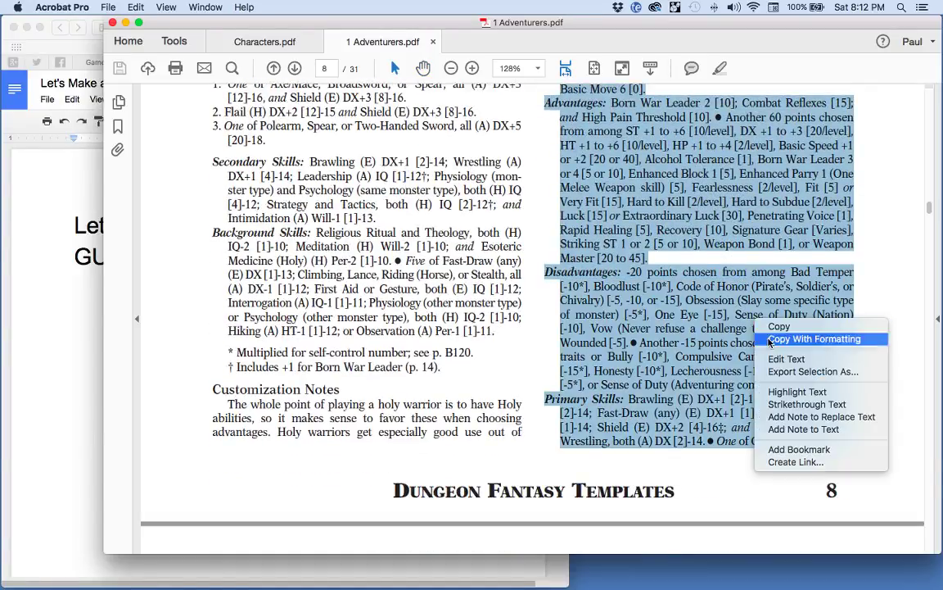
pyautogui.click(778, 326)
# - Paste the copied Knight template text on a new line below the title of the character document in Safari
pyautogui.click(108, 270)
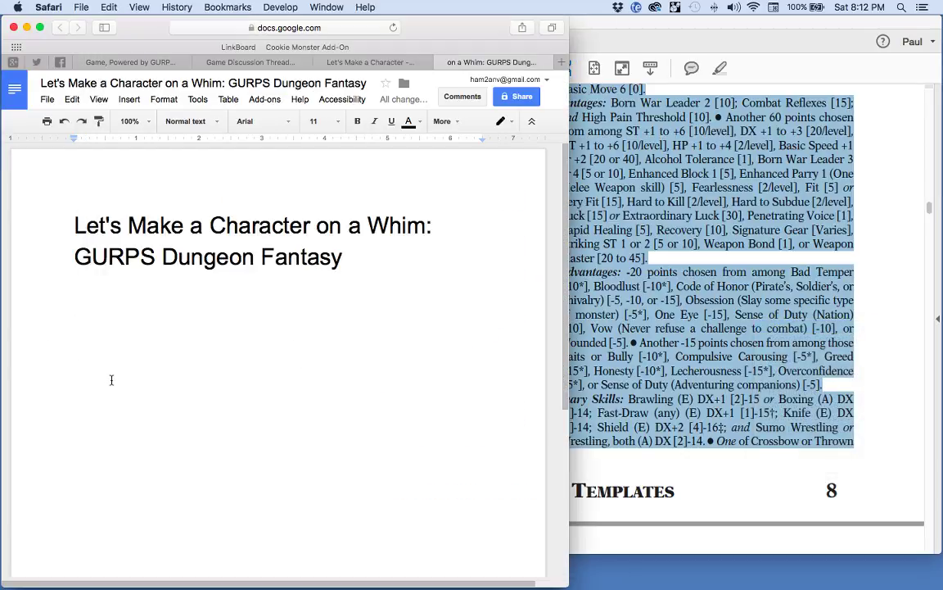
pyautogui.press('Return')
pyautogui.press('super+v')
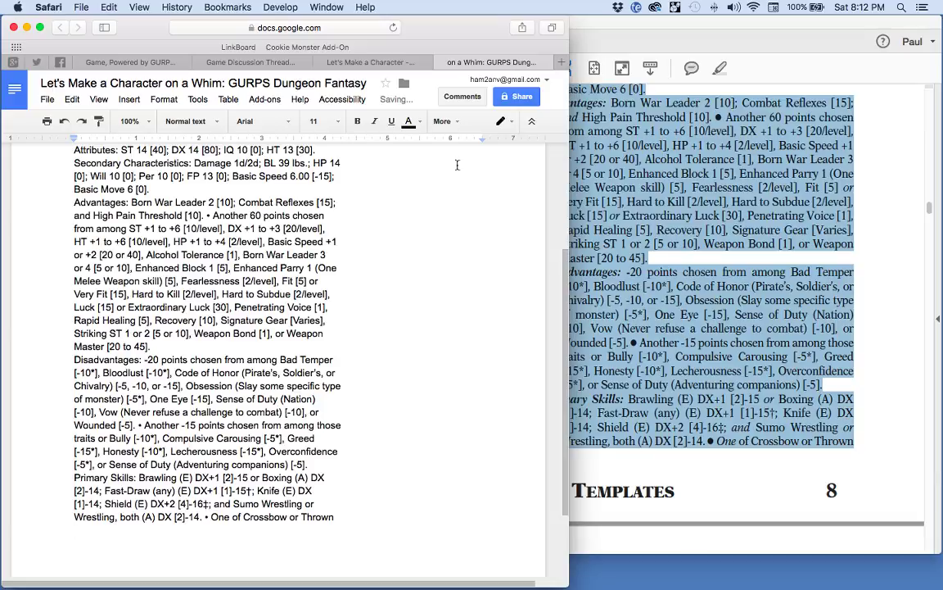
# - Copy the rest of the Knight template on page 9 of the PDF, through its footnotes, and paste it at the document's end
pyautogui.click(827, 295)
pyautogui.scroll(-10, 878, 295)
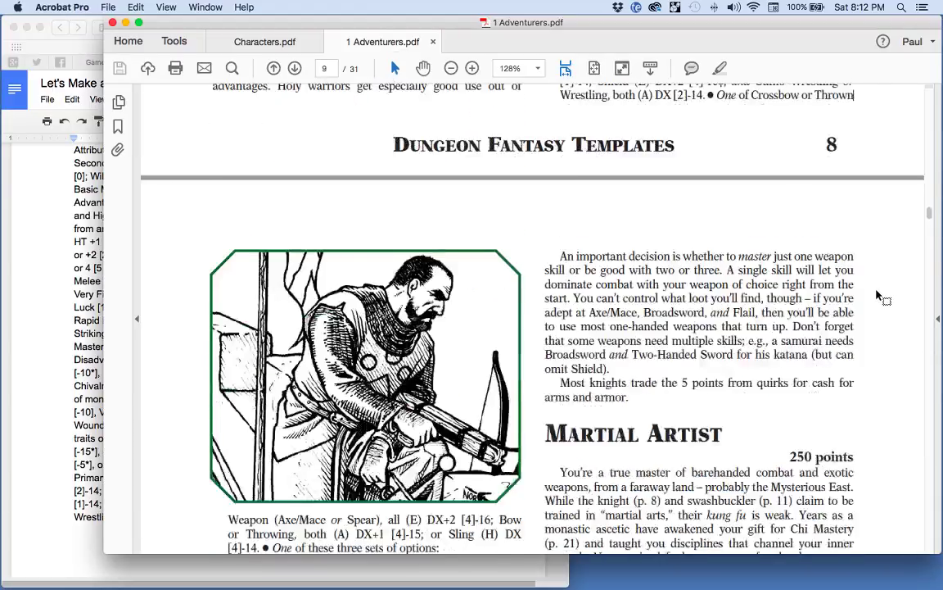
pyautogui.scroll(-10, 877, 295)
pyautogui.moveTo(205, 123); pyautogui.dragTo(455, 528)
pyautogui.rightClick(400, 350)
pyautogui.click(410, 345)
pyautogui.click(30, 355)
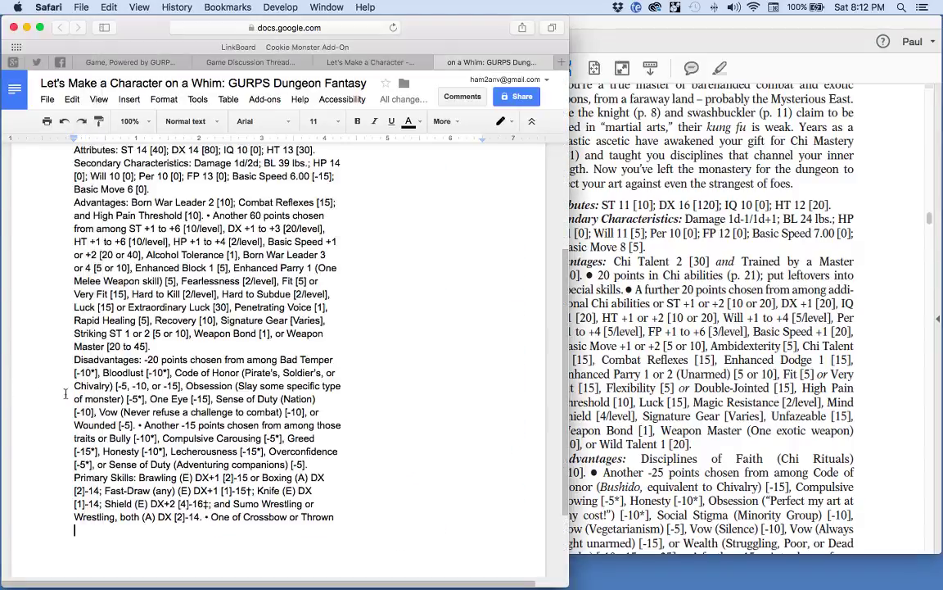
pyautogui.press('super+v')
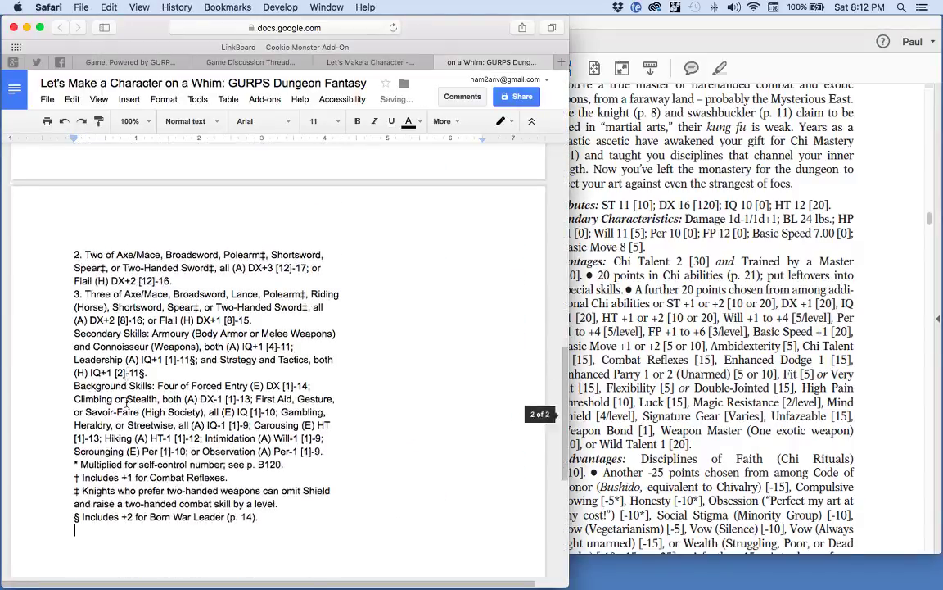
# - Remove the line breaks inside the ‡ footnote and the Background Skills paragraph so each runs as continuous text
pyautogui.click(332, 490)
pyautogui.press('Delete')
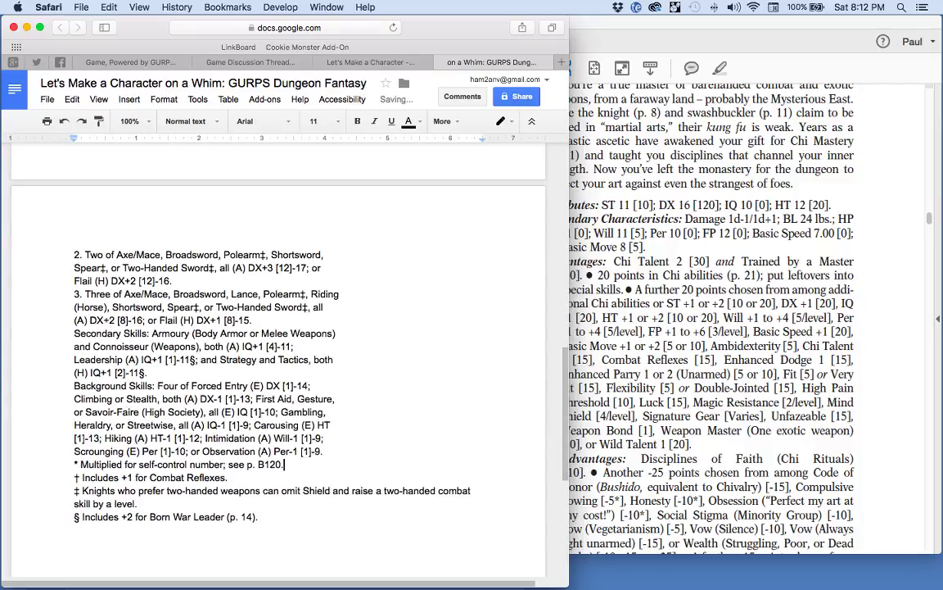
pyautogui.click(324, 452)
pyautogui.press('Up')
pyautogui.press('Delete')
pyautogui.press('Up')
pyautogui.press('Right')
pyautogui.press('Right')
pyautogui.press('Delete')
pyautogui.press('Up')
pyautogui.press('Delete')
pyautogui.press('Up')
pyautogui.press('Right')
pyautogui.press('Delete')
pyautogui.press('Up')
pyautogui.press('Delete')
# - Join the broken lines of the Secondary Skills paragraph into one continuous paragraph
pyautogui.press('Up')
pyautogui.press('Right')
pyautogui.press('Right')
pyautogui.press('Right')
pyautogui.press('Right')
pyautogui.press('Delete')
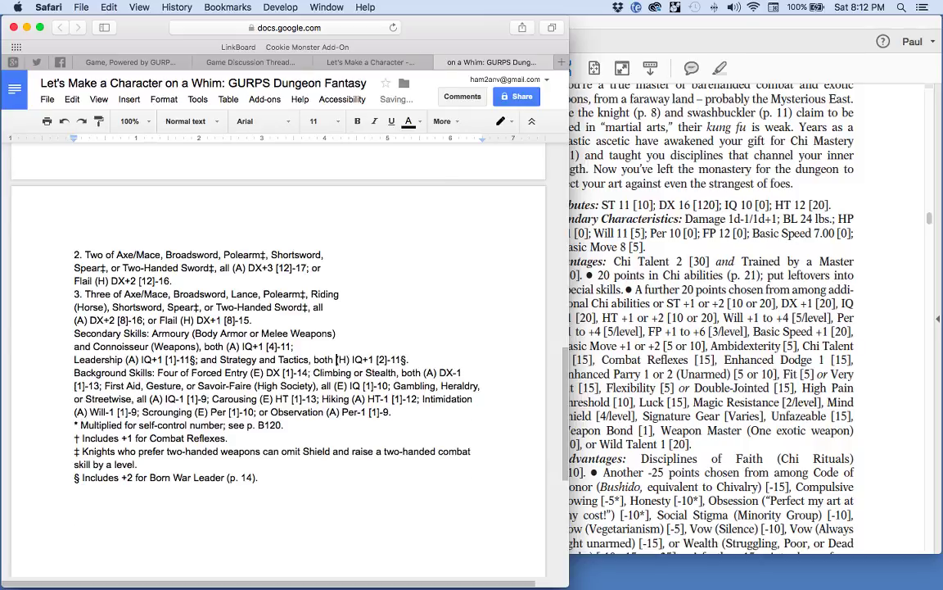
pyautogui.press('Up')
pyautogui.press('Right')
pyautogui.press('Delete')
pyautogui.press('Up')
pyautogui.press('Delete')
# - Remove the line breaks within weapon skill option 3, from "Three of Axe/Mace" to the Flail entry
pyautogui.press('Up')
pyautogui.press('Up')
pyautogui.press('Right')
pyautogui.press('Delete')
pyautogui.press('Up')
pyautogui.press('Right')
pyautogui.press('Right')
pyautogui.press('Right')
pyautogui.press('Delete')
# - Remove the line breaks within weapon skill options 2 and 1, keeping each numbered option as its own paragraph
pyautogui.press('Up')
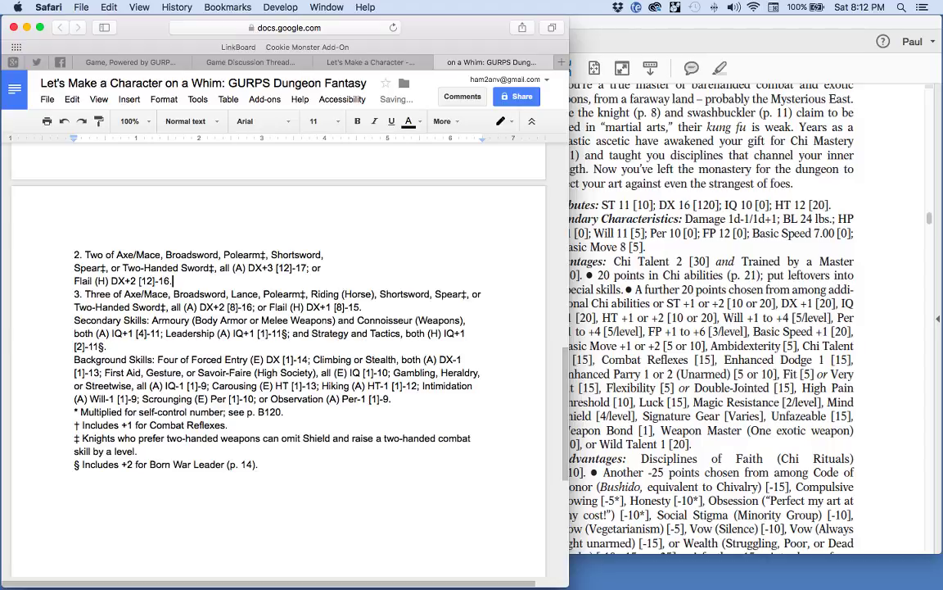
pyautogui.press('Up')
pyautogui.press('Right')
pyautogui.press('Delete')
pyautogui.press('Up')
pyautogui.press('Delete')
pyautogui.press('Up')
pyautogui.press('Up')
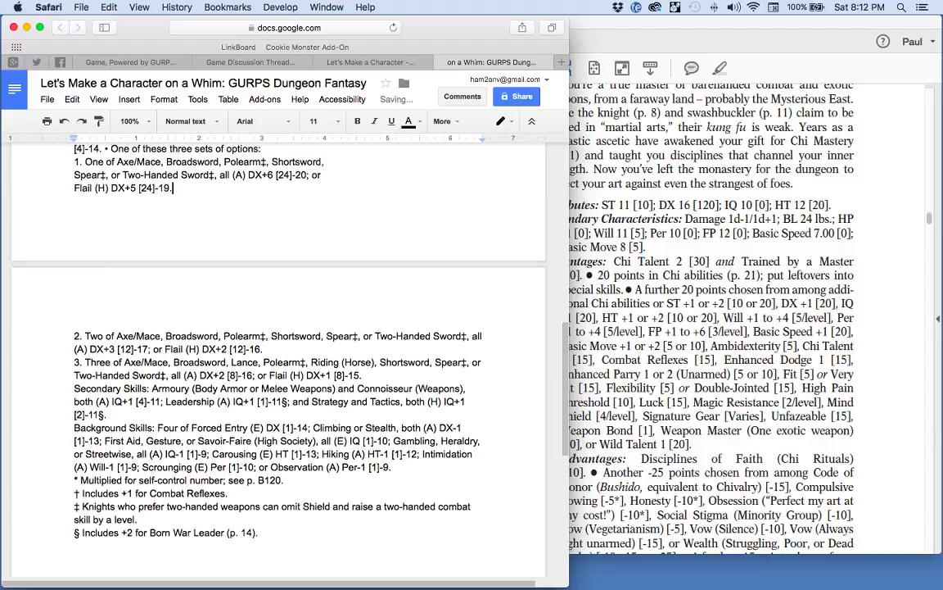
pyautogui.press('Delete')
pyautogui.press('Up')
pyautogui.press('Delete')
# - Join the broken lines of the Primary Skills paragraph, from Brawling to "One of these three sets of options:"
pyautogui.press('Up')
pyautogui.press('Up')
pyautogui.press('Delete')
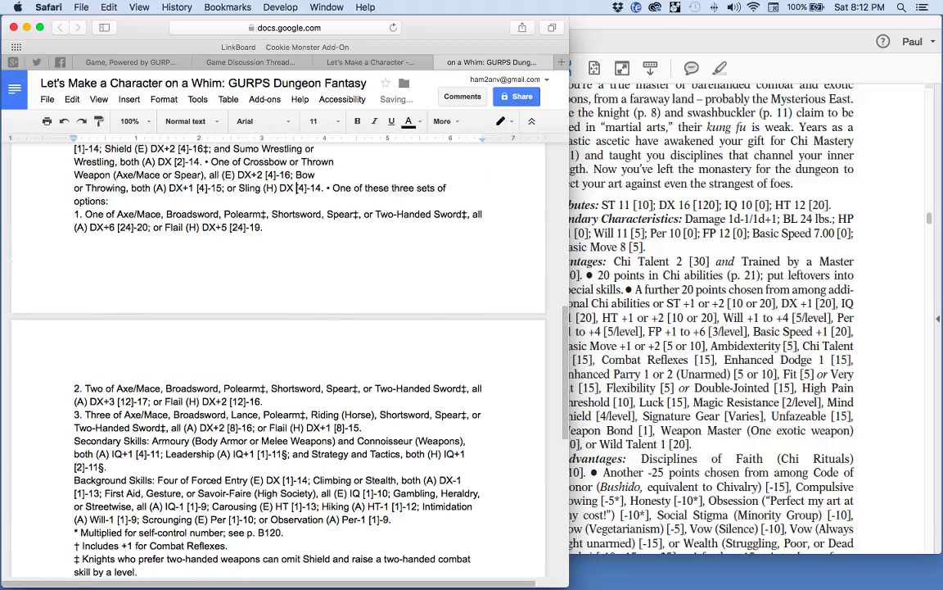
pyautogui.press('Up')
pyautogui.press('Delete')
pyautogui.press('Up')
pyautogui.press('Delete')
pyautogui.press('Up')
pyautogui.press('Delete')
pyautogui.press('Up')
pyautogui.press('Delete')
pyautogui.press('Up')
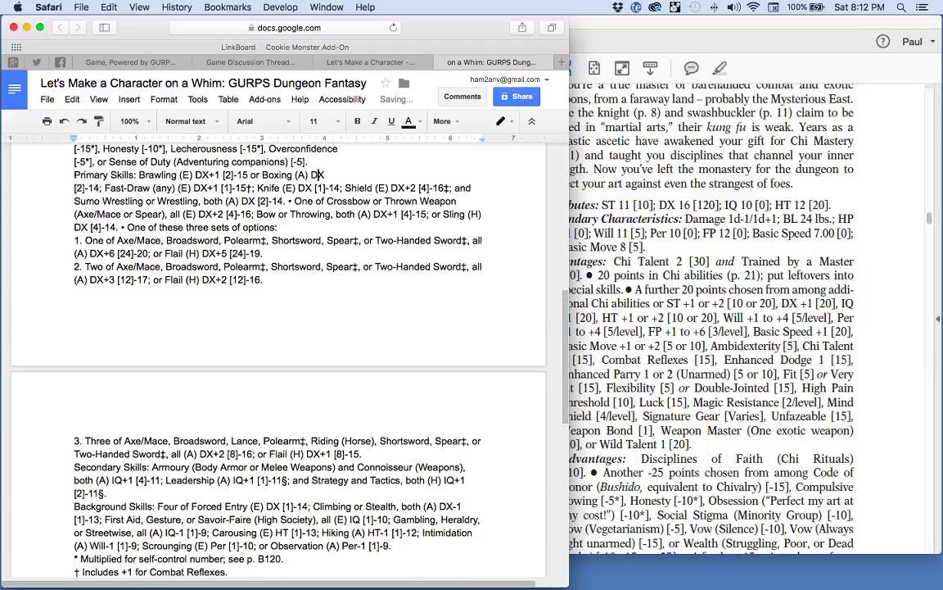
pyautogui.press('Delete')
# - Join the broken lines of the Disadvantages paragraph into one continuous paragraph
pyautogui.press('Up')
pyautogui.press('Up')
pyautogui.press('Right')
pyautogui.press('Right')
pyautogui.press('Delete')
pyautogui.press('Up')
pyautogui.press('Delete')
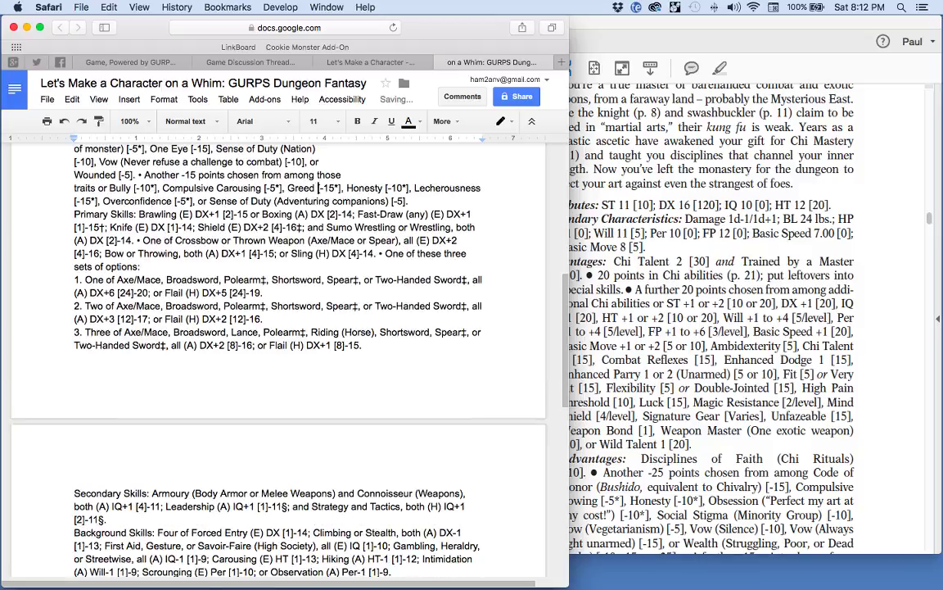
pyautogui.press('Up')
pyautogui.press('End')
pyautogui.press('Delete')
pyautogui.press('Up')
pyautogui.press('End')
pyautogui.press('Delete')
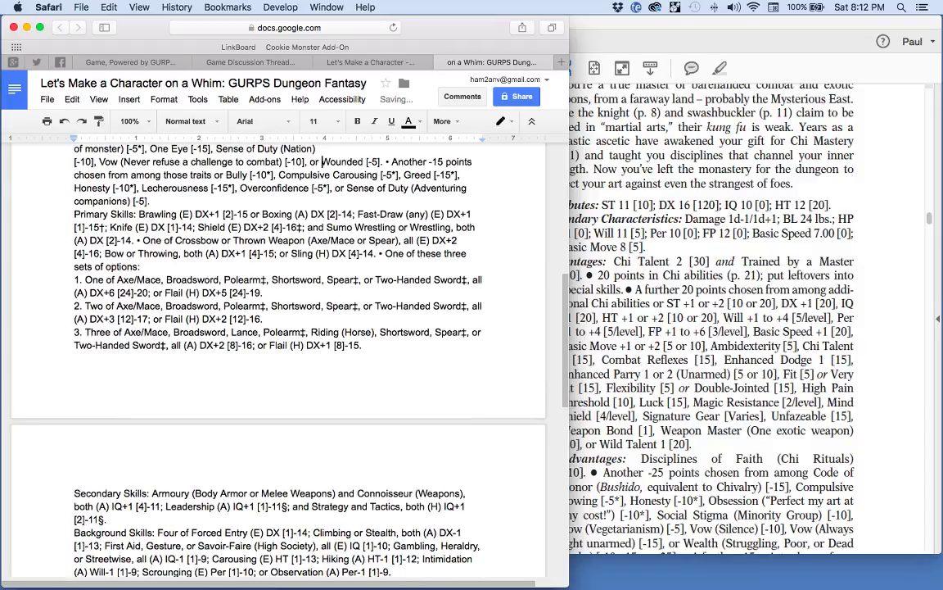
pyautogui.press('Up')
pyautogui.press('End')
pyautogui.press('Delete')
pyautogui.press('Up')
pyautogui.press('Delete')
pyautogui.press('Delete')
pyautogui.press('Up')
pyautogui.press('End')
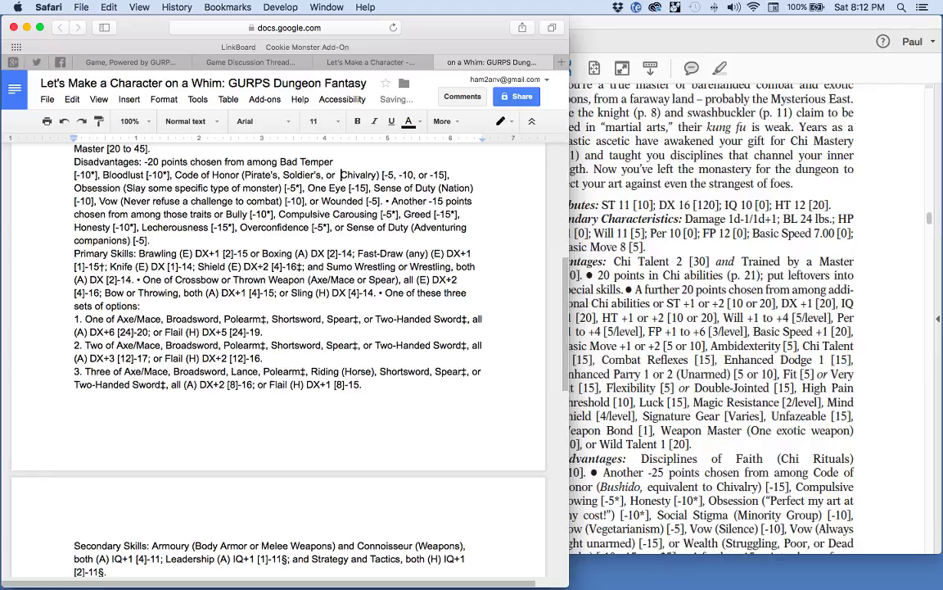
pyautogui.press('Delete')
# - Join the broken lines of the Advantages paragraph, from Weapon Master back to Born War Leader 2, into one continuous paragraph
pyautogui.press('Up')
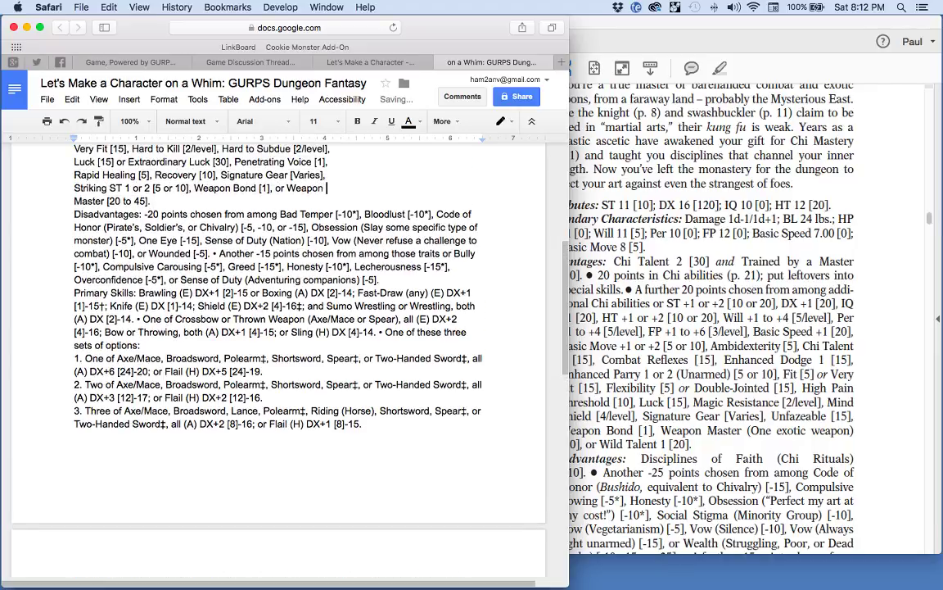
pyautogui.press('End')
pyautogui.press('Delete')
pyautogui.press('Up')
pyautogui.press('End')
pyautogui.press('Delete')
pyautogui.press('Up')
pyautogui.press('End')
pyautogui.press('Delete')
pyautogui.press('Up')
pyautogui.press('End')
pyautogui.press('Delete')
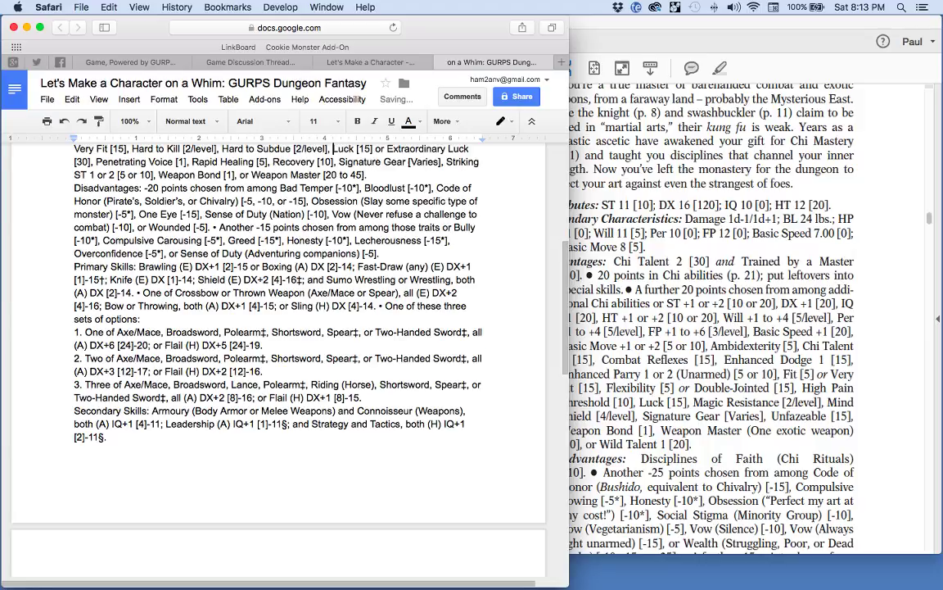
pyautogui.press('Up')
pyautogui.press('End')
pyautogui.press('Delete')
pyautogui.press('Up')
pyautogui.press('End')
pyautogui.press('Delete')
pyautogui.press('Up')
pyautogui.press('End')
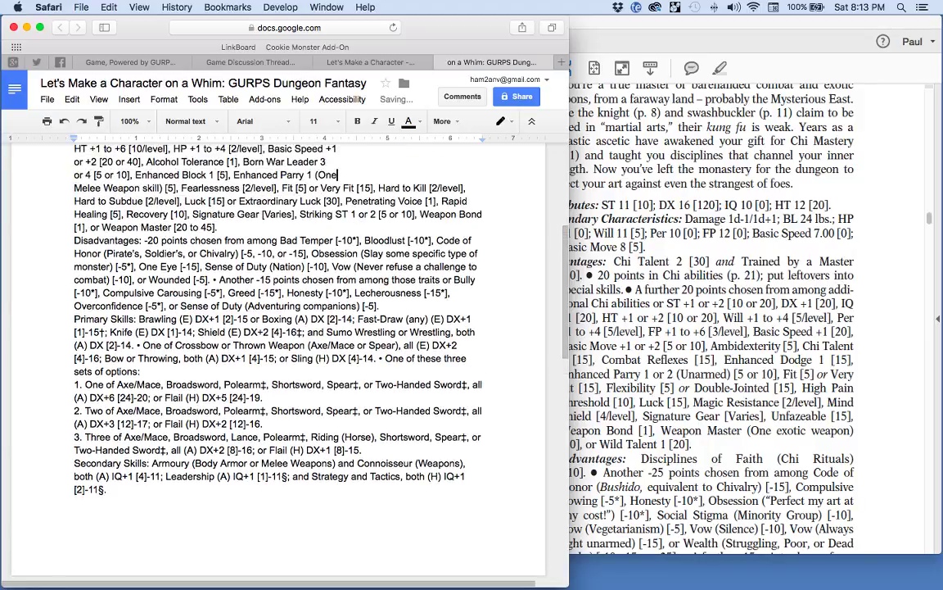
pyautogui.press('Delete')
pyautogui.press('Up')
pyautogui.press('End')
pyautogui.press('Delete')
pyautogui.press('Up')
pyautogui.press('End')
pyautogui.press('Delete')
pyautogui.press('Up')
pyautogui.press('End')
pyautogui.press('Delete')
pyautogui.press('Up')
pyautogui.press('End')
pyautogui.press('Delete')
pyautogui.press('Up')
pyautogui.press('End')
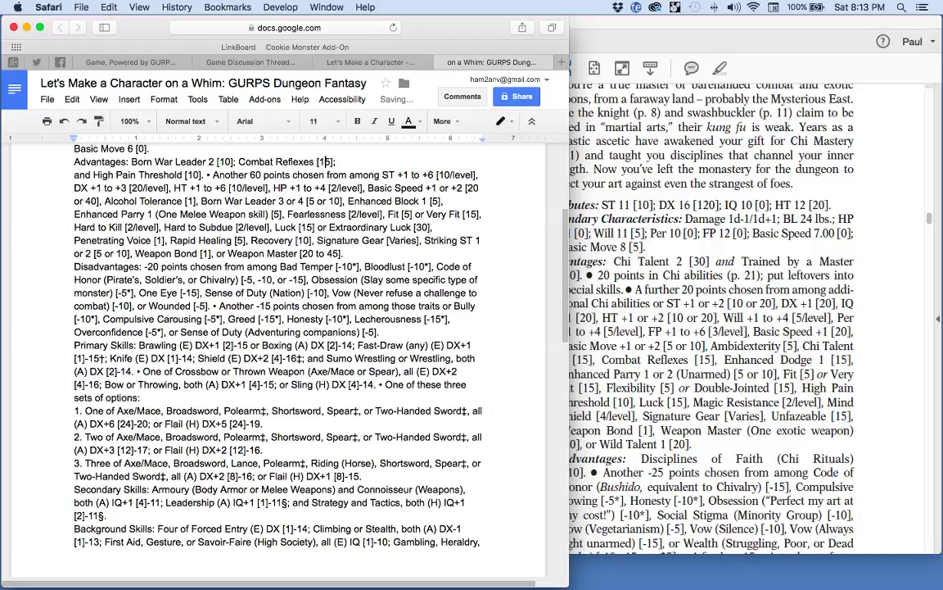
pyautogui.press('Delete')
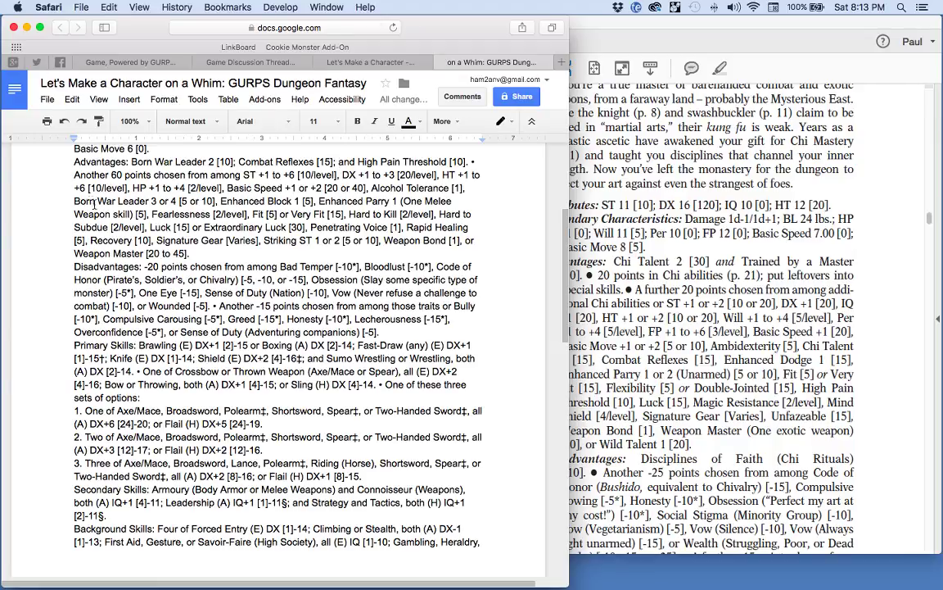
pyautogui.moveTo(74, 175); pyautogui.dragTo(240, 176)
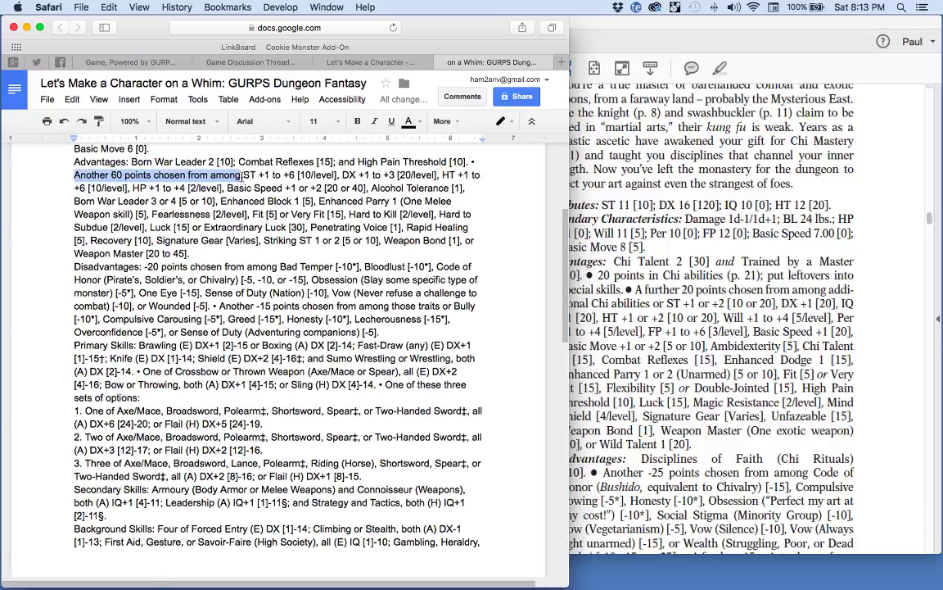
pyautogui.moveTo(244, 175); pyautogui.dragTo(258, 253)
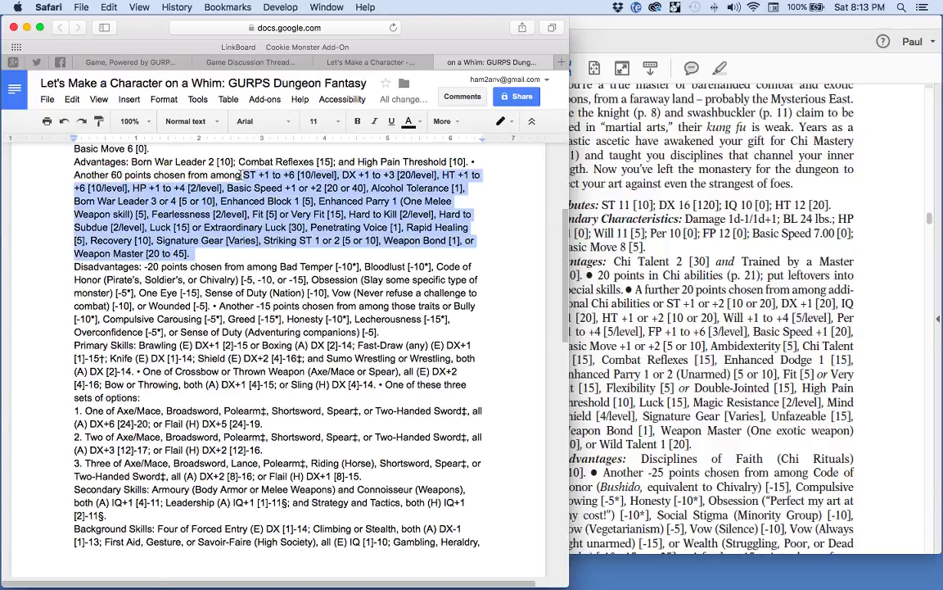
pyautogui.press('Left')
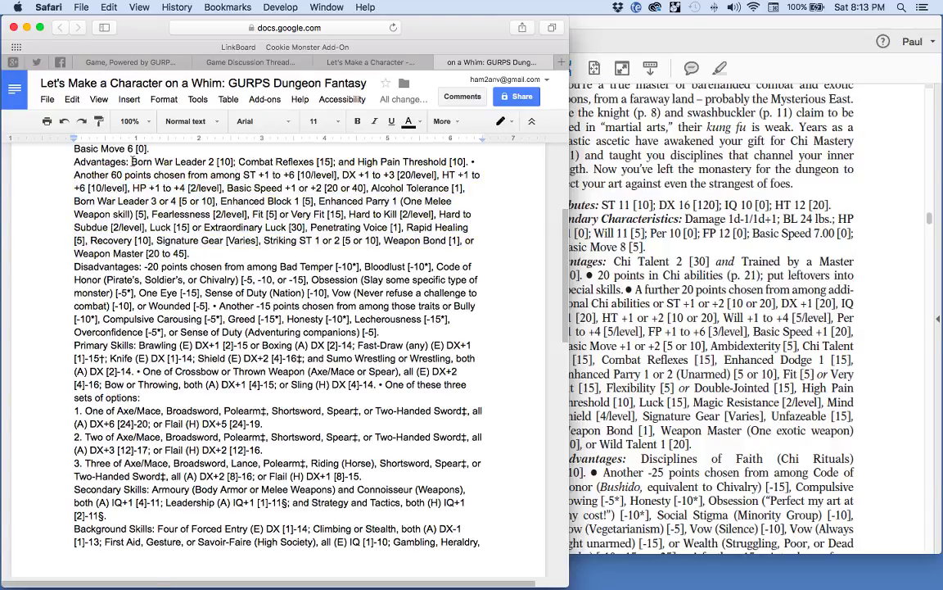
pyautogui.moveTo(129, 162); pyautogui.dragTo(467, 161)
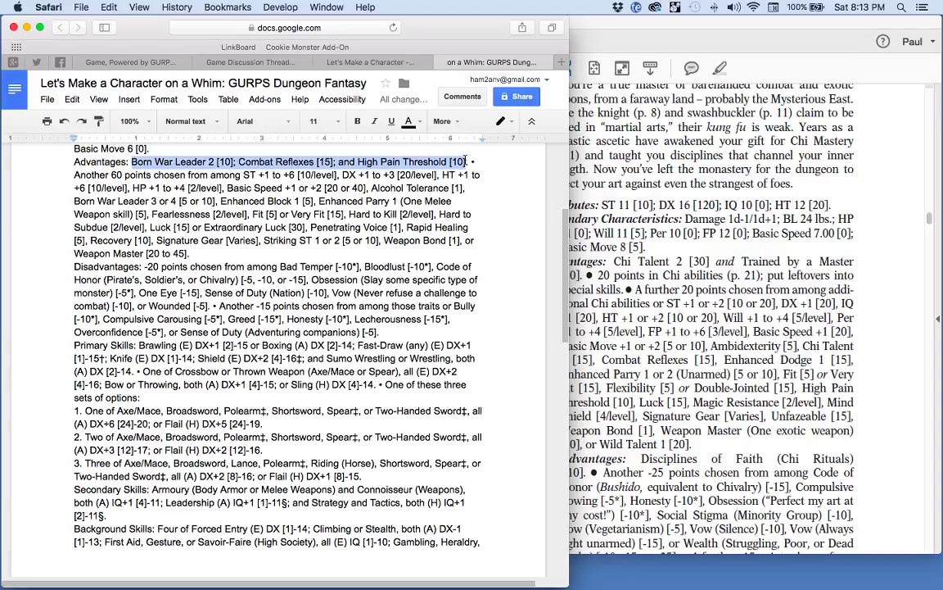
pyautogui.click(395, 166)
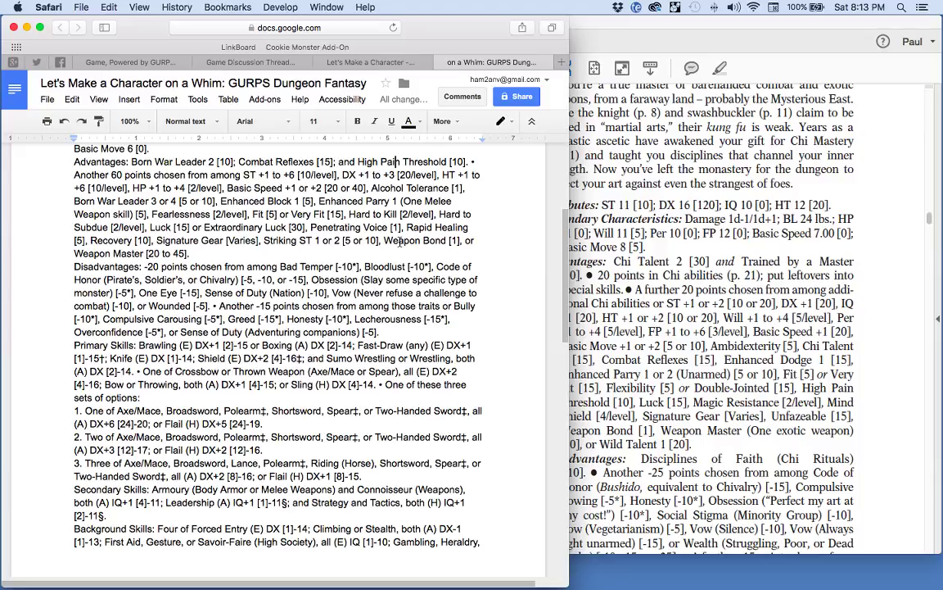
# - Remove the line breaks inside the Secondary Characteristics paragraph near the document's beginning
pyautogui.scroll(3, 385, 234)
pyautogui.click(370, 215)
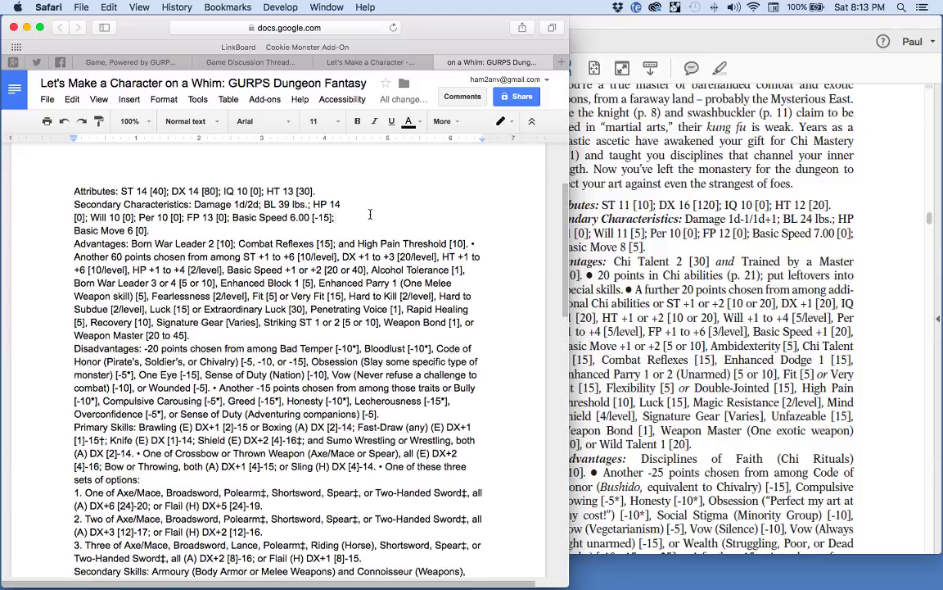
pyautogui.press('Delete')
pyautogui.press('Up')
pyautogui.press('Delete')
pyautogui.press('Up')
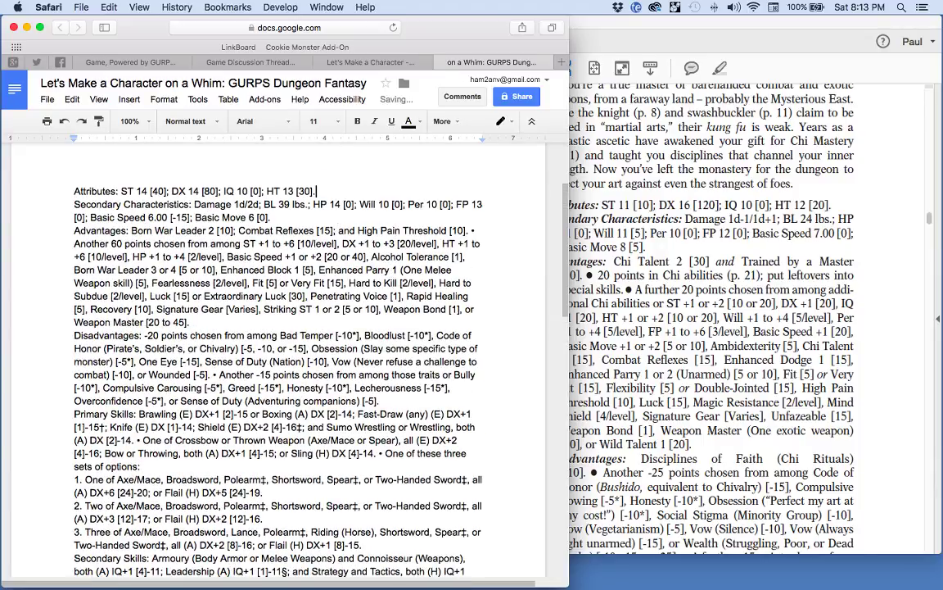
# - Insert a blank line above the Advantages section and put "Advantages" on its own line as a heading without the colon
pyautogui.press('Down')
pyautogui.press('Down')
pyautogui.press('Return')
pyautogui.press('Up')
pyautogui.press('Up')
pyautogui.press('Down')
pyautogui.press('Down')
pyautogui.press('Down')
pyautogui.press('Down')
pyautogui.hotkey('alt', 'Right')
pyautogui.press('Delete')
pyautogui.press('Delete')
pyautogui.press('Return')
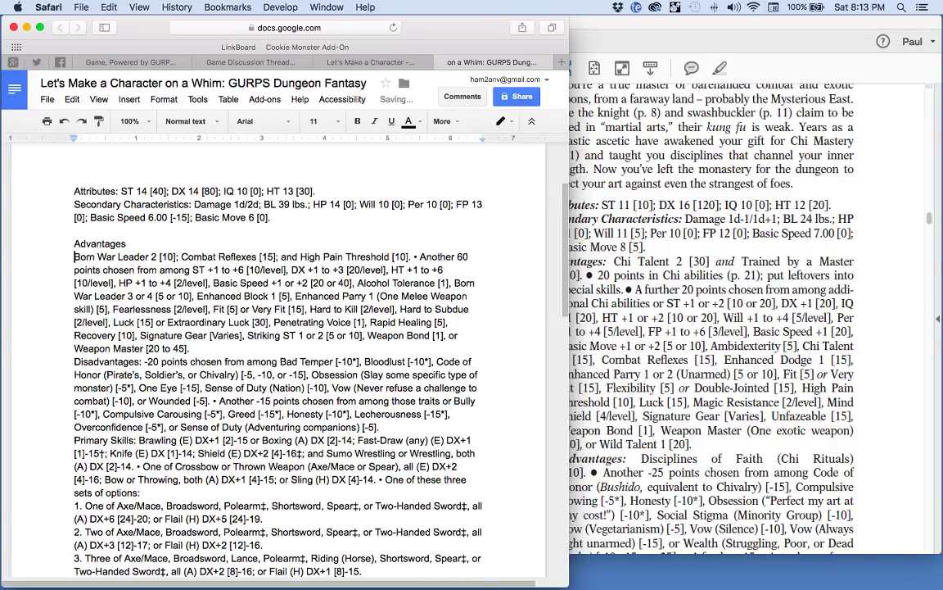
# - Remove the period and bullet after High Pain Threshold [10] in Advantages and start "Another 60 points" as a separate paragraph below blank space
pyautogui.hotkey('alt', 'Right')
pyautogui.hotkey('alt', 'Right')
pyautogui.hotkey('alt', 'Right')
pyautogui.hotkey('alt', 'Right')
pyautogui.hotkey('alt', 'Right')
pyautogui.hotkey('alt', 'Right')
pyautogui.hotkey('alt', 'Right')
pyautogui.hotkey('alt', 'Right')
pyautogui.hotkey('alt', 'Right')
pyautogui.hotkey('alt', 'Right')
pyautogui.hotkey('alt', 'Right')
pyautogui.hotkey('alt', 'Right')
pyautogui.hotkey('alt', 'Right')
pyautogui.hotkey('alt', 'Right')
pyautogui.hotkey('shift', 'Right')
pyautogui.hotkey('shift', 'Right')
pyautogui.press('Return')
pyautogui.press('Return')
# - Insert a blank line between the end of the Advantages text and the Disadvantages paragraph
pyautogui.press('Down')
pyautogui.press('Down')
pyautogui.press('Down')
pyautogui.press('Down')
pyautogui.press('Down')
pyautogui.press('Down')
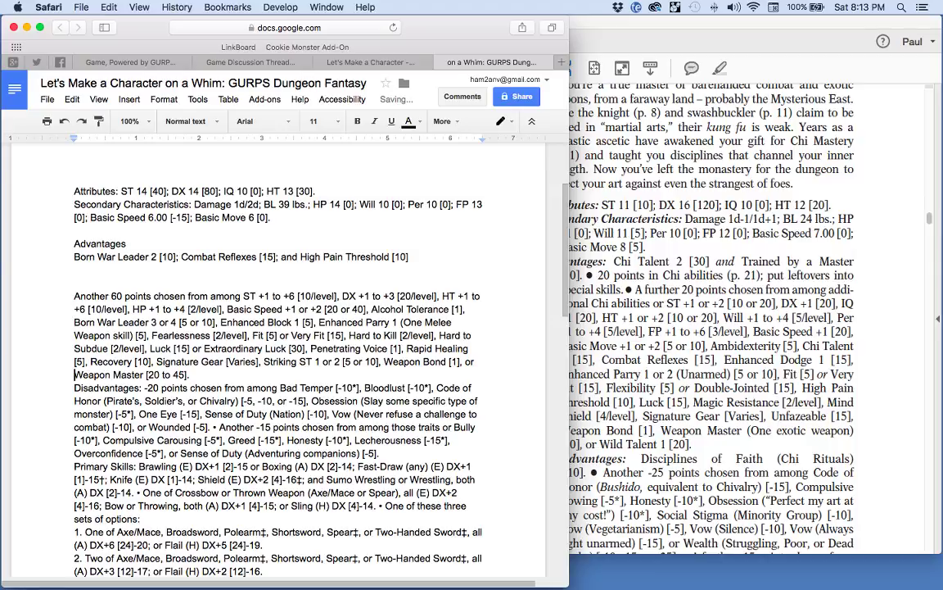
pyautogui.press('super+Right')
pyautogui.press('Return')
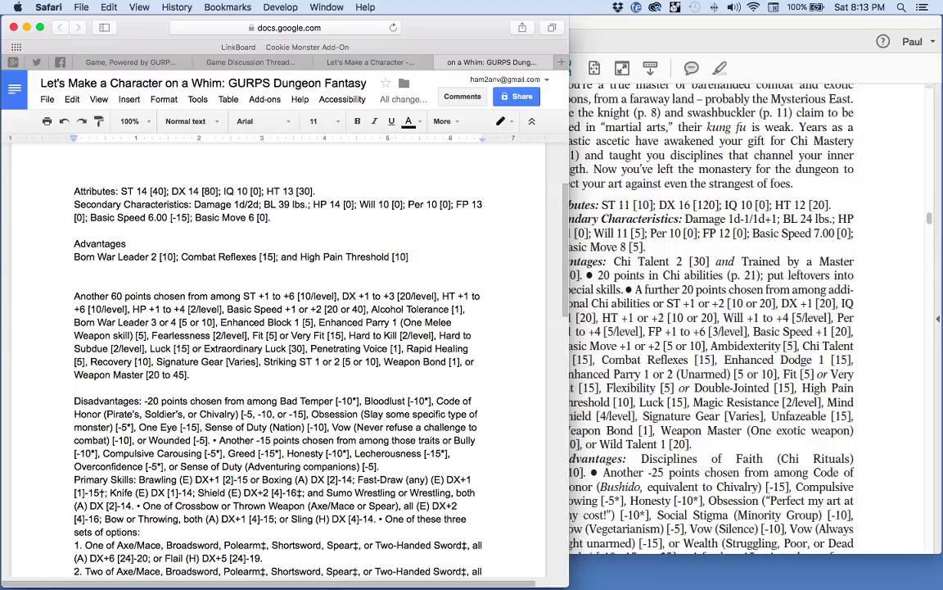
# - Insert a blank line between the Disadvantages paragraph and the Primary Skills paragraph
pyautogui.press('Down')
pyautogui.press('Down')
pyautogui.press('Down')
pyautogui.press('Down')
pyautogui.press('Down')
pyautogui.press('Down')
pyautogui.press('Down')
pyautogui.press('Return')
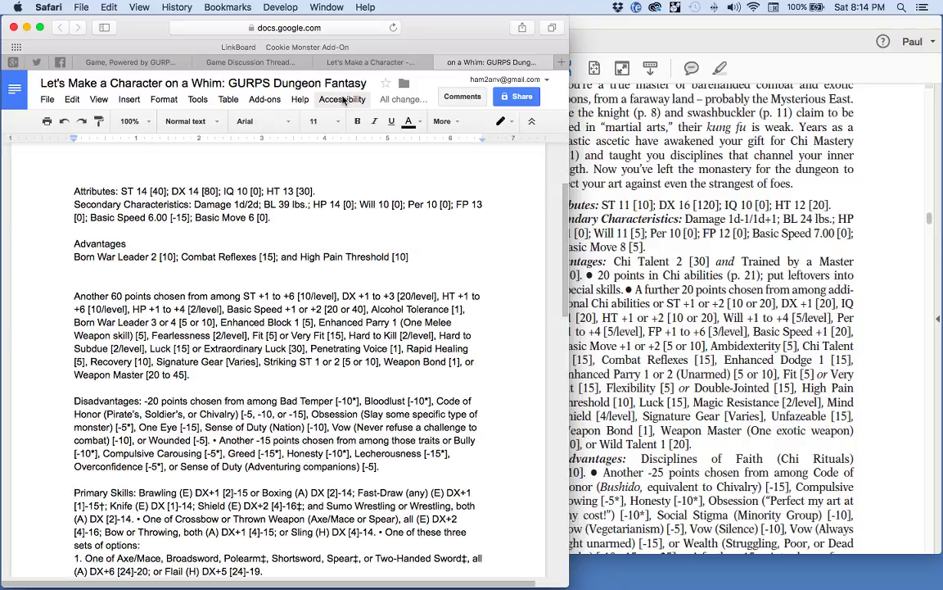
# - Insert a blank line after "One of these three sets of options:" to separate the numbered weapon skill options from the Primary Skills paragraph
pyautogui.scroll(-3, 284, 448)
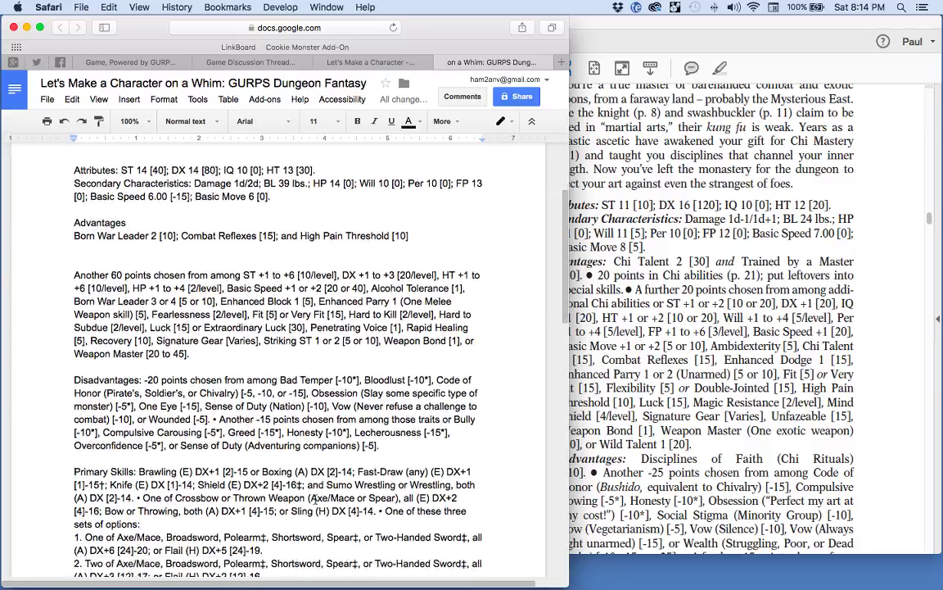
pyautogui.scroll(-3, 315, 500)
pyautogui.doubleClick(193, 429)
pyautogui.press('Return')
pyautogui.press('Down')
pyautogui.press('Down')
pyautogui.press('Down')
pyautogui.press('Down')
pyautogui.press('Down')
pyautogui.press('Down')
pyautogui.press('Down')
pyautogui.press('Down')
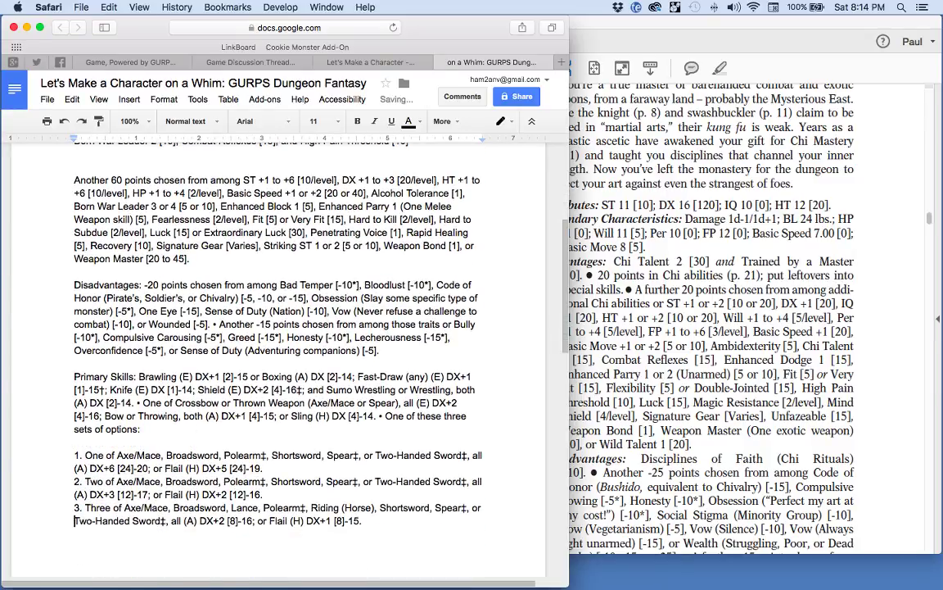
pyautogui.scroll(10, 198, 425)
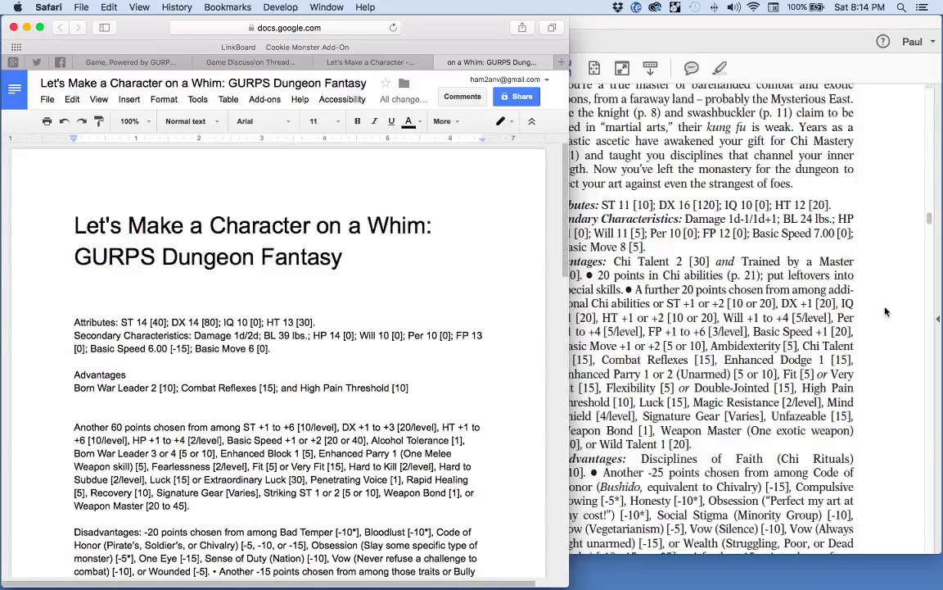
# - Switch to Acrobat, search the computer for "The Next Level" and open 3 The Next Level.pdf
pyautogui.click(833, 293)
pyautogui.press('super+space')
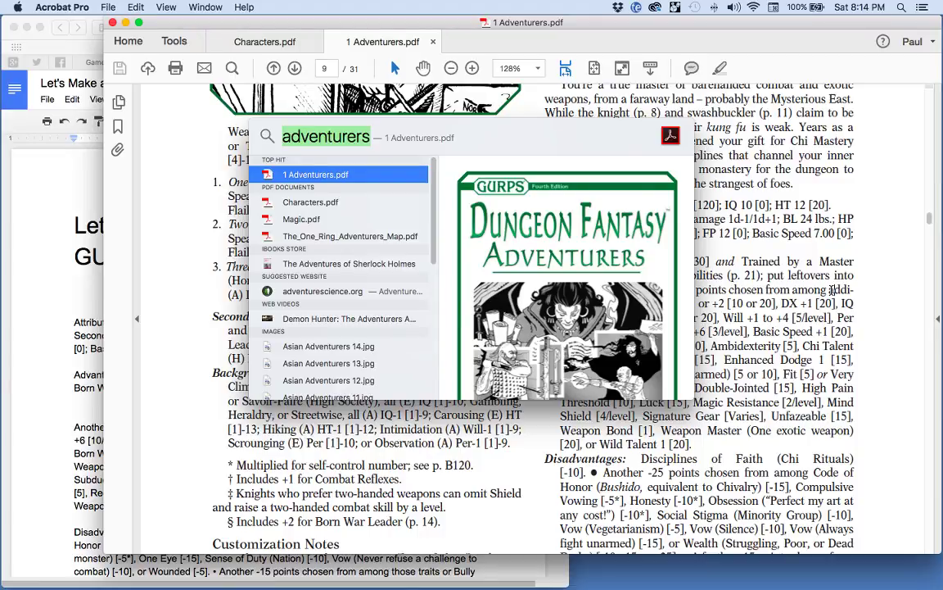
pyautogui.write('The Next Lev')
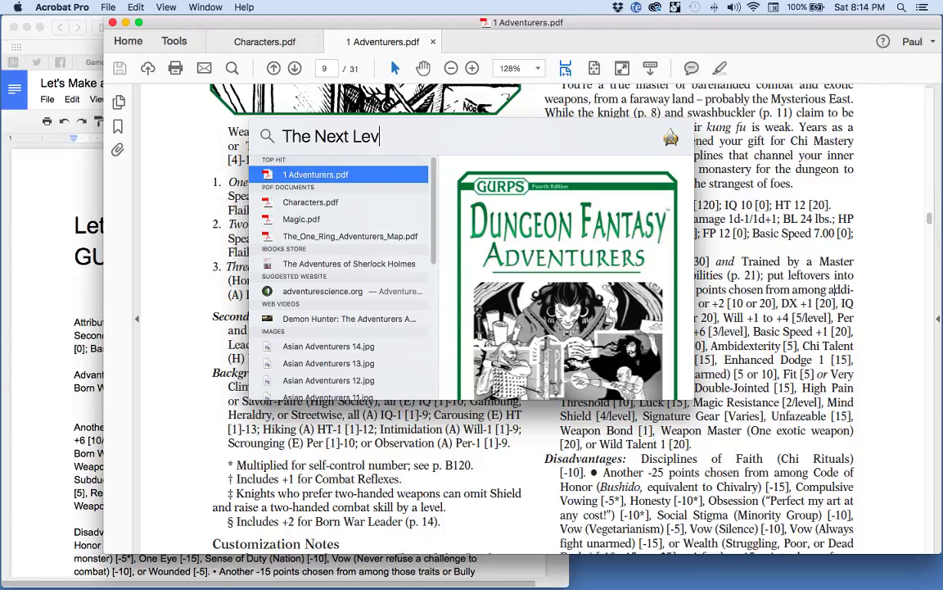
pyautogui.write('el')
pyautogui.press('Down')
pyautogui.press('Down')
pyautogui.press('Down')
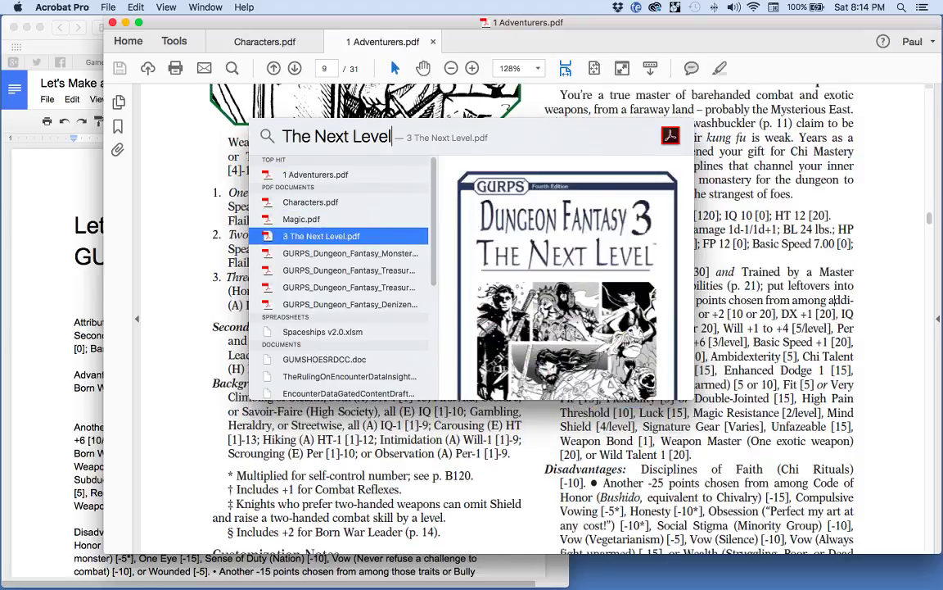
pyautogui.press('Return')
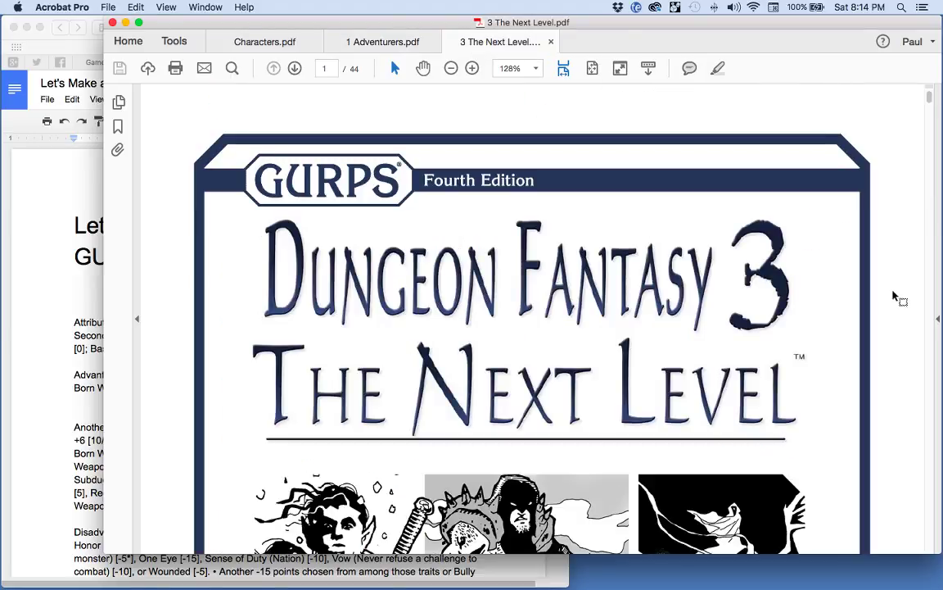
# - Activate the Hand tool and go to the Dwarf bookmark under Nonhuman Races
pyautogui.rightClick(831, 319)
pyautogui.click(737, 417)
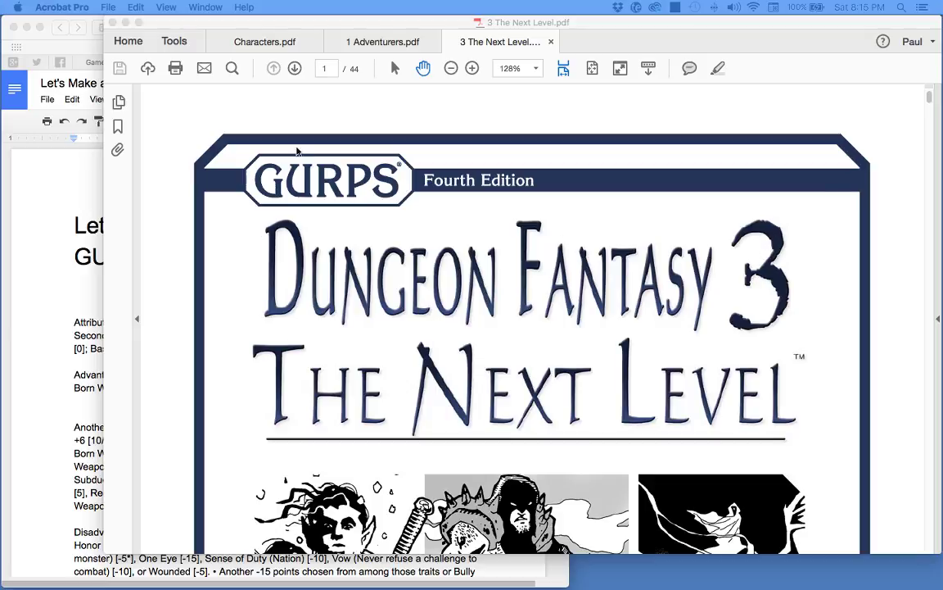
pyautogui.click(117, 126)
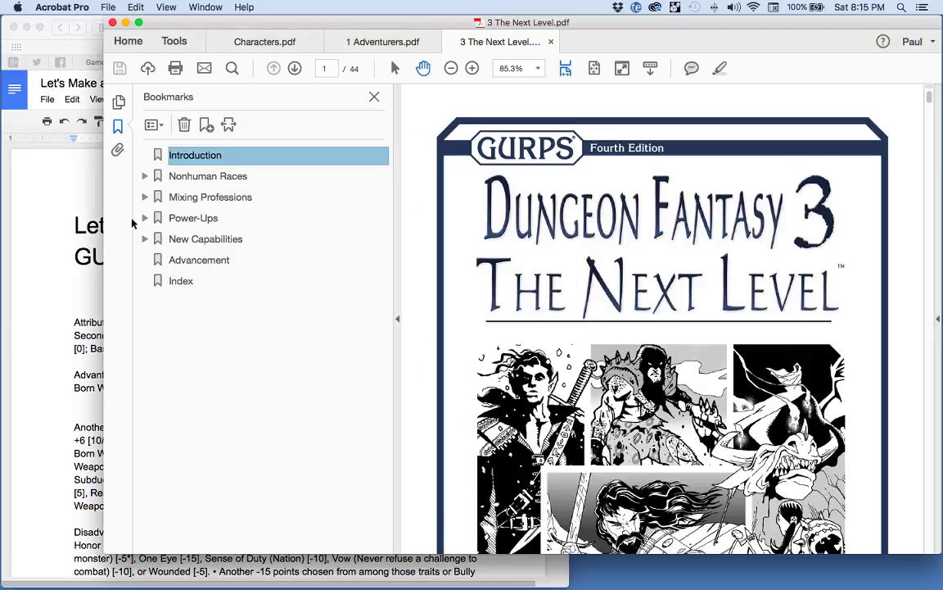
pyautogui.click(145, 177)
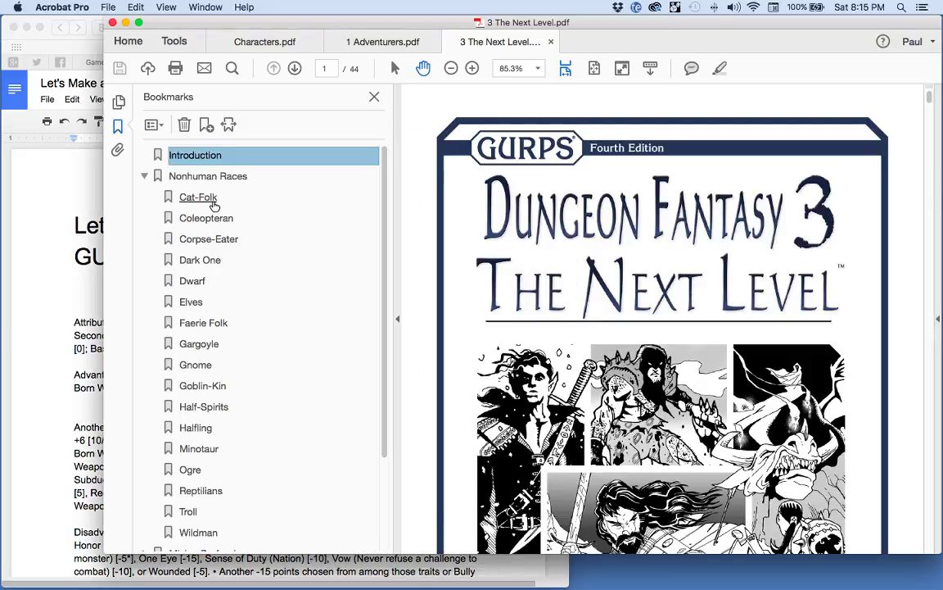
pyautogui.click(194, 281)
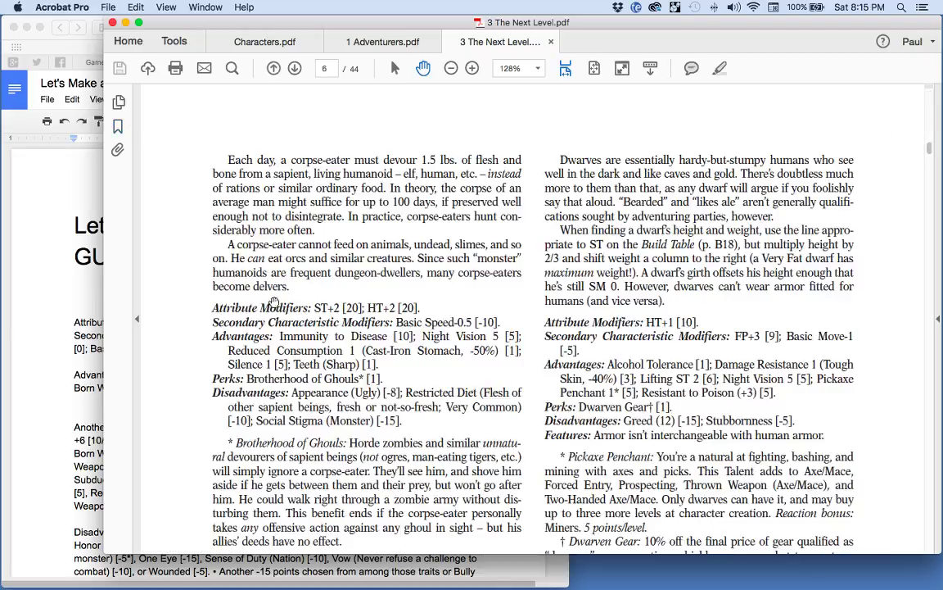
# - Fit whole pages in the view and examine the nonhuman race templates from Cat-Folk to Ogre, ending on the Dwarf page
pyautogui.scroll(-10, 279, 319)
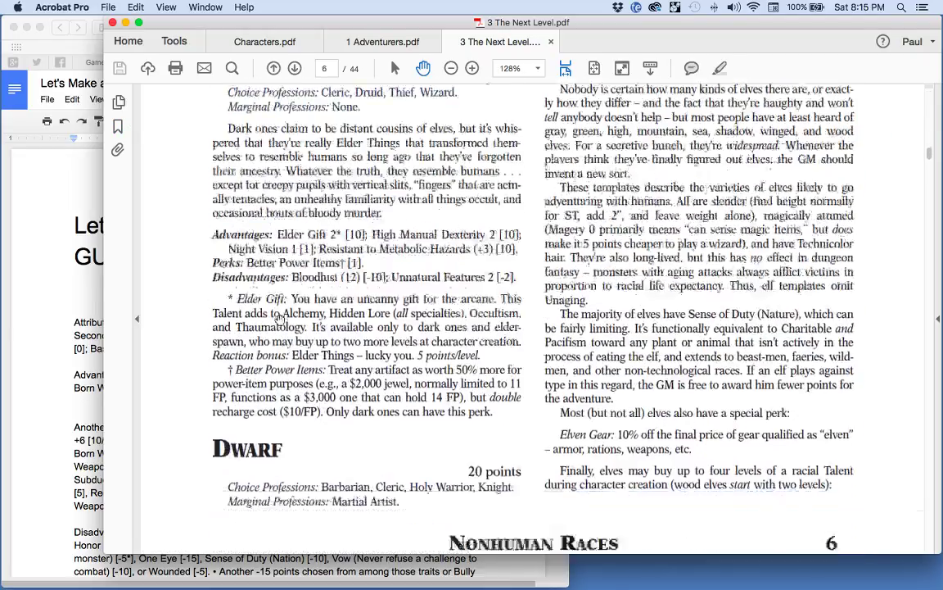
pyautogui.scroll(3, 279, 319)
pyautogui.scroll(4, 279, 320)
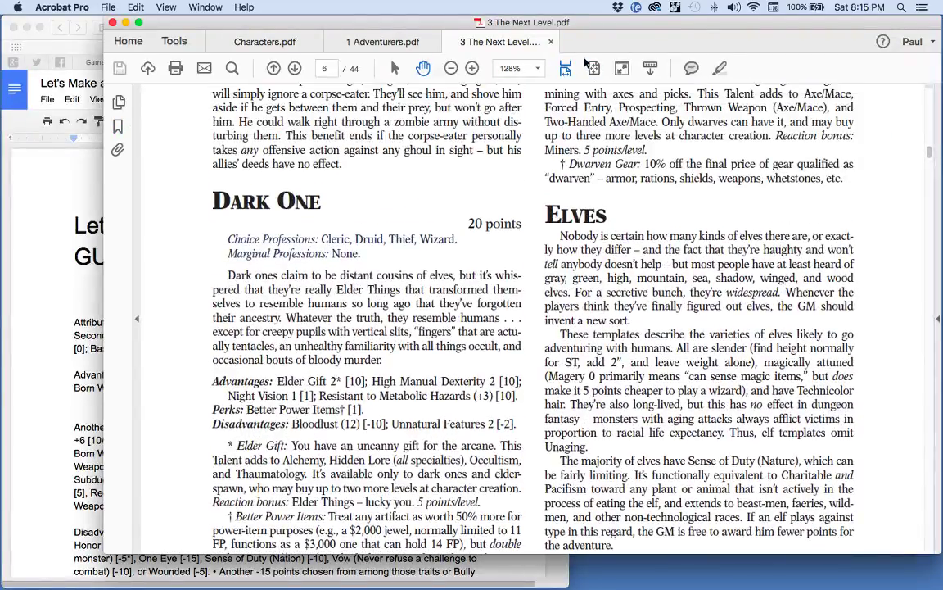
pyautogui.click(594, 68)
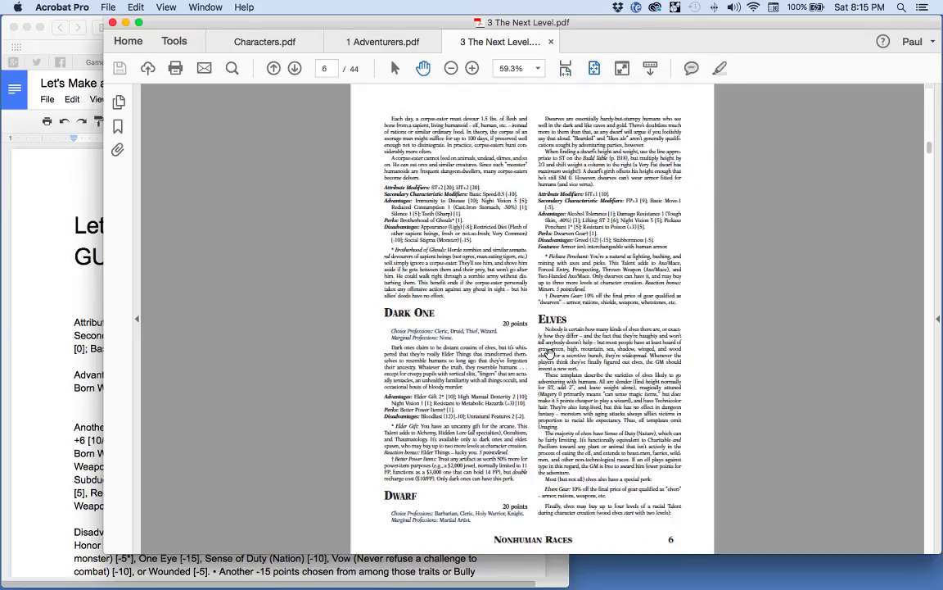
pyautogui.scroll(2, 549, 352)
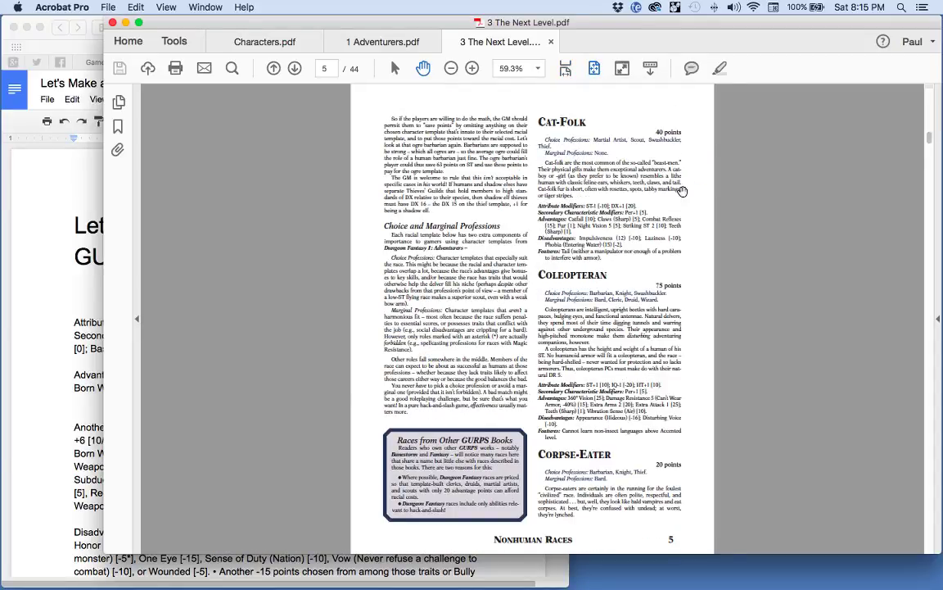
pyautogui.scroll(-2, 626, 264)
pyautogui.scroll(-4, 625, 265)
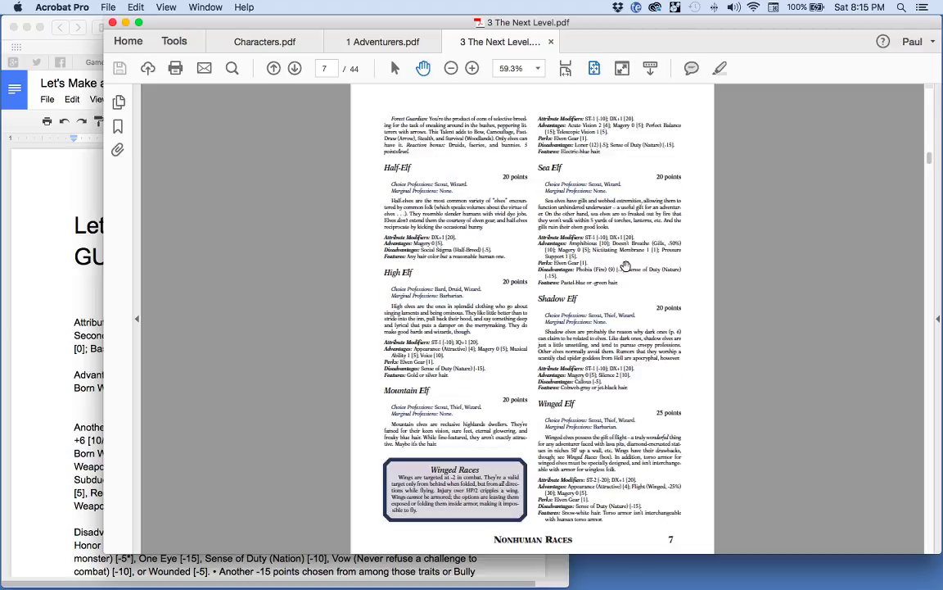
pyautogui.scroll(-2, 625, 264)
pyautogui.scroll(2, 626, 264)
pyautogui.scroll(-2, 625, 264)
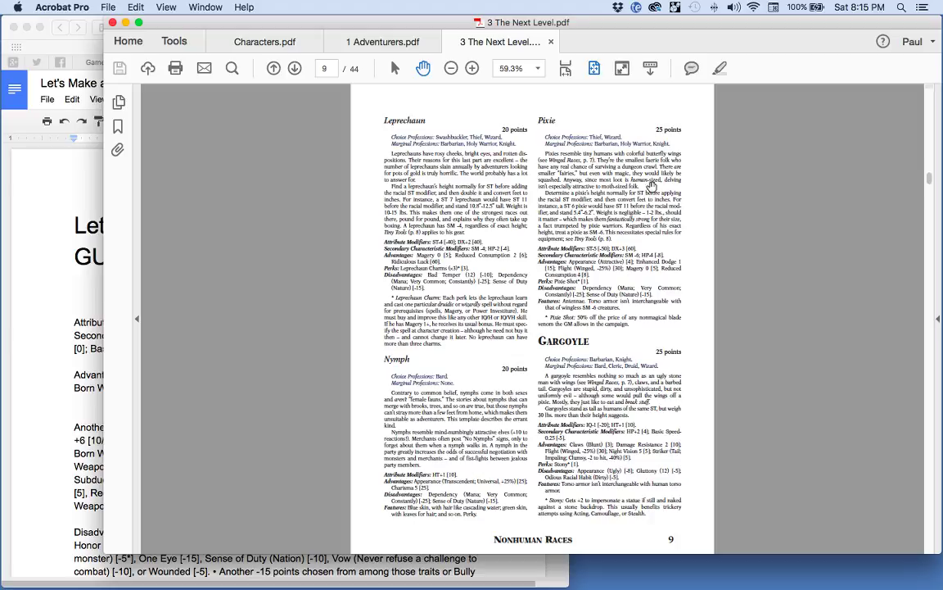
pyautogui.scroll(-2, 583, 180)
pyautogui.scroll(-4, 641, 228)
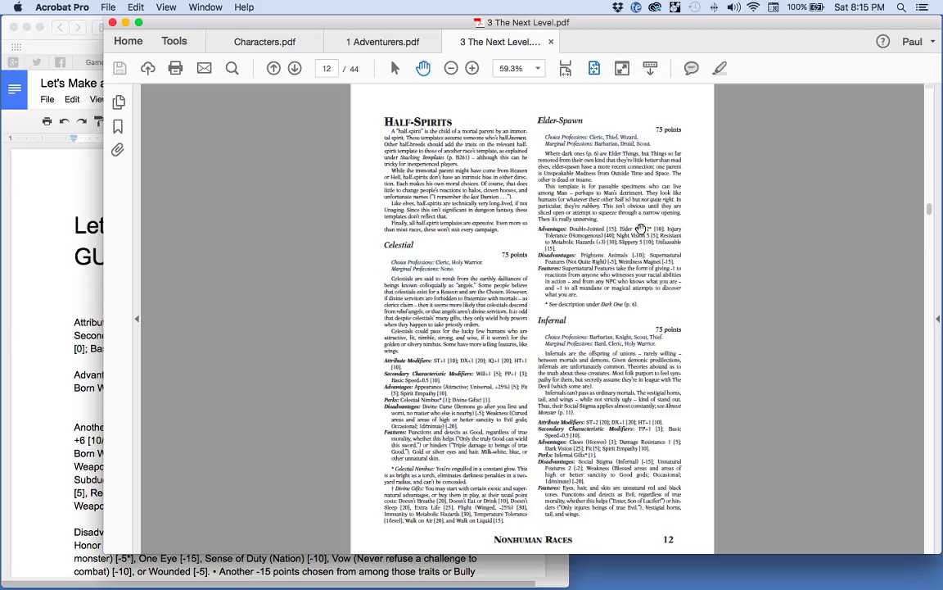
pyautogui.scroll(-2, 641, 229)
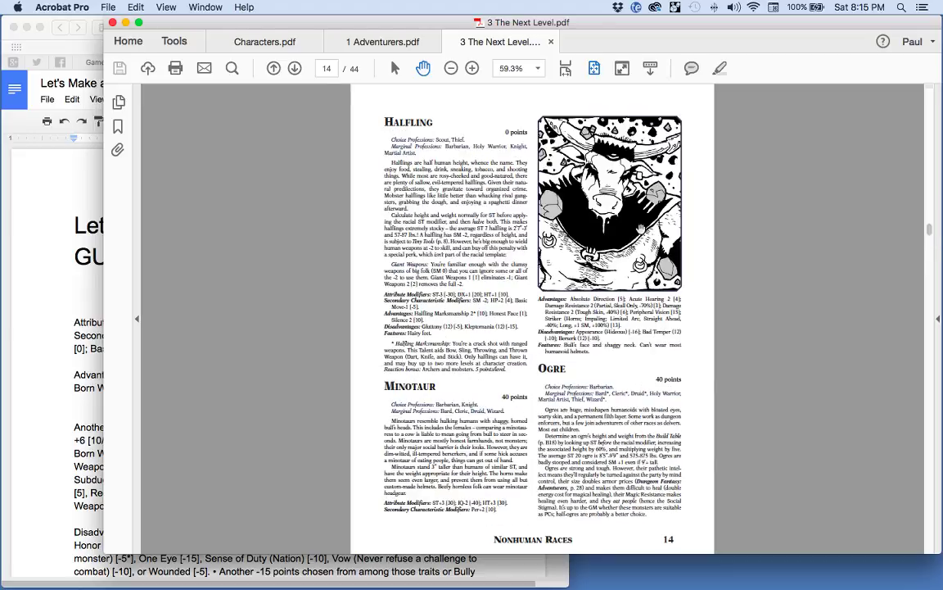
pyautogui.scroll(1, 641, 229)
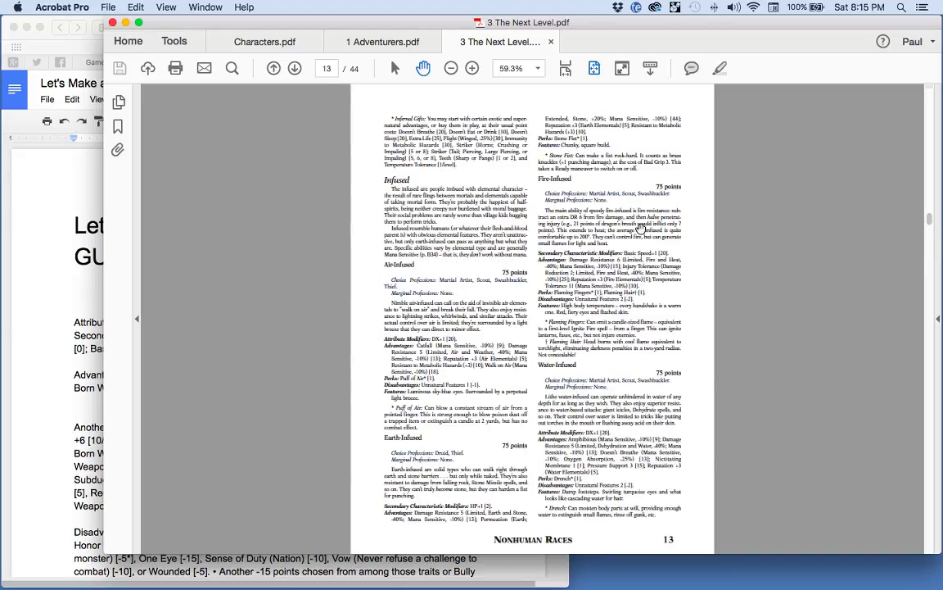
pyautogui.scroll(-1, 641, 228)
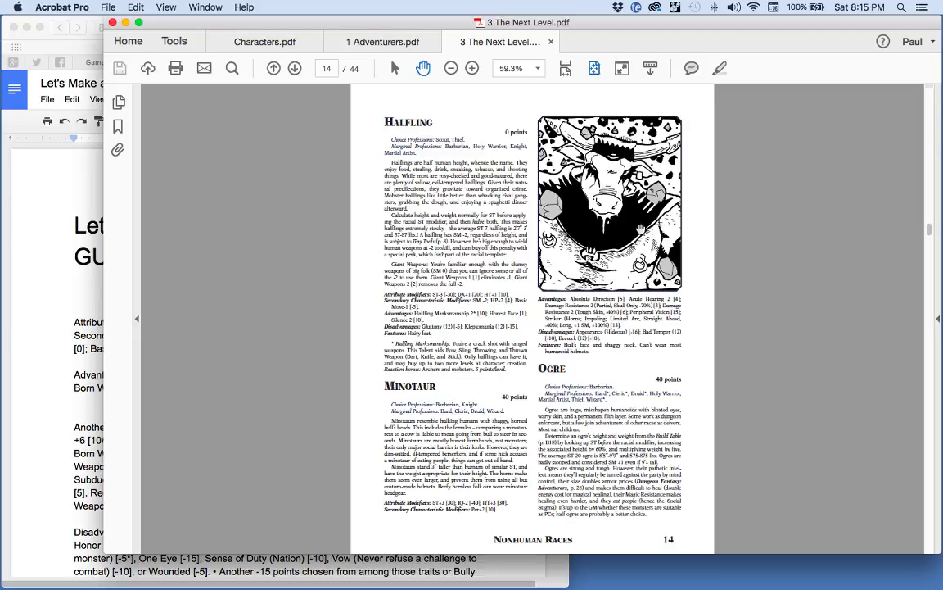
pyautogui.scroll(6, 641, 228)
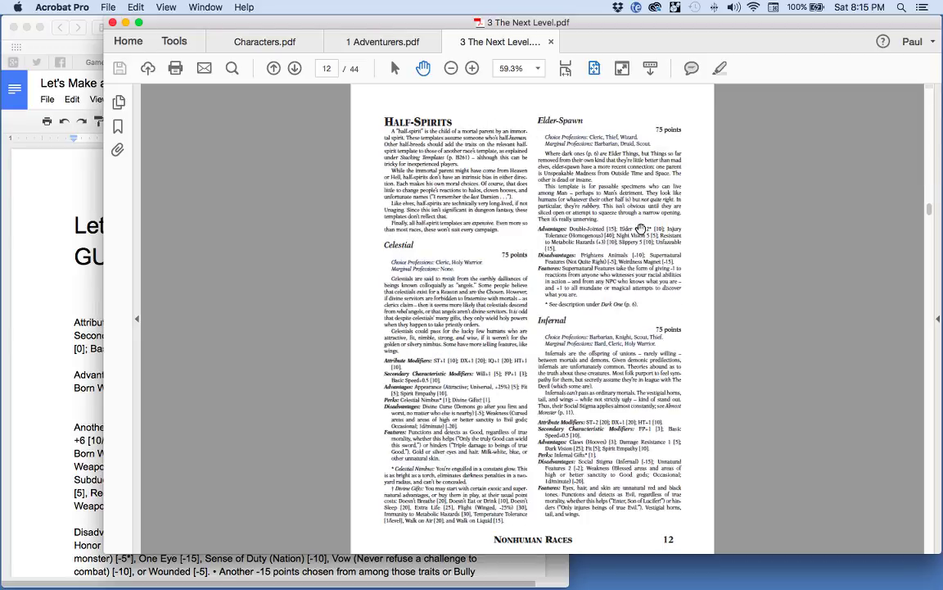
pyautogui.scroll(1, 641, 228)
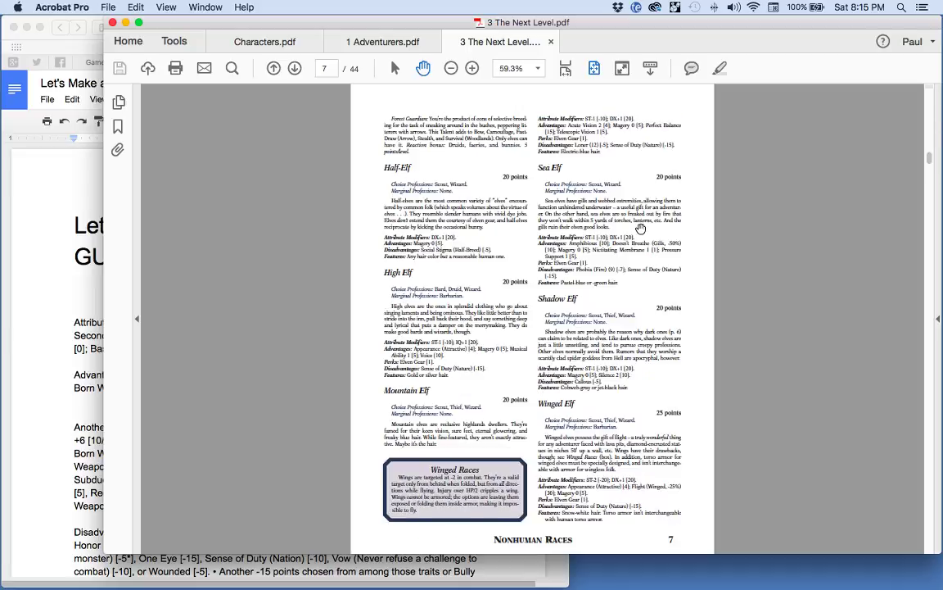
pyautogui.scroll(1, 641, 229)
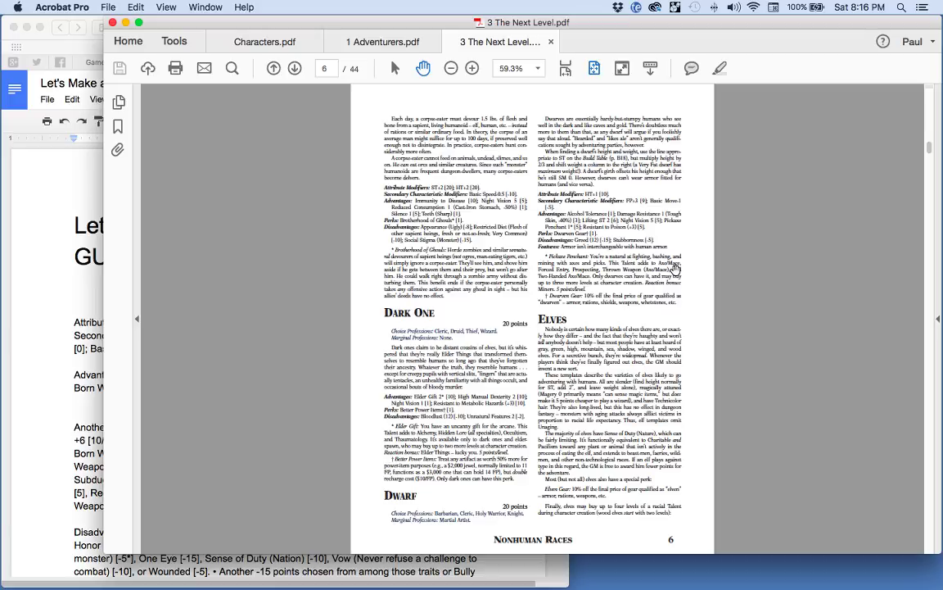
# - Copy the Dwarf template text from Attribute Modifiers through the Dwarven Gear note on page 6
pyautogui.rightClick(553, 188)
pyautogui.click(571, 275)
pyautogui.moveTo(538, 193); pyautogui.dragTo(651, 296)
pyautogui.rightClick(649, 272)
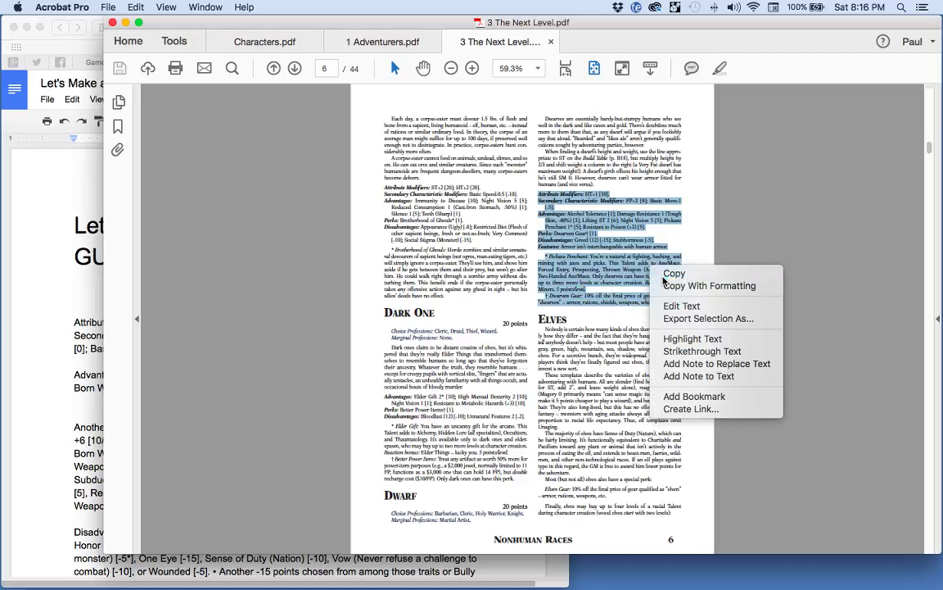
pyautogui.click(651, 272)
# - Switch to the Google Docs document in Safari and paste the Dwarf template at its end, below a blank line
pyautogui.click(84, 396)
pyautogui.scroll(-10, 85, 397)
pyautogui.scroll(-15, 84, 396)
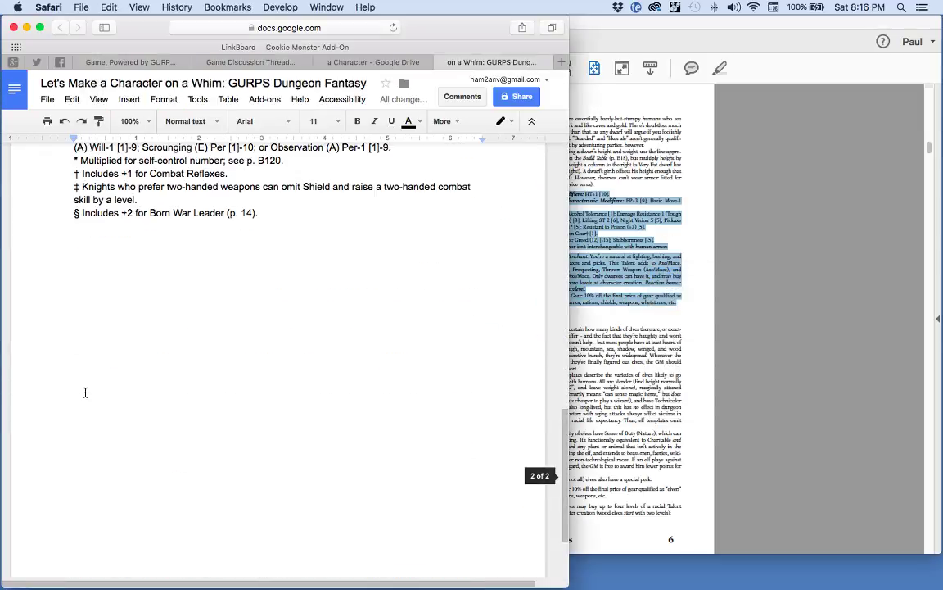
pyautogui.click(118, 383)
pyautogui.press('Return')
pyautogui.press('Return')
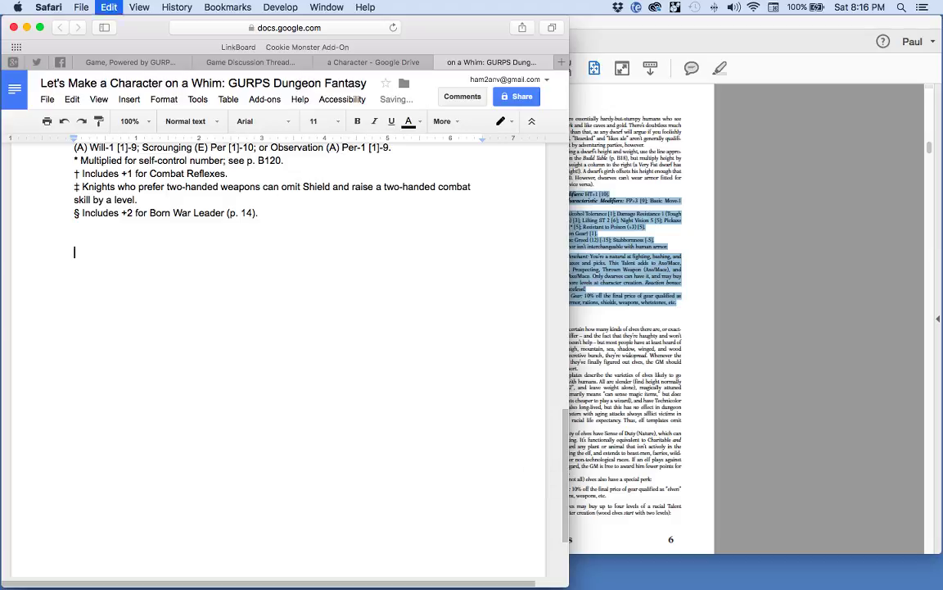
pyautogui.press('super+v')
# - Add the lines "Dwarf" and "20 points" directly above the pasted template's Attribute Modifiers line
pyautogui.press('Up')
pyautogui.press('Up')
pyautogui.press('Up')
pyautogui.press('Up')
pyautogui.press('Up')
pyautogui.press('Up')
pyautogui.press('Up')
pyautogui.press('Up')
pyautogui.press('Up')
pyautogui.press('Up')
pyautogui.press('Up')
pyautogui.write('Dwarf')
pyautogui.press('Return')
pyautogui.write('20 points')
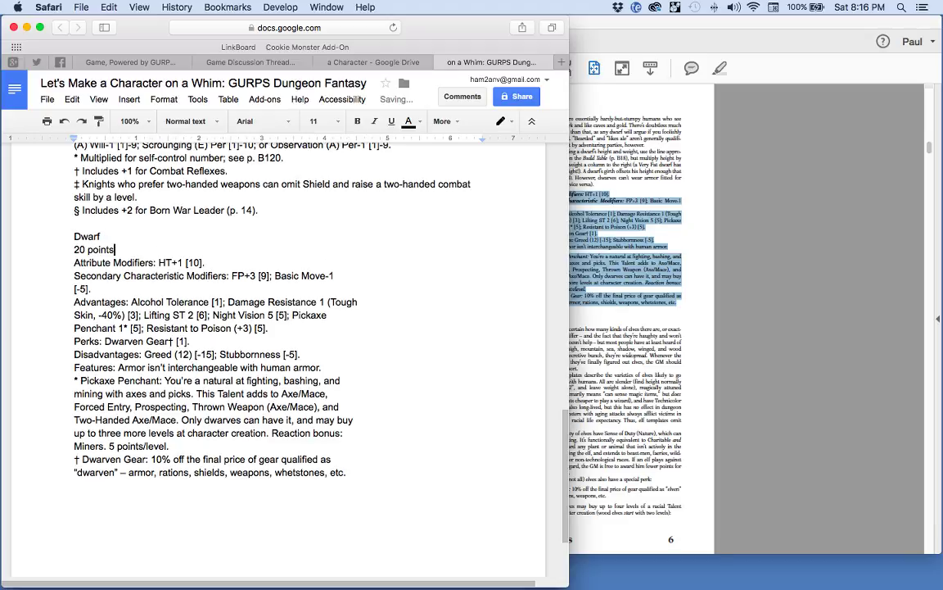
# - Join the broken lines of the Dwarven Gear note into one continuous paragraph
pyautogui.scroll(-3, 246, 327)
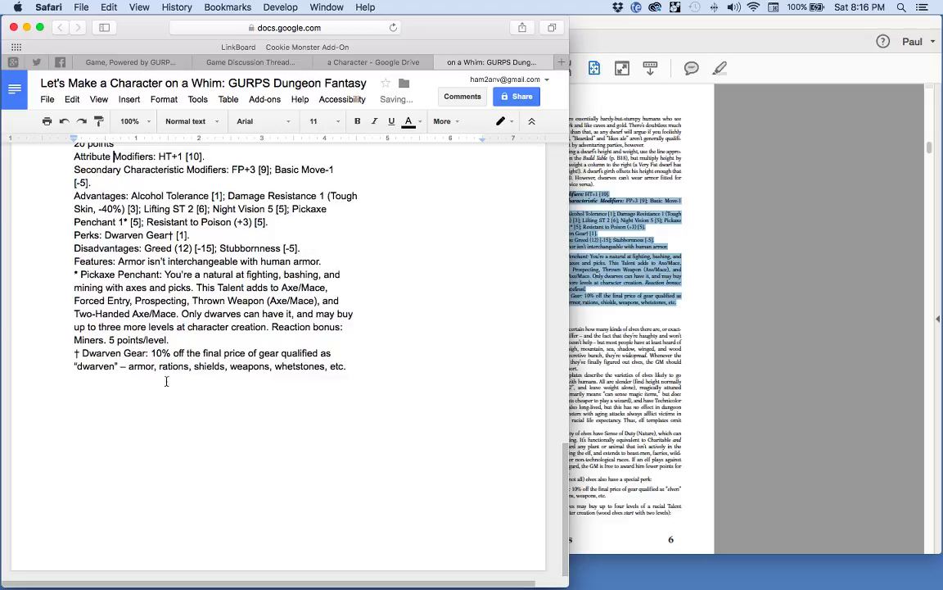
pyautogui.click(334, 353)
pyautogui.press('Delete')
# - Remove the line breaks inside the Pickaxe Penchant note so it forms one continuous paragraph
pyautogui.click(341, 327)
pyautogui.press('Delete')
pyautogui.press('Up')
pyautogui.press('End')
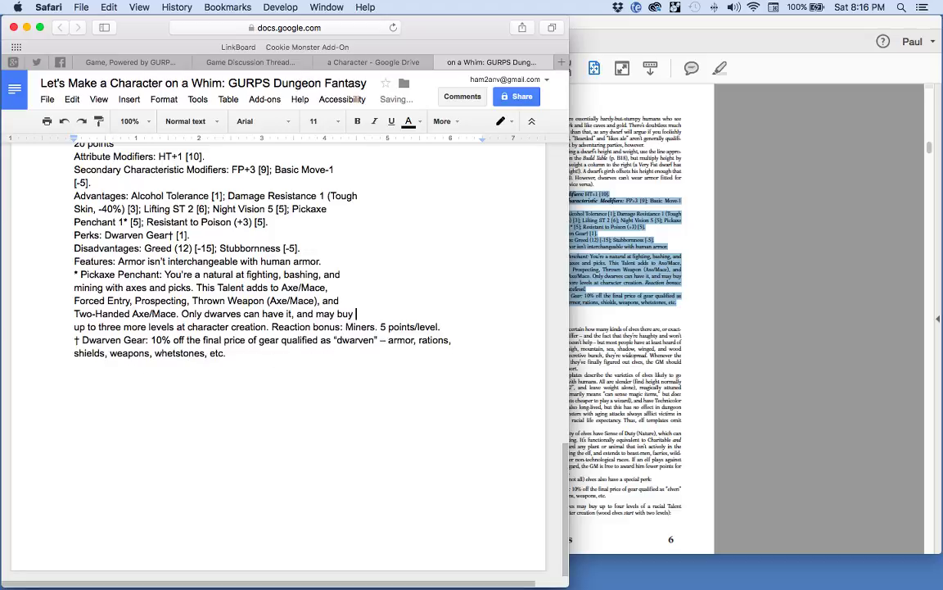
pyautogui.press('Delete')
pyautogui.press('Up')
pyautogui.press('End')
pyautogui.press('Delete')
pyautogui.press('Up')
pyautogui.press('End')
pyautogui.press('Delete')
pyautogui.press('Up')
pyautogui.press('End')
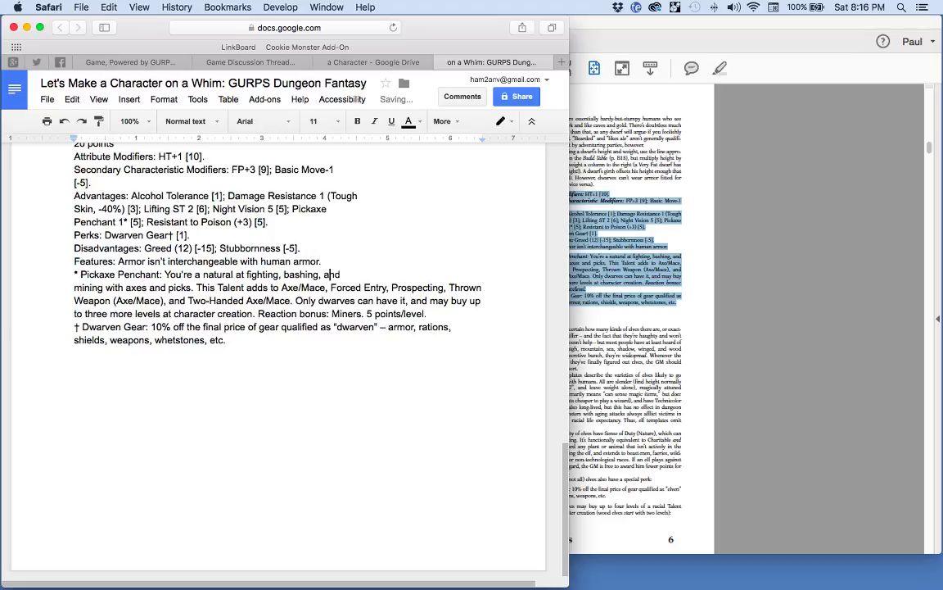
pyautogui.press('Delete')
pyautogui.press('Up')
pyautogui.press('End')
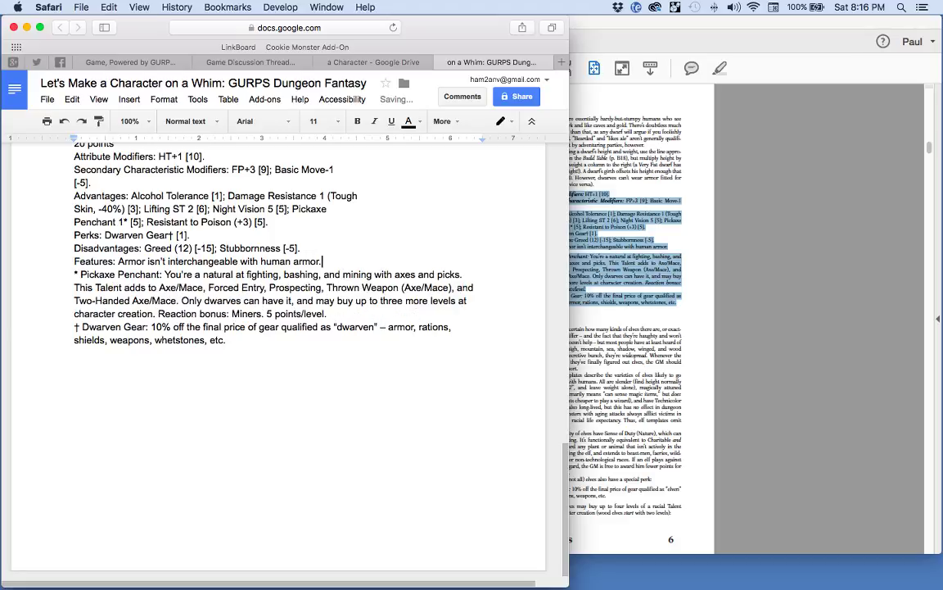
# - Join the broken lines of the Dwarf template's Advantages and Secondary Characteristic Modifiers entries so each forms one continuous paragraph
pyautogui.scroll(3, 291, 235)
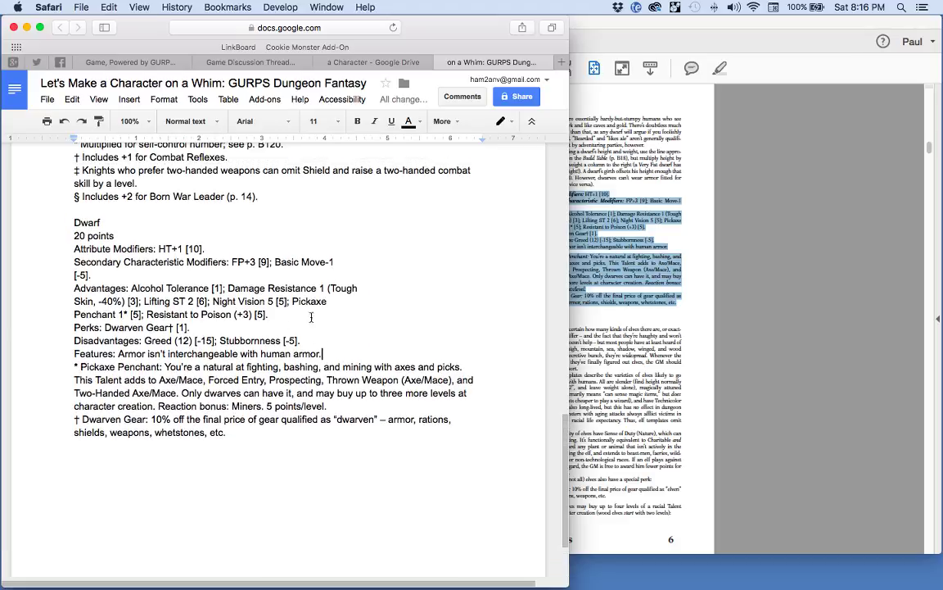
pyautogui.press('Up')
pyautogui.press('Up')
pyautogui.press('Up')
pyautogui.press('Up')
pyautogui.press('End')
pyautogui.press('Delete')
pyautogui.press('Up')
pyautogui.press('End')
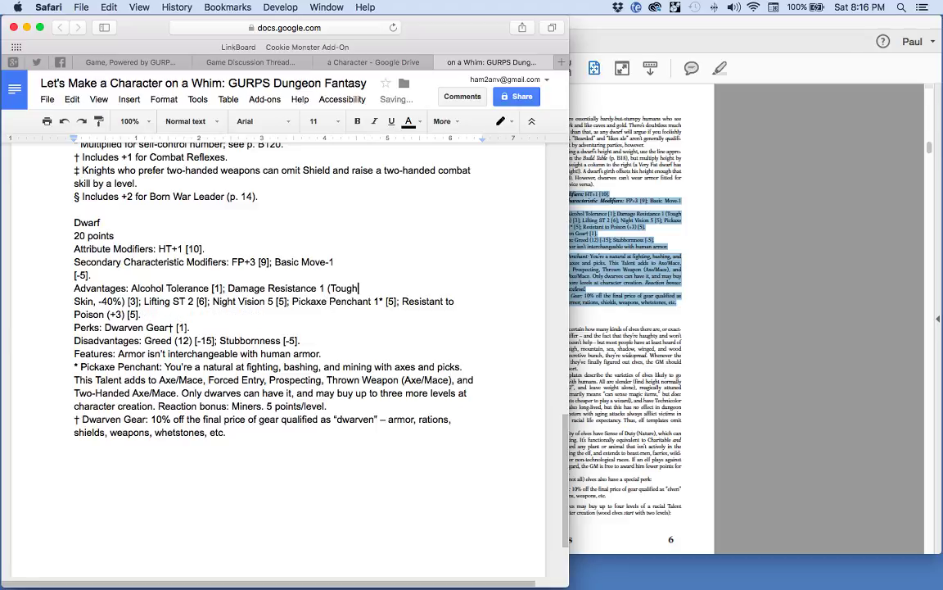
pyautogui.press('Delete')
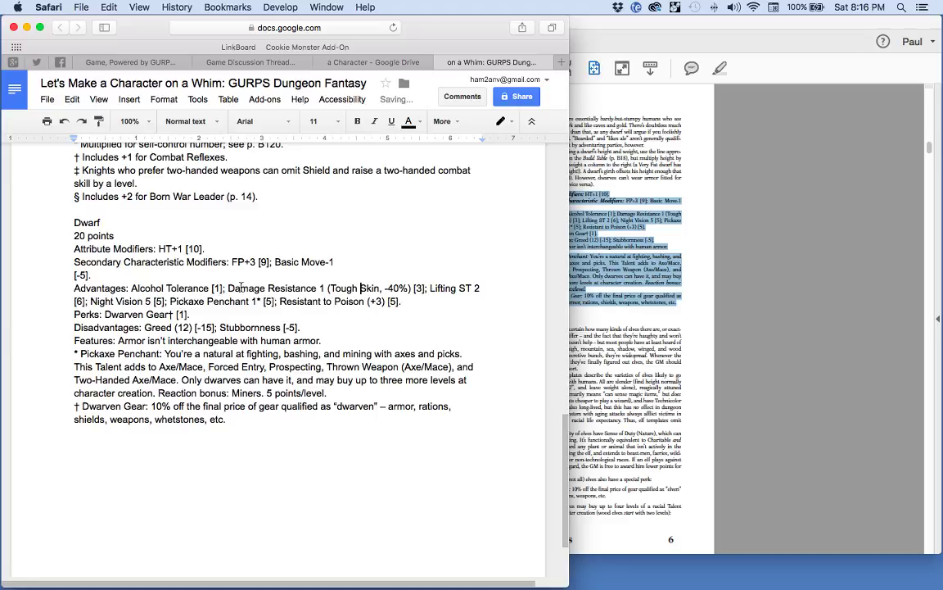
pyautogui.moveTo(228, 289); pyautogui.dragTo(424, 289)
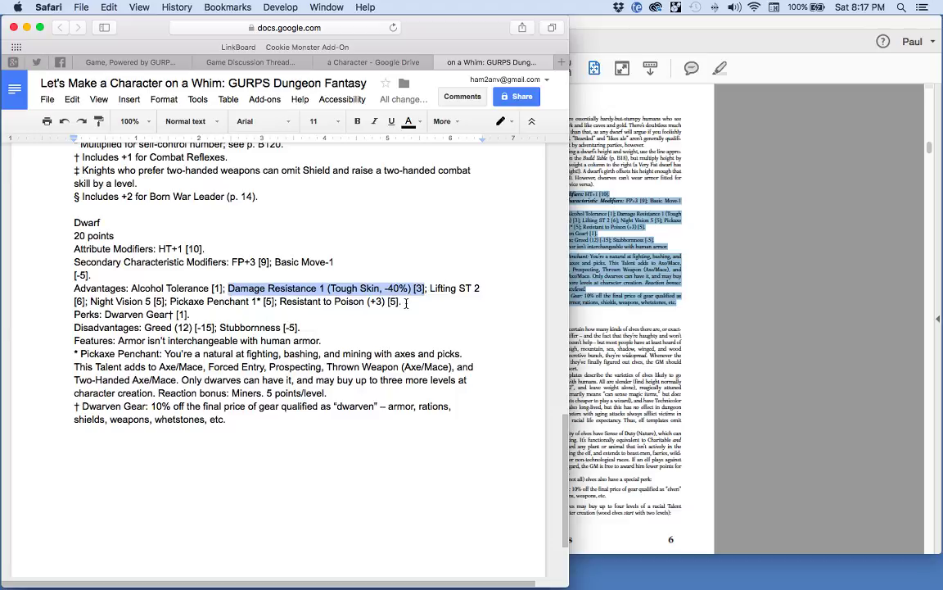
pyautogui.click(365, 258)
pyautogui.press('Delete')
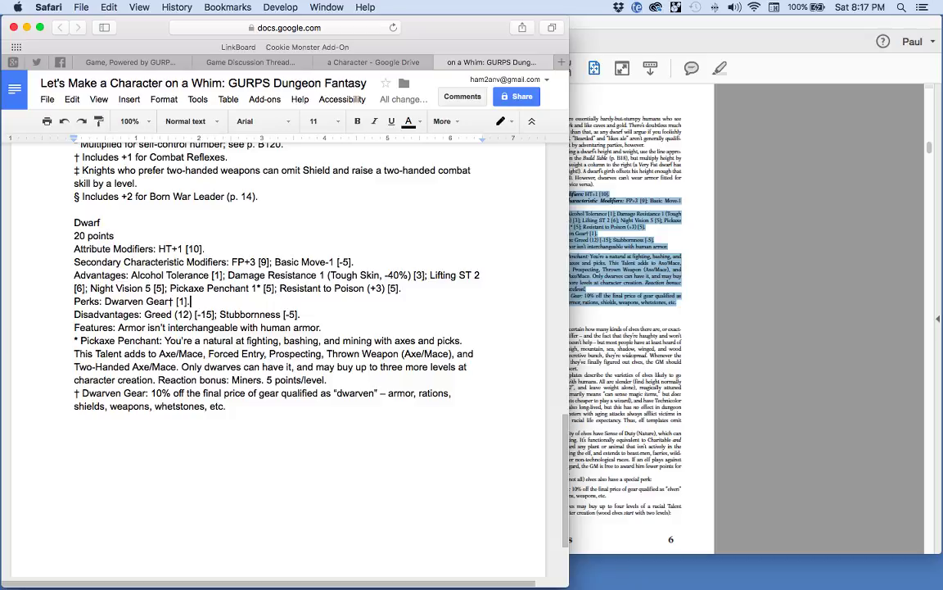
pyautogui.doubleClick(583, 22)
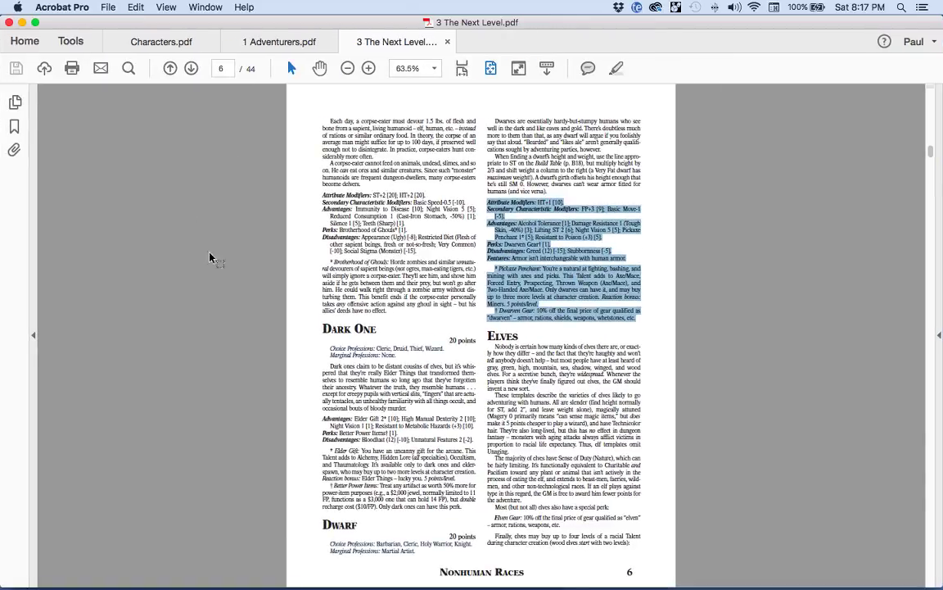
pyautogui.moveTo(295, 573)
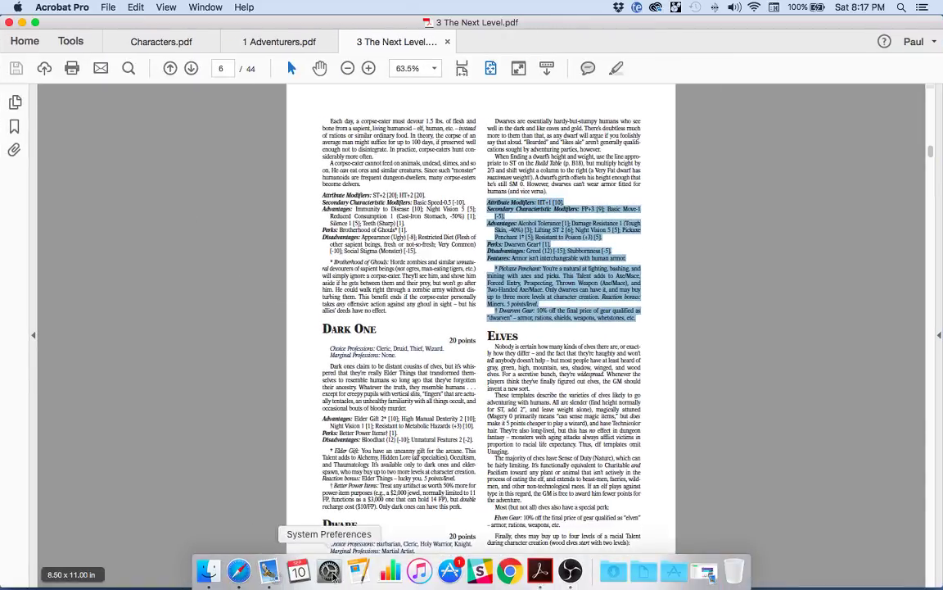
pyautogui.click(239, 571)
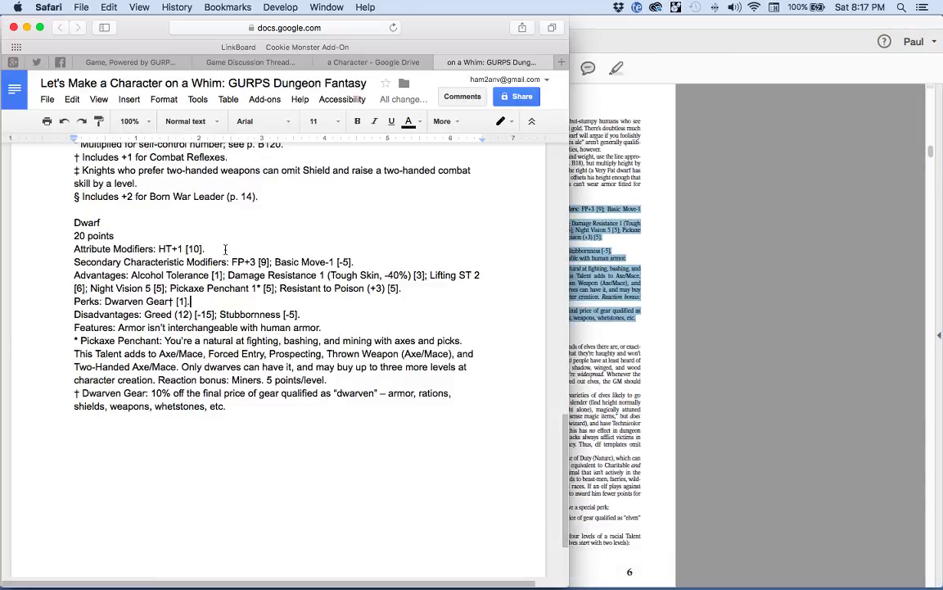
# - Review the Dwarf template's attribute and secondary modifiers, advantages, perk and disadvantages, including the Pickaxe Penchant note
pyautogui.doubleClick(162, 248)
pyautogui.click(239, 262)
pyautogui.moveTo(233, 262); pyautogui.dragTo(337, 261)
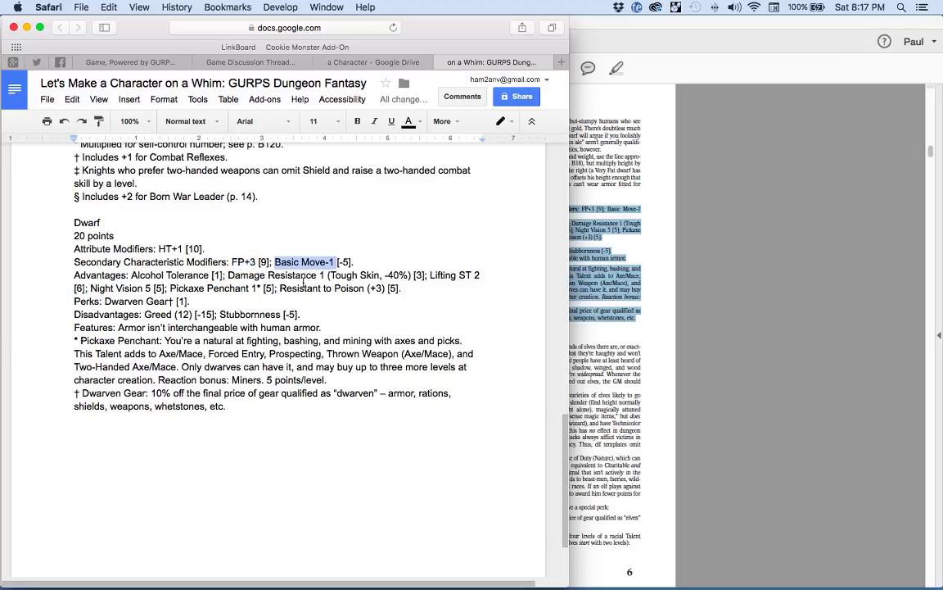
pyautogui.moveTo(302, 275); pyautogui.dragTo(305, 289)
pyautogui.moveTo(131, 275); pyautogui.dragTo(228, 275)
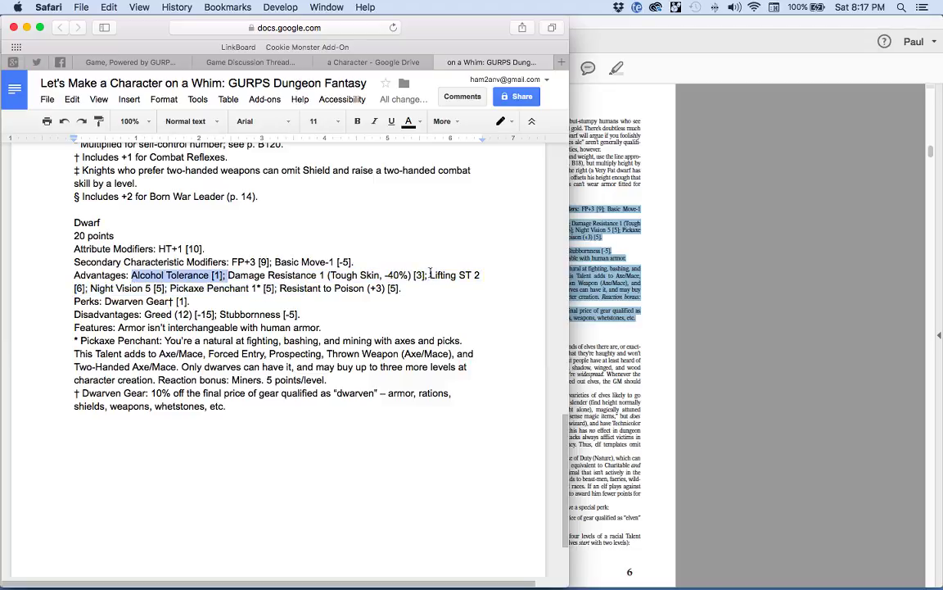
pyautogui.moveTo(429, 275); pyautogui.dragTo(165, 285)
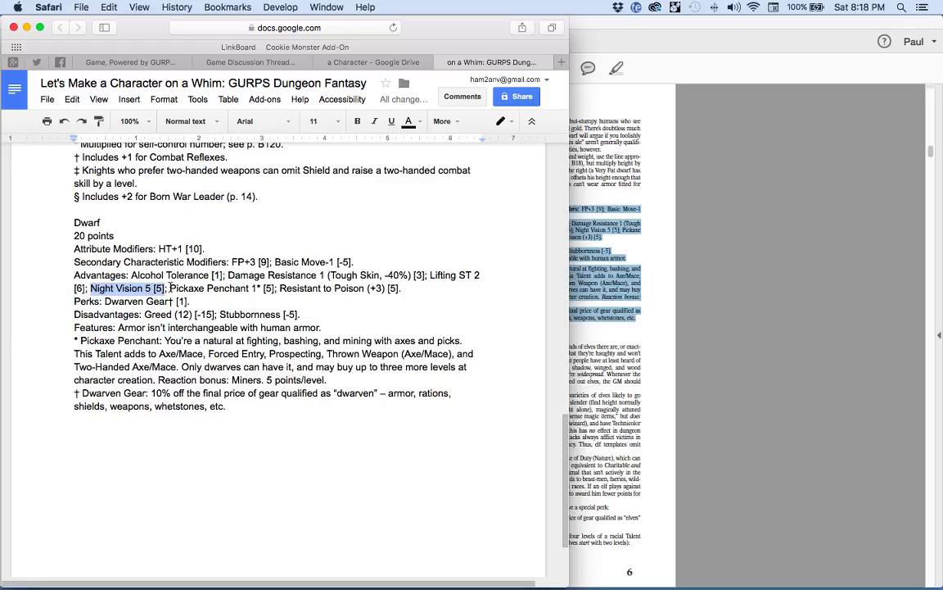
pyautogui.moveTo(170, 288); pyautogui.dragTo(275, 288)
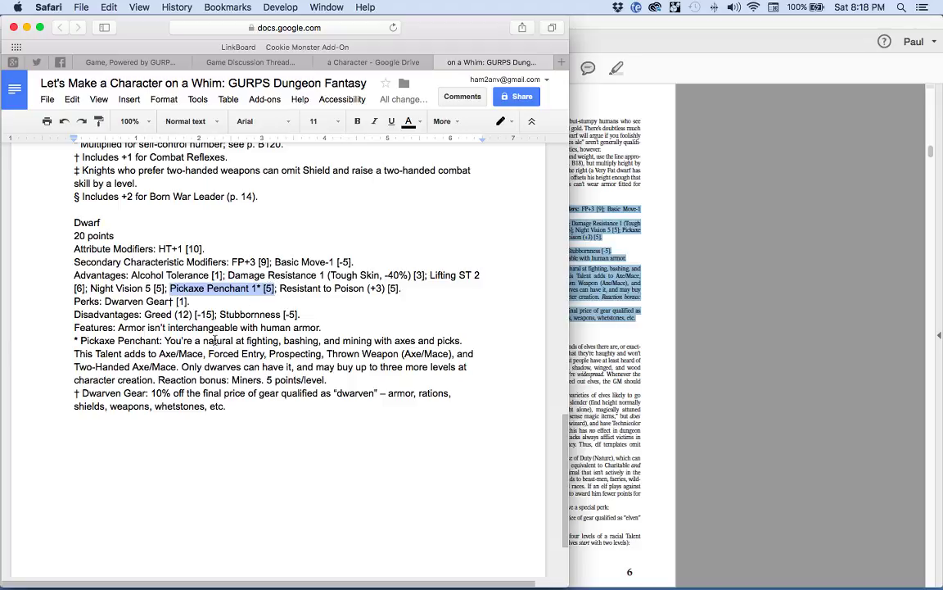
pyautogui.moveTo(65, 340); pyautogui.dragTo(337, 375)
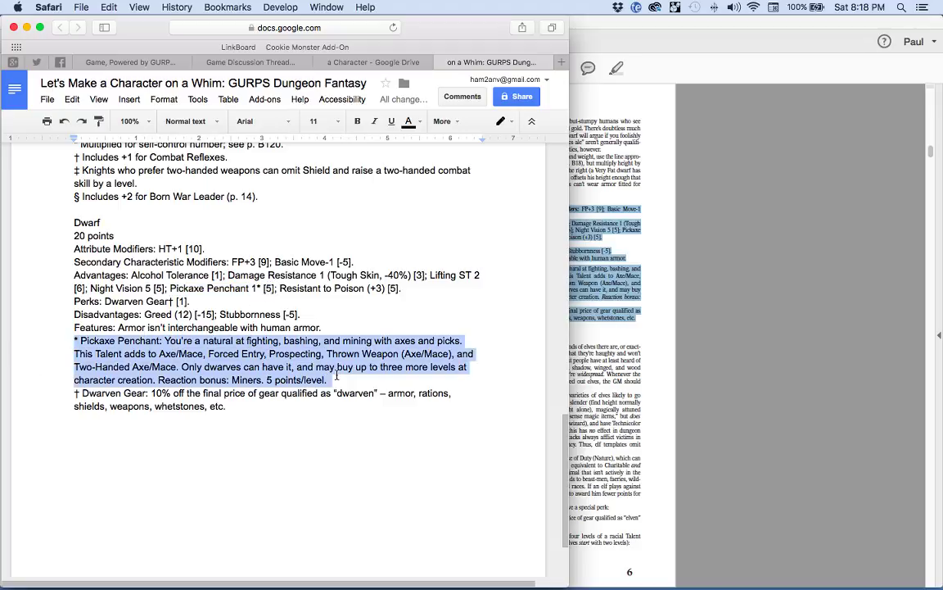
pyautogui.click(392, 376)
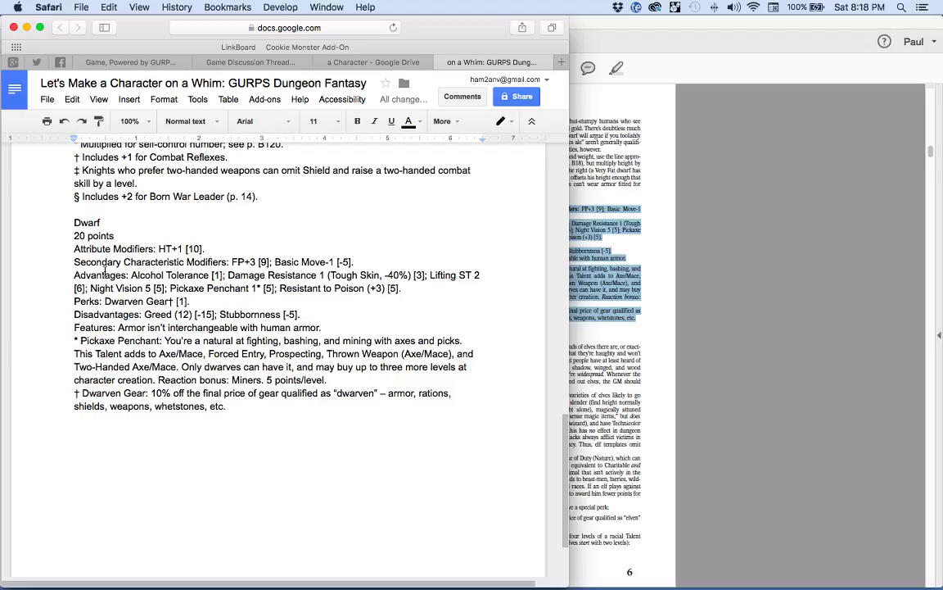
pyautogui.moveTo(105, 301); pyautogui.dragTo(187, 302)
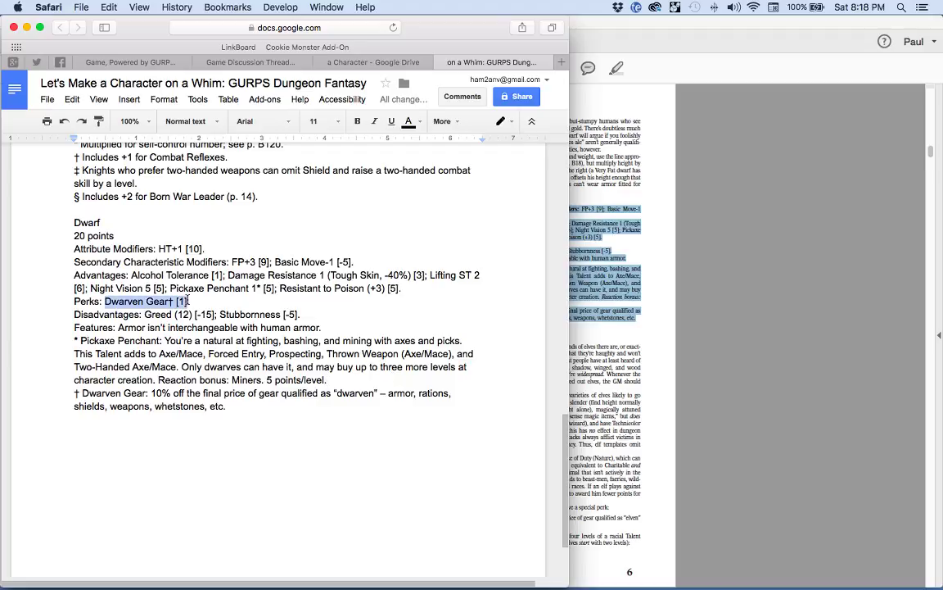
pyautogui.click(254, 406)
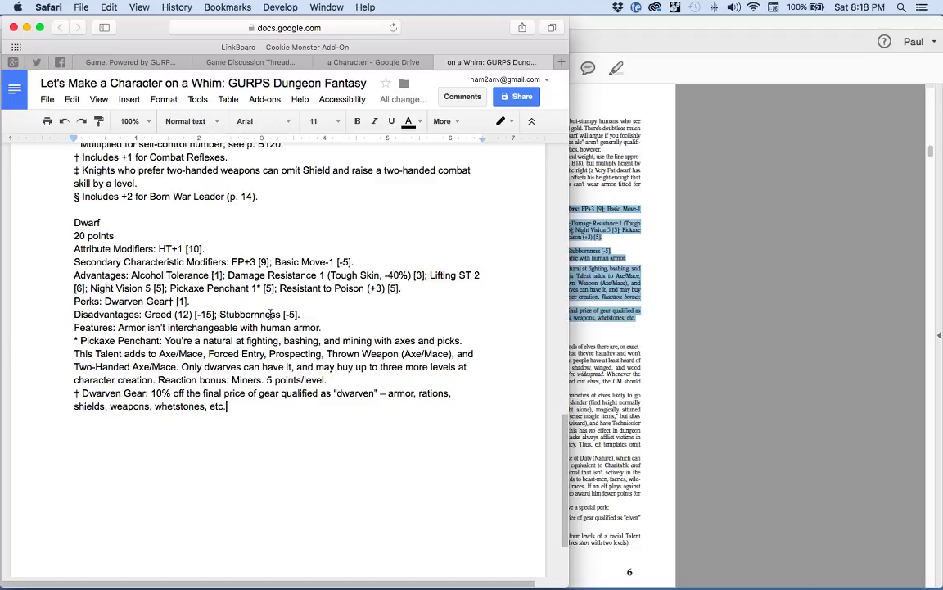
pyautogui.moveTo(281, 288); pyautogui.dragTo(398, 288)
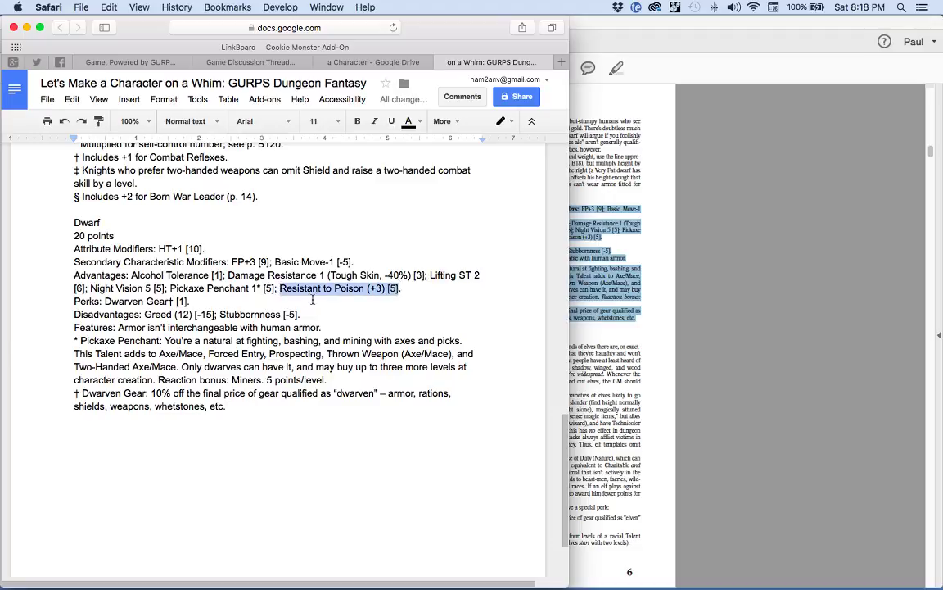
pyautogui.moveTo(144, 315); pyautogui.dragTo(308, 314)
pyautogui.click(259, 461)
# - Add the line "Dwarf [20]" directly below the Born War Leader line in the character's Advantages section
pyautogui.scroll(1, 257, 465)
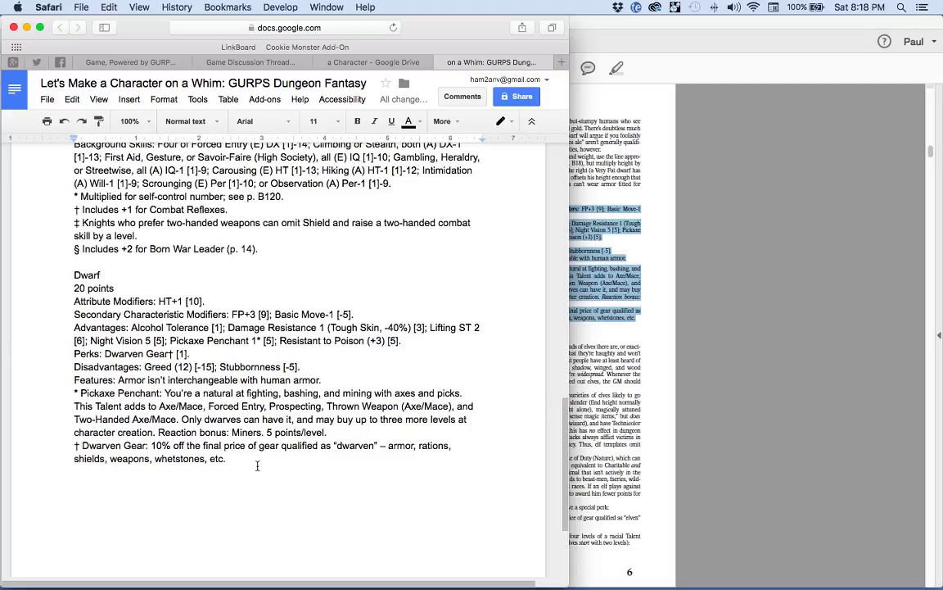
pyautogui.scroll(6, 257, 465)
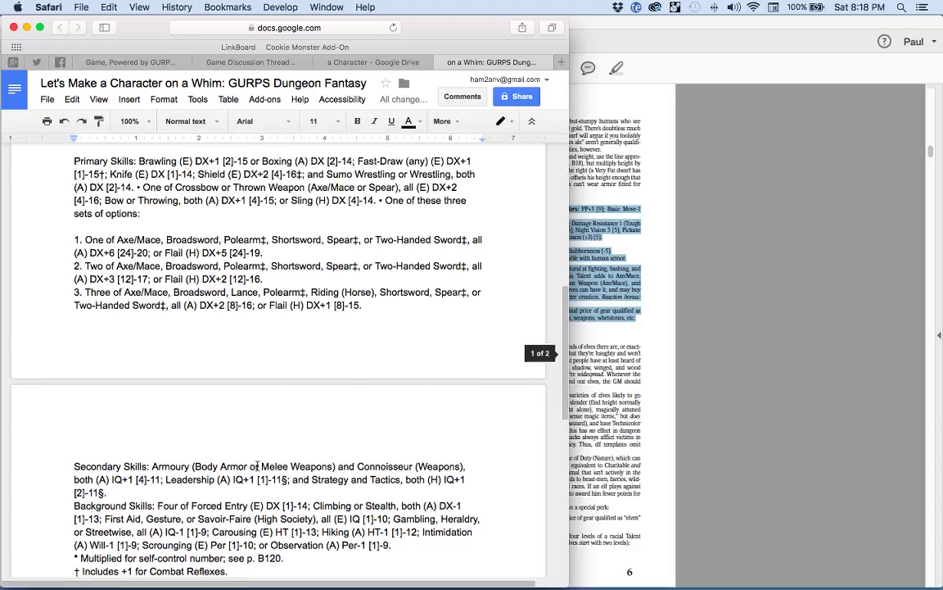
pyautogui.scroll(-4, 257, 465)
pyautogui.scroll(20, 257, 465)
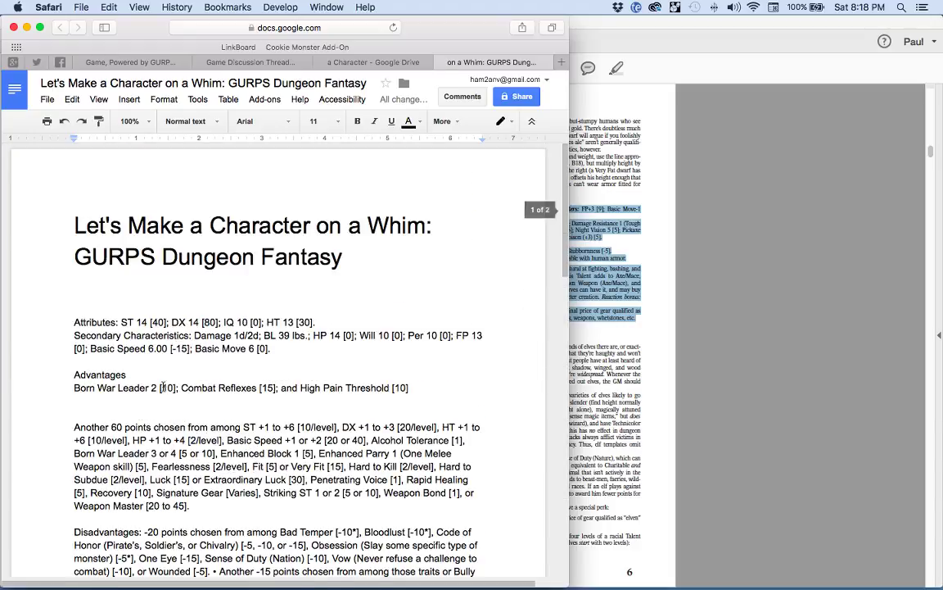
pyautogui.click(151, 396)
pyautogui.write('Dwarf [20]')
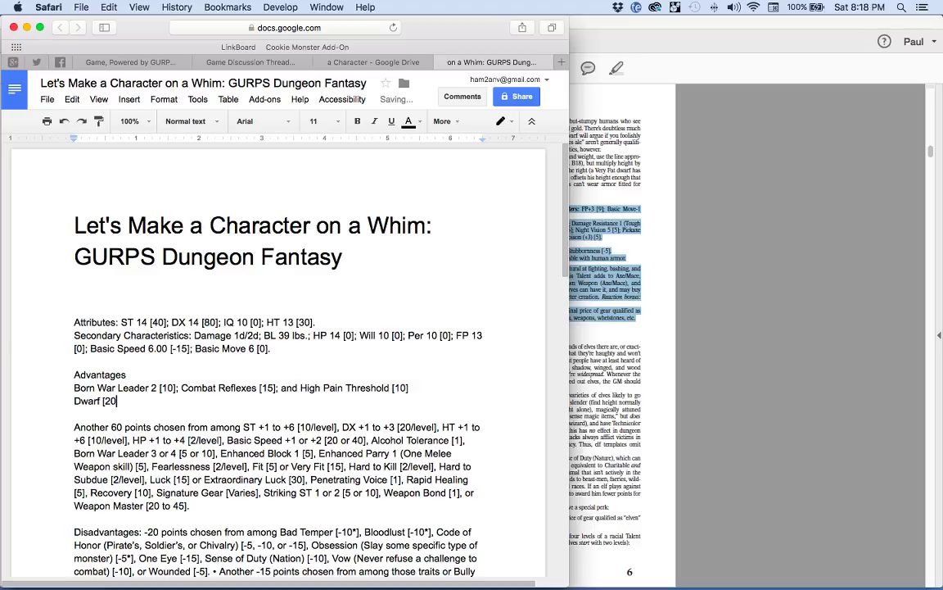
# - Split Born War Leader 2, Combat Reflexes and High Pain Threshold onto separate lines, removing the semicolons and the word "and"
pyautogui.press('Up')
pyautogui.press('Right')
pyautogui.press('Right')
pyautogui.press('Right')
pyautogui.press('Right')
pyautogui.press('Right')
pyautogui.press('Right')
pyautogui.press('Right')
pyautogui.press('Right')
pyautogui.press('Right')
pyautogui.press('Right')
pyautogui.press('Delete')
pyautogui.press('Delete')
pyautogui.press('Return')
pyautogui.hotkey('alt', 'Right')
pyautogui.hotkey('alt', 'Right')
pyautogui.hotkey('alt', 'Right')
pyautogui.hotkey('alt', 'Right')
pyautogui.hotkey('shift', 'alt', 'Right')
pyautogui.hotkey('shift', 'Right')
pyautogui.press('Delete')
pyautogui.press('Return')
pyautogui.press('Down')
pyautogui.press('Down')
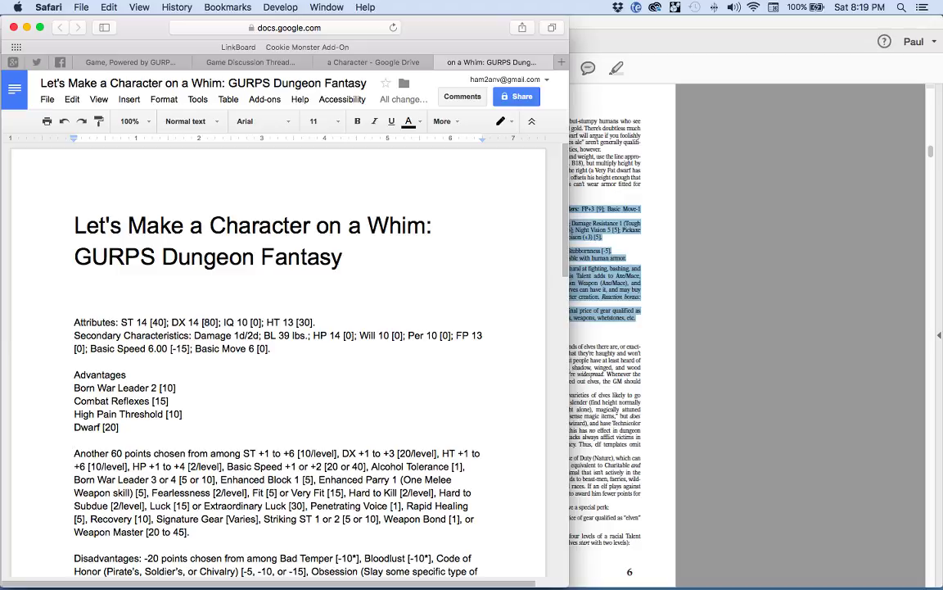
# - Change the optional advantages allowance to "Another 40 points" and insert two blank lines above that paragraph
pyautogui.scroll(-4, 163, 407)
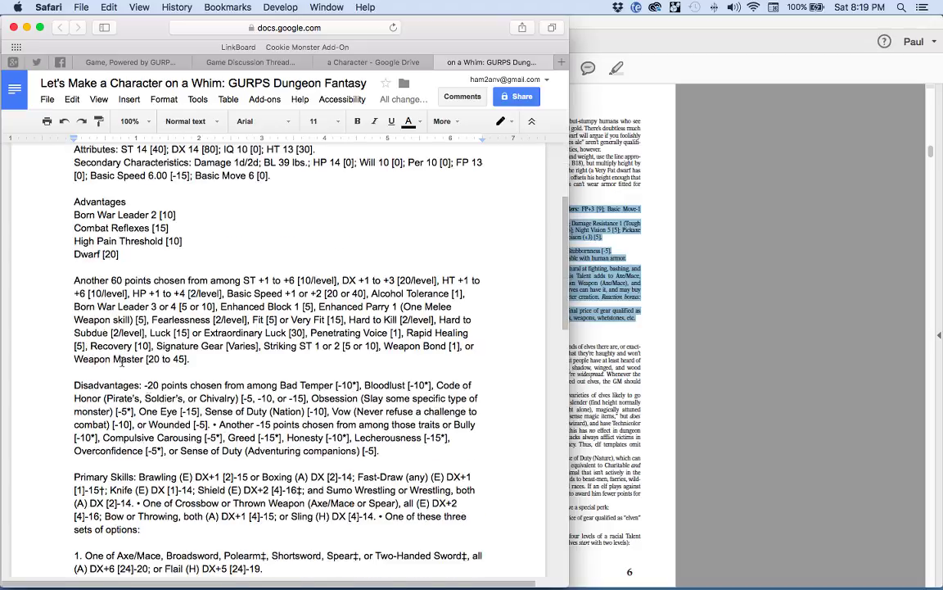
pyautogui.click(114, 280)
pyautogui.press('BackSpace')
pyautogui.write('4')
pyautogui.click(74, 279)
pyautogui.press('Return')
pyautogui.press('Return')
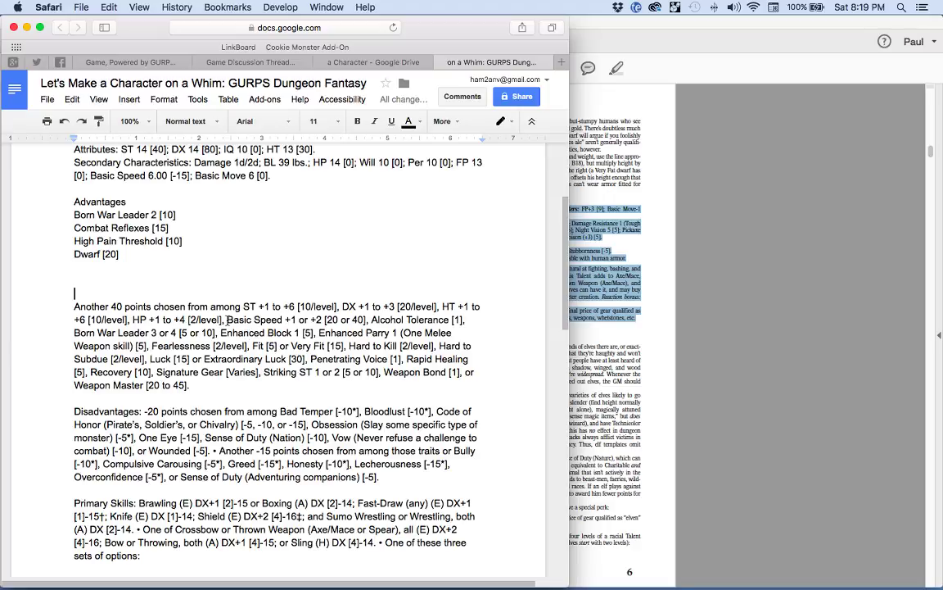
pyautogui.moveTo(229, 321); pyautogui.dragTo(293, 318)
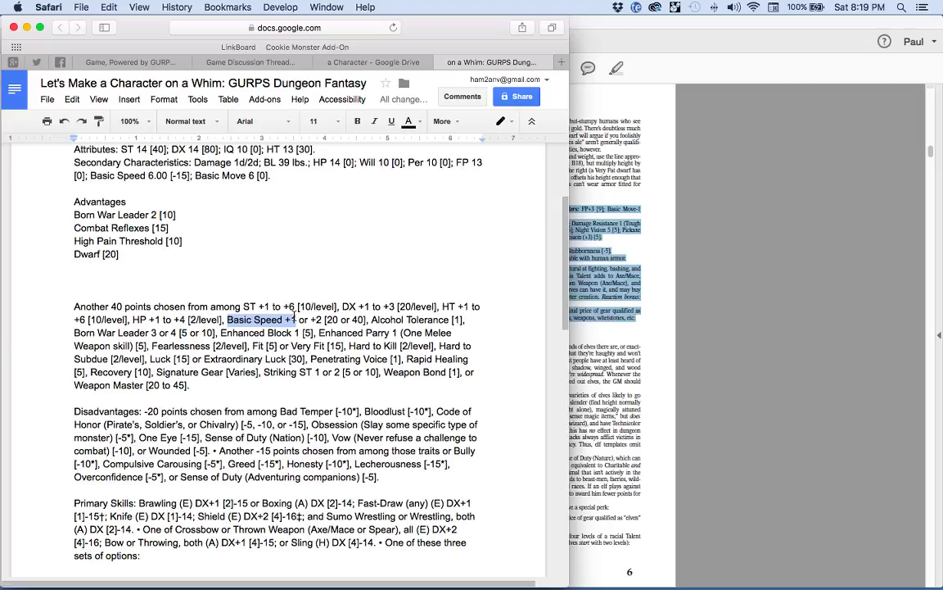
pyautogui.click(289, 270)
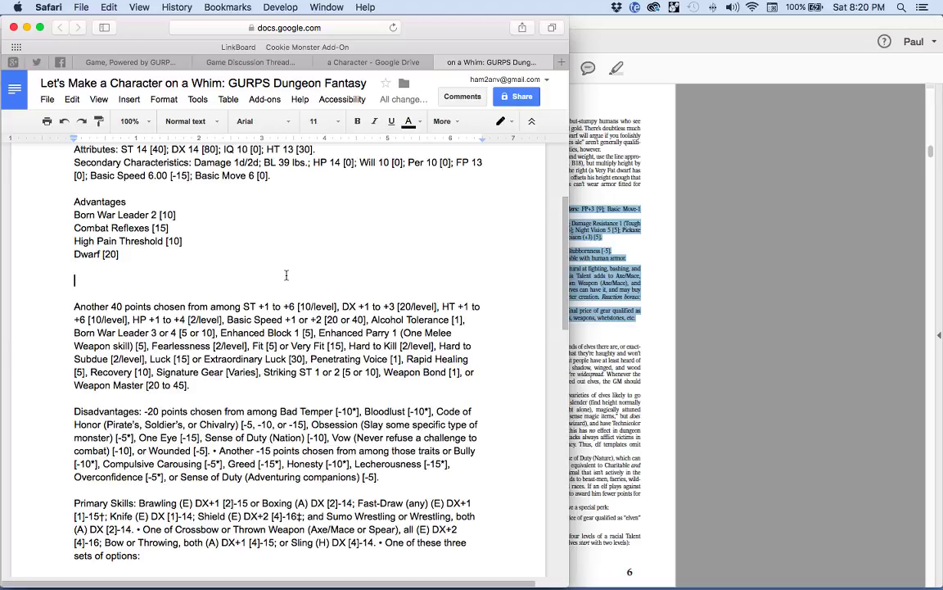
# - Check the new notification on Twitter and return to the character document
pyautogui.click(36, 61)
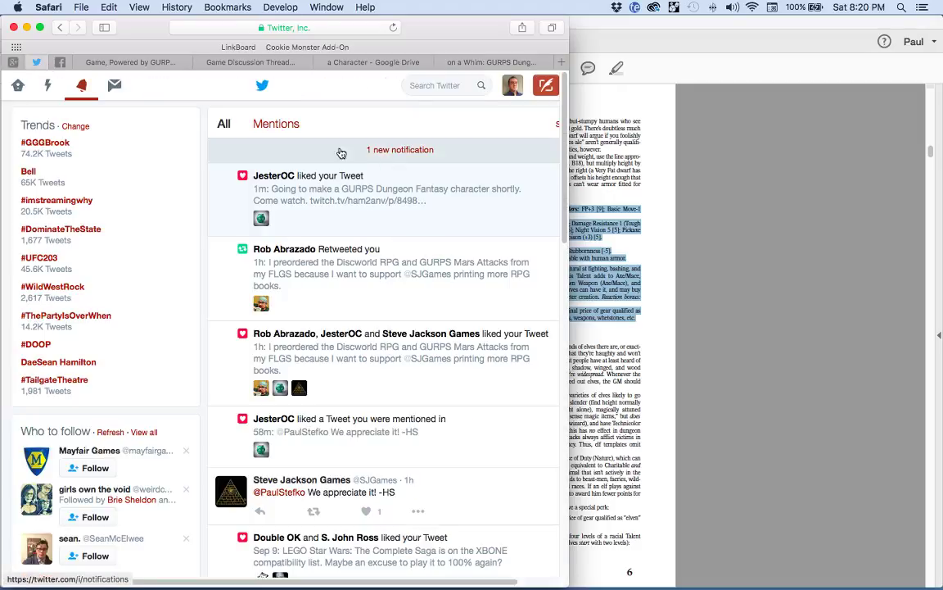
pyautogui.click(391, 151)
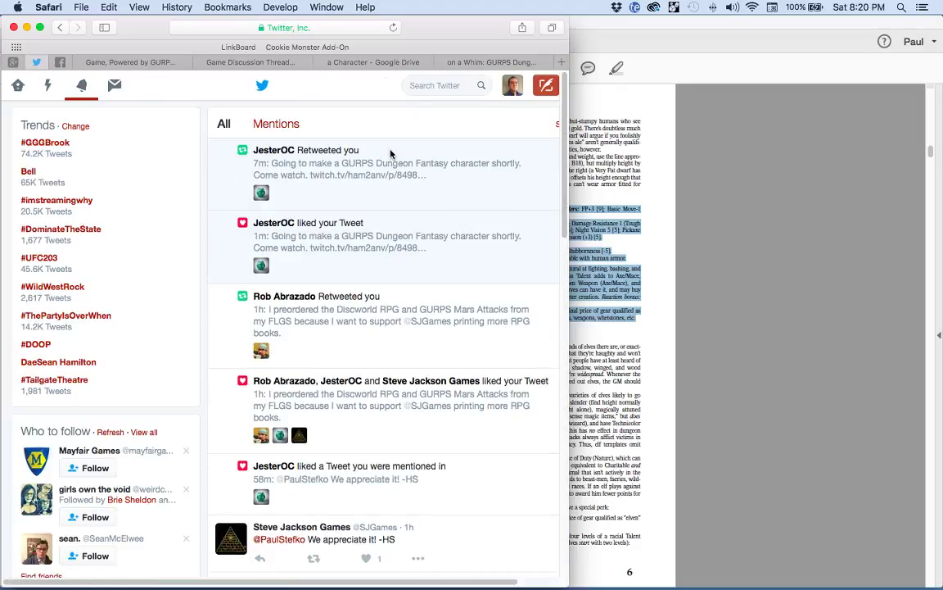
pyautogui.click(483, 61)
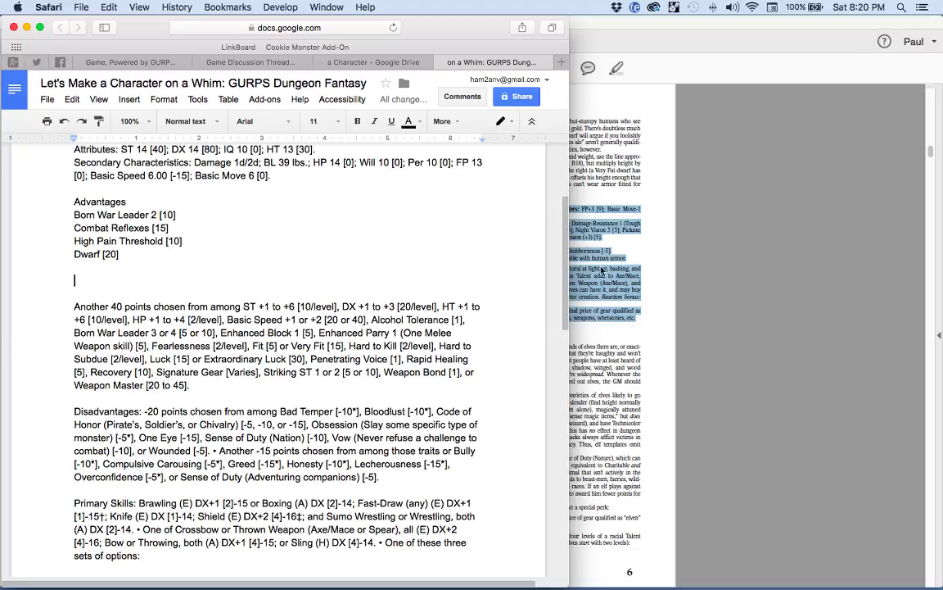
# - Set HT to 14 in the character's Attributes line
pyautogui.moveTo(74, 332); pyautogui.dragTo(215, 332)
pyautogui.moveTo(157, 215); pyautogui.dragTo(48, 216)
pyautogui.click(118, 216)
pyautogui.doubleClick(186, 228)
pyautogui.press('BackSpace')
pyautogui.moveTo(565, 271); pyautogui.dragTo(560, 208)
pyautogui.click(290, 323)
pyautogui.press('Delete')
pyautogui.write('4')
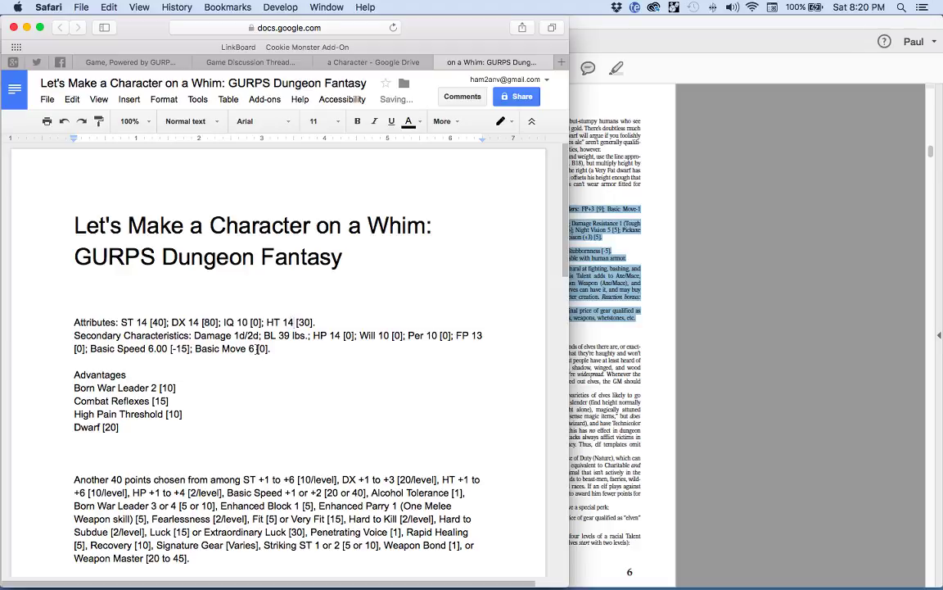
# - Examine the 40-point advantage options, including Fit or Very Fit and Enhanced Parry 1 (One Melee Weapon skill)
pyautogui.click(247, 358)
pyautogui.scroll(-3, 258, 358)
pyautogui.scroll(2, 256, 357)
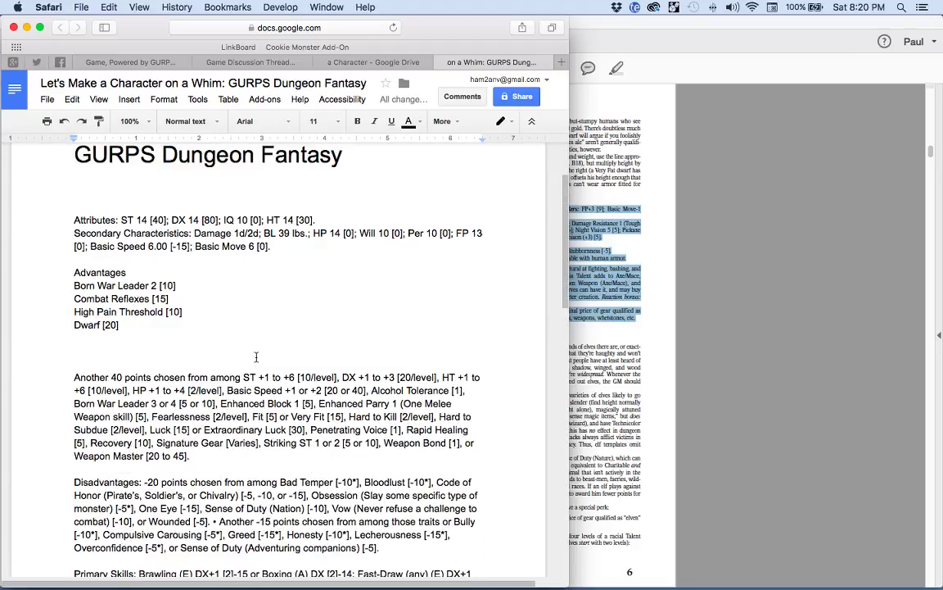
pyautogui.click(195, 339)
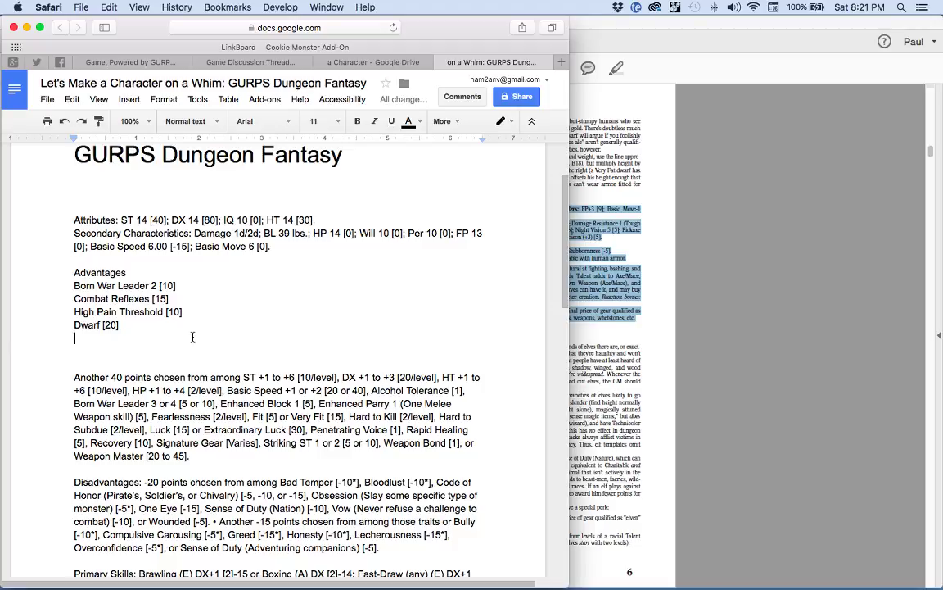
pyautogui.moveTo(252, 416); pyautogui.dragTo(342, 415)
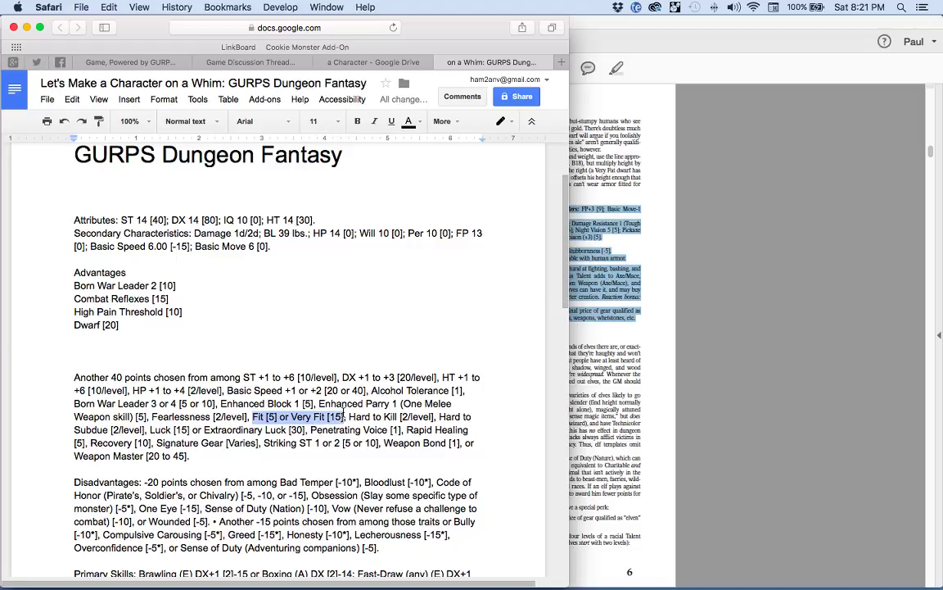
pyautogui.click(326, 415)
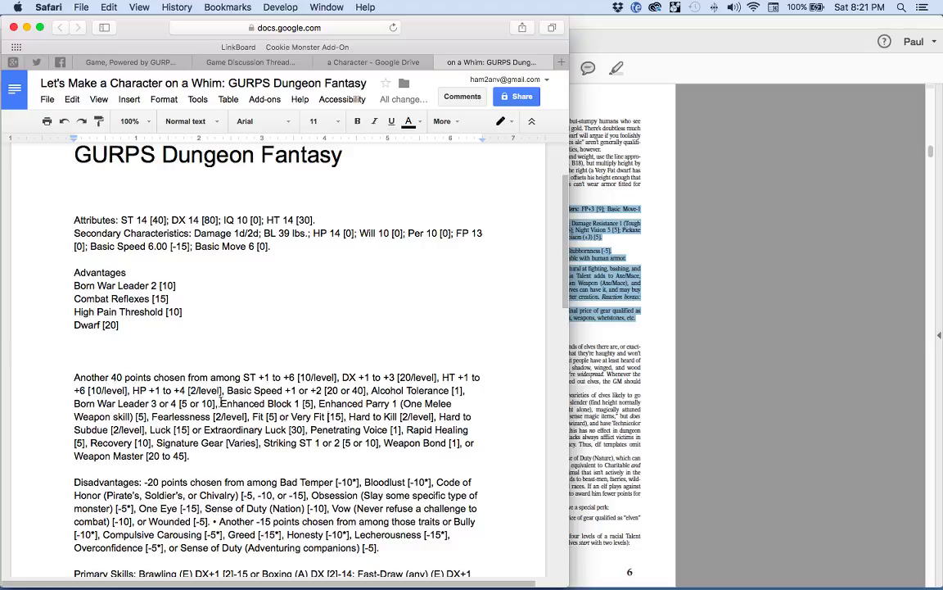
pyautogui.click(145, 336)
pyautogui.keyDown('shift'); pyautogui.click(147, 416); pyautogui.keyUp('shift')
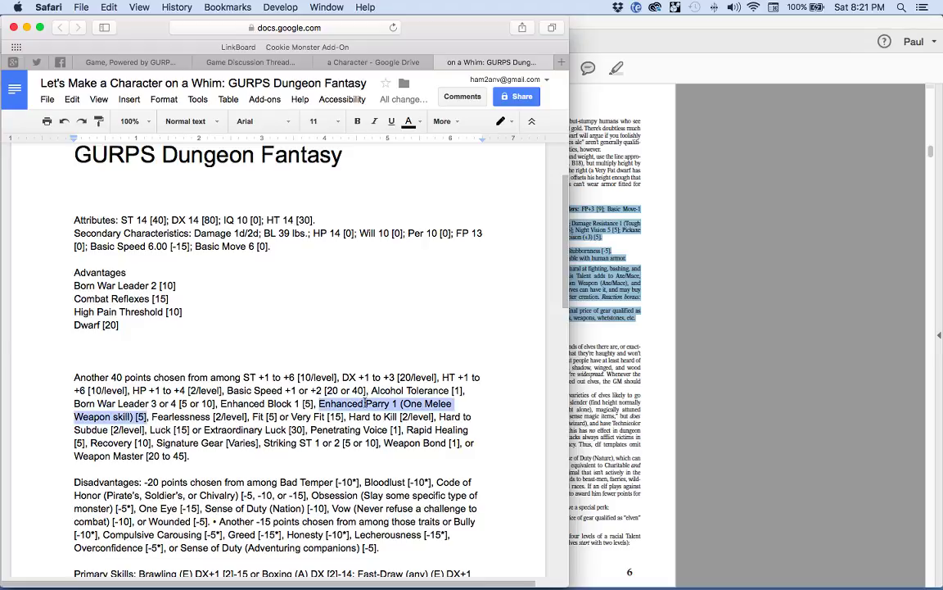
# - Move Enhanced Parry 1 [5] from the 40-point options to its own line below Dwarf and specify Axe/Mace as its weapon skill
pyautogui.moveTo(365, 403); pyautogui.dragTo(190, 346)
pyautogui.click(286, 350)
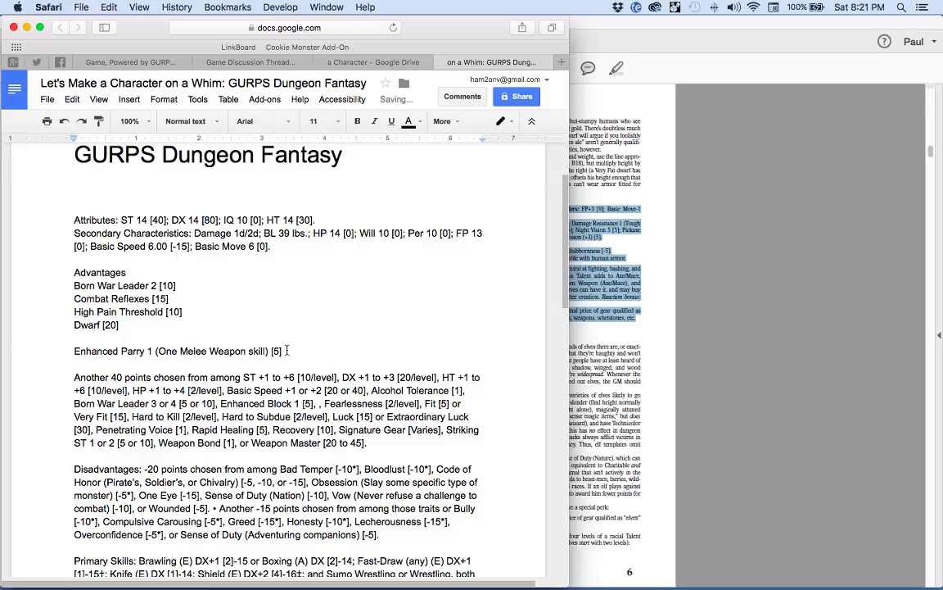
pyautogui.press('Return')
pyautogui.moveTo(157, 350); pyautogui.dragTo(254, 347)
pyautogui.write('(Axe/M<a')
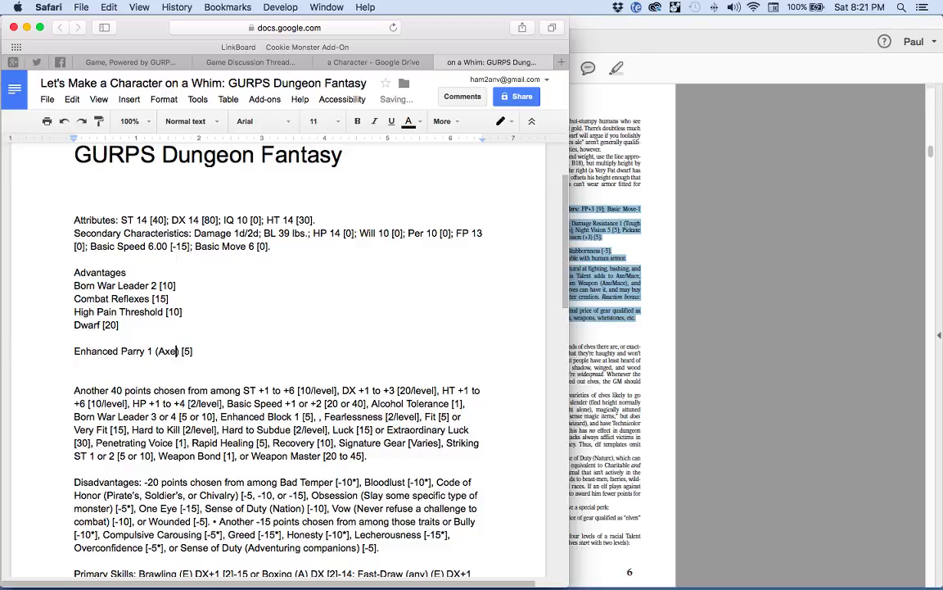
pyautogui.press('BackSpace')
pyautogui.press('BackSpace')
pyautogui.write('ace')
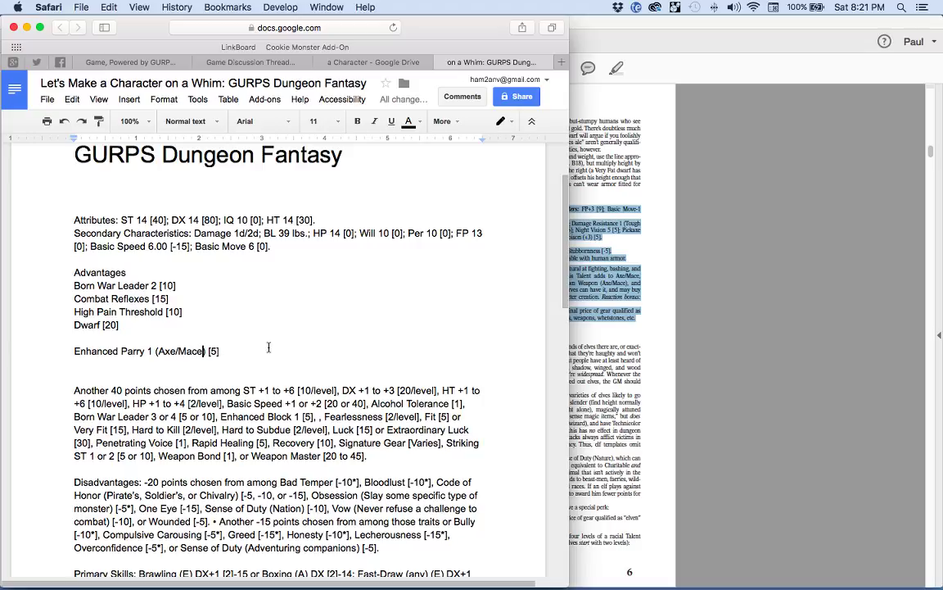
# - Move Enhanced Block 1 [5] from the 40-point options to a new line below Enhanced Parry 1
pyautogui.click(259, 353)
pyautogui.press('Return')
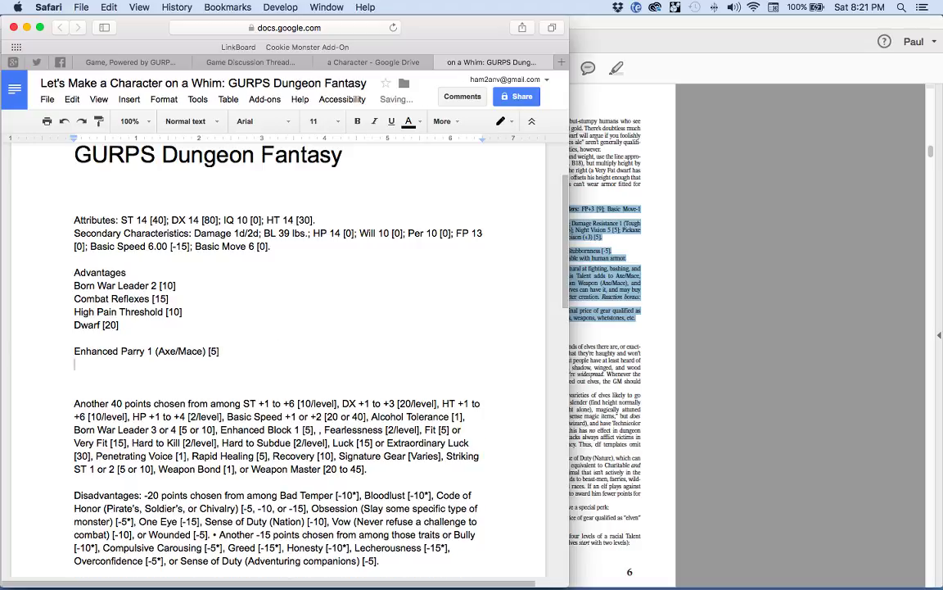
pyautogui.moveTo(220, 429); pyautogui.dragTo(221, 363)
pyautogui.click(230, 366)
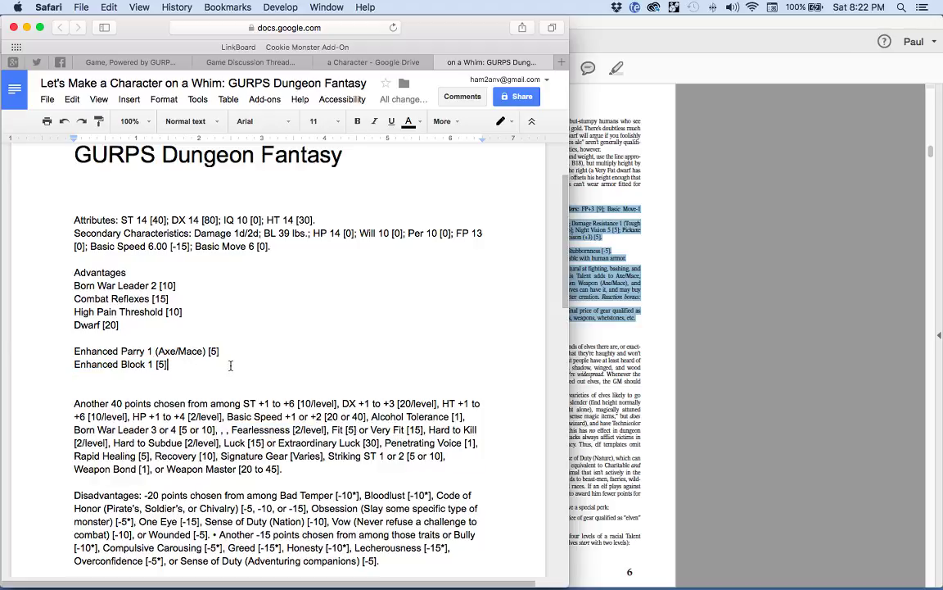
# - Move Striking ST from the options to a new line below Enhanced Block 1 and edit it to read "Striking ST 2 [10]"
pyautogui.press('Return')
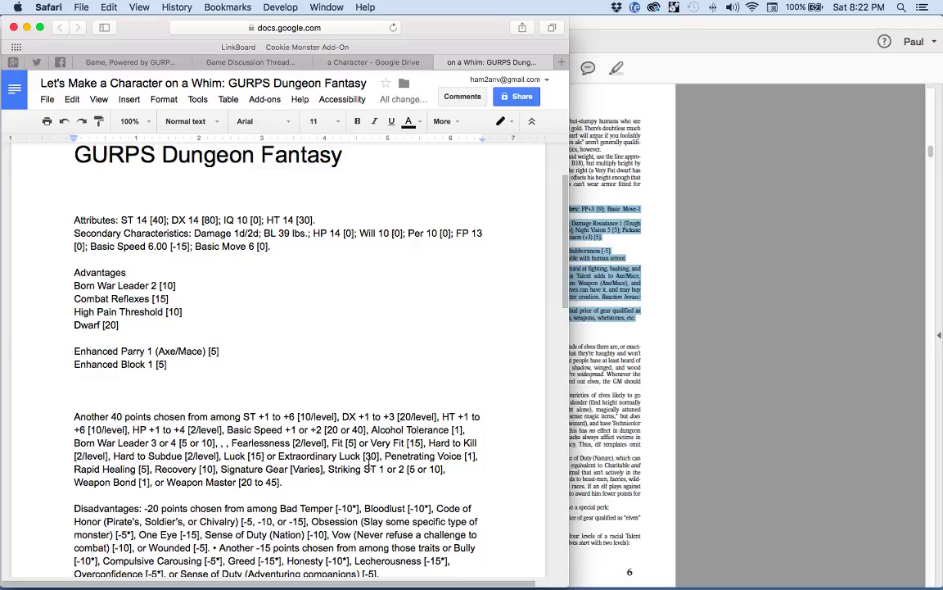
pyautogui.moveTo(328, 470); pyautogui.dragTo(443, 469)
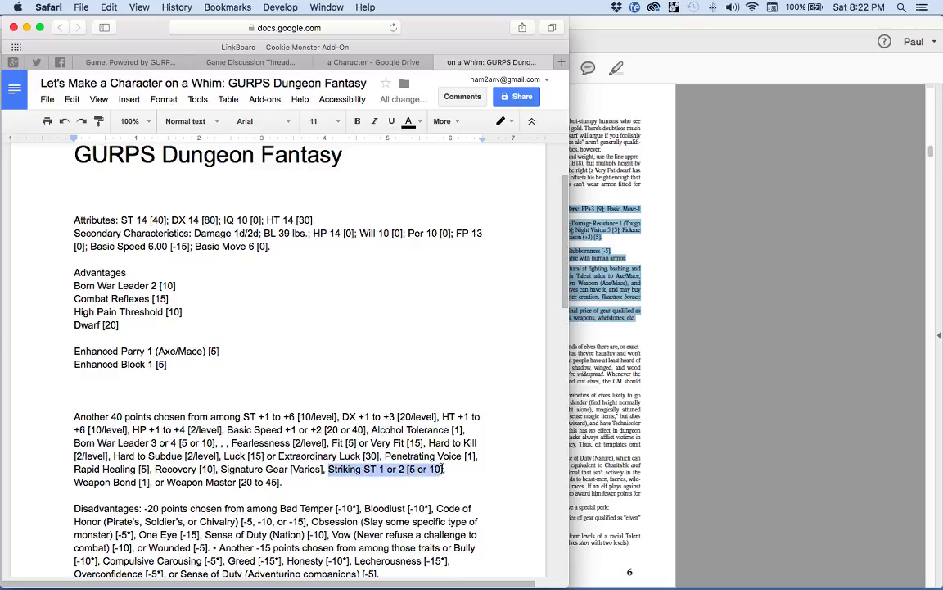
pyautogui.moveTo(443, 469); pyautogui.dragTo(143, 377)
pyautogui.click(126, 377)
pyautogui.press('BackSpace')
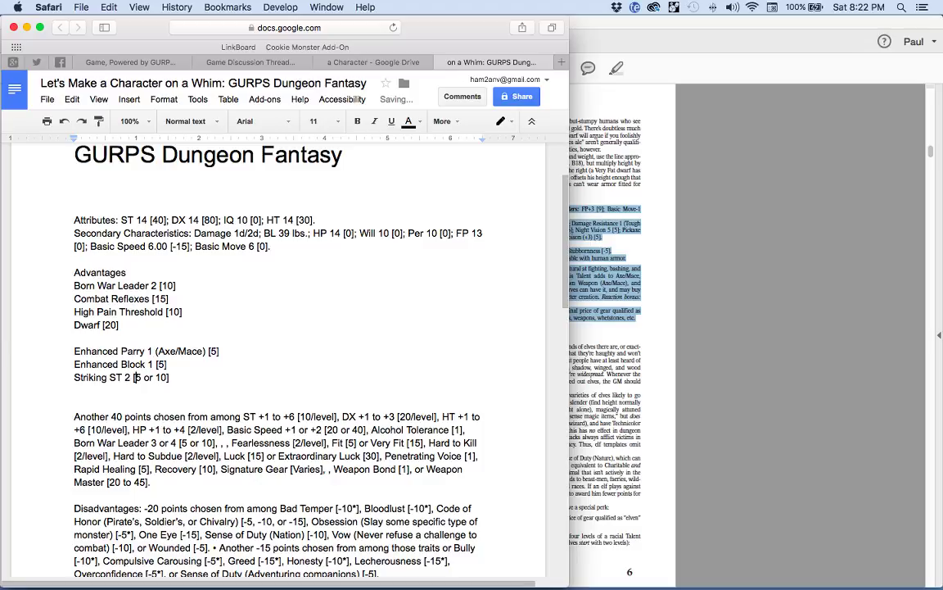
pyautogui.moveTo(135, 377); pyautogui.dragTo(153, 377)
pyautogui.press('BackSpace')
pyautogui.press('End')
# - Move Basic Speed from the options to a new line below Striking ST and edit it to read "Basic Speed +1 [20]"
pyautogui.press('Return')
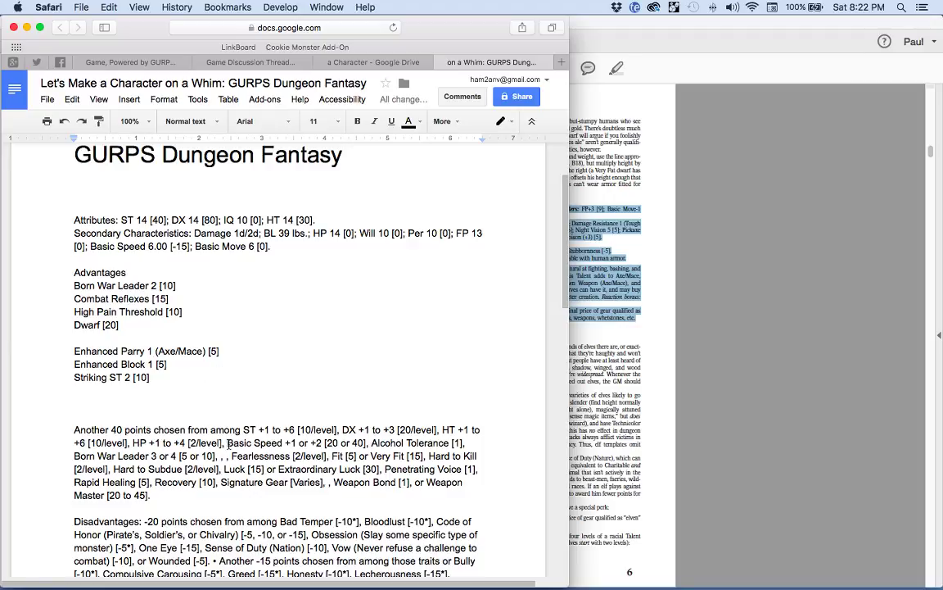
pyautogui.moveTo(227, 443); pyautogui.dragTo(136, 391)
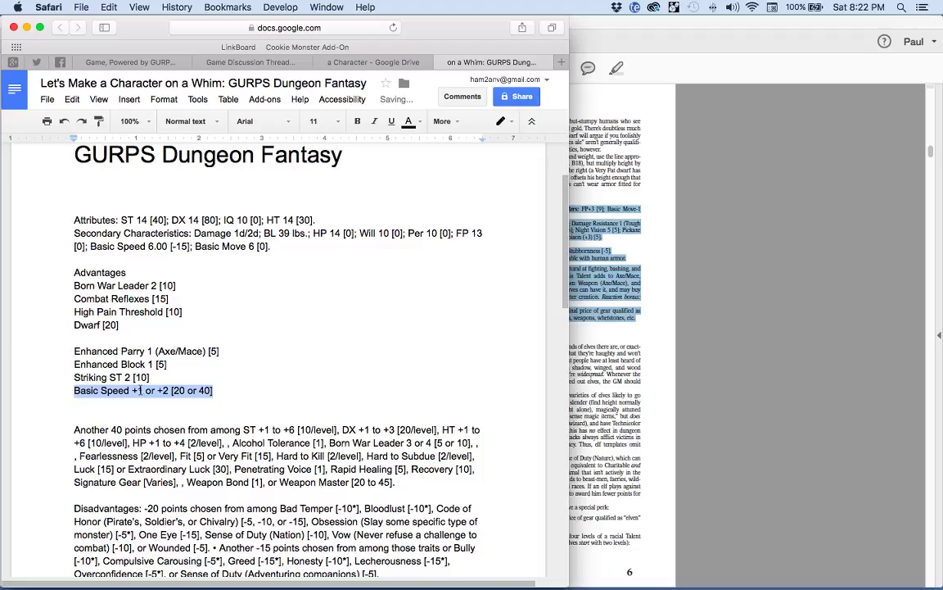
pyautogui.click(144, 391)
pyautogui.keyDown('shift'); pyautogui.click(168, 391); pyautogui.keyUp('shift')
pyautogui.press('BackSpace')
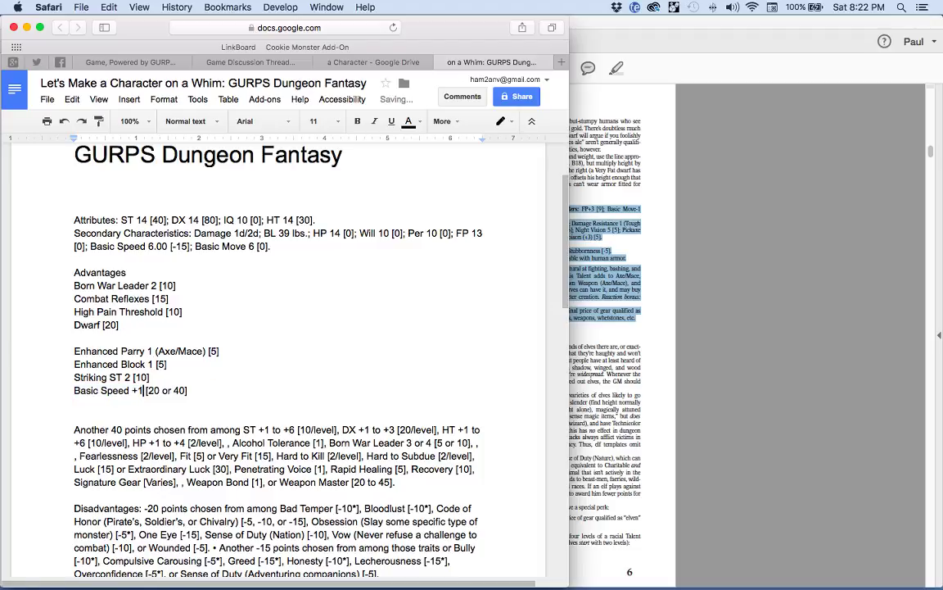
pyautogui.moveTo(187, 391); pyautogui.dragTo(162, 391)
pyautogui.press('BackSpace')
pyautogui.write(']')
# - Delete the remaining "Another 40 points" options paragraph and the empty line it leaves
pyautogui.tripleClick(140, 428)
pyautogui.press('BackSpace')
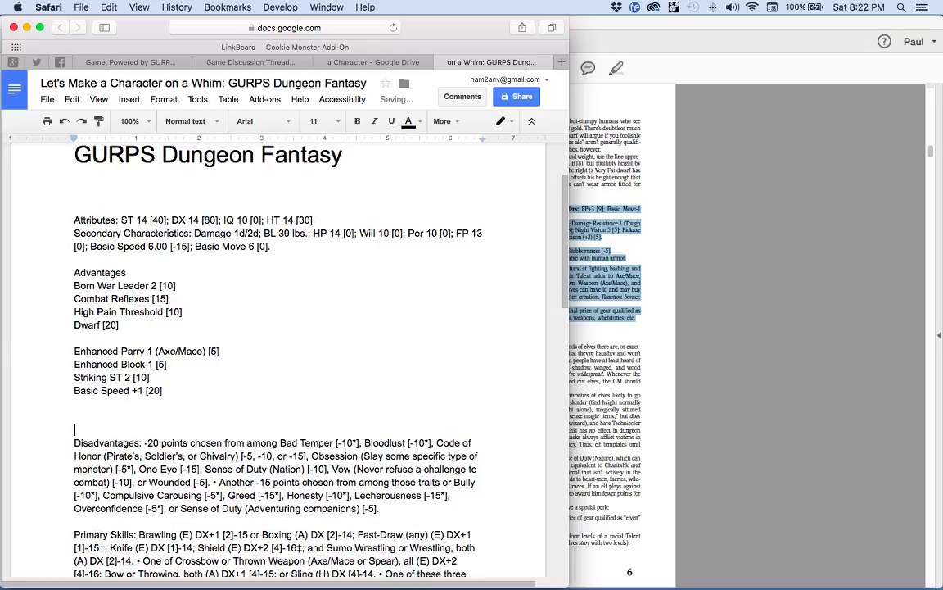
pyautogui.press('BackSpace')
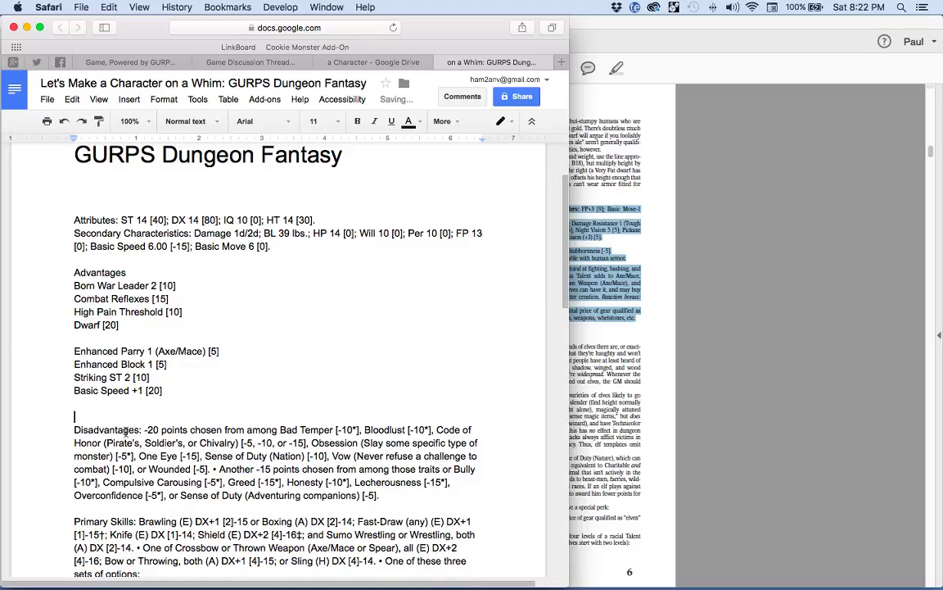
# - Move the Basic Speed +1 [20] line directly beneath the secondary characteristics and remove the "Secondary Characteristics:" label
pyautogui.tripleClick(91, 390)
pyautogui.press('cmd+c')
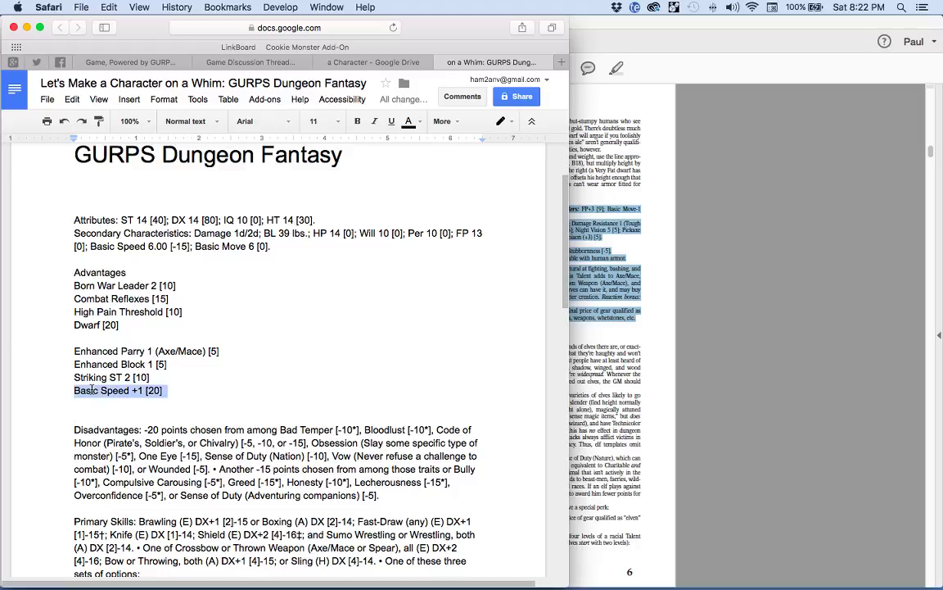
pyautogui.press('BackSpace')
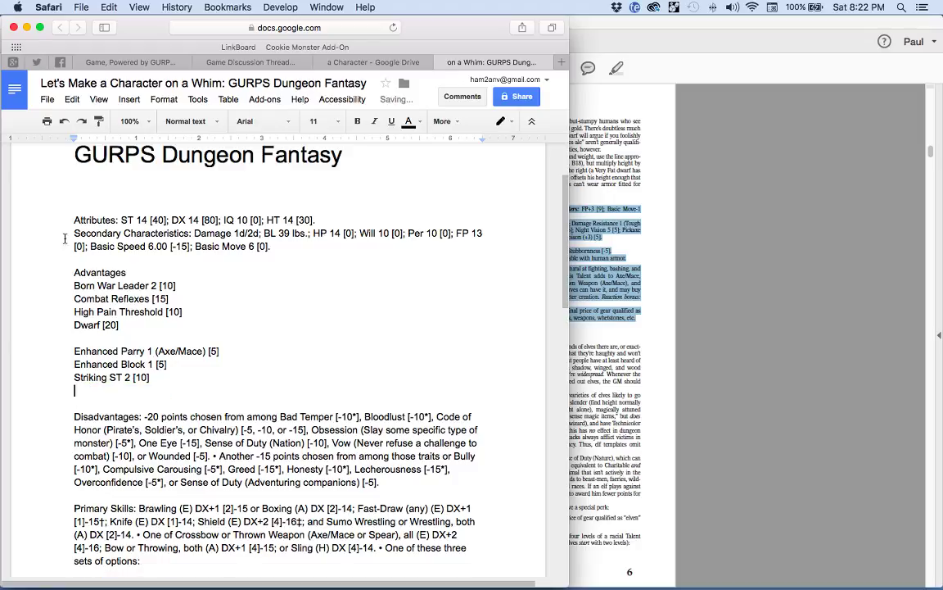
pyautogui.moveTo(194, 232); pyautogui.dragTo(46, 233)
pyautogui.press('BackSpace')
pyautogui.press('Return')
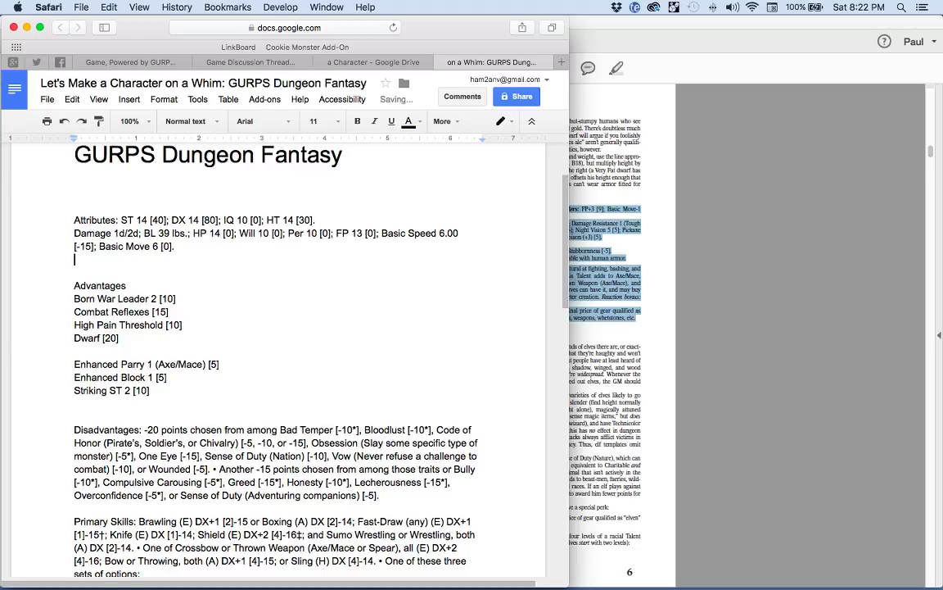
pyautogui.press('cmd+v')
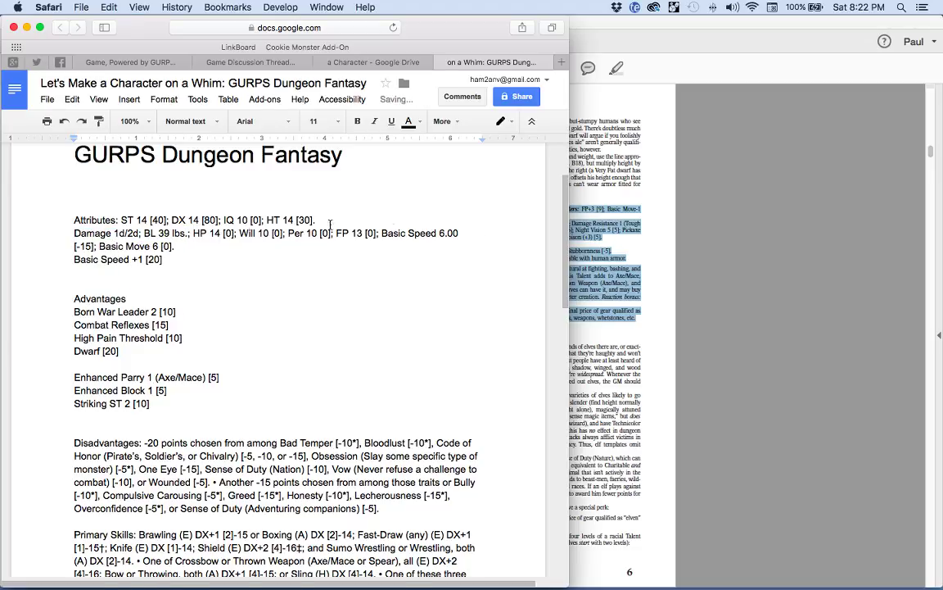
# - Start a new line at Basic Speed 6.00 in the secondary characteristics and remove the "Attributes:" label from the ST line
pyautogui.click(381, 233)
pyautogui.press('Return')
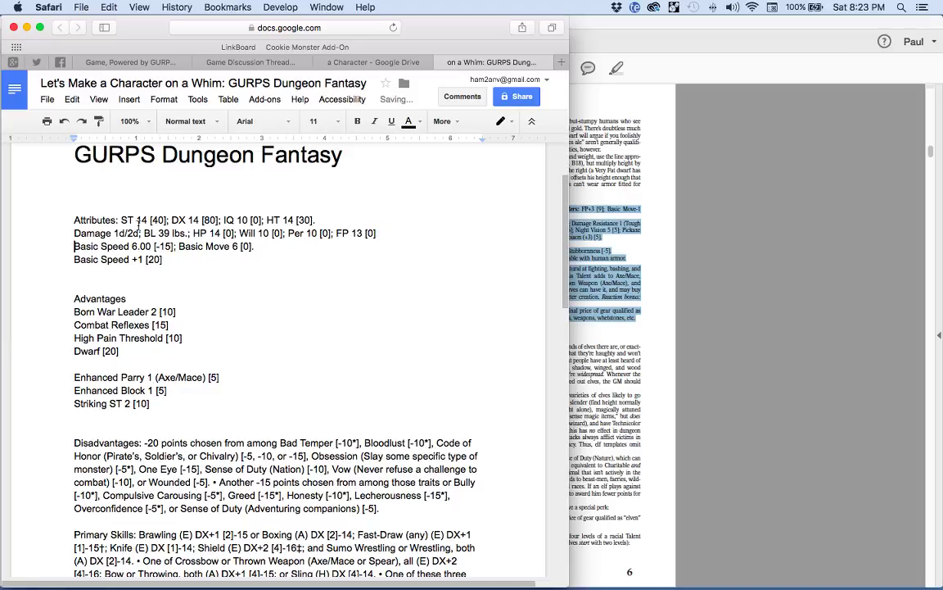
pyautogui.moveTo(120, 219); pyautogui.dragTo(40, 217)
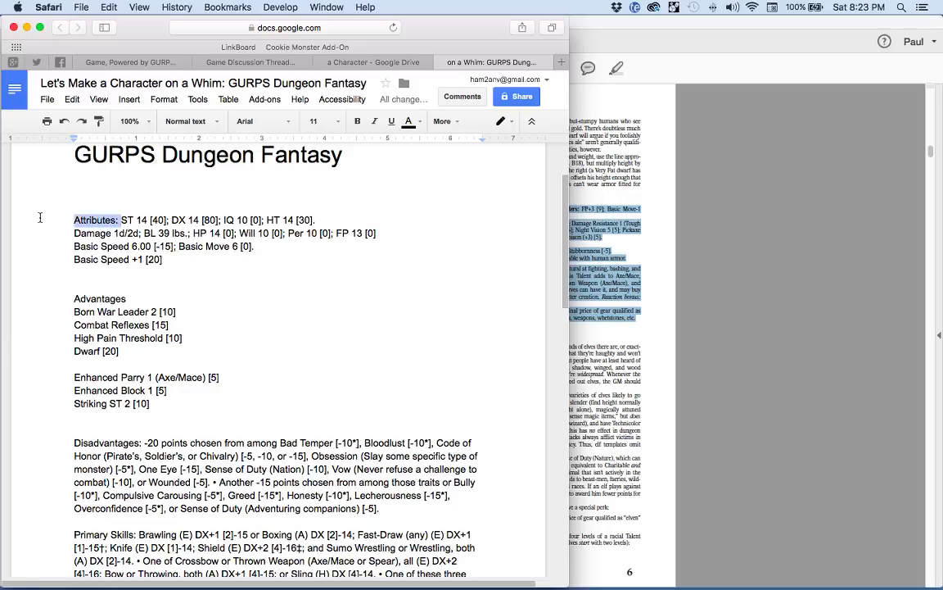
pyautogui.press('BackSpace')
# - Search the computer for Characters.pdf and open it in Acrobat
pyautogui.press('super+space')
pyautogui.write('char')
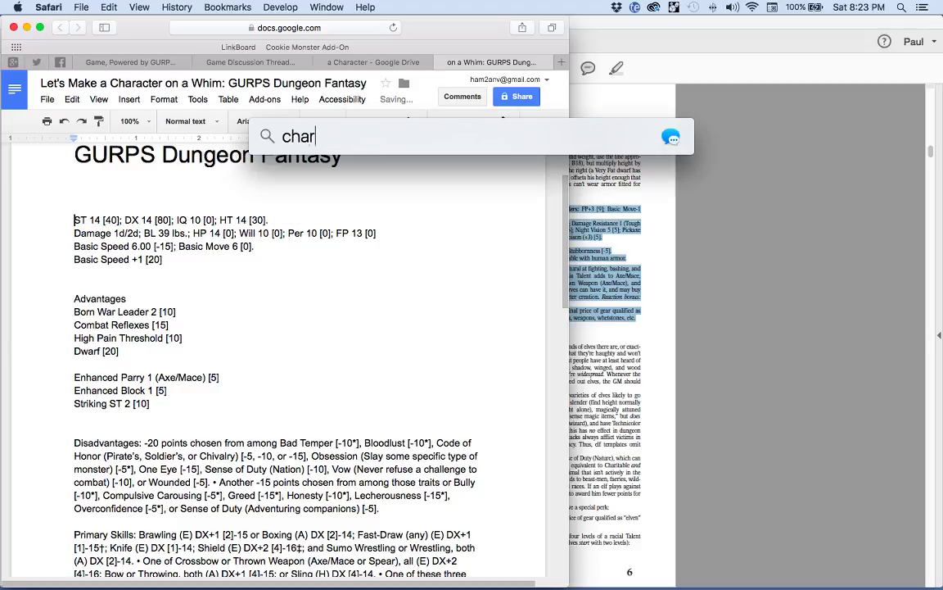
pyautogui.write('acters.pdf')
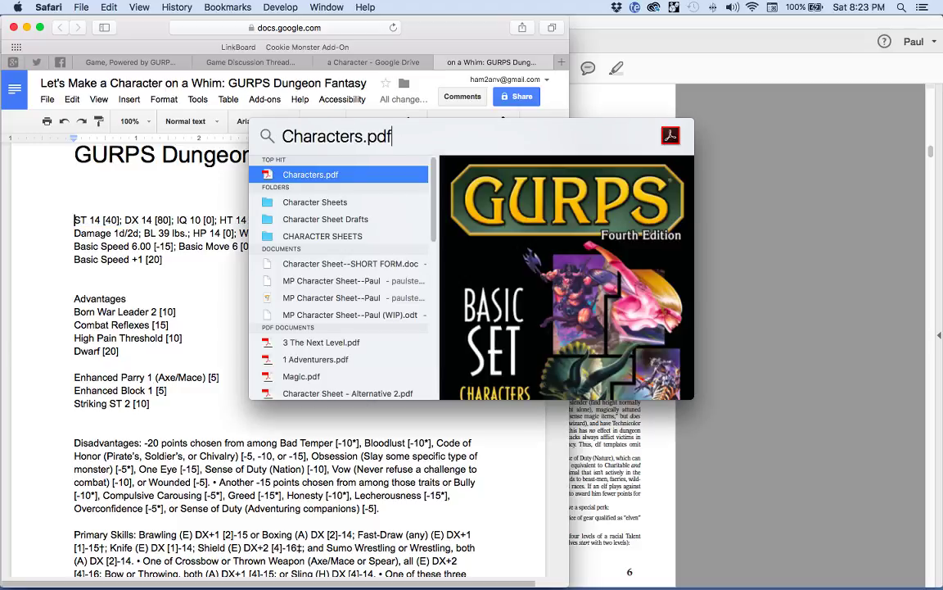
pyautogui.press('Return')
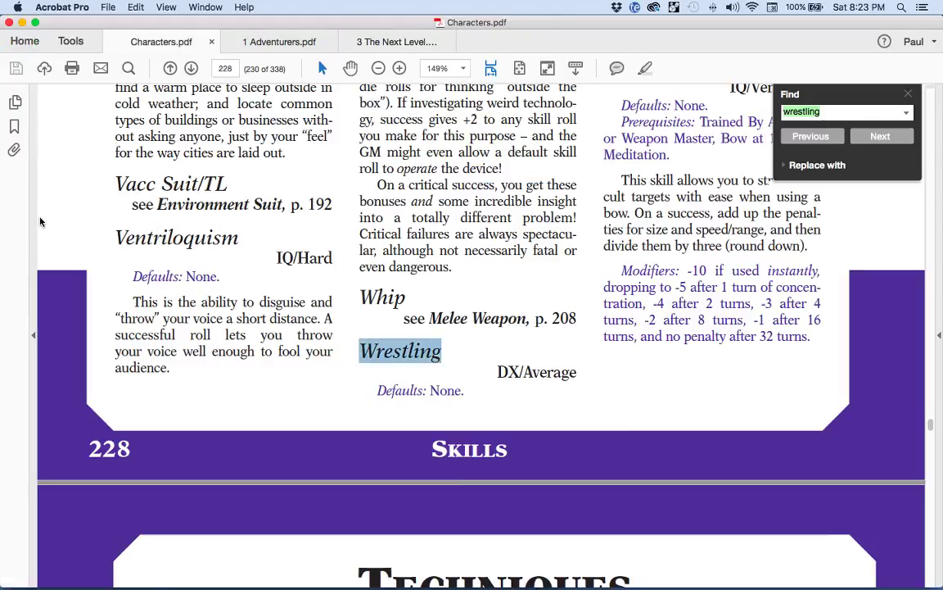
# - Go to the Secondary Characteristics section of Characters.pdf and bring the Damage Table on page 16 into readable view
pyautogui.click(13, 123)
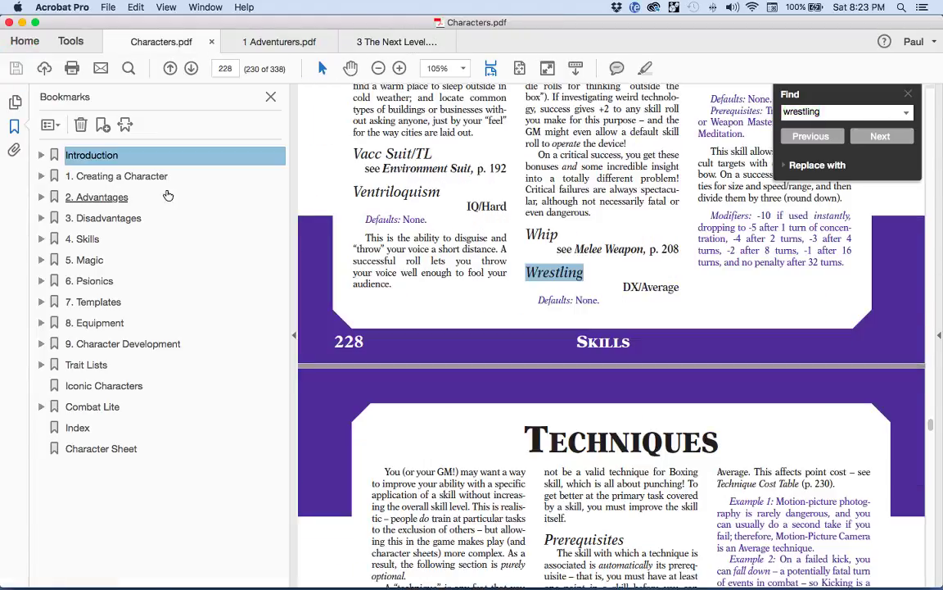
pyautogui.click(41, 176)
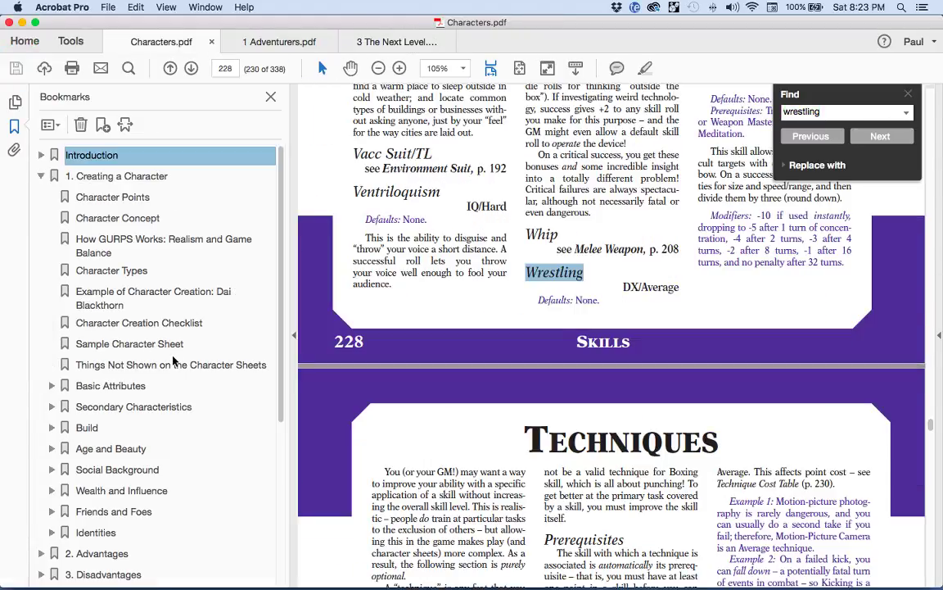
pyautogui.click(134, 407)
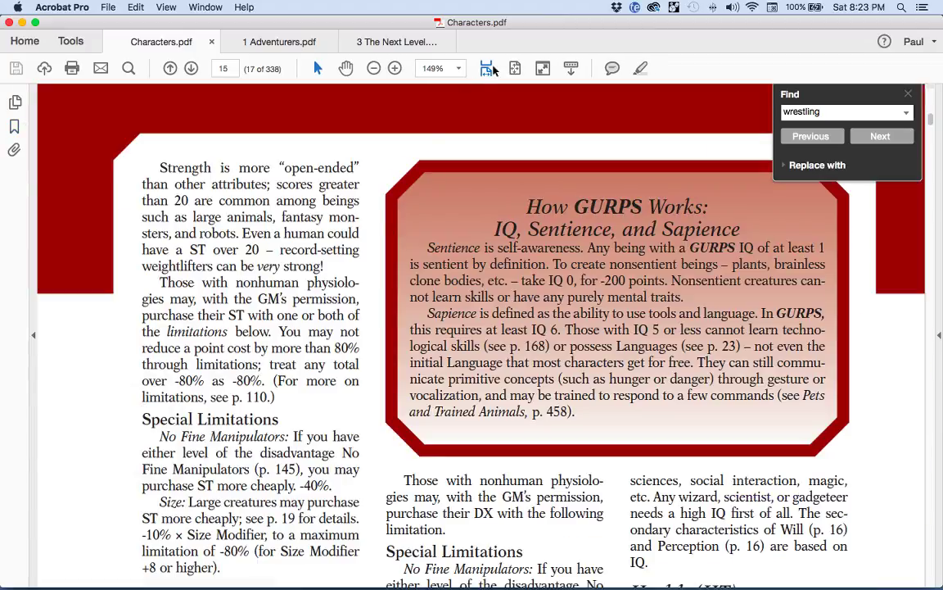
pyautogui.press('super+0')
pyautogui.scroll(-5, 232, 248)
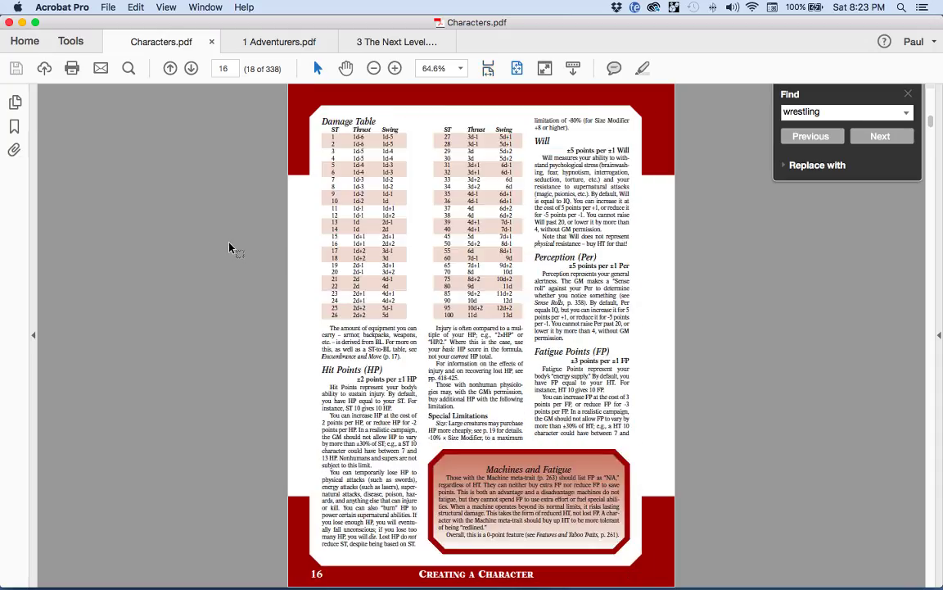
pyautogui.scroll(5, 299, 221)
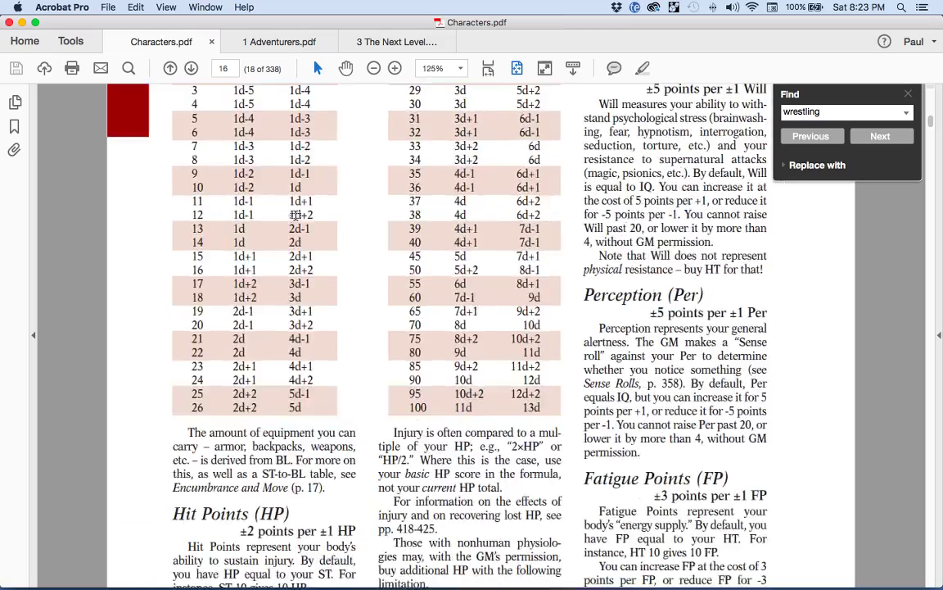
pyautogui.scroll(1, 297, 214)
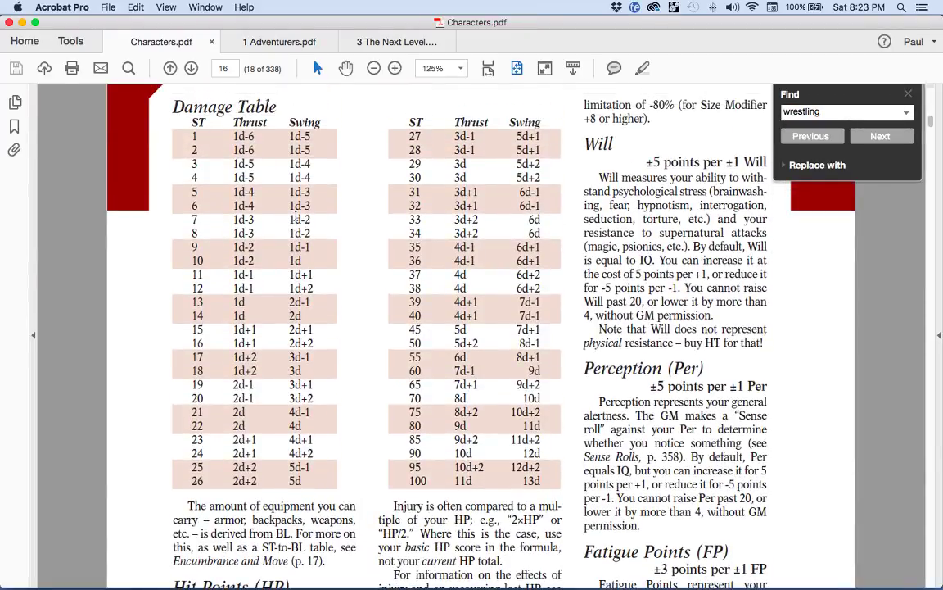
# - Compare the character's ST 14 and Striking ST 2 with the Damage Table's ST 16 row, returning to the character document
pyautogui.press('super+Tab')
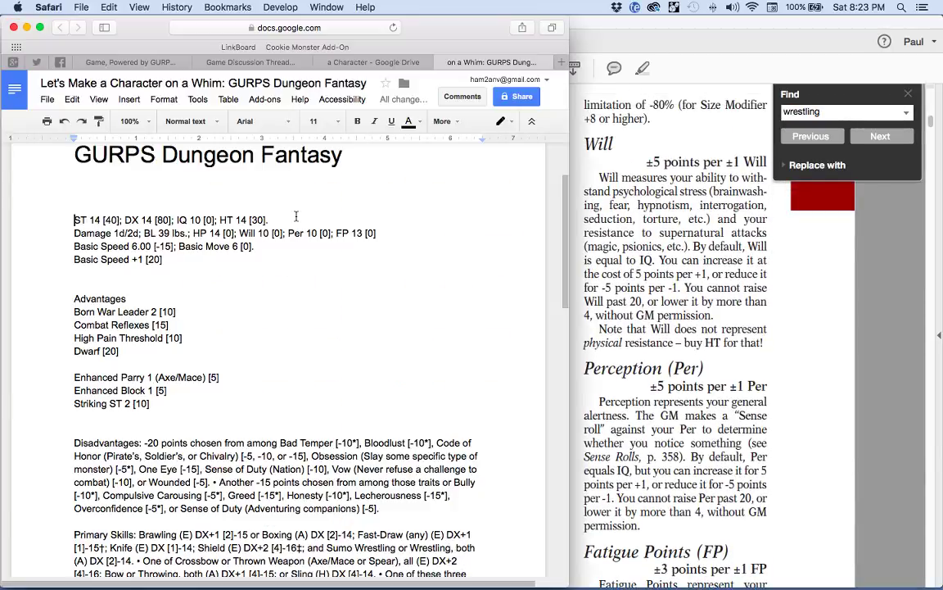
pyautogui.doubleClick(94, 219)
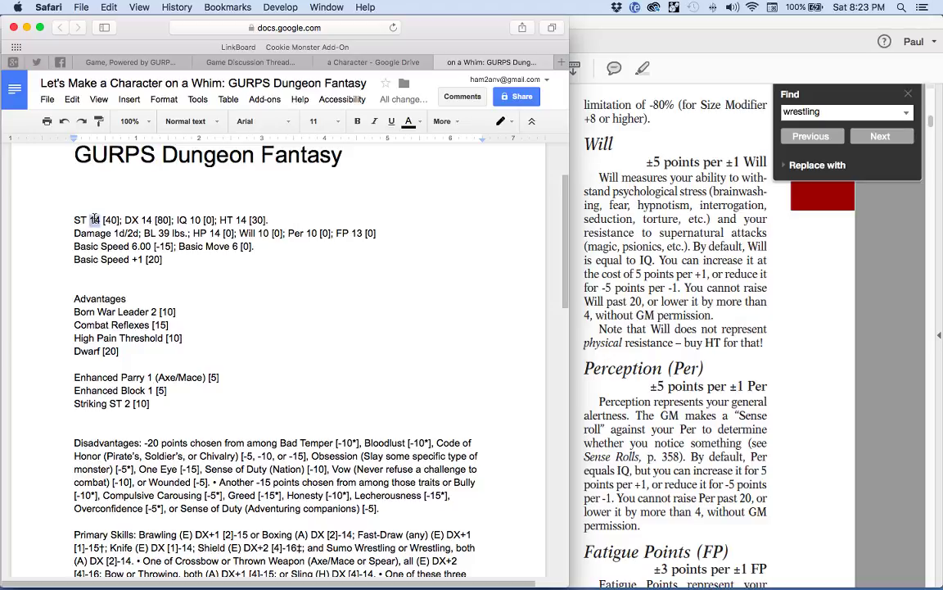
pyautogui.click(125, 403)
pyautogui.press('super+Tab')
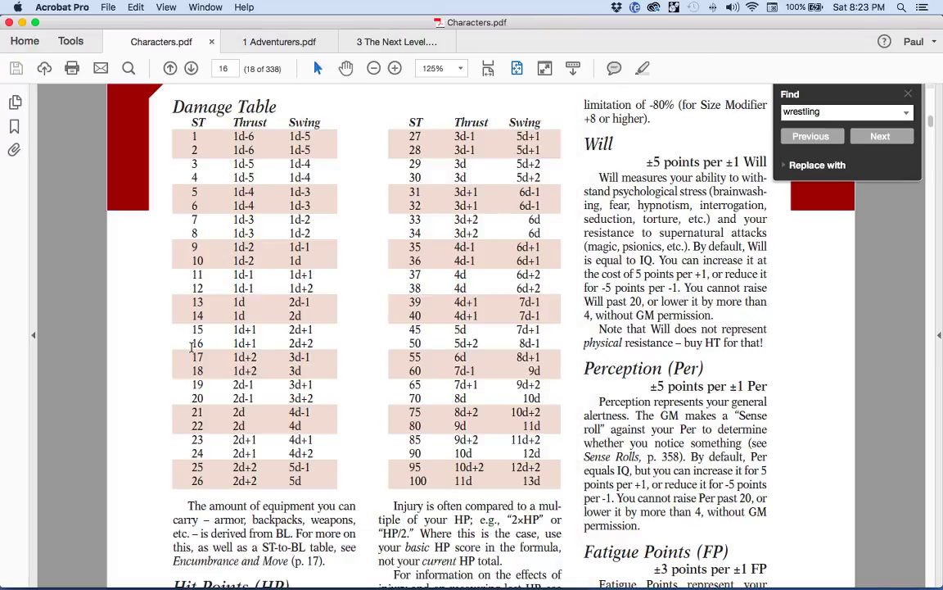
pyautogui.moveTo(233, 344); pyautogui.dragTo(304, 342)
pyautogui.press('super+Tab')
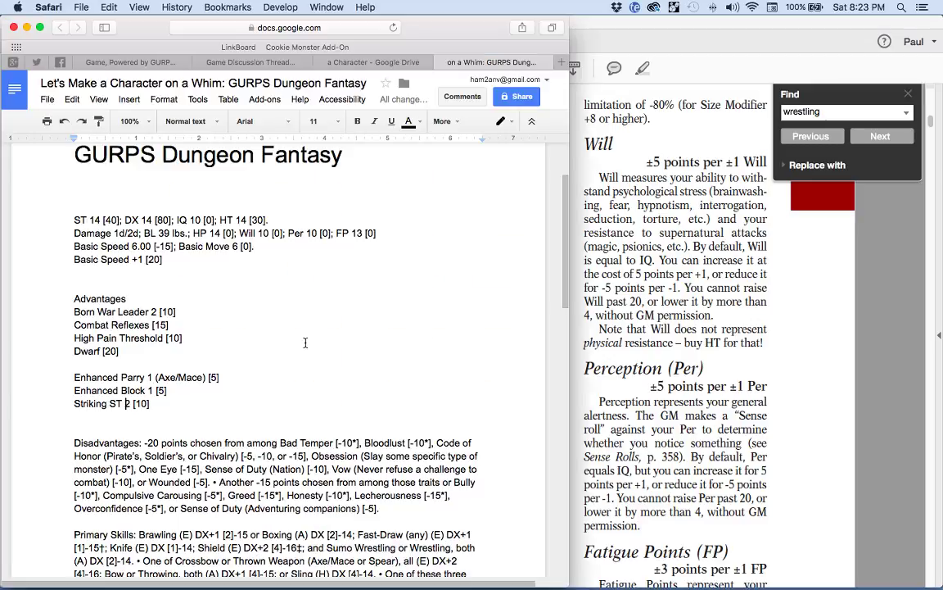
# - Set the character's Damage to 1d+1/2d+2 in the secondary characteristics
pyautogui.click(124, 234)
pyautogui.write('+1')
pyautogui.press('Right')
pyautogui.press('Right')
pyautogui.press('Right')
pyautogui.write('+2')
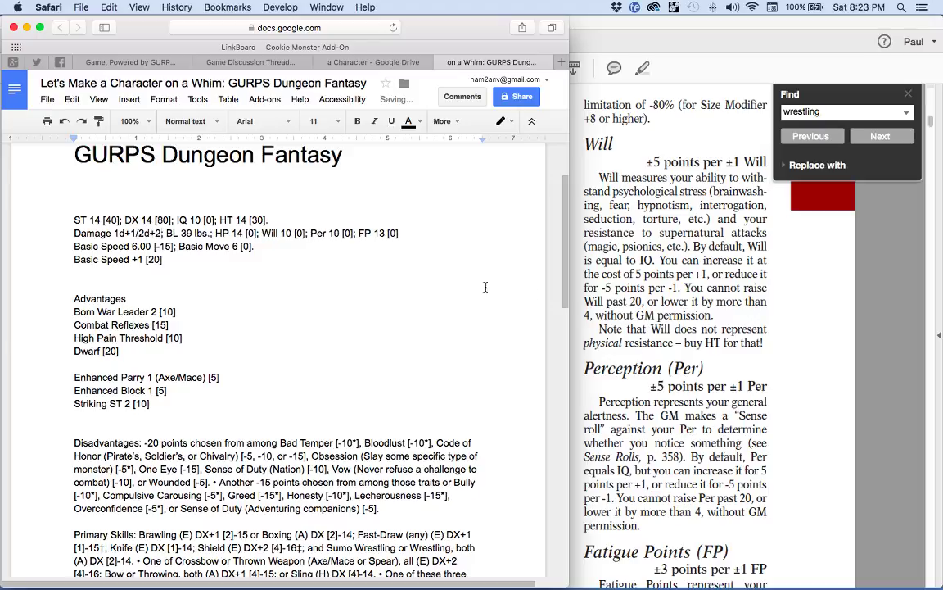
# - Check the Lifting ST advantage in the Dwarf template at the document's end and return to the character's statistics
pyautogui.scroll(-20, 447, 350)
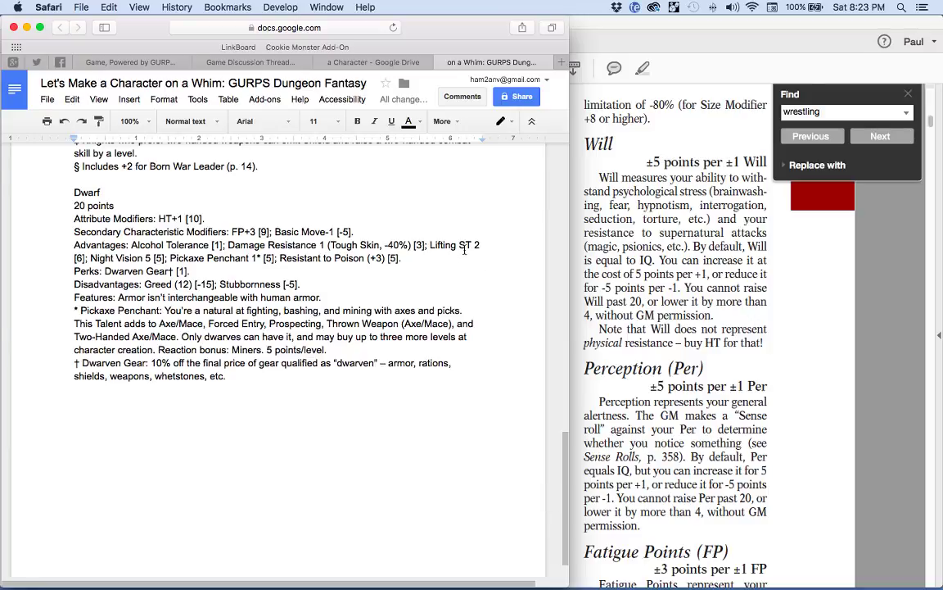
pyautogui.scroll(20, 466, 340)
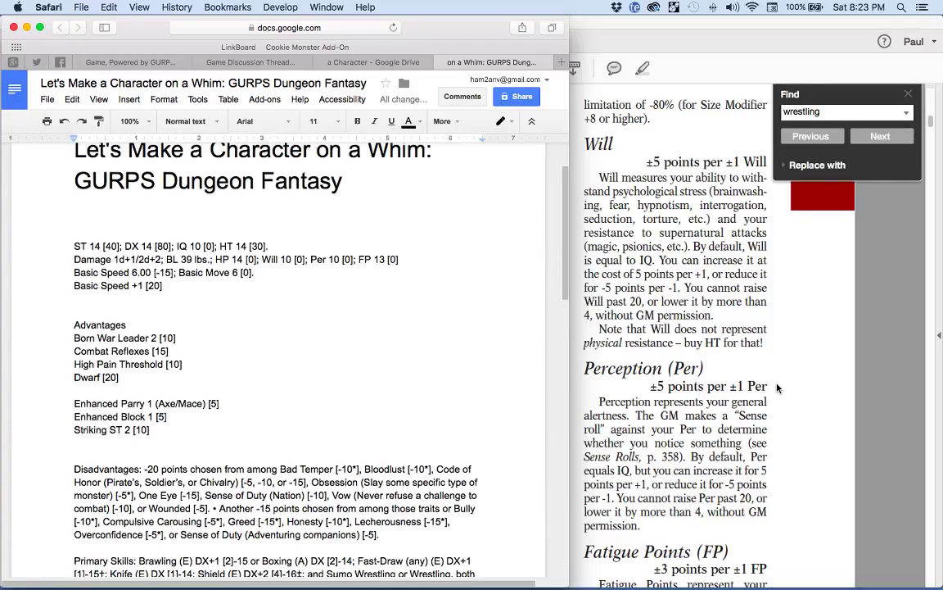
# - Switch to Characters.pdf and bring the Basic Lift and Encumbrance Table on page 17 into readable view
pyautogui.press('super+h')
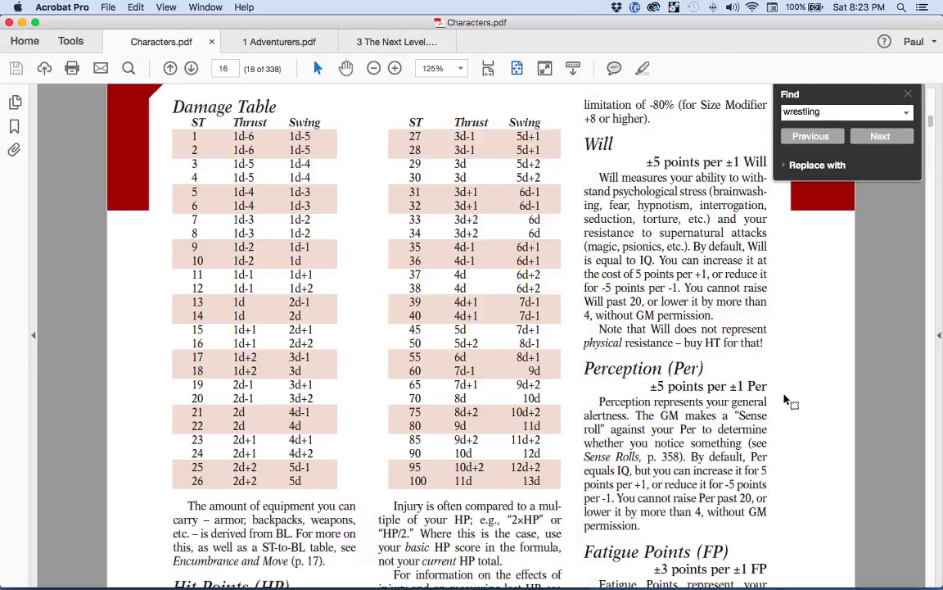
pyautogui.scroll(-3, 790, 392)
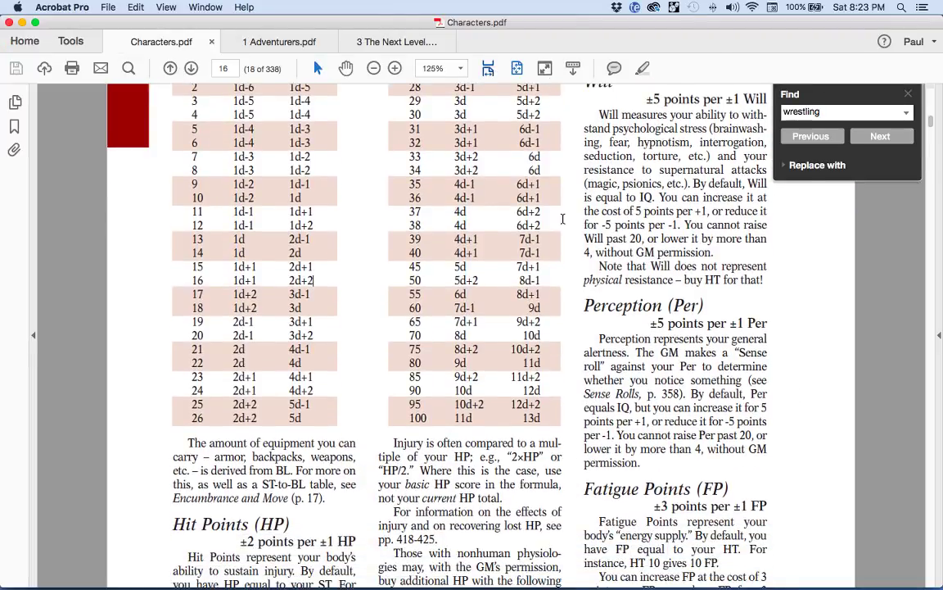
pyautogui.click(488, 68)
pyautogui.click(517, 68)
pyautogui.scroll(-3, 532, 245)
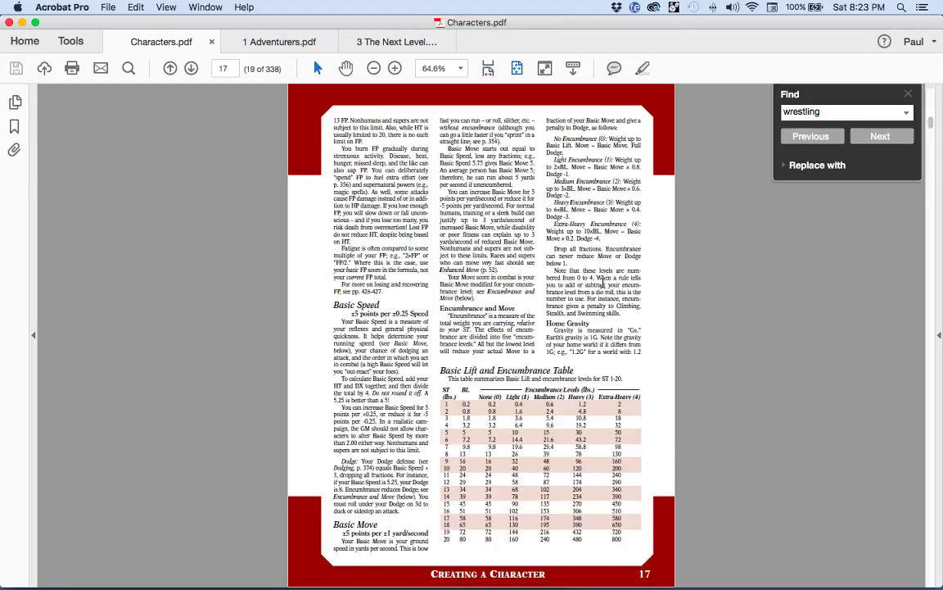
pyautogui.click(486, 69)
pyautogui.scroll(-10, 603, 410)
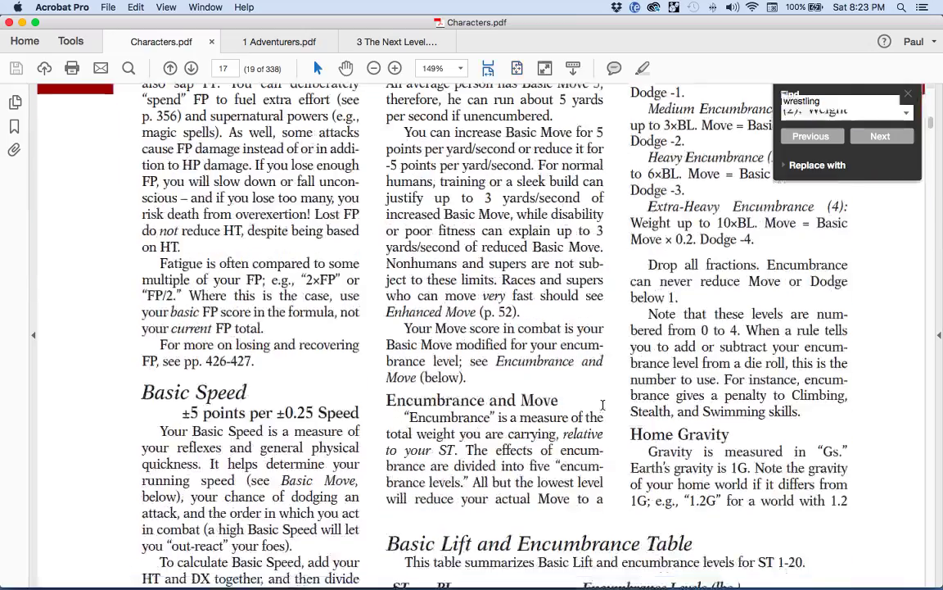
pyautogui.scroll(-1, 604, 410)
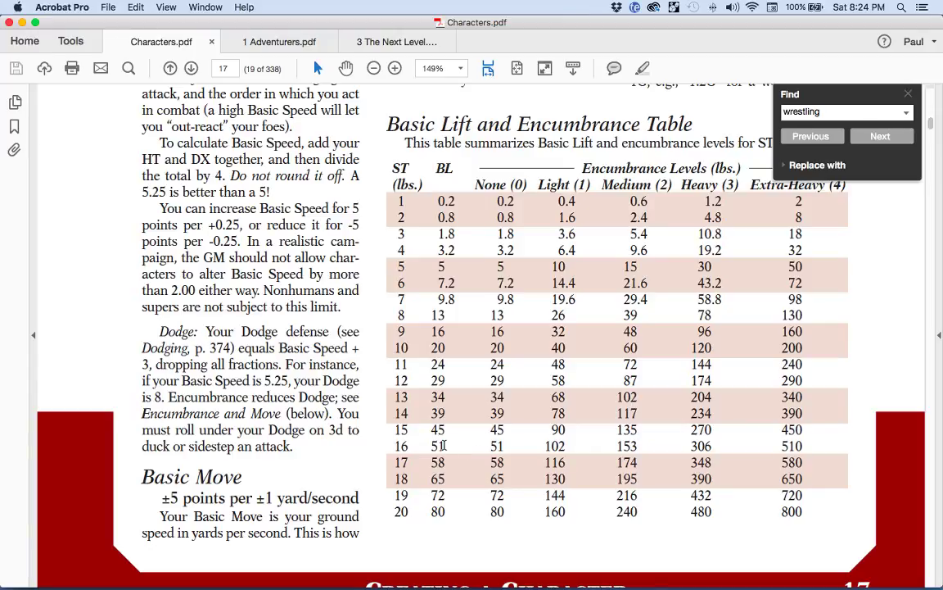
# - Return to the character document and set Basic Lift to 51 lbs. and FP to 17
pyautogui.press('super+Tab')
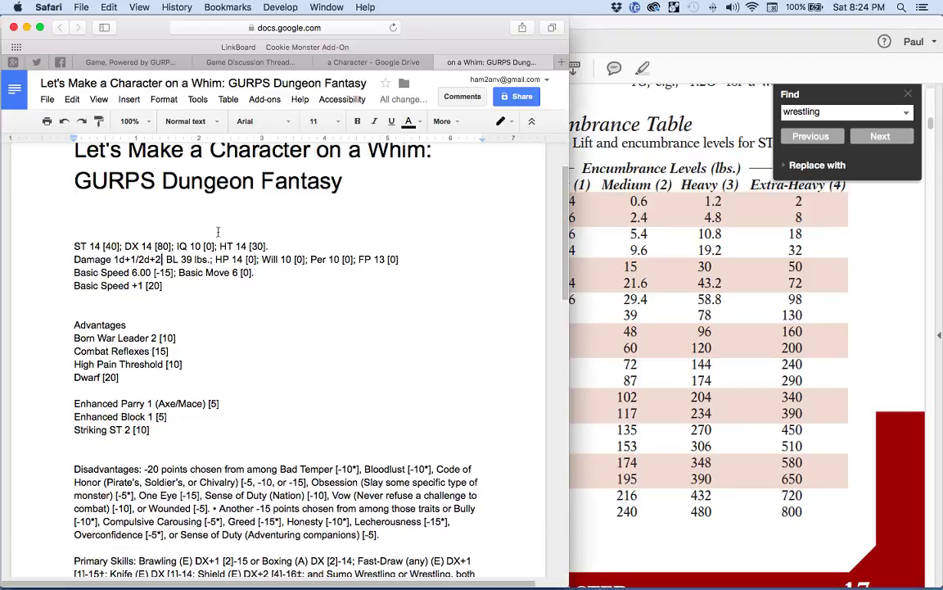
pyautogui.write('51')
pyautogui.scroll(-2, 262, 316)
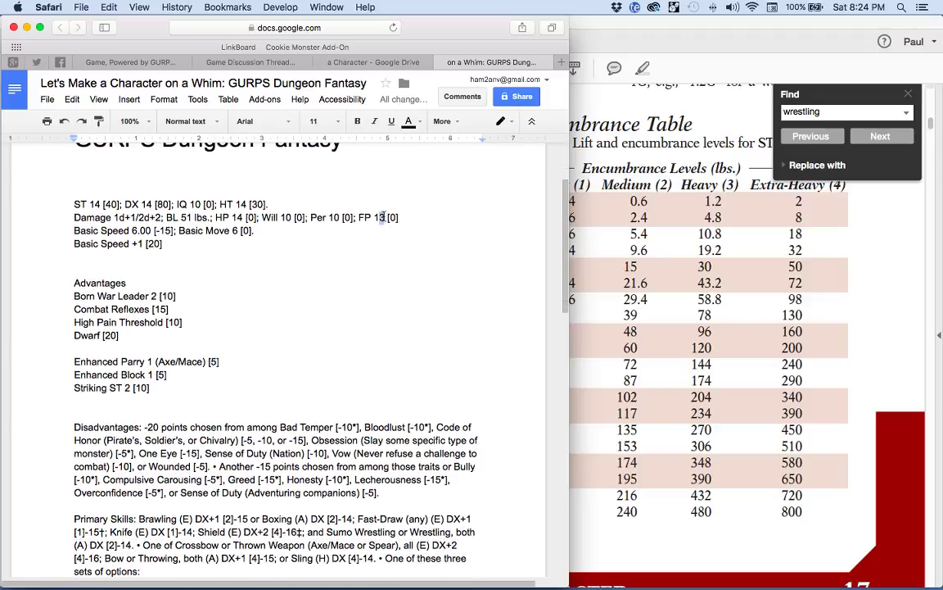
pyautogui.scroll(-15, 382, 217)
pyautogui.scroll(20, 385, 217)
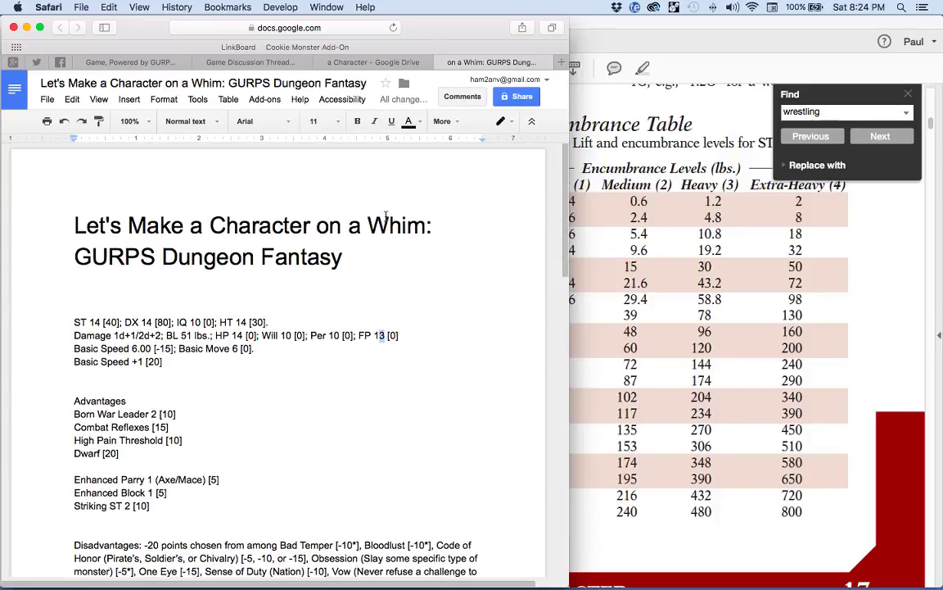
pyautogui.write('7')
# - Set the character's Basic Speed to 7.00 with a point cost of [5]
pyautogui.click(133, 347)
pyautogui.hotkey('shift', 'Right')
pyautogui.write('7')
pyautogui.click(163, 362)
pyautogui.press('Left')
pyautogui.press('Left')
pyautogui.press('Left')
pyautogui.press('Left')
pyautogui.press('Left')
pyautogui.press('Left')
pyautogui.press('Left')
pyautogui.press('Left')
pyautogui.press('Left')
pyautogui.press('BackSpace')
pyautogui.press('BackSpace')
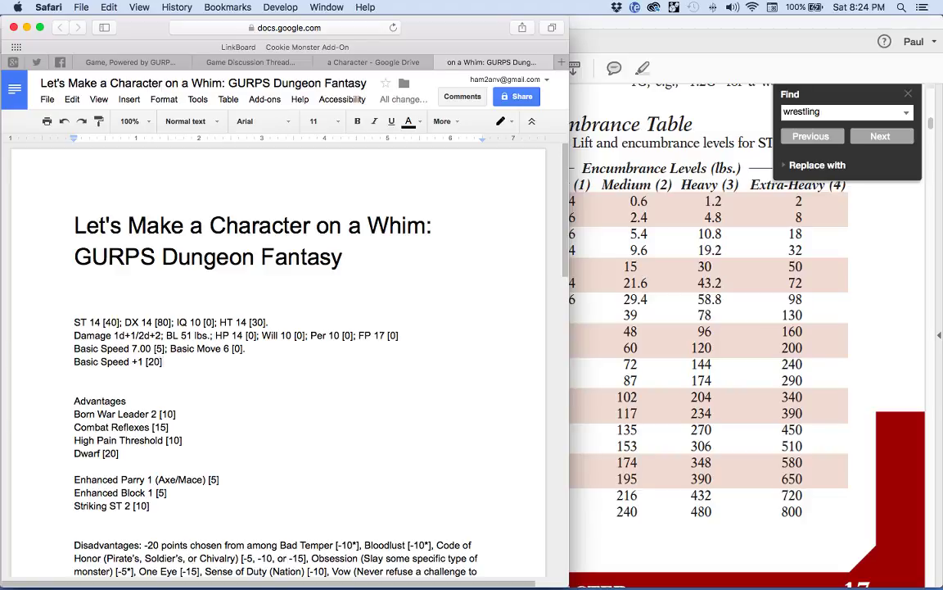
# - Delete the separate Basic Speed +1 [20] entry below the secondary characteristics
pyautogui.press('BackSpace')
pyautogui.press('BackSpace')
pyautogui.press('BackSpace')
pyautogui.press('BackSpace')
pyautogui.press('BackSpace')
pyautogui.press('BackSpace')
pyautogui.press('BackSpace')
pyautogui.press('BackSpace')
pyautogui.press('BackSpace')
pyautogui.press('BackSpace')
pyautogui.press('BackSpace')
pyautogui.press('BackSpace')
pyautogui.press('BackSpace')
pyautogui.press('BackSpace')
pyautogui.press('BackSpace')
pyautogui.press('BackSpace')
pyautogui.press('BackSpace')
pyautogui.press('BackSpace')
pyautogui.press('BackSpace')
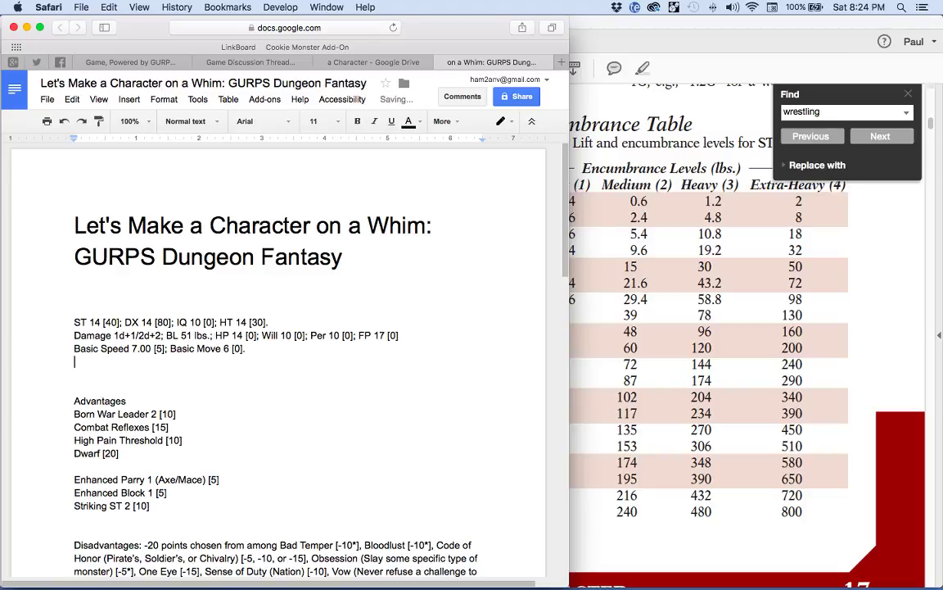
# - Remove the extra blank lines above the Advantages heading and the one between Dwarf and Enhanced Parry 1
pyautogui.press('Delete')
pyautogui.press('Delete')
pyautogui.scroll(-4, 144, 401)
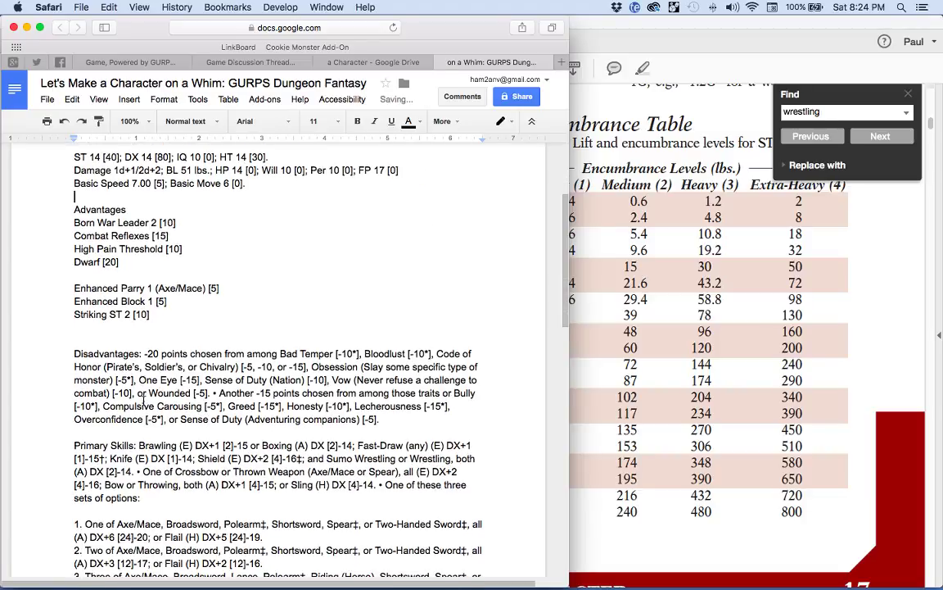
pyautogui.click(74, 275)
pyautogui.press('BackSpace')
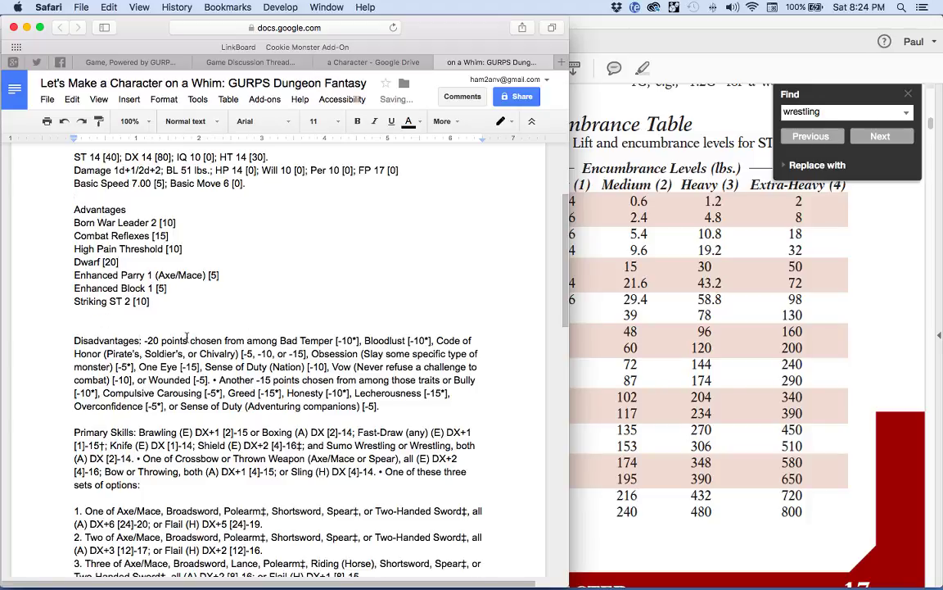
# - Make Disadvantages a heading on its own line without the colon, with blank lines before the list of choices
pyautogui.click(147, 340)
pyautogui.press('BackSpace')
pyautogui.press('BackSpace')
pyautogui.press('BackSpace')
pyautogui.press('Return')
pyautogui.press('Return')
pyautogui.press('Return')
pyautogui.press('Return')
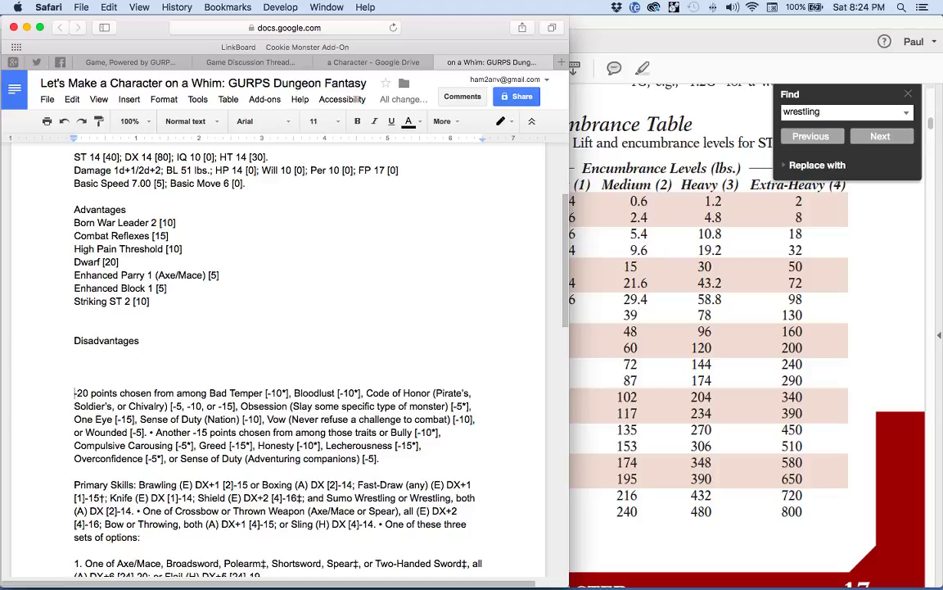
# - Move Bad Temper from the choices to below the Disadvantages heading and write it as Bad Temper (9) [-15]
pyautogui.click(211, 394)
pyautogui.keyDown('shift'); pyautogui.click(290, 393); pyautogui.keyUp('shift')
pyautogui.moveTo(271, 393); pyautogui.dragTo(246, 358)
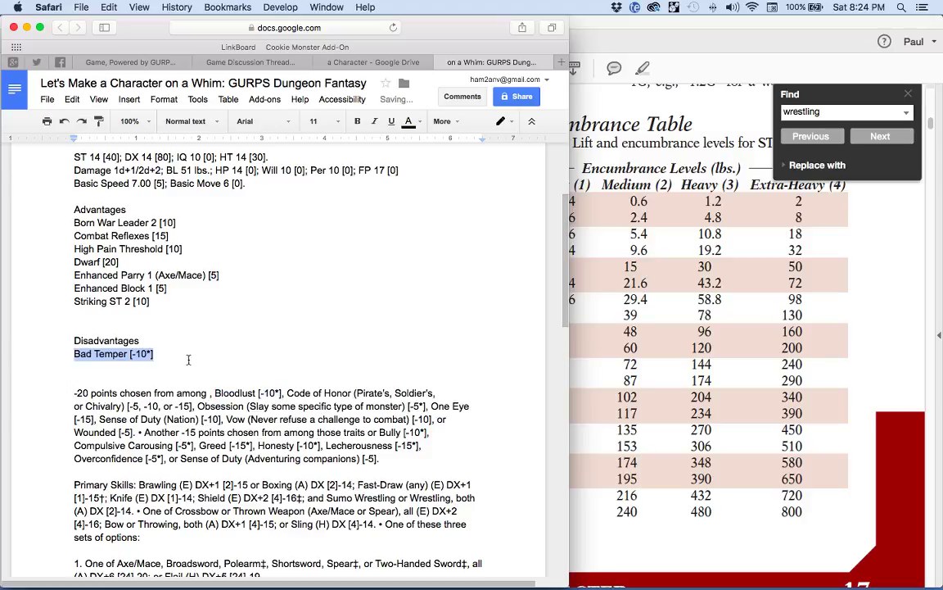
pyautogui.click(129, 354)
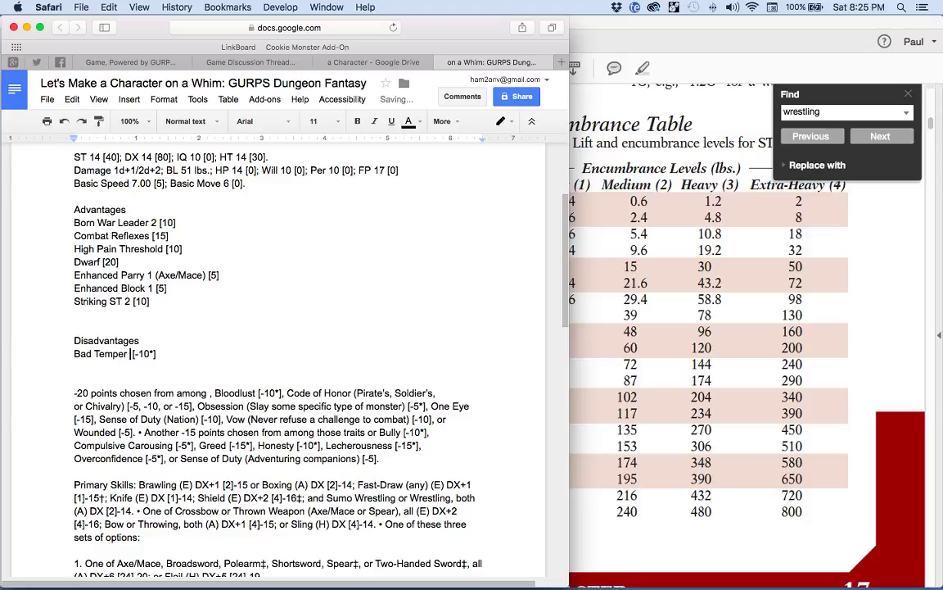
pyautogui.write('(9)')
pyautogui.moveTo(151, 354); pyautogui.dragTo(167, 353)
pyautogui.write('15')
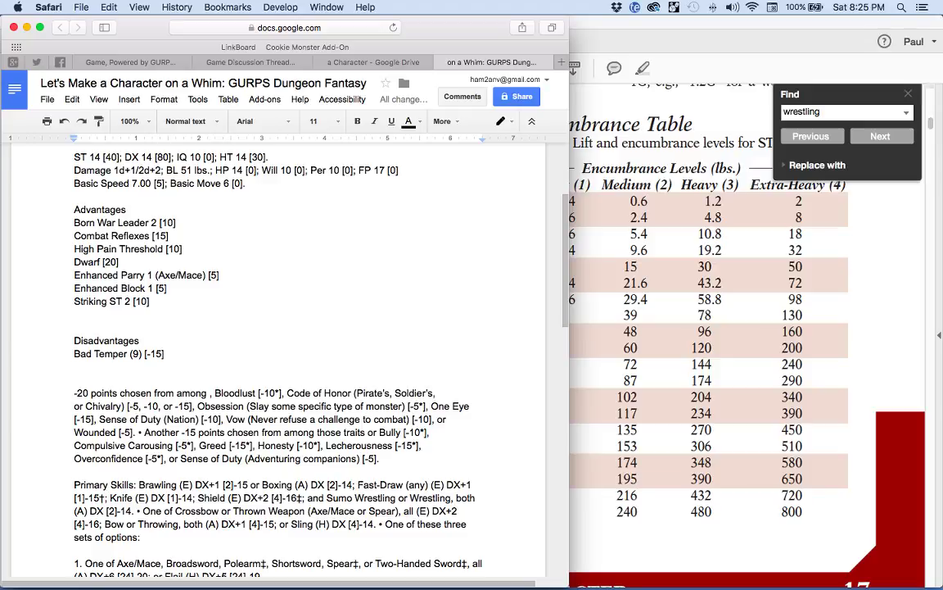
# - Search Characters.pdf for "wounded" and read the Wounded disadvantage's description on page 162
pyautogui.click(614, 29)
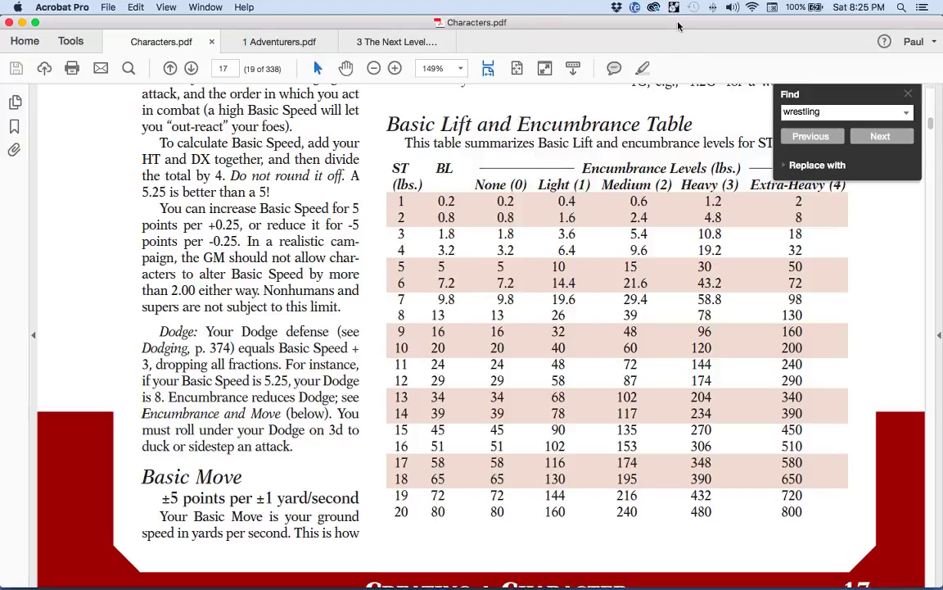
pyautogui.write('wounded')
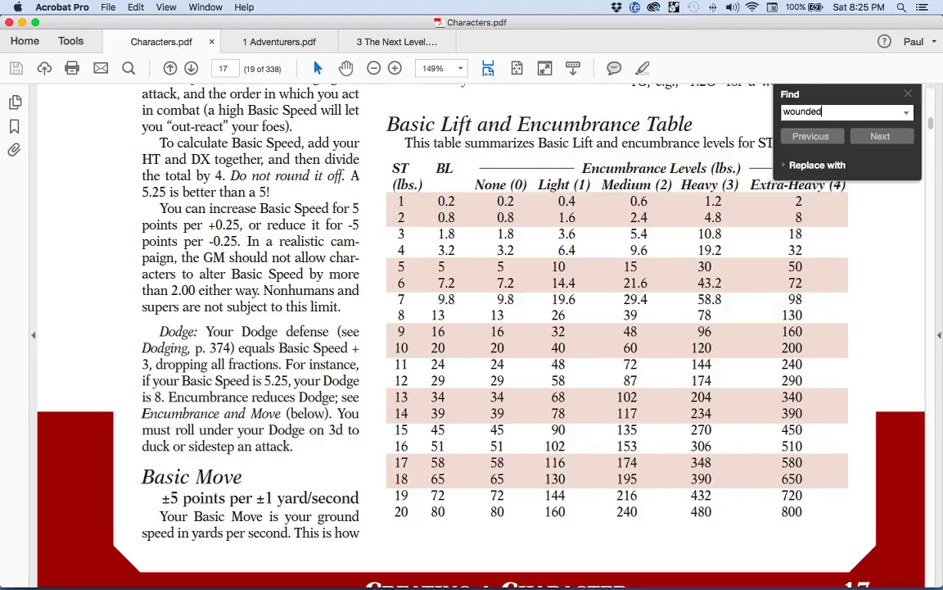
pyautogui.press('Return')
pyautogui.press('Return')
pyautogui.press('Return')
pyautogui.press('Return')
pyautogui.press('Return')
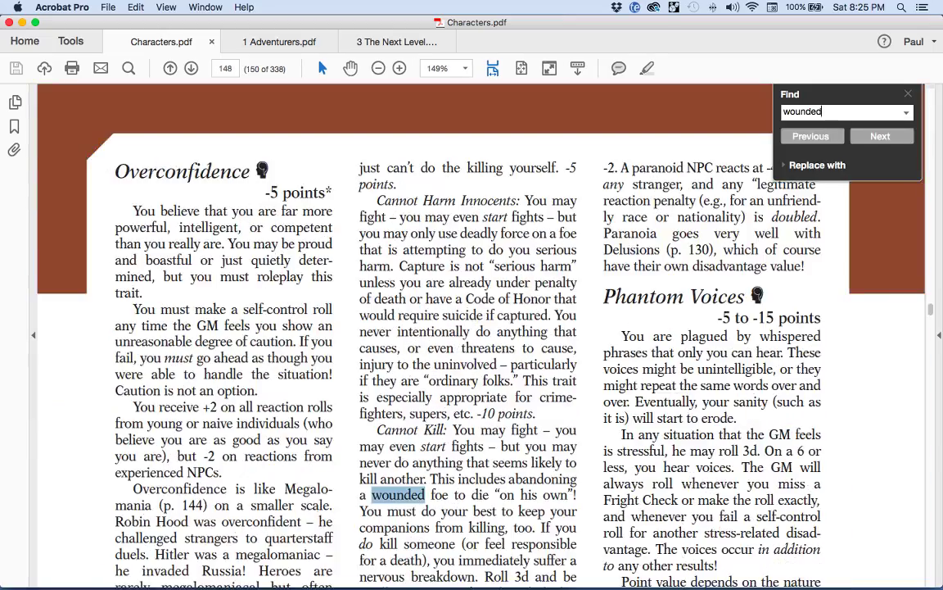
pyautogui.scroll(-4, 628, 257)
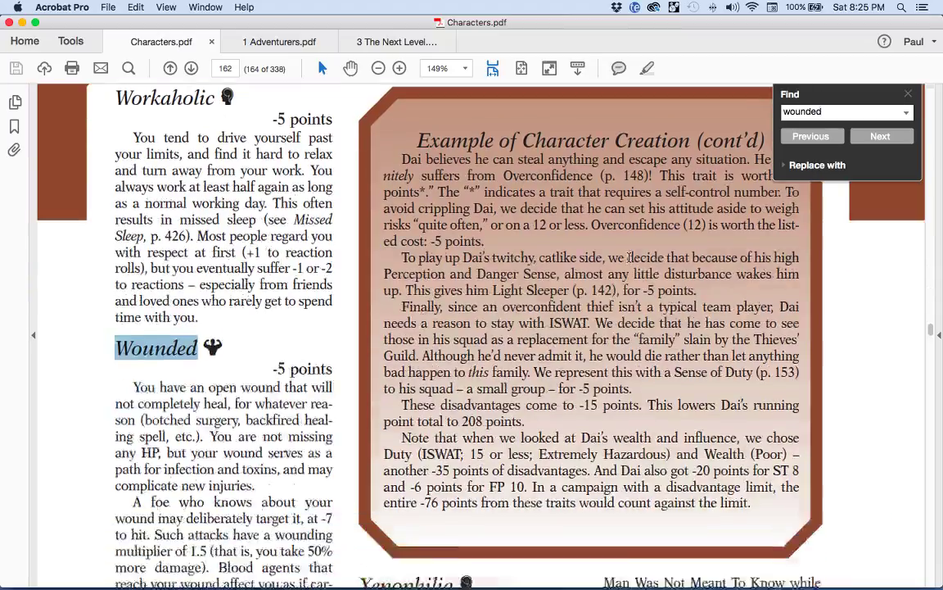
pyautogui.scroll(-1, 629, 256)
pyautogui.scroll(-3, 629, 256)
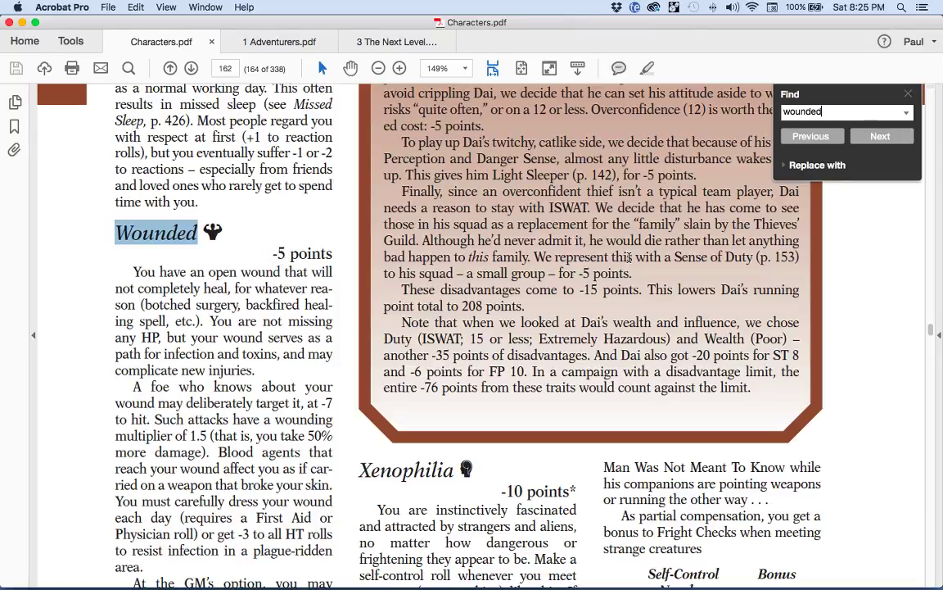
pyautogui.scroll(-2, 639, 303)
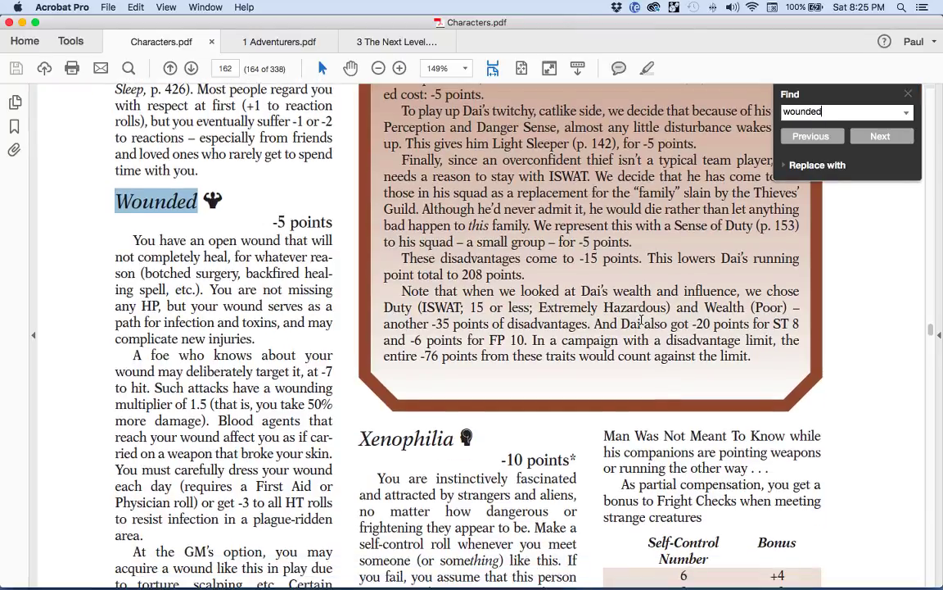
pyautogui.scroll(-5, 641, 321)
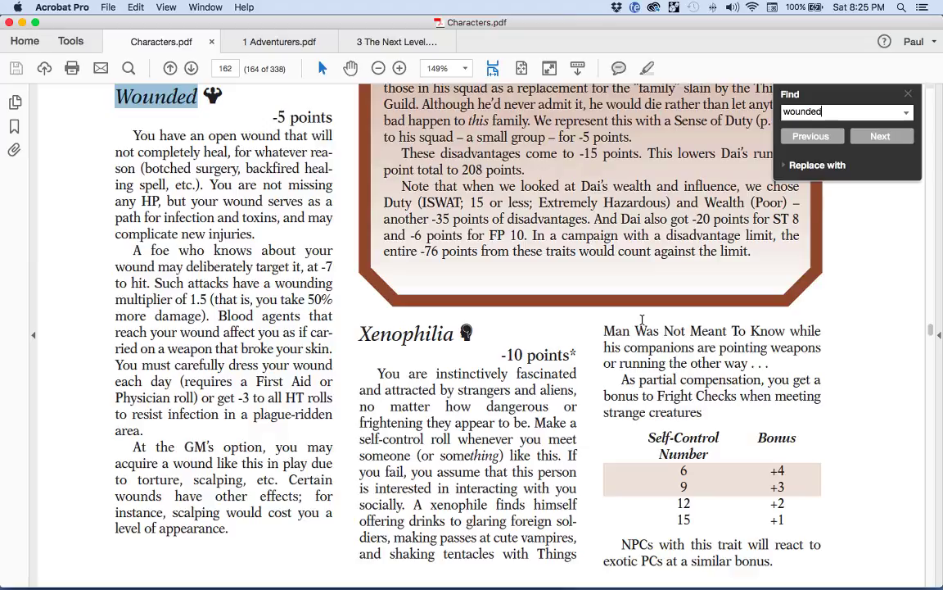
pyautogui.scroll(-2, 641, 321)
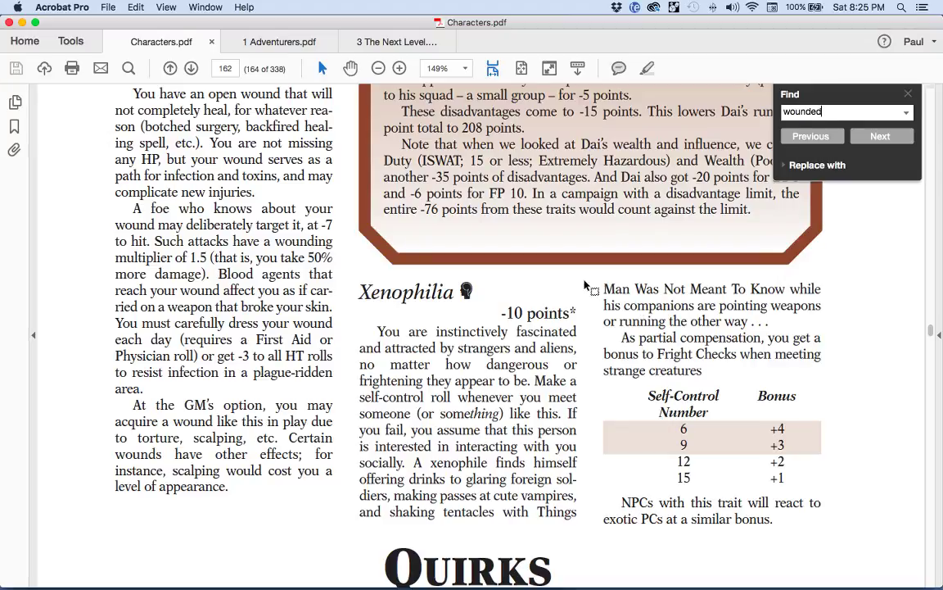
# - Return to the character document and change Bad Temper to (12) with a cost of [-10]
pyautogui.press('super+Tab')
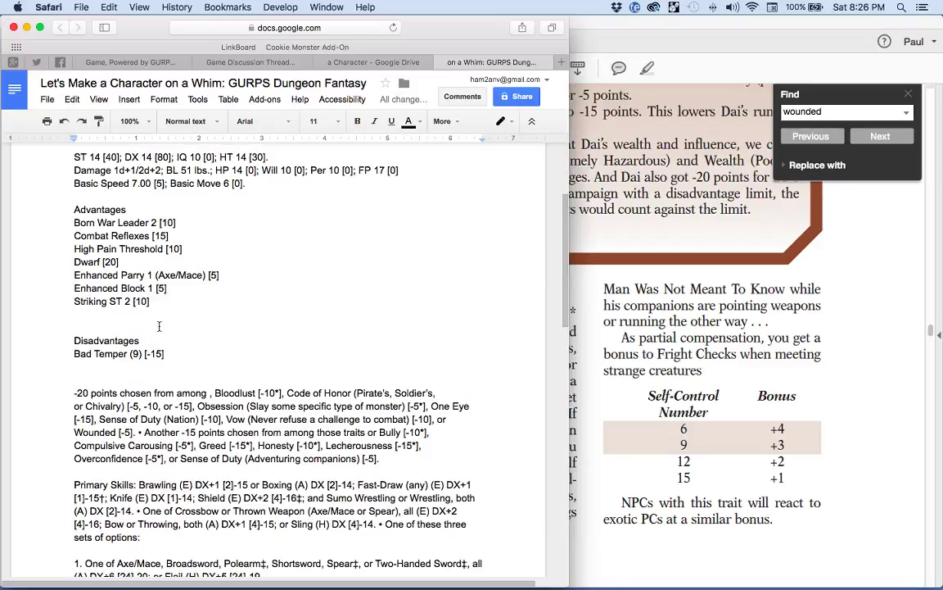
pyautogui.doubleClick(136, 353)
pyautogui.write('12')
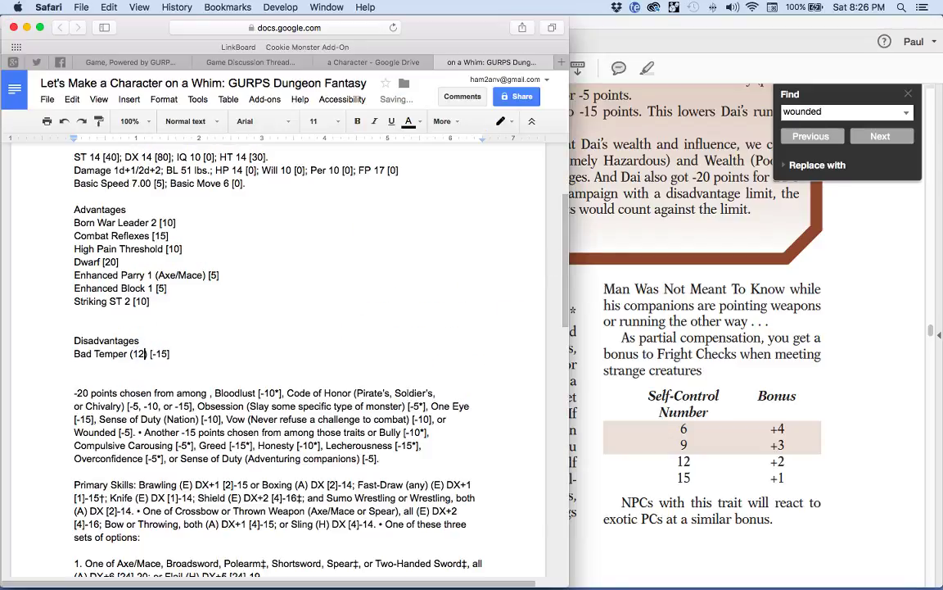
pyautogui.write('0')
# - Move Code of Honor from the choices to below Bad Temper, keeping only the Soldier's option
pyautogui.click(75, 367)
pyautogui.moveTo(288, 393); pyautogui.dragTo(75, 367)
pyautogui.click(143, 366)
pyautogui.doubleClick(178, 367)
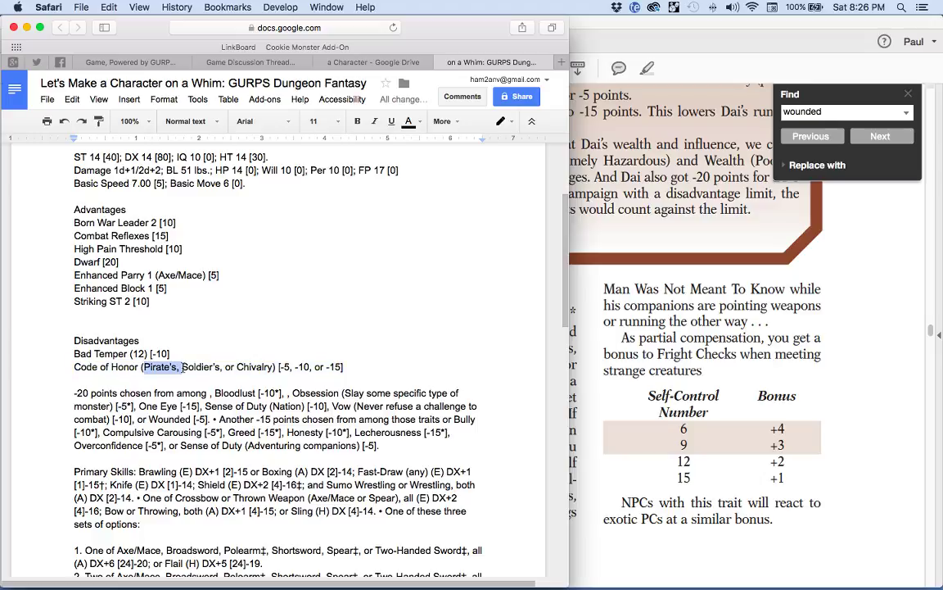
pyautogui.press('BackSpace')
pyautogui.moveTo(238, 367); pyautogui.dragTo(211, 367)
pyautogui.press('BackSpace')
pyautogui.press('BackSpace')
# - Reduce the Code of Honor point cost options to [-10]
pyautogui.hotkey('shift', 'Right')
pyautogui.hotkey('shift', 'Right')
pyautogui.hotkey('shift', 'Right')
pyautogui.hotkey('shift', 'Right')
pyautogui.press('BackSpace')
pyautogui.press('Down')
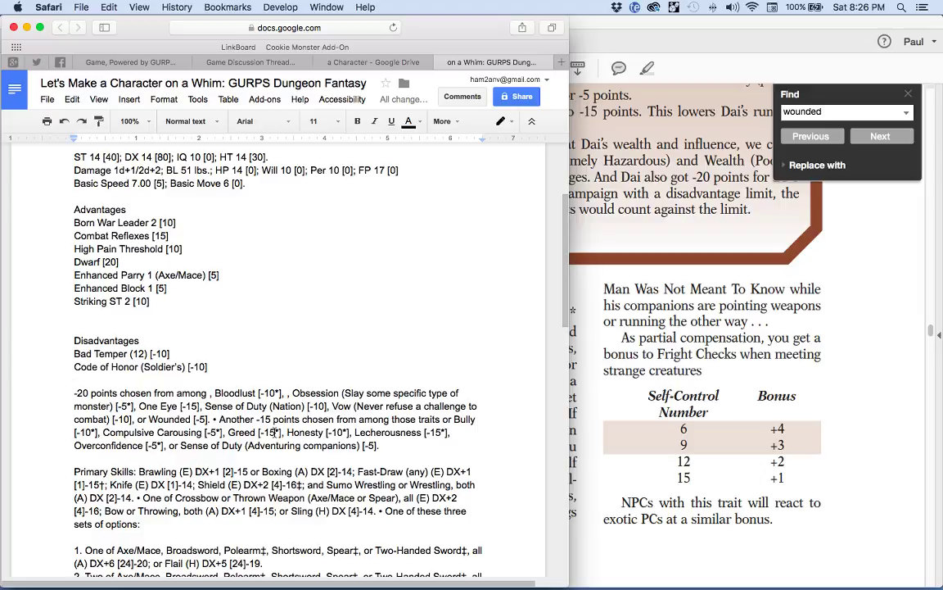
# - Add a blank line between Code of Honor and the remaining disadvantage choices
pyautogui.scroll(-2, 276, 431)
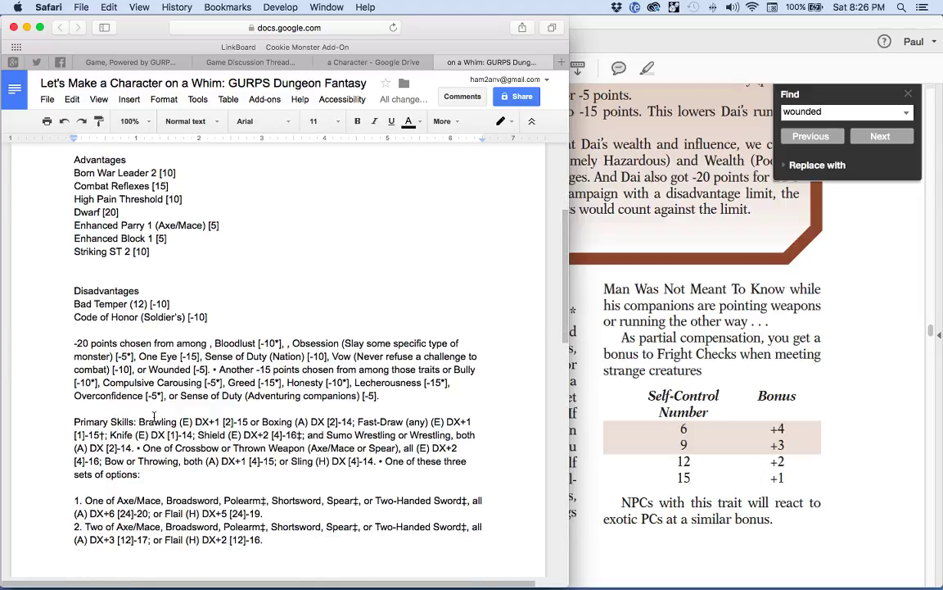
pyautogui.press('Return')
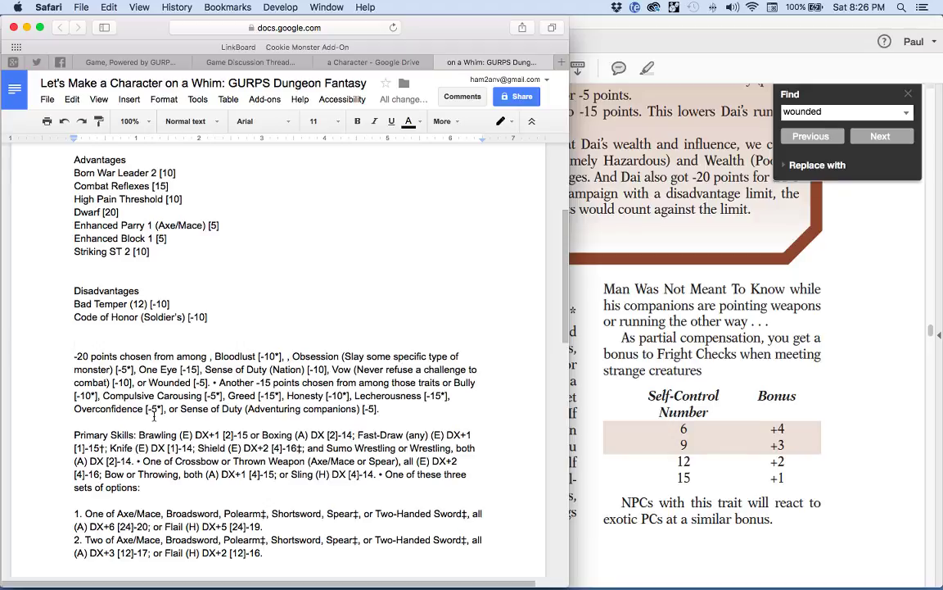
pyautogui.scroll(-1, 154, 416)
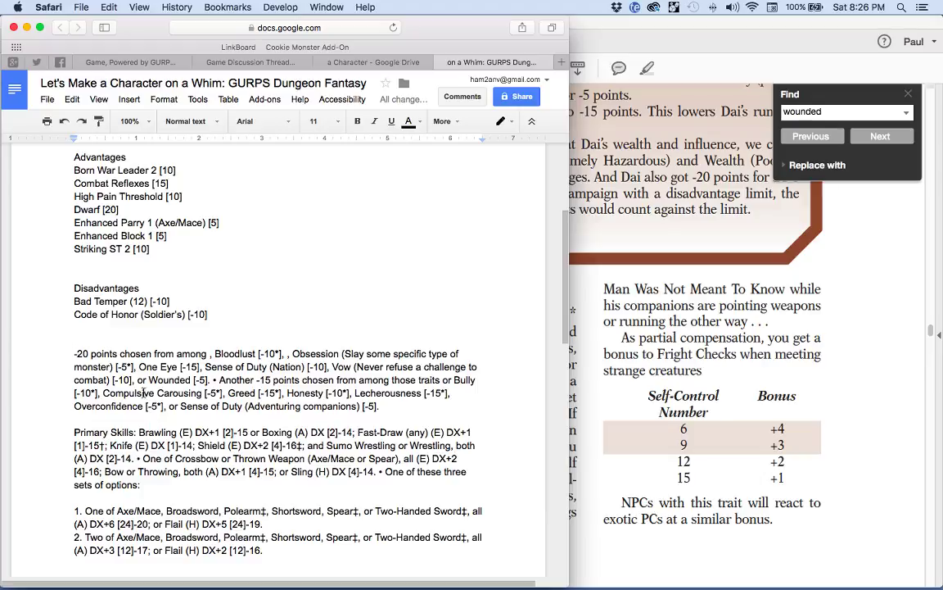
pyautogui.doubleClick(103, 323)
# - Search Characters.pdf for "code of honor" and step through the matches to find its page reference
pyautogui.click(600, 25)
pyautogui.press('super+f')
pyautogui.write('code of honor')
pyautogui.press('Return')
pyautogui.press('Return')
pyautogui.press('Return')
pyautogui.press('Return')
pyautogui.press('Return')
pyautogui.press('Return')
pyautogui.press('Return')
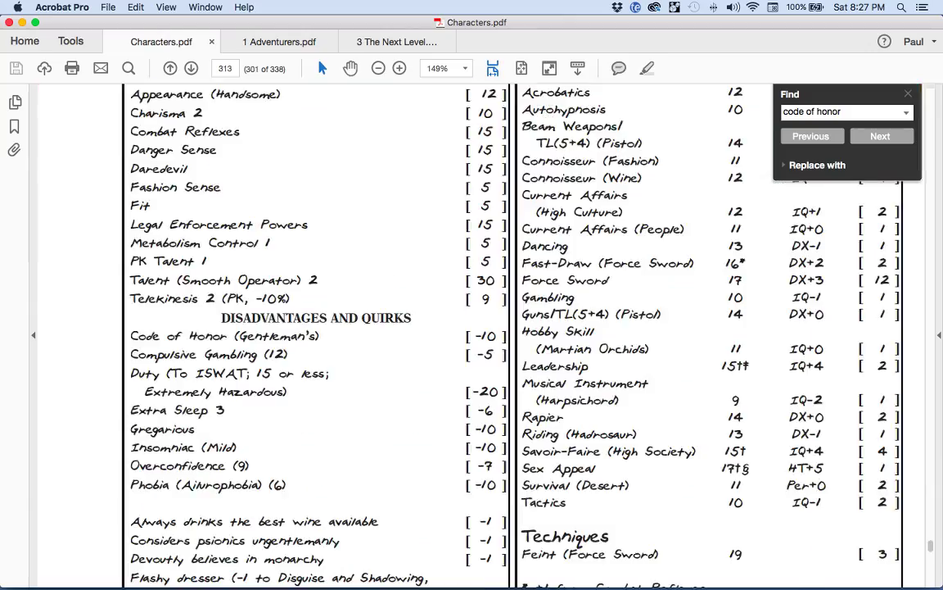
pyautogui.press('Return')
pyautogui.press('Return')
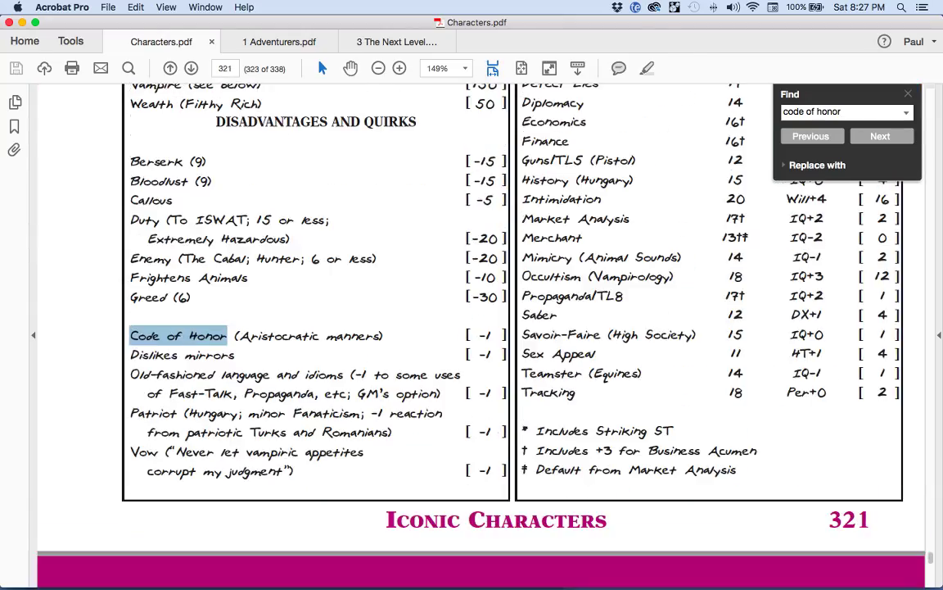
pyautogui.press('Return')
pyautogui.press('Return')
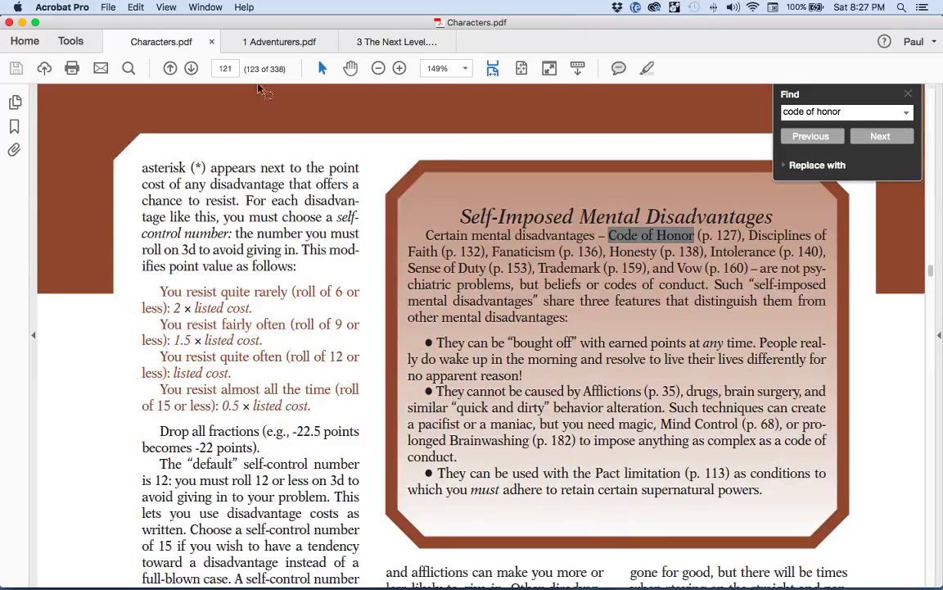
# - Go to page 127 of Characters.pdf and bring the Code of Honor (Soldier's) description into view
pyautogui.click(226, 69)
pyautogui.write('127')
pyautogui.press('Return')
pyautogui.scroll(-6, 297, 283)
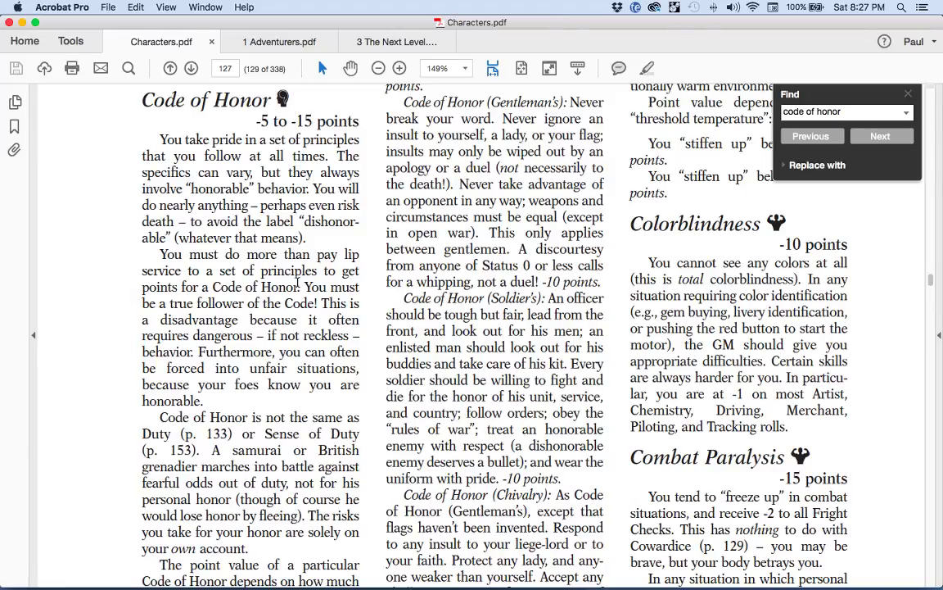
# - Go back to the self-control number rules on page 121 of Characters.pdf, and return to the Google Docs character sheet
pyautogui.press('super+Left')
pyautogui.press('super+Left')
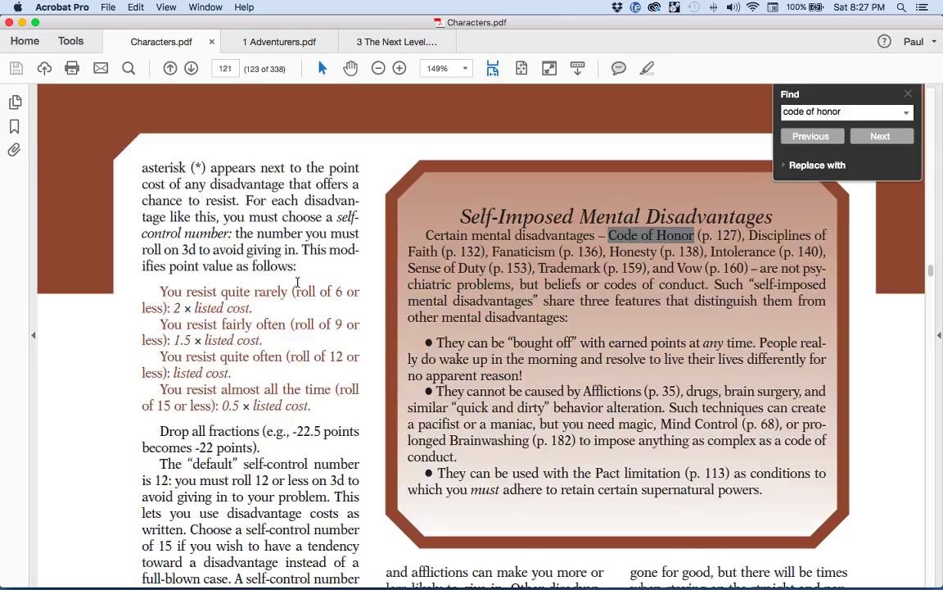
pyautogui.press('super+Tab')
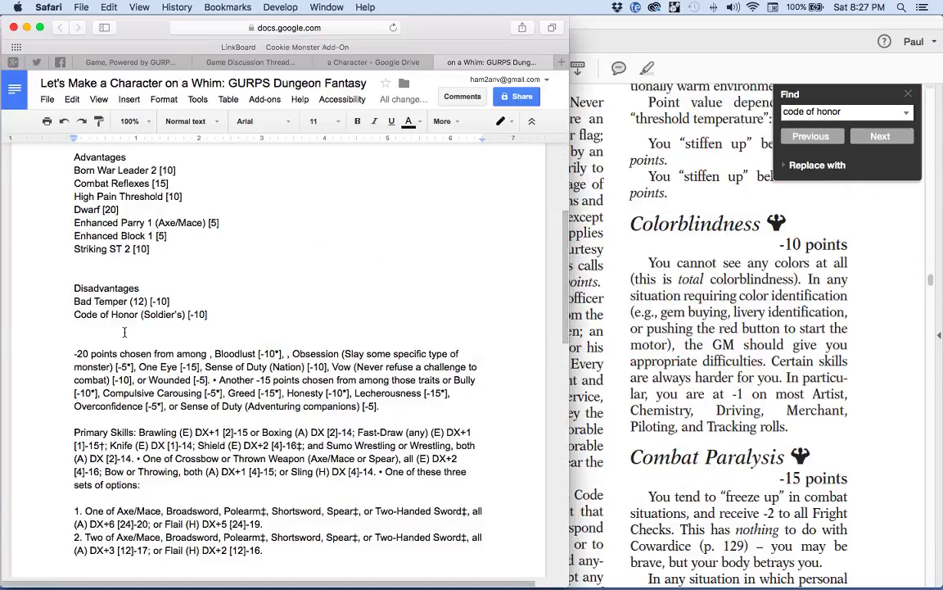
# - Move Overconfidence from the template choices to the Disadvantages list below Code of Honor, written as "Overconfidence (6) [-10]"
pyautogui.doubleClick(123, 407)
pyautogui.moveTo(139, 399); pyautogui.dragTo(145, 328)
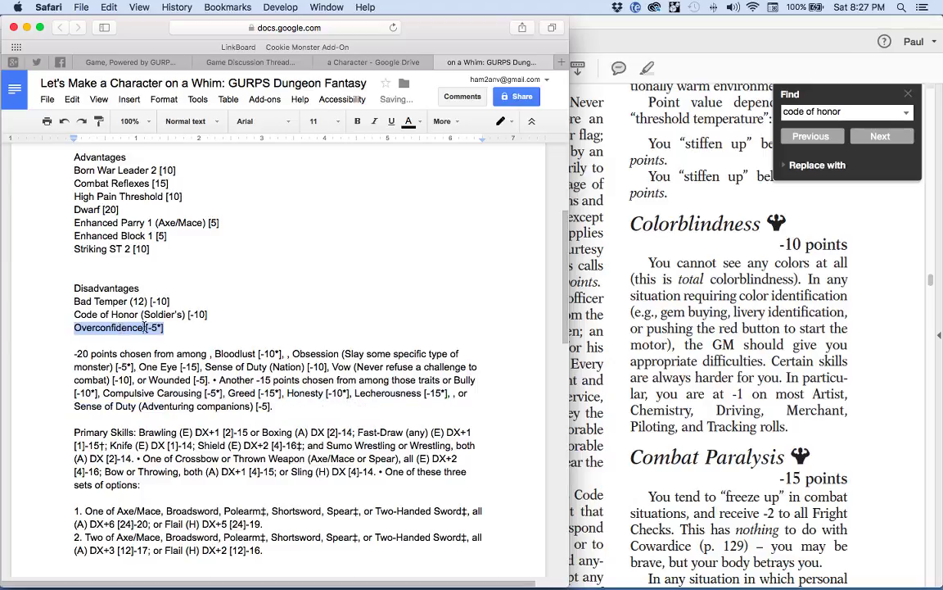
pyautogui.click(145, 327)
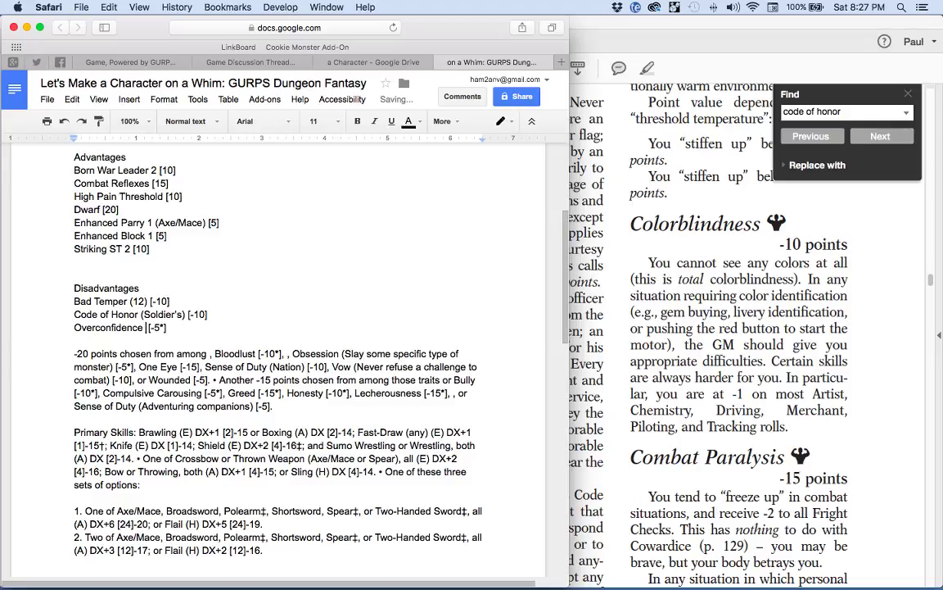
pyautogui.write('(6) [-10')
pyautogui.press('Return')
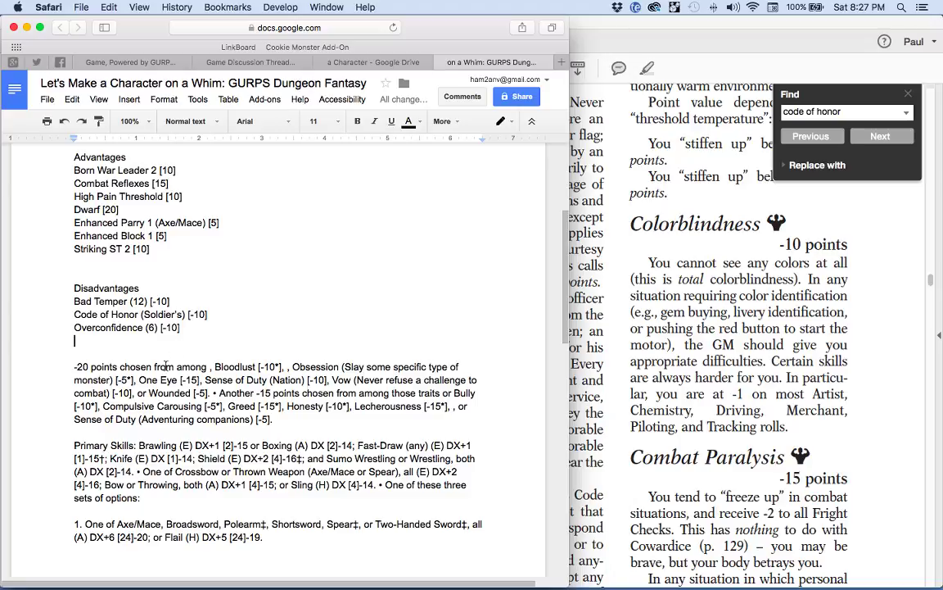
# - Move Compulsive Carousing from the template choices to below Overconfidence, written as "Compulsive Carousing (12) [-5]"
pyautogui.moveTo(104, 407); pyautogui.dragTo(75, 340)
pyautogui.click(174, 341)
pyautogui.write('(12)')
pyautogui.press('End')
pyautogui.press('BackSpace')
pyautogui.press('BackSpace')
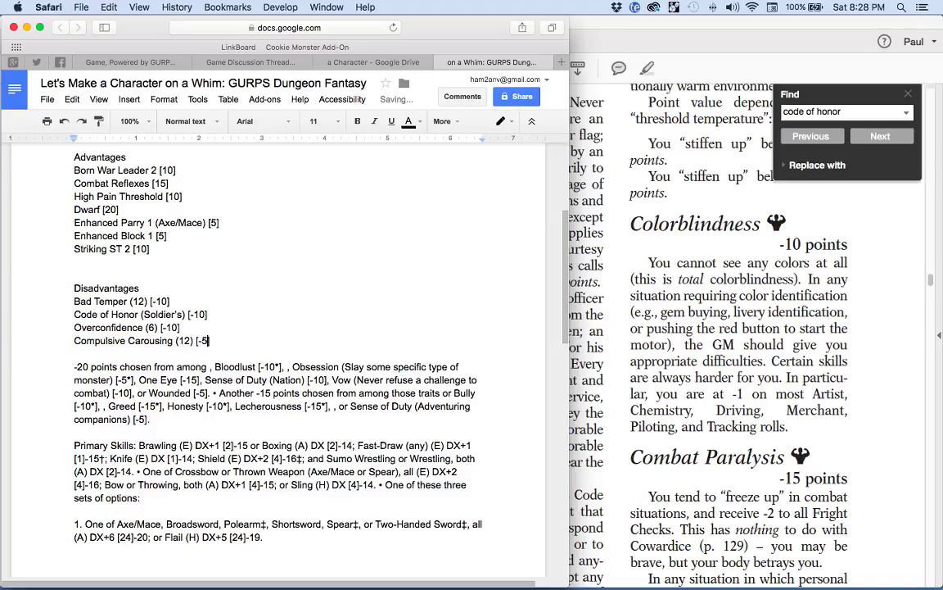
# - Delete the leftover paragraph of disadvantage choices and the extra blank line above Primary Skills
pyautogui.tripleClick(151, 373)
pyautogui.press('BackSpace')
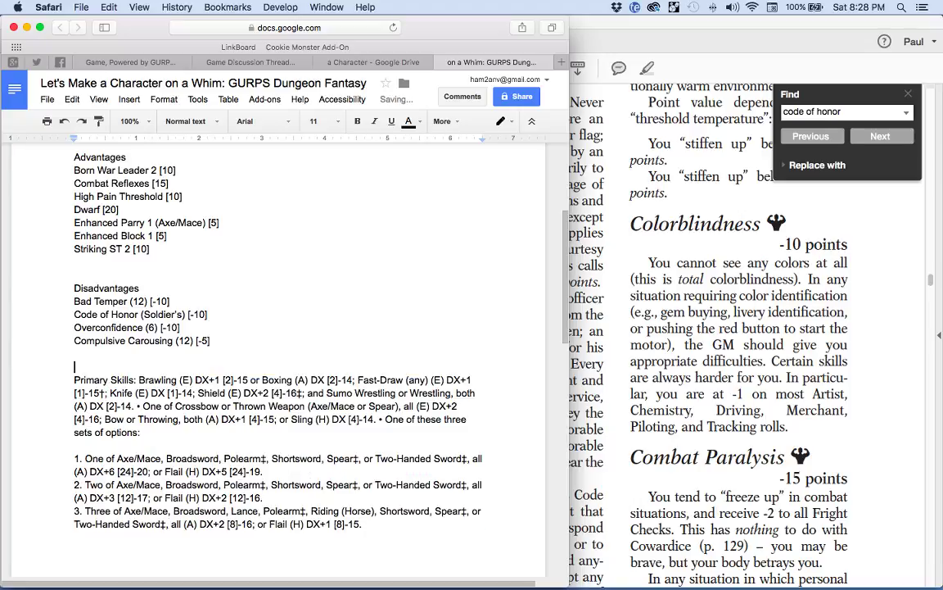
pyautogui.press('BackSpace')
# - Review the Greed and Stubbornness entries in the Dwarf template's disadvantages
pyautogui.scroll(-10, 136, 376)
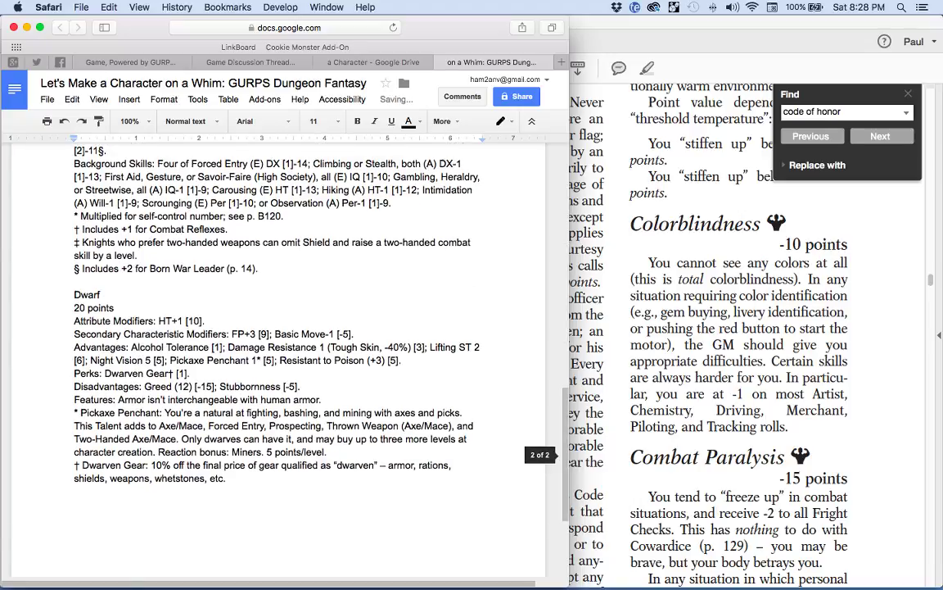
pyautogui.moveTo(144, 385); pyautogui.dragTo(293, 385)
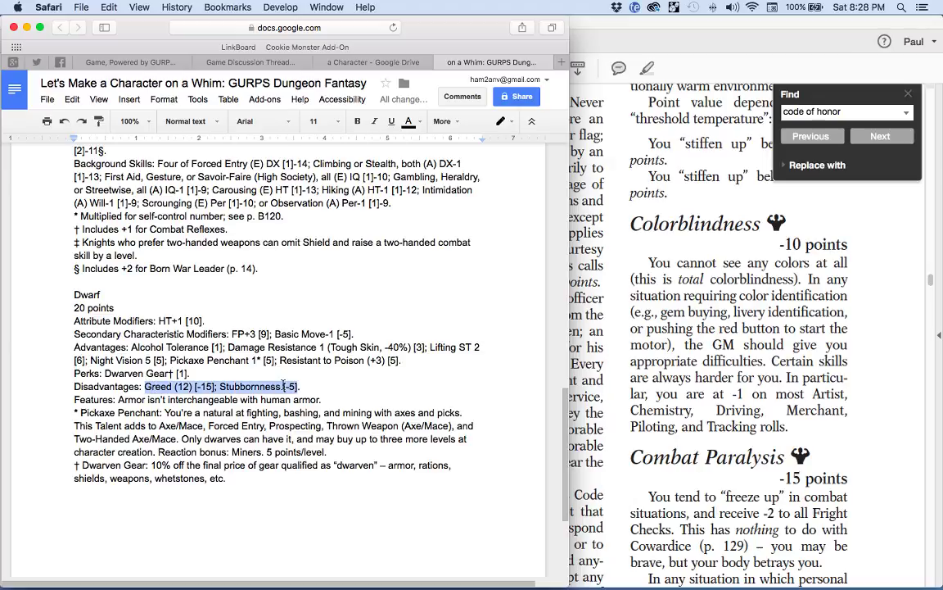
pyautogui.scroll(10, 286, 385)
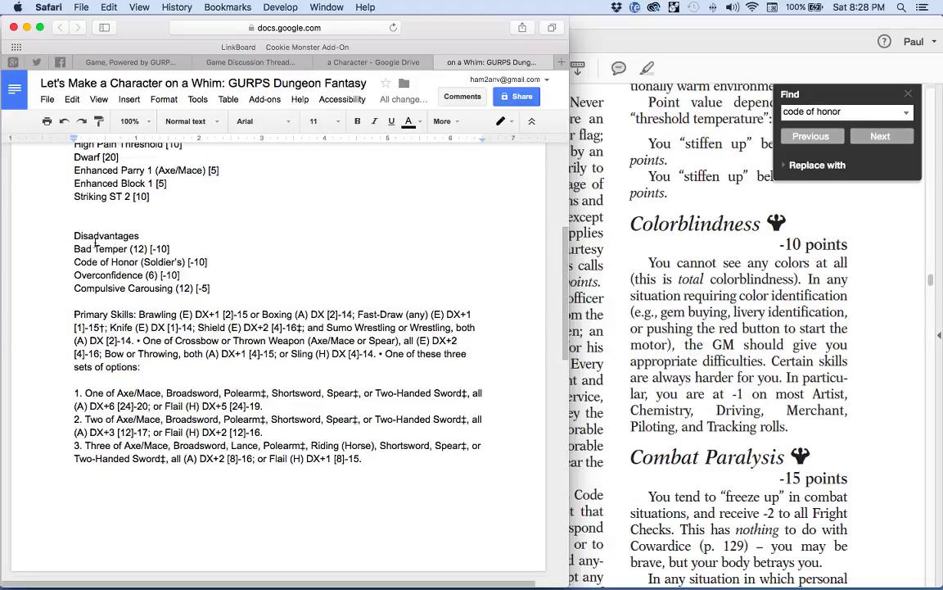
# - Remove the extra blank line above Disadvantages and put the Primary Skills heading on its own line without the colon
pyautogui.click(90, 222)
pyautogui.press('BackSpace')
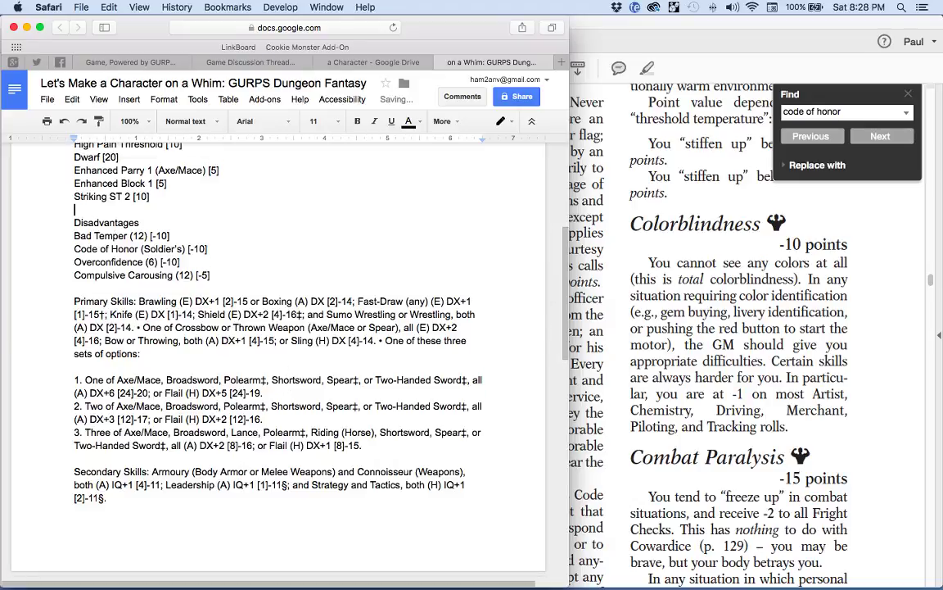
pyautogui.click(135, 301)
pyautogui.press('BackSpace')
pyautogui.press('BackSpace')
pyautogui.press('Return')
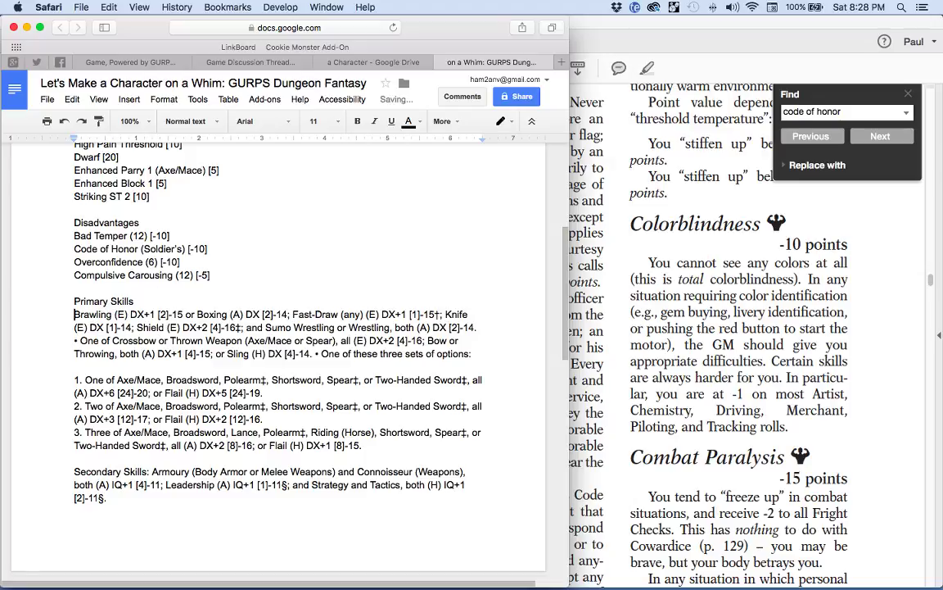
# - Shorten the Primary Skills heading to "Skills"
pyautogui.hotkey('shift', 'Right')
pyautogui.hotkey('shift', 'Right')
pyautogui.hotkey('shift', 'Right')
pyautogui.hotkey('shift', 'Right')
pyautogui.hotkey('shift', 'Right')
pyautogui.hotkey('shift', 'Right')
pyautogui.hotkey('shift', 'Right')
pyautogui.hotkey('shift', 'Right')
pyautogui.hotkey('shift', 'Right')
pyautogui.press('BackSpace')
pyautogui.write('S')
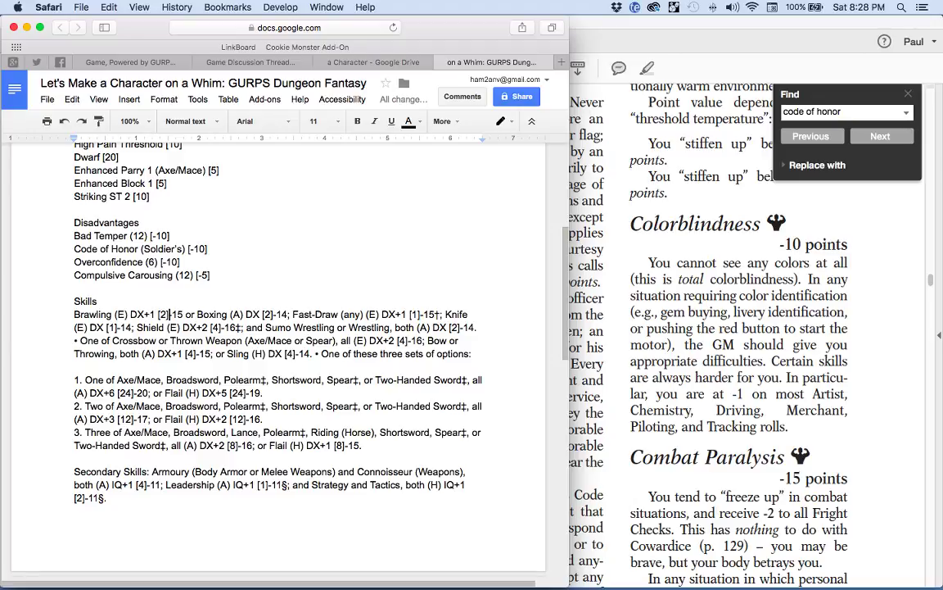
# - Remove the Boxing alternative after Brawling and start Fast-Draw on its own line
pyautogui.hotkey('shift', 'Right')
pyautogui.hotkey('shift', 'Right')
pyautogui.hotkey('shift', 'Right')
pyautogui.hotkey('shift', 'Right')
pyautogui.hotkey('shift', 'Right')
pyautogui.hotkey('shift', 'Right')
pyautogui.hotkey('shift', 'Right')
pyautogui.hotkey('shift', 'Right')
pyautogui.hotkey('shift', 'Right')
pyautogui.hotkey('shift', 'Right')
pyautogui.hotkey('shift', 'Right')
pyautogui.hotkey('shift', 'Right')
pyautogui.hotkey('shift', 'Right')
pyautogui.hotkey('shift', 'Right')
pyautogui.hotkey('shift', 'Right')
pyautogui.hotkey('shift', 'Right')
pyautogui.hotkey('shift', 'Right')
pyautogui.hotkey('shift', 'Right')
pyautogui.hotkey('shift', 'Right')
pyautogui.hotkey('shift', 'Right')
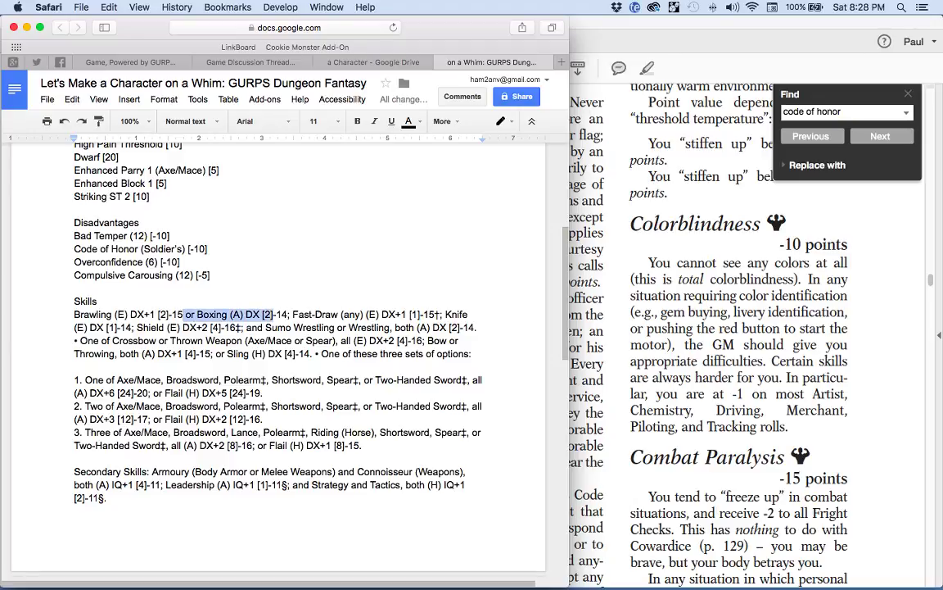
pyautogui.hotkey('shift', 'Right')
pyautogui.hotkey('shift', 'Right')
pyautogui.hotkey('shift', 'Right')
pyautogui.hotkey('shift', 'Right')
pyautogui.hotkey('shift', 'Right')
pyautogui.press('Return')
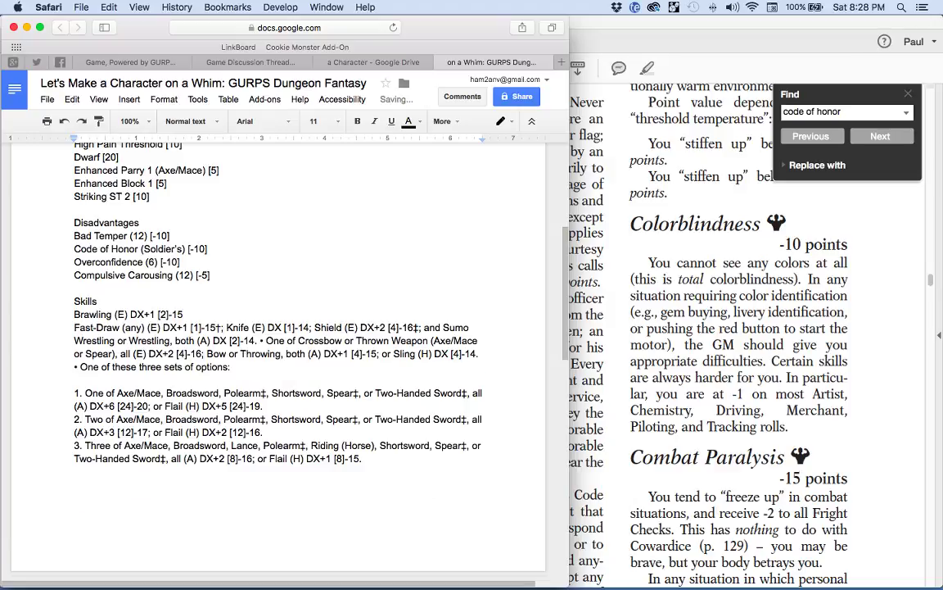
# - Specify Fast-Draw as "Fast-Draw (Knife)" and split the Knife skill onto its own line
pyautogui.press('Right')
pyautogui.press('Right')
pyautogui.press('Right')
pyautogui.press('Right')
pyautogui.press('Right')
pyautogui.press('Right')
pyautogui.press('Right')
pyautogui.press('Right')
pyautogui.press('Right')
pyautogui.press('Right')
pyautogui.press('Right')
pyautogui.hotkey('shift', 'Right')
pyautogui.hotkey('shift', 'Right')
pyautogui.hotkey('shift', 'Right')
pyautogui.write('Knife')
pyautogui.press('Right')
pyautogui.press('Right')
pyautogui.press('Right')
pyautogui.press('Right')
pyautogui.press('Right')
pyautogui.press('Right')
pyautogui.press('Right')
pyautogui.press('Right')
pyautogui.press('Right')
pyautogui.press('Right')
pyautogui.press('Right')
pyautogui.press('Right')
pyautogui.press('Right')
pyautogui.press('Right')
pyautogui.press('Right')
pyautogui.press('Right')
pyautogui.press('Right')
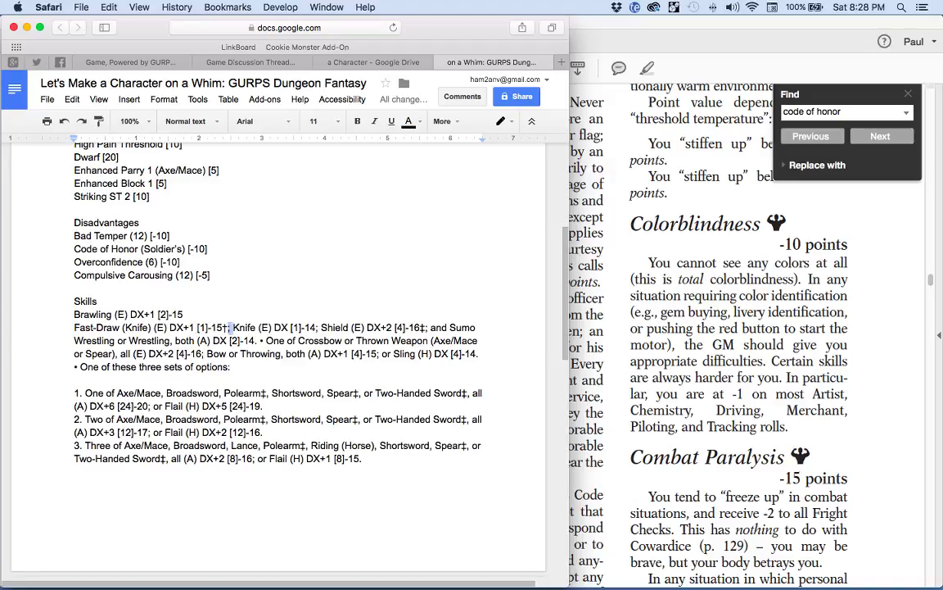
pyautogui.press('Return')
# - Replace the separator after the Knife skill with a line break so Shield starts a new line
pyautogui.press('Right')
pyautogui.press('Right')
pyautogui.press('Right')
pyautogui.press('Right')
pyautogui.press('Right')
pyautogui.press('Right')
pyautogui.press('Right')
pyautogui.press('Right')
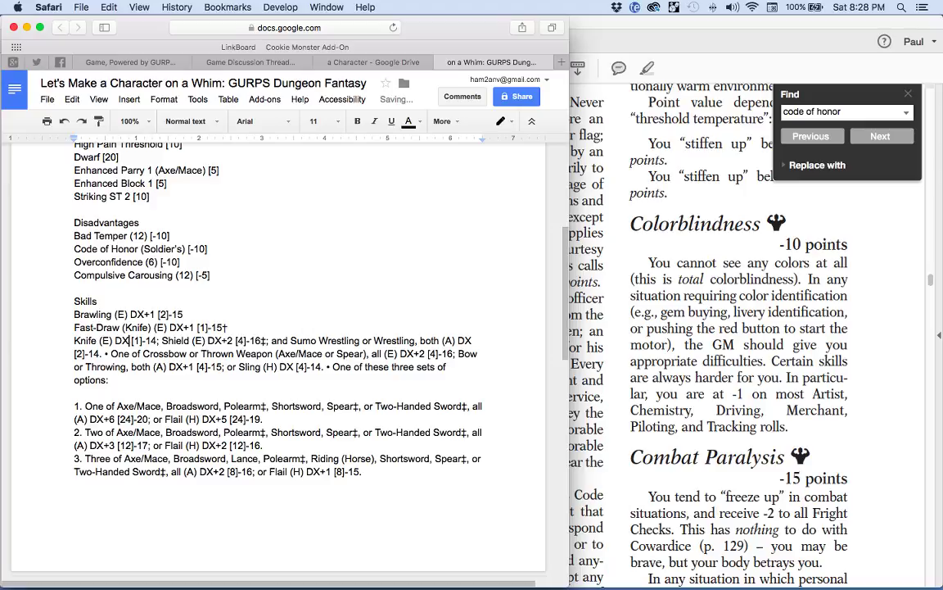
pyautogui.press('Right')
pyautogui.press('Right')
pyautogui.press('Right')
pyautogui.press('Right')
pyautogui.hotkey('shift', 'Right')
pyautogui.press('Return')
# - Remove the Sumo Wrestling option after Shield and put Wrestling on its own line
pyautogui.press('Right')
pyautogui.press('Right')
pyautogui.press('Right')
pyautogui.press('Right')
pyautogui.press('Right')
pyautogui.press('Right')
pyautogui.press('Right')
pyautogui.press('Right')
pyautogui.press('Right')
pyautogui.press('Right')
pyautogui.press('Right')
pyautogui.press('Right')
pyautogui.press('Right')
pyautogui.press('Right')
pyautogui.press('Right')
pyautogui.press('Right')
pyautogui.press('Right')
pyautogui.press('Right')
pyautogui.press('Right')
pyautogui.press('Right')
pyautogui.press('Right')
pyautogui.press('Right')
pyautogui.press('Right')
pyautogui.press('Right')
pyautogui.press('BackSpace')
pyautogui.hotkey('shift', 'alt', 'Right')
pyautogui.hotkey('shift', 'alt', 'Right')
pyautogui.hotkey('shift', 'alt', 'Right')
pyautogui.hotkey('shift', 'alt', 'Right')
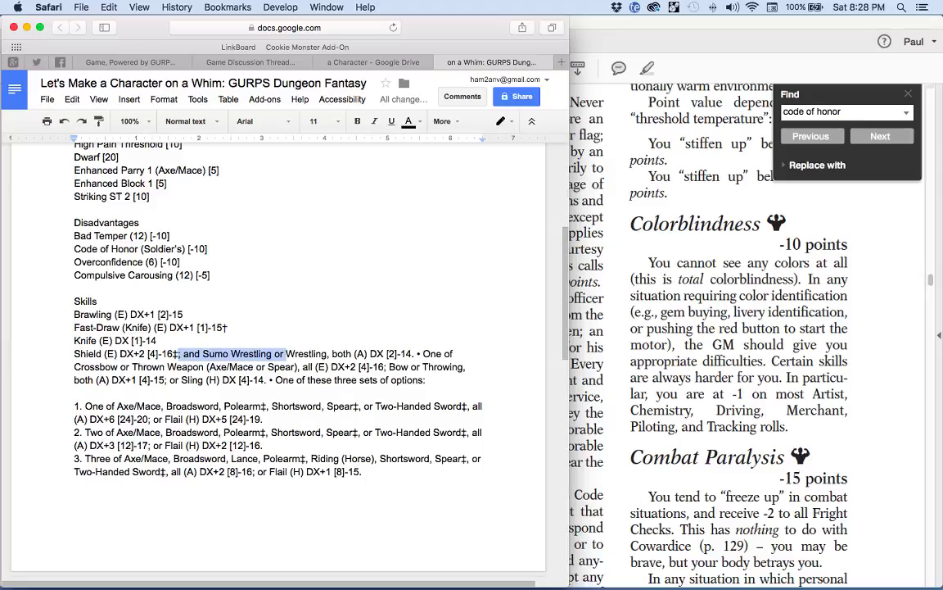
pyautogui.press('Return')
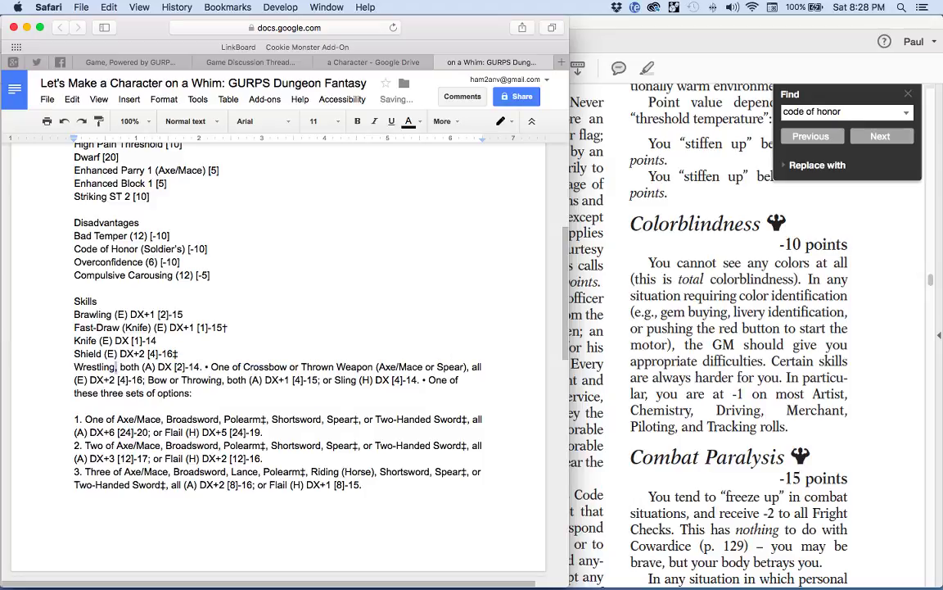
# - Reduce the Wrestling entry to "Wrestling (A) DX [2]-14" and separate the ranged weapon choices below it with blank lines
pyautogui.hotkey('shift', 'alt', 'Right')
pyautogui.press('BackSpace')
pyautogui.press('BackSpace')
pyautogui.hotkey('alt', 'Right')
pyautogui.hotkey('alt', 'Right')
pyautogui.hotkey('alt', 'Right')
pyautogui.hotkey('alt', 'Right')
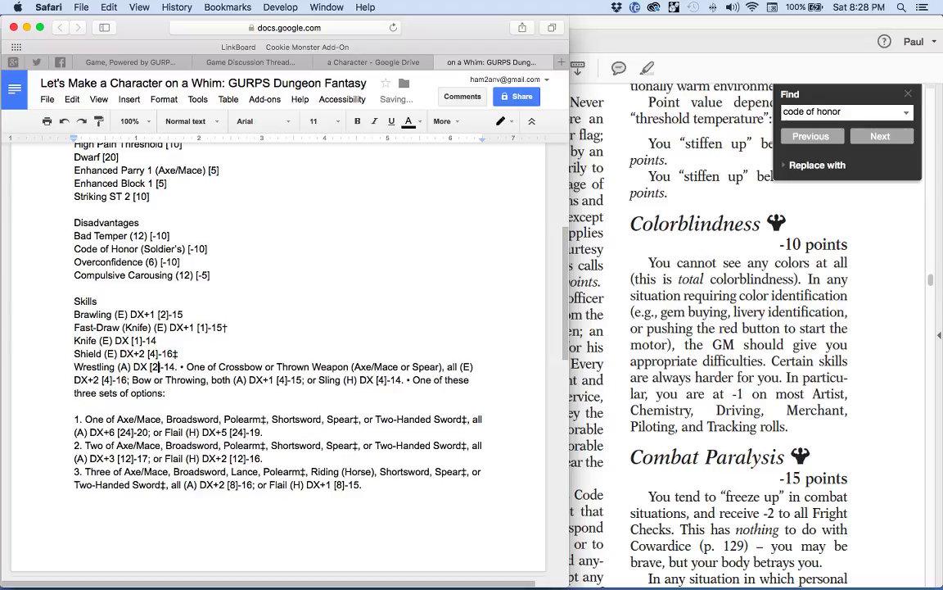
pyautogui.hotkey('shift', 'alt', 'Right')
pyautogui.press('Return')
pyautogui.press('Return')
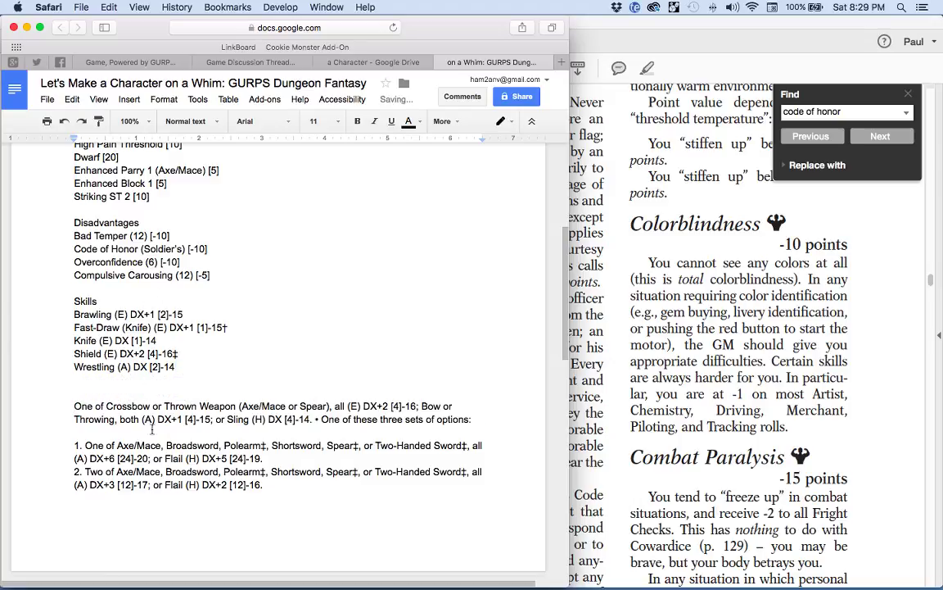
# - Move Crossbow and its cost to the Skills list below Wrestling as "Crossbow (E) DX+2 [4]-16"
pyautogui.doubleClick(119, 406)
pyautogui.moveTo(119, 405); pyautogui.dragTo(75, 380)
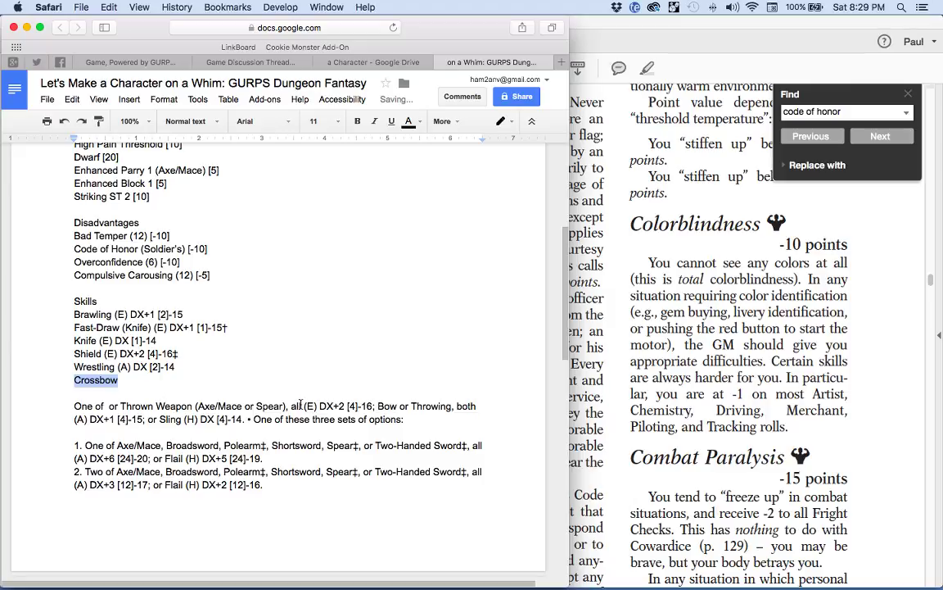
pyautogui.moveTo(302, 406); pyautogui.dragTo(253, 384)
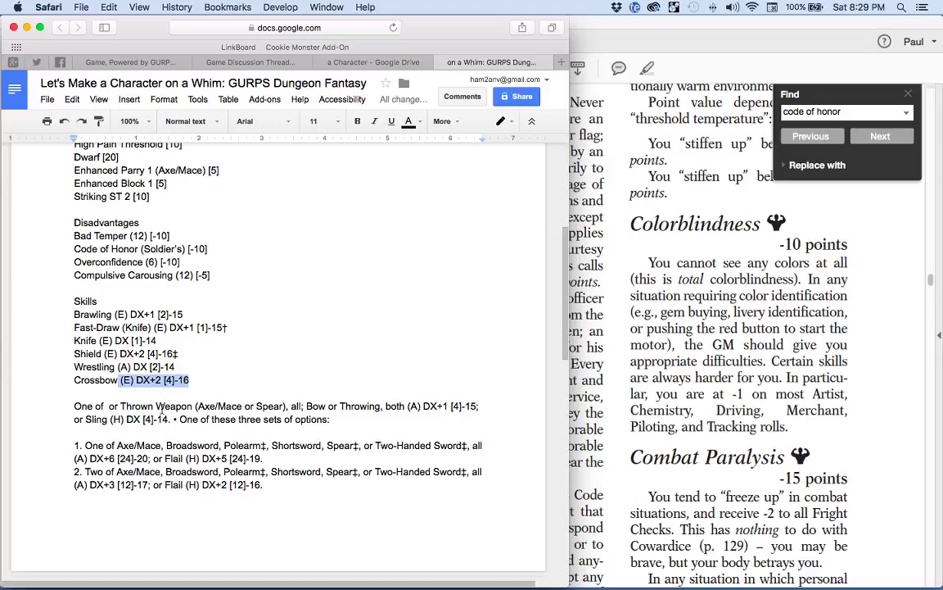
# - Delete the unused ranged weapon options preceding "One of these three sets of options"
pyautogui.tripleClick(161, 407)
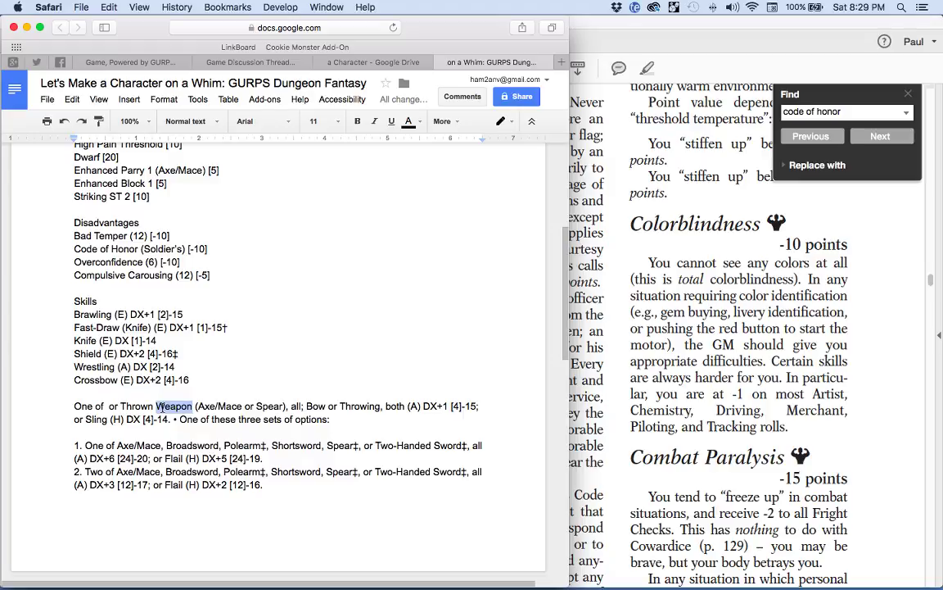
pyautogui.click(162, 407)
pyautogui.keyDown('shift'); pyautogui.click(66, 402); pyautogui.keyUp('shift')
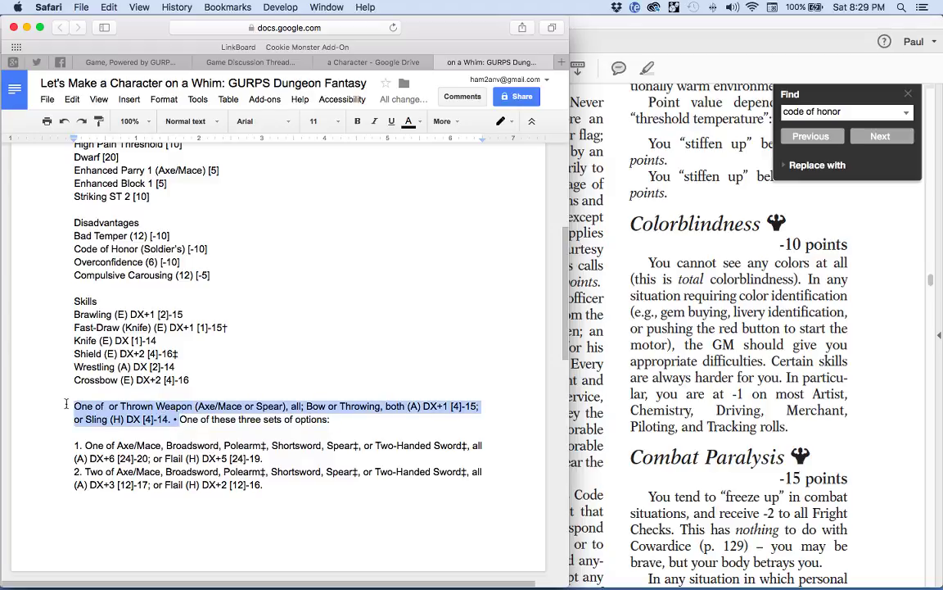
pyautogui.press('BackSpace')
# - Read through the three melee weapon skill option sets and the secondary and background skills below them
pyautogui.scroll(-3, 66, 403)
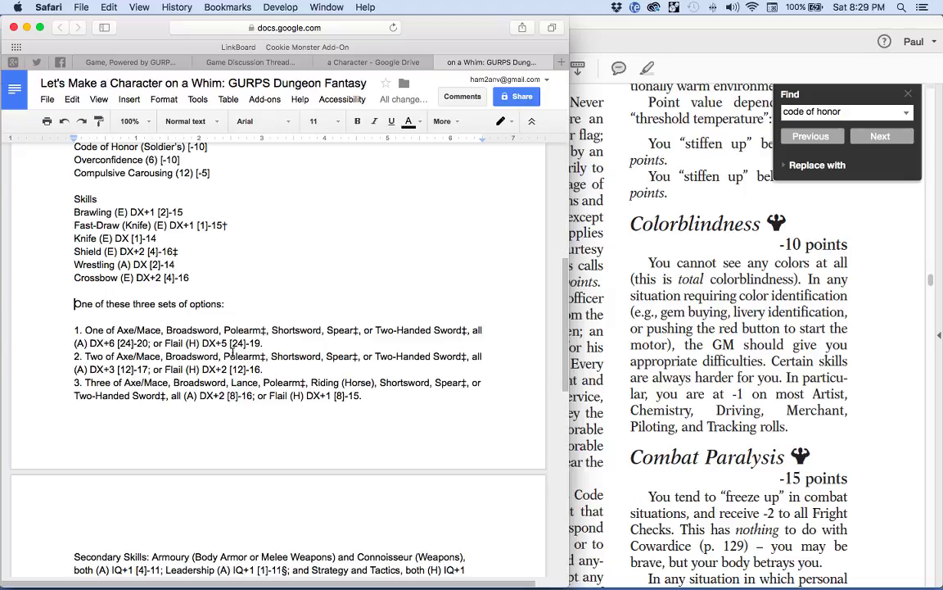
pyautogui.scroll(-1, 297, 350)
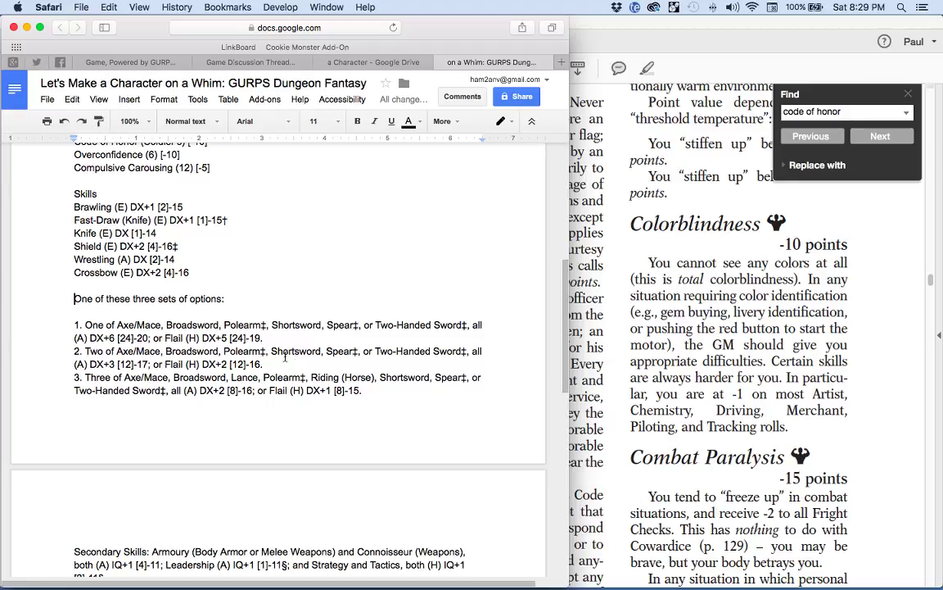
pyautogui.scroll(-5, 276, 358)
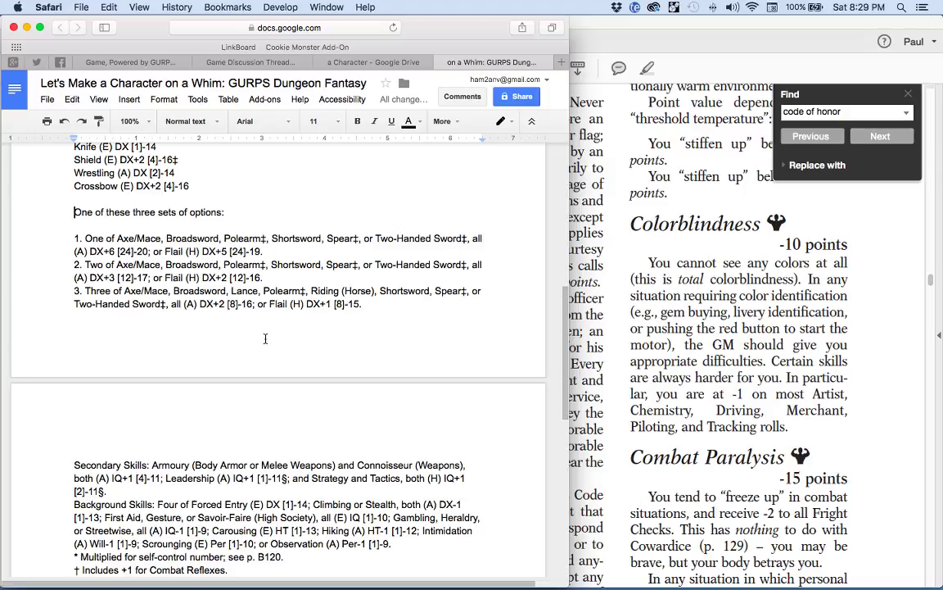
# - Delete the line "One of these three sets of options:" below the Crossbow entry
pyautogui.write('-+')
pyautogui.press('BackSpace')
pyautogui.press('BackSpace')
pyautogui.tripleClick(94, 211)
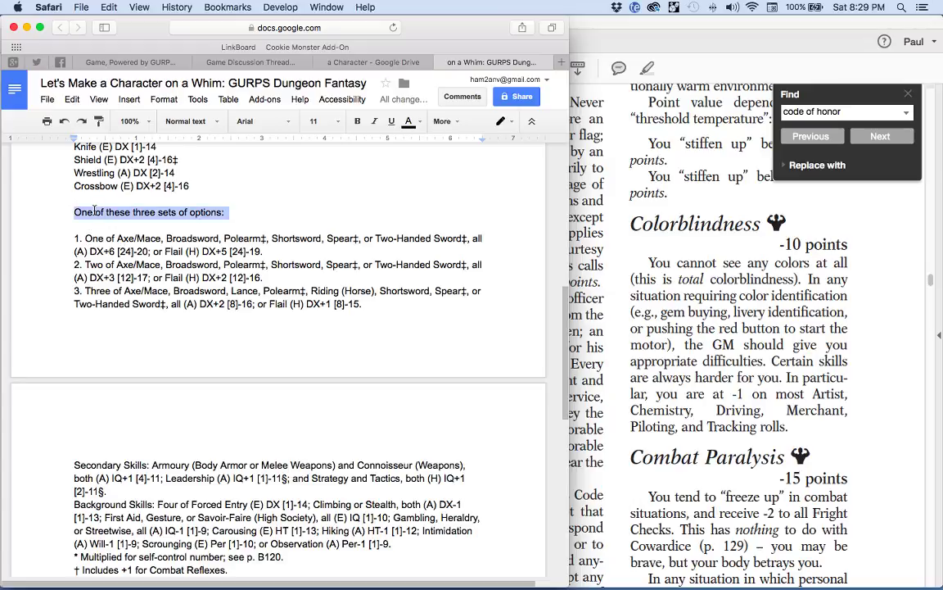
pyautogui.press('BackSpace')
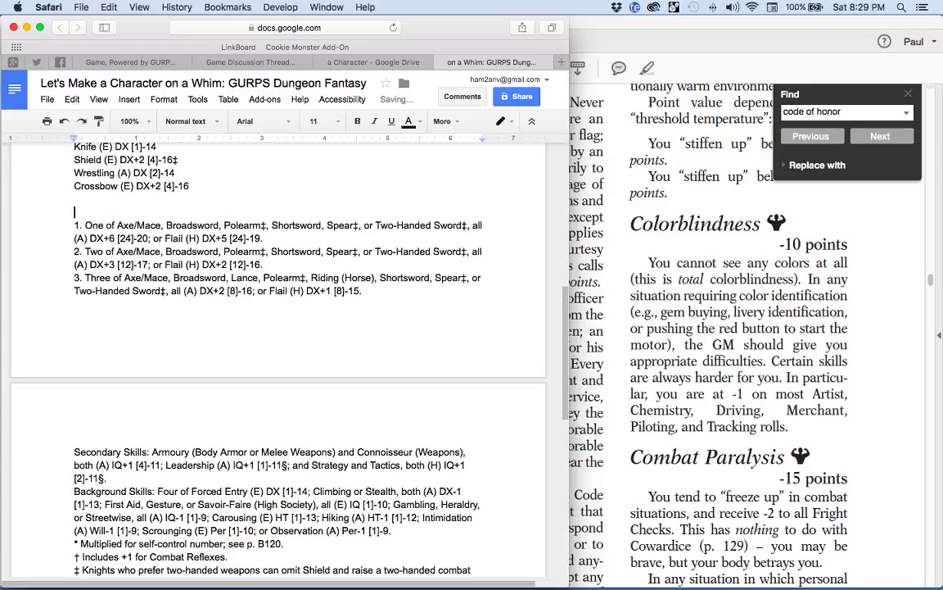
# - Move Axe/Mace and its cost from the first option set to the line below Crossbow as "Axe/Mace (A) DX+6 [24]-20"
pyautogui.tripleClick(122, 224)
pyautogui.doubleClick(124, 224)
pyautogui.moveTo(126, 223); pyautogui.dragTo(75, 199)
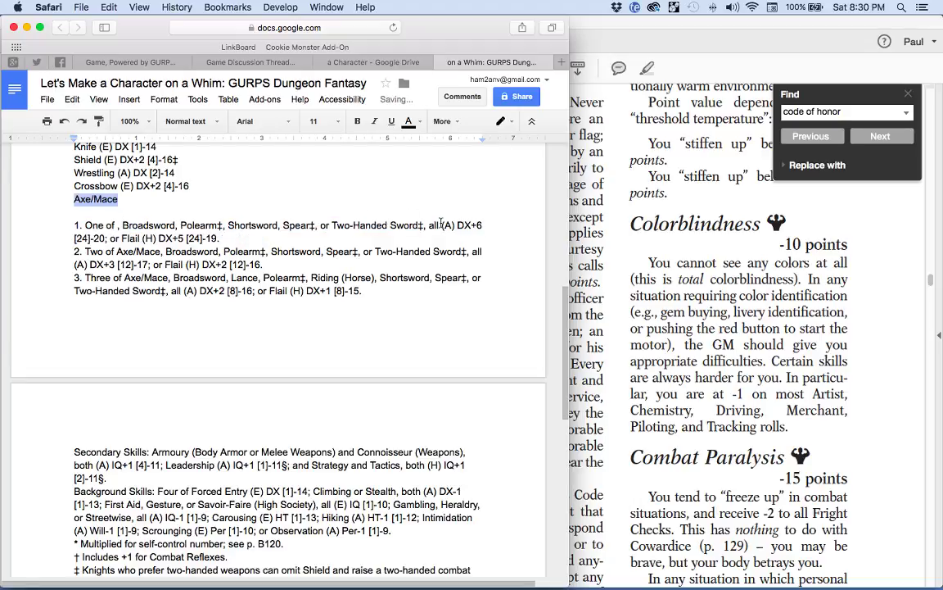
pyautogui.moveTo(441, 225); pyautogui.dragTo(119, 199)
# - Delete the remaining text of the three numbered melee weapon option sets
pyautogui.click(72, 225)
pyautogui.keyDown('shift'); pyautogui.click(370, 292); pyautogui.keyUp('shift')
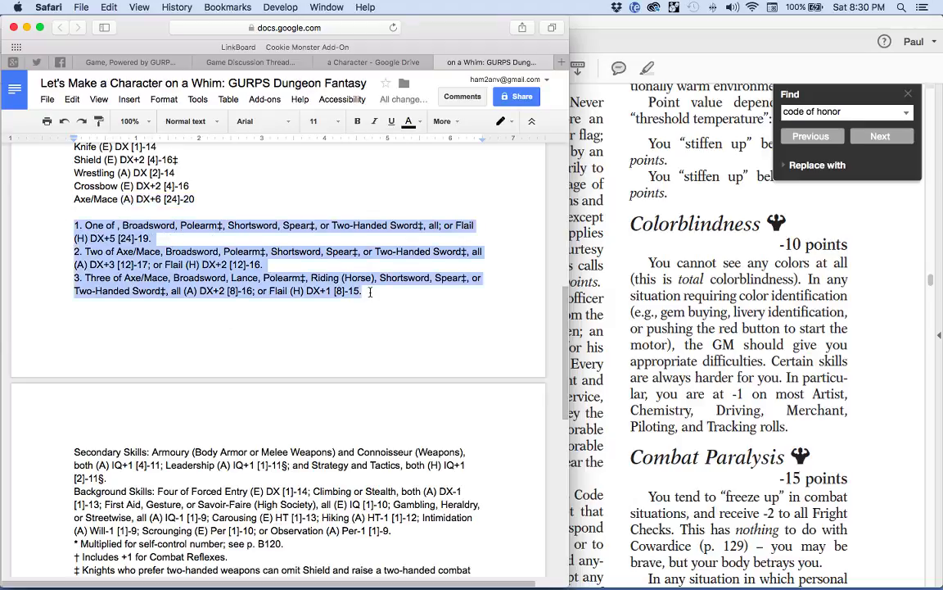
pyautogui.press('BackSpace')
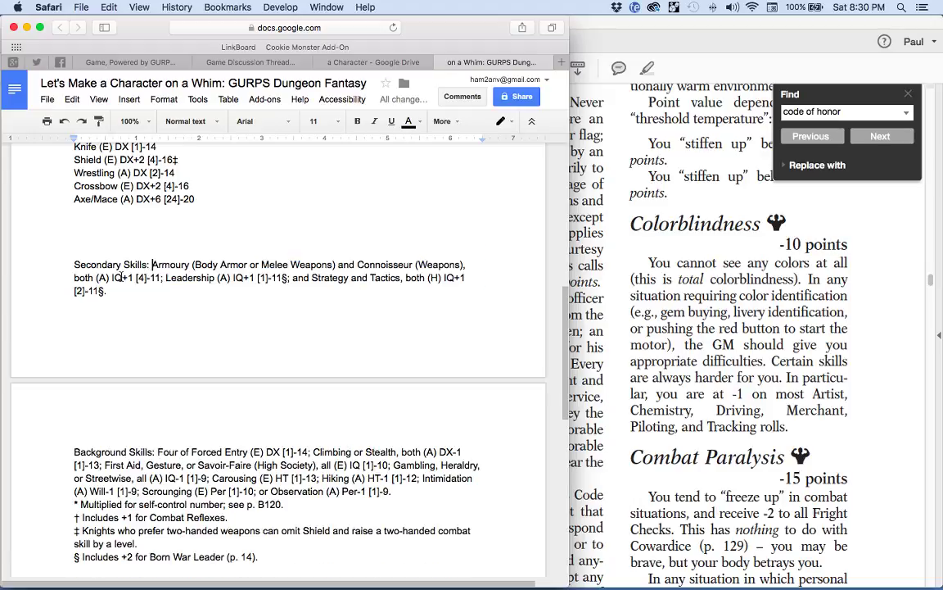
# - Move the secondary skills text below Axe/Mace and reduce its first entry to "Armoury (Melee Weapons)" on its own line
pyautogui.keyDown('shift'); pyautogui.click(104, 289); pyautogui.keyUp('shift')
pyautogui.moveTo(104, 289); pyautogui.dragTo(108, 214)
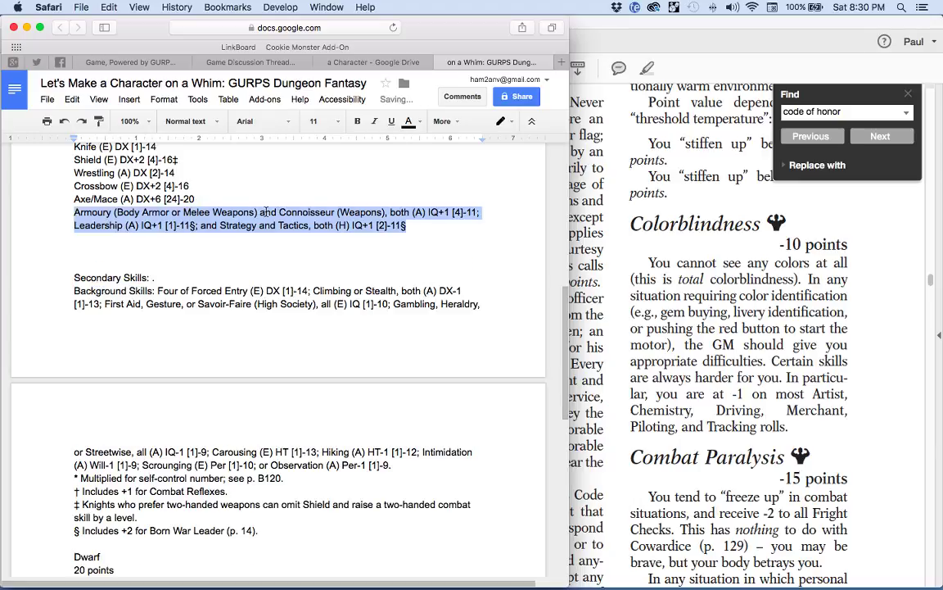
pyautogui.moveTo(258, 212); pyautogui.dragTo(279, 208)
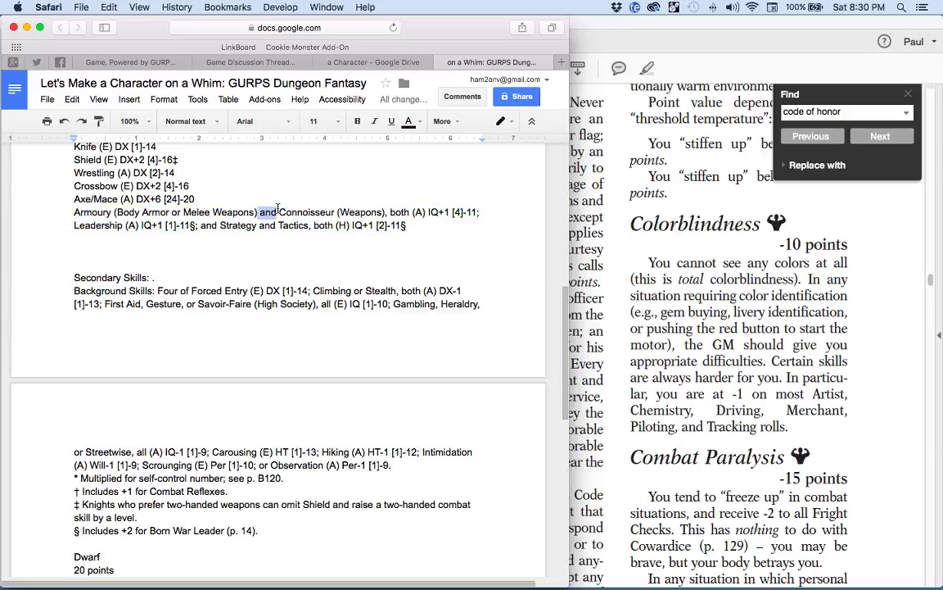
pyautogui.press('BackSpace')
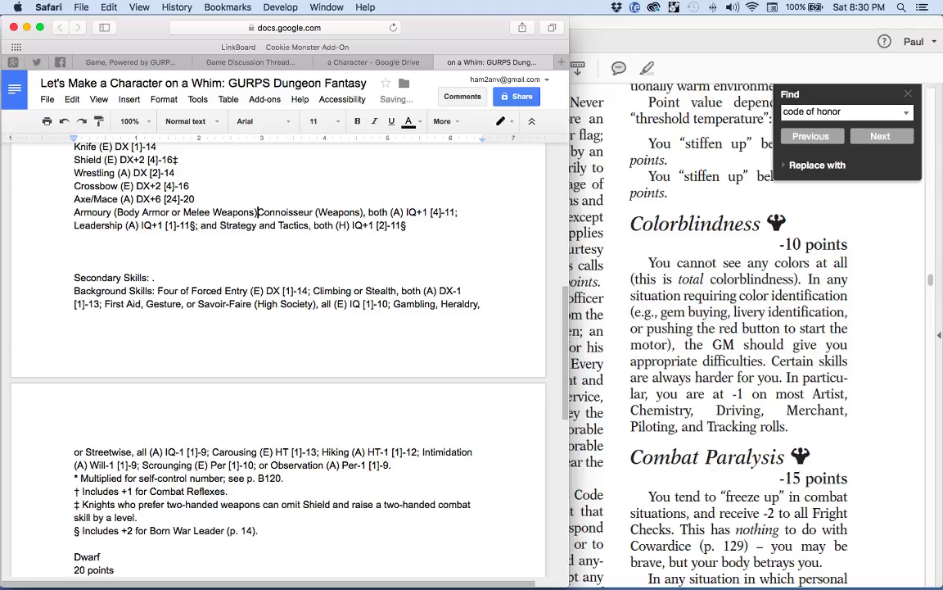
pyautogui.press('Return')
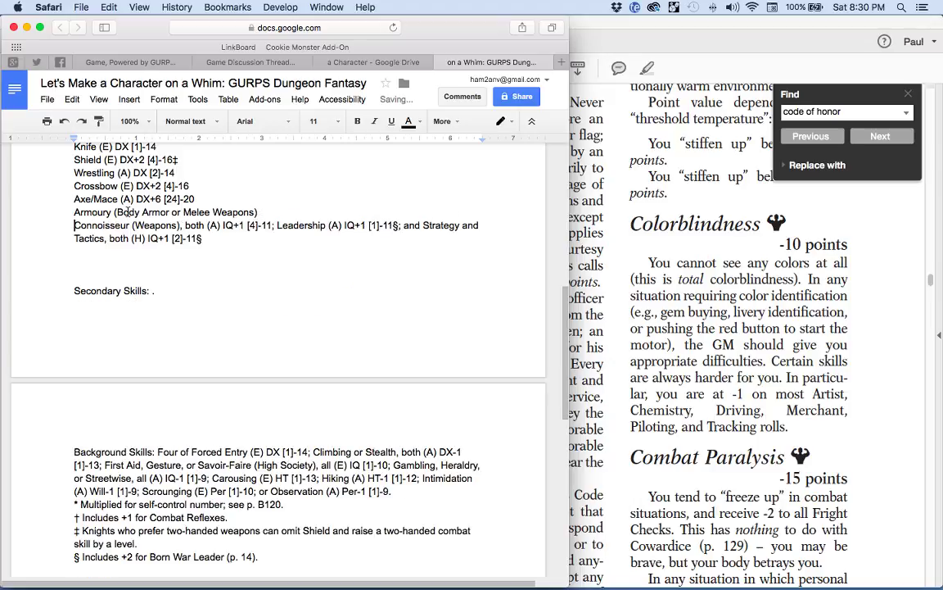
pyautogui.moveTo(117, 213); pyautogui.dragTo(182, 212)
pyautogui.press('BackSpace')
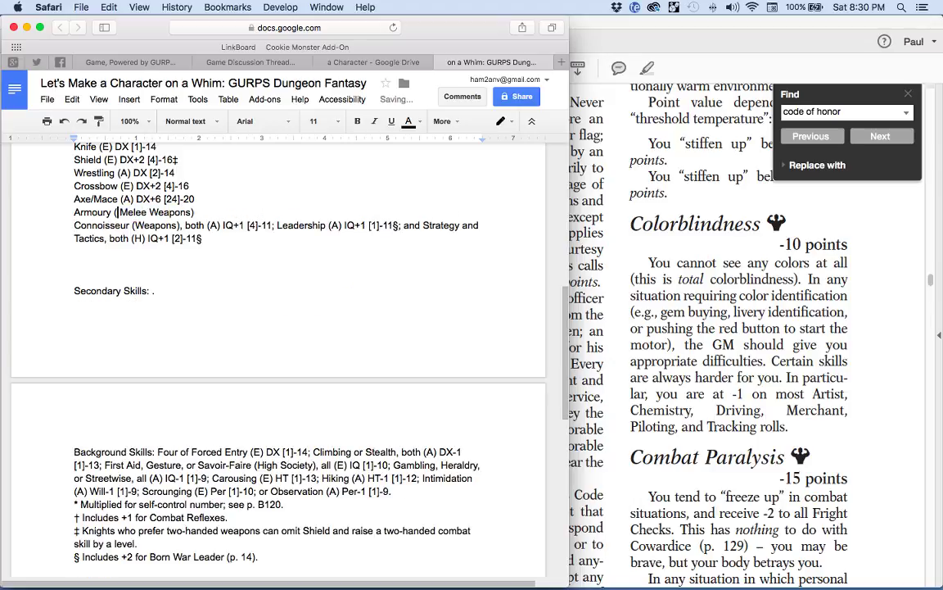
# - Remove "both" from the Connoisseur entry and copy its "(A) IQ+1 [4]-11" cost to the end of the Armoury line
pyautogui.click(129, 226)
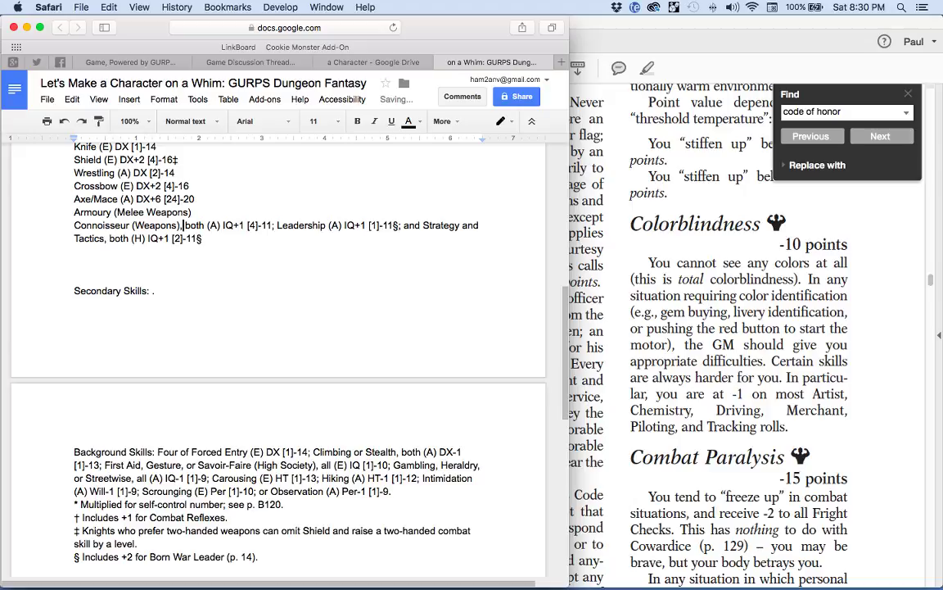
pyautogui.hotkey('shift', 'Right')
pyautogui.hotkey('shift', 'Right')
pyautogui.hotkey('shift', 'Right')
pyautogui.hotkey('shift', 'Right')
pyautogui.hotkey('shift', 'Right')
pyautogui.hotkey('shift', 'Right')
pyautogui.hotkey('shift', 'Right')
pyautogui.press('BackSpace')
pyautogui.hotkey('shift', 'Right')
pyautogui.hotkey('shift', 'Right')
pyautogui.hotkey('shift', 'Right')
pyautogui.hotkey('shift', 'Right')
pyautogui.hotkey('shift', 'Right')
pyautogui.hotkey('shift', 'Right')
pyautogui.hotkey('shift', 'Right')
pyautogui.hotkey('shift', 'Right')
pyautogui.hotkey('shift', 'Right')
pyautogui.hotkey('shift', 'Right')
pyautogui.hotkey('shift', 'Right')
pyautogui.hotkey('shift', 'Right')
pyautogui.hotkey('shift', 'Right')
pyautogui.hotkey('shift', 'Right')
pyautogui.hotkey('shift', 'Right')
pyautogui.hotkey('shift', 'Right')
pyautogui.press('super+c')
pyautogui.press('Up')
pyautogui.press('Right')
pyautogui.press('Right')
pyautogui.press('super+v')
pyautogui.press('Down')
pyautogui.press('Left')
pyautogui.press('Left')
pyautogui.press('Left')
pyautogui.press('Left')
pyautogui.press('Left')
pyautogui.press('Left')
pyautogui.press('Left')
pyautogui.press('Left')
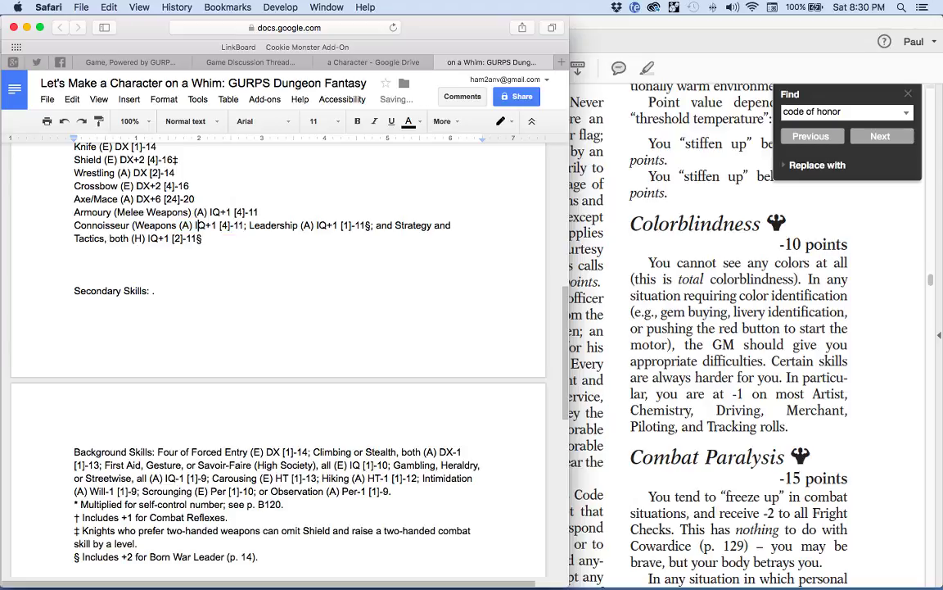
# - Remove the semicolon after the Connoisseur cost and start Leadership on its own line
pyautogui.press('Right')
pyautogui.press('Right')
pyautogui.press('Right')
pyautogui.press('Right')
pyautogui.press('Right')
pyautogui.press('Right')
pyautogui.press('Right')
pyautogui.press('Right')
pyautogui.press('Right')
pyautogui.press('Delete')
pyautogui.press('Delete')
pyautogui.press('Return')
# - End the Leadership entry at "(A) IQ+1 [1]-11§", removing "; and" and starting Strategy on a new line
pyautogui.press('Right')
pyautogui.press('Right')
pyautogui.press('Right')
pyautogui.press('Right')
pyautogui.press('Right')
pyautogui.press('Right')
pyautogui.press('Right')
pyautogui.press('Right')
pyautogui.press('Right')
pyautogui.press('Right')
pyautogui.press('Right')
pyautogui.press('Right')
pyautogui.press('Right')
pyautogui.press('Right')
pyautogui.press('Right')
pyautogui.press('Right')
pyautogui.press('Right')
pyautogui.press('Right')
pyautogui.press('Right')
pyautogui.press('Right')
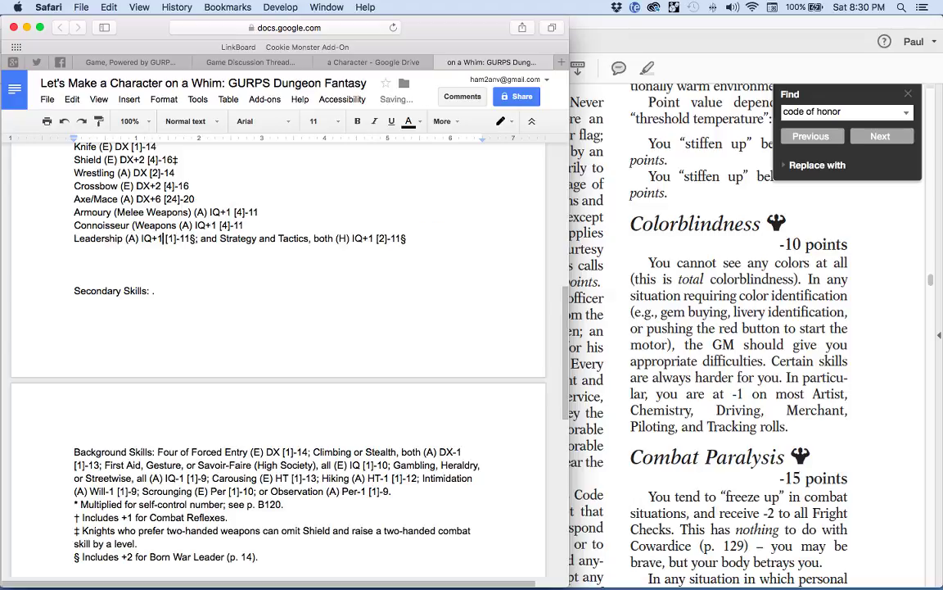
pyautogui.press('Right')
pyautogui.press('Right')
pyautogui.press('Right')
pyautogui.press('Right')
pyautogui.press('Right')
pyautogui.press('Delete')
pyautogui.press('Delete')
pyautogui.press('Delete')
pyautogui.press('Delete')
pyautogui.press('Delete')
pyautogui.press('Delete')
pyautogui.press('Return')
# - Split Strategy and Tactics onto separate lines and remove the "and" and ", both" wording, leaving "Tactics (H) IQ+1 [2]-11§"
pyautogui.press('Right')
pyautogui.press('Right')
pyautogui.press('Right')
pyautogui.press('Right')
pyautogui.press('Right')
pyautogui.press('Right')
pyautogui.press('Right')
pyautogui.press('Right')
pyautogui.press('Right')
pyautogui.hotkey('shift', 'Right')
pyautogui.hotkey('shift', 'Right')
pyautogui.hotkey('shift', 'Right')
pyautogui.press('Return')
pyautogui.press('Delete')
pyautogui.press('Right')
pyautogui.press('Right')
pyautogui.press('Right')
pyautogui.press('Right')
pyautogui.press('Right')
pyautogui.press('Right')
pyautogui.press('Right')
pyautogui.press('Delete')
pyautogui.hotkey('shift', 'Right')
pyautogui.hotkey('shift', 'Right')
pyautogui.hotkey('shift', 'Right')
pyautogui.hotkey('shift', 'Right')
pyautogui.hotkey('shift', 'Right')
pyautogui.hotkey('shift', 'Right')
pyautogui.press('Delete')
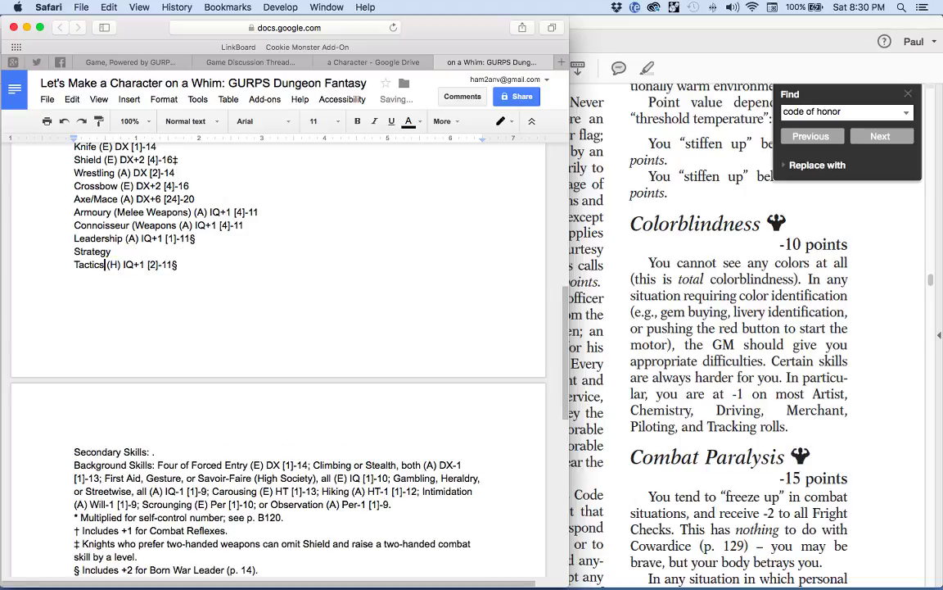
# - Copy the Tactics cost "(H) IQ+1 [2]-11§" to the end of the Strategy line
pyautogui.hotkey('shift', 'End')
pyautogui.press('super+c')
pyautogui.click(112, 252)
pyautogui.press('super+v')
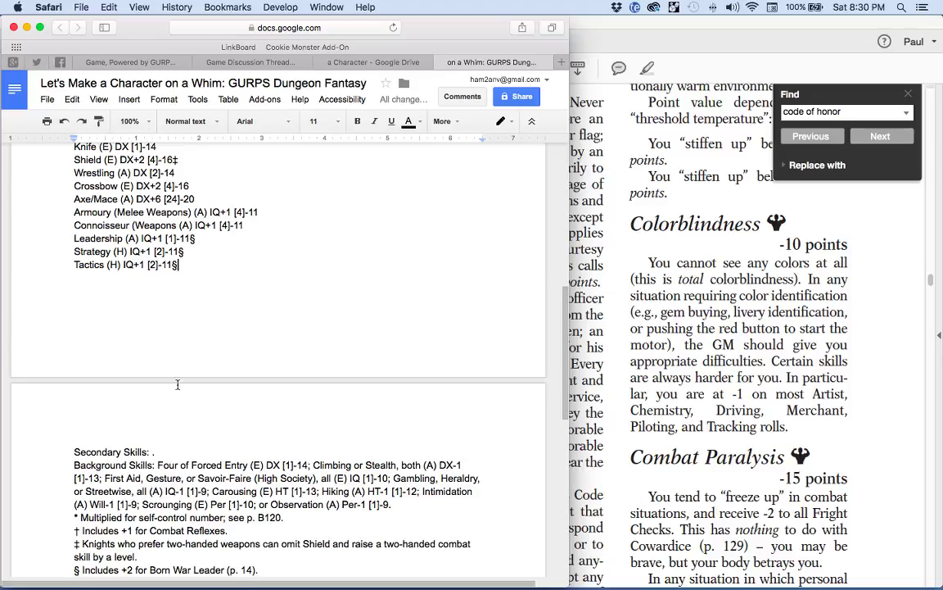
# - Delete the emptied "Secondary Skills:" line above Background Skills
pyautogui.scroll(-1, 158, 360)
pyautogui.doubleClick(128, 438)
pyautogui.tripleClick(128, 438)
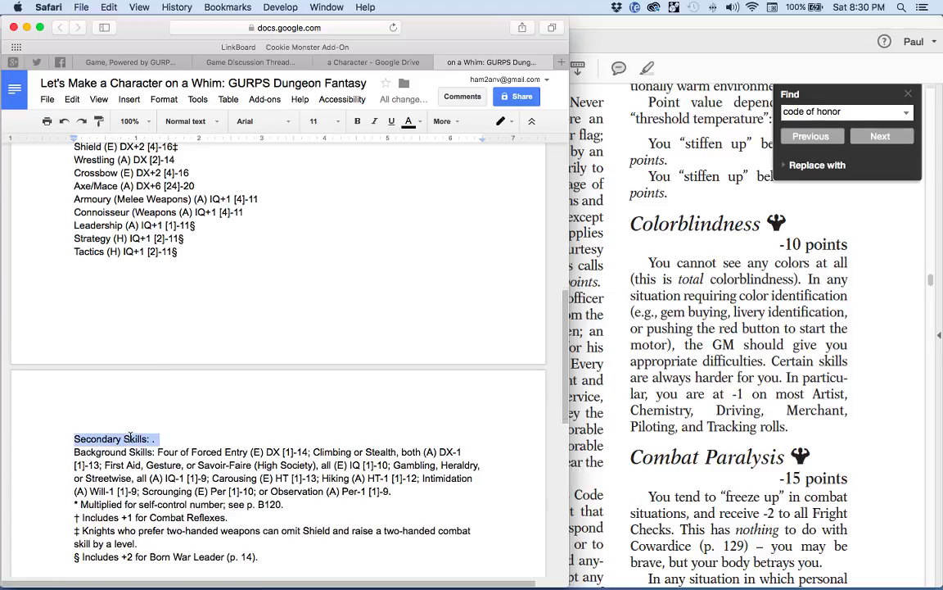
pyautogui.press('BackSpace')
# - Add two line breaks after the Tactics entry to make room for the background skills
pyautogui.scroll(-5, 278, 360)
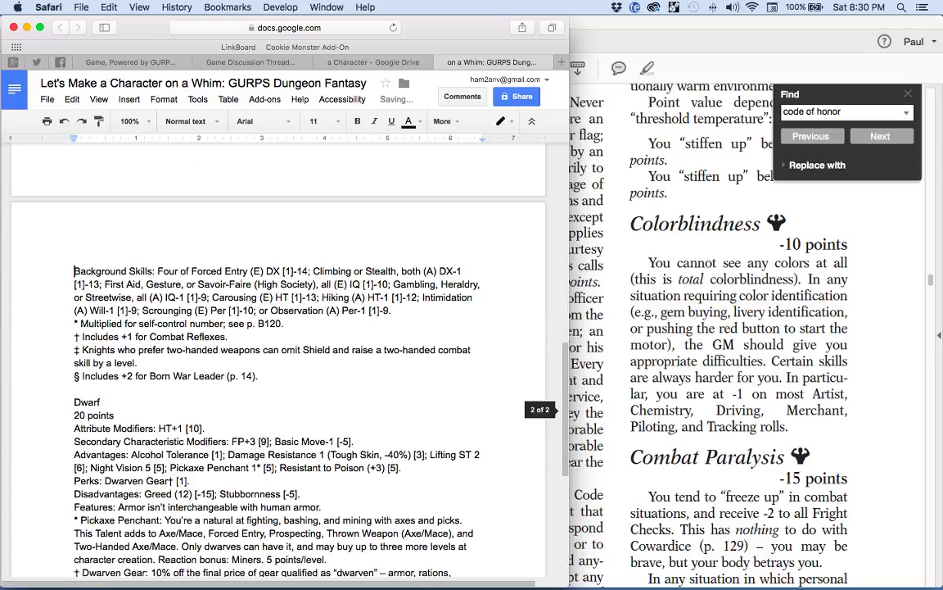
pyautogui.scroll(3, 225, 270)
pyautogui.click(197, 195)
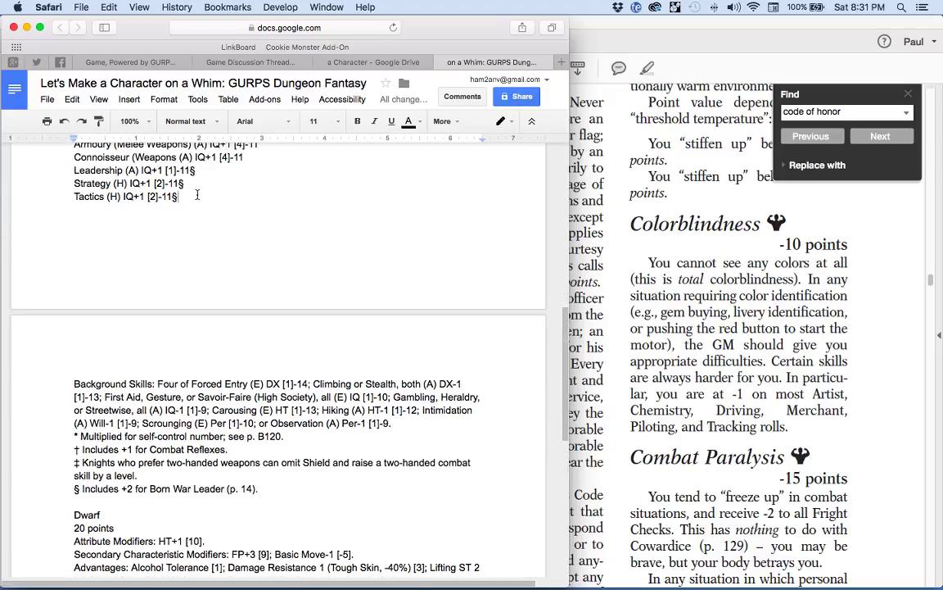
pyautogui.press('Return')
pyautogui.press('Return')
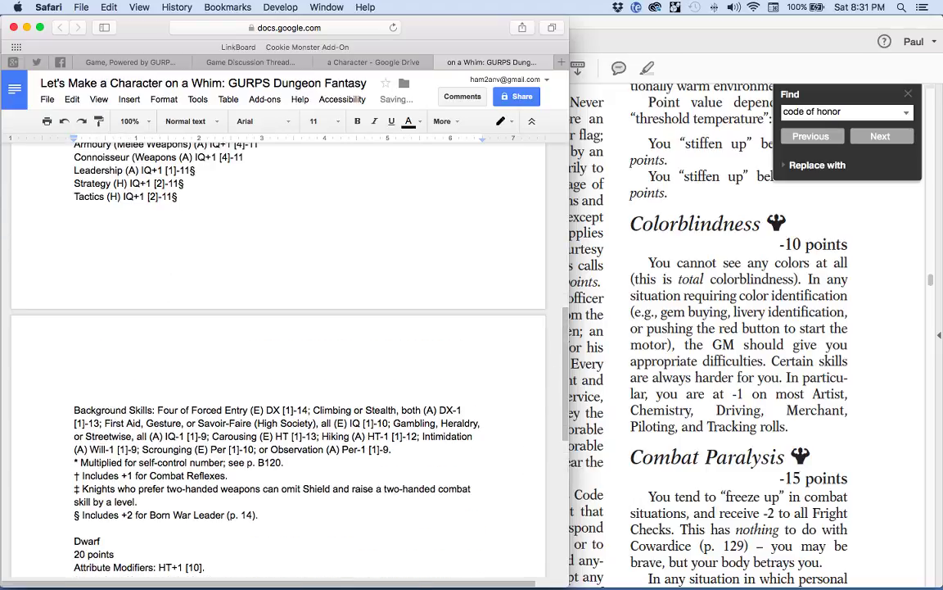
# - Check the skills covered by Pickaxe Penchant and move "Forced Entry (E) DX [1]-14" from Background Skills to its own line below Tactics
pyautogui.scroll(-15, 257, 273)
pyautogui.scroll(4, 259, 291)
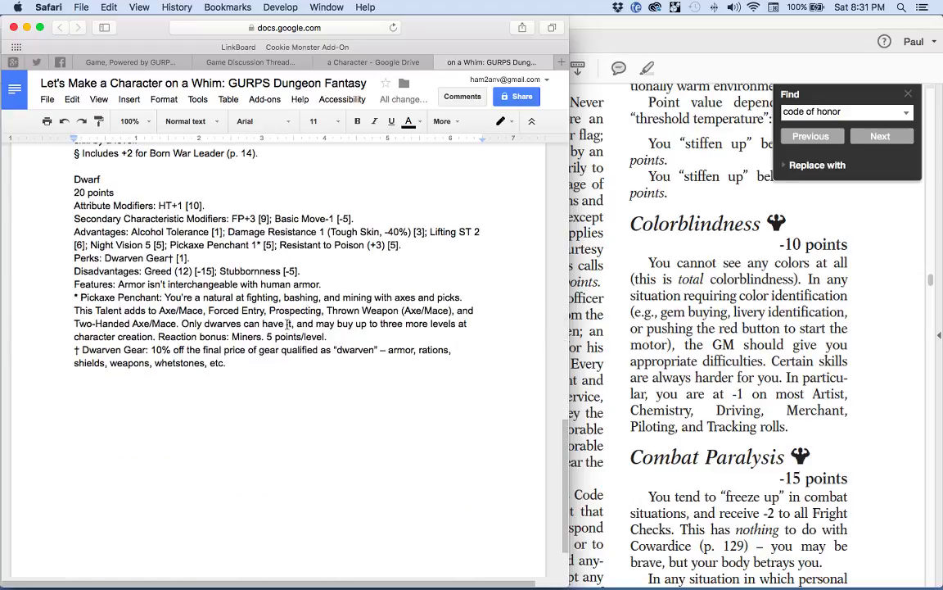
pyautogui.scroll(1, 287, 323)
pyautogui.moveTo(208, 313); pyautogui.dragTo(264, 312)
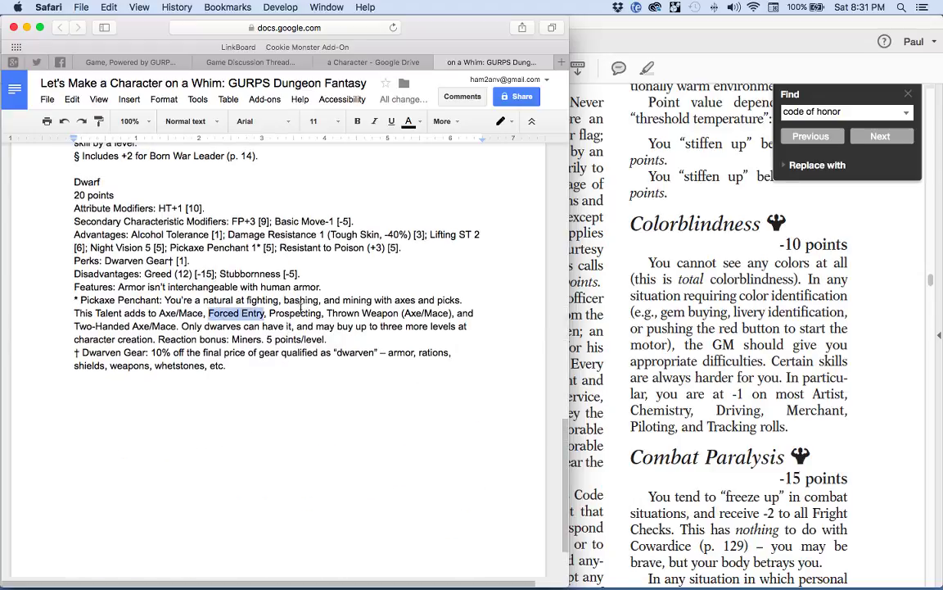
pyautogui.scroll(11, 301, 311)
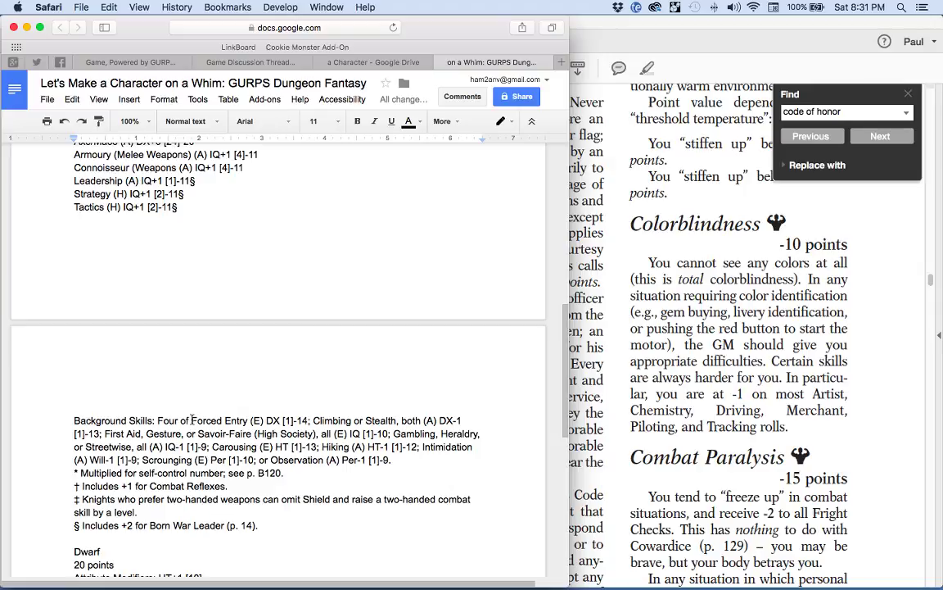
pyautogui.moveTo(192, 419); pyautogui.dragTo(224, 233)
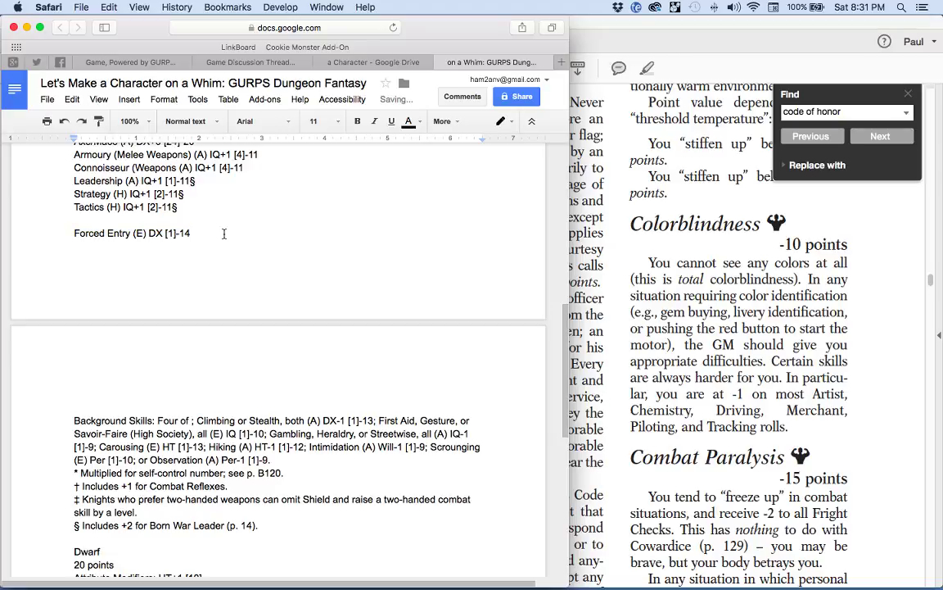
pyautogui.press('Return')
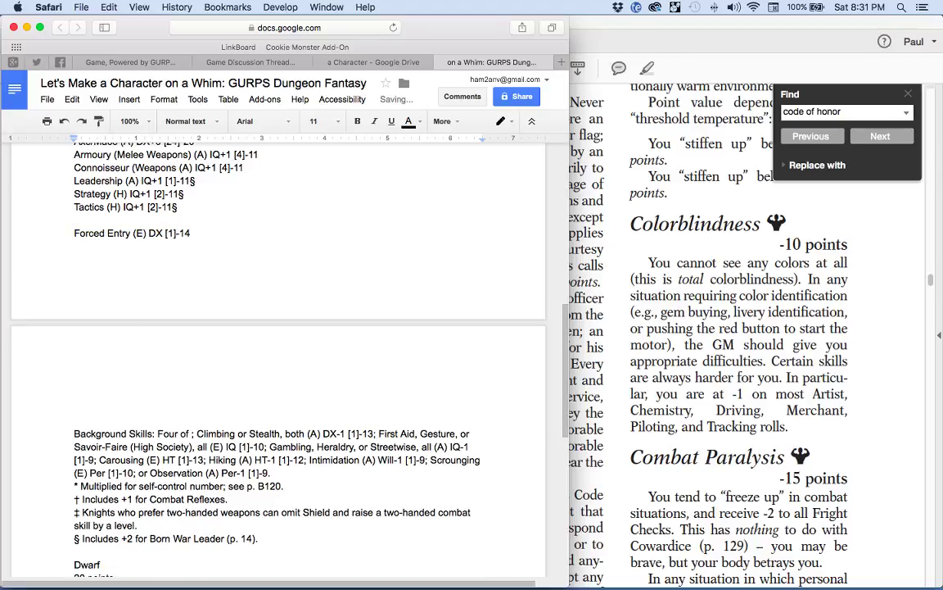
# - Move Stealth and its cost from Background Skills to below Forced Entry as "Stealth (A) DX-1 [1]-13"
pyautogui.doubleClick(254, 433)
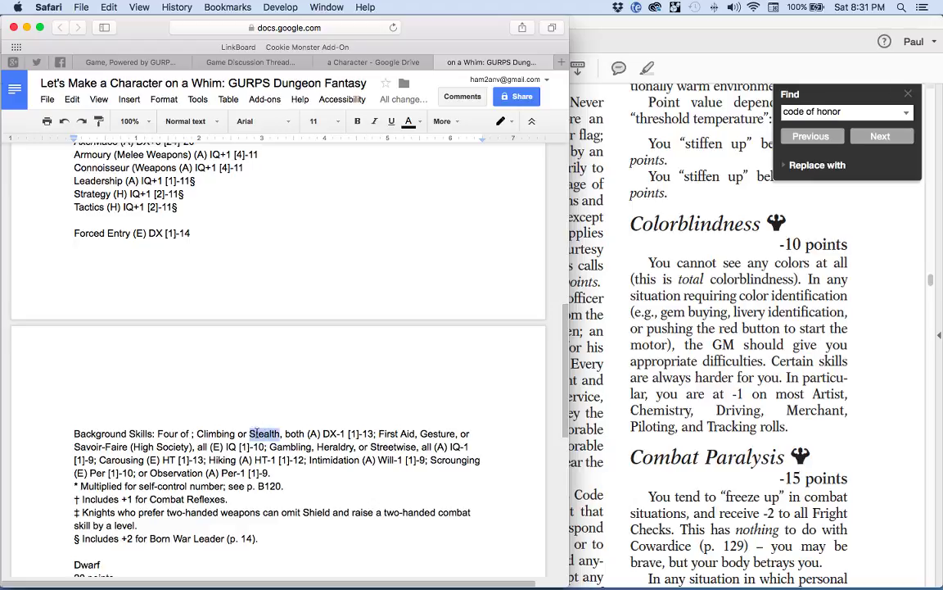
pyautogui.moveTo(260, 433); pyautogui.dragTo(80, 246)
pyautogui.moveTo(272, 433); pyautogui.dragTo(169, 245)
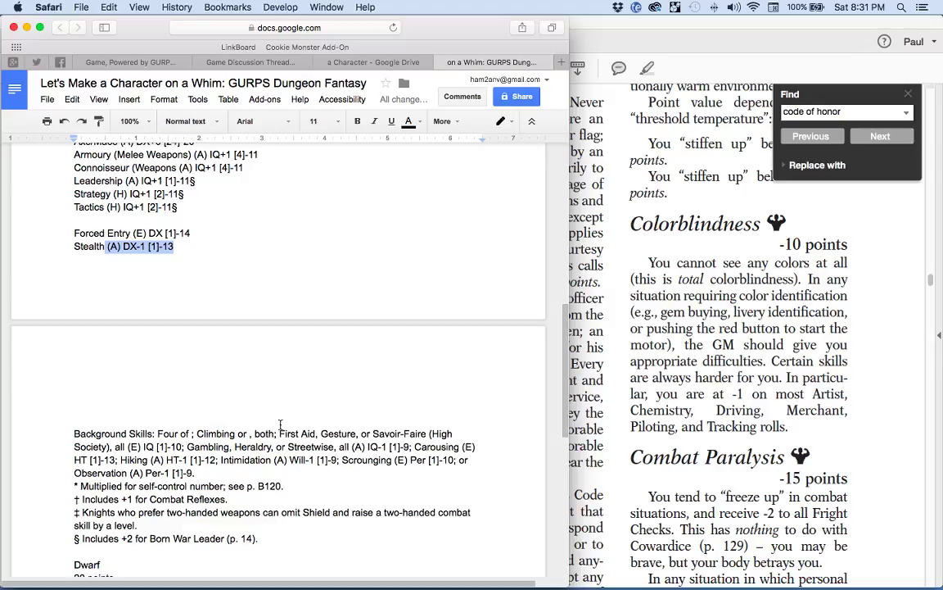
# - Move First Aid from Background Skills to its own line below Stealth and give it the cost "(E) IQ [1]-10"
pyautogui.moveTo(279, 431); pyautogui.dragTo(131, 362)
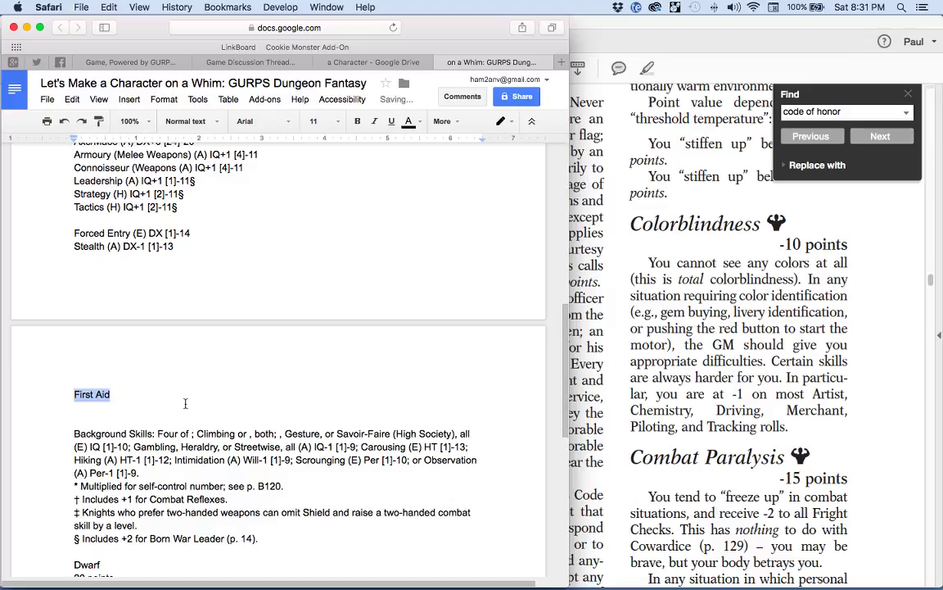
pyautogui.press('super+z')
pyautogui.press('super+shift+z')
pyautogui.click(116, 400)
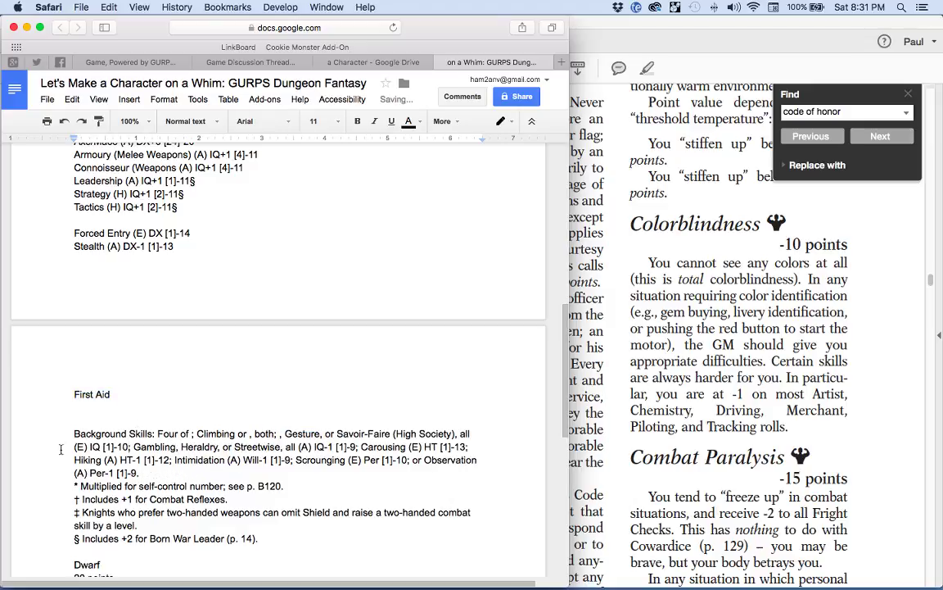
pyautogui.keyDown('shift'); pyautogui.click(472, 432); pyautogui.keyUp('shift')
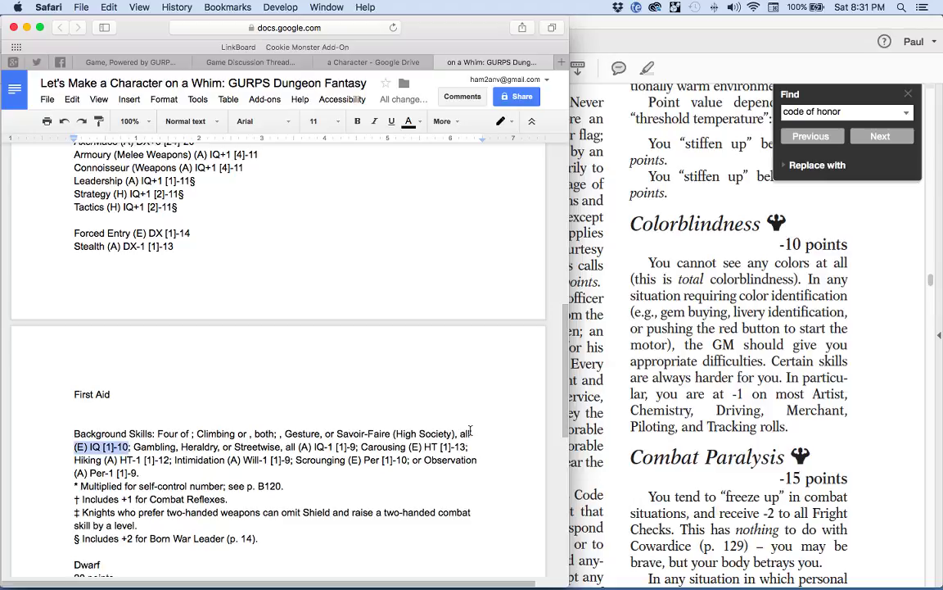
pyautogui.press('super+c')
pyautogui.click(147, 393)
pyautogui.press('super+v')
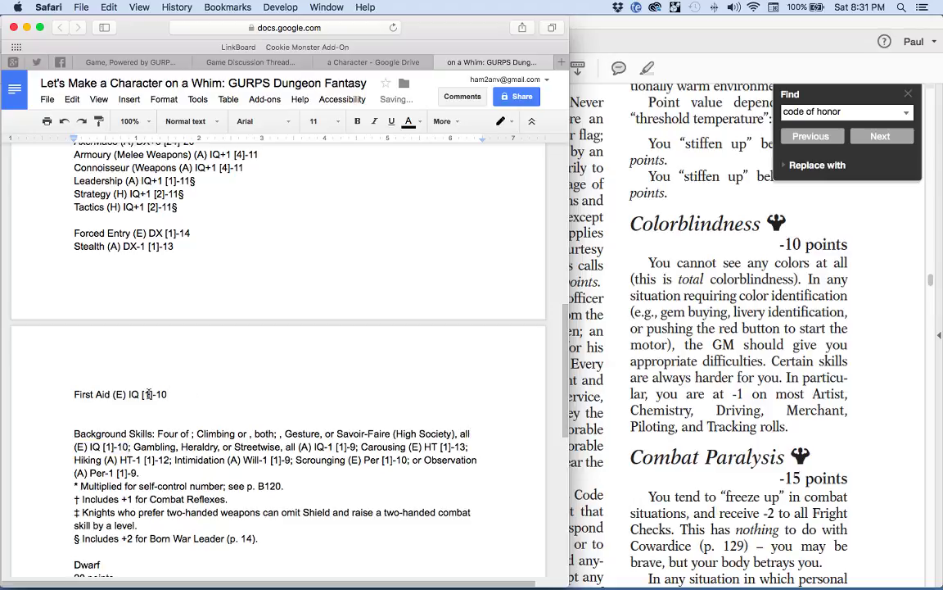
# - Move "Carousing (E) HT [1]-13" from Background Skills to a new line below First Aid
pyautogui.press('Return')
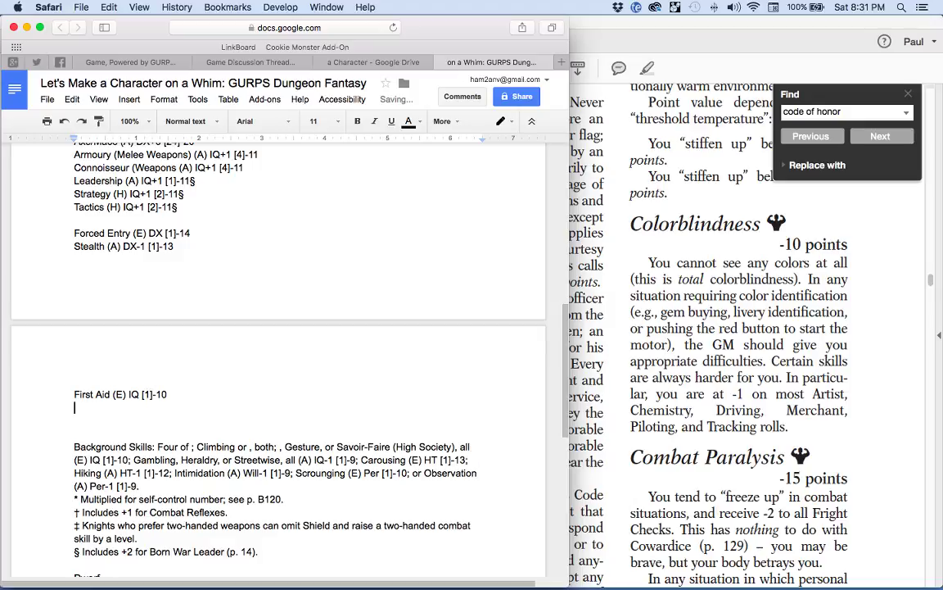
pyautogui.click(362, 459)
pyautogui.keyDown('shift'); pyautogui.click(462, 459); pyautogui.keyUp('shift')
pyautogui.moveTo(393, 460); pyautogui.dragTo(185, 404)
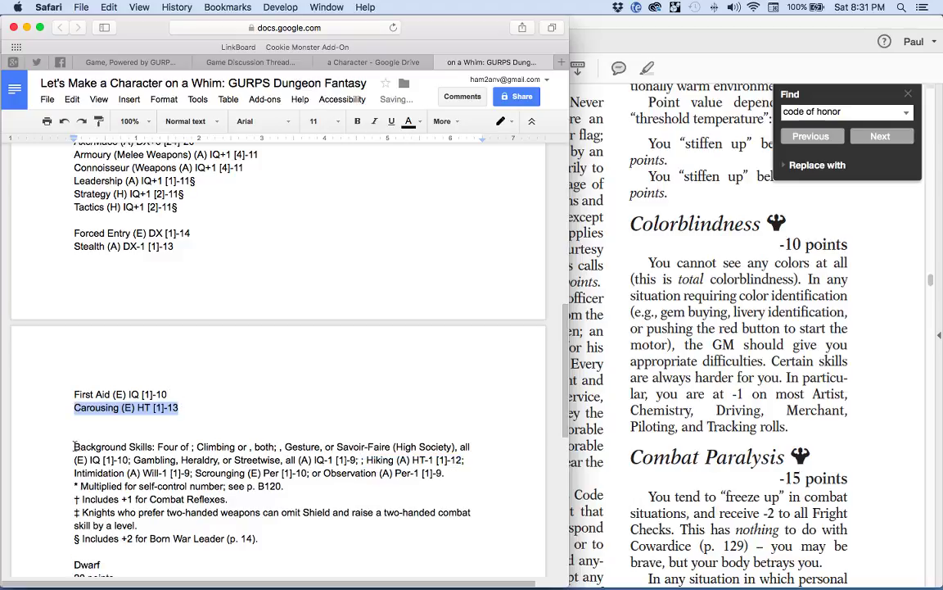
# - Delete the leftover Background Skills paragraph together with the self-control number (*) and two-handed weapon (‡) footnotes
pyautogui.moveTo(73, 446); pyautogui.dragTo(303, 484)
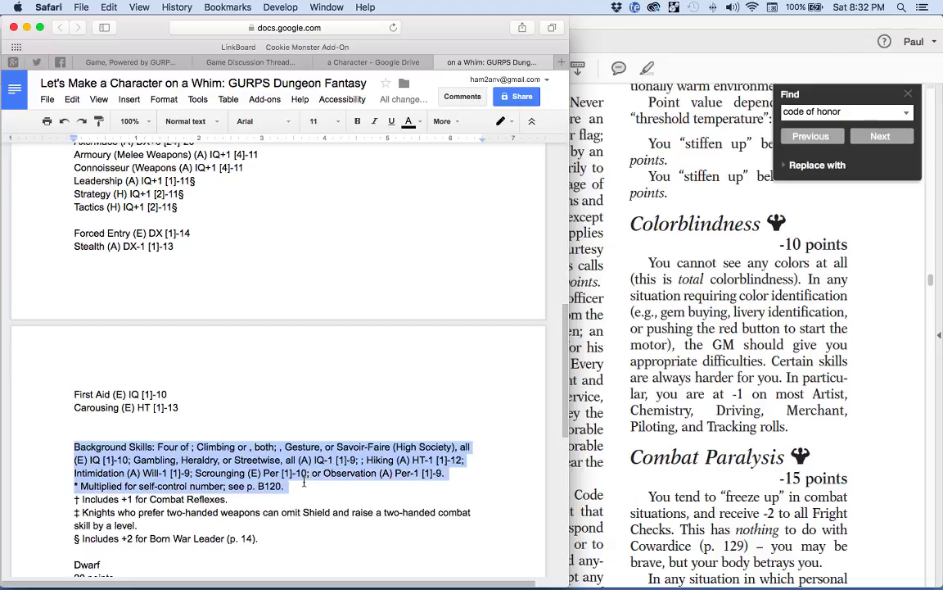
pyautogui.press('BackSpace')
pyautogui.tripleClick(271, 460)
pyautogui.press('BackSpace')
# - Remove the ‡ marker from the end of the Shield skill entry
pyautogui.scroll(5, 212, 402)
pyautogui.click(212, 403)
pyautogui.press('BackSpace')
pyautogui.scroll(-1, 219, 399)
pyautogui.scroll(-8, 220, 400)
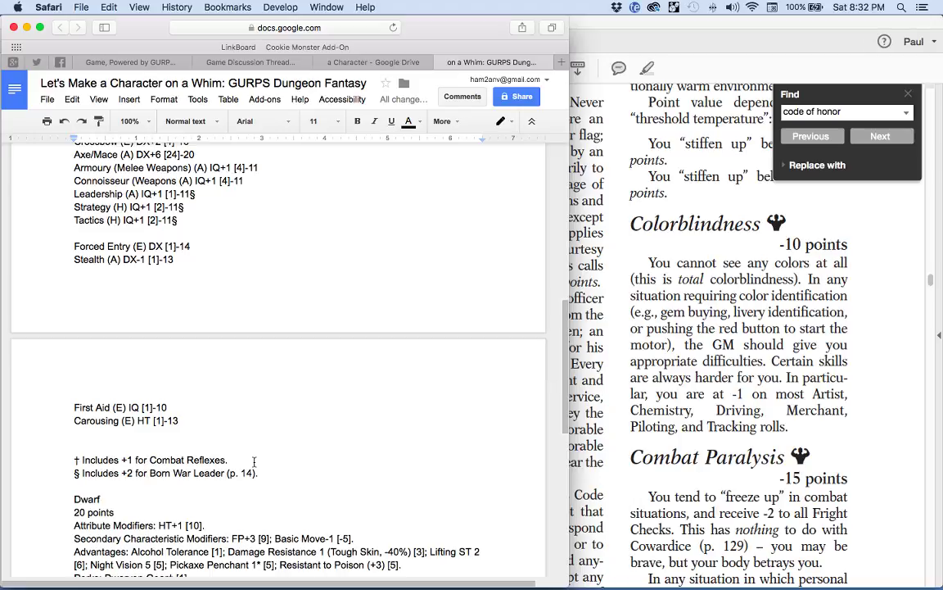
pyautogui.press('super+z')
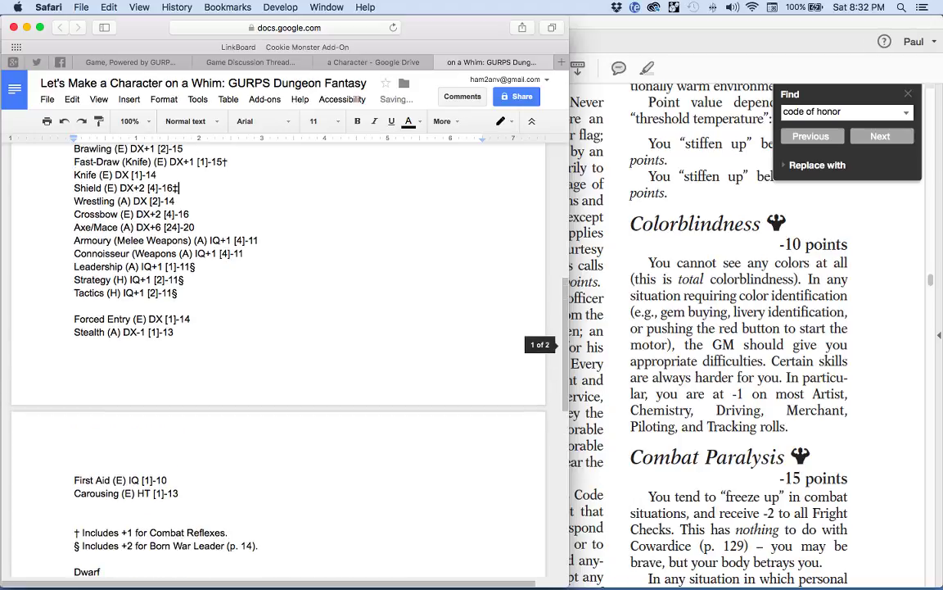
pyautogui.press('super+z')
# - Add the footnote "‡ Includes +1 for Pickaxe Penchant." below the Combat Reflexes footnote
pyautogui.scroll(-2, 183, 447)
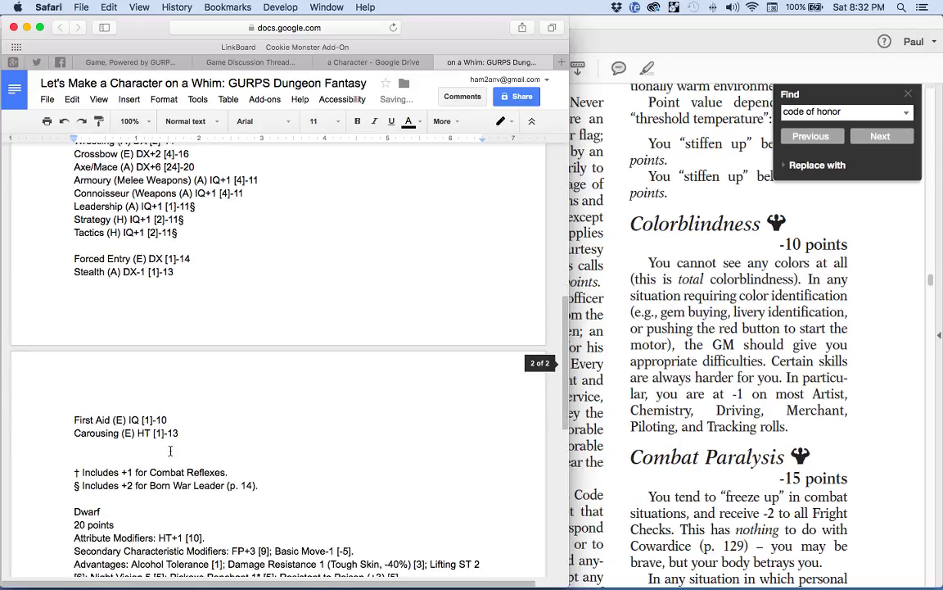
pyautogui.click(229, 473)
pyautogui.press('Return')
pyautogui.write('‡ Includes')
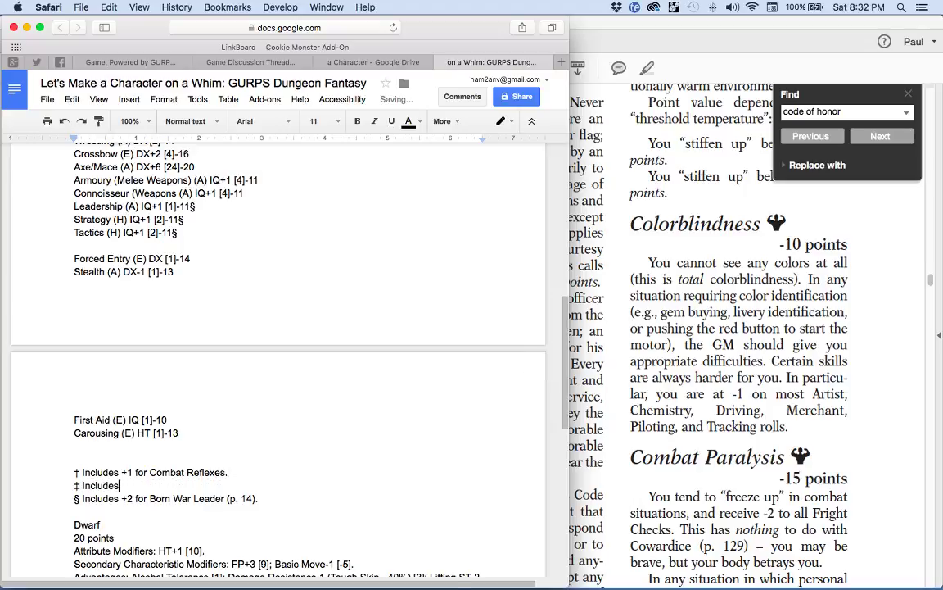
pyautogui.write(' +1 for Pickaxe Penchant')
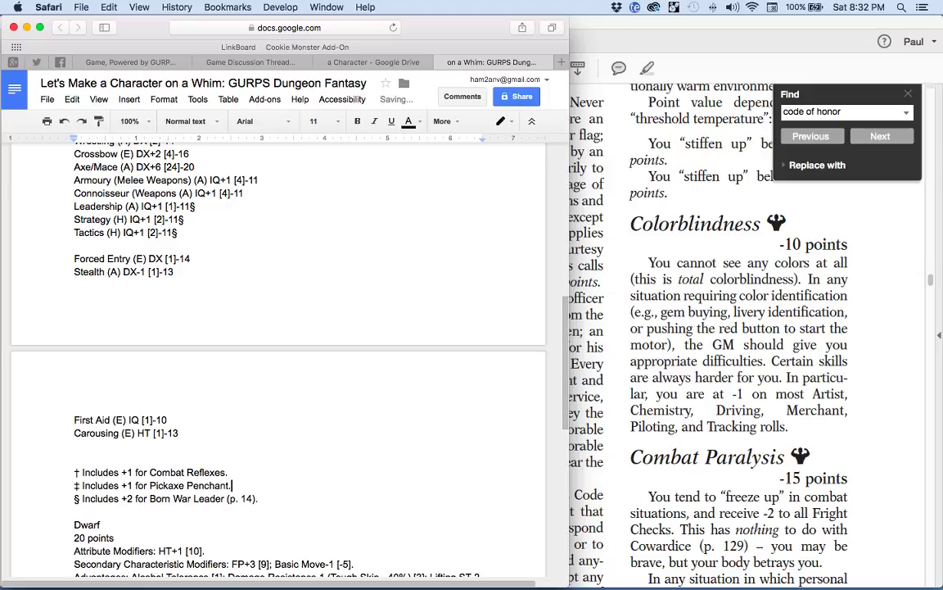
pyautogui.write('.')
# - Check the Pickaxe Penchant description and mark the Axe/Mace skill entry with ‡
pyautogui.scroll(-5, 278, 360)
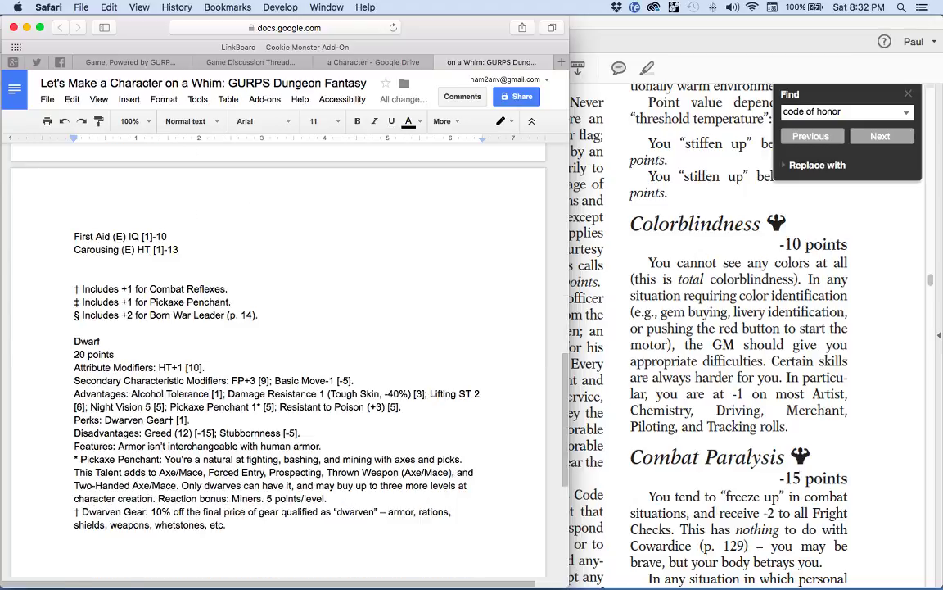
pyautogui.scroll(7, 175, 421)
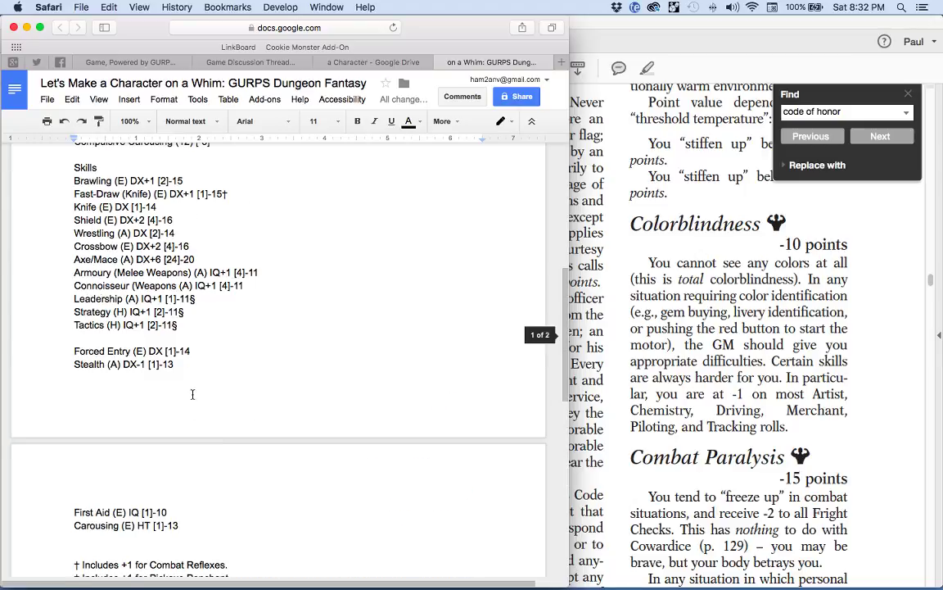
pyautogui.click(197, 257)
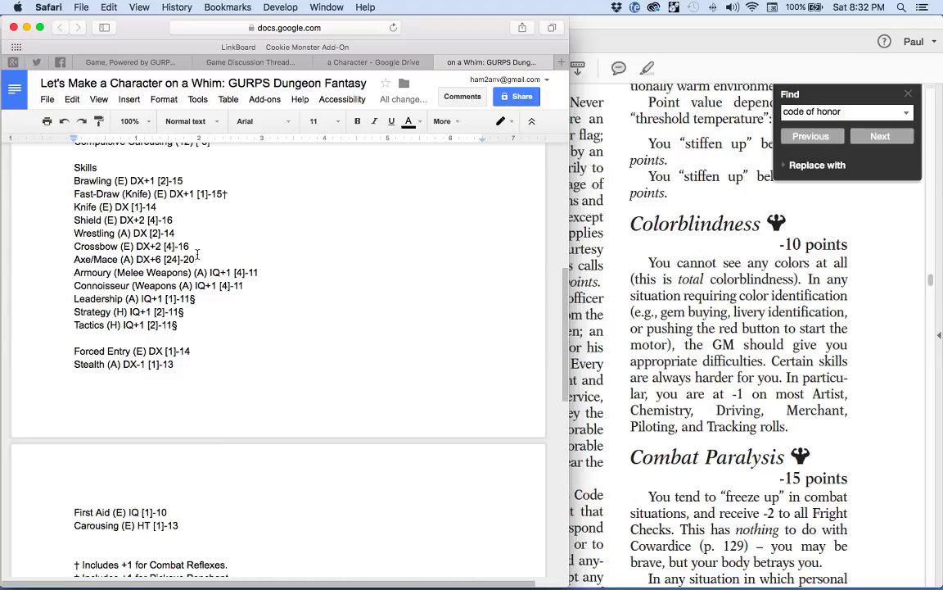
pyautogui.write('‡')
# - Raise the Axe/Mace skill to DX+7 with a level of 21
pyautogui.scroll(6, 197, 257)
pyautogui.scroll(-12, 204, 300)
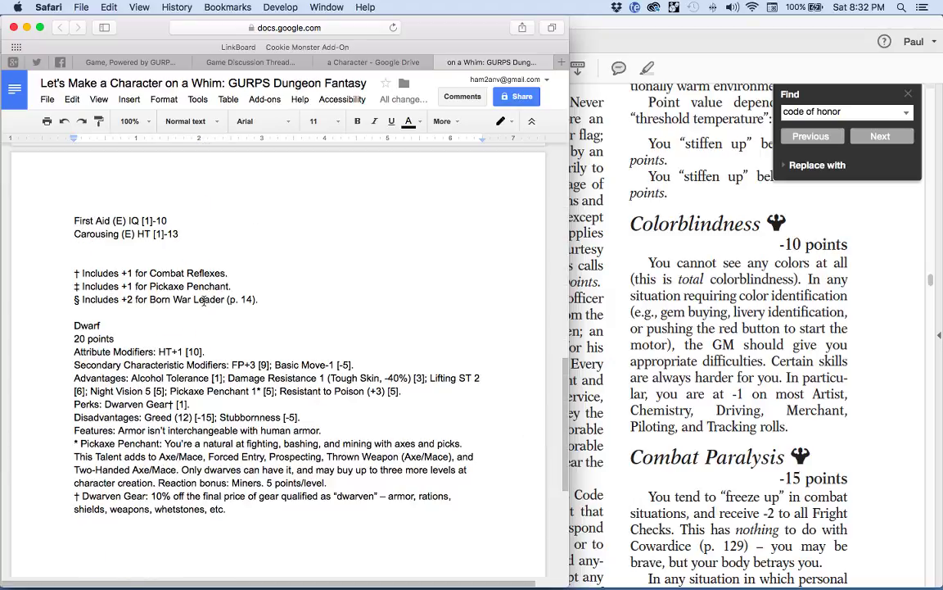
pyautogui.scroll(8, 204, 300)
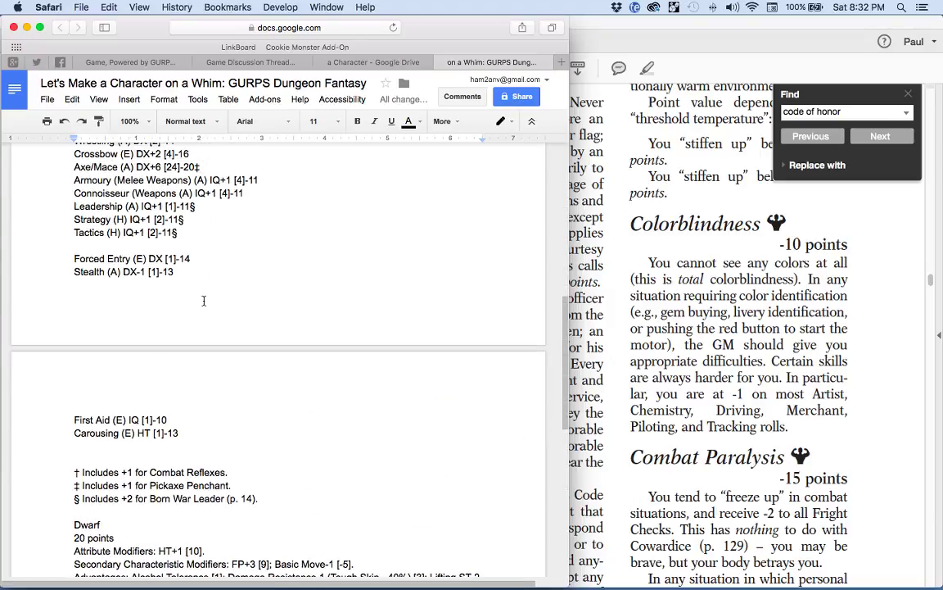
pyautogui.click(192, 290)
pyautogui.press('BackSpace')
pyautogui.write('1')
pyautogui.click(161, 291)
pyautogui.press('BackSpace')
pyautogui.write('7')
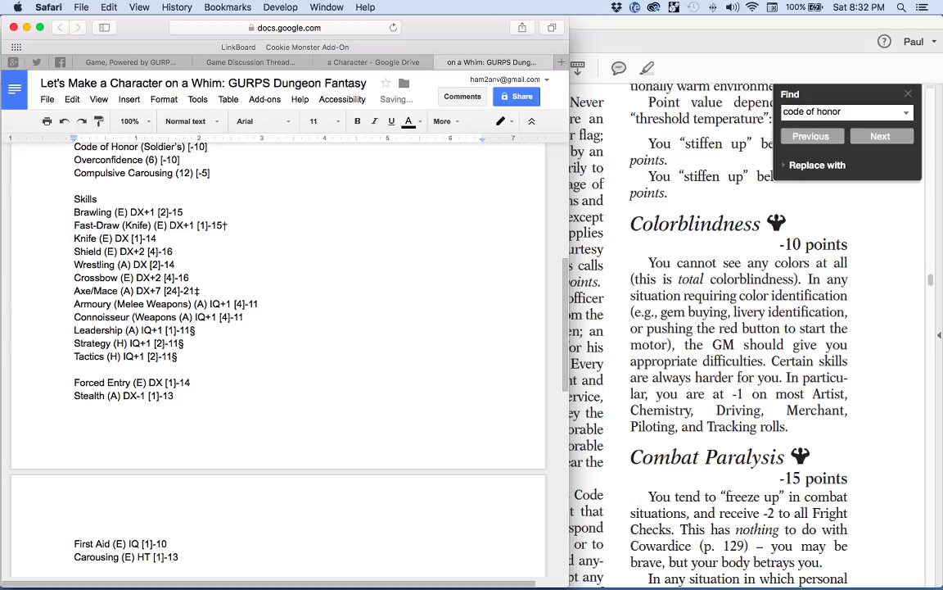
# - Mark Forced Entry with ‡ and raise it to DX+1 with a level of 15
pyautogui.scroll(-5, 217, 318)
pyautogui.click(199, 212)
pyautogui.write('‡')
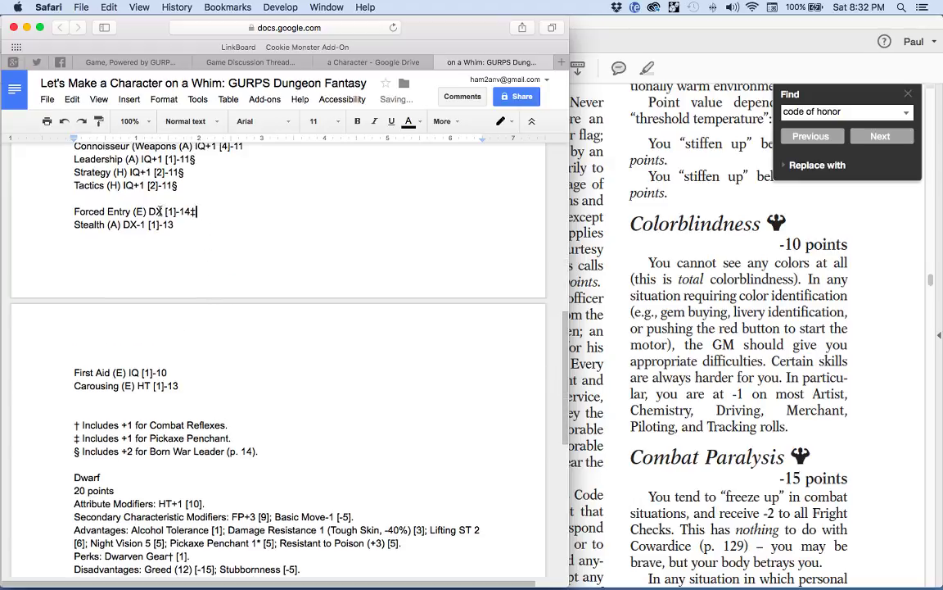
pyautogui.click(166, 211)
pyautogui.write('+1')
pyautogui.click(203, 212)
pyautogui.press('BackSpace')
pyautogui.write('5')
# - Delete the blank line between the Tactics and Forced Entry skill entries
pyautogui.scroll(-2, 166, 212)
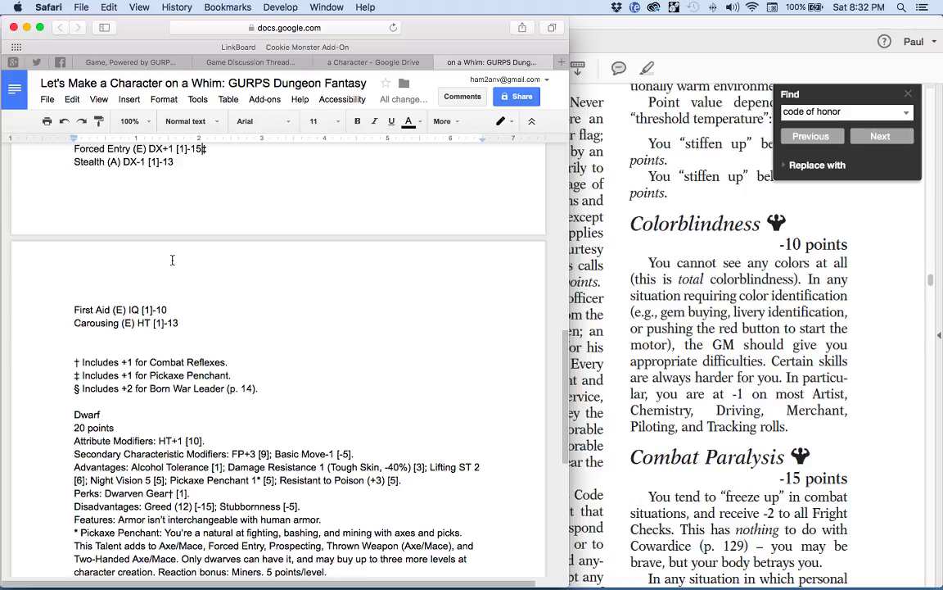
pyautogui.scroll(8, 172, 259)
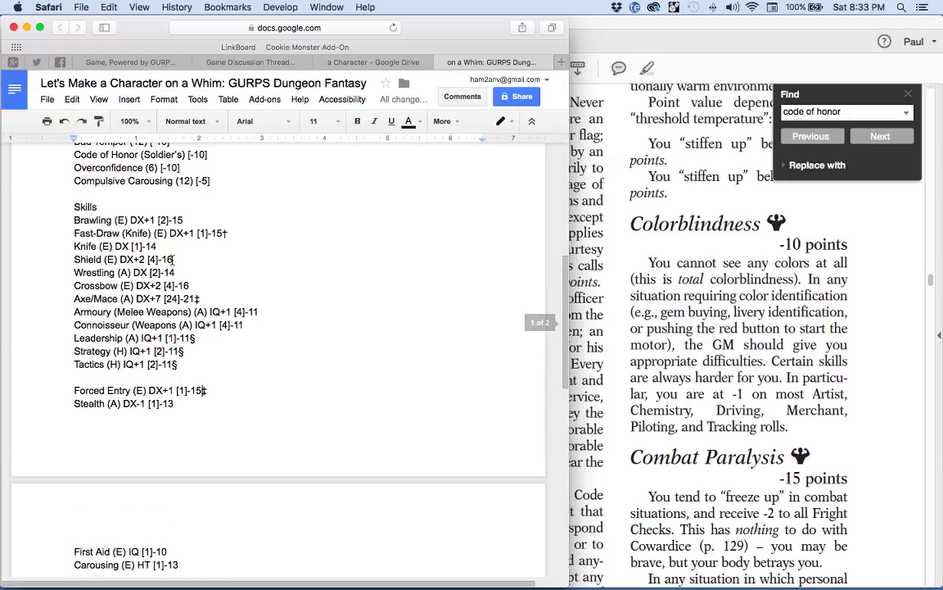
pyautogui.click(157, 376)
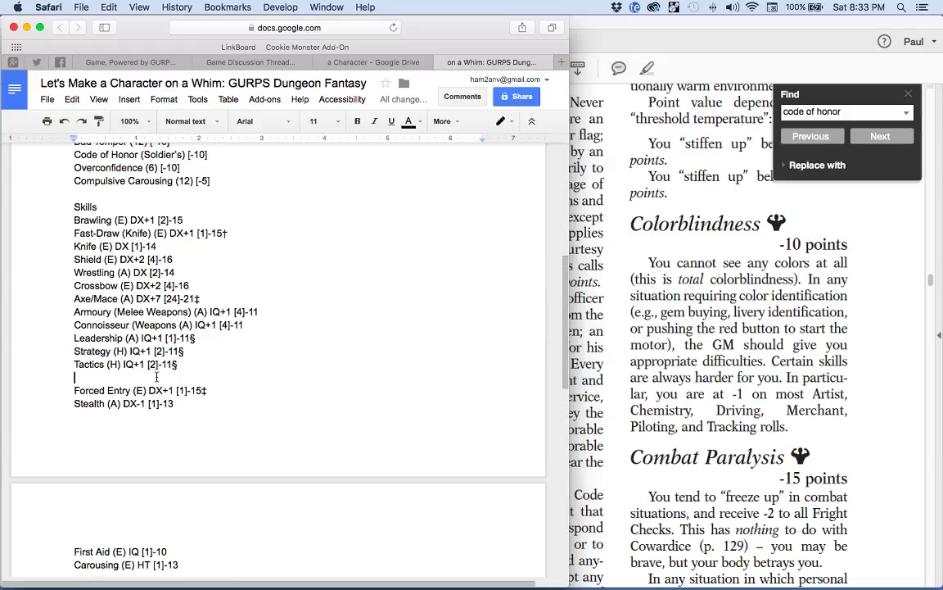
pyautogui.press('BackSpace')
# - Review the character sheet, switch to Acrobat Pro and look up the starting money rules in the Gear chapter of 1 Adventurers.pdf
pyautogui.scroll(-10, 279, 361)
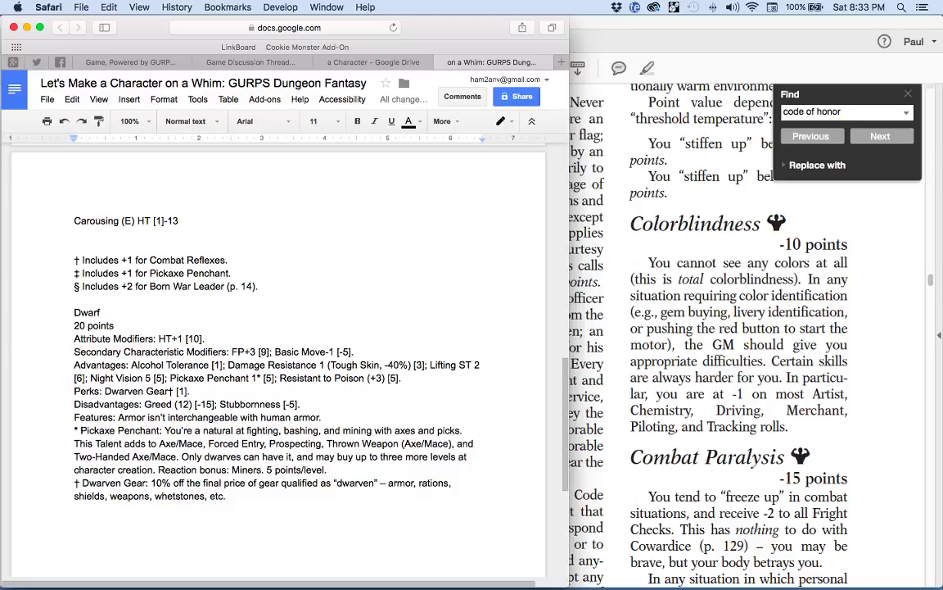
pyautogui.scroll(8, 278, 360)
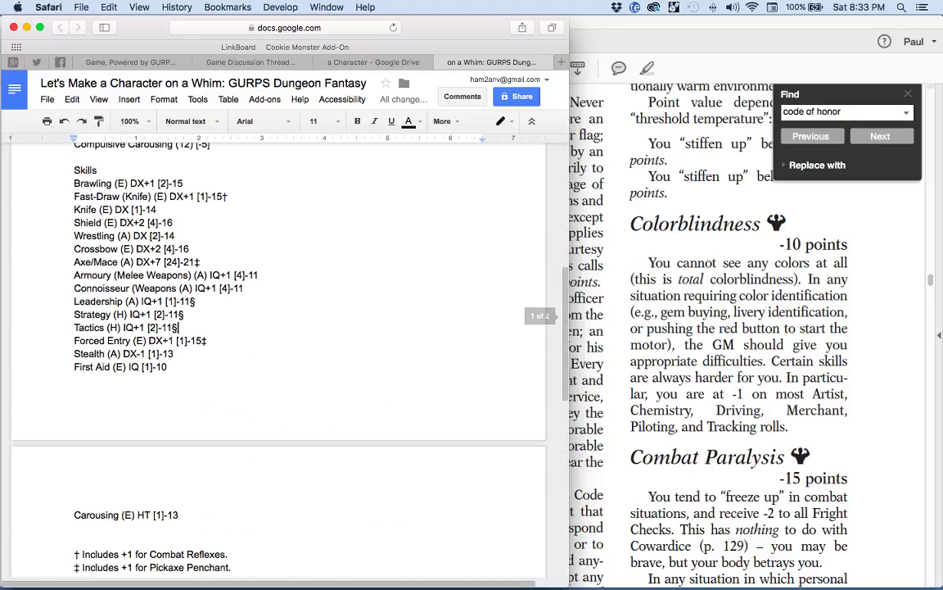
pyautogui.scroll(6, 278, 360)
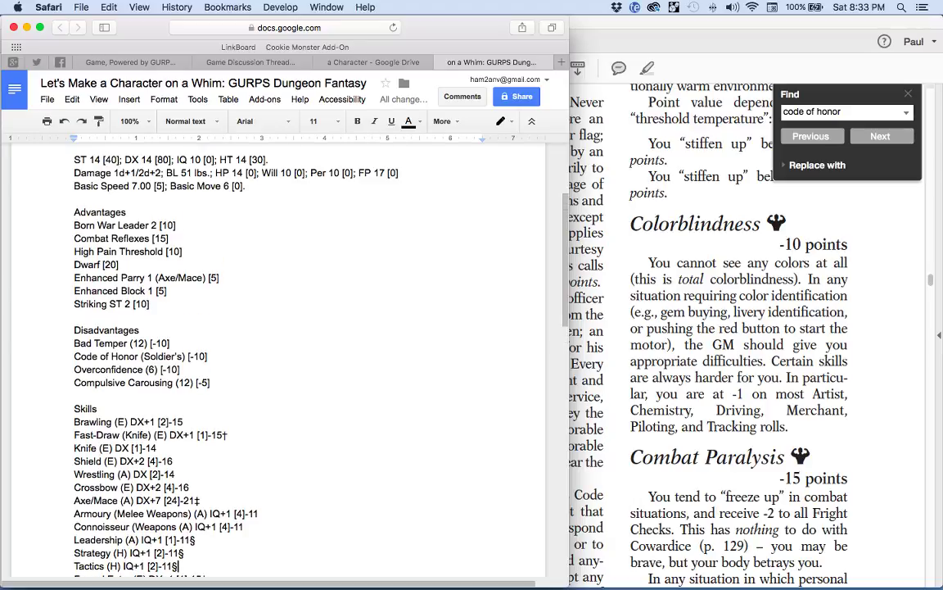
pyautogui.press('super+Tab')
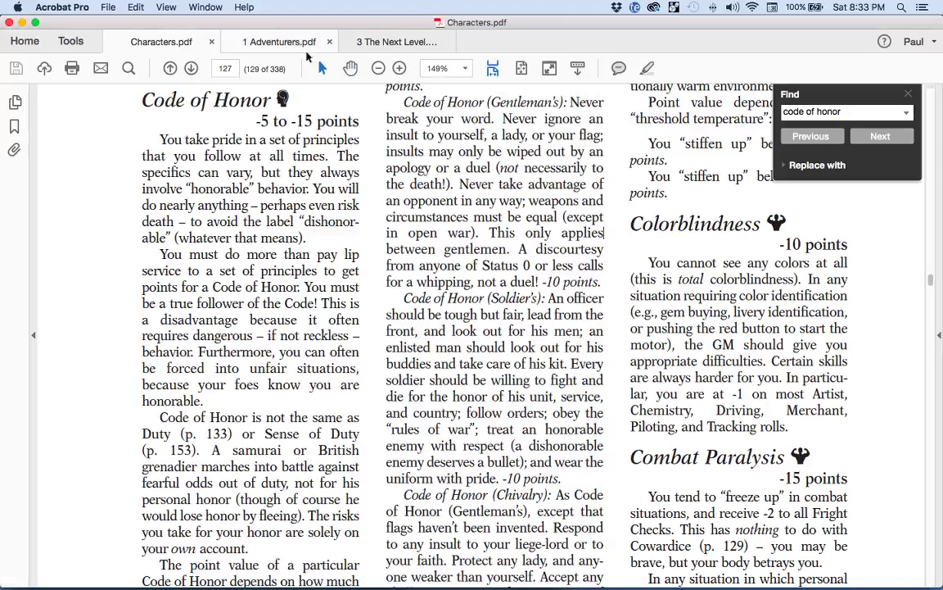
pyautogui.click(245, 41)
pyautogui.click(14, 126)
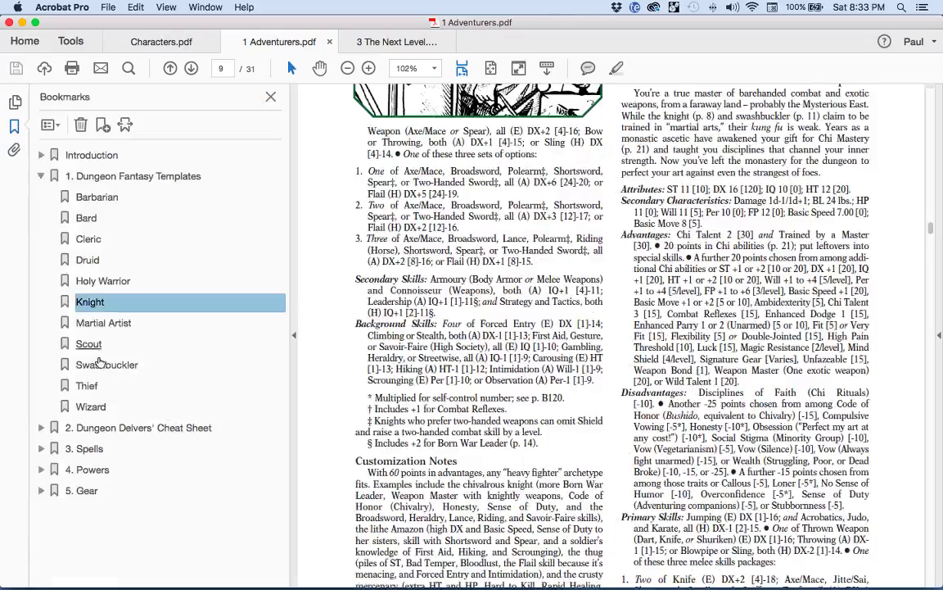
pyautogui.click(92, 495)
pyautogui.scroll(-10, 188, 478)
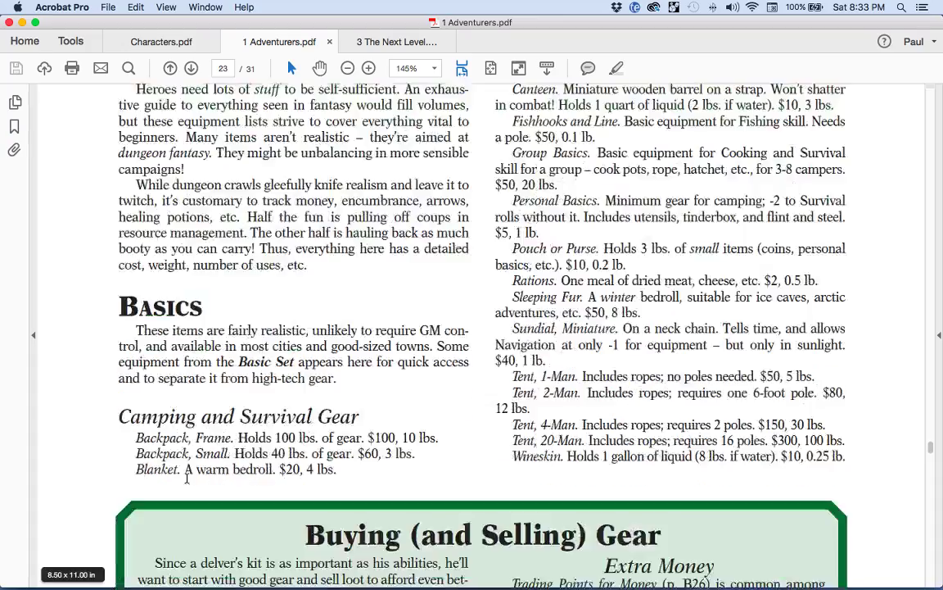
pyautogui.scroll(-1, 188, 477)
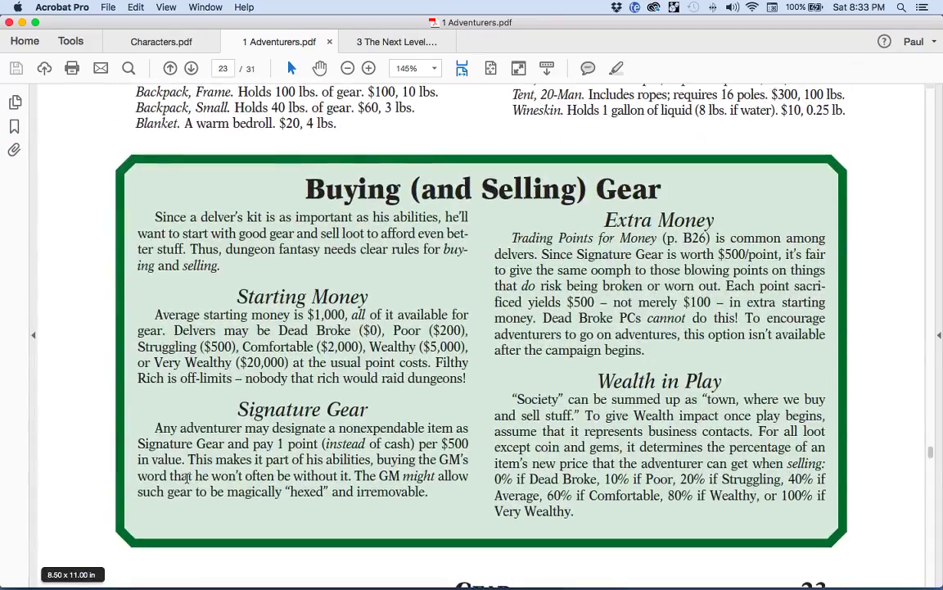
# - Switch back to the Google Docs character sheet and remove the extra blank line between Carousing and the footnotes
pyautogui.press('super+Tab')
pyautogui.scroll(-10, 150, 415)
pyautogui.click(150, 415)
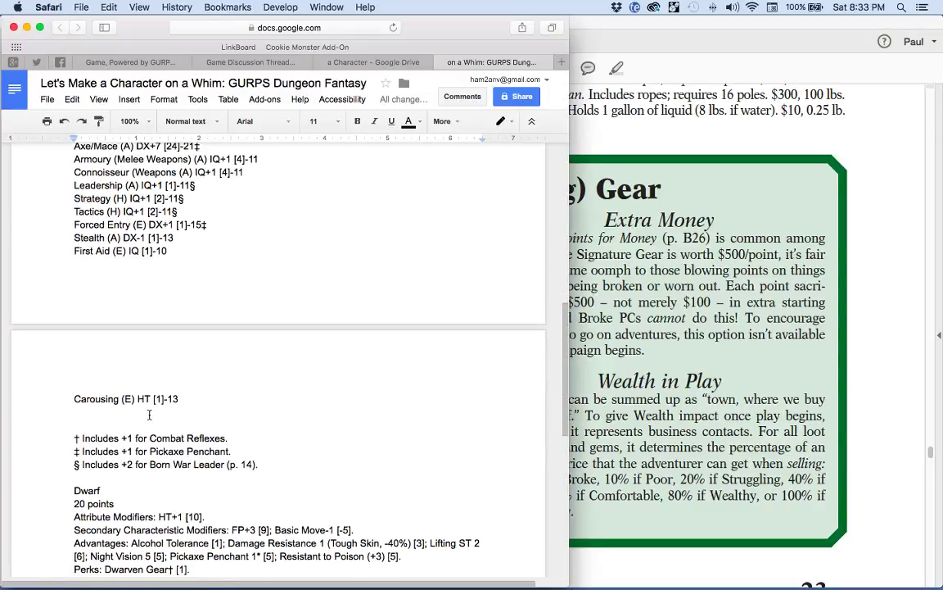
pyautogui.press('Return')
pyautogui.write('Gear')
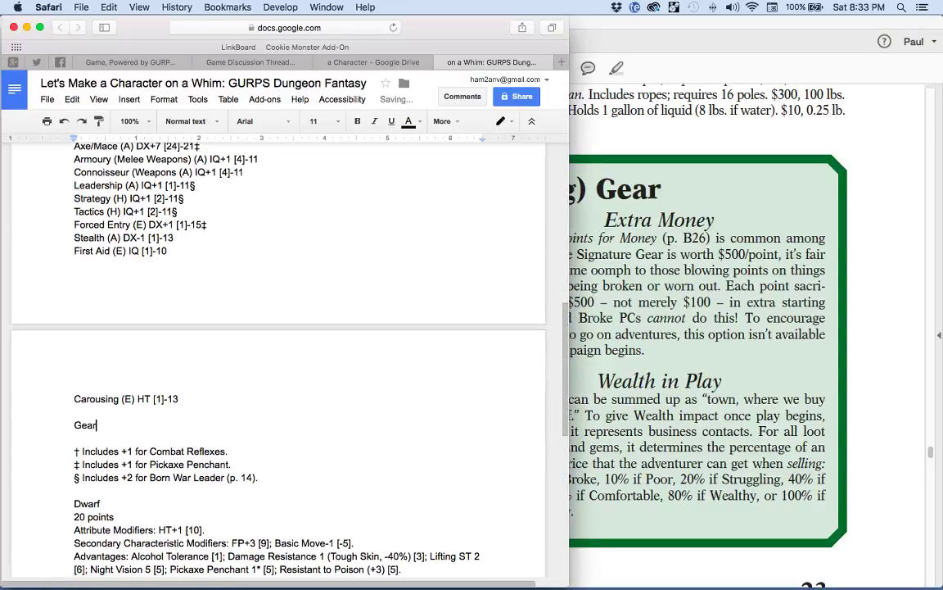
pyautogui.press('BackSpace')
pyautogui.press('BackSpace')
pyautogui.press('BackSpace')
pyautogui.press('BackSpace')
pyautogui.press('BackSpace')
pyautogui.press('BackSpace')
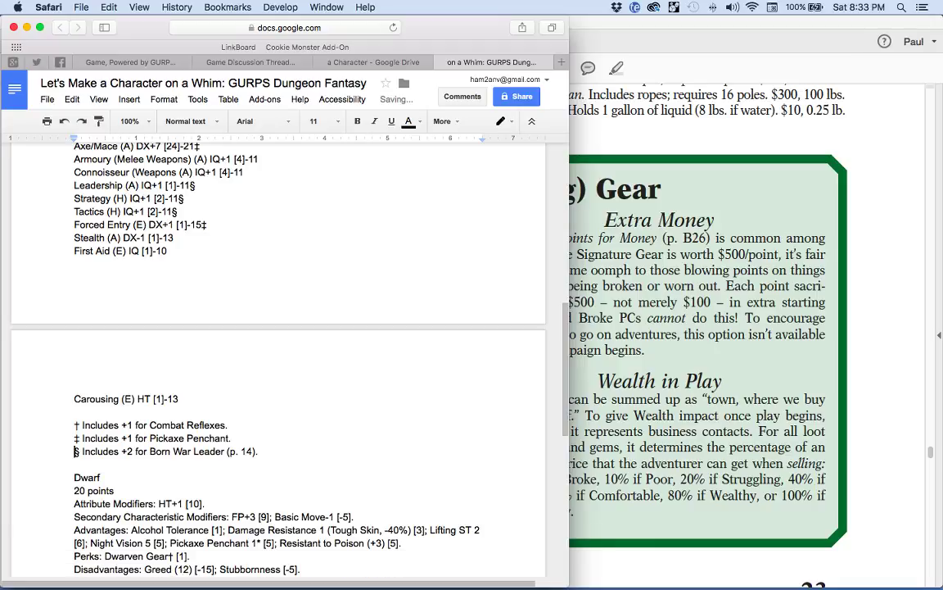
# - Add a "Gear" heading between the footnotes and the Dwarf section, with "$1,000" as starting money on the line below
pyautogui.click(74, 464)
pyautogui.press('Return')
pyautogui.press('Return')
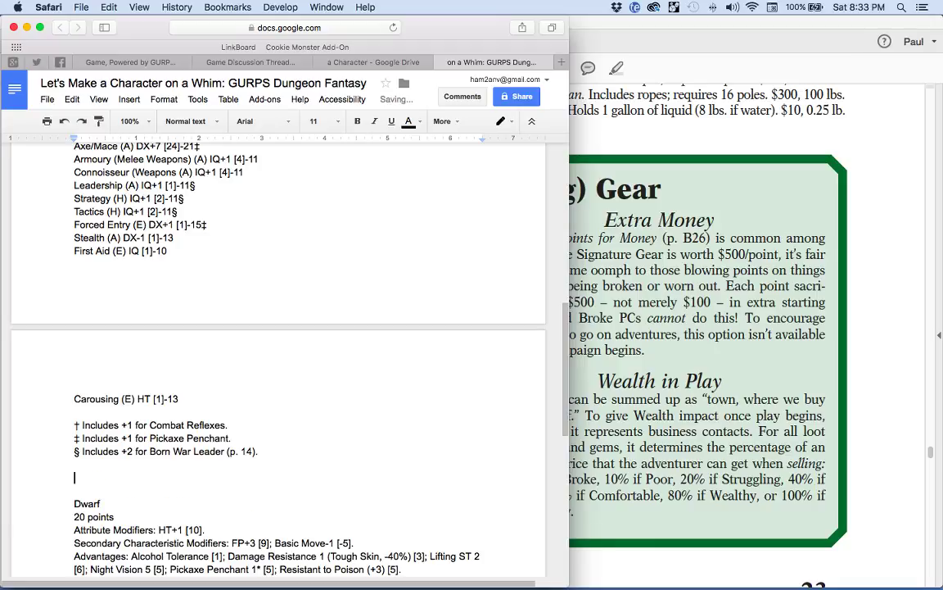
pyautogui.write('Gear')
pyautogui.press('Return')
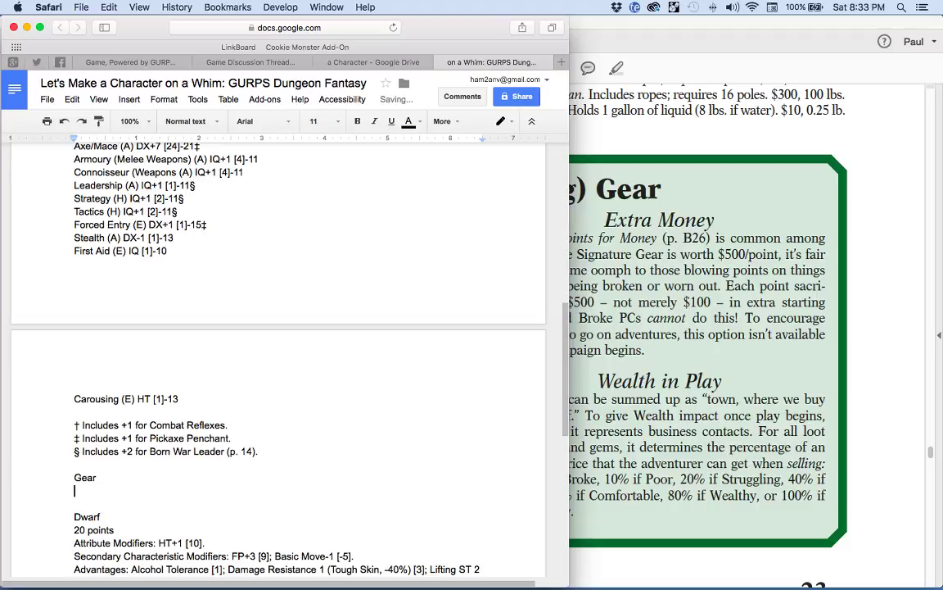
pyautogui.write('$1,000')
pyautogui.press('Return')
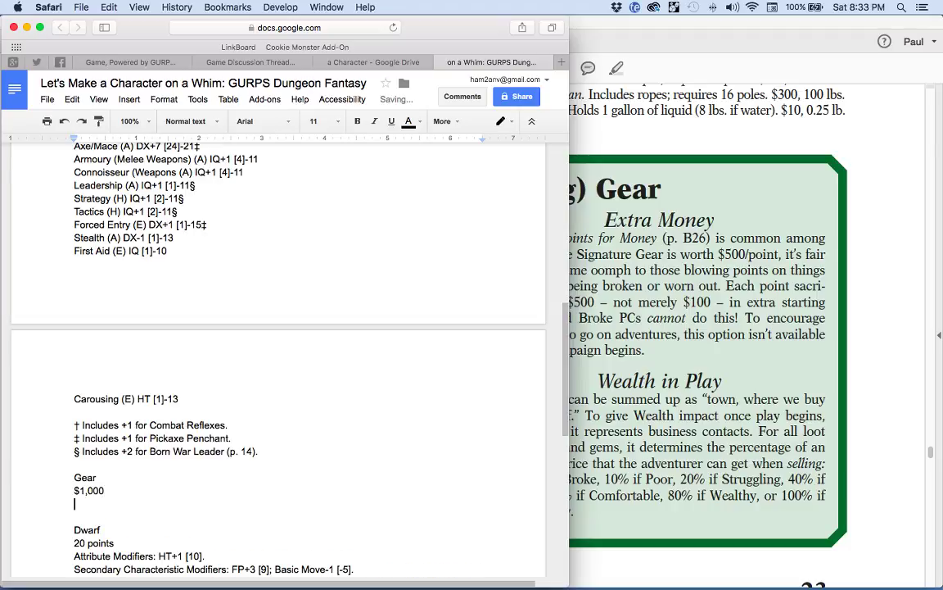
# - Switch to Acrobat Pro and browse the gear lists in 1 Adventurers.pdf up to the Weapons section on page 26
pyautogui.scroll(-8, 279, 369)
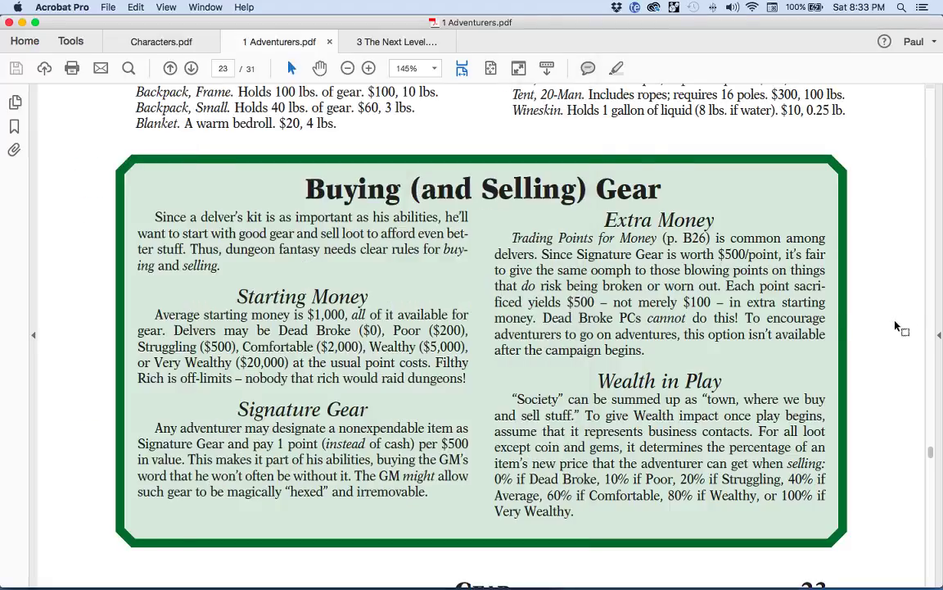
pyautogui.click(813, 293)
pyautogui.click(492, 68)
pyautogui.scroll(-3, 666, 287)
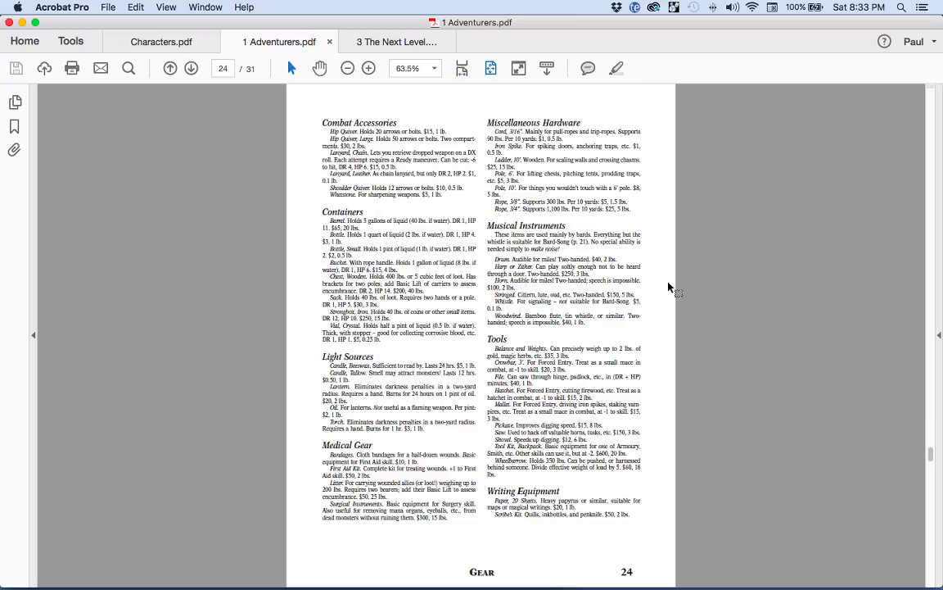
pyautogui.scroll(-3, 668, 286)
pyautogui.scroll(-3, 668, 287)
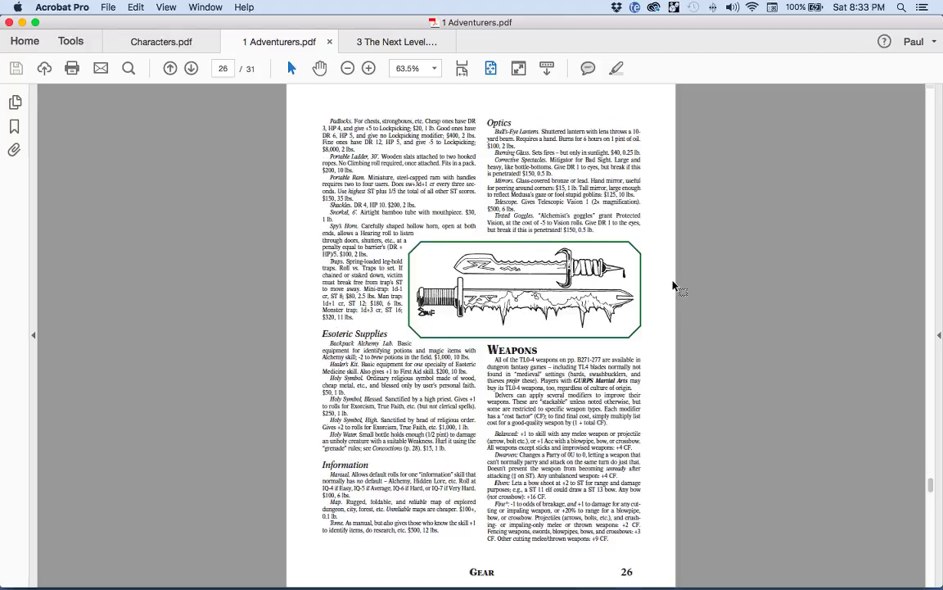
# - Open the Melee Weapons section of the Equipment chapter in Characters.pdf and examine the axe's Parry entry in the Melee Weapon Table
pyautogui.click(161, 41)
pyautogui.click(14, 125)
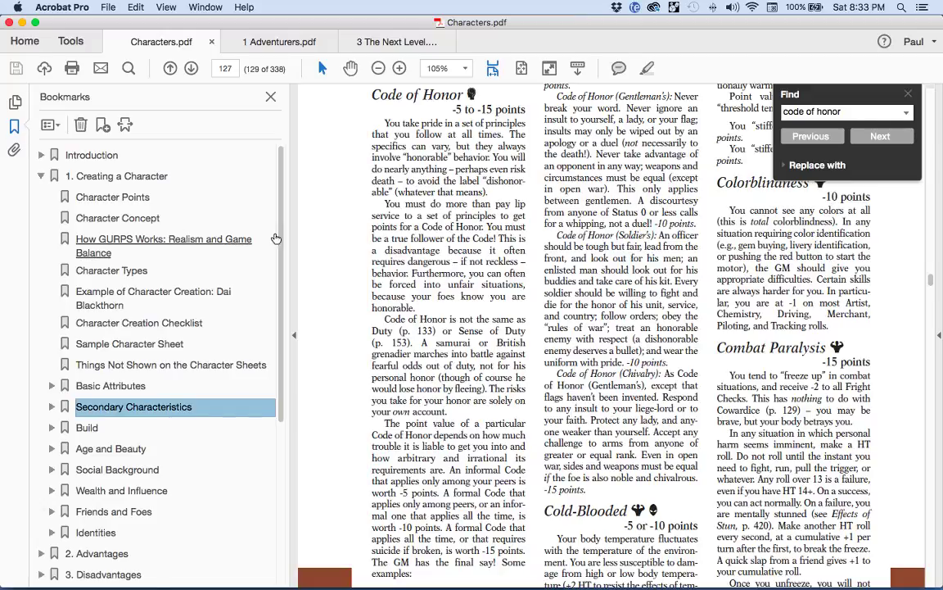
pyautogui.scroll(-5, 282, 233)
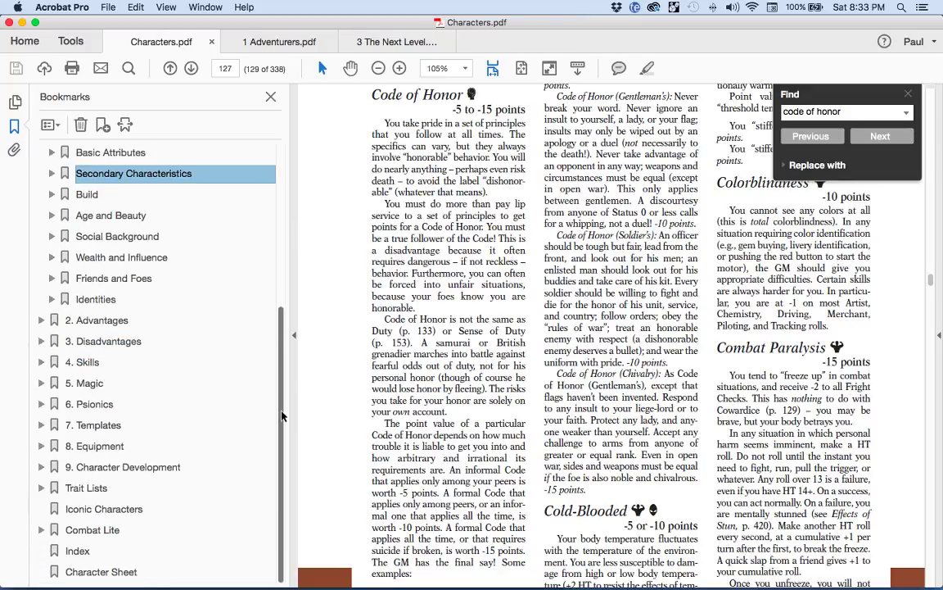
pyautogui.click(41, 446)
pyautogui.scroll(-3, 61, 503)
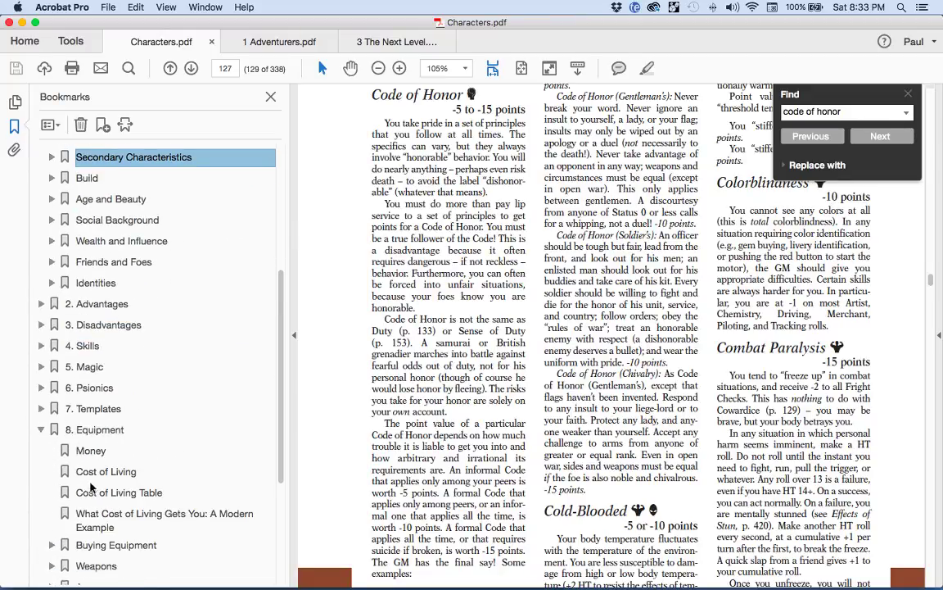
pyautogui.click(52, 500)
pyautogui.scroll(-5, 95, 557)
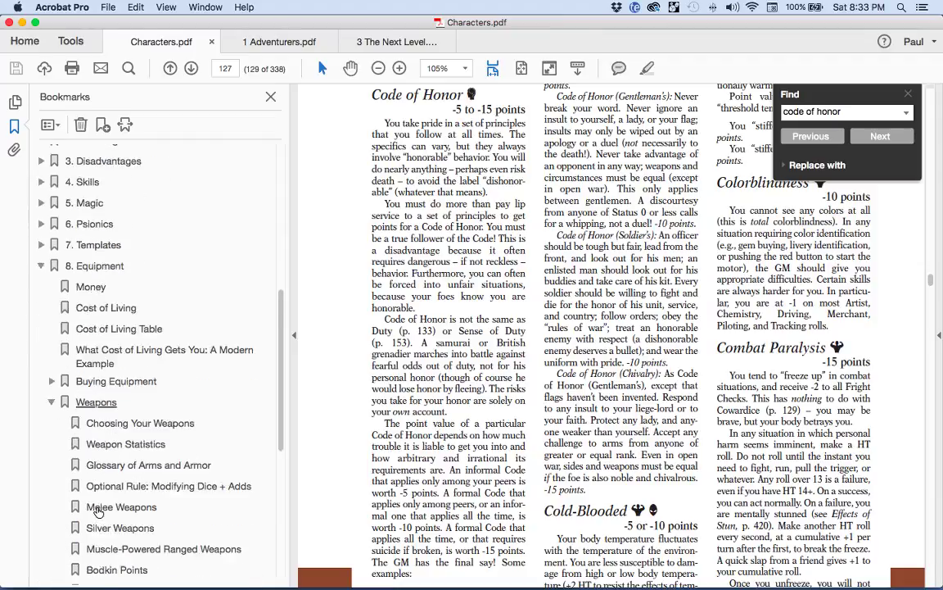
pyautogui.click(119, 457)
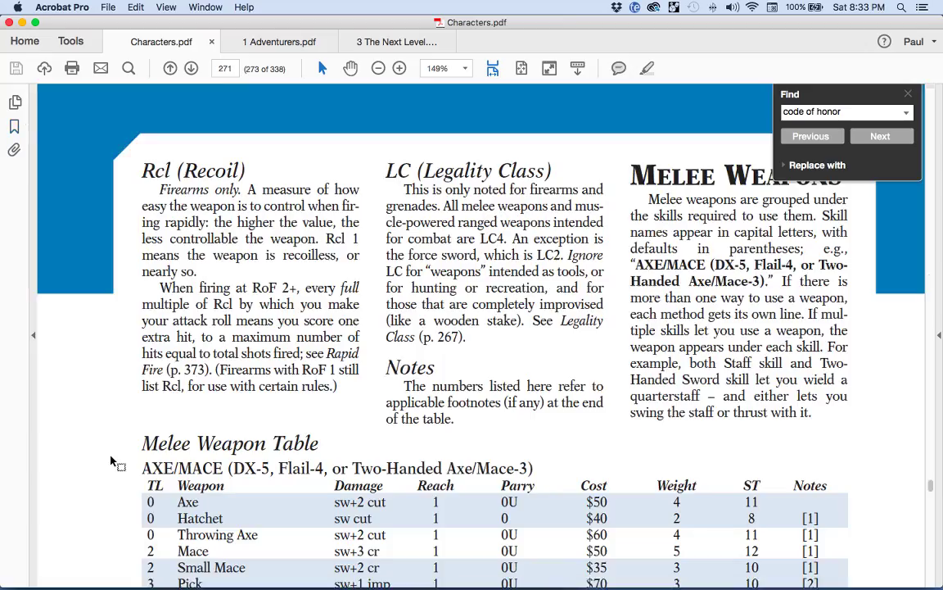
pyautogui.scroll(-5, 504, 292)
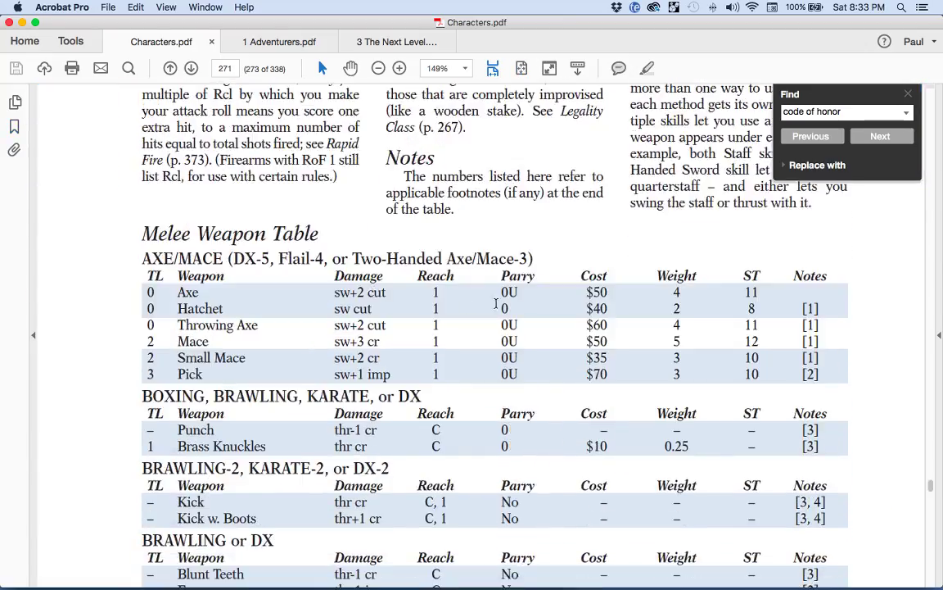
pyautogui.moveTo(503, 293); pyautogui.dragTo(516, 292)
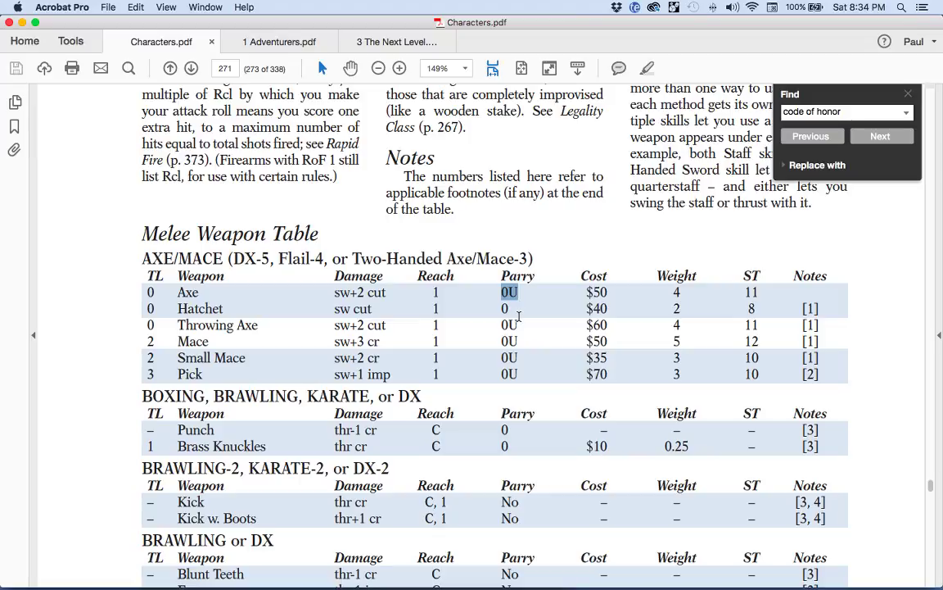
# - Look up the Parry explanation on page 269 and return to the Melee Weapon Table on page 271
pyautogui.click(522, 69)
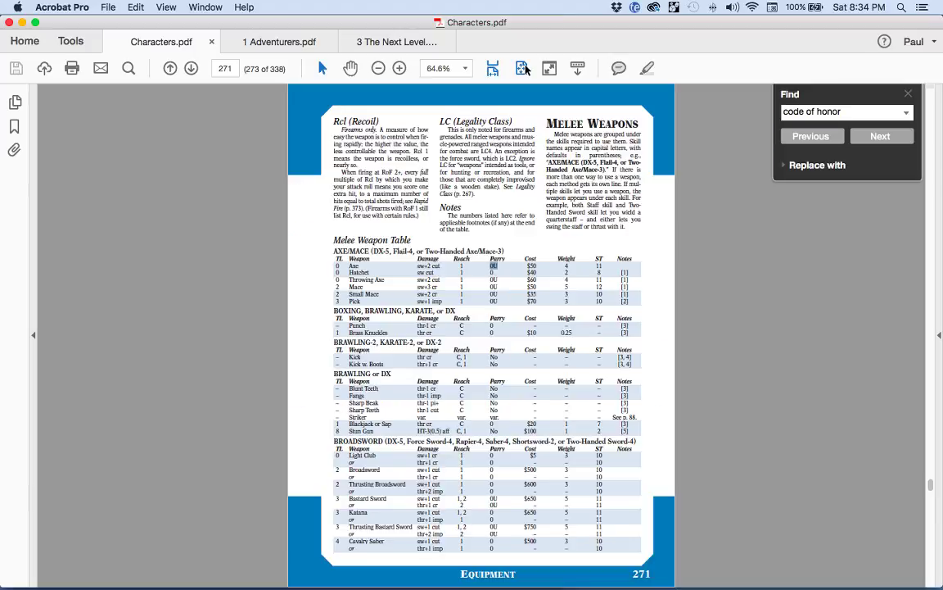
pyautogui.scroll(1, 466, 229)
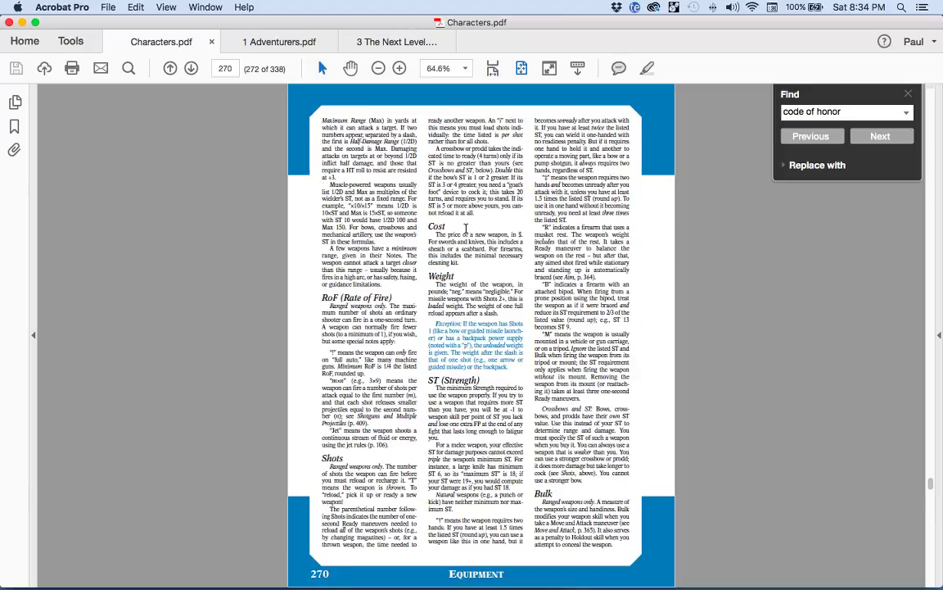
pyautogui.scroll(1, 466, 228)
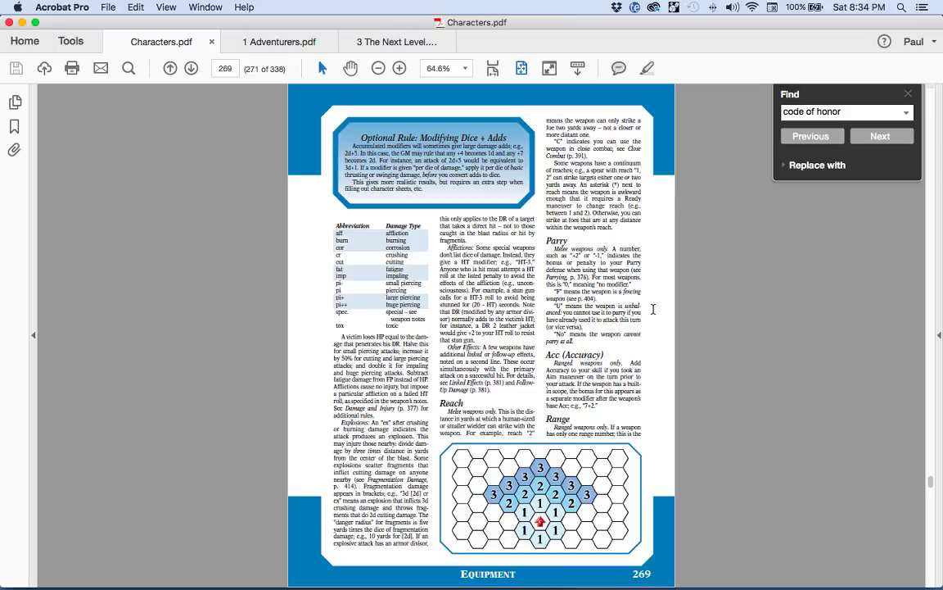
pyautogui.scroll(-1, 648, 319)
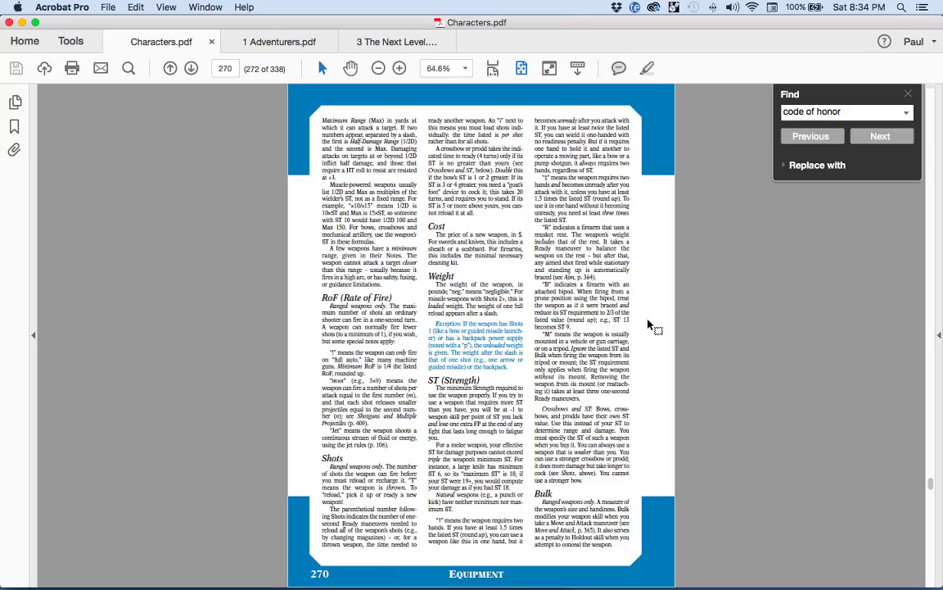
pyautogui.scroll(-1, 648, 326)
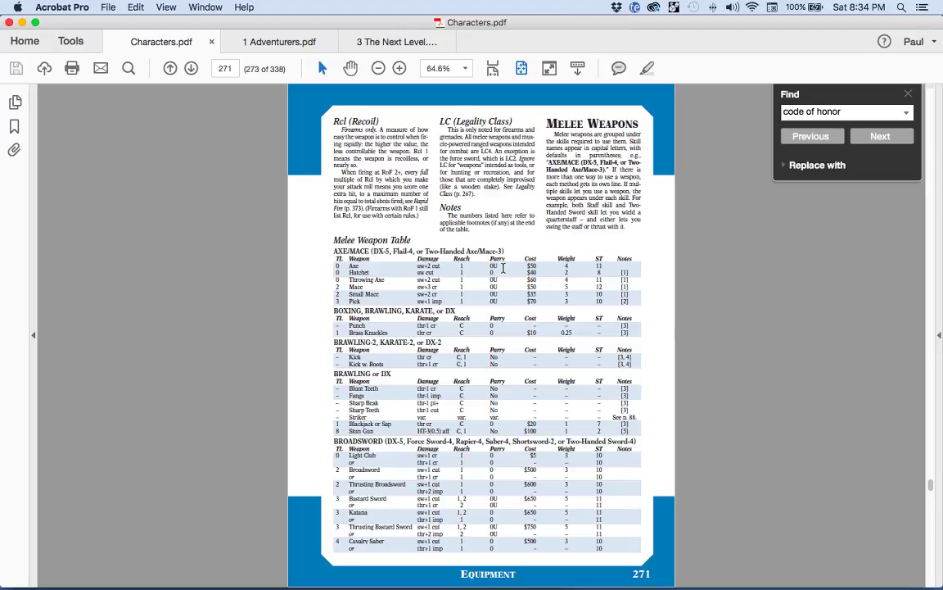
# - Read the Dwarven weapon modifier and its cost factor in the Weapons section of 1 Adventurers.pdf at 100% zoom
pyautogui.click(259, 50)
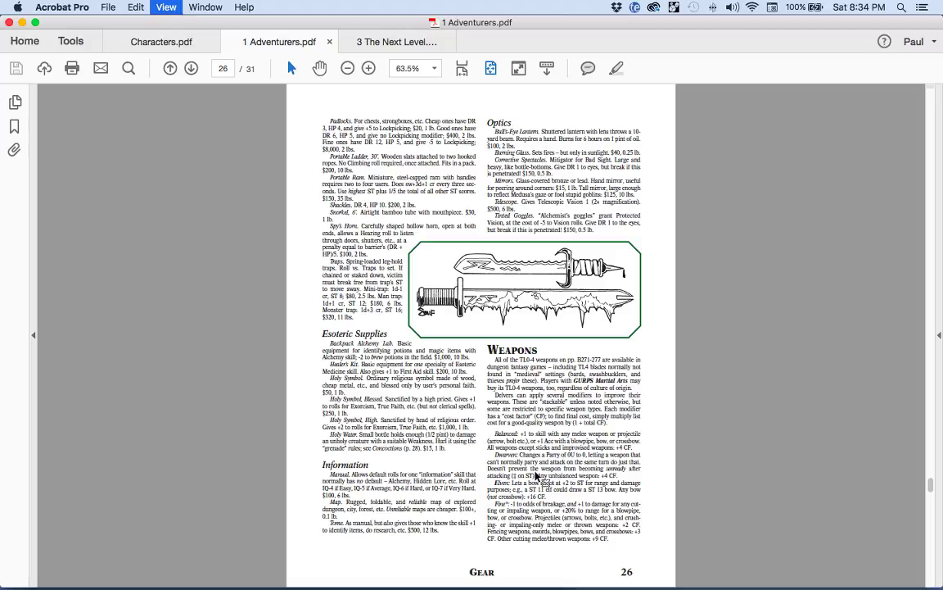
pyautogui.press('super+1')
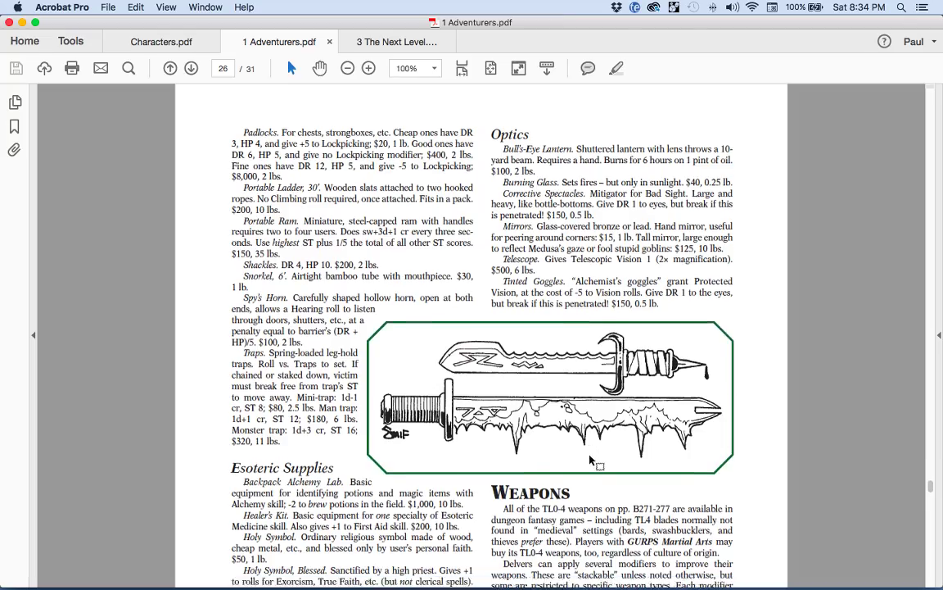
pyautogui.scroll(-3, 635, 456)
pyautogui.scroll(-2, 635, 457)
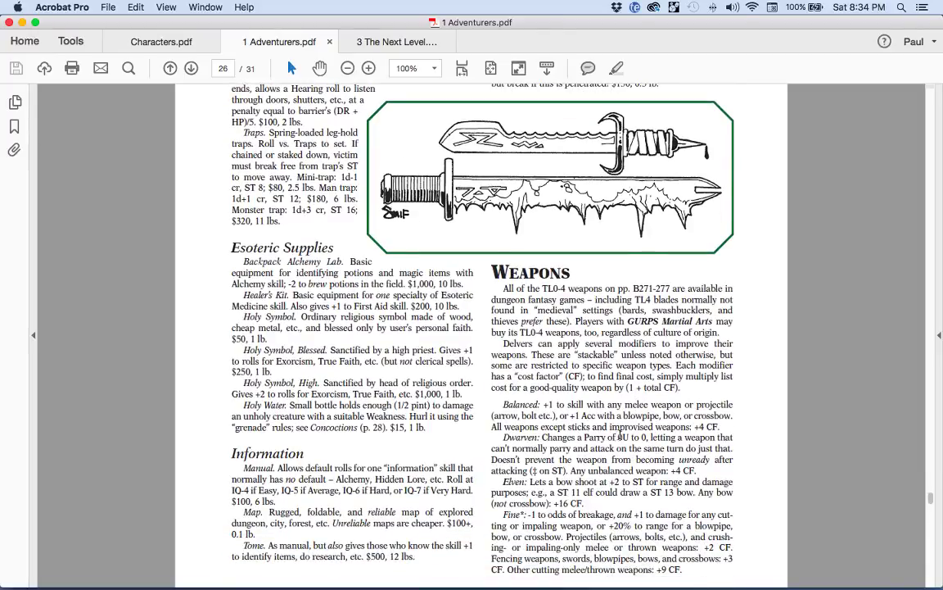
pyautogui.moveTo(618, 437); pyautogui.dragTo(631, 439)
pyautogui.click(643, 436)
pyautogui.moveTo(670, 471); pyautogui.dragTo(705, 462)
pyautogui.click(695, 465)
# - Check the character sheet, return to Characters.pdf and look up the axe's cost in the Melee Weapon Table
pyautogui.press('super+Tab')
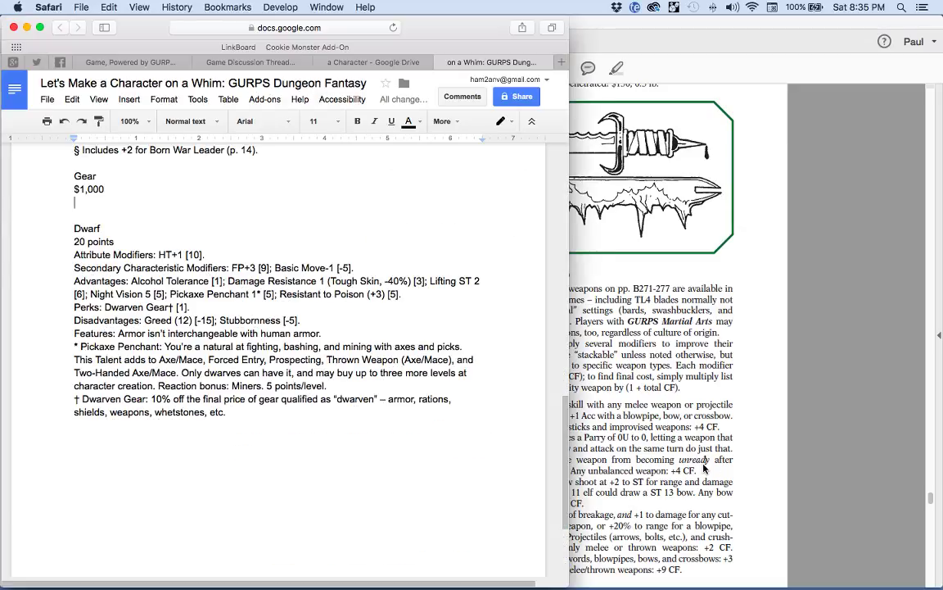
pyautogui.press('super+Tab')
pyautogui.click(164, 41)
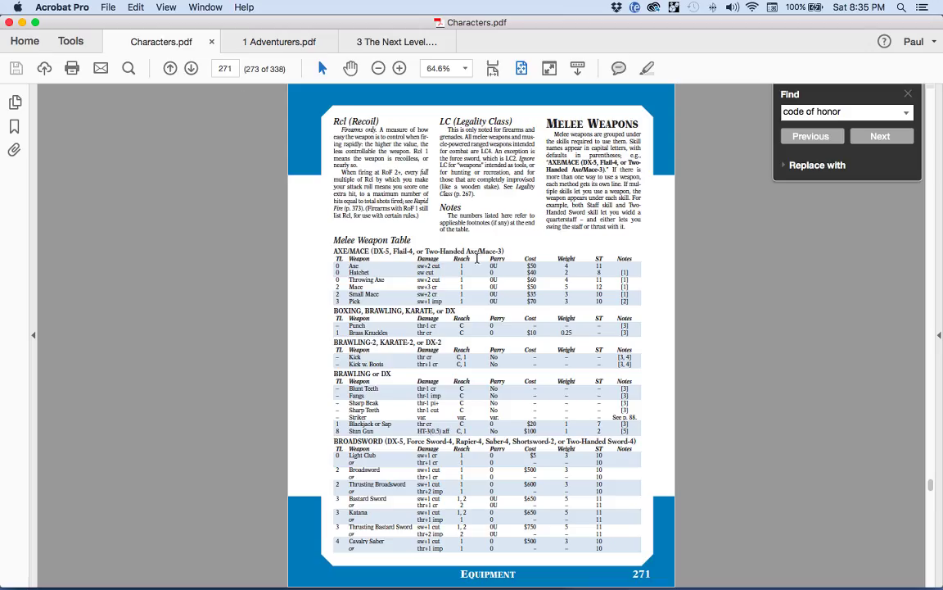
pyautogui.press('super+1')
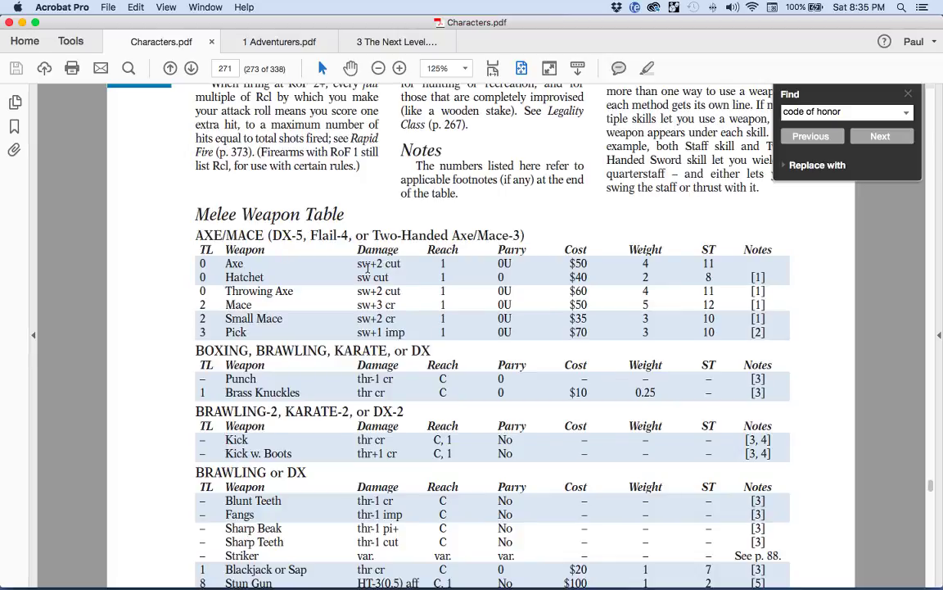
pyautogui.press('super+equal')
pyautogui.moveTo(588, 263); pyautogui.dragTo(577, 263)
pyautogui.click(572, 263)
# - Go back to 1 Adventurers.pdf and read the Balanced weapon modifier on page 26
pyautogui.press('super+Tab')
pyautogui.press('super+Tab')
pyautogui.click(267, 50)
pyautogui.scroll(-1, 320, 199)
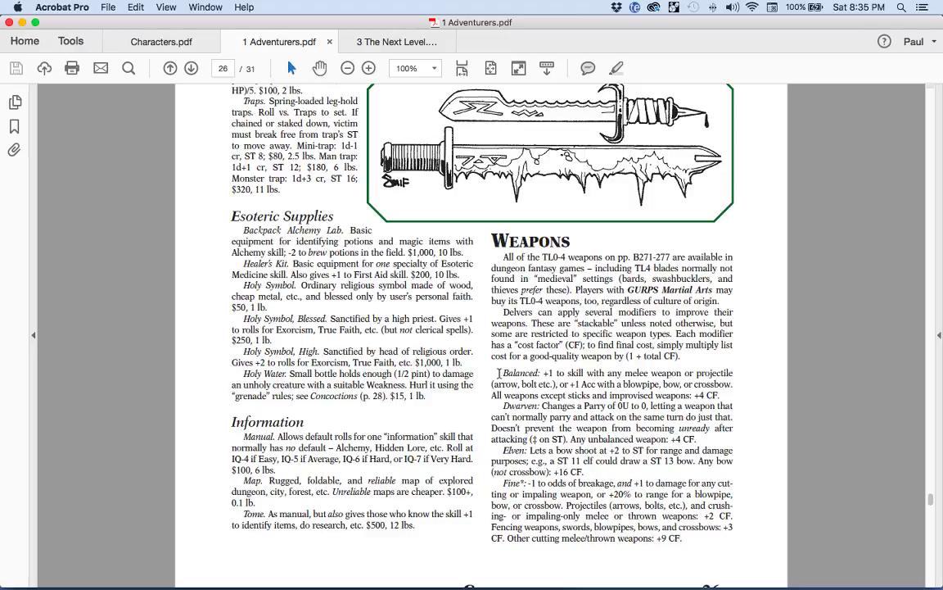
pyautogui.moveTo(502, 373); pyautogui.dragTo(738, 395)
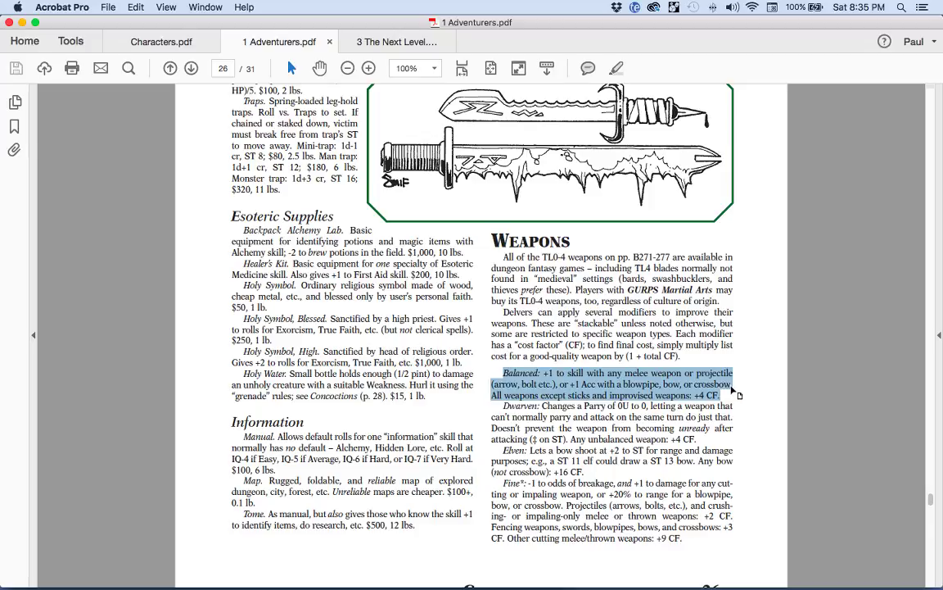
pyautogui.click(724, 393)
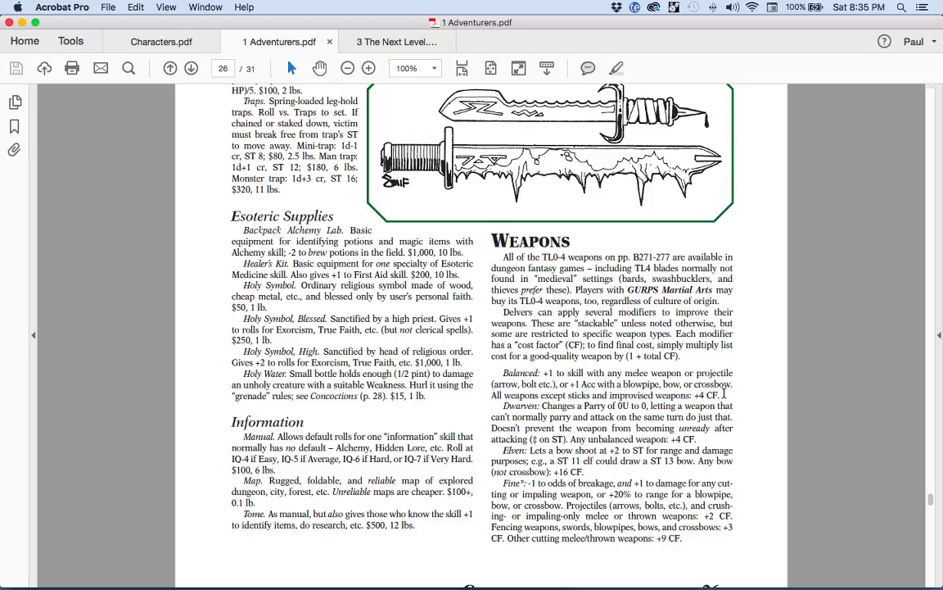
# - Use the Notification Center calculator to work out a balanced dwarven axe's price from the $50 base cost
pyautogui.hscroll(3, 724, 394)
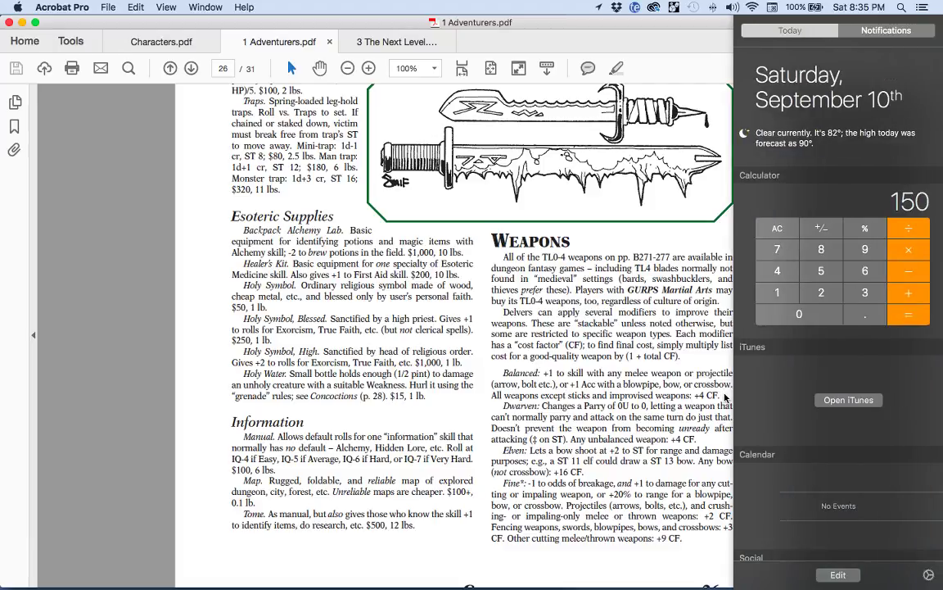
pyautogui.write('50')
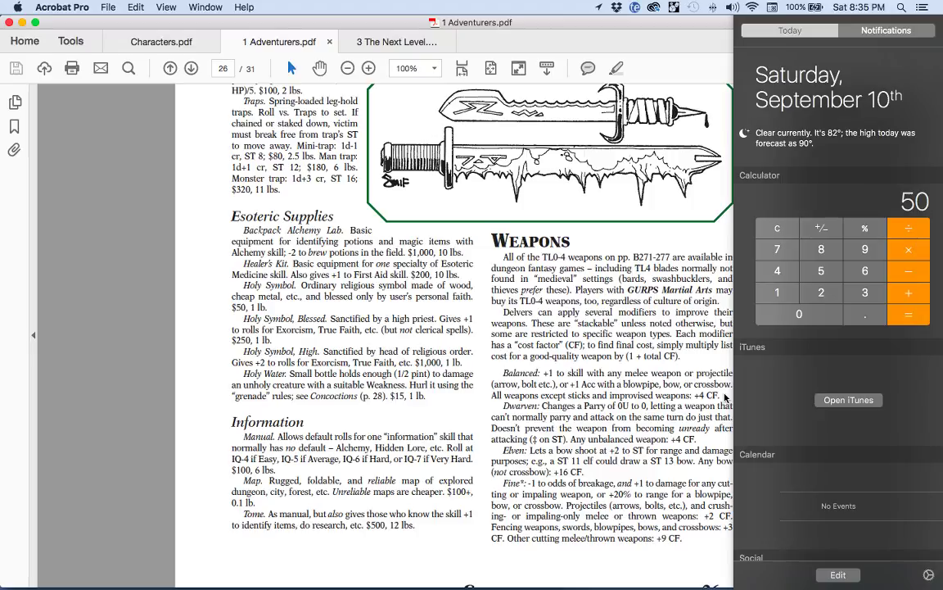
pyautogui.press('Escape')
pyautogui.write('450')
pyautogui.click(725, 396)
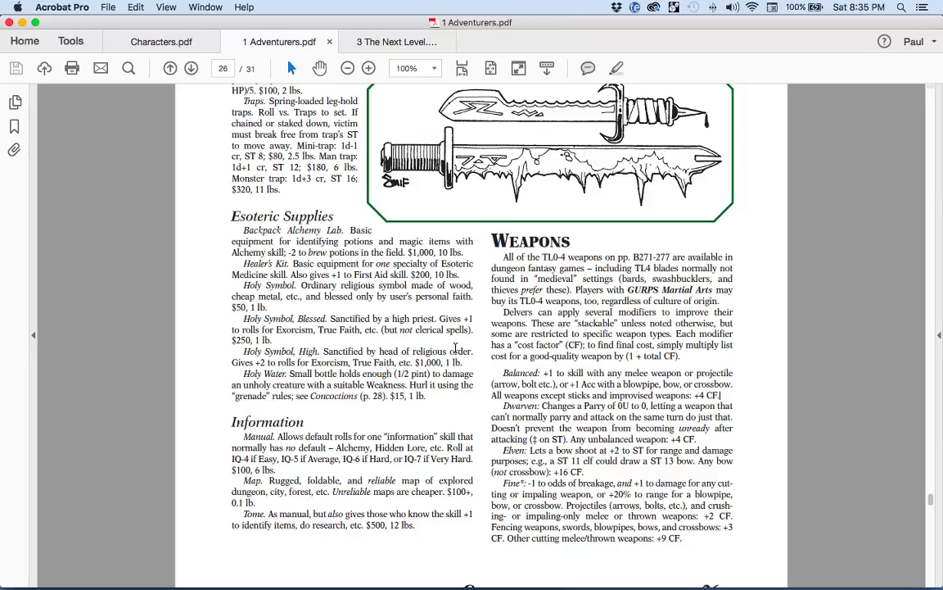
pyautogui.press('Escape')
pyautogui.write('405')
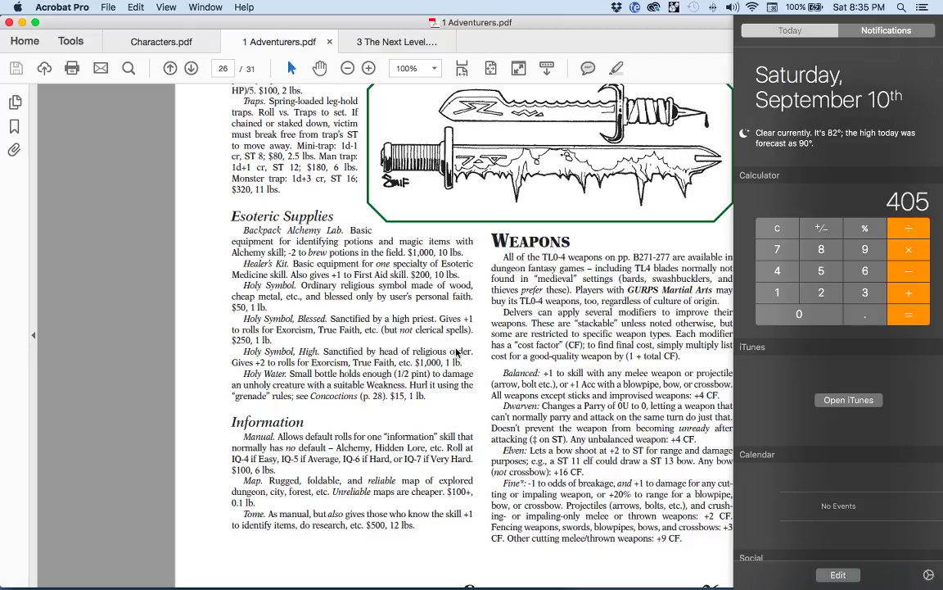
# - Calculate 250 × 0.9 for the discounted price of the dwarven axe and close the calculator
pyautogui.press('Escape')
pyautogui.write('250')
pyautogui.write('9')
pyautogui.press('Escape')
pyautogui.write('.9')
pyautogui.press('Return')
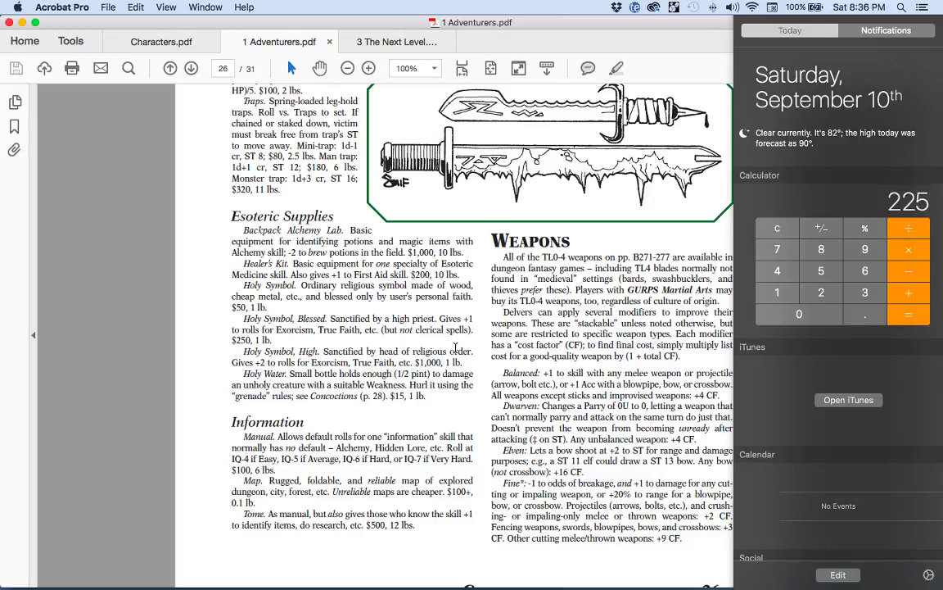
pyautogui.click(458, 352)
# - Add "Dwarven axe. $225, 4 lbs." under the starting money in the Google Docs gear section, checking its weight in Characters.pdf
pyautogui.press('super+Tab')
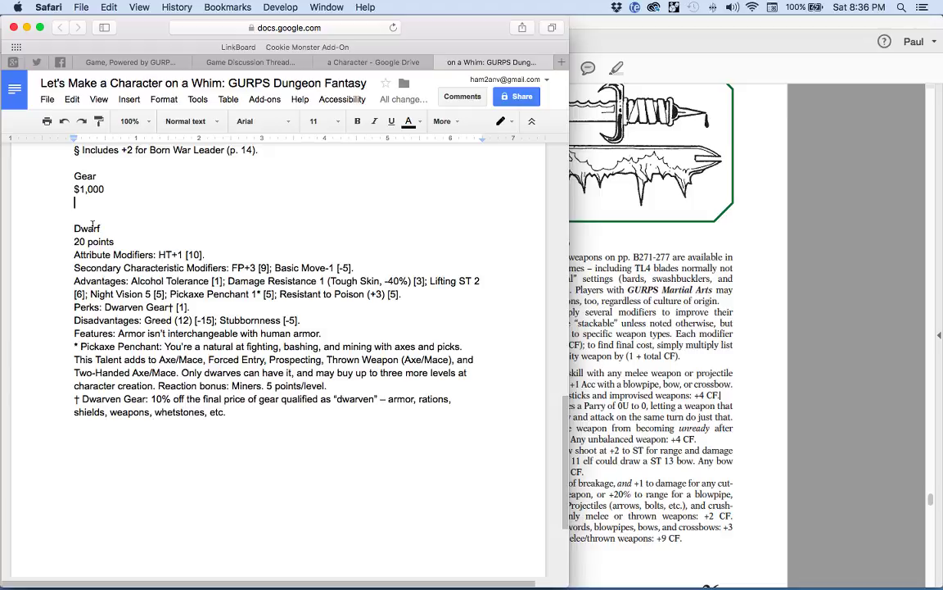
pyautogui.write('Dwarven axe')
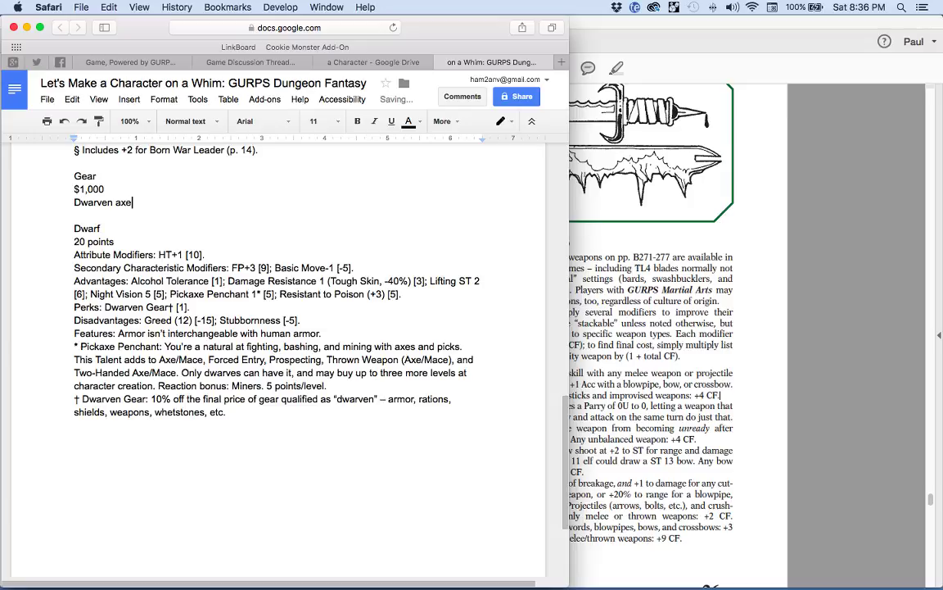
pyautogui.write('. $2')
pyautogui.write('25.')
pyautogui.press('super+Tab')
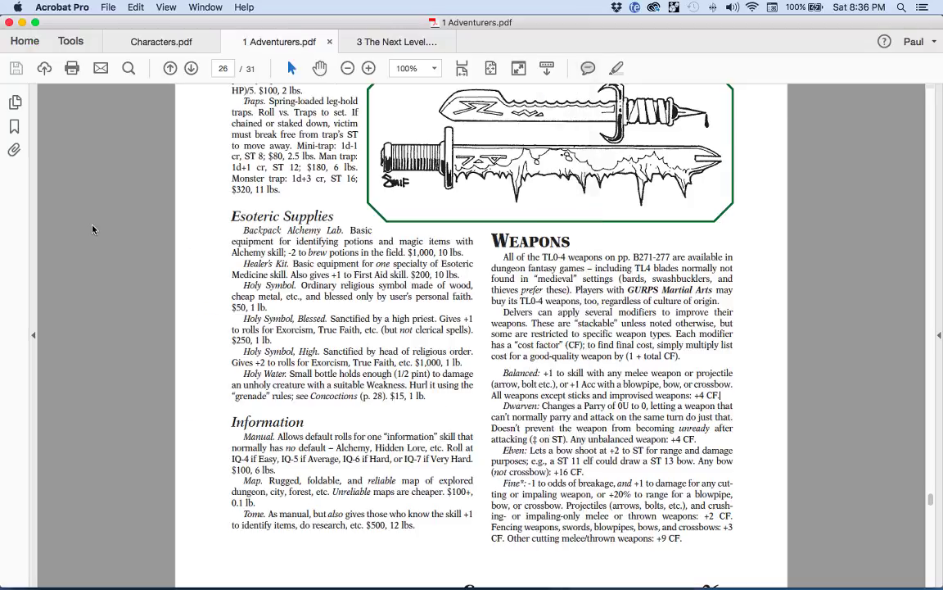
pyautogui.click(146, 41)
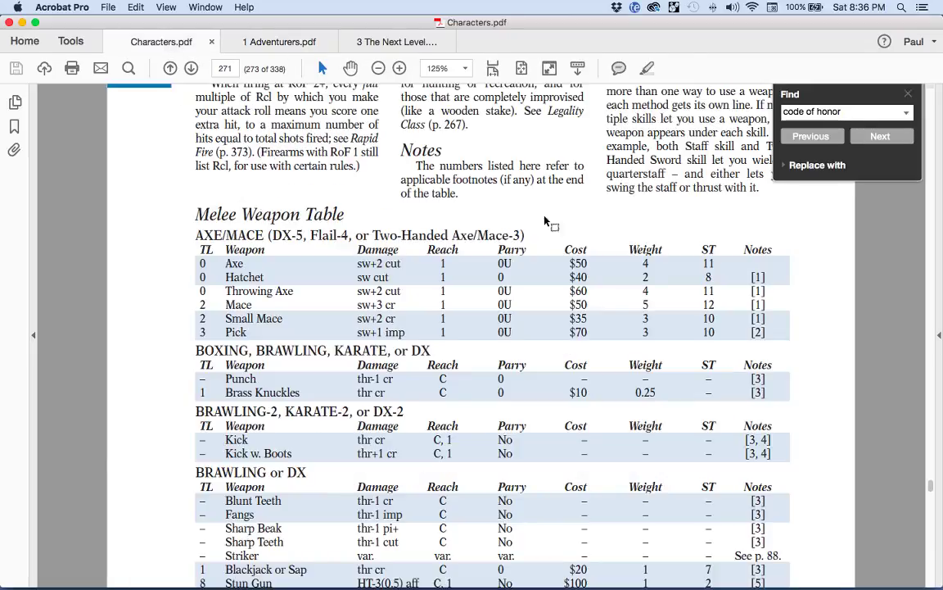
pyautogui.press('super+Tab')
pyautogui.press('BackSpace')
pyautogui.write(', 4 lbs.')
pyautogui.press('Return')
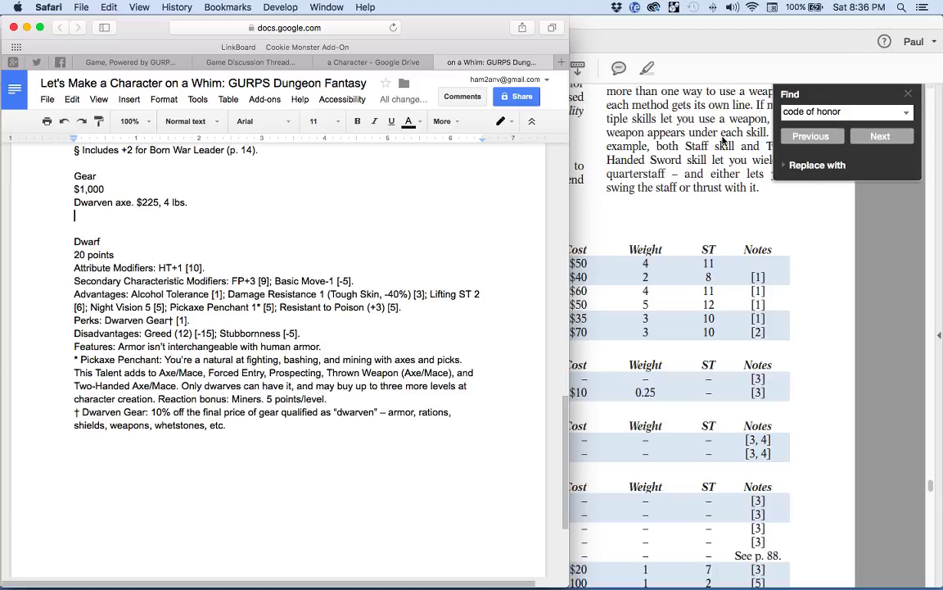
# - Search the Mac for "Instant Armor" and open Low Tech Instant Armor.pdf with whole pages fitted to the window
pyautogui.press('super+space')
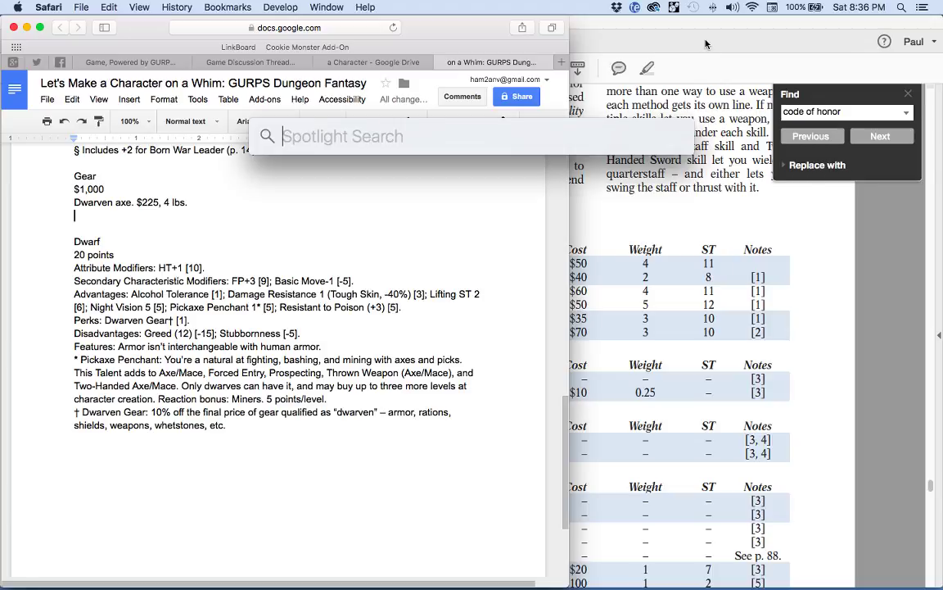
pyautogui.write('i')
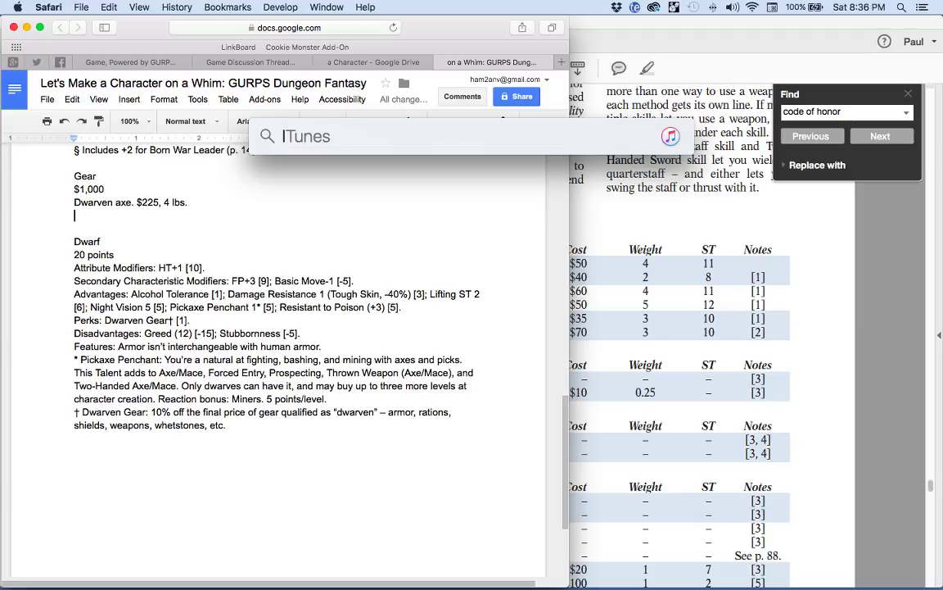
pyautogui.write('nstant Armor')
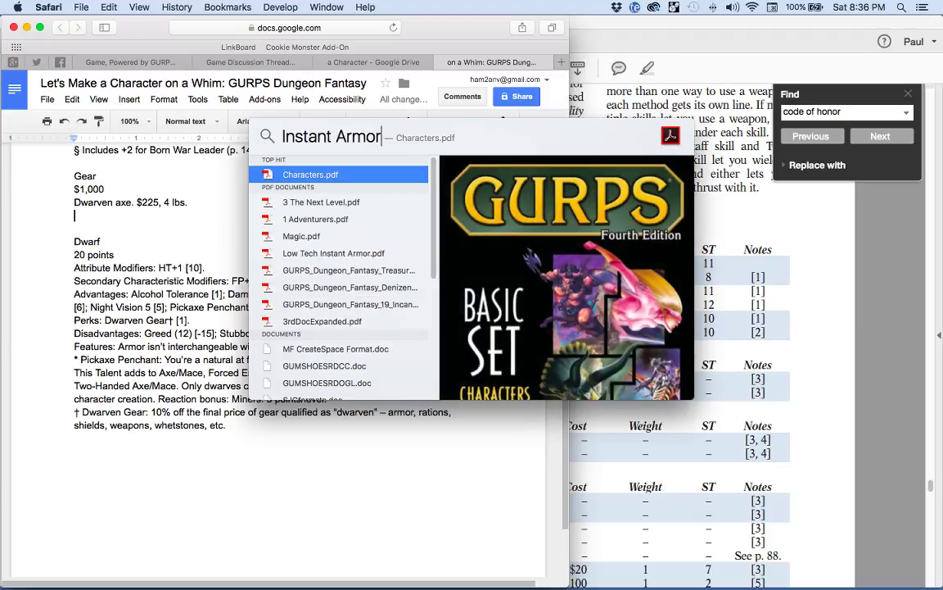
pyautogui.press('Down')
pyautogui.press('Down')
pyautogui.press('Down')
pyautogui.press('Down')
pyautogui.click(706, 43)
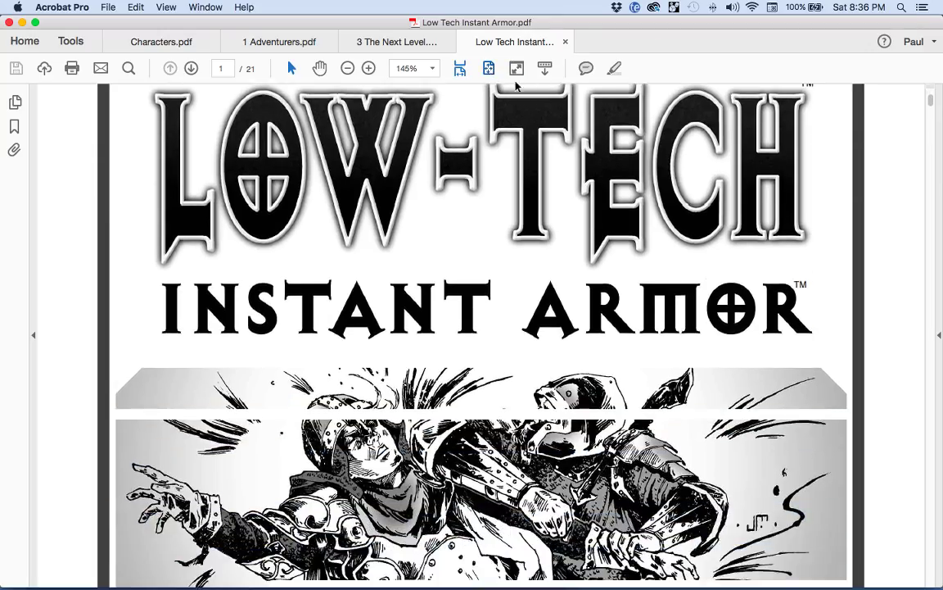
pyautogui.click(490, 69)
# - Read the Mail, Light entry in the torso armor table on page 5 for its DR, cost and weight
pyautogui.scroll(-3, 696, 222)
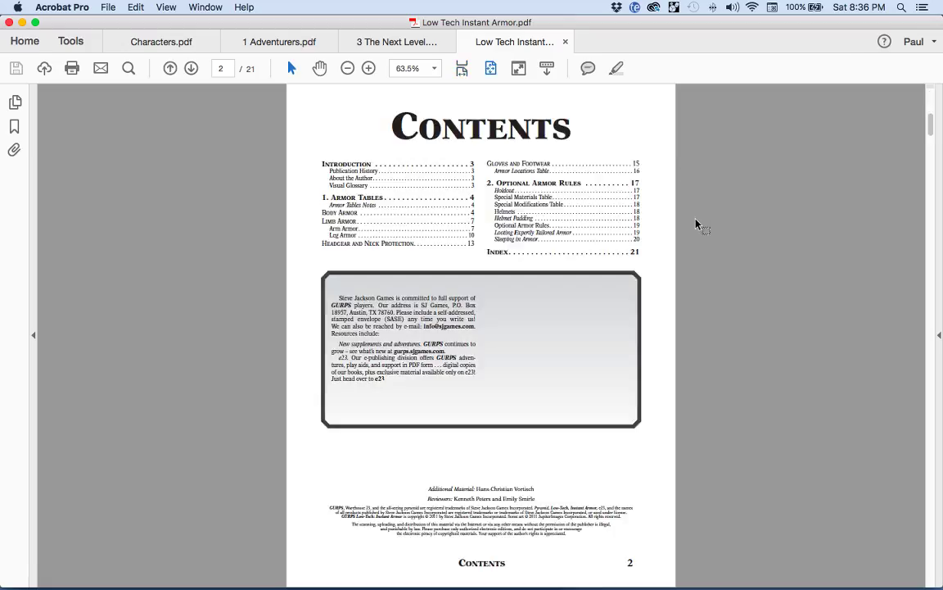
pyautogui.scroll(-3, 696, 223)
pyautogui.scroll(-3, 697, 224)
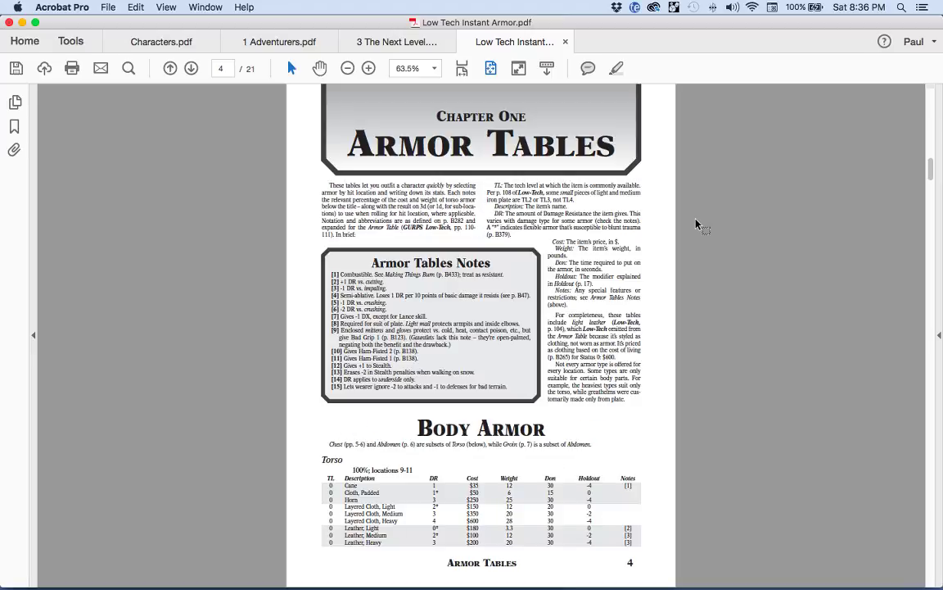
pyautogui.scroll(-3, 708, 223)
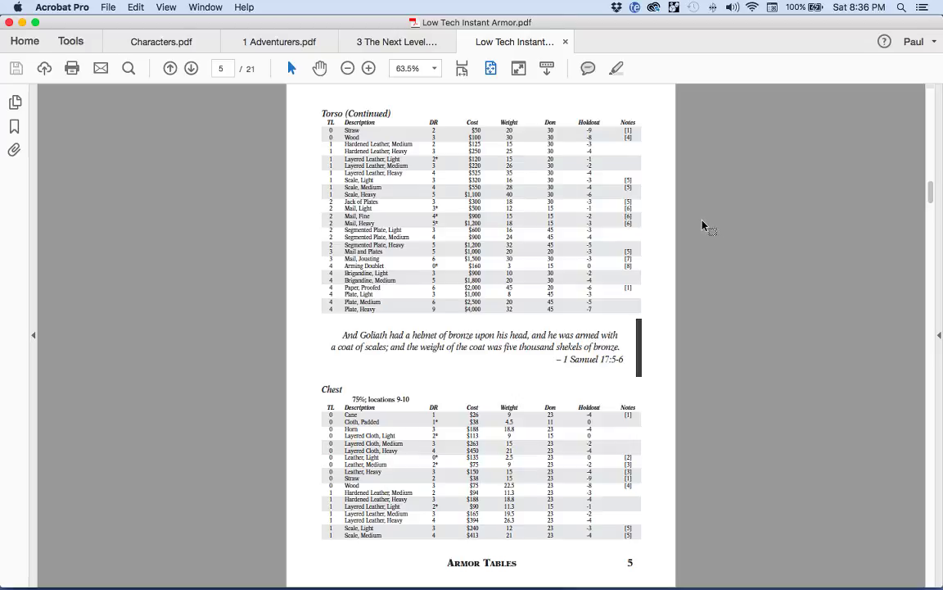
pyautogui.click(462, 68)
pyautogui.scroll(-3, 745, 230)
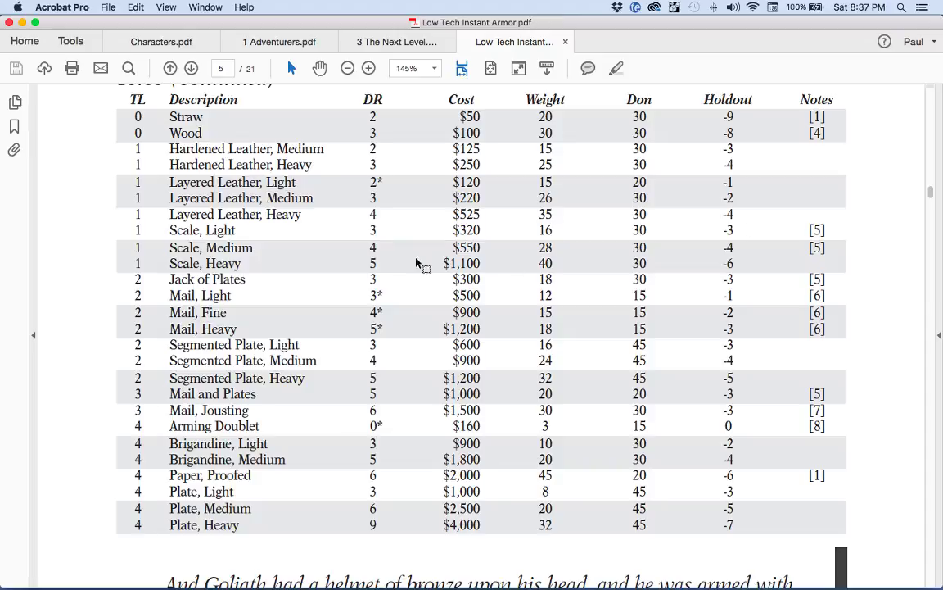
pyautogui.moveTo(169, 295); pyautogui.dragTo(483, 299)
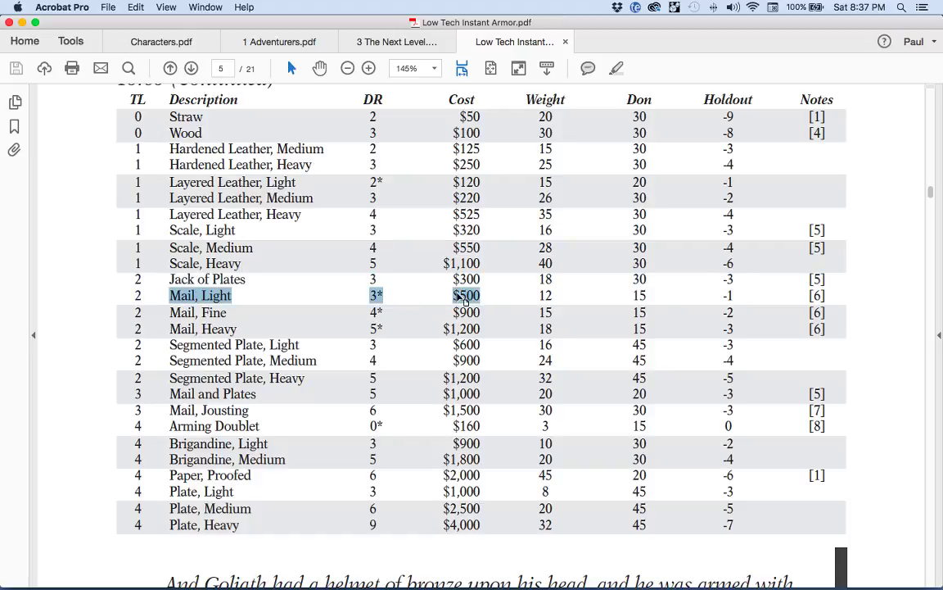
pyautogui.click(464, 296)
pyautogui.scroll(-3, 465, 312)
pyautogui.scroll(-2, 465, 311)
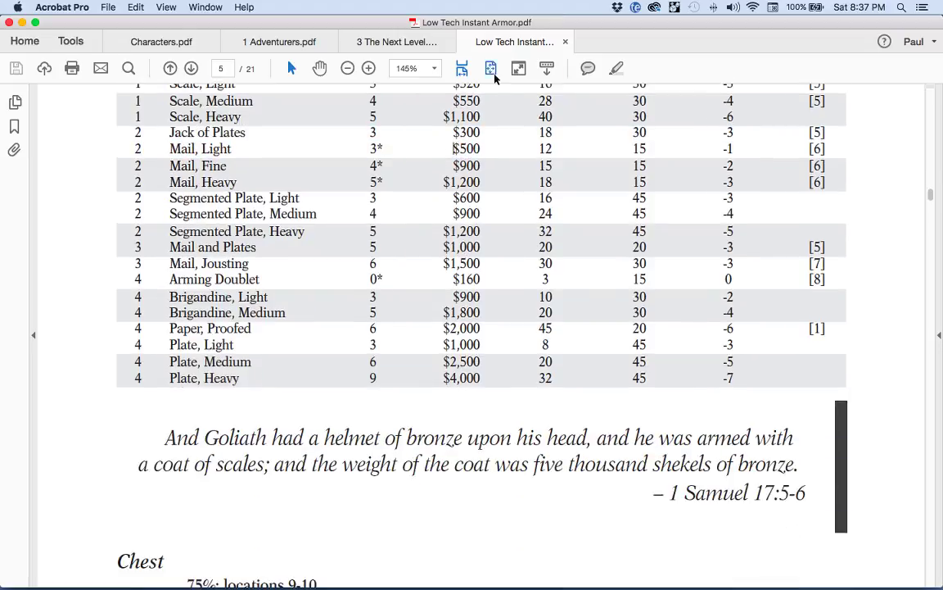
# - Look up Mail, Light in the arms table on page 7 and recheck the body armor tables on pages 4 to 6
pyautogui.press('super+0')
pyautogui.scroll(-5, 473, 271)
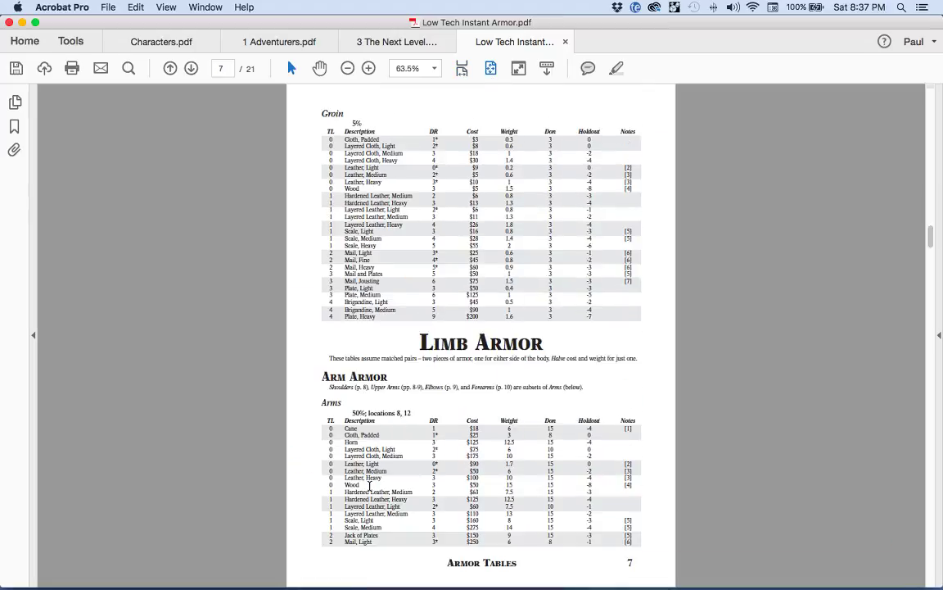
pyautogui.press('super+s')
pyautogui.moveTo(345, 541); pyautogui.dragTo(484, 542)
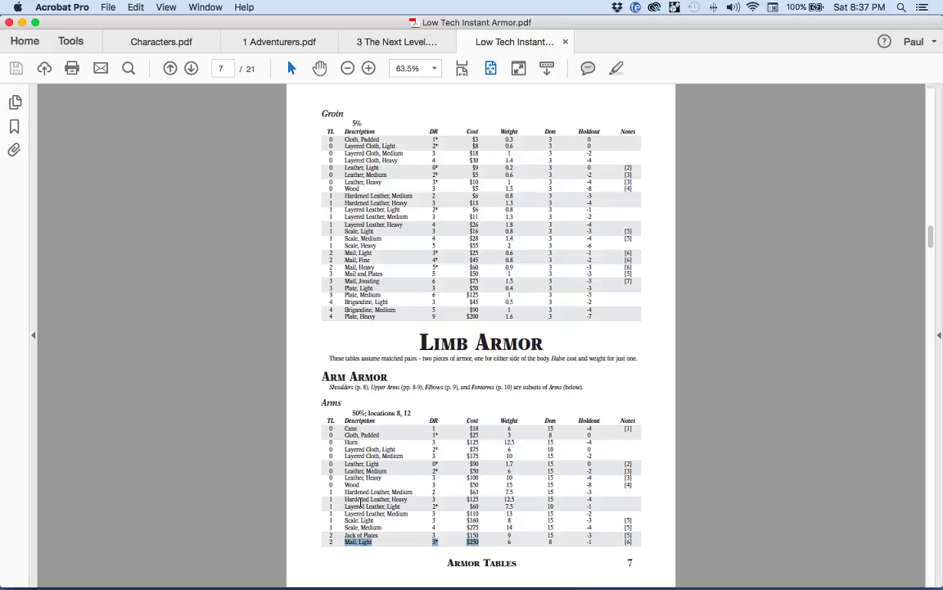
pyautogui.scroll(6, 360, 501)
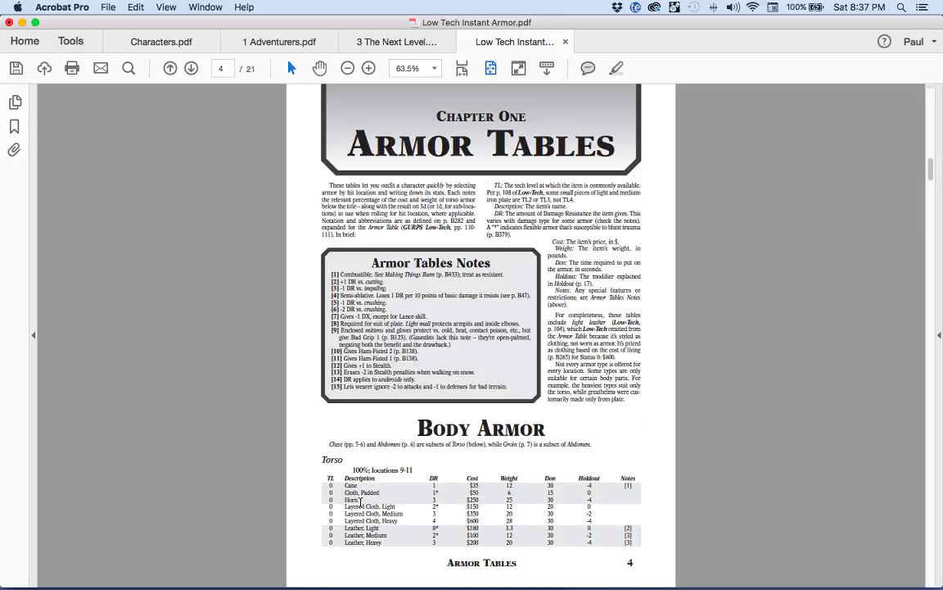
pyautogui.scroll(-2, 360, 501)
pyautogui.press('super+s')
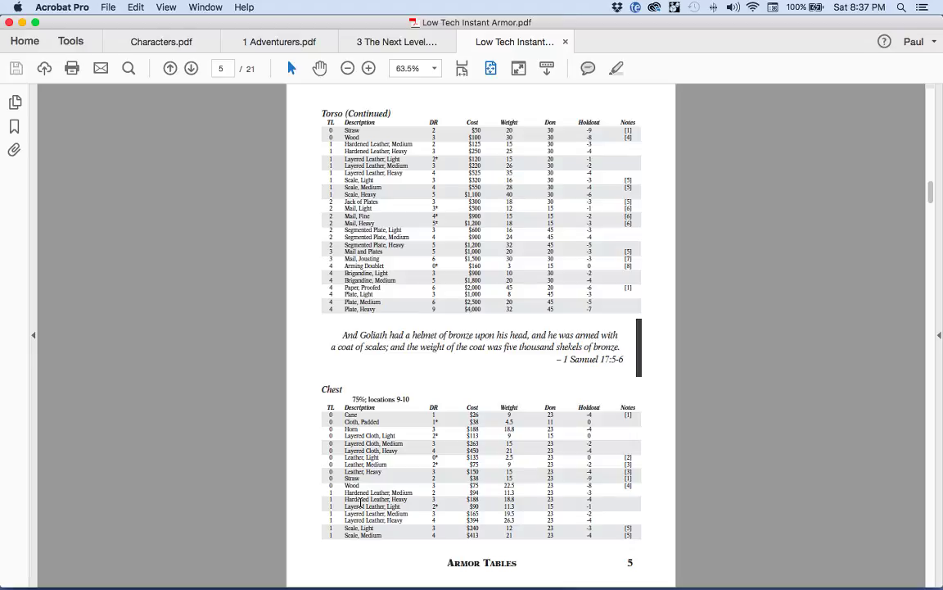
pyautogui.scroll(-2, 361, 501)
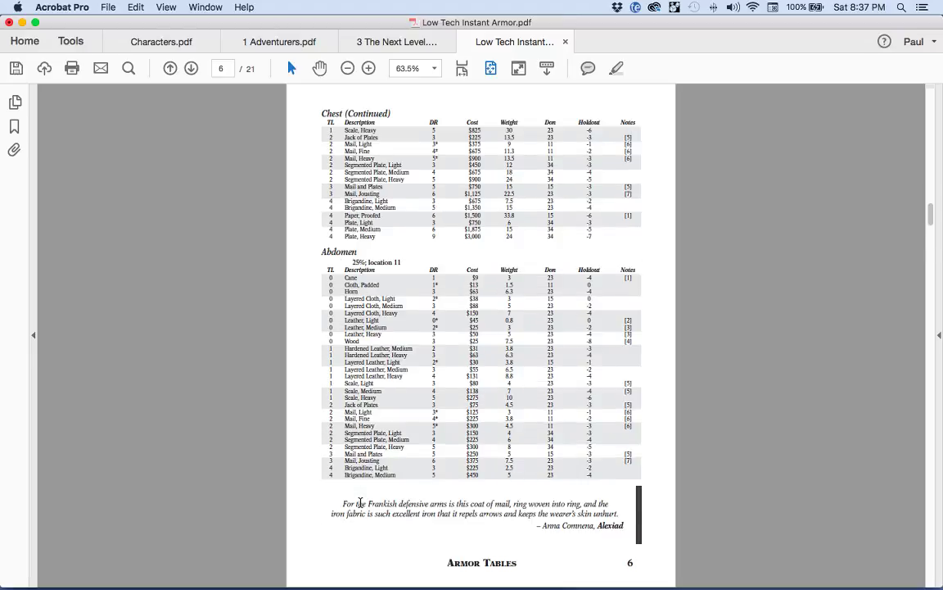
pyautogui.scroll(-2, 360, 502)
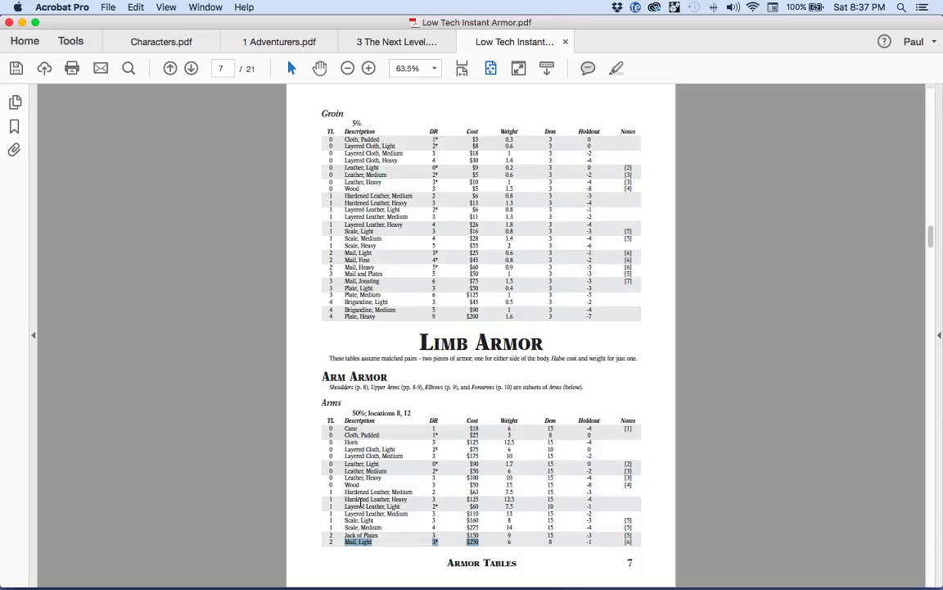
# - Switch to the Google Docs character sheet and add "Light mail shirt [Torso, Arms]. DR 3*. $750, 18 lbs." below the dwarven axe
pyautogui.press('super+Tab')
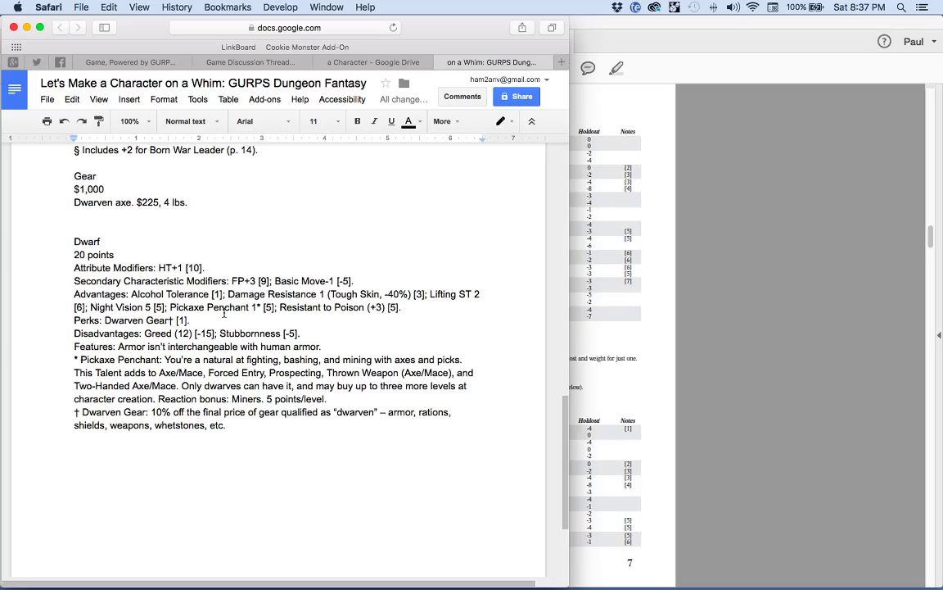
pyautogui.write('Light mail shirt')
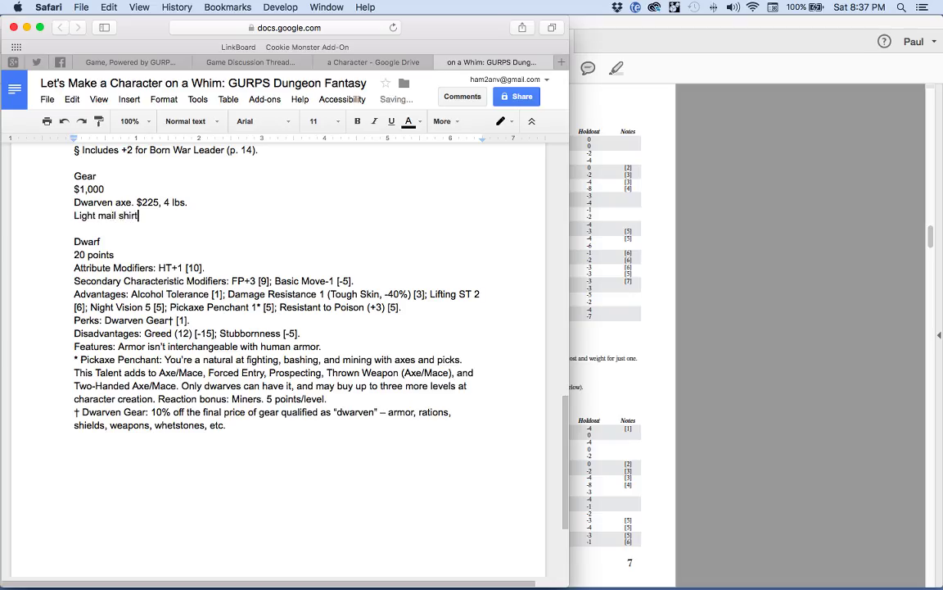
pyautogui.write(' [Torso, a')
pyautogui.press('BackSpace')
pyautogui.write('Amr')
pyautogui.press('BackSpace')
pyautogui.press('BackSpace')
pyautogui.write('rms]. DR')
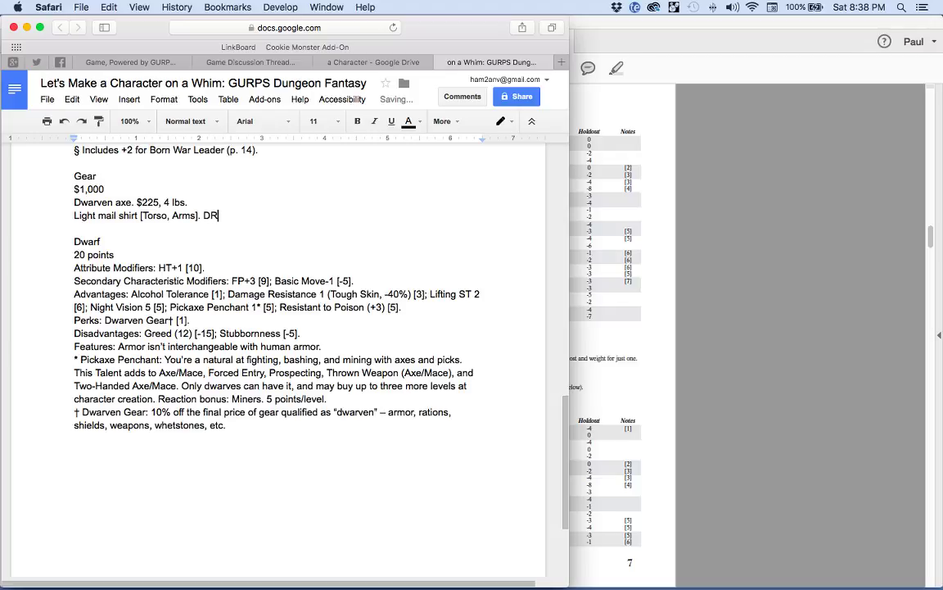
pyautogui.write(' 3*. $750')
pyautogui.write(', 18 lbs.')
pyautogui.press('Return')
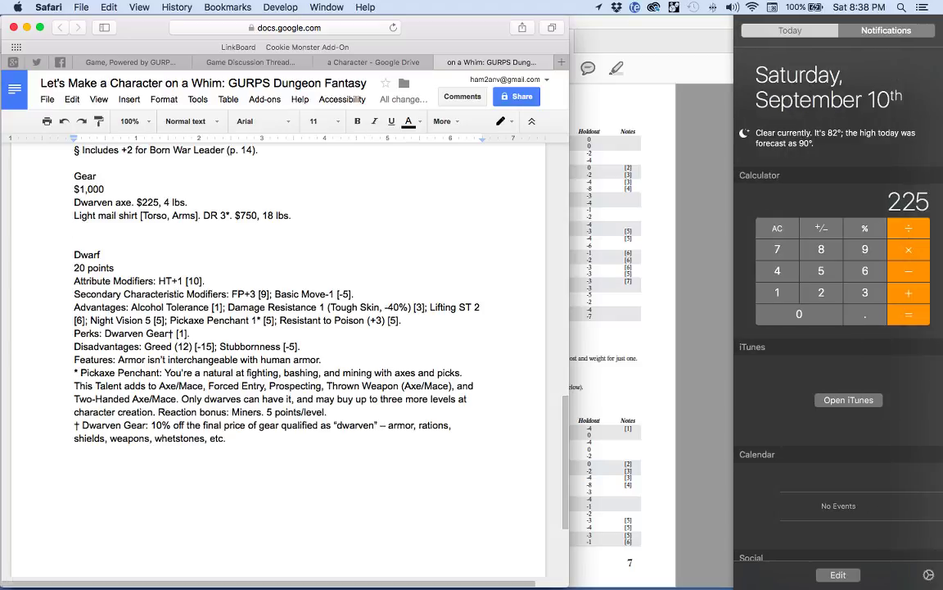
# - Add 225 + 750 in the Notification Center calculator to total the gear cost, and return to Low Tech Instant Armor.pdf
pyautogui.write('225')
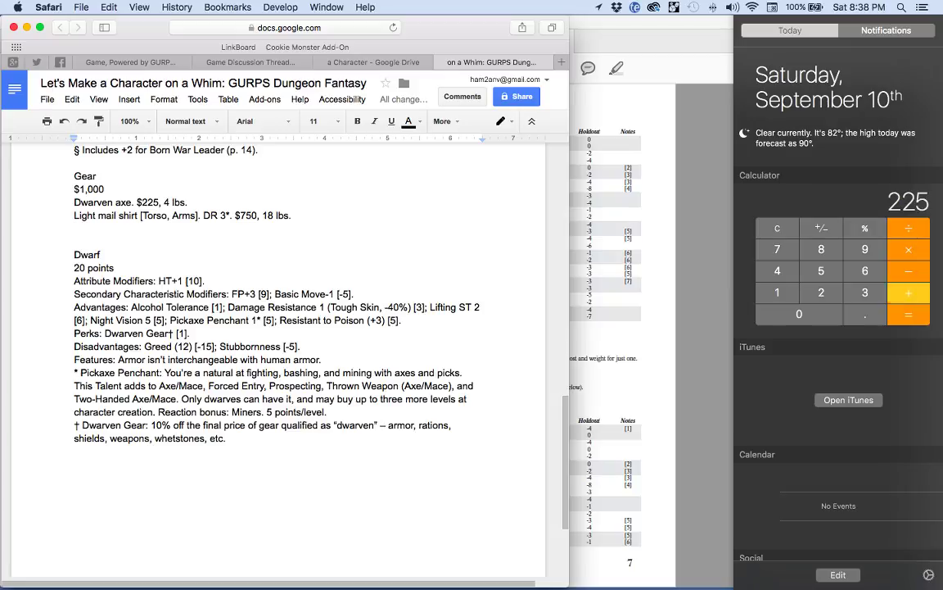
pyautogui.write('+750')
pyautogui.press('Return')
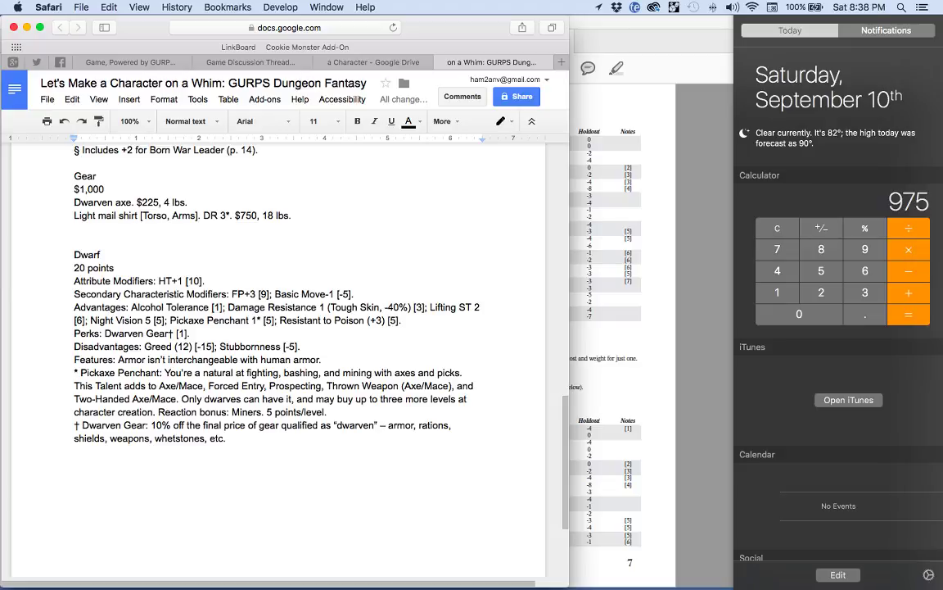
pyautogui.scroll(5, 226, 282)
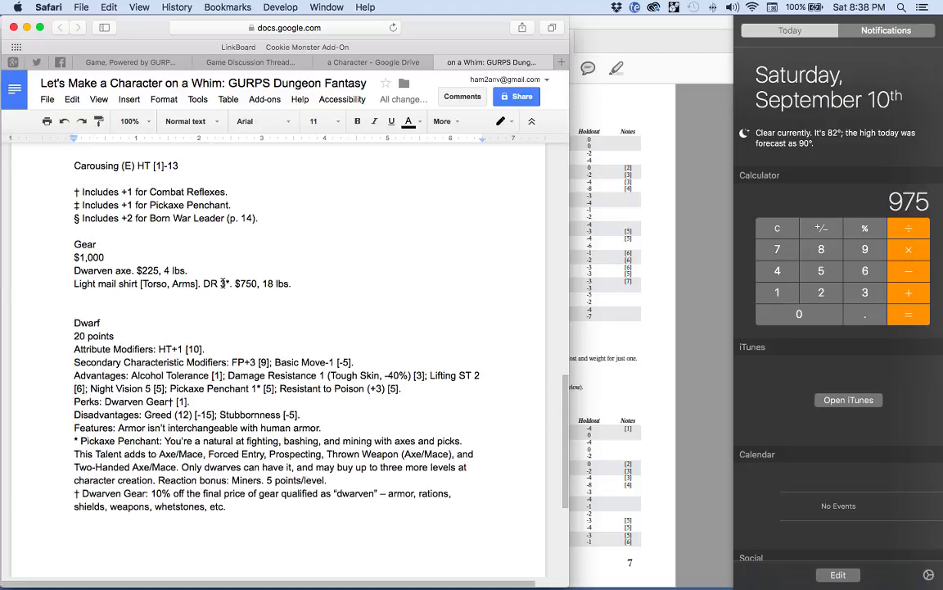
pyautogui.press('super+Tab')
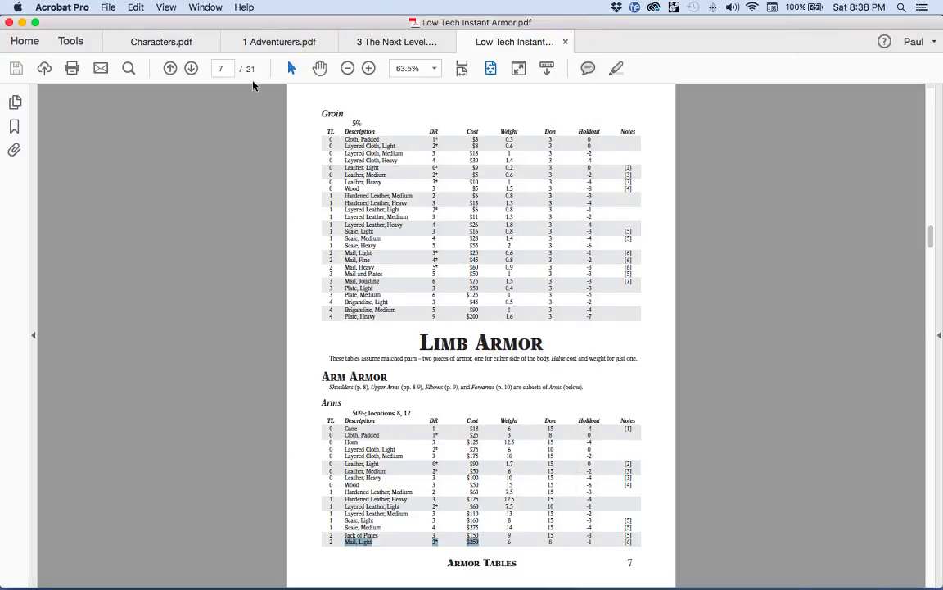
# - Examine the Buying (and Selling) Gear rules on page 23 of 1 Adventurers.pdf, enlarging the starting and extra money sections
pyautogui.click(279, 40)
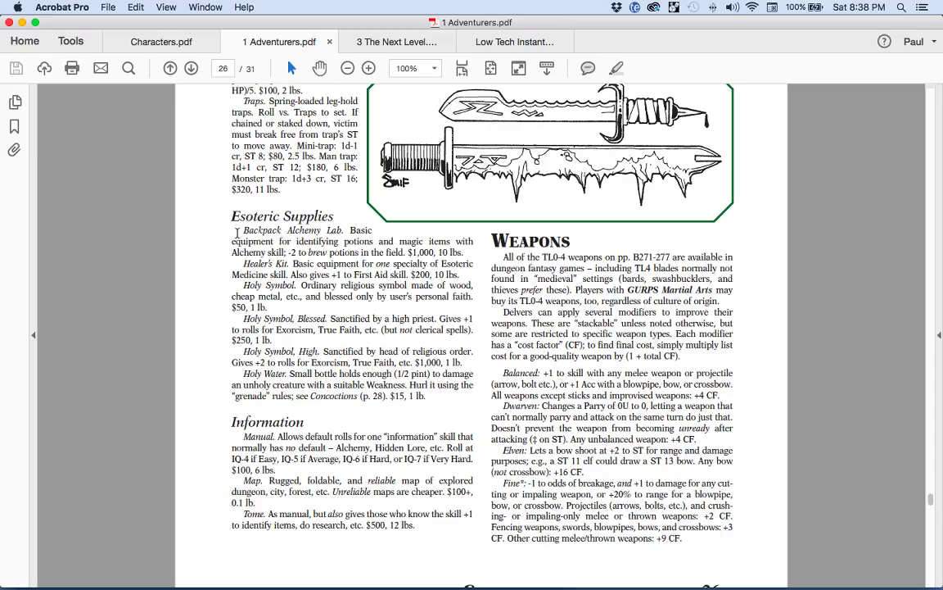
pyautogui.scroll(1, 245, 323)
pyautogui.click(490, 68)
pyautogui.scroll(2, 381, 176)
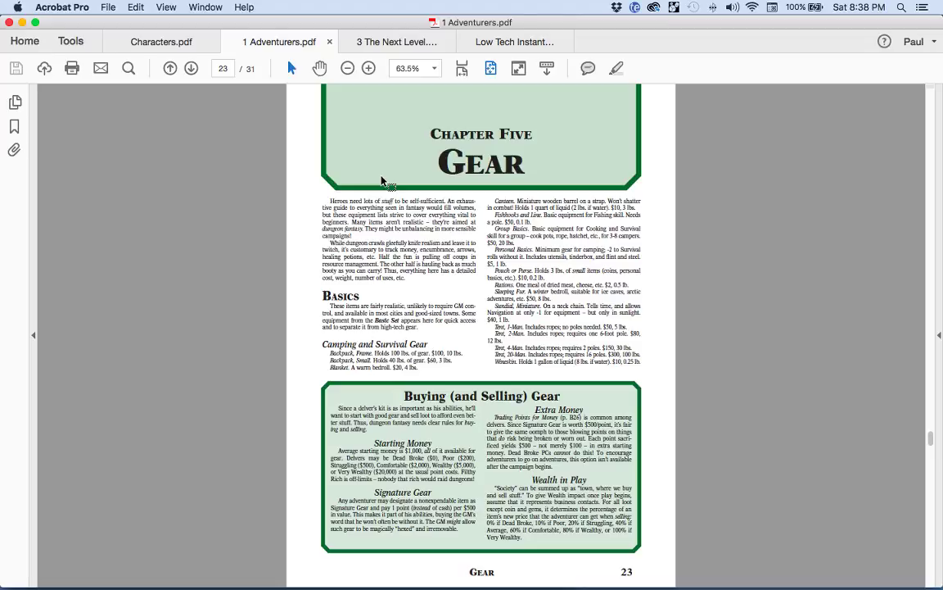
pyautogui.scroll(5, 505, 384)
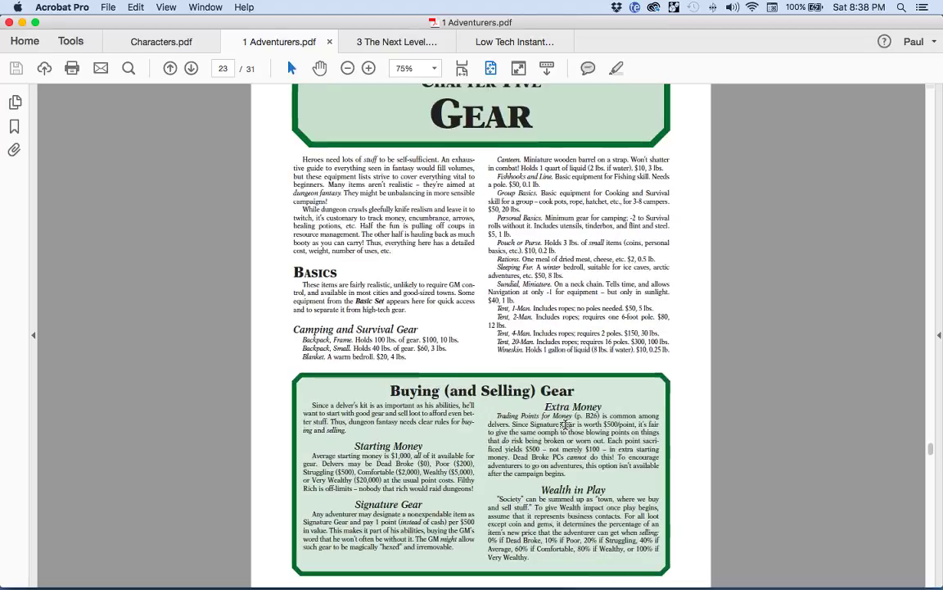
pyautogui.scroll(2, 565, 423)
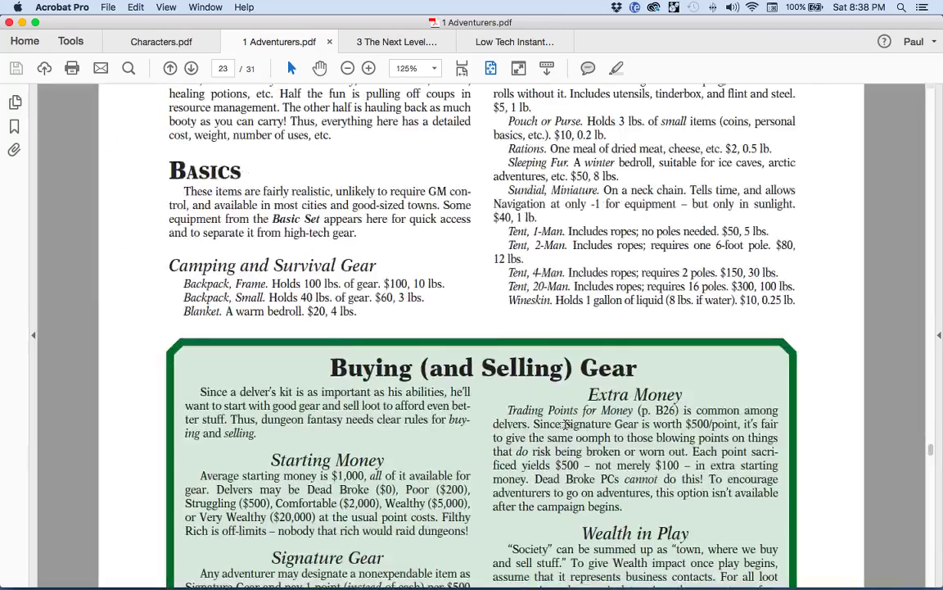
pyautogui.scroll(-3, 565, 423)
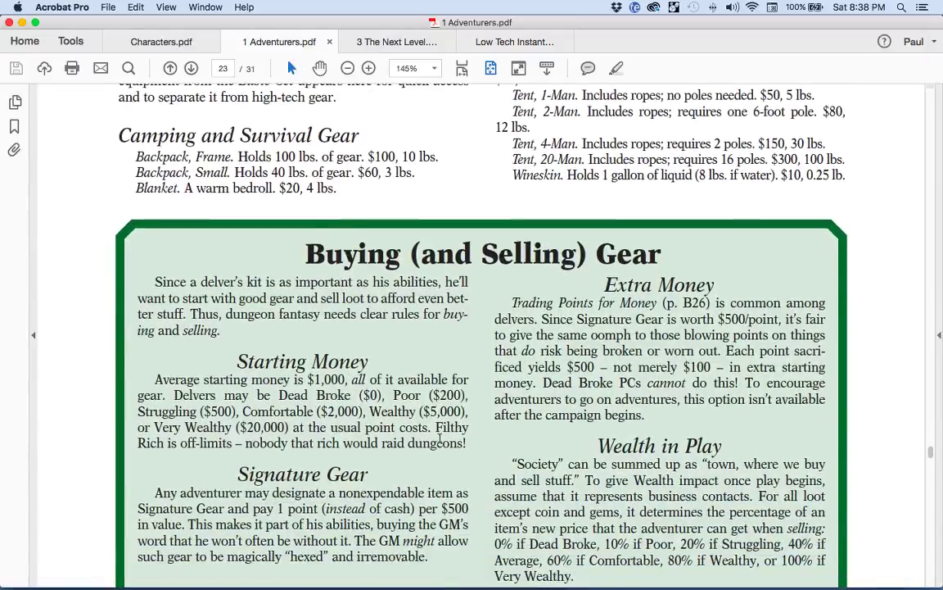
pyautogui.scroll(-1, 439, 439)
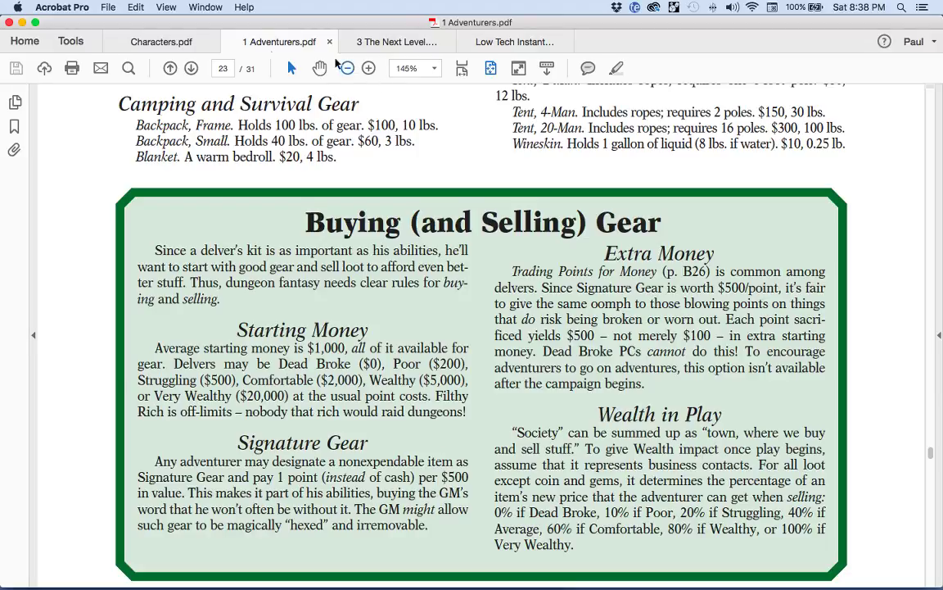
pyautogui.click(162, 39)
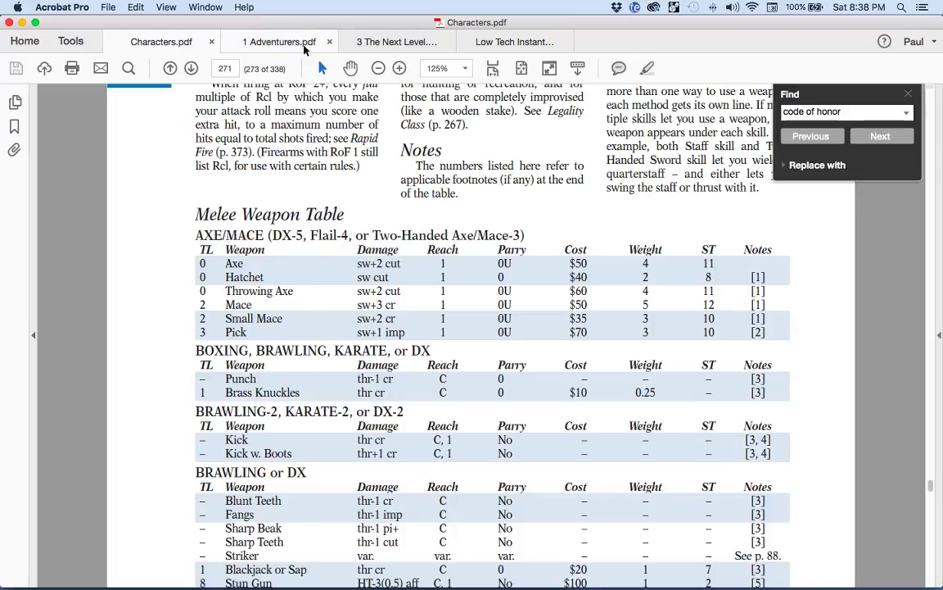
pyautogui.click(283, 43)
# - Switch to the Google Docs character sheet in Safari and add a "Quirks:" line under Compulsive Carousing in the Disadvantages list
pyautogui.press('super+Tab')
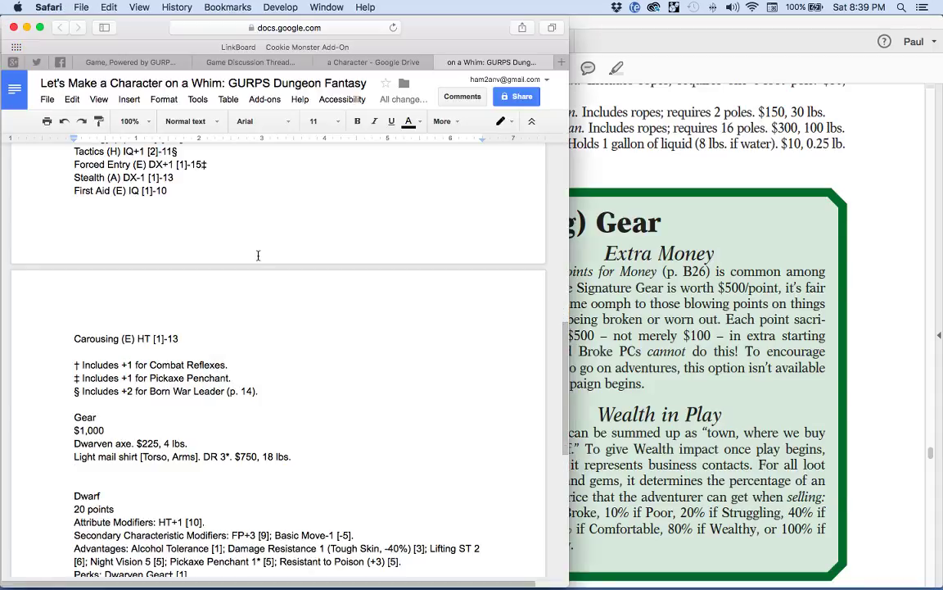
pyautogui.scroll(8, 270, 289)
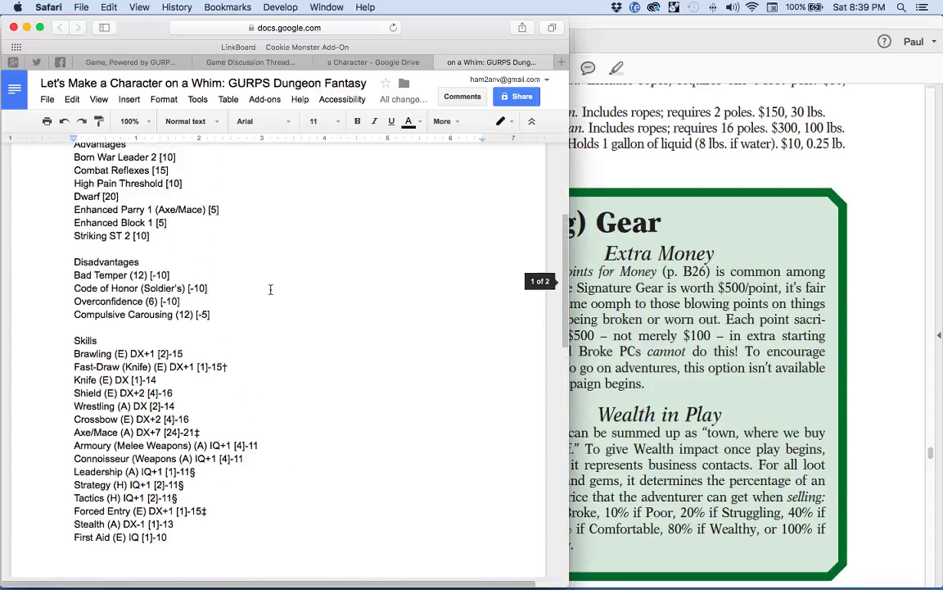
pyautogui.click(235, 308)
pyautogui.press('Return')
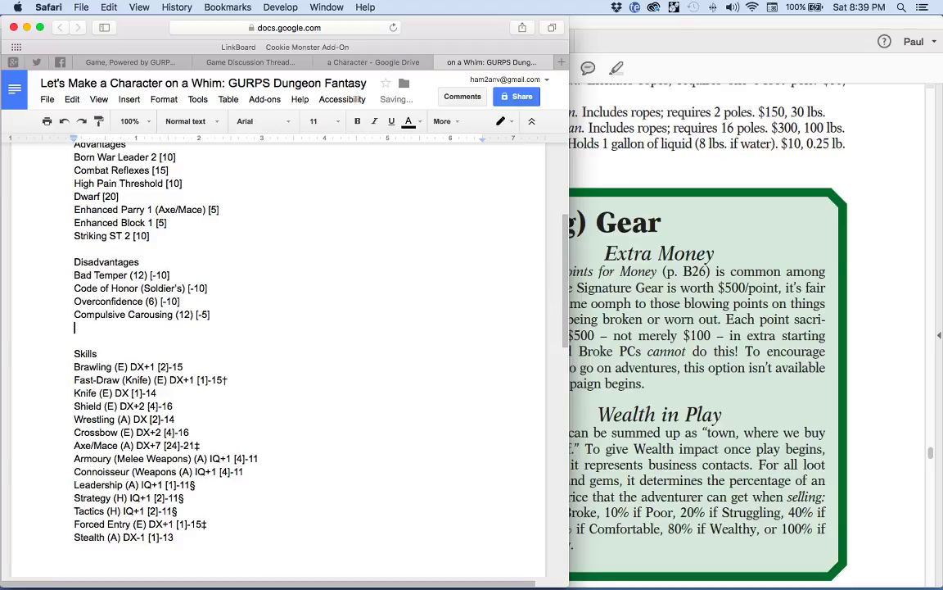
pyautogui.write('Quirks:')
# - Switch to Acrobat, go to the Quirks section in the Disadvantages chapter of Characters.pdf, and fit the whole page in view
pyautogui.click(573, 31)
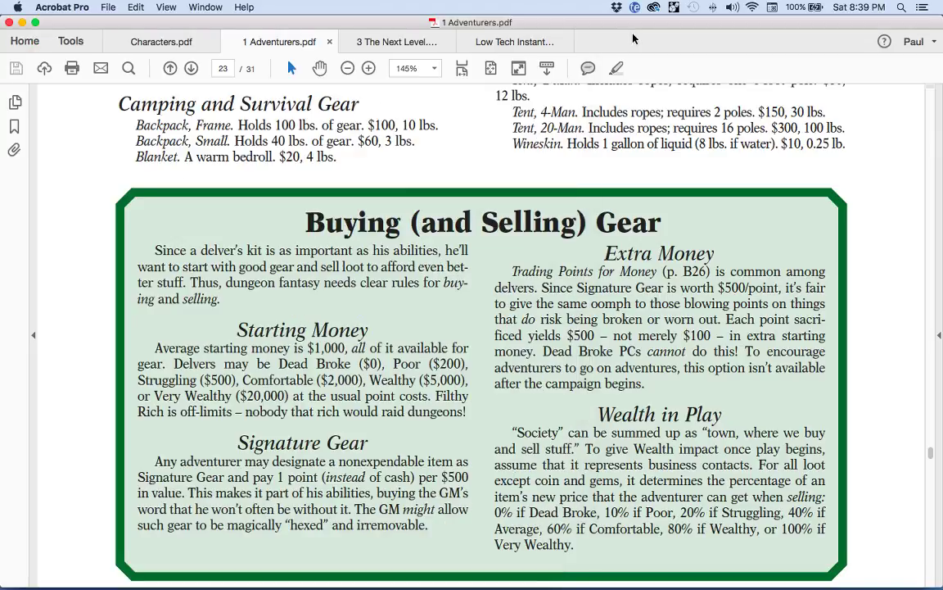
pyautogui.click(152, 45)
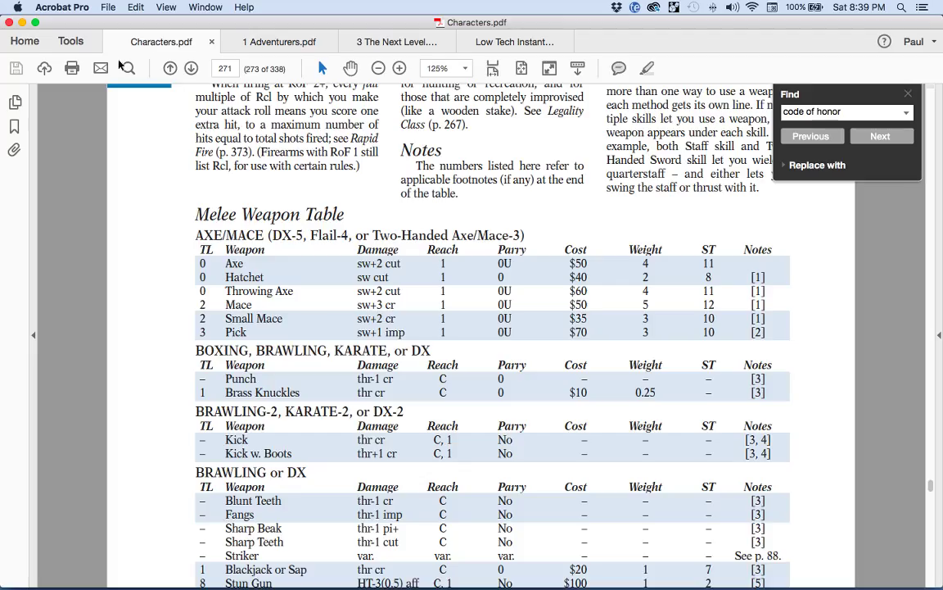
pyautogui.click(13, 126)
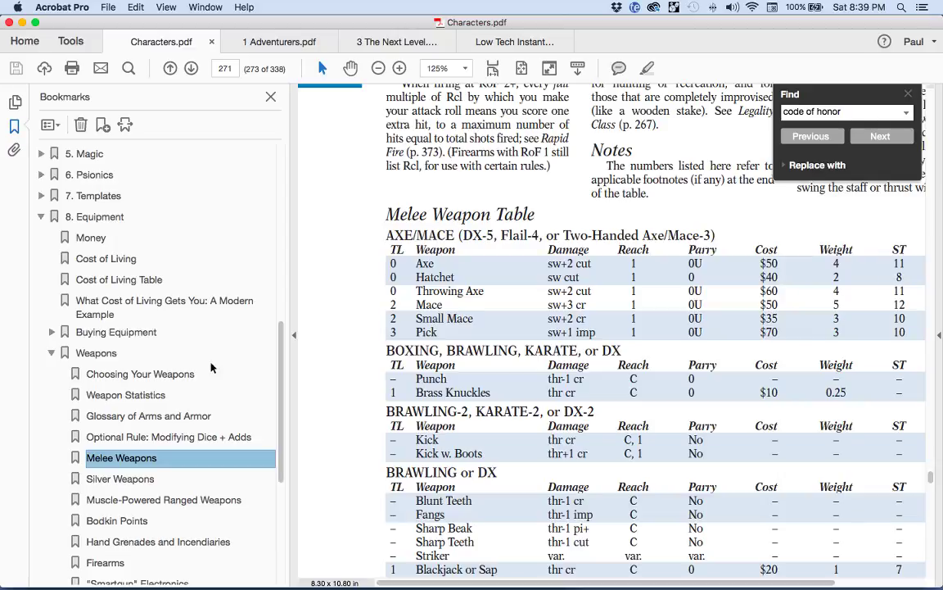
pyautogui.click(50, 353)
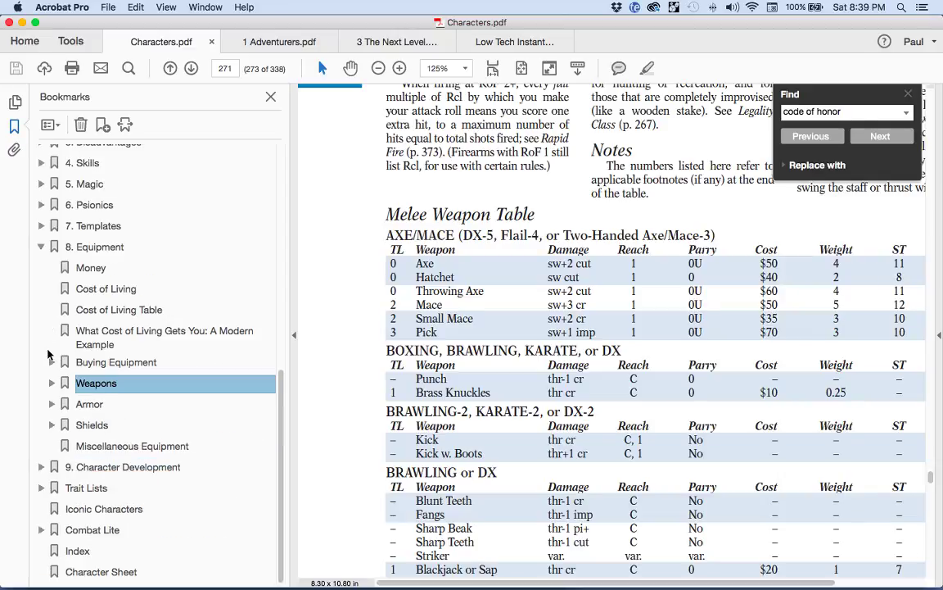
pyautogui.click(41, 246)
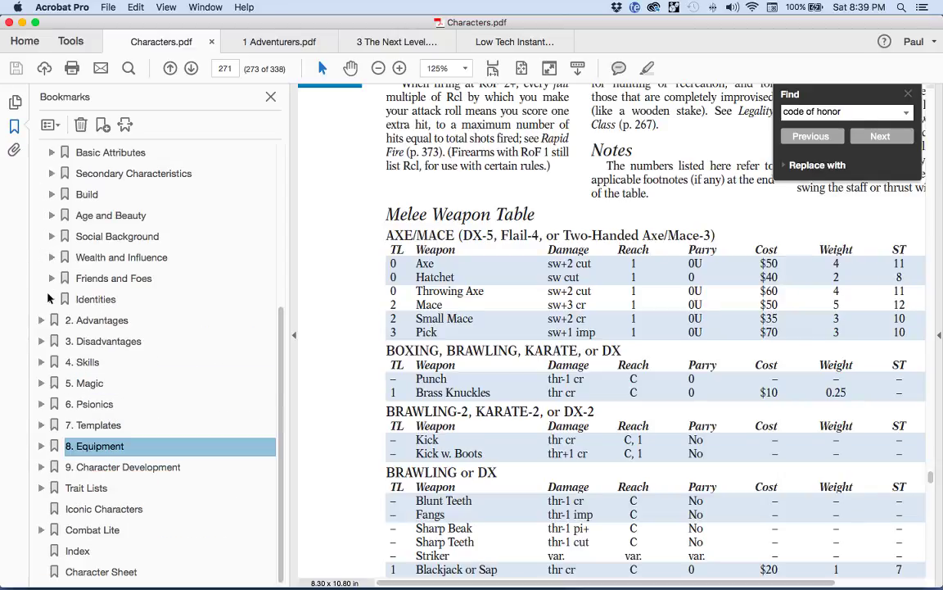
pyautogui.click(41, 340)
pyautogui.click(90, 530)
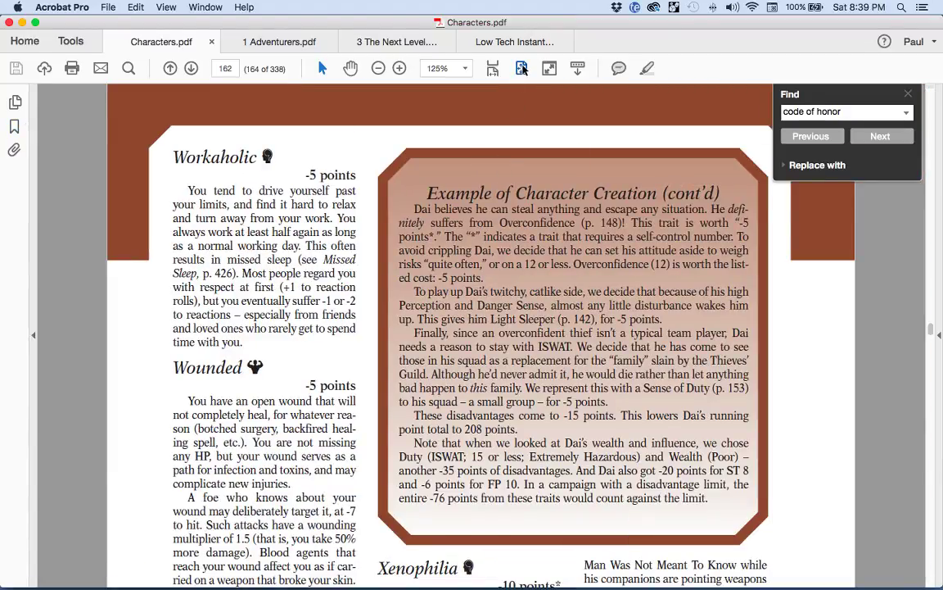
pyautogui.press('super+0')
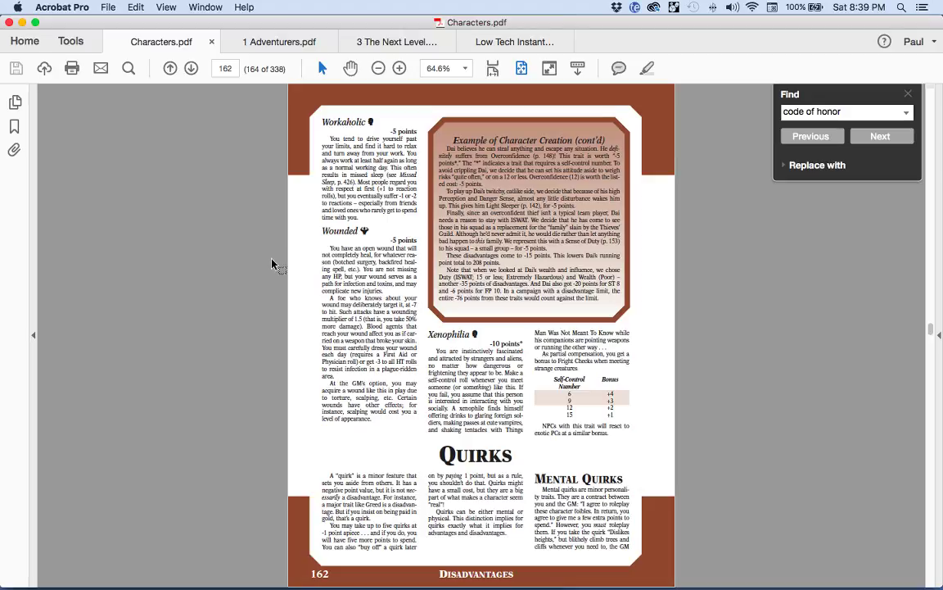
# - Read through the mental and physical quirk descriptions on pages 163 to 165 of Characters.pdf
pyautogui.scroll(-1, 273, 262)
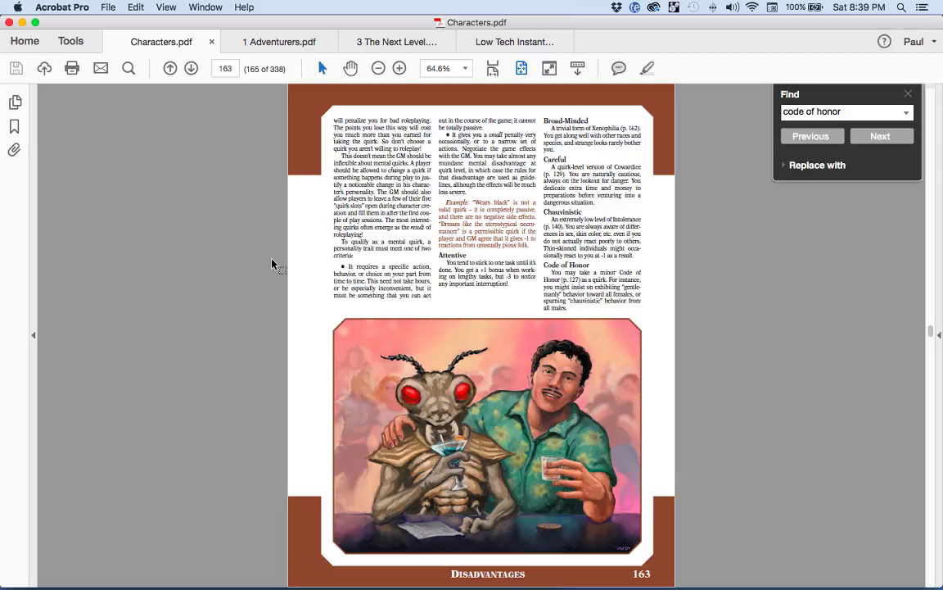
pyautogui.scroll(-1, 274, 263)
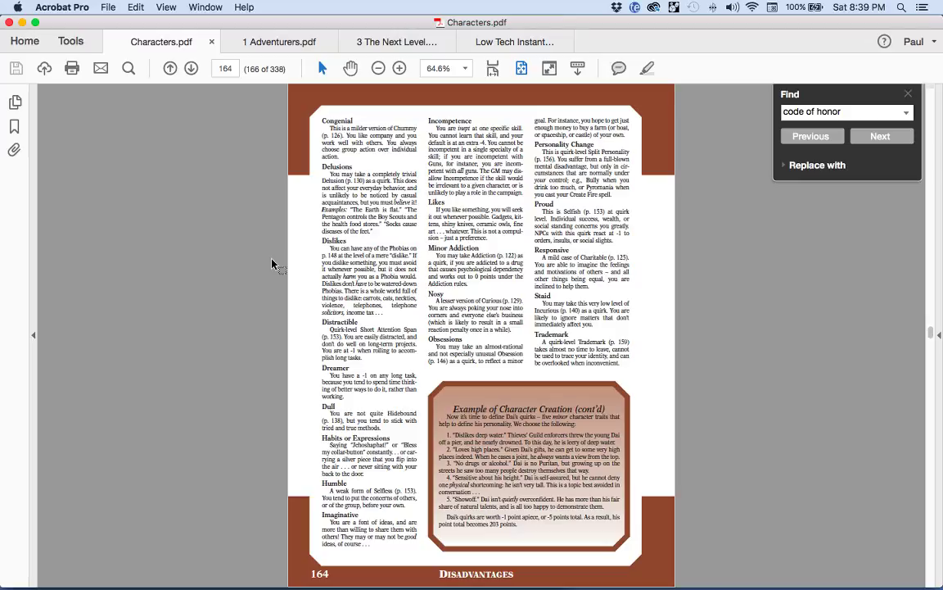
pyautogui.scroll(-3, 273, 263)
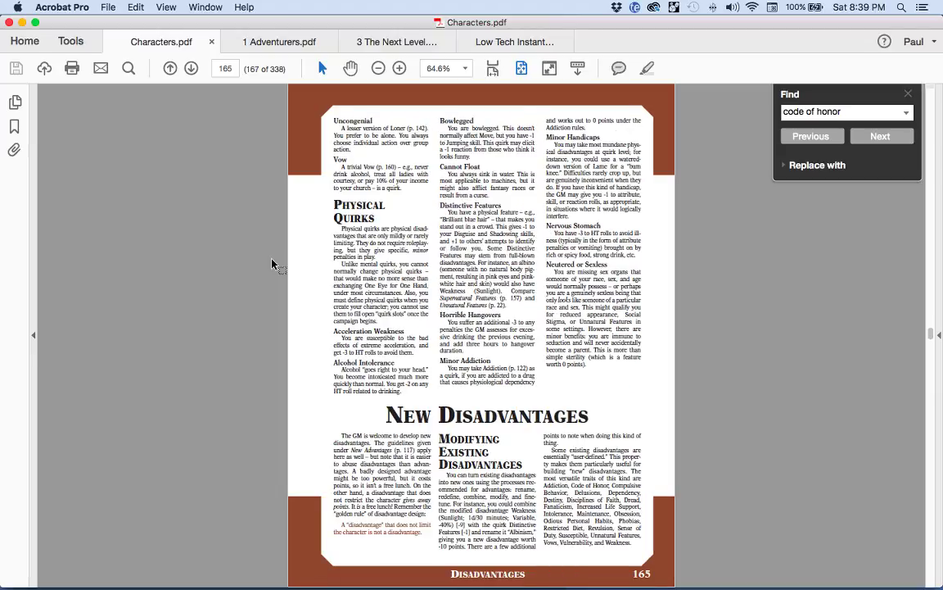
pyautogui.scroll(3, 272, 263)
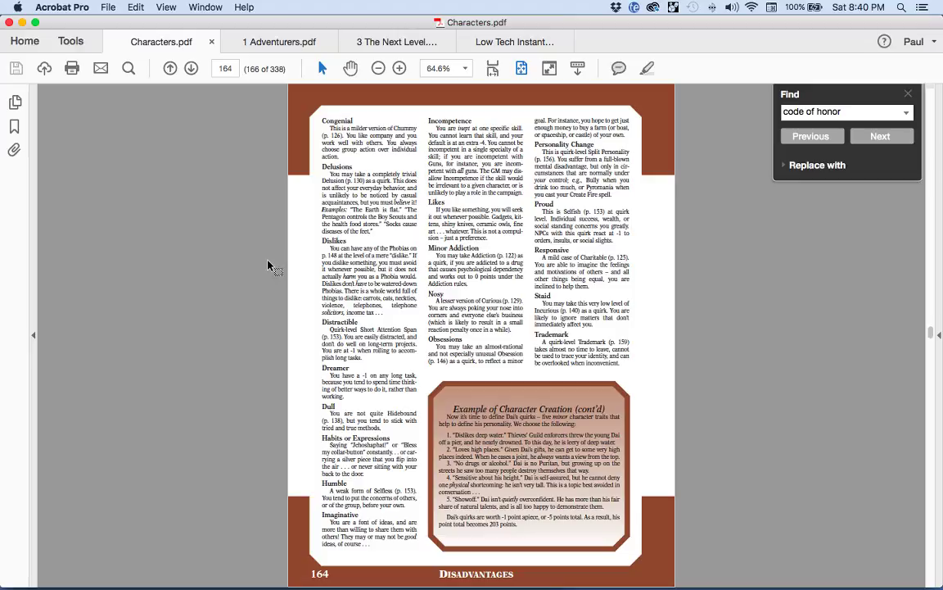
pyautogui.scroll(1, 270, 266)
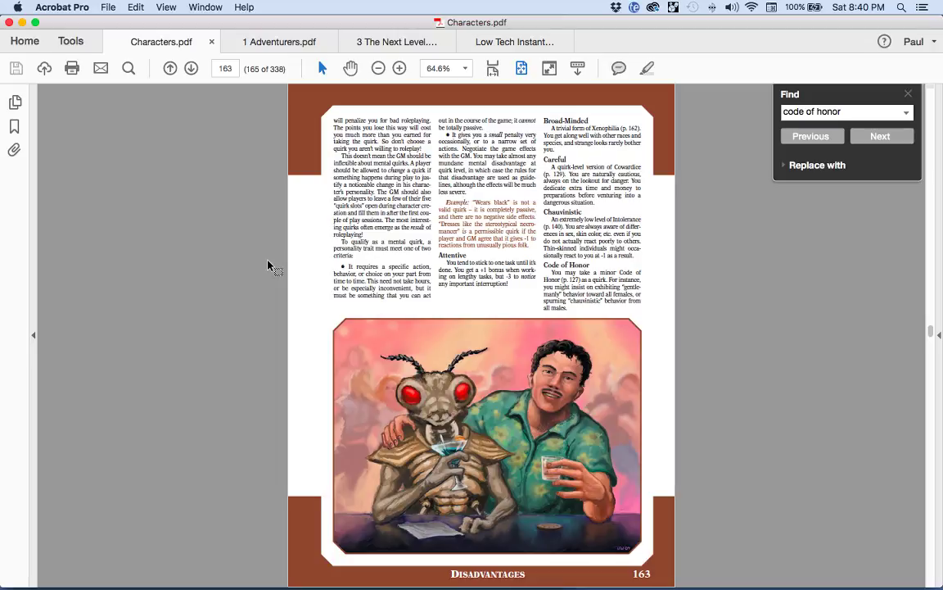
# - Review the character's attributes, advantages and disadvantages in the Google Docs sheet, checking the Overconfidence entry against possible quirks
pyautogui.press('super+Tab')
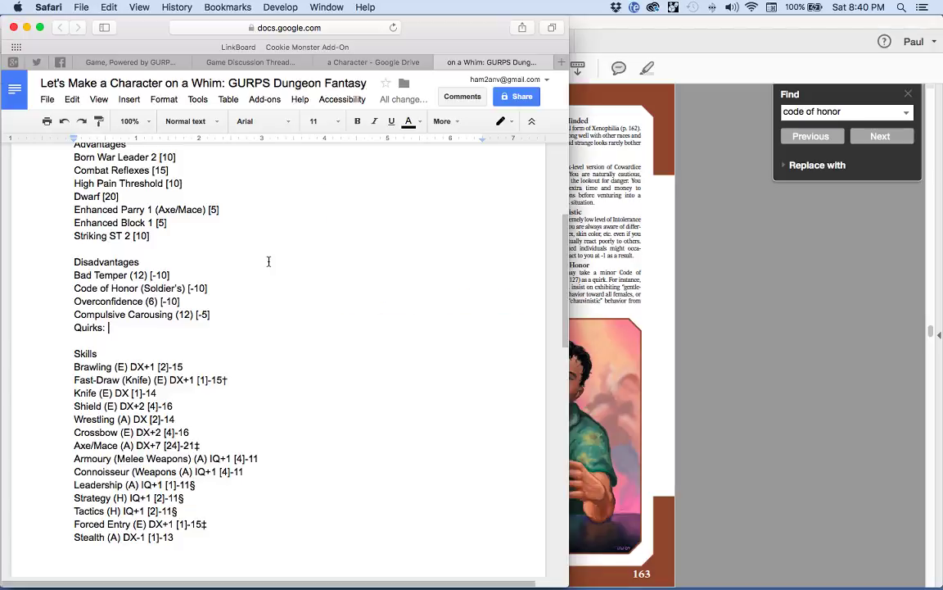
pyautogui.press('super+Tab')
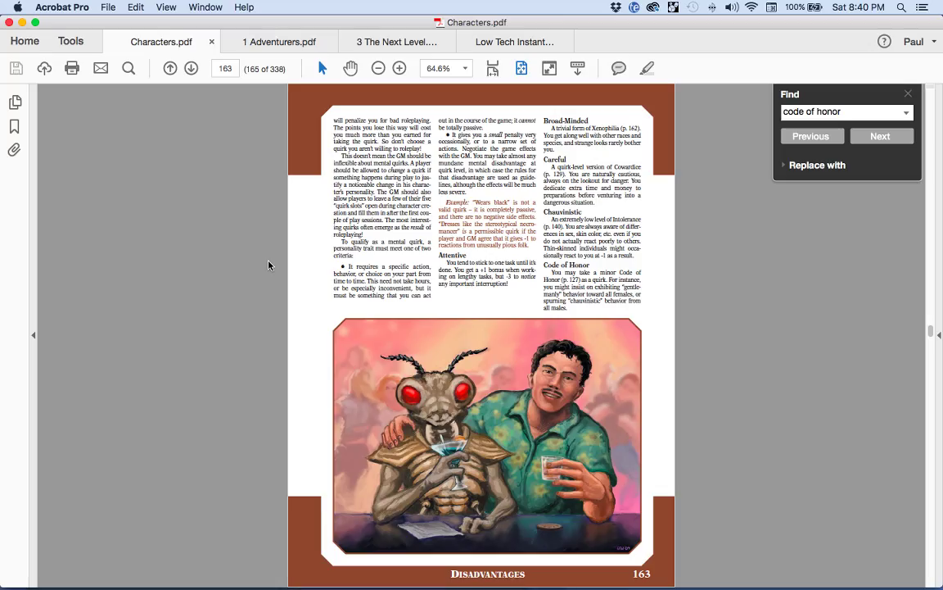
pyautogui.press('super+Tab')
pyautogui.scroll(5, 268, 261)
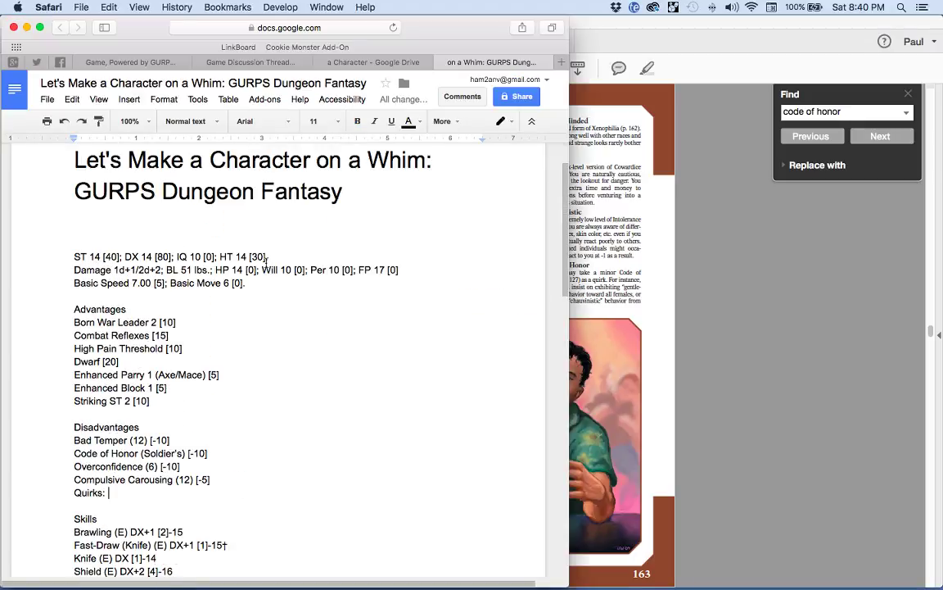
pyautogui.scroll(-1, 266, 258)
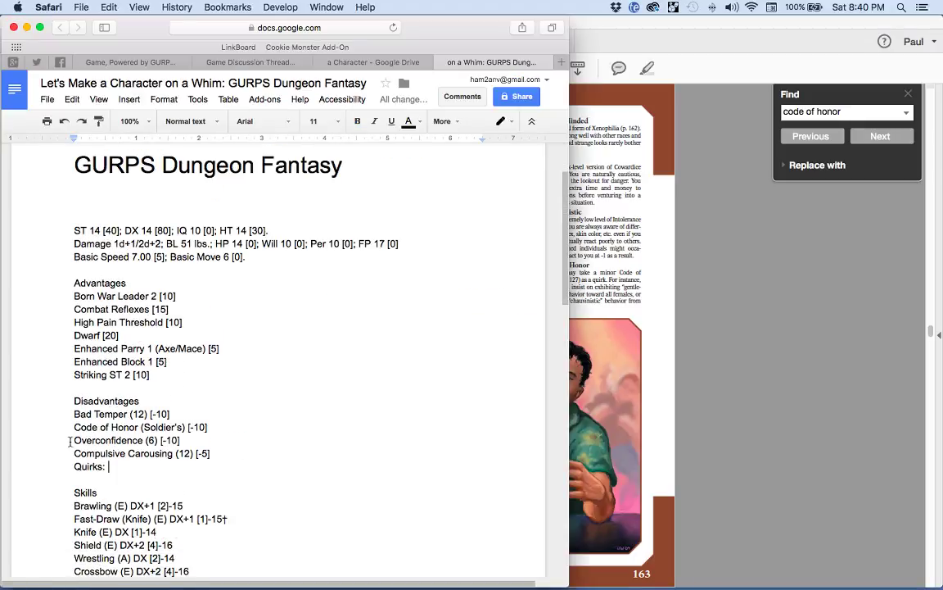
pyautogui.moveTo(73, 440); pyautogui.dragTo(184, 440)
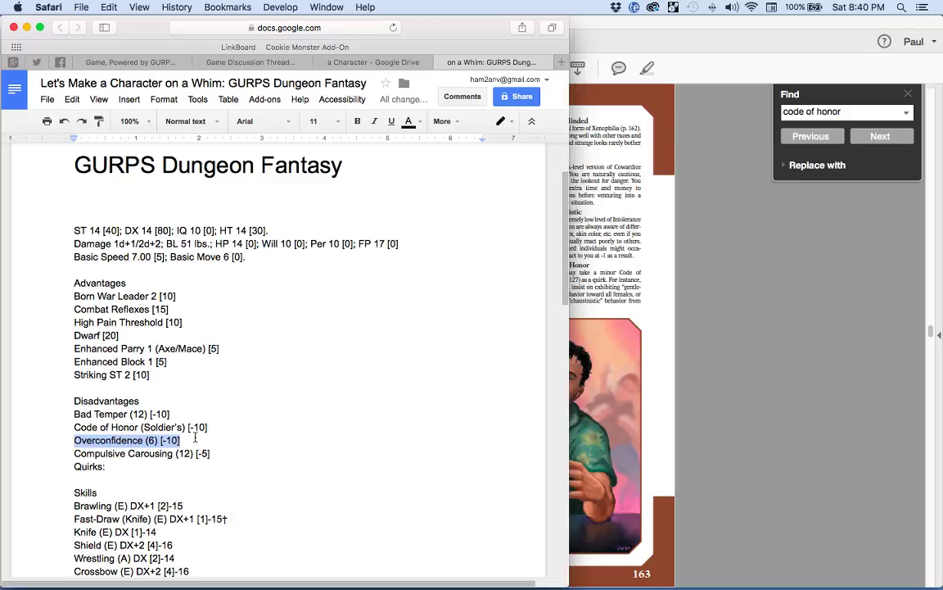
pyautogui.click(178, 466)
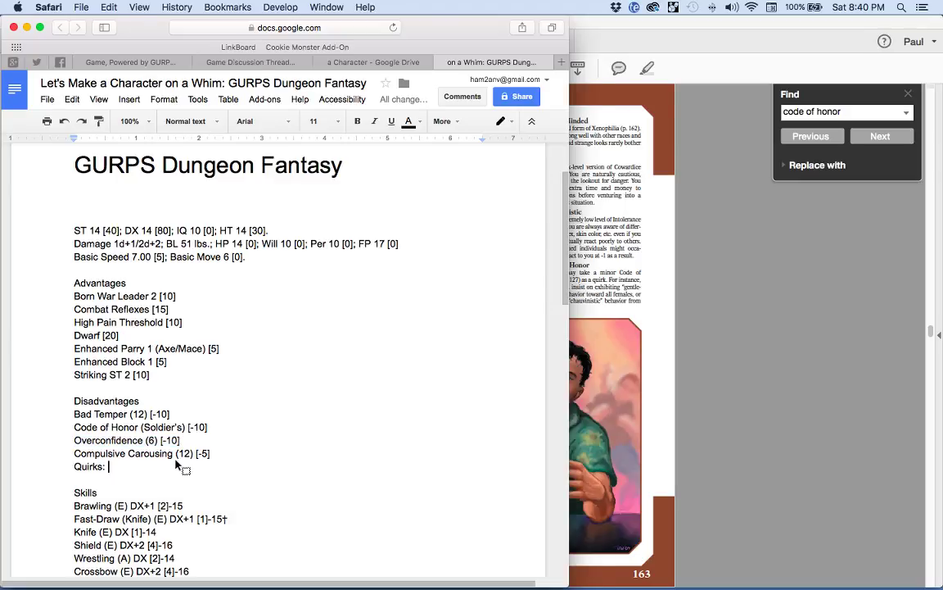
# - Check the quirk descriptions in Characters.pdf and enter "Careful;" on the Quirks line of the Google Docs character sheet
pyautogui.press('super+Tab')
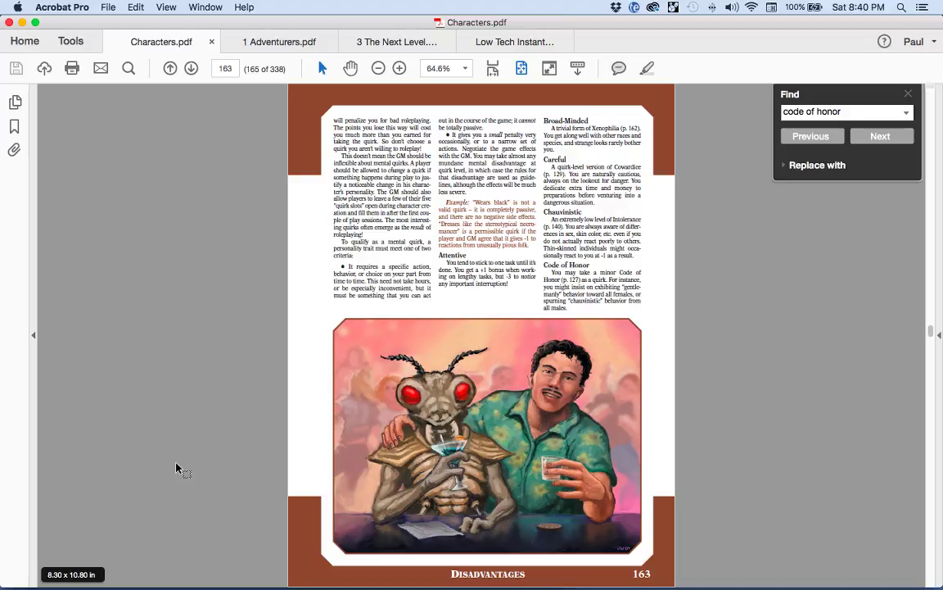
pyautogui.press('super+Tab')
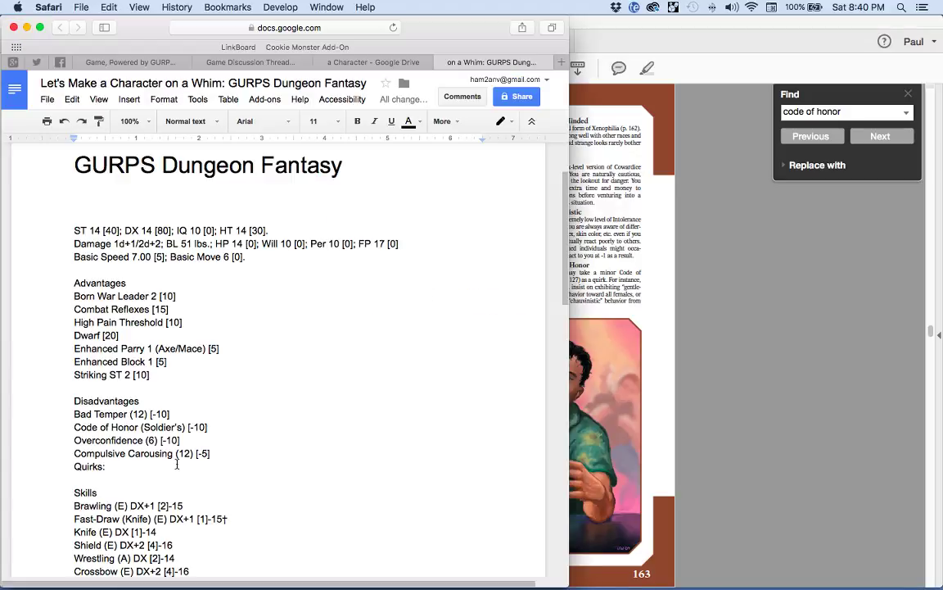
pyautogui.press('super+Tab')
pyautogui.press('super+Tab')
pyautogui.write('Careful')
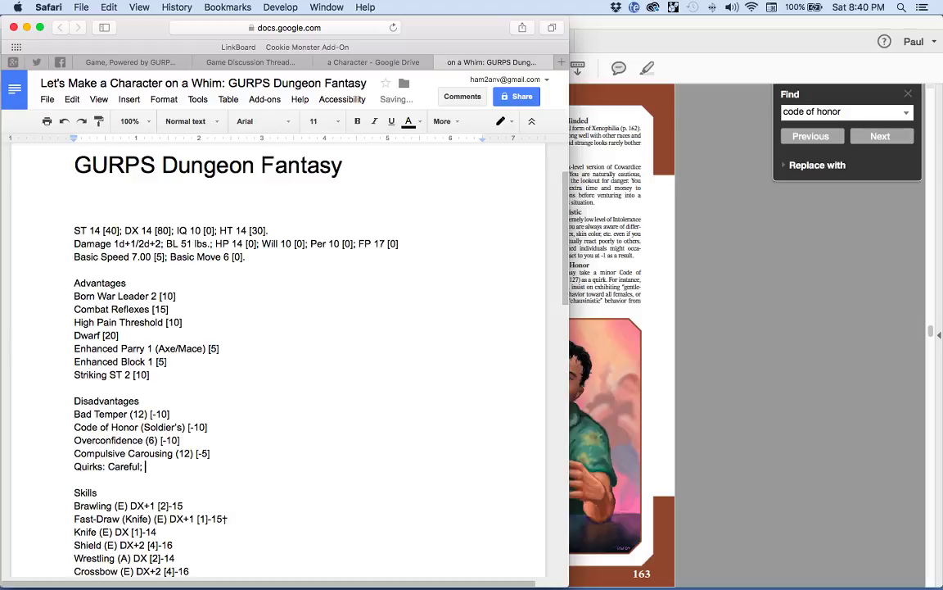
# - Switch to Acrobat and examine the Chauvinistic quirk description on page 163 of Characters.pdf
pyautogui.press('super+Tab')
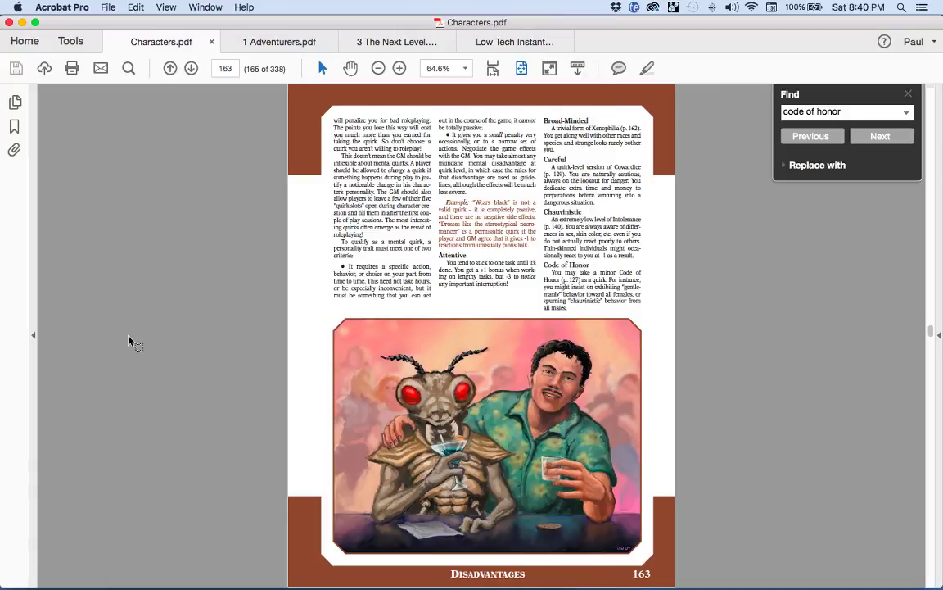
pyautogui.moveTo(544, 210); pyautogui.dragTo(641, 256)
pyautogui.press('super+Tab')
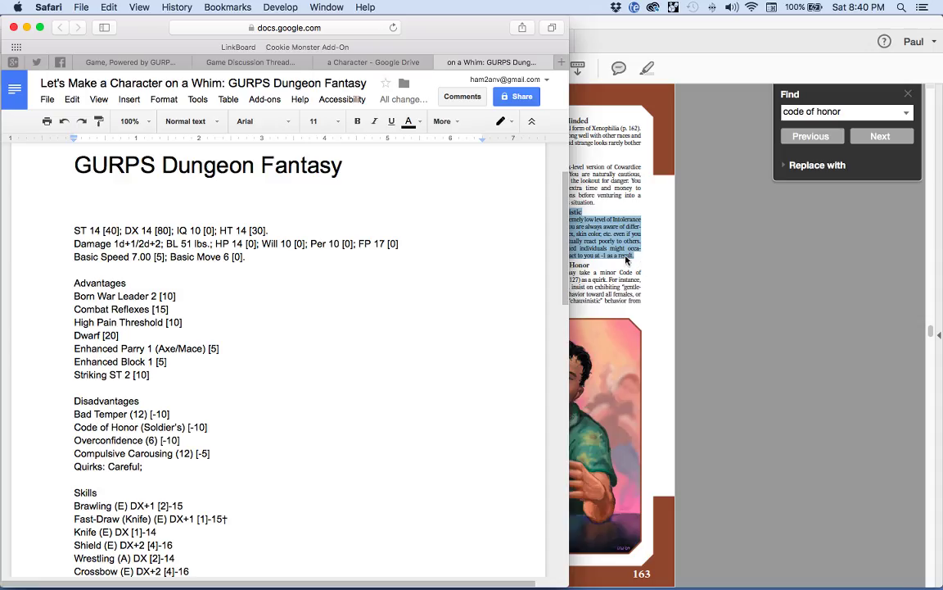
pyautogui.press('super+Tab')
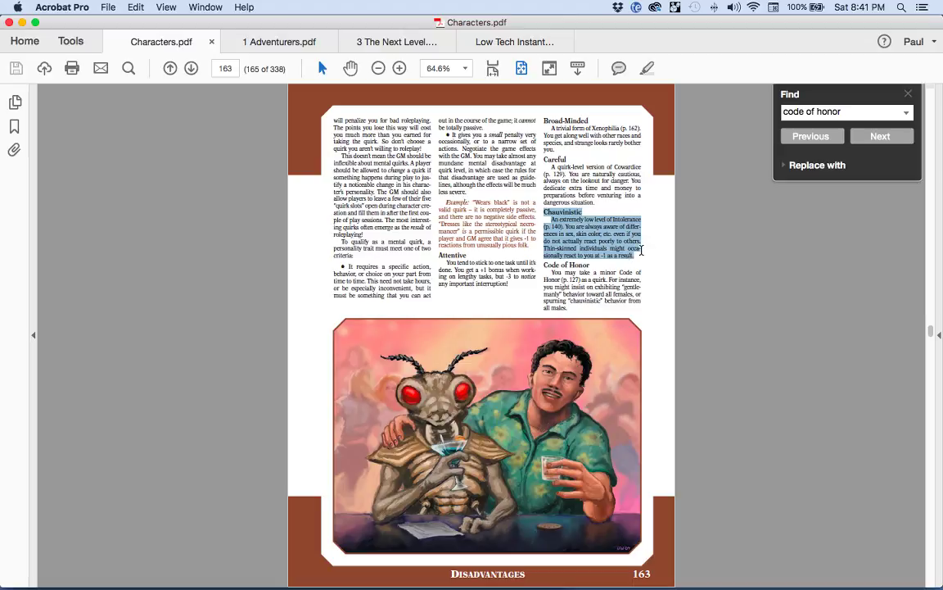
pyautogui.click(641, 253)
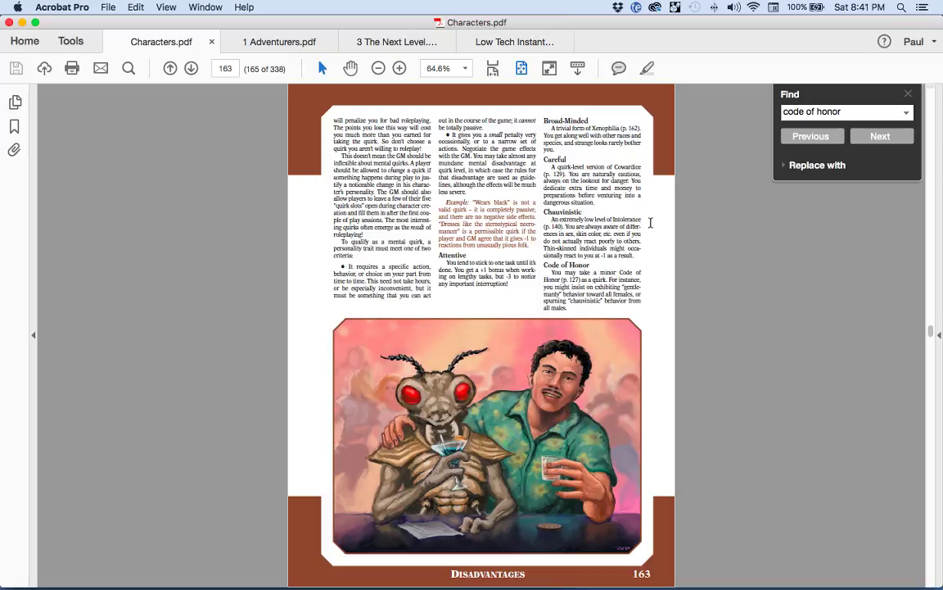
# - Complete the Quirks line in the Google Docs sheet with "Chauvinistic; Proud [-3].", checking the quirk descriptions on page 164 of Characters.pdf
pyautogui.press('super+Tab')
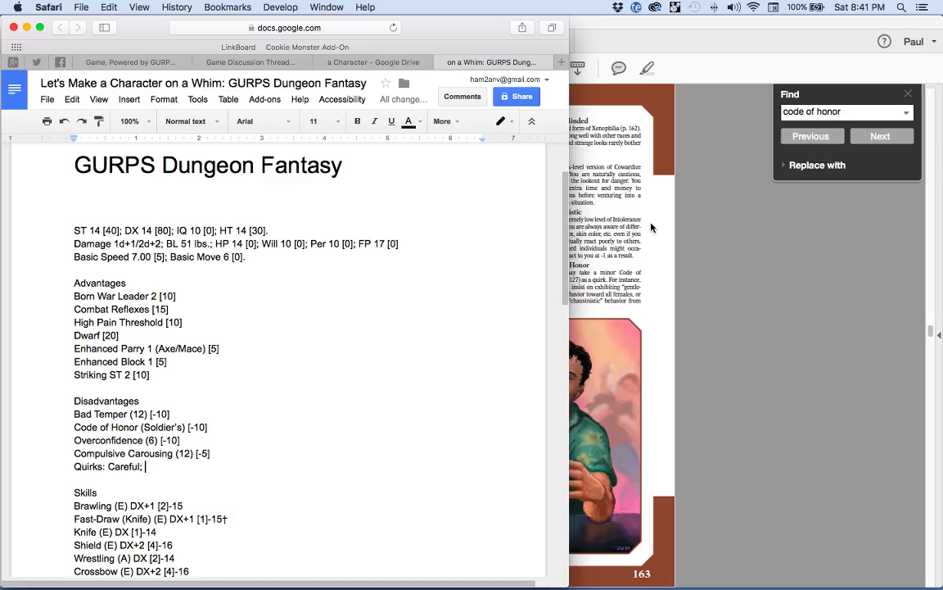
pyautogui.write('Chauvinistic;')
pyautogui.press('super+Tab')
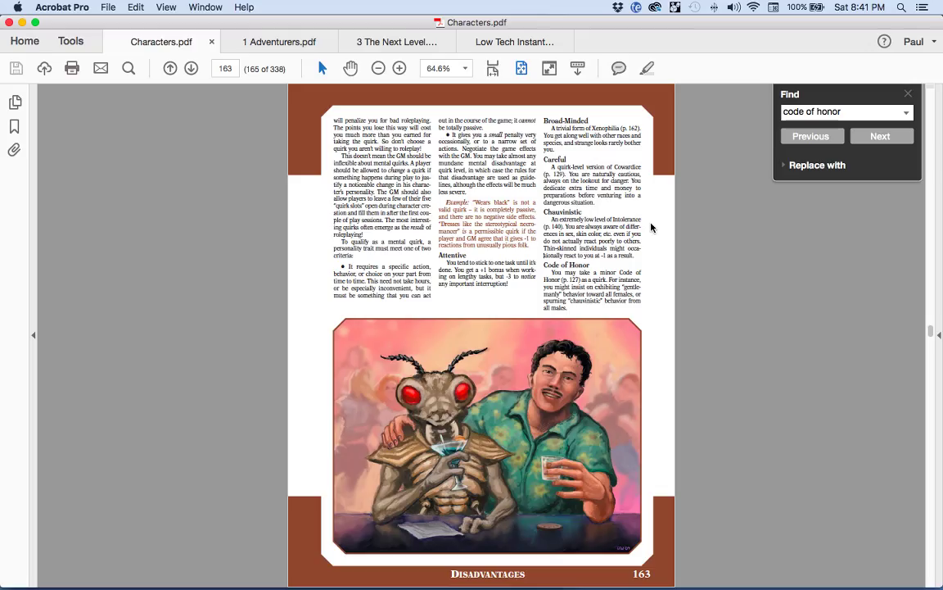
pyautogui.scroll(-3, 694, 248)
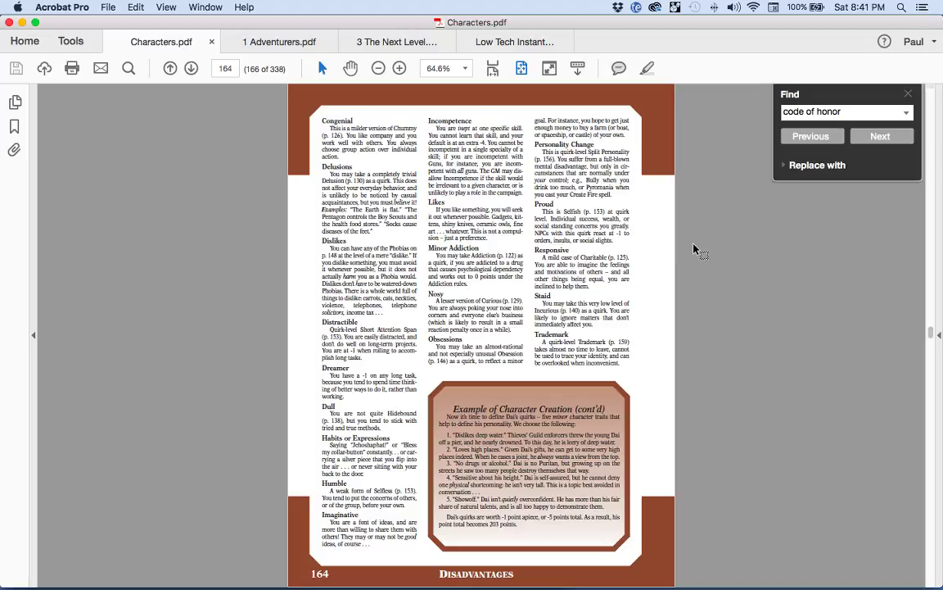
pyautogui.press('super+Tab')
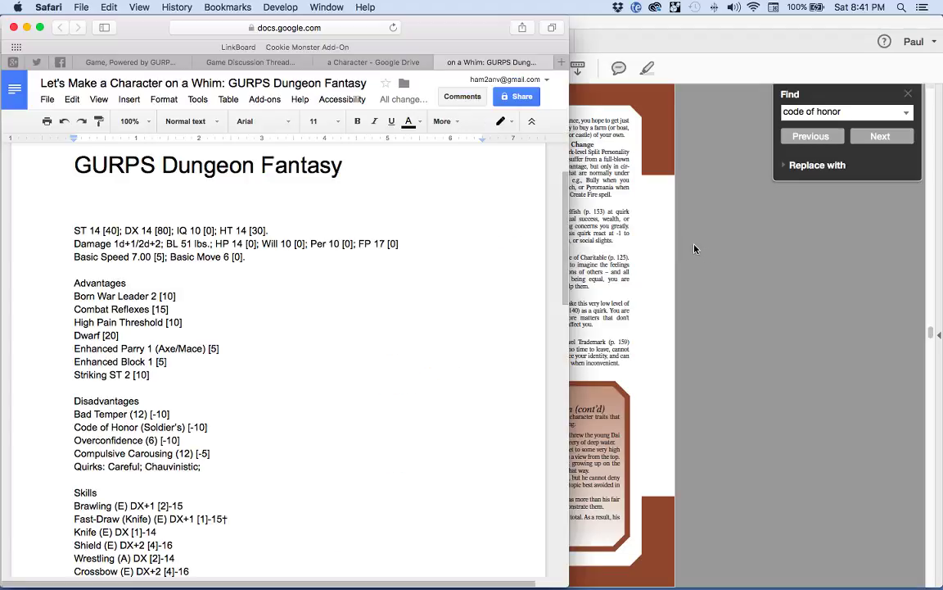
pyautogui.write('Proud')
pyautogui.click(624, 219)
pyautogui.press('super+Tab')
pyautogui.write('[-3].')
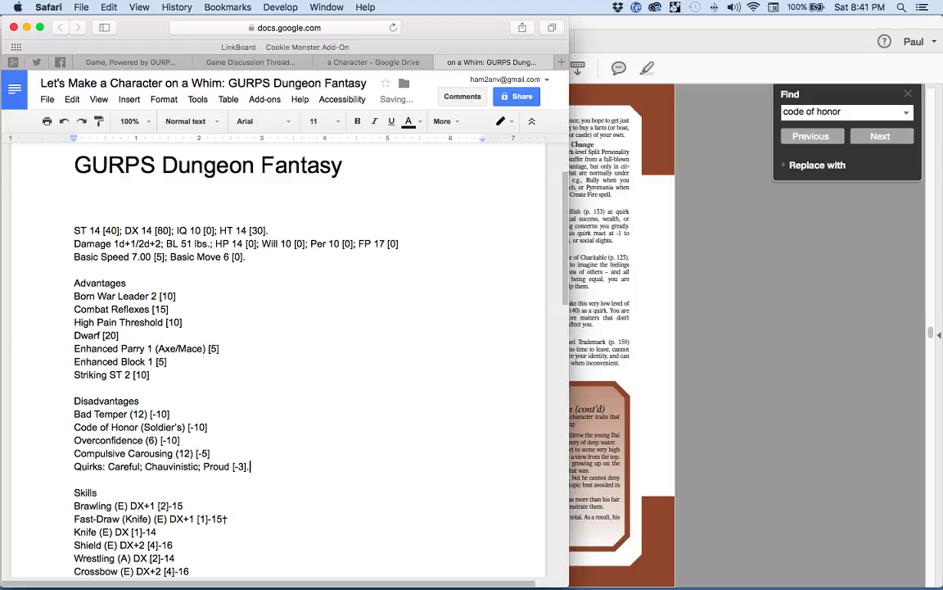
# - Switch to Acrobat and go to the Knight template on page 8 of 1 Adventurers.pdf
pyautogui.press('super+Tab')
pyautogui.press('super+Tab')
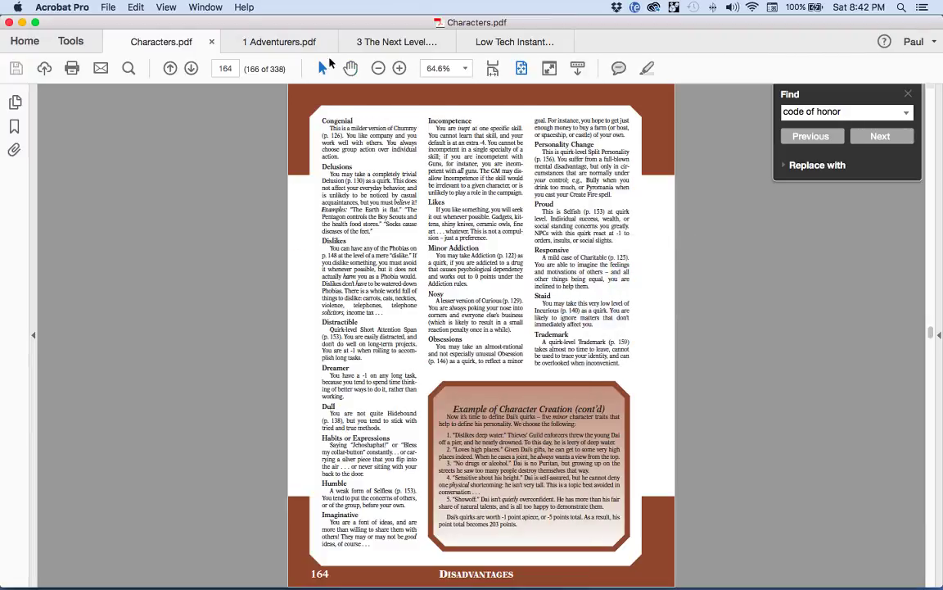
pyautogui.click(264, 41)
pyautogui.click(14, 127)
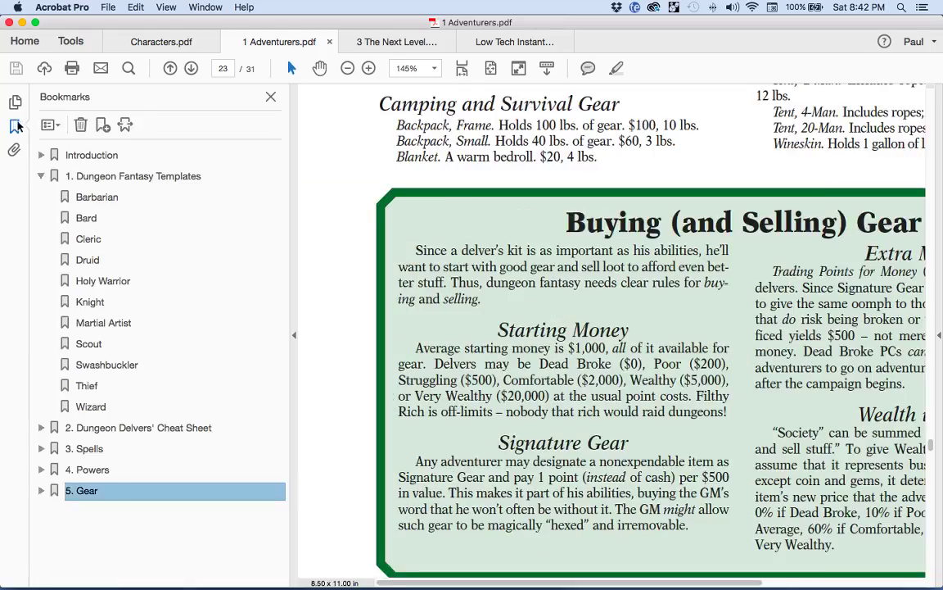
pyautogui.click(90, 306)
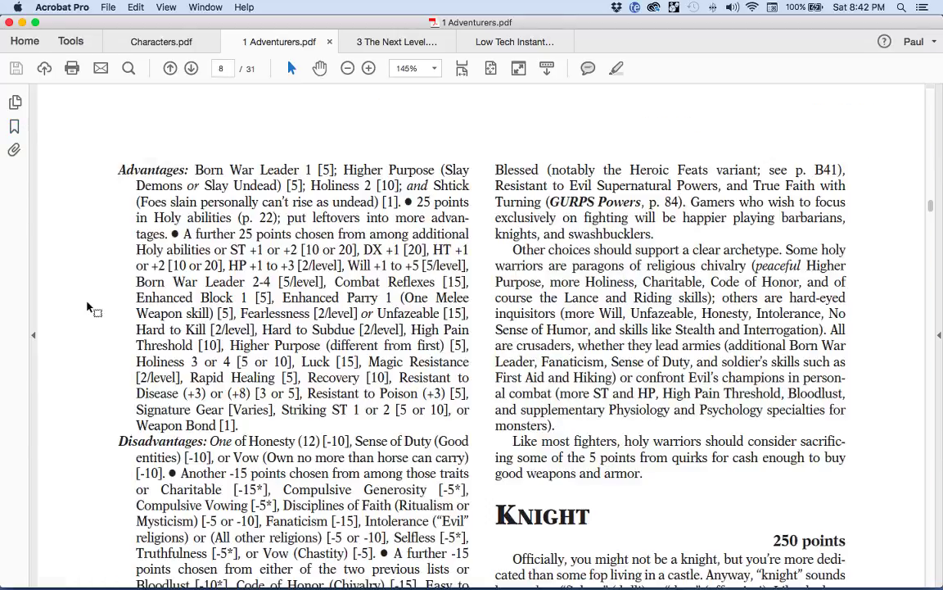
pyautogui.scroll(-5, 88, 306)
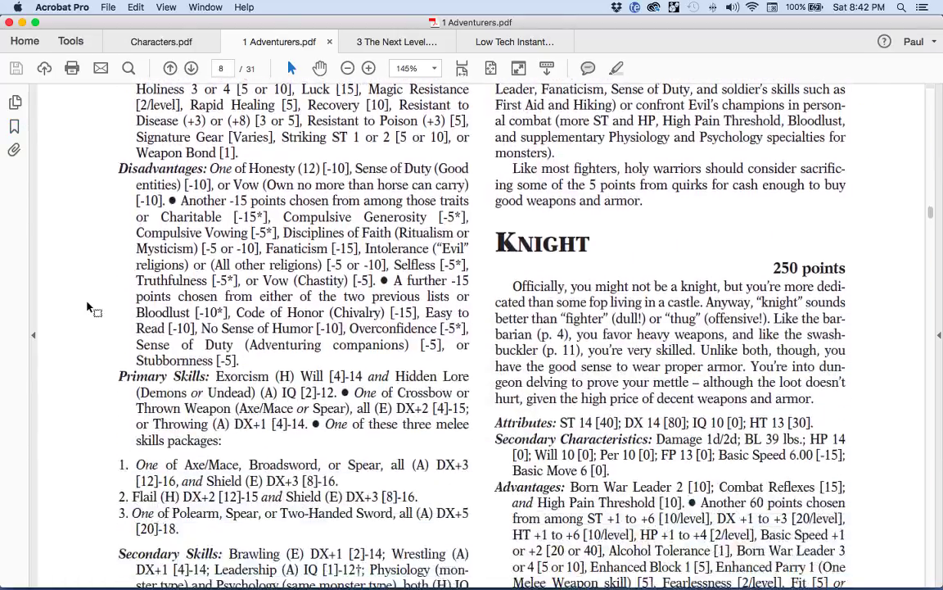
pyautogui.rightClick(88, 306)
pyautogui.click(156, 392)
pyautogui.scroll(-1, 157, 389)
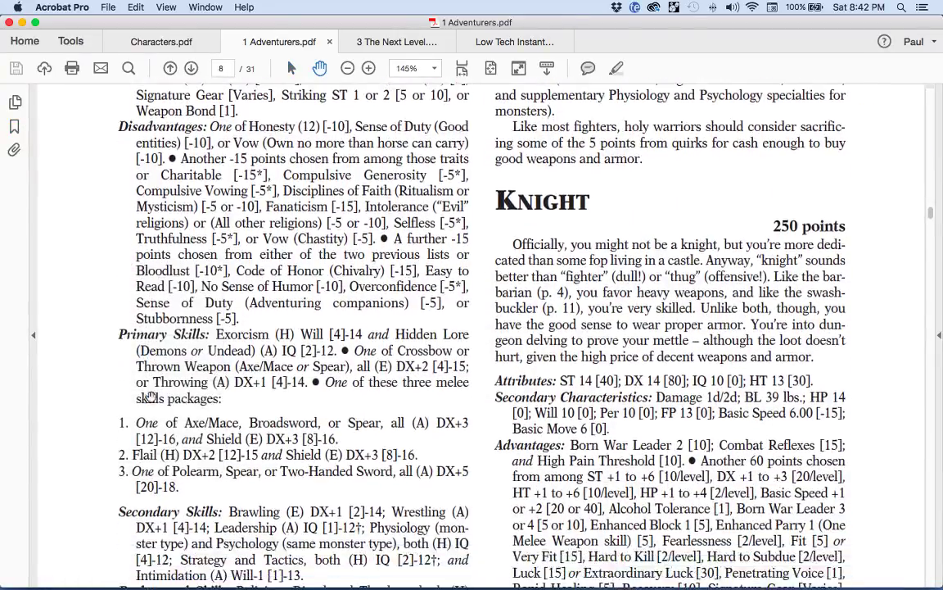
# - Fit the page to the window width and examine Signature Gear and Weapon Bond among the Knight template's advantages
pyautogui.press('super+0')
pyautogui.scroll(-1, 328, 217)
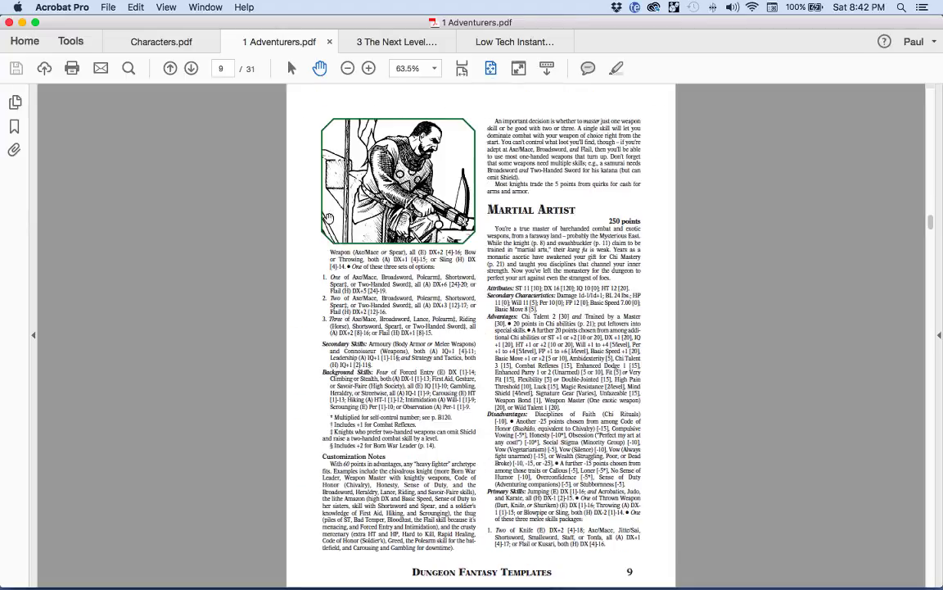
pyautogui.scroll(1, 353, 140)
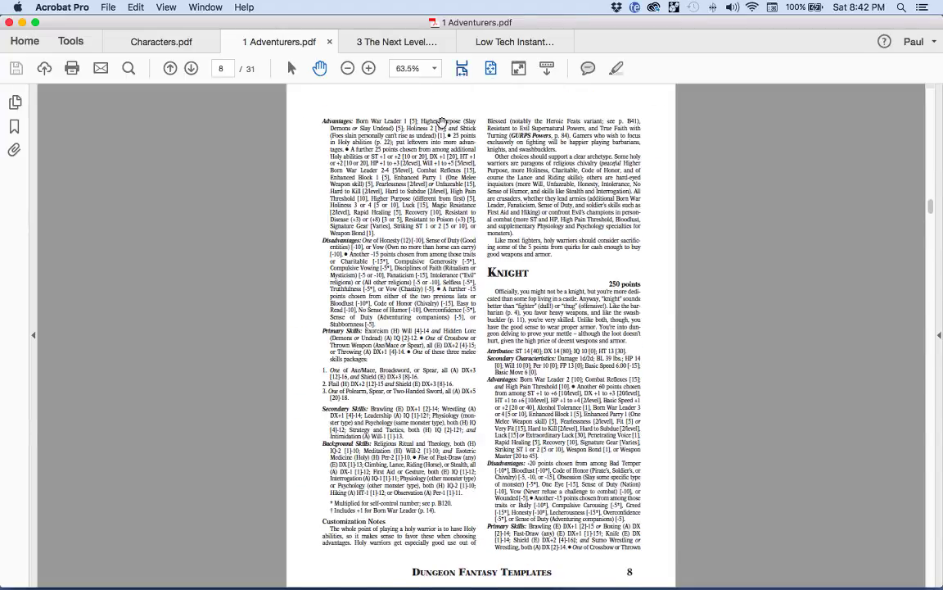
pyautogui.click(462, 68)
pyautogui.scroll(-8, 368, 280)
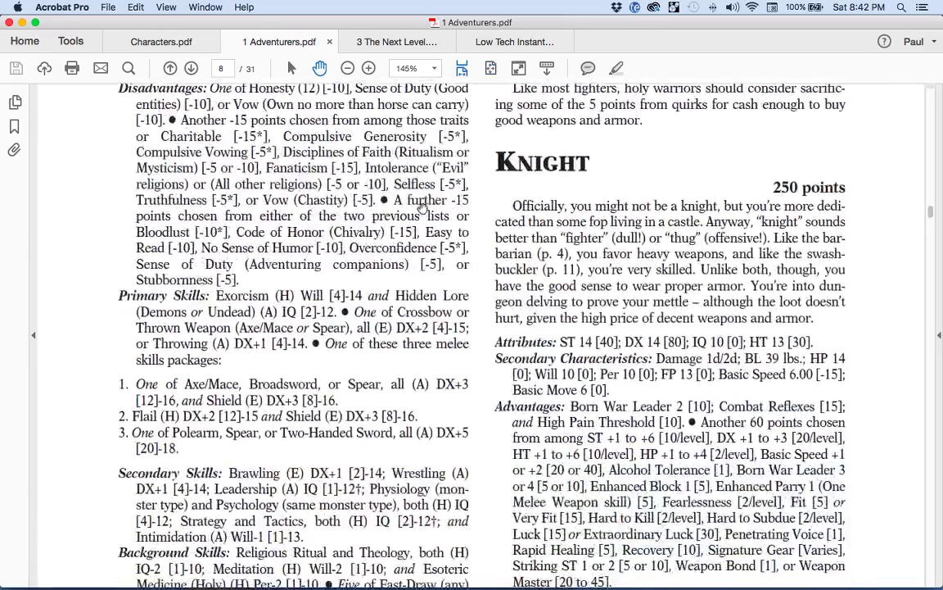
pyautogui.scroll(-5, 422, 207)
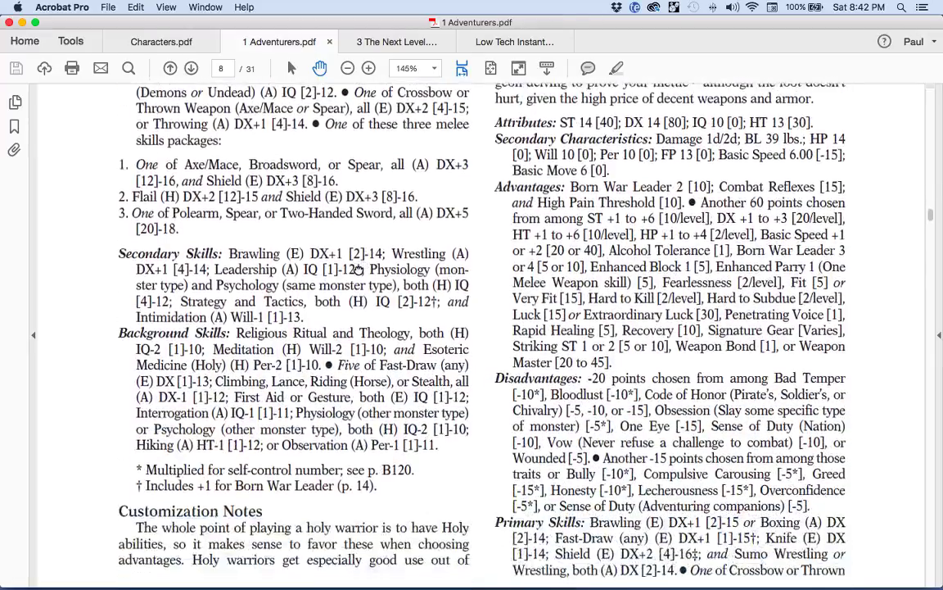
pyautogui.scroll(-1, 357, 269)
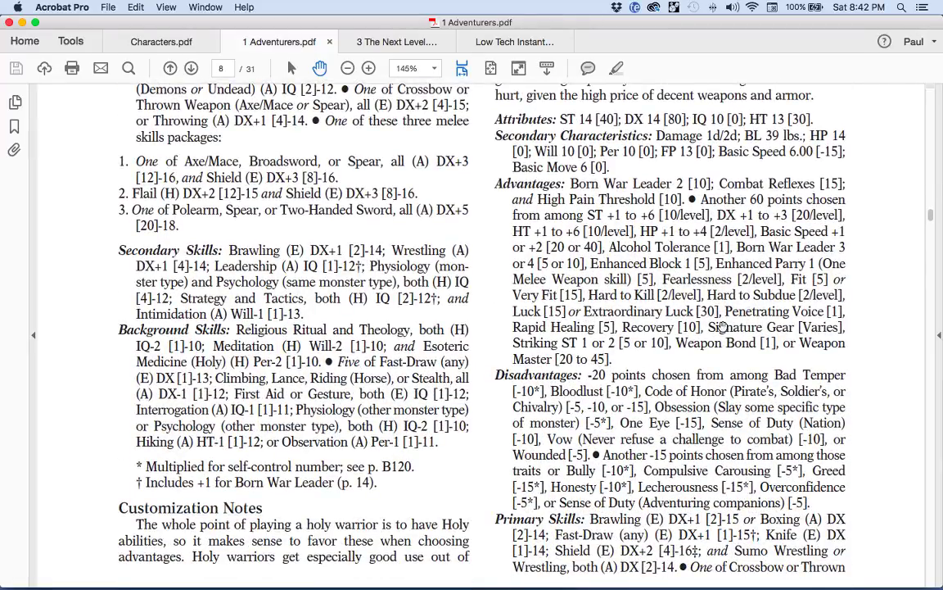
pyautogui.rightClick(646, 290)
pyautogui.click(664, 373)
pyautogui.moveTo(709, 327); pyautogui.dragTo(845, 327)
pyautogui.moveTo(677, 343); pyautogui.dragTo(782, 344)
# - Switch to the Google Docs sheet and add "Perk: Weapon Bond (Axe) [1]." below Striking ST 2 in the Advantages list
pyautogui.press('super+Tab')
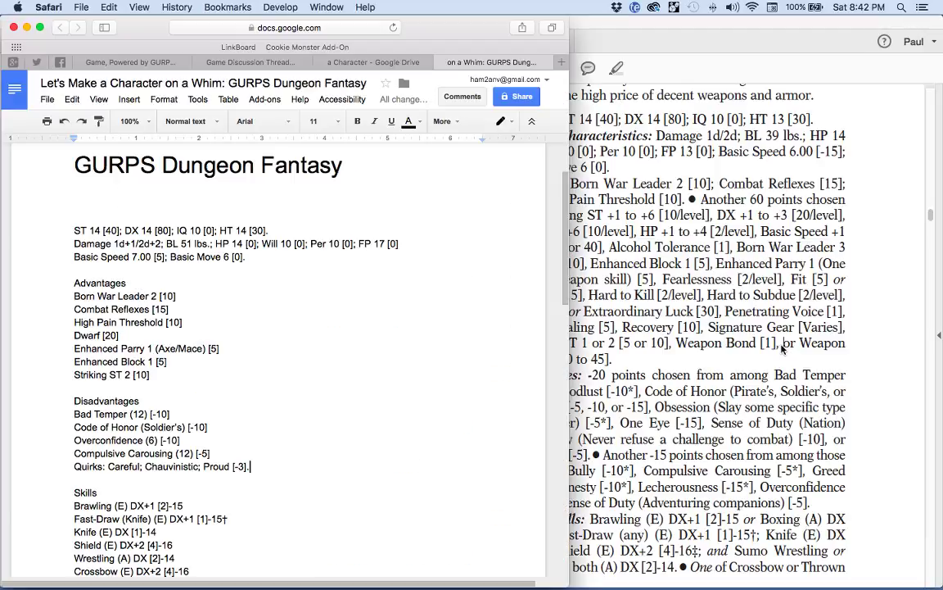
pyautogui.press('Return')
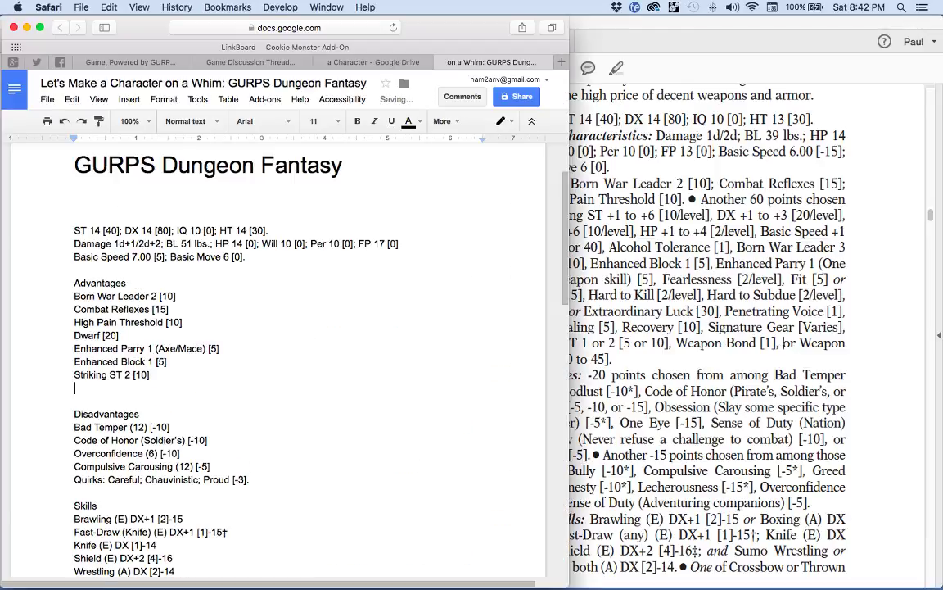
pyautogui.write('Perk:')
pyautogui.write('Weapon Bond')
pyautogui.scroll(-8, 339, 328)
pyautogui.write('d')
pyautogui.scroll(5, 162, 459)
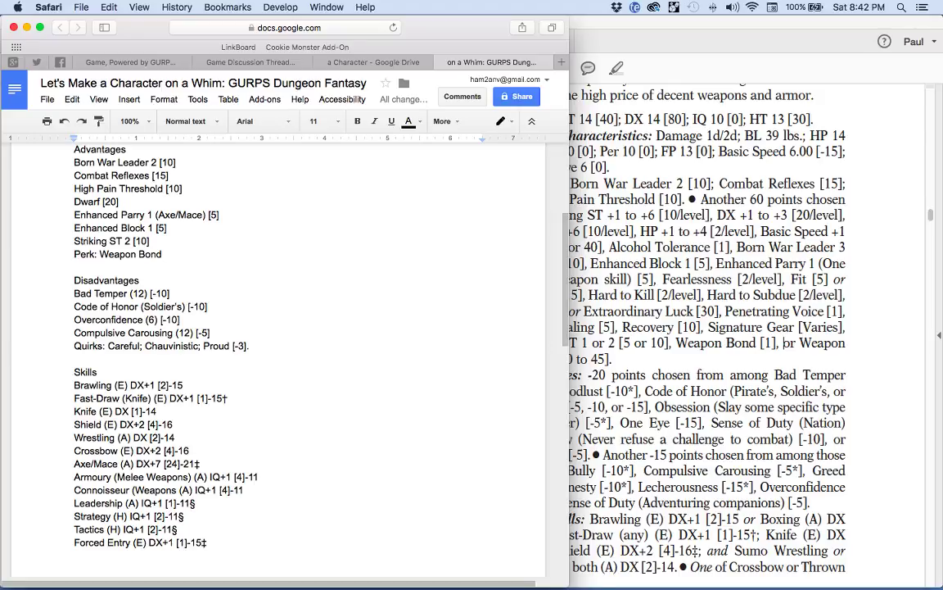
pyautogui.write('(Axe) [1].')
# - Insert a "Signature Gear" line above the Weapon Bond perk in the Advantages list
pyautogui.press('Up')
pyautogui.press('Return')
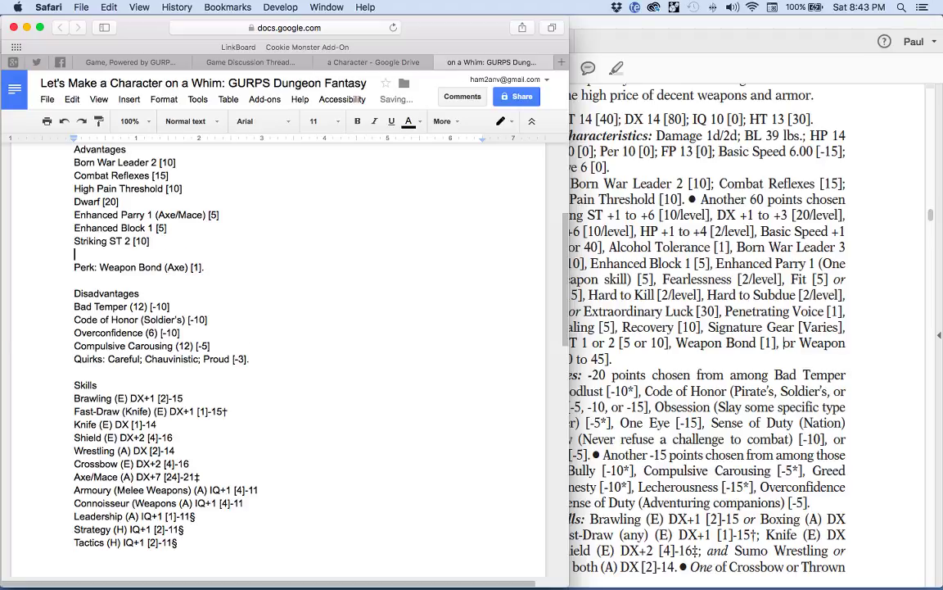
pyautogui.write('Signature Gear')
# - Switch to Acrobat and read the starting money, Signature Gear and extra money rules on page 23 of 1 Adventurers.pdf
pyautogui.press('super+Tab')
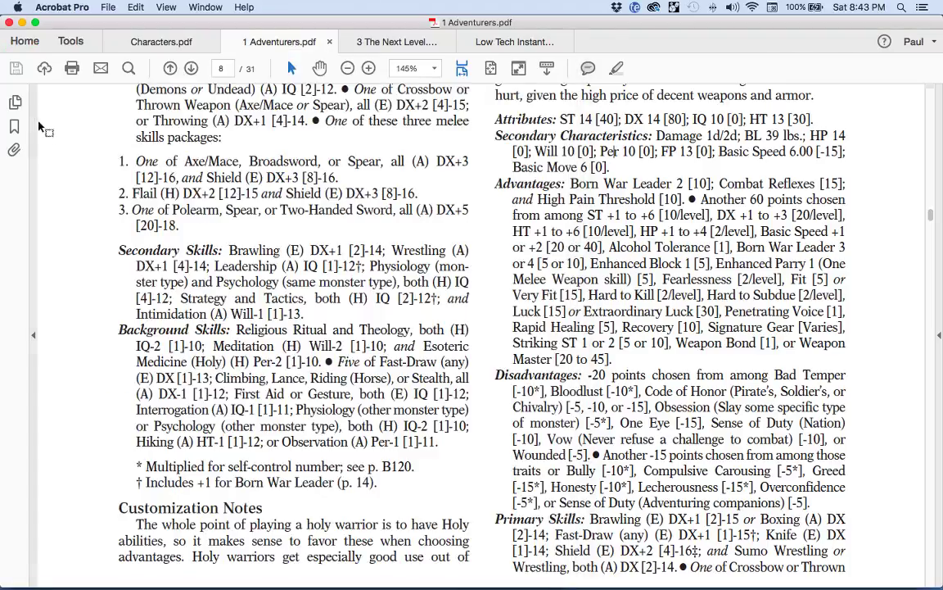
pyautogui.click(15, 126)
pyautogui.click(85, 491)
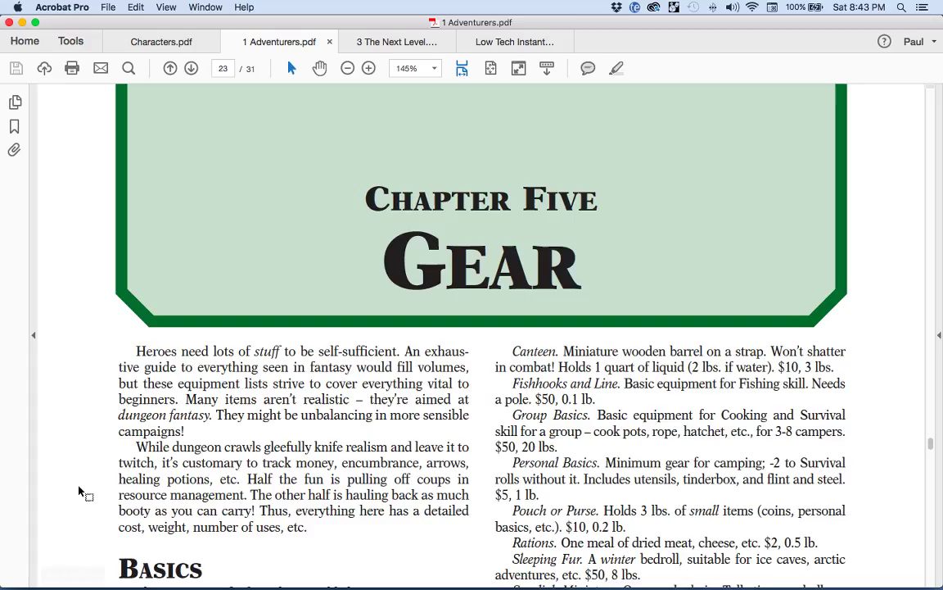
pyautogui.scroll(-10, 254, 423)
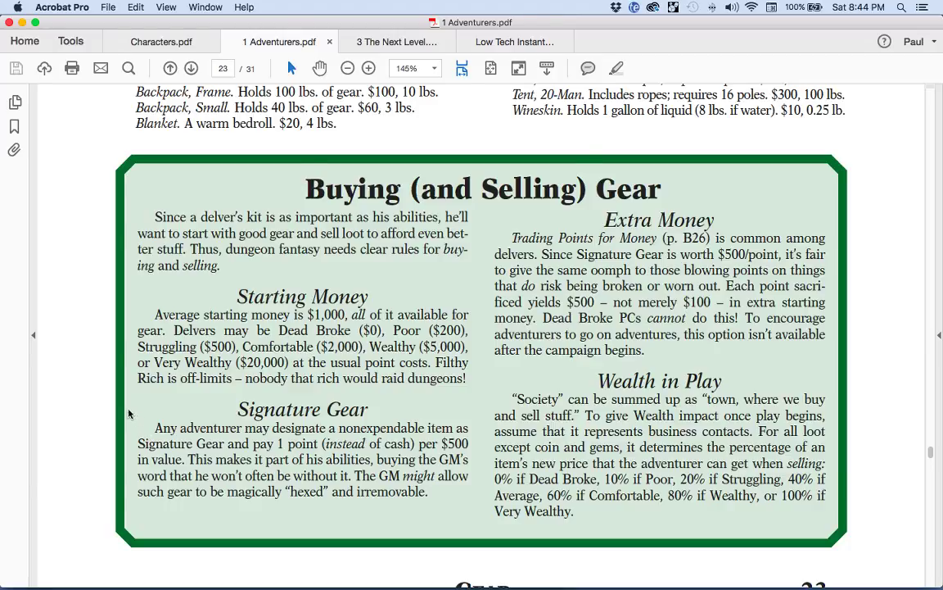
# - Switch to the Google Docs sheet and delete the prices of the Dwarven axe and the Light mail shirt under Gear
pyautogui.press('super+Tab')
pyautogui.scroll(-5, 204, 420)
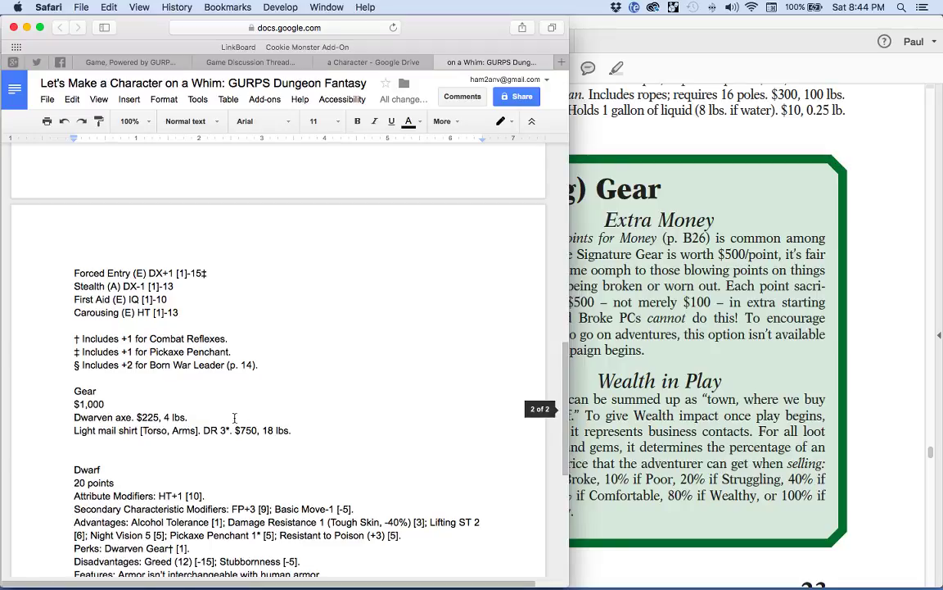
pyautogui.scroll(-3, 250, 417)
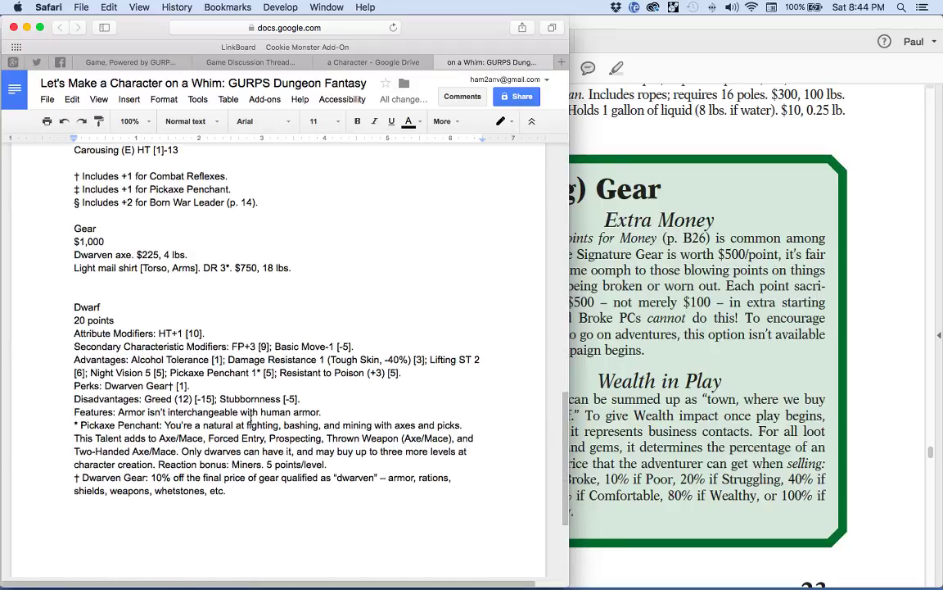
pyautogui.click(70, 268)
pyautogui.moveTo(137, 254); pyautogui.dragTo(163, 250)
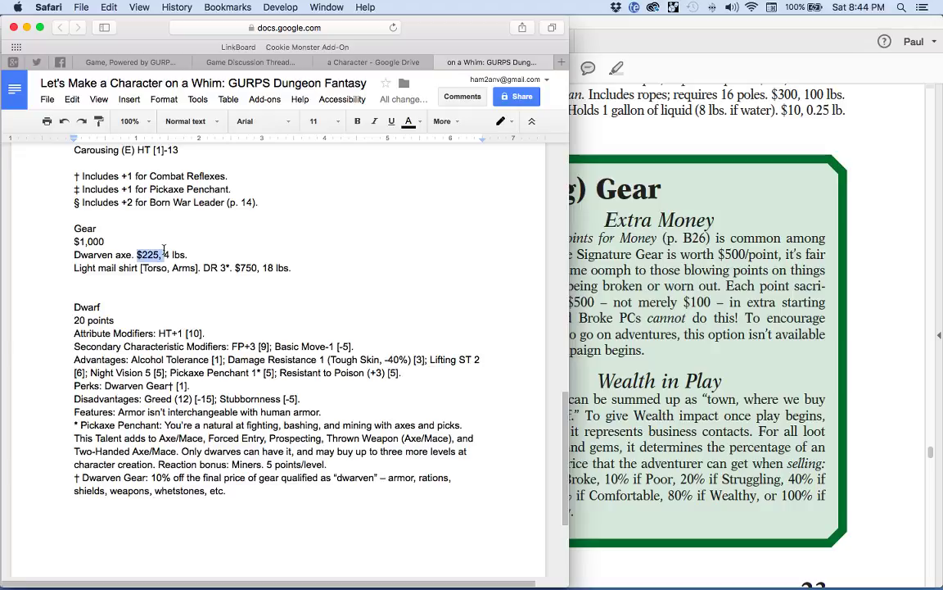
pyautogui.press('BackSpace')
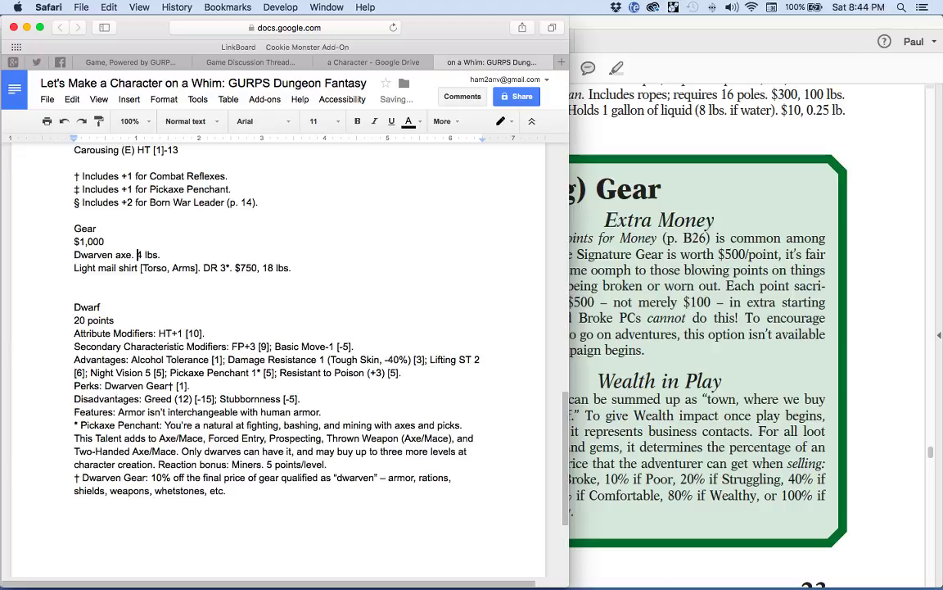
pyautogui.moveTo(235, 267); pyautogui.dragTo(262, 264)
pyautogui.press('BackSpace')
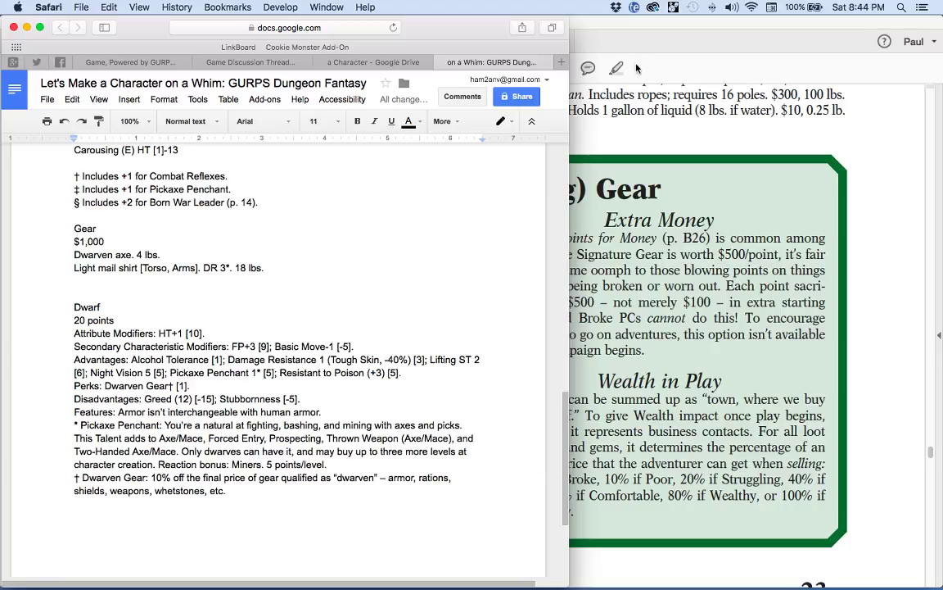
# - Look up the Leather, Medium row of the Legs table on page 10 of Low Tech Instant Armor.pdf in Acrobat
pyautogui.click(573, 35)
pyautogui.click(506, 41)
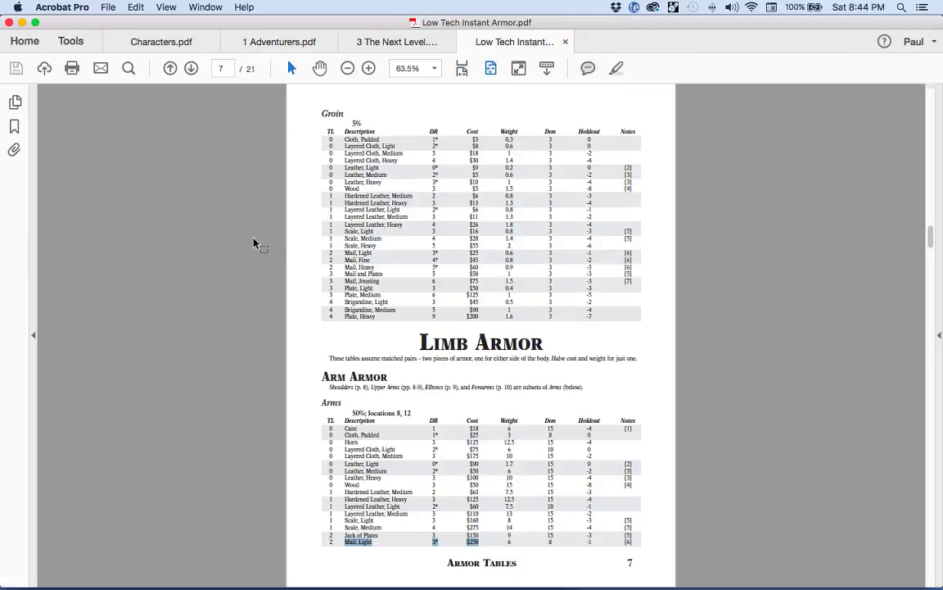
pyautogui.scroll(-2, 243, 305)
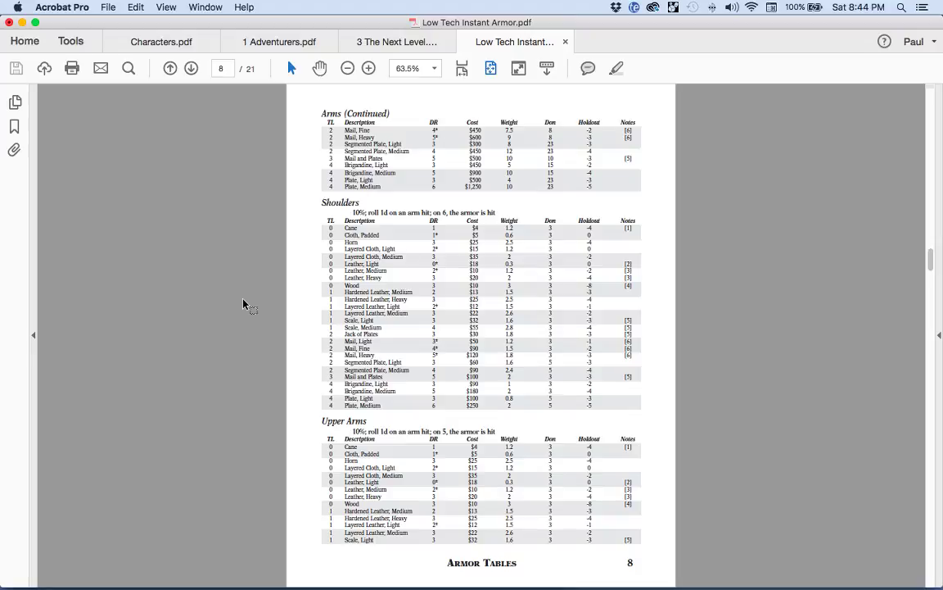
pyautogui.scroll(-1, 243, 304)
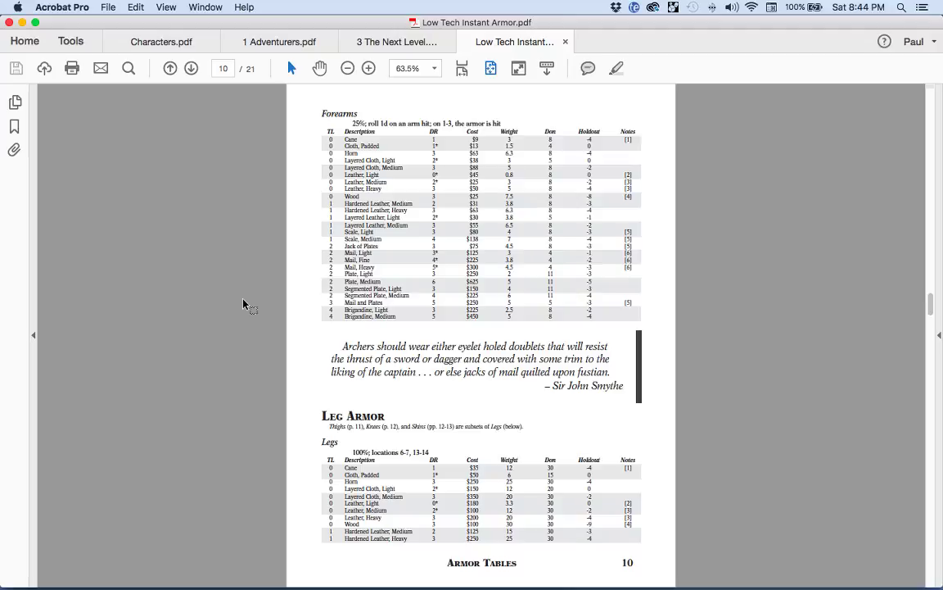
pyautogui.doubleClick(350, 510)
pyautogui.moveTo(350, 509); pyautogui.dragTo(451, 509)
pyautogui.moveTo(486, 510); pyautogui.dragTo(510, 510)
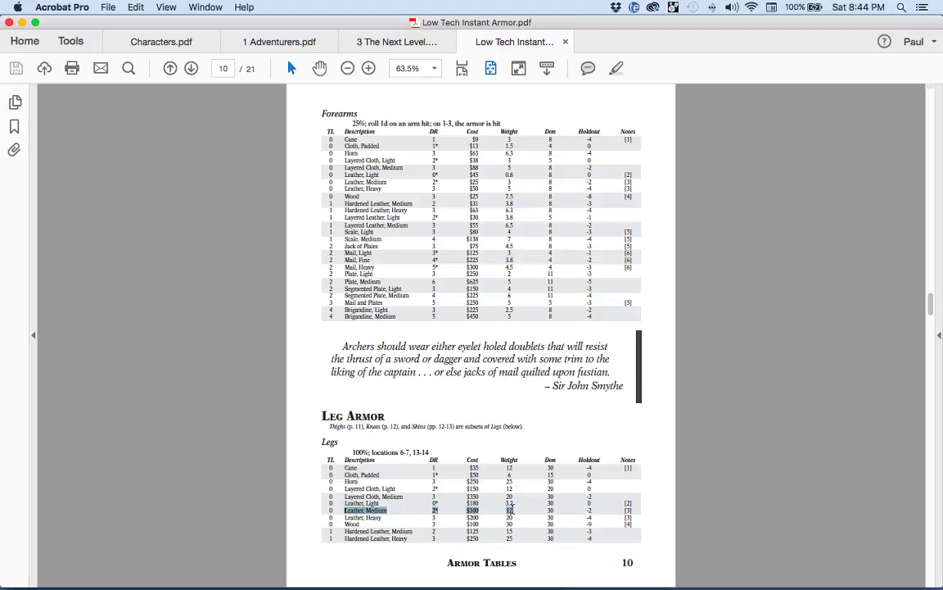
# - Switch to the Google Docs sheet and enter "Medium leather pants [Legs] Dr 2*" below the Light mail shirt under Gear
pyautogui.press('super+Tab')
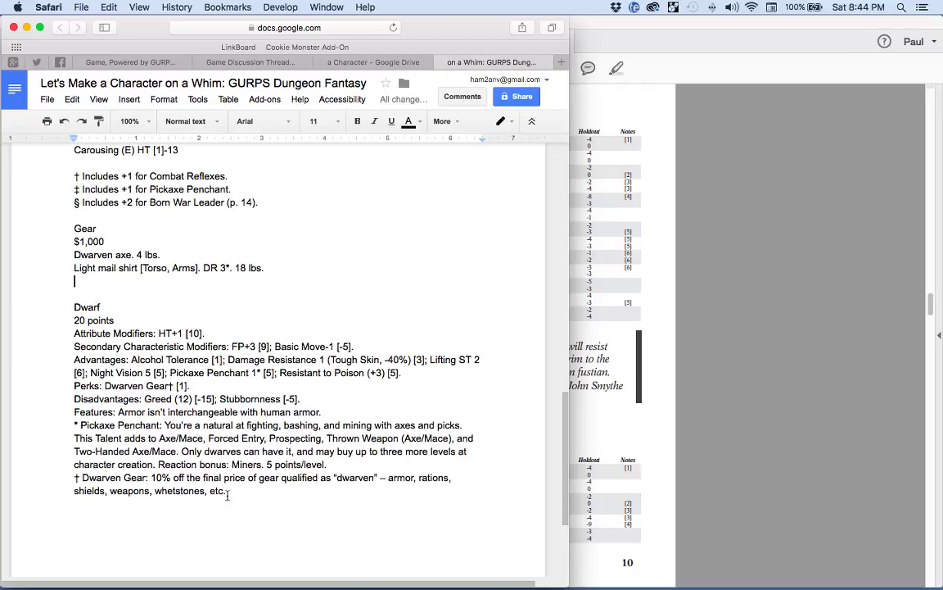
pyautogui.write('Medium leather pant')
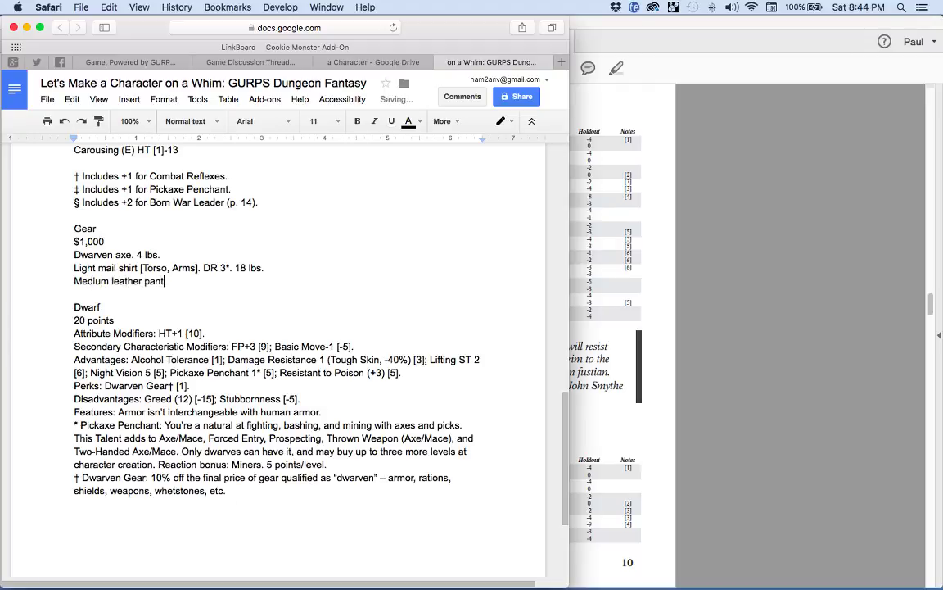
pyautogui.write('s [Legs] Dr 2')
pyautogui.press('super+Tab')
pyautogui.press('super+Tab')
pyautogui.write('*')
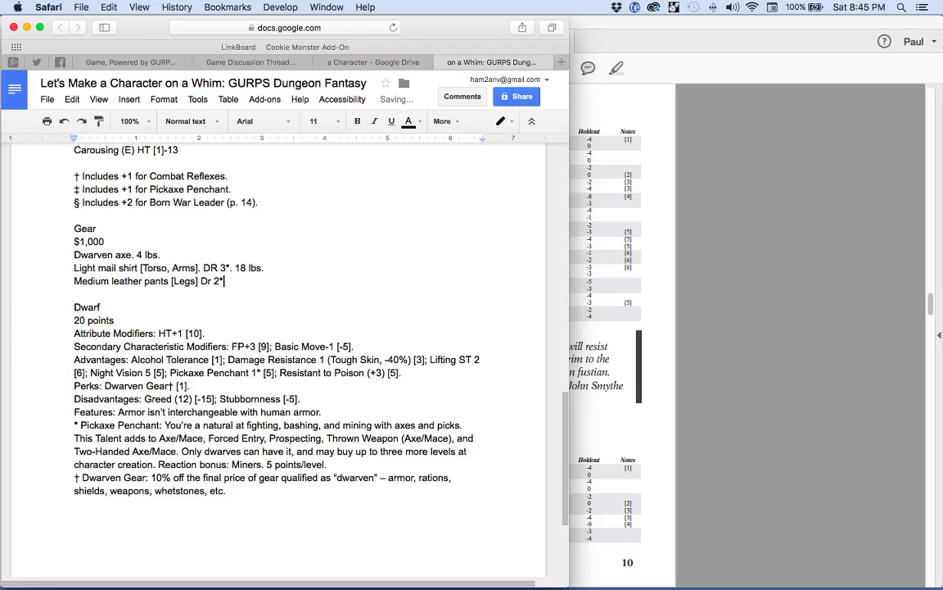
# - Correct "Dr" to "DR" in the Medium leather pants line under Gear
pyautogui.press('Left')
pyautogui.press('Left')
pyautogui.press('Left')
pyautogui.press('BackSpace')
pyautogui.write('R')
# - Complete the Medium leather pants line with ". $100, 12 lbs.", checking the Legs table in Acrobat, and start a new line below it
pyautogui.press('Right')
pyautogui.press('Right')
pyautogui.press('Right')
pyautogui.write('. $100,')
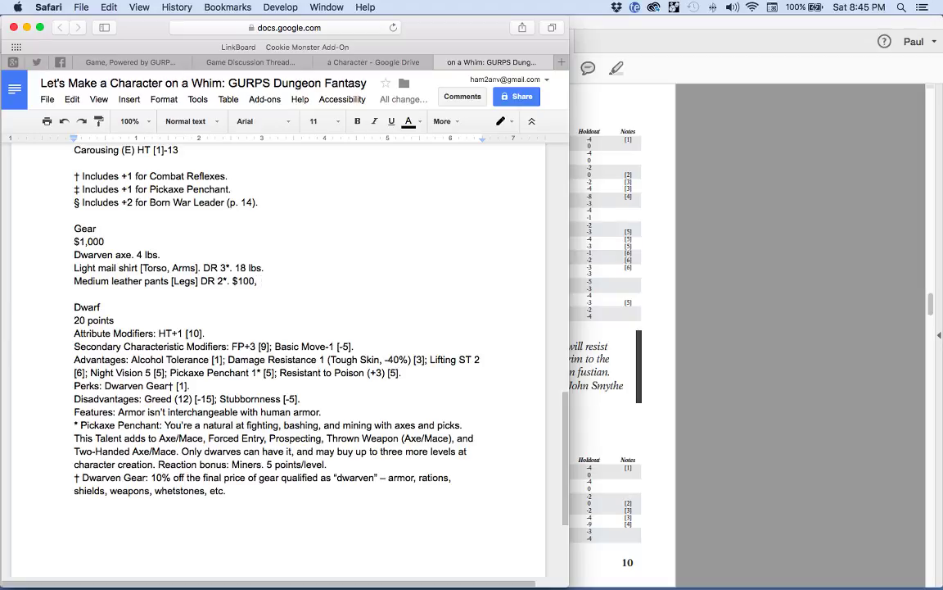
pyautogui.press('super+Tab')
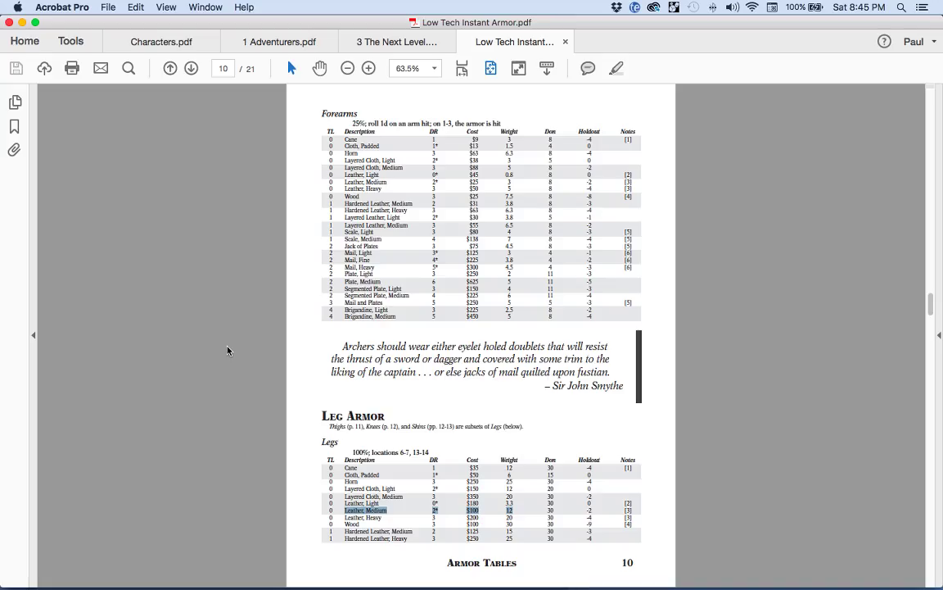
pyautogui.press('super+Tab')
pyautogui.write('12 lbs.')
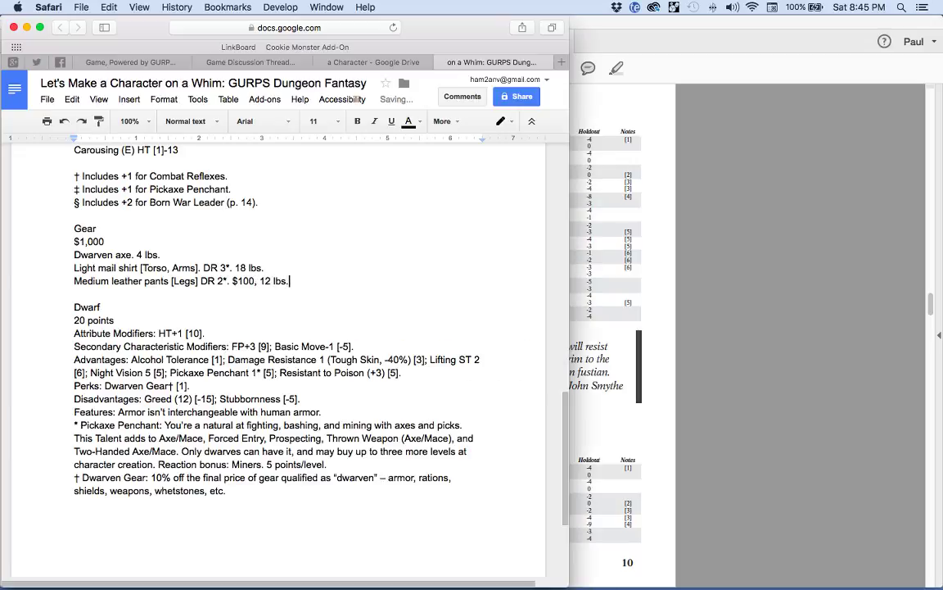
pyautogui.press('Return')
# - Switch to Acrobat and look up the leather boots in the Feet table on page 16 of Low Tech Instant Armor.pdf
pyautogui.press('super+Tab')
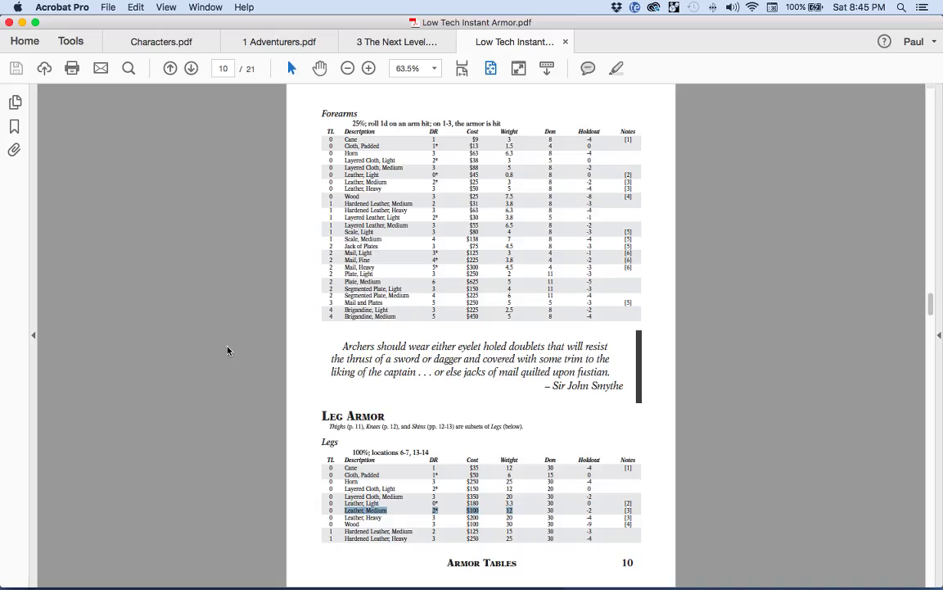
pyautogui.scroll(-2, 229, 354)
pyautogui.scroll(-2, 229, 354)
pyautogui.scroll(1, 230, 354)
pyautogui.scroll(-3, 229, 354)
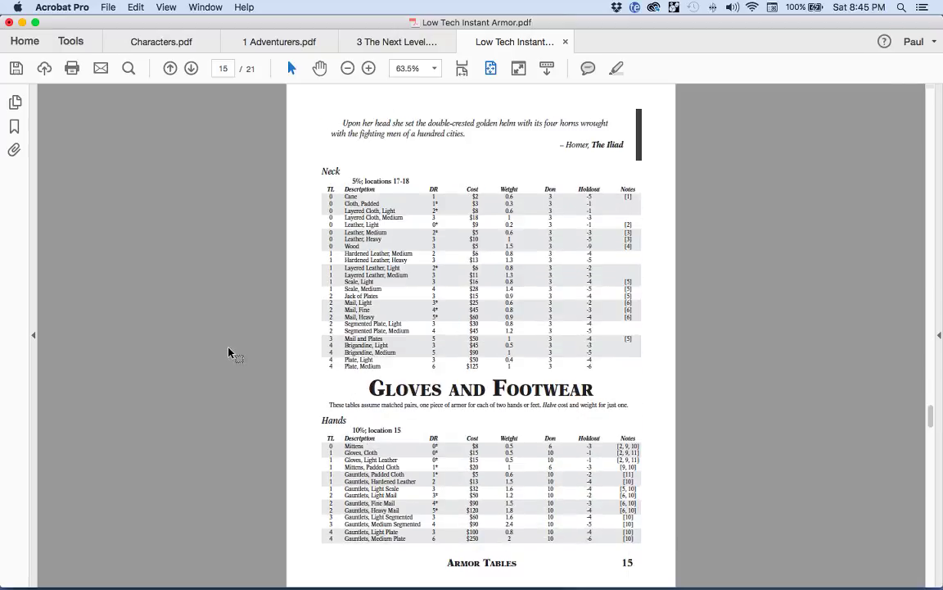
pyautogui.scroll(-1, 229, 354)
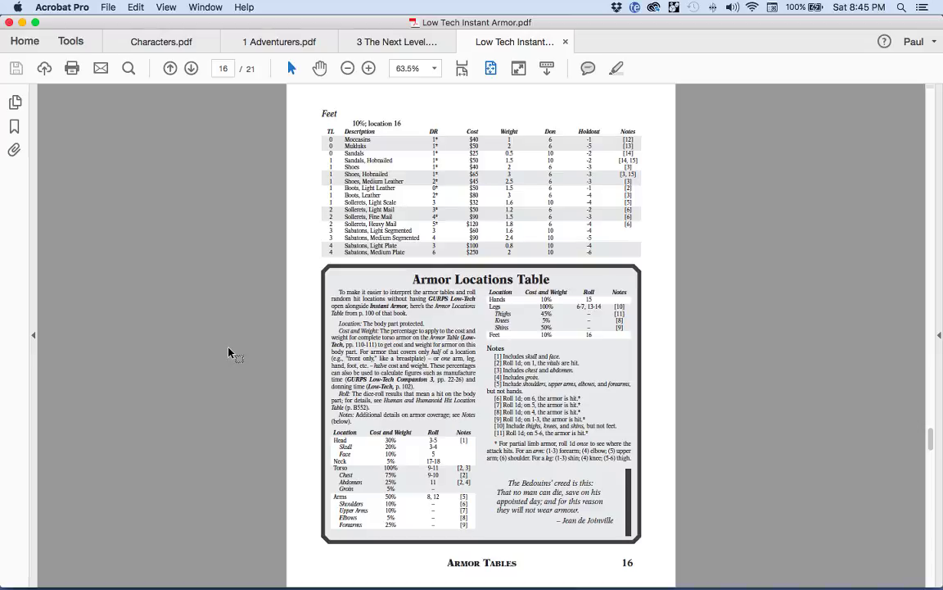
# - Switch to the Google Docs sheet and add "Leather boots [Feet] DR 2*. $80, 3 lbs." under Gear, checking the stats against the Feet table
pyautogui.press('super+Tab')
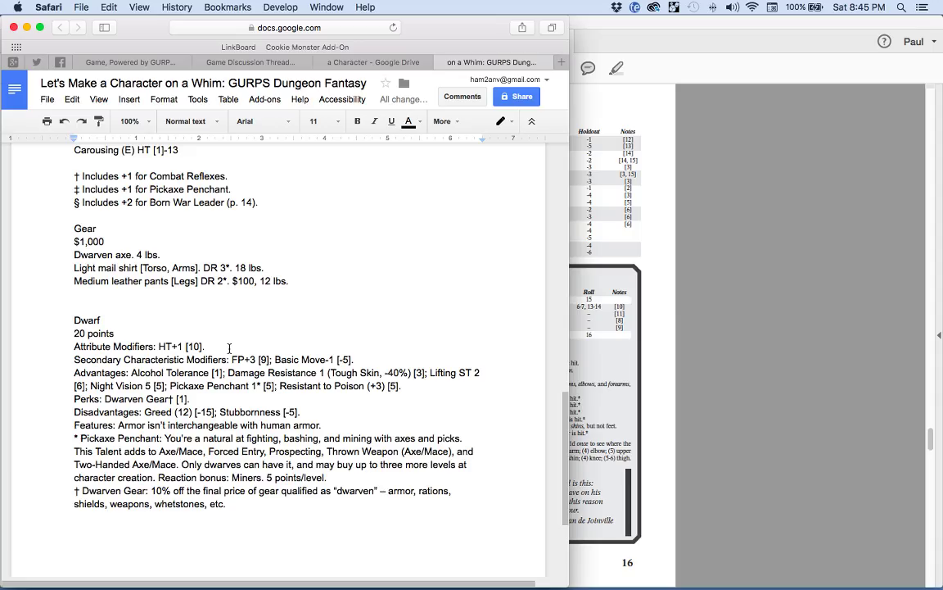
pyautogui.write('Leather boot')
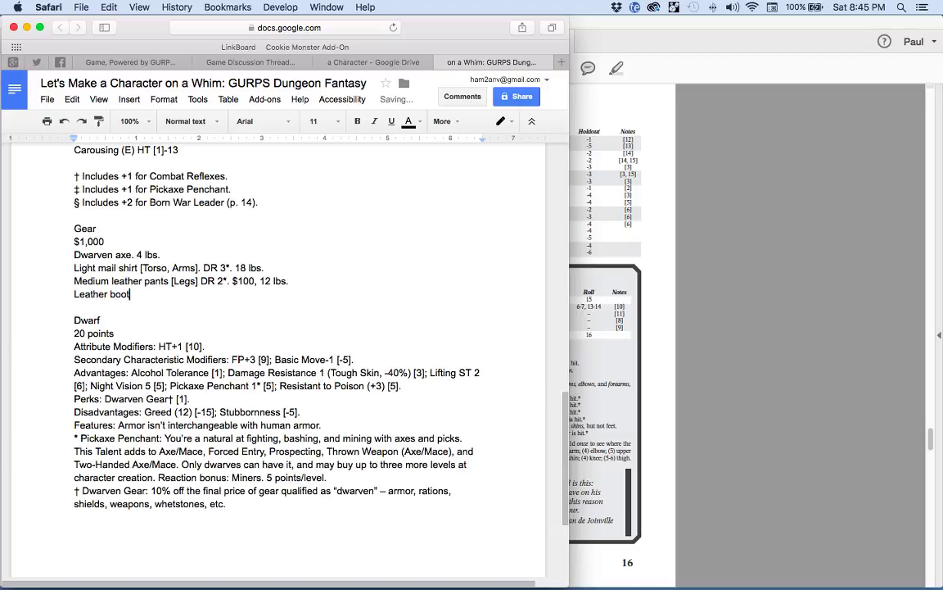
pyautogui.write('s [Feet]')
pyautogui.press('super+Tab')
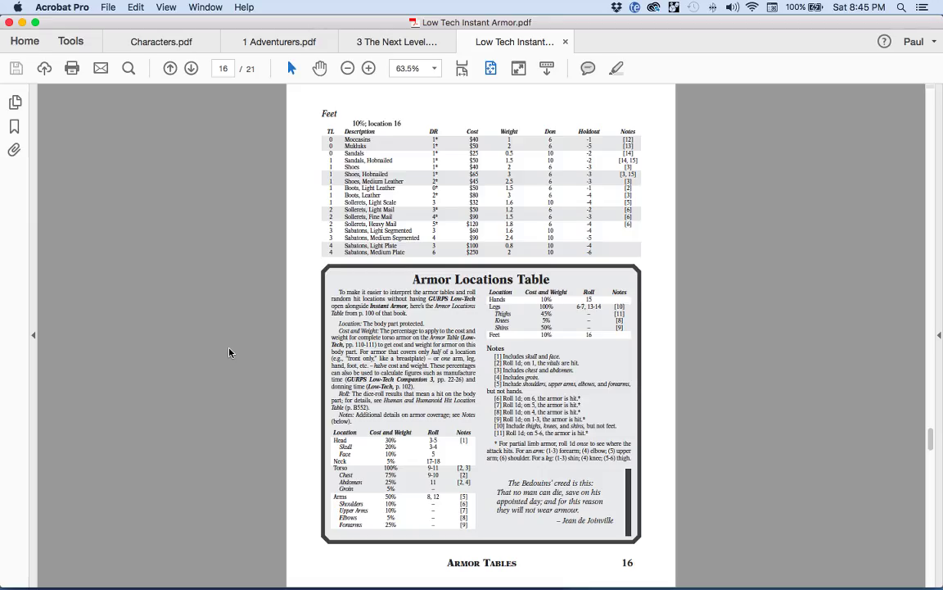
pyautogui.press('super+Tab')
pyautogui.write('DR2')
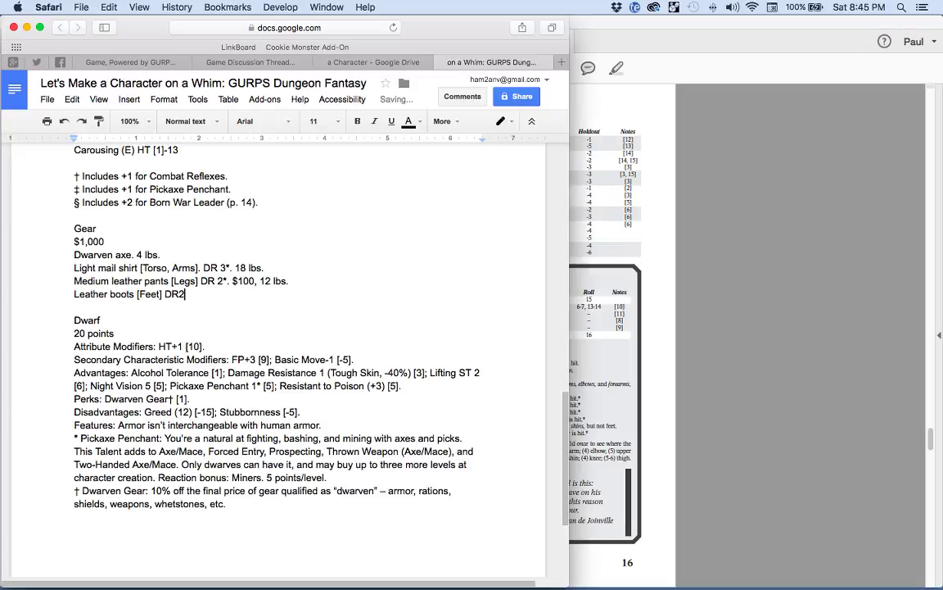
pyautogui.press('BackSpace')
pyautogui.write('2*. $80,')
pyautogui.press('super+Tab')
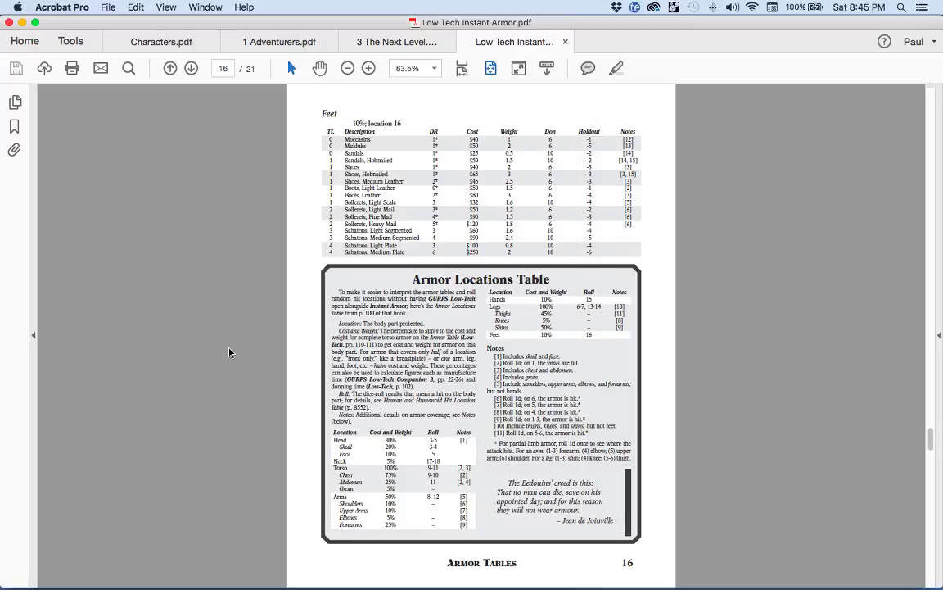
pyautogui.press('super+Tab')
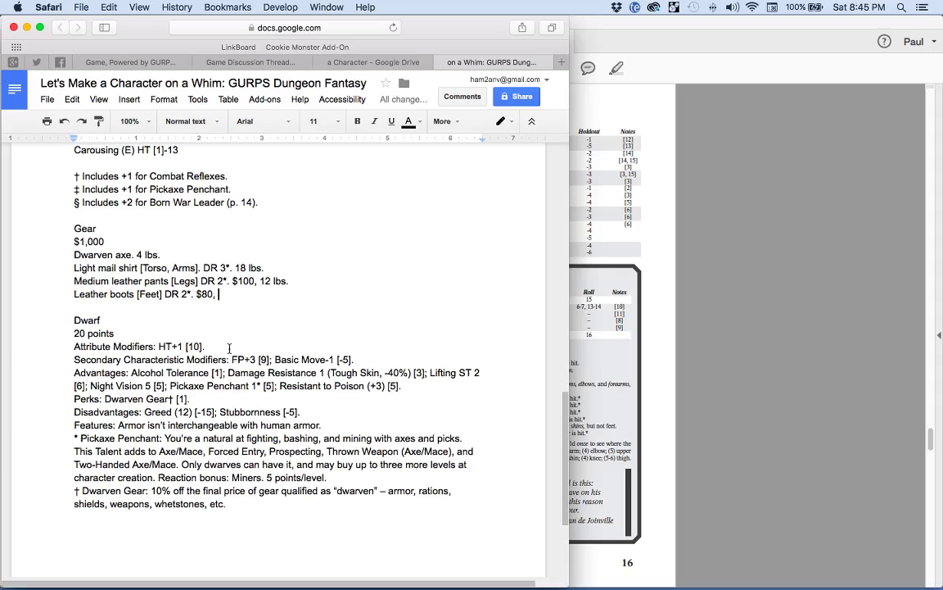
pyautogui.write('3 lbs.')
pyautogui.press('Return')
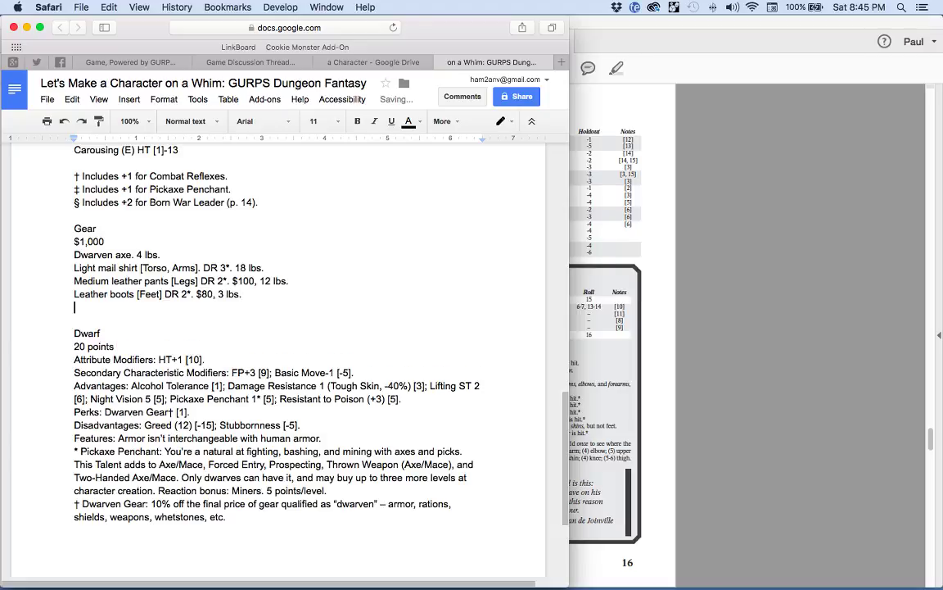
# - Switch to Acrobat and look up the Pot Helm table in the Headgear and Neck Protection section of Low Tech Instant Armor.pdf
pyautogui.press('super+Tab')
pyautogui.click(13, 126)
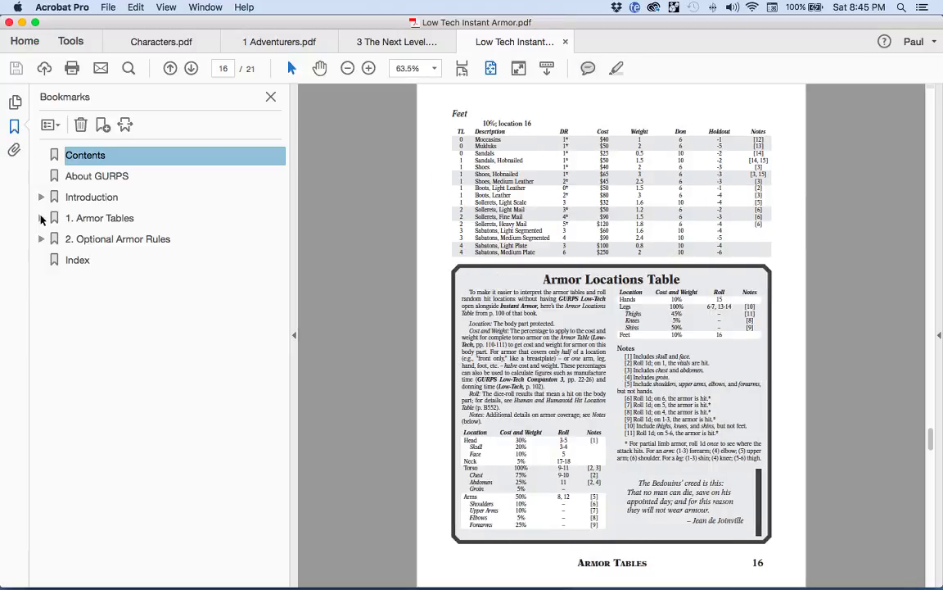
pyautogui.click(41, 218)
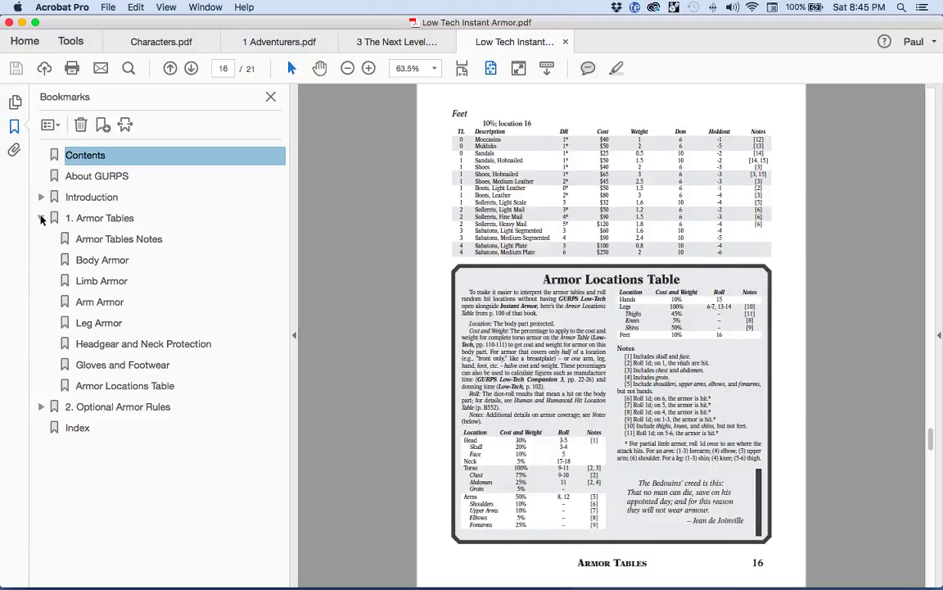
pyautogui.click(117, 349)
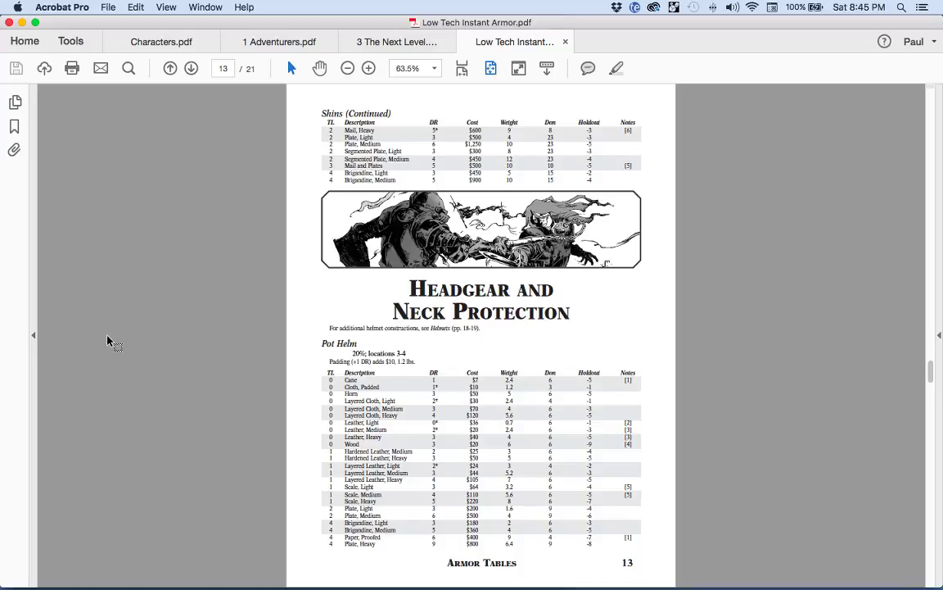
pyautogui.scroll(-1, 107, 341)
pyautogui.scroll(1, 107, 341)
pyautogui.press('super+s')
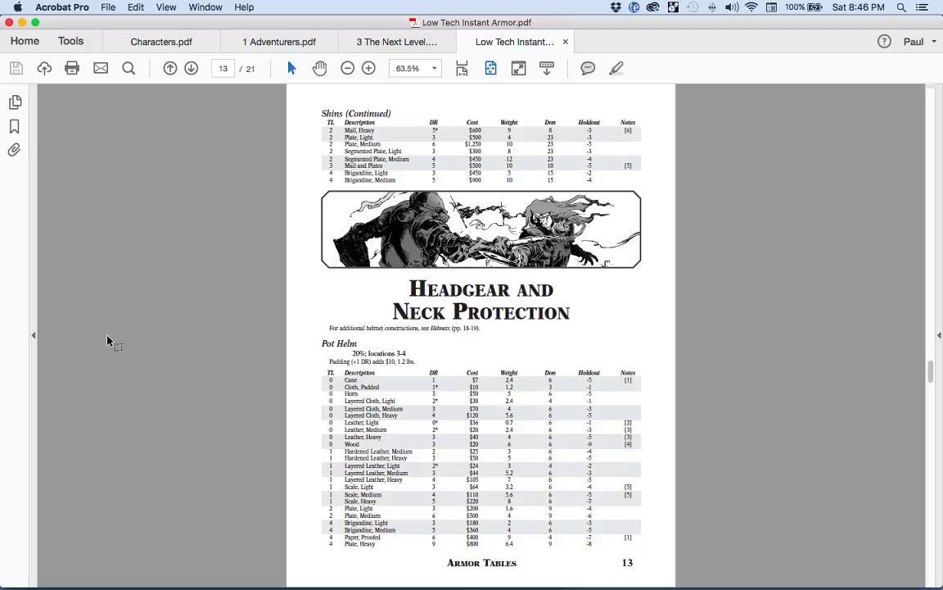
# - Switch to the Google Docs sheet and enter "Heavy leather pot helm [Head]" below the Leather boots line
pyautogui.press('super+Tab')
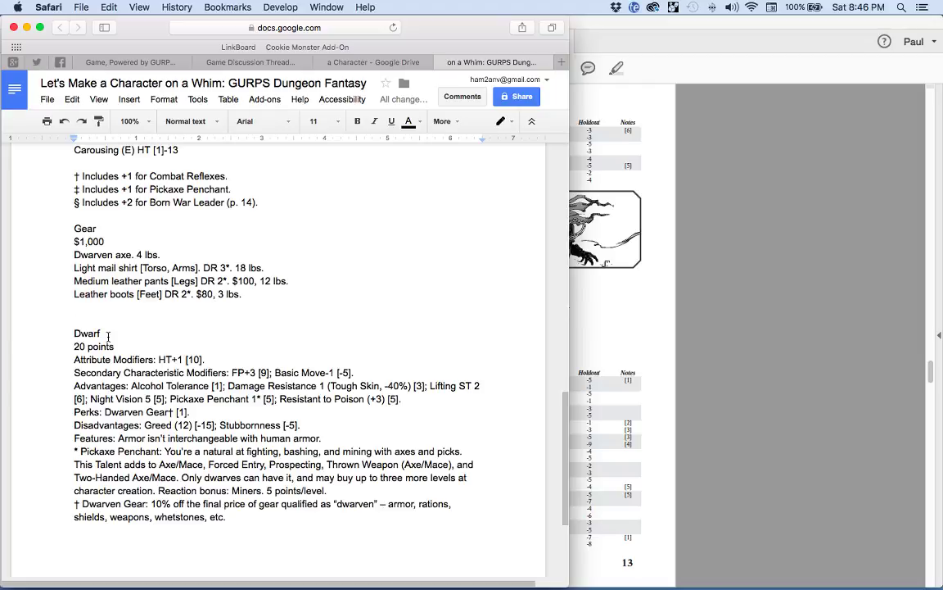
pyautogui.write('Heavy leath')
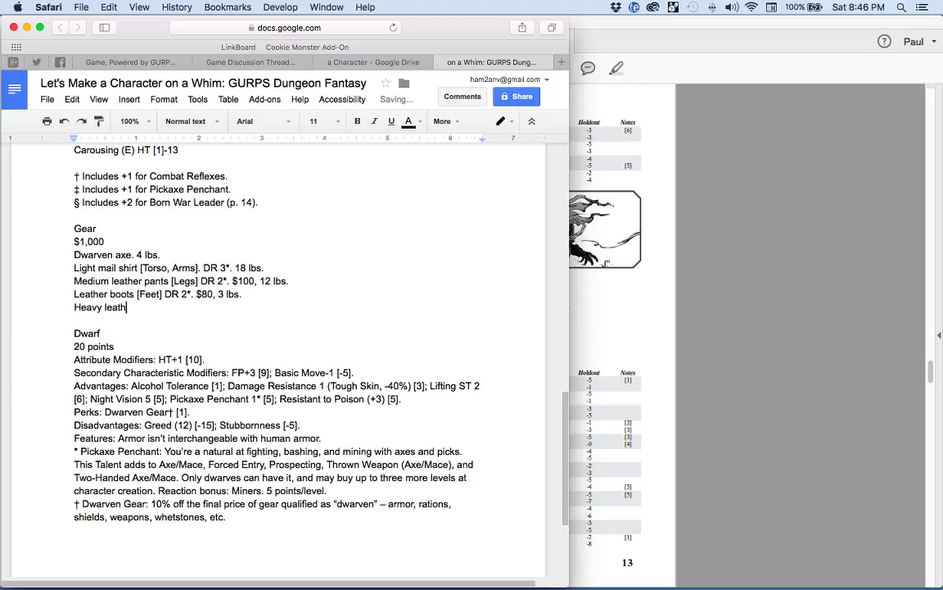
pyautogui.write('er pot helm (He')
pyautogui.press('BackSpace')
pyautogui.press('BackSpace')
pyautogui.press('BackSpace')
pyautogui.write('[Head]')
# - Complete the pot helm line with "DR 3. $40, 4 lbs." from the Pot Helm table in Acrobat, and start a new line
pyautogui.press('super+Tab')
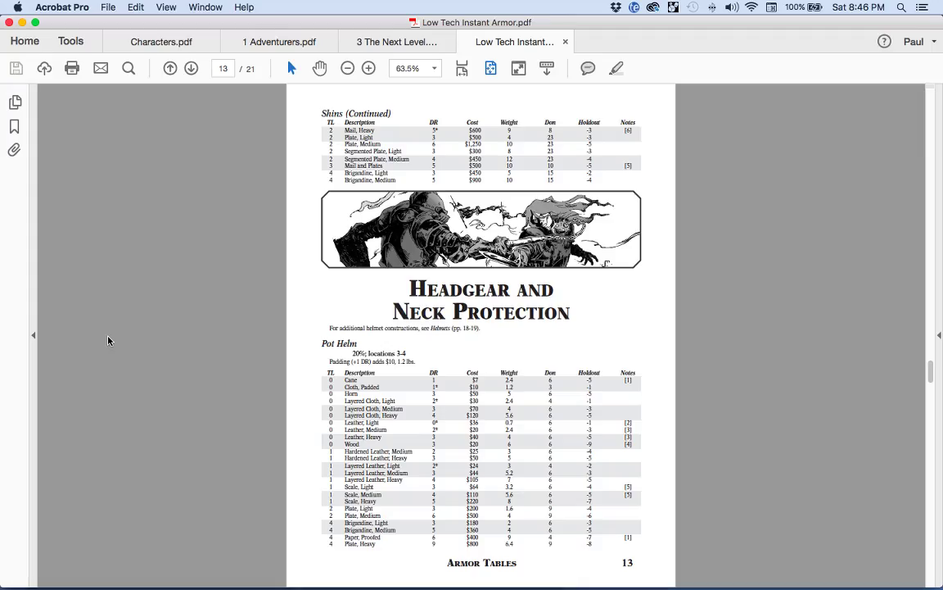
pyautogui.press('super+Tab')
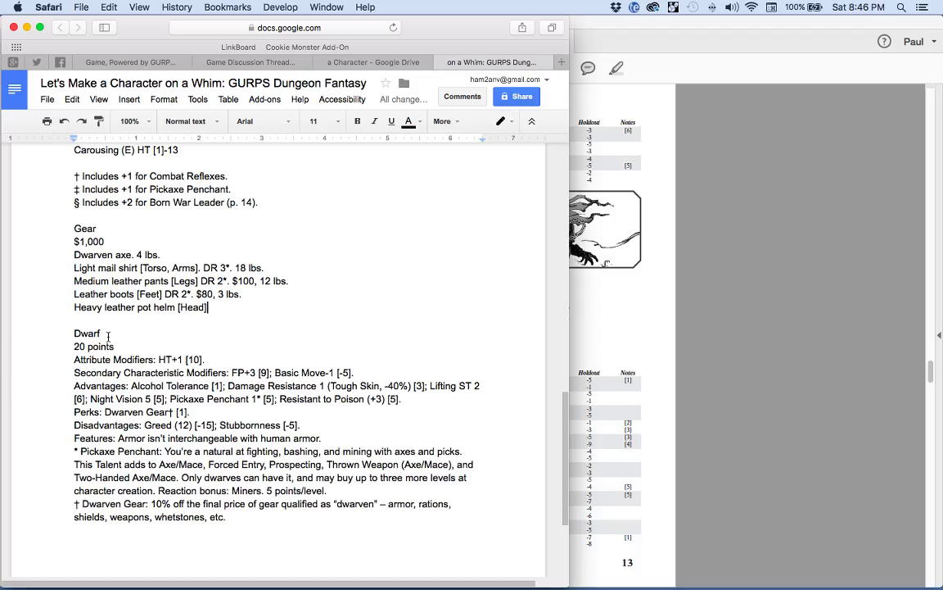
pyautogui.write('DR 3.')
pyautogui.press('super+Tab')
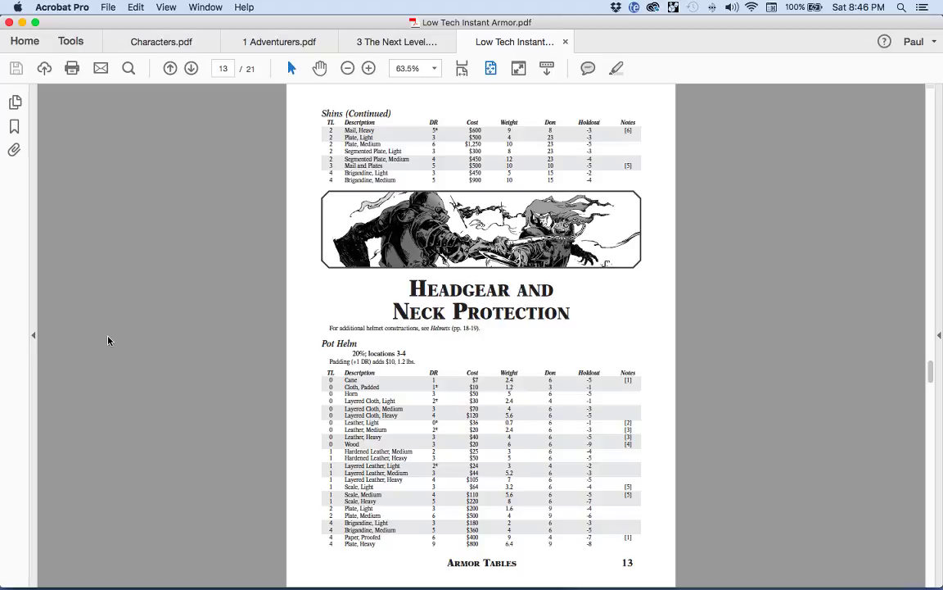
pyautogui.press('super+Tab')
pyautogui.write('. ')
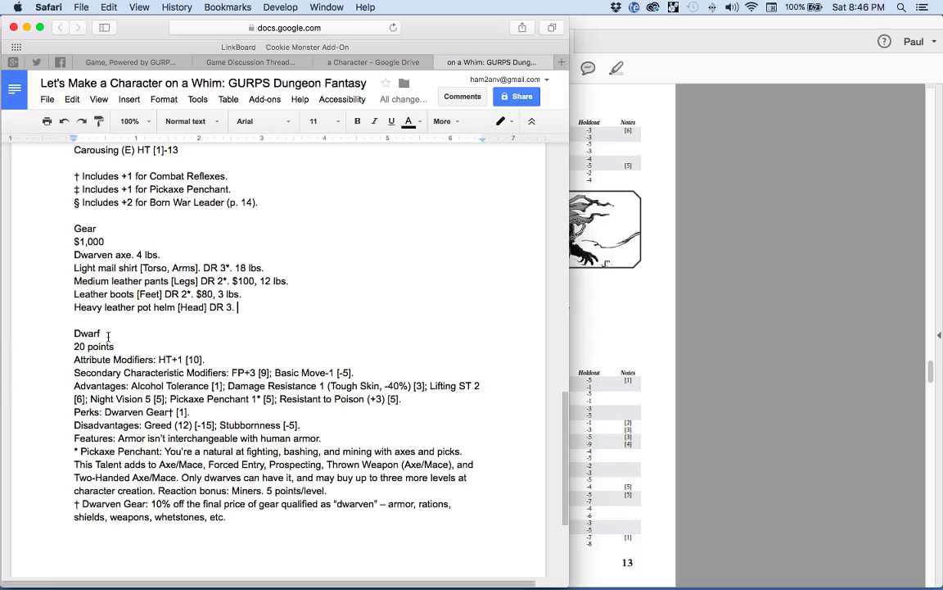
pyautogui.write('$40')
pyautogui.press('BackSpace')
pyautogui.write(', 4 lbs.')
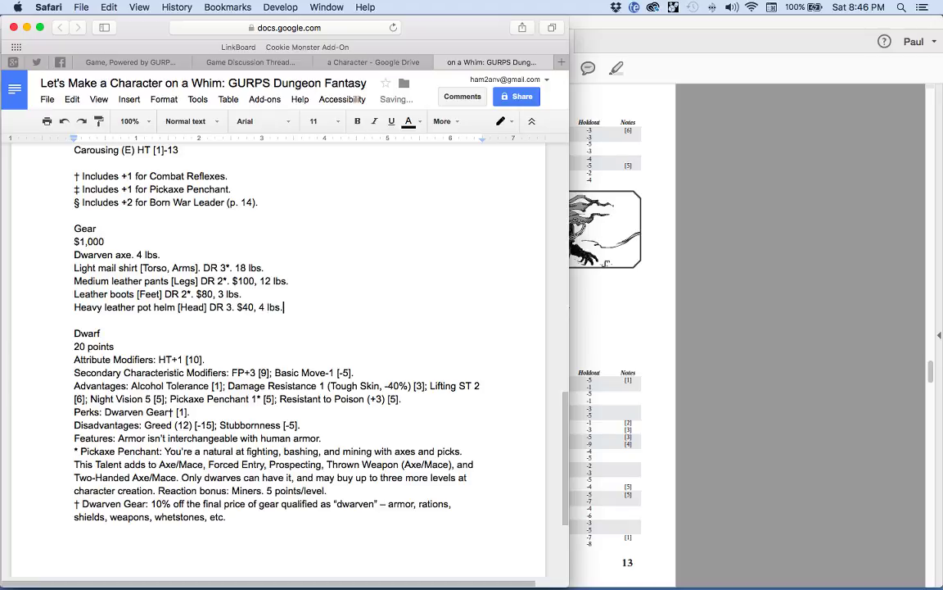
pyautogui.press('Return')
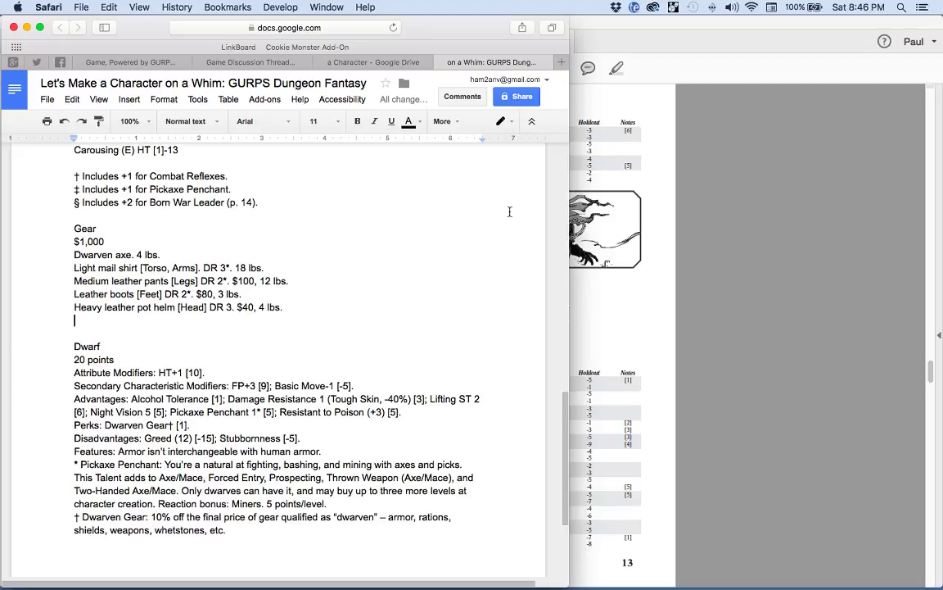
# - Switch to Acrobat and open the Shields section of the Equipment chapter in Characters.pdf
pyautogui.click(652, 193)
pyautogui.click(162, 39)
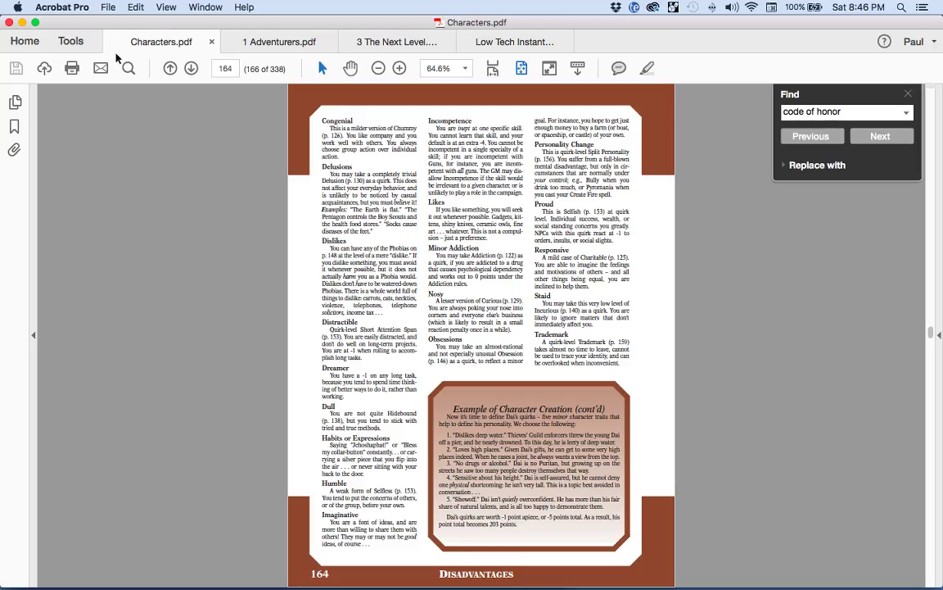
pyautogui.click(19, 126)
pyautogui.scroll(-5, 137, 417)
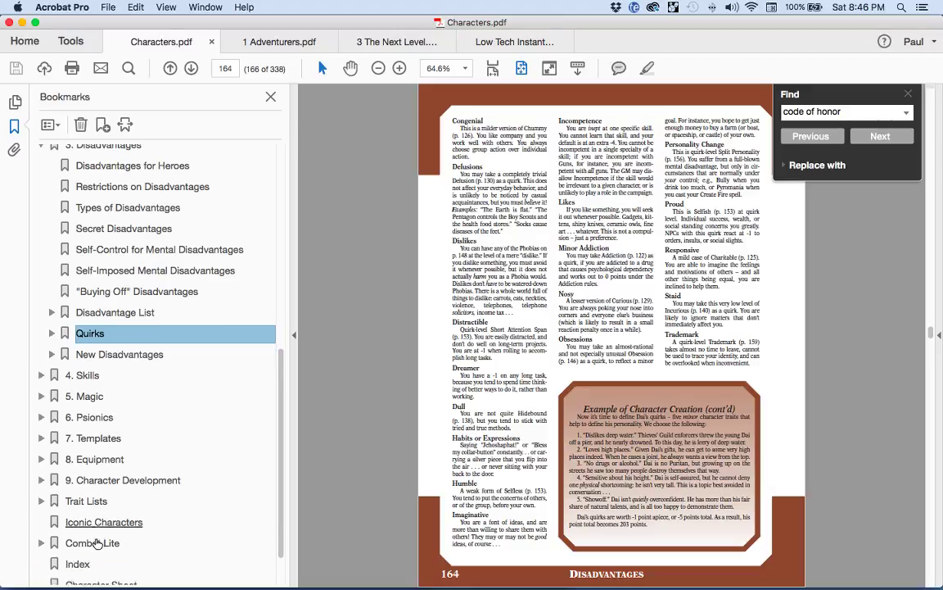
pyautogui.click(41, 446)
pyautogui.scroll(-5, 58, 524)
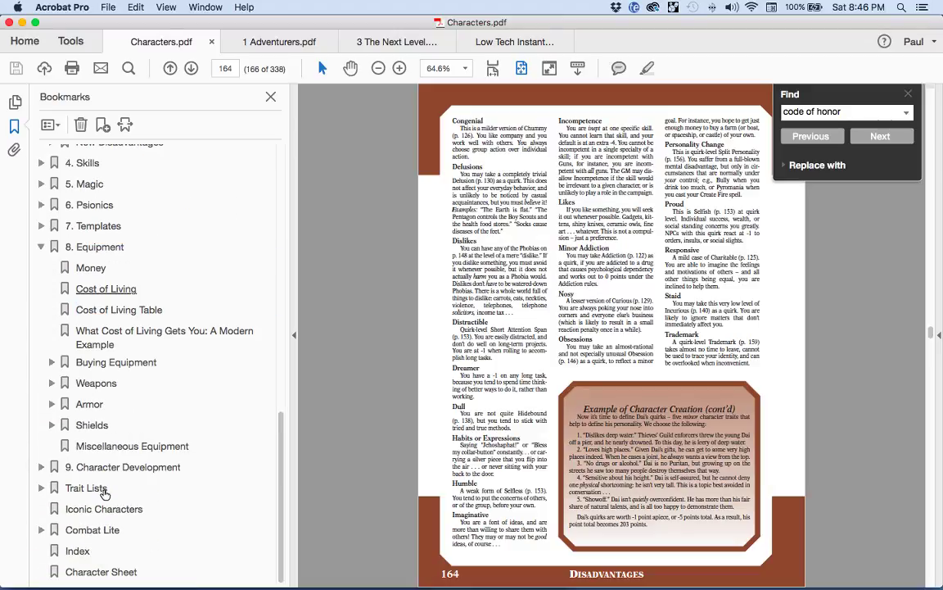
pyautogui.click(90, 425)
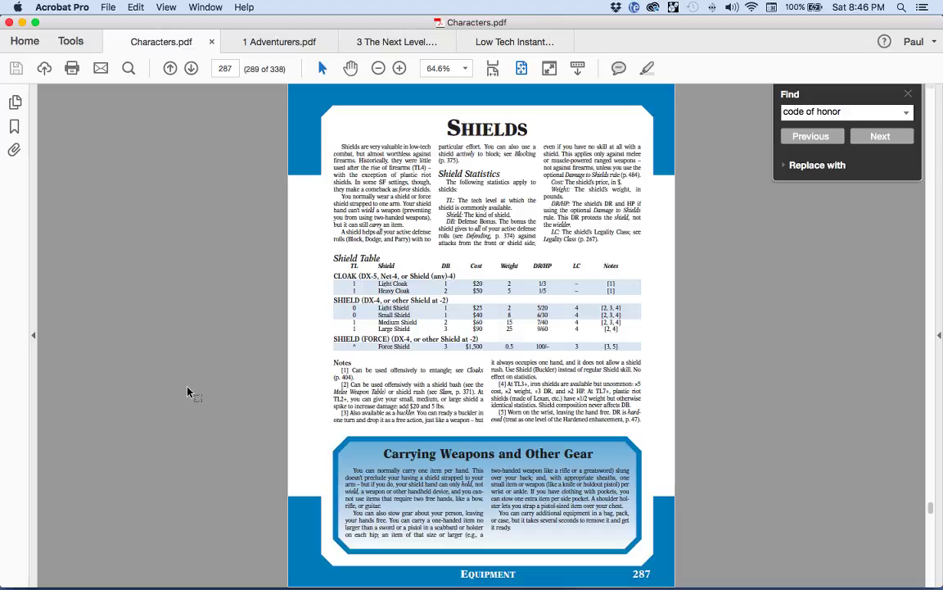
# - Switch to the Google Docs sheet and enter "Medium shield. DB" below the pot helm line
pyautogui.press('super+Tab')
pyautogui.write('Medium shielf. DB')
pyautogui.press('Left')
pyautogui.press('Left')
pyautogui.press('Left')
pyautogui.press('BackSpace')
pyautogui.press('BackSpace')
pyautogui.write('d.')
pyautogui.press('Right')
pyautogui.press('Right')
pyautogui.press('Right')
# - Complete the Medium shield line with "2. $60, 15 lbs." from the Shield Table in Acrobat, and start a new line
pyautogui.press('super+Tab')
pyautogui.press('super+Tab')
pyautogui.write('2')
pyautogui.write('.')
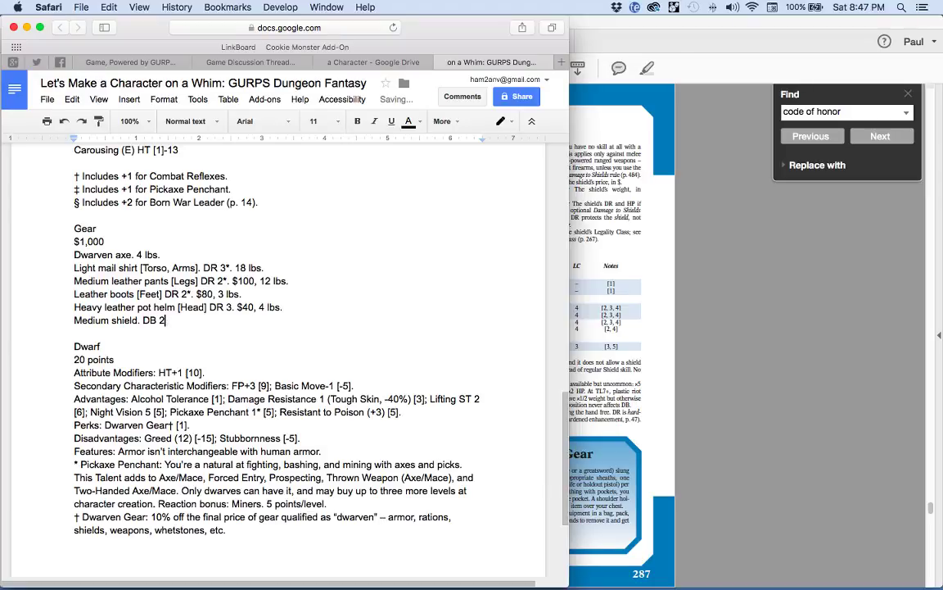
pyautogui.press('super+Tab')
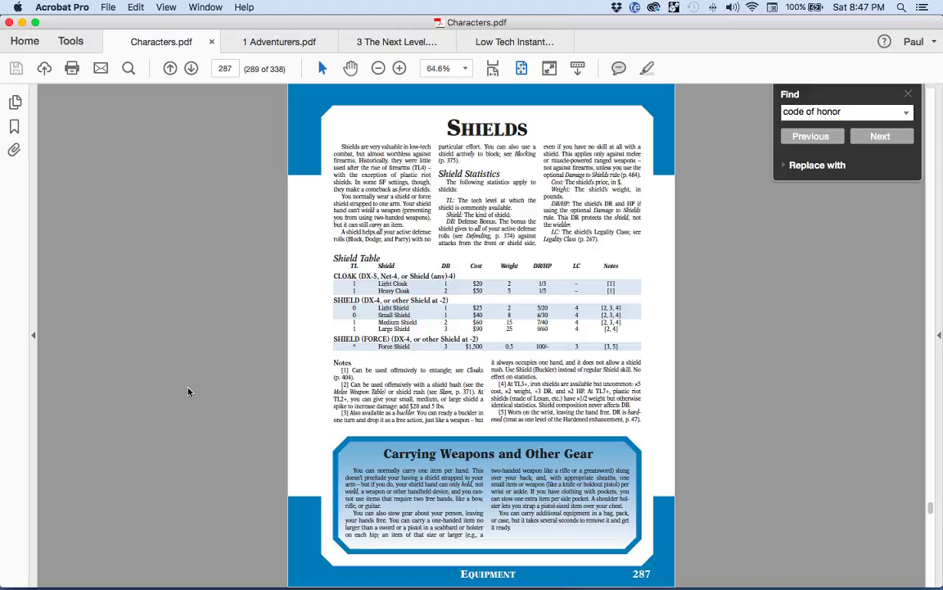
pyautogui.press('super+Tab')
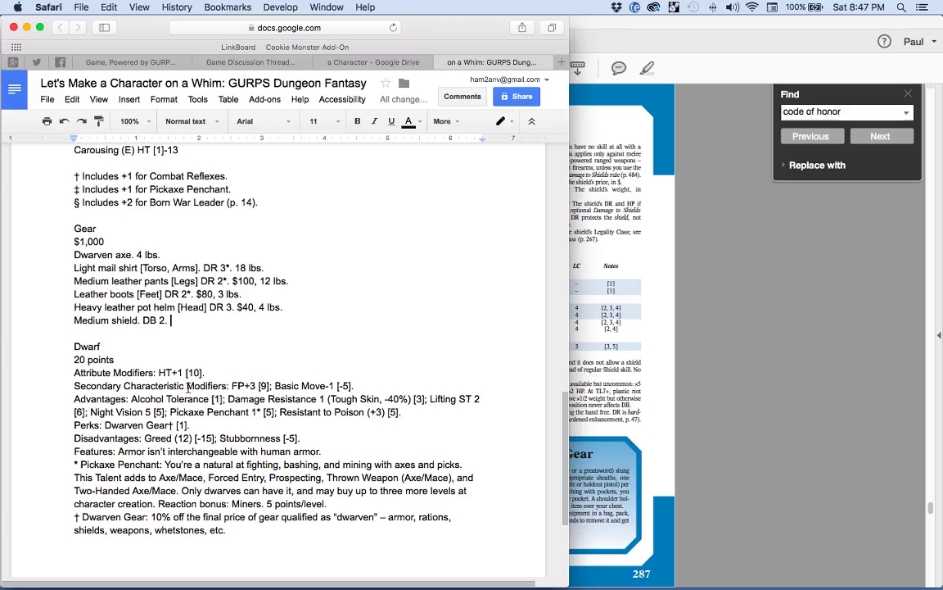
pyautogui.write('$60,')
pyautogui.press('super+Tab')
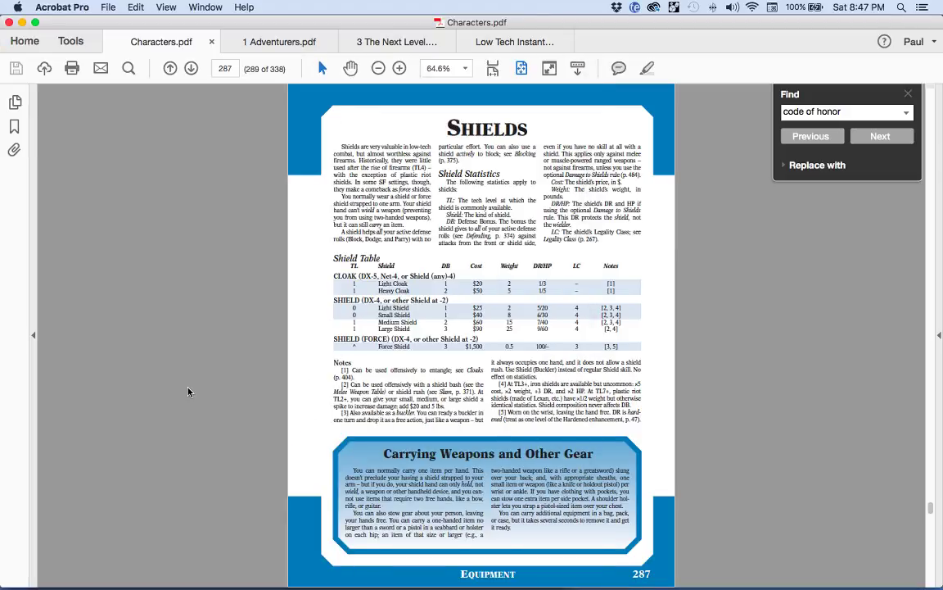
pyautogui.press('super+Tab')
pyautogui.write('15 lbs.')
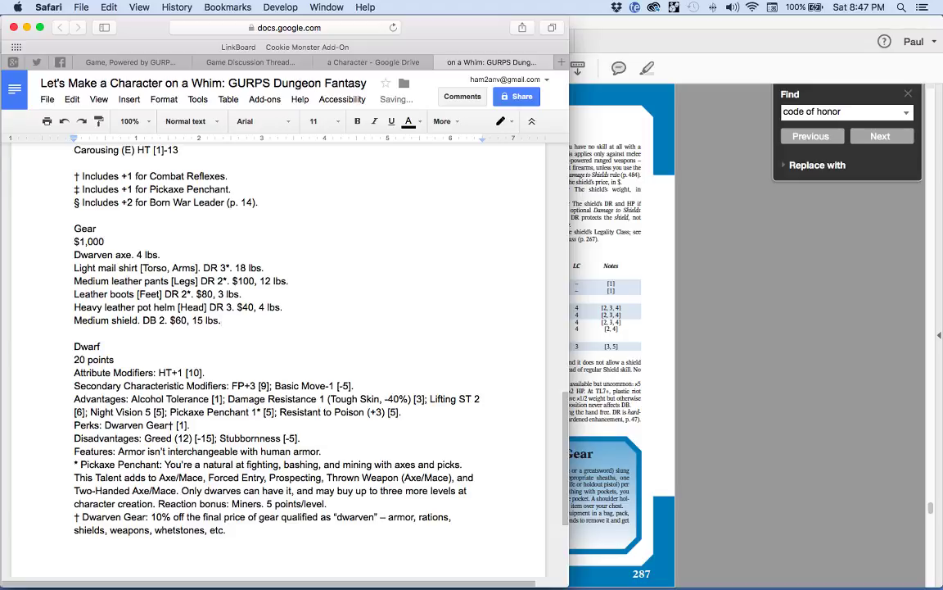
pyautogui.press('Return')
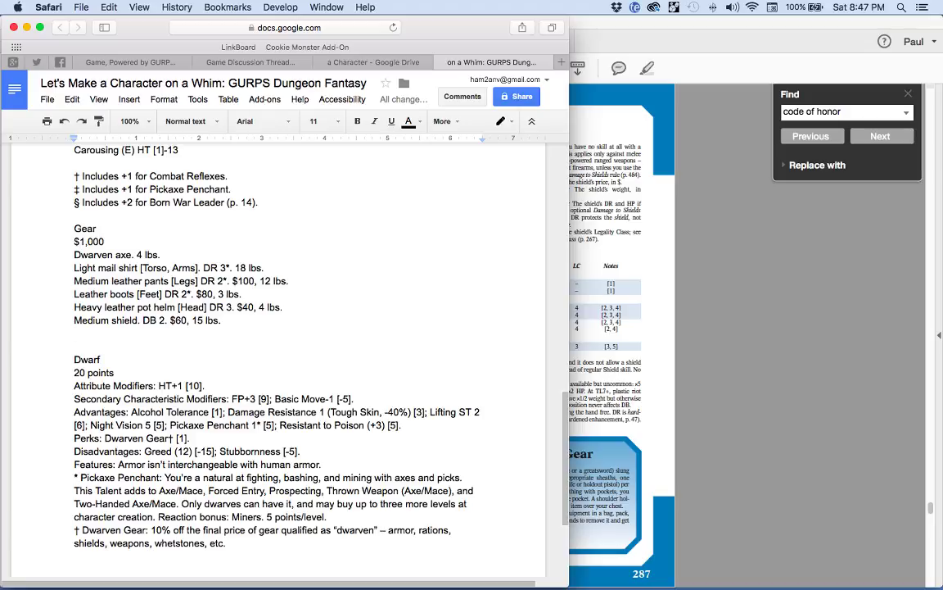
# - Find the knife entries in the weapon tables of Characters.pdf in Acrobat, and enter "Large knife" below the Medium shield line in Google Docs
pyautogui.press('super+Tab')
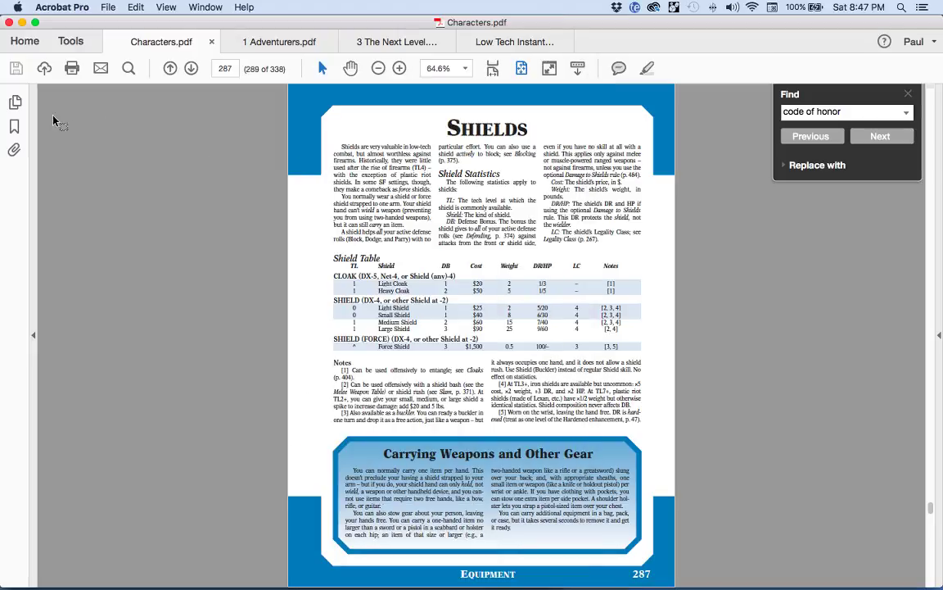
pyautogui.click(14, 127)
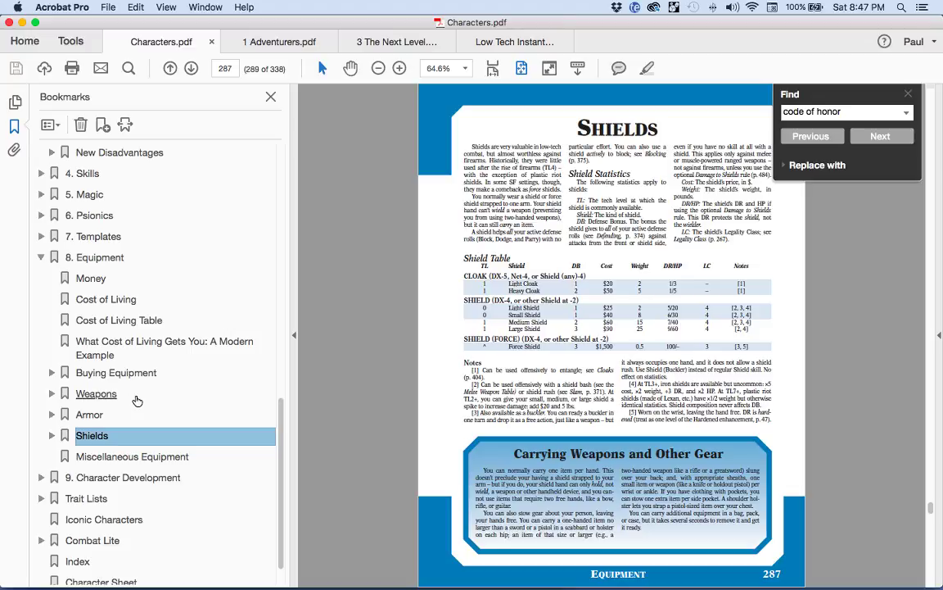
pyautogui.click(51, 394)
pyautogui.scroll(-3, 145, 424)
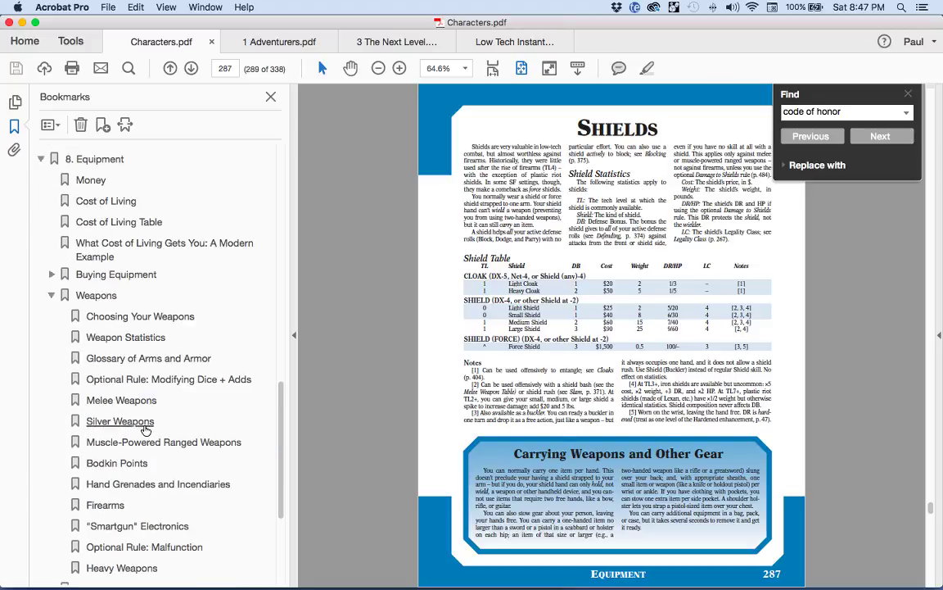
pyautogui.click(145, 422)
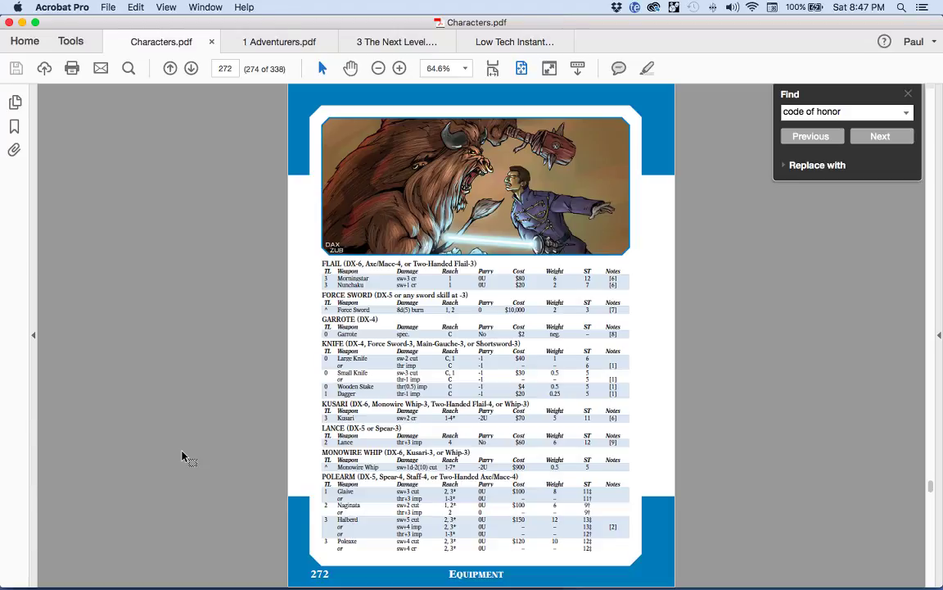
pyautogui.press('super+Tab')
pyautogui.write('Large knife')
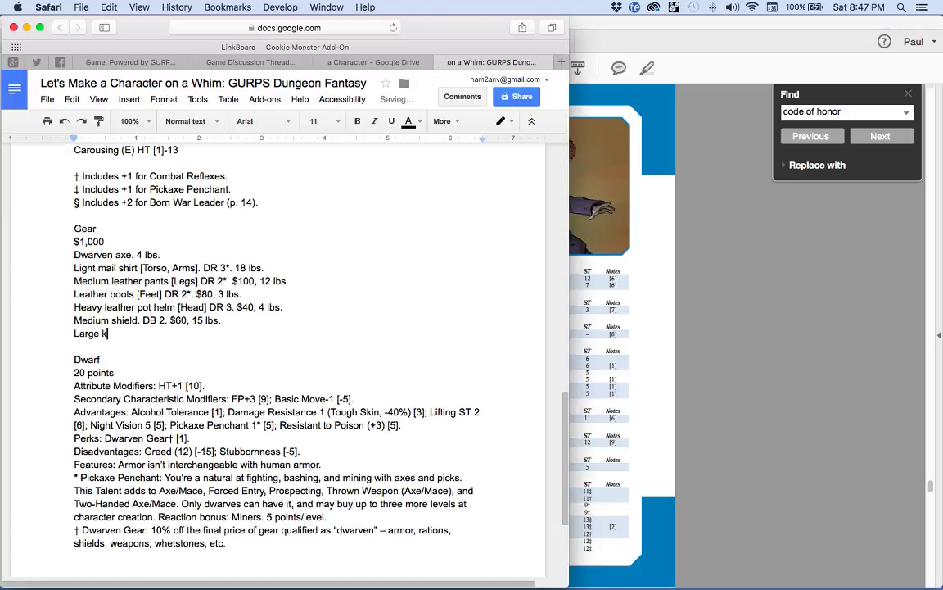
# - Switch to Acrobat and read the weapon modifiers and their cost factors in the Weapons section of 1 Adventurers.pdf
pyautogui.click(700, 316)
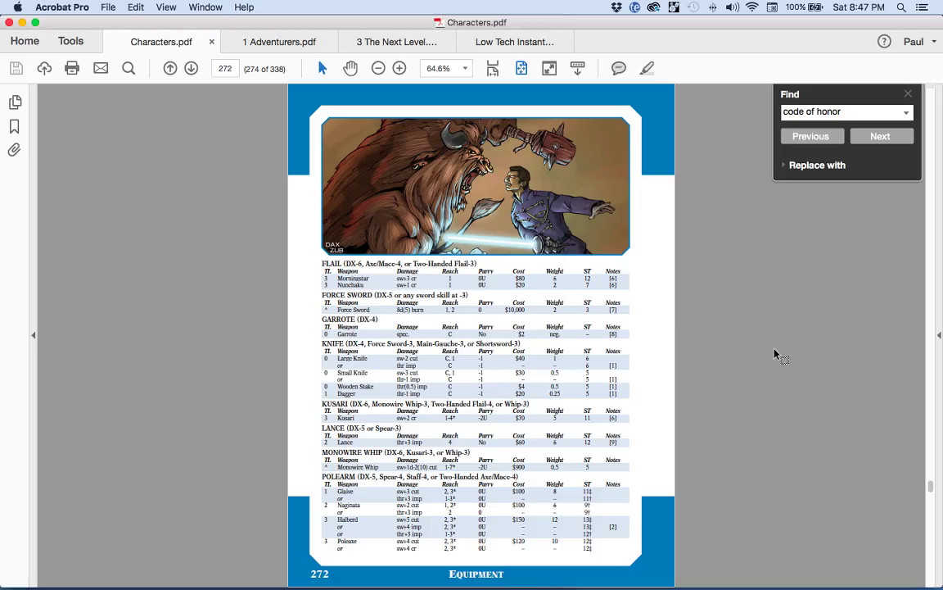
pyautogui.click(285, 41)
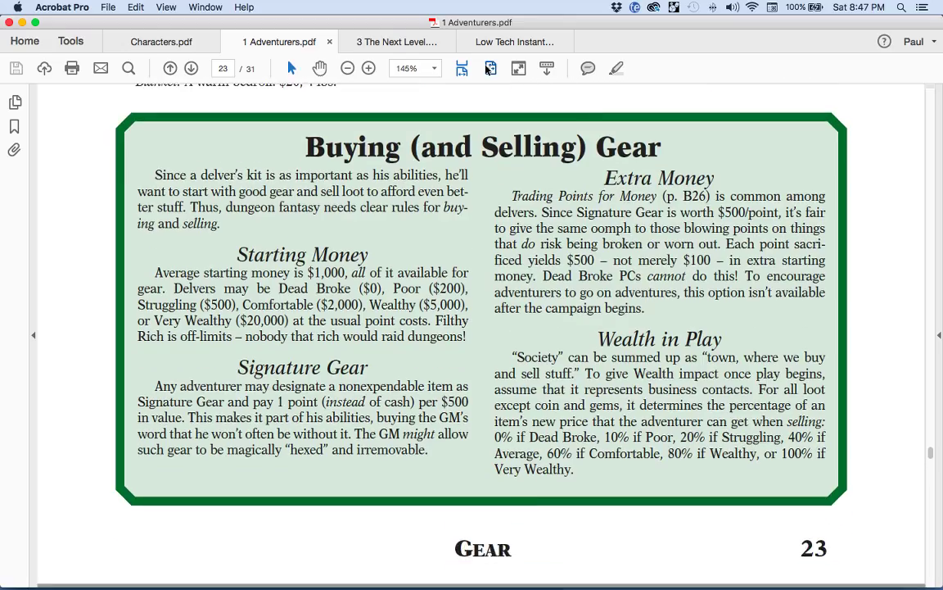
pyautogui.click(489, 69)
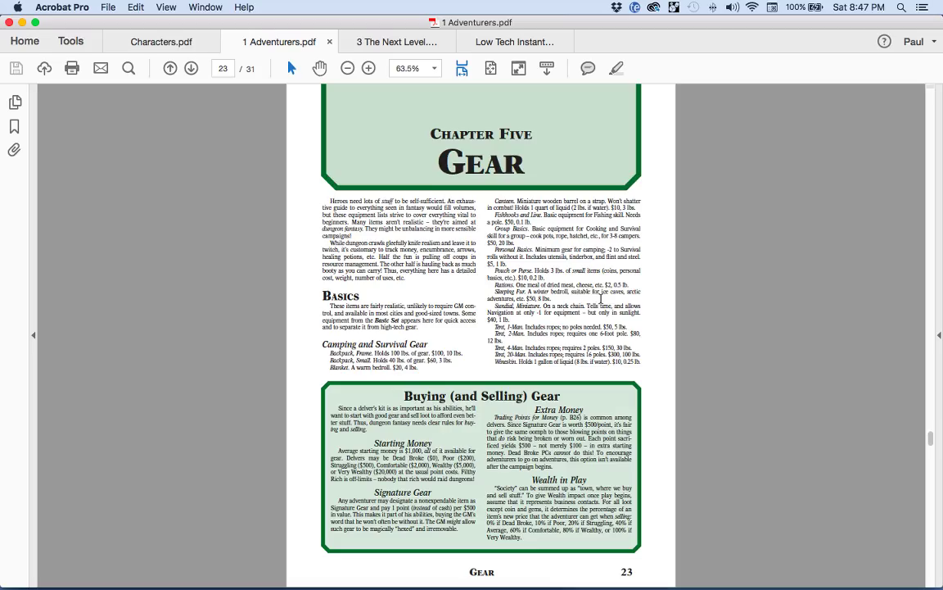
pyautogui.scroll(-5, 666, 316)
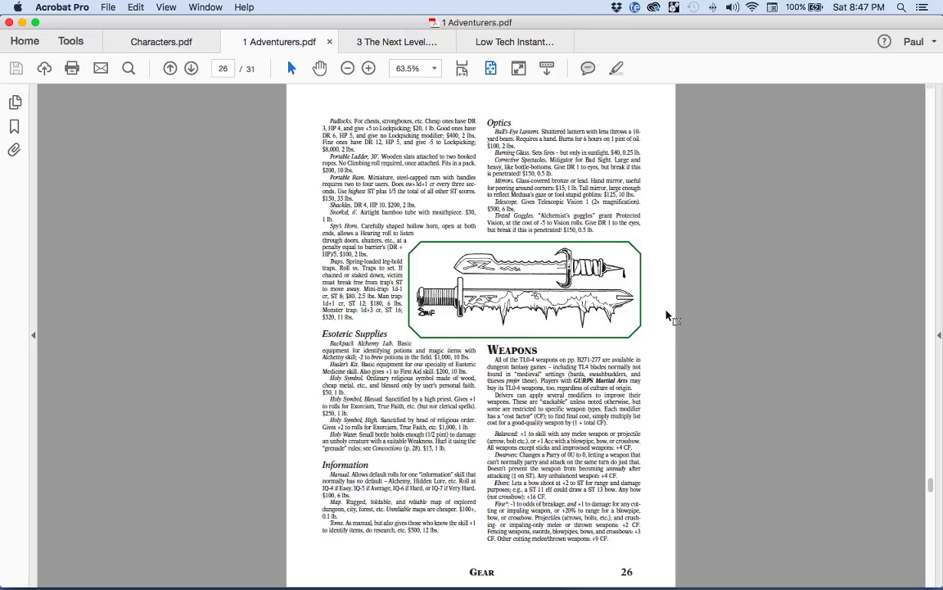
pyautogui.scroll(5, 608, 438)
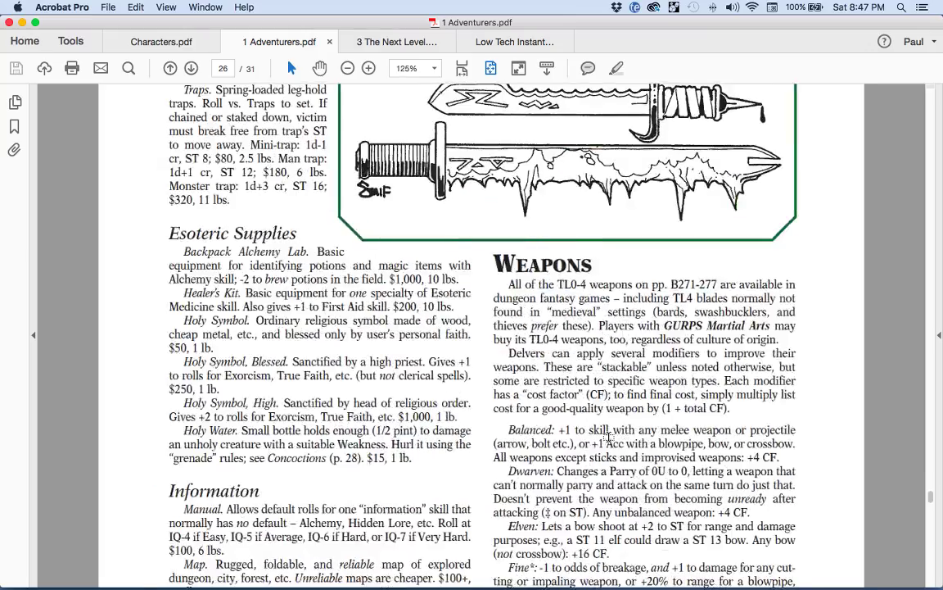
pyautogui.scroll(1, 609, 438)
pyautogui.scroll(-5, 830, 449)
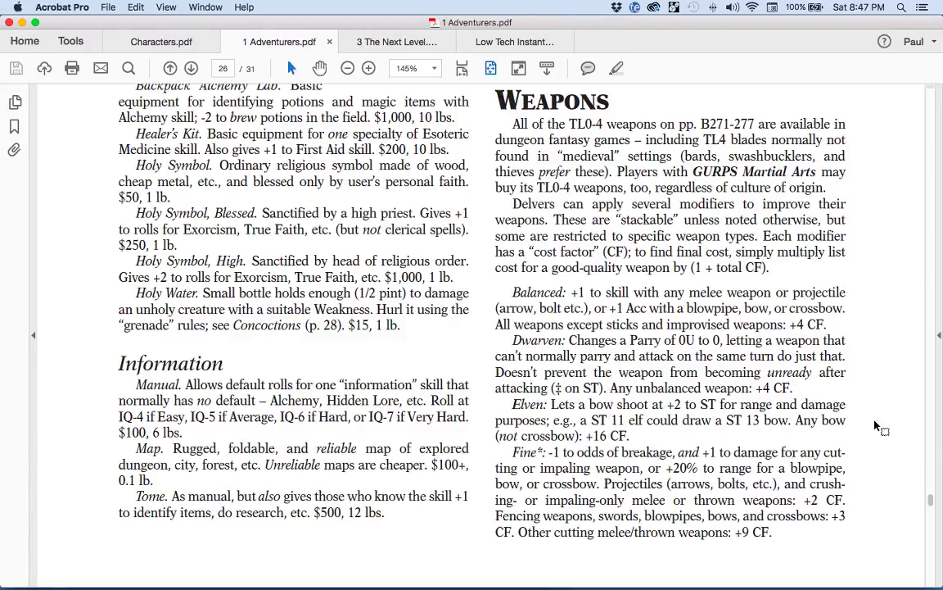
pyautogui.scroll(-5, 861, 465)
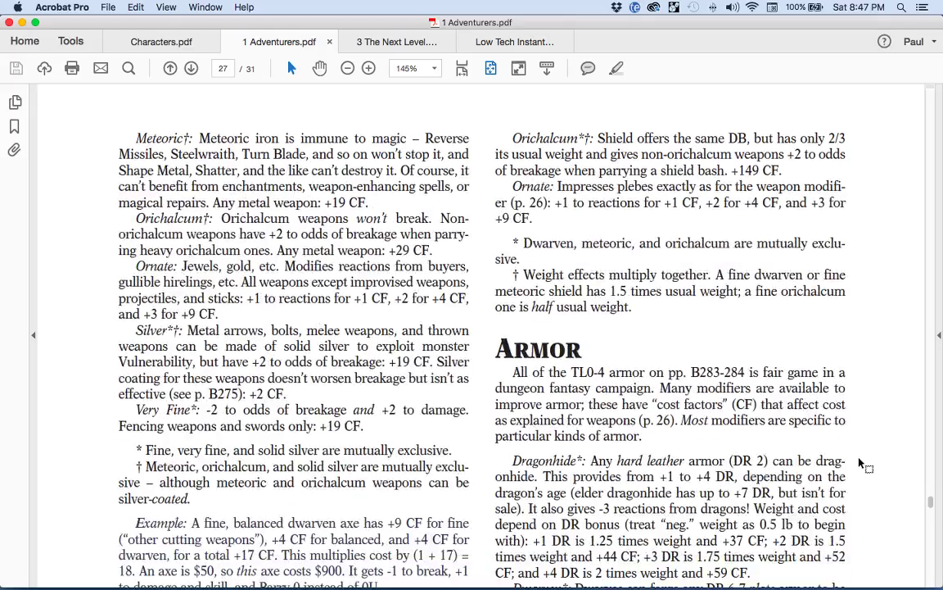
pyautogui.scroll(5, 861, 465)
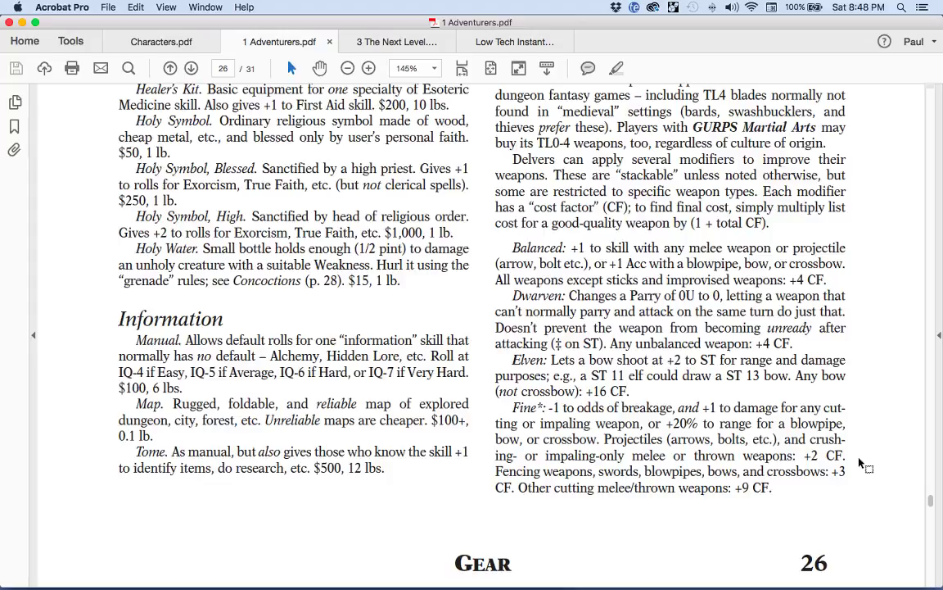
pyautogui.scroll(-5, 861, 464)
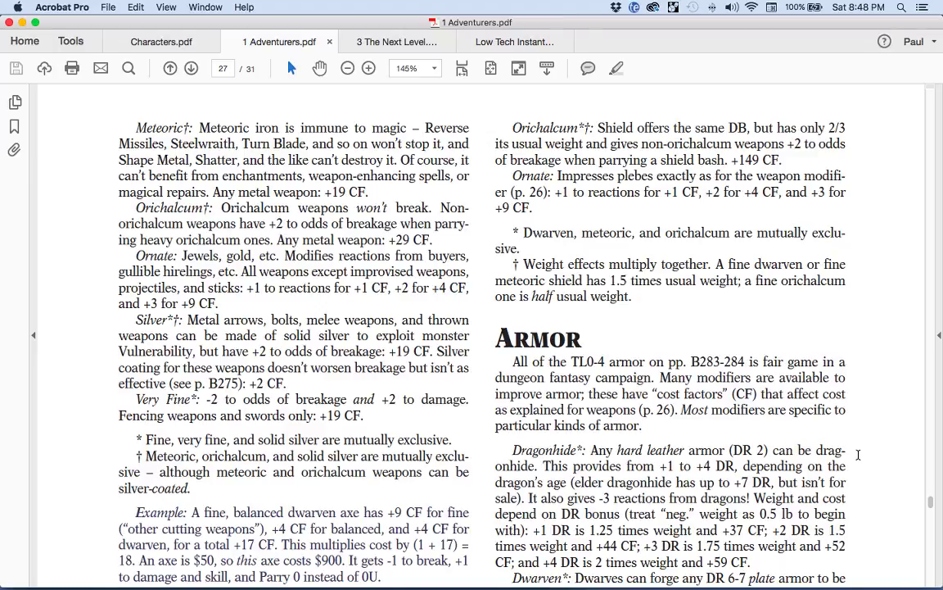
pyautogui.scroll(5, 858, 454)
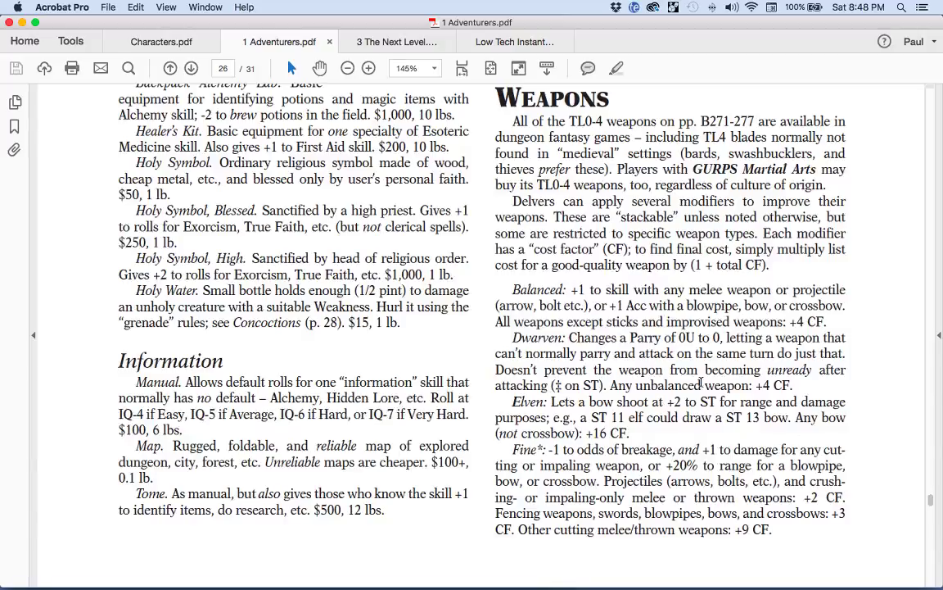
# - Switch to the Google Docs sheet and extend the Large knife entry to "Balanced large knife."
pyautogui.press('super+Tab')
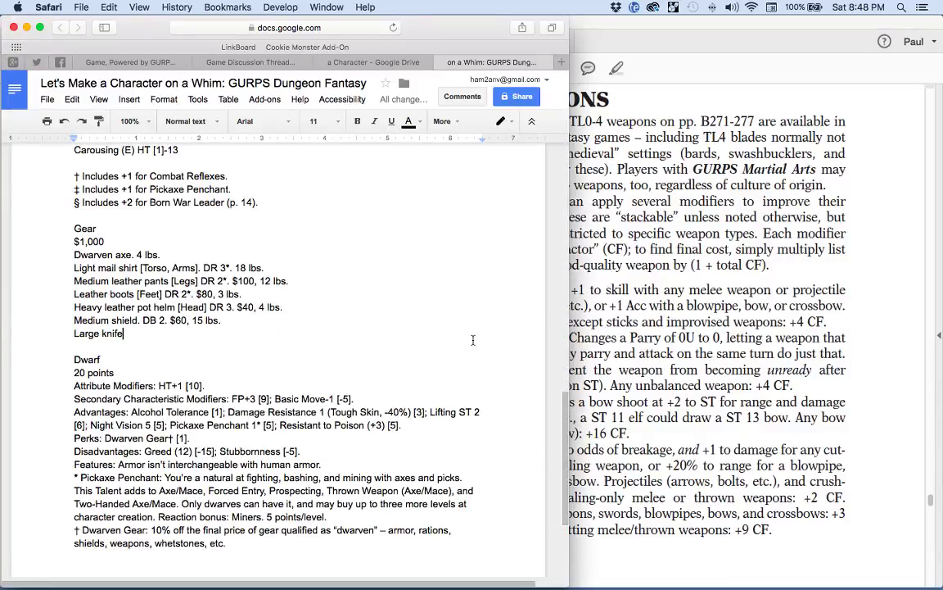
pyautogui.scroll(5, 467, 343)
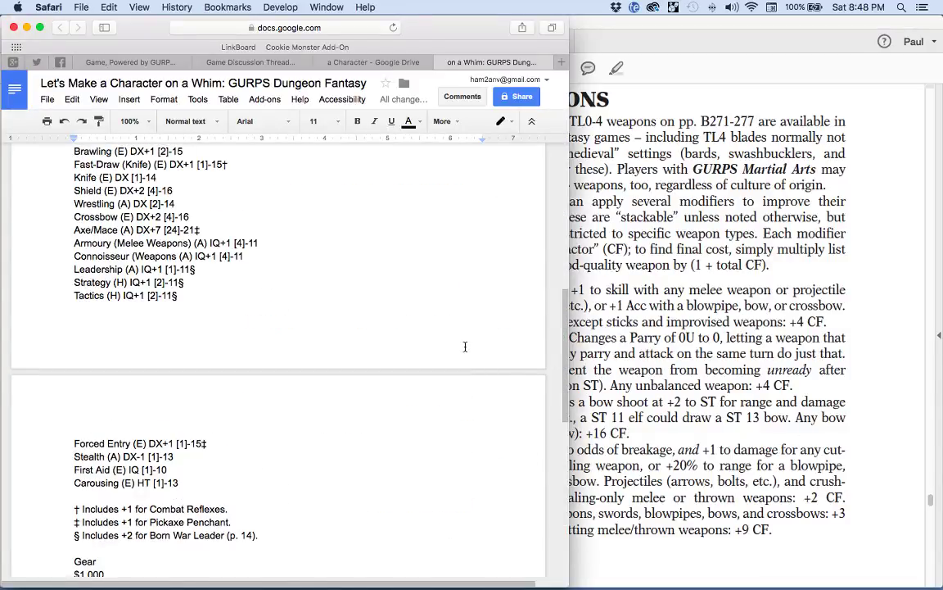
pyautogui.scroll(-5, 466, 346)
pyautogui.press('Left')
pyautogui.press('Left')
pyautogui.press('Left')
pyautogui.press('Left')
pyautogui.press('Left')
pyautogui.press('Left')
pyautogui.press('Left')
pyautogui.press('Left')
pyautogui.press('Left')
pyautogui.press('Left')
pyautogui.press('Left')
pyautogui.press('Delete')
pyautogui.write('Balanced l')
pyautogui.press('Right')
pyautogui.press('Right')
pyautogui.press('Right')
pyautogui.press('Right')
pyautogui.press('Right')
pyautogui.press('Right')
pyautogui.press('Right')
pyautogui.press('Right')
pyautogui.press('Right')
pyautogui.press('Right')
pyautogui.write('.')
# - Check the Balanced cost factor and large knife price in Acrobat, complete the knife line in Google Docs with "$200, 1 lb.", and start a new line
pyautogui.press('super+Tab')
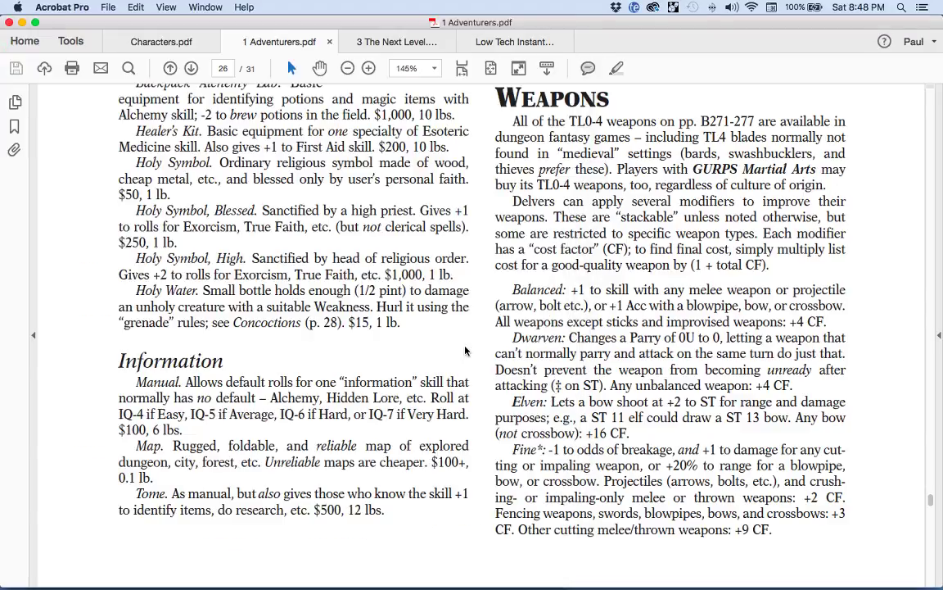
pyautogui.moveTo(825, 322); pyautogui.dragTo(789, 321)
pyautogui.click(161, 42)
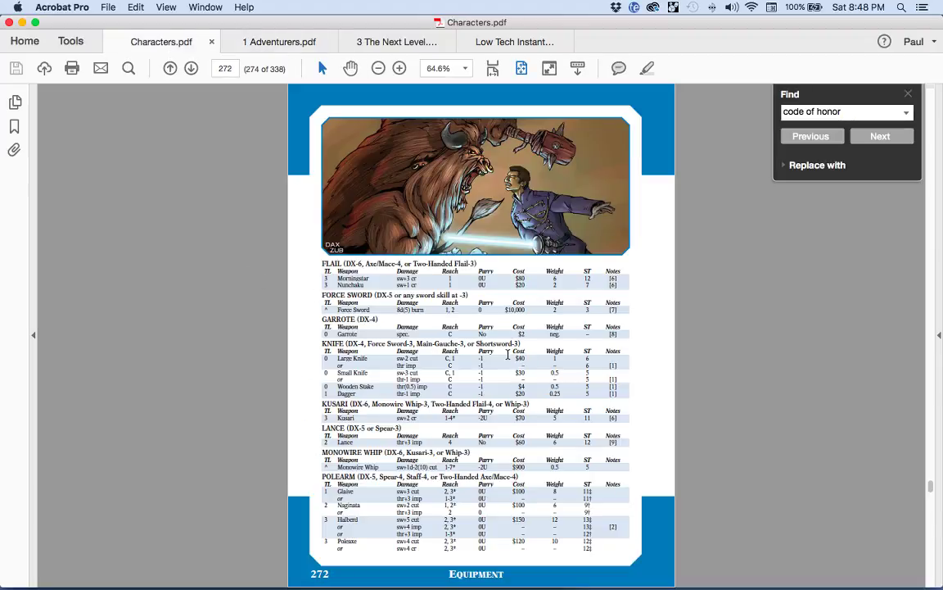
pyautogui.press('super+Tab')
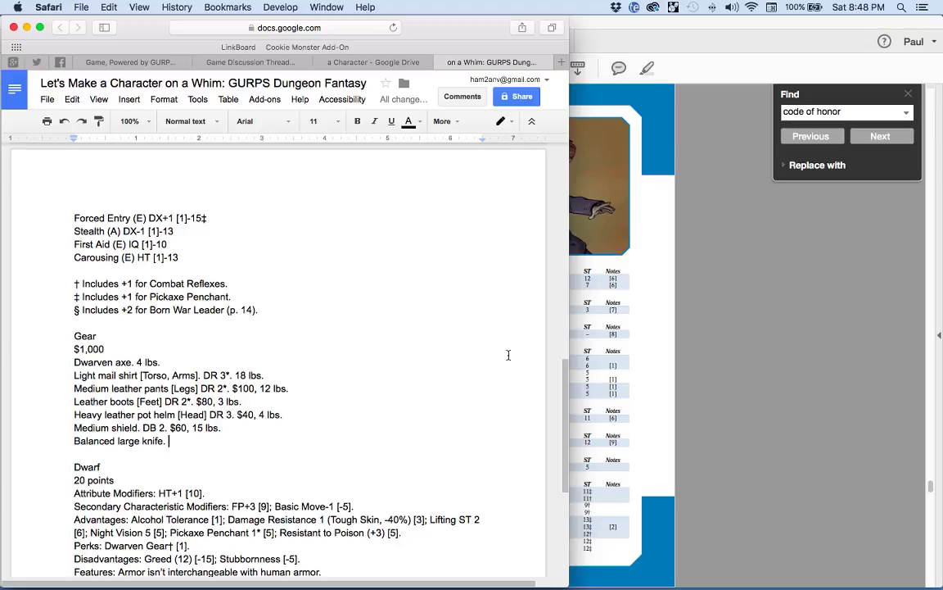
pyautogui.write('$40, 1 lb.')
pyautogui.press('super+Tab')
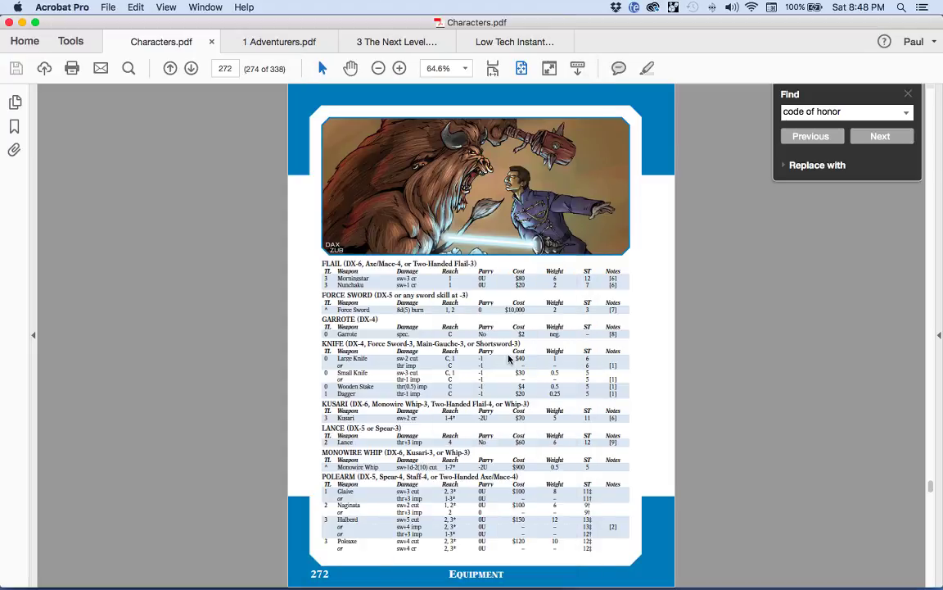
pyautogui.press('super+Tab')
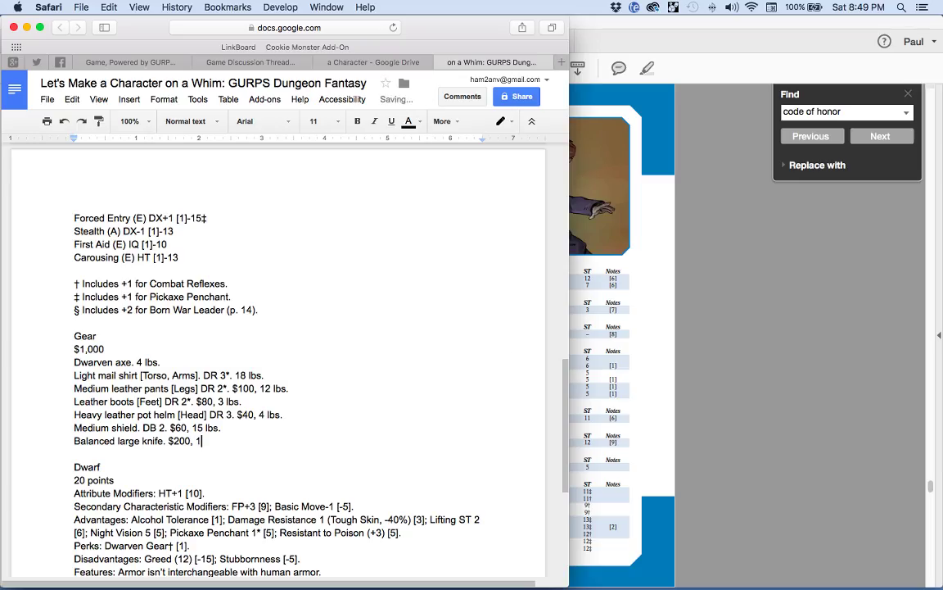
pyautogui.press('Return')
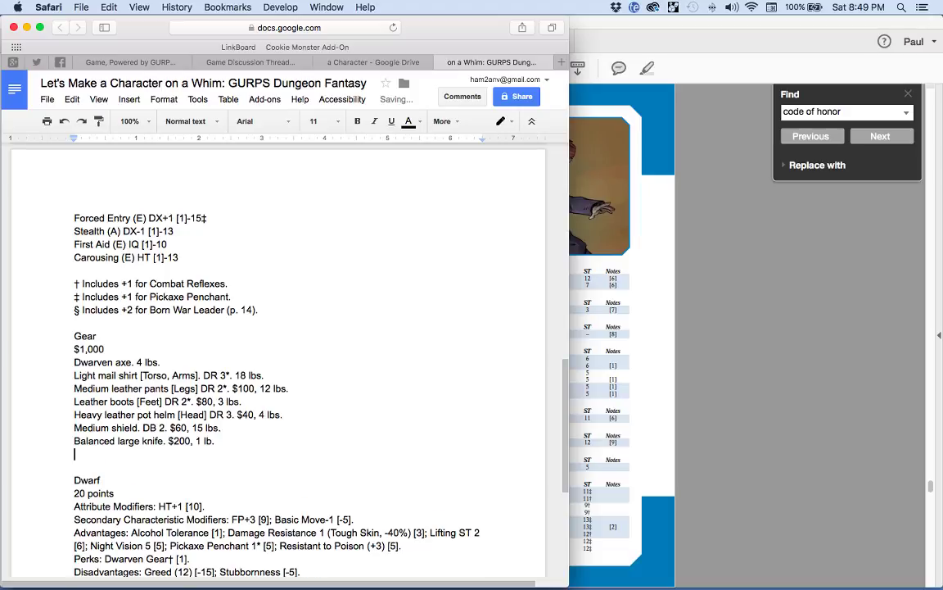
# - Add up the gear costs 100+80+40+60+200 in the Notification Center calculator and return to the sheet
pyautogui.write('100+80+40+6')
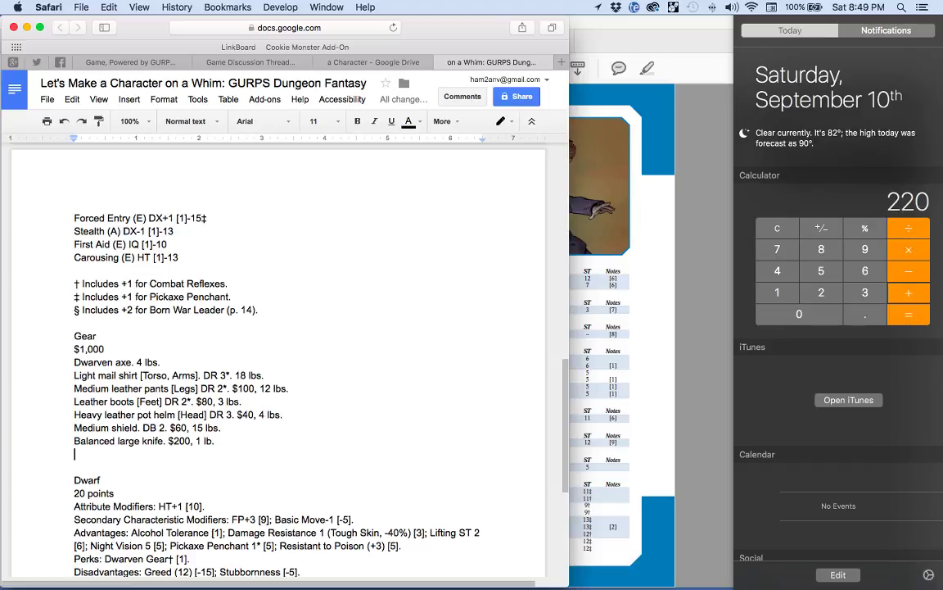
pyautogui.write('0+200+')
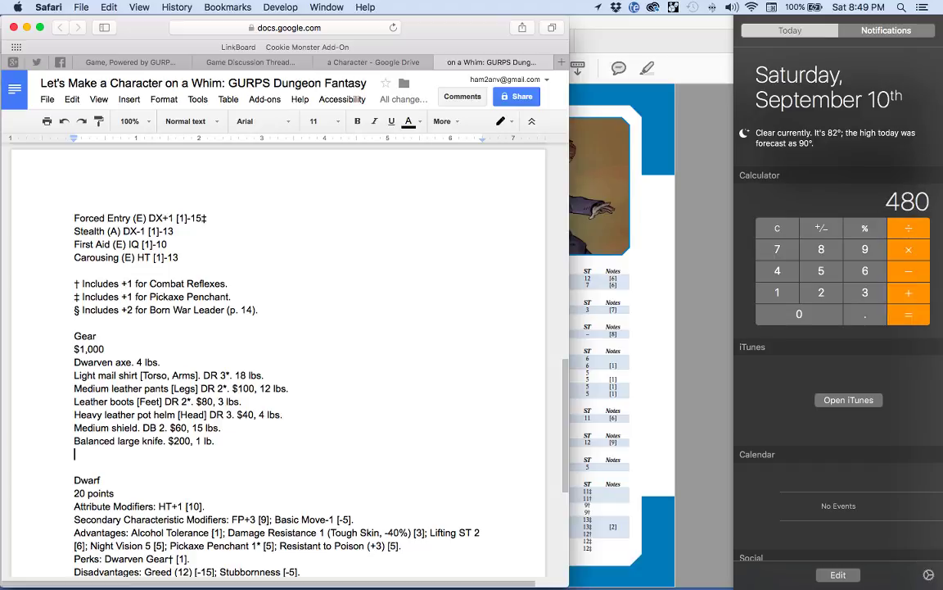
pyautogui.press('Escape')
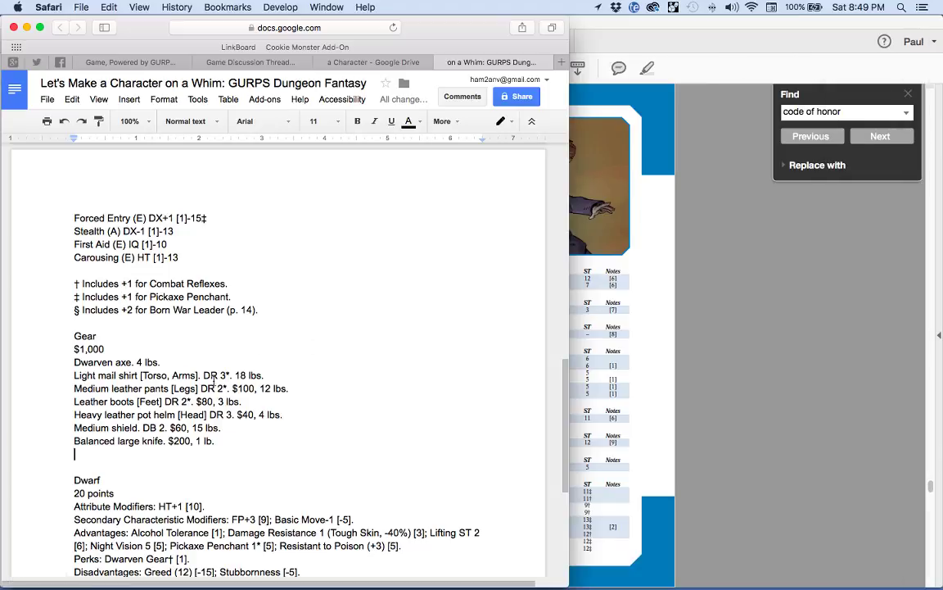
# - Switch to Acrobat and examine the basic equipment and Special Orders lists in the Gear chapter of 1 Adventurers.pdf
pyautogui.click(656, 343)
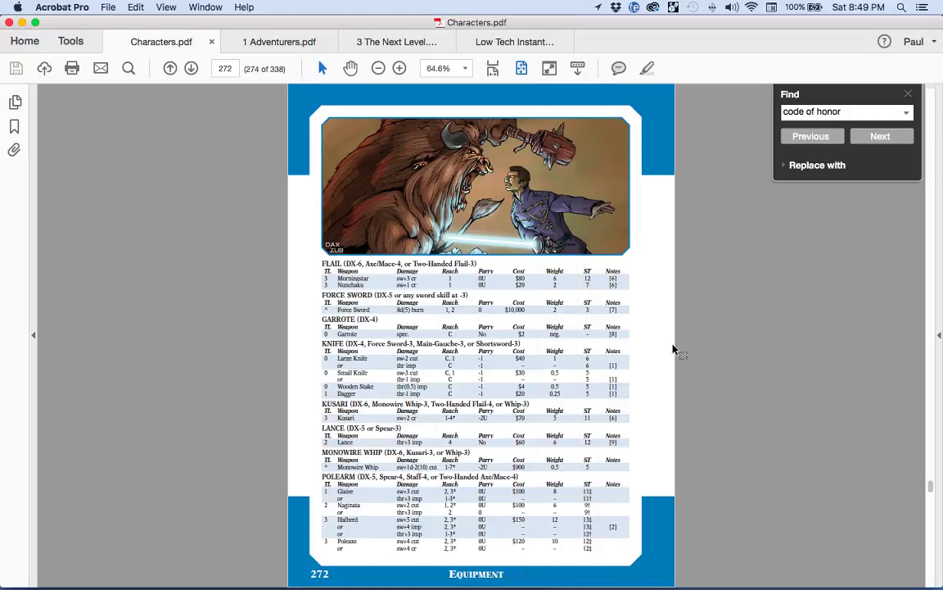
pyautogui.click(15, 125)
pyautogui.click(278, 45)
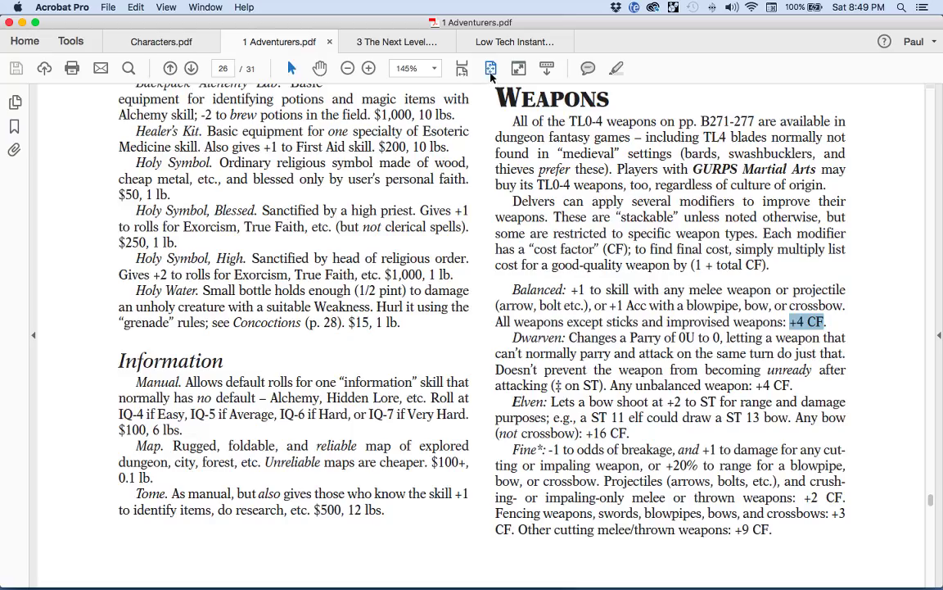
pyautogui.click(491, 69)
pyautogui.scroll(4, 263, 262)
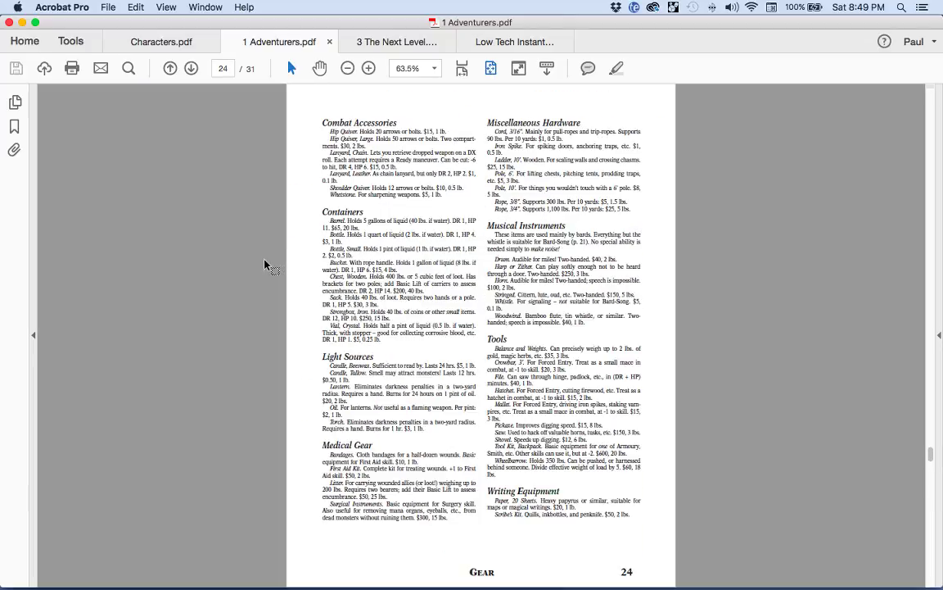
pyautogui.scroll(-2, 264, 264)
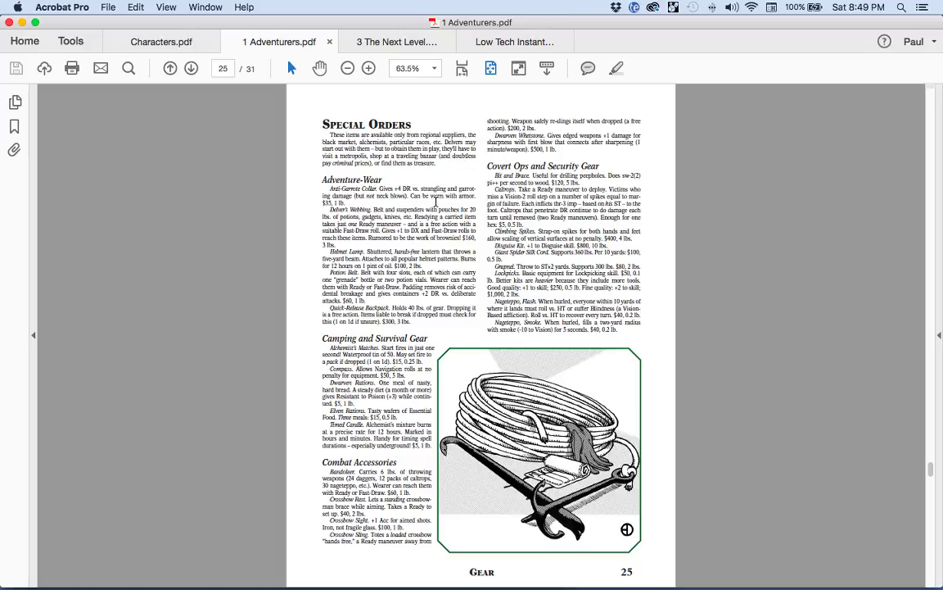
pyautogui.scroll(4, 386, 189)
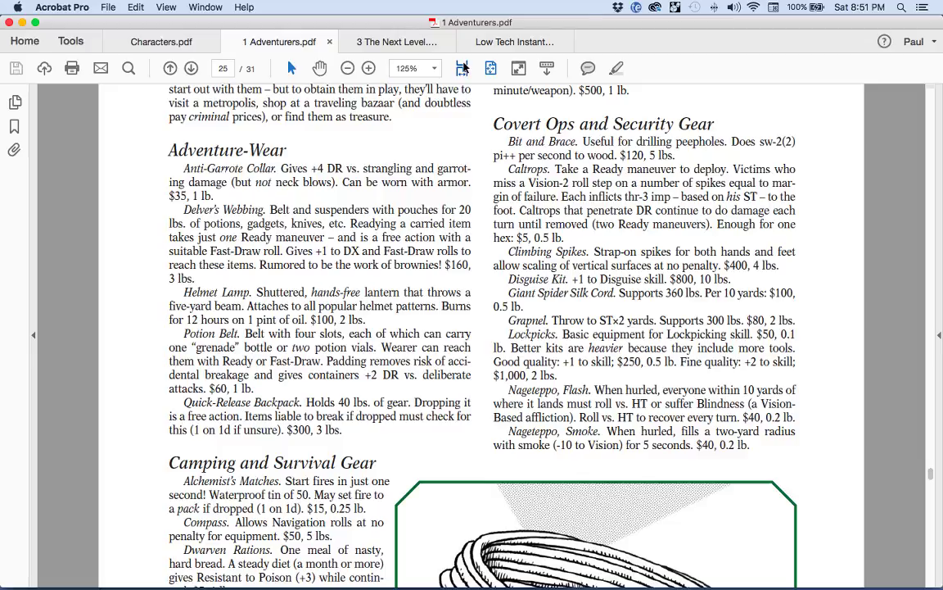
# - Display whole pages of 1 Adventurers.pdf and look up the backpack entries under Camping and Survival Gear on page 23
pyautogui.click(463, 68)
pyautogui.click(490, 68)
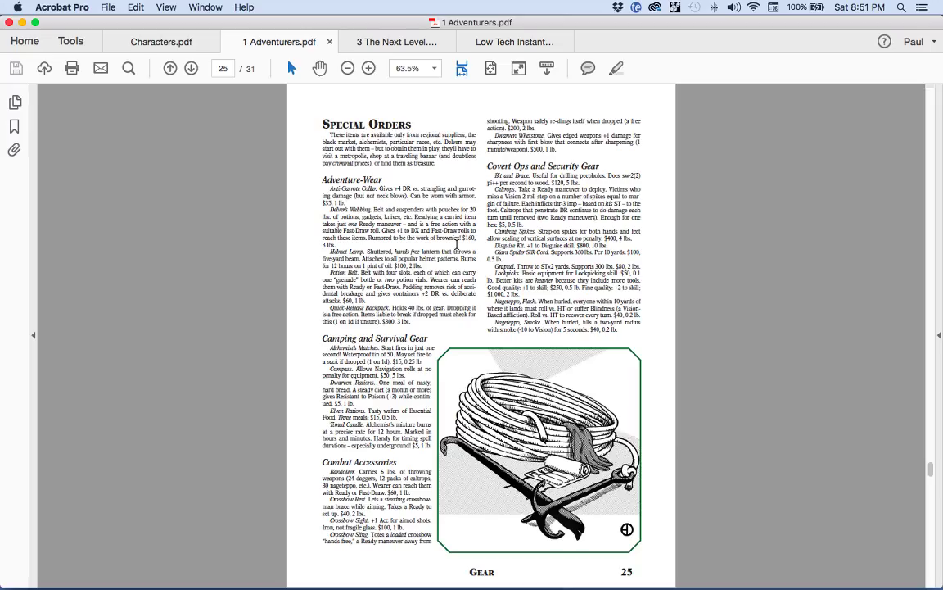
pyautogui.scroll(4, 457, 244)
pyautogui.scroll(-2, 456, 244)
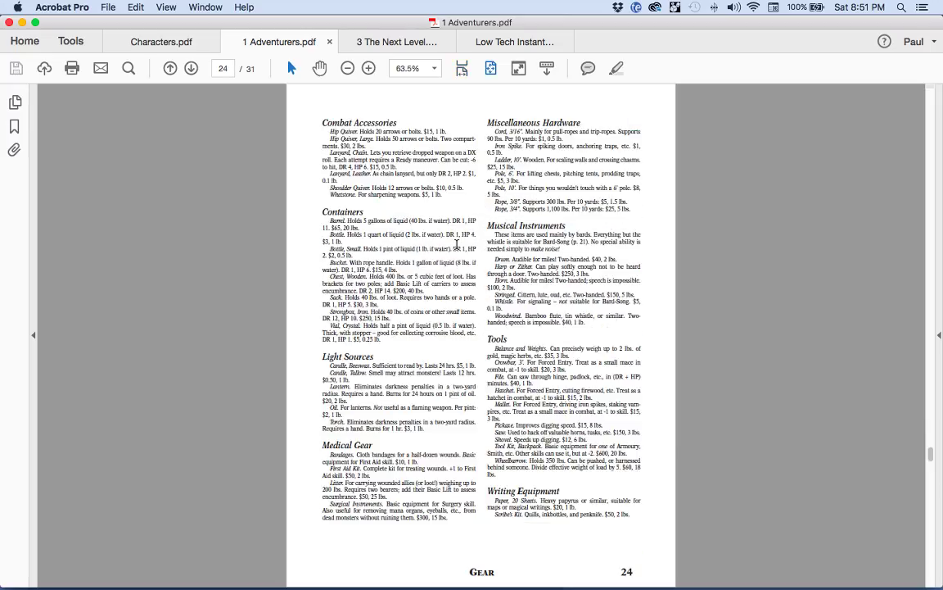
pyautogui.scroll(2, 457, 244)
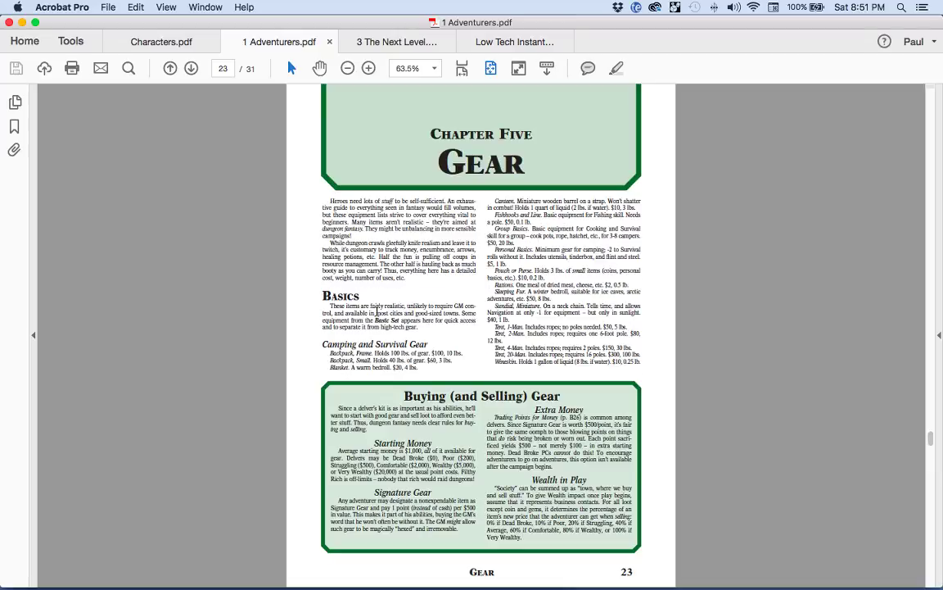
pyautogui.moveTo(330, 352); pyautogui.dragTo(463, 353)
# - Switch to the Google Docs sheet, add the gear line "Frame backpack. Holds 100 lbs. $100, 10 lbs." and start a new line
pyautogui.press('super+Tab')
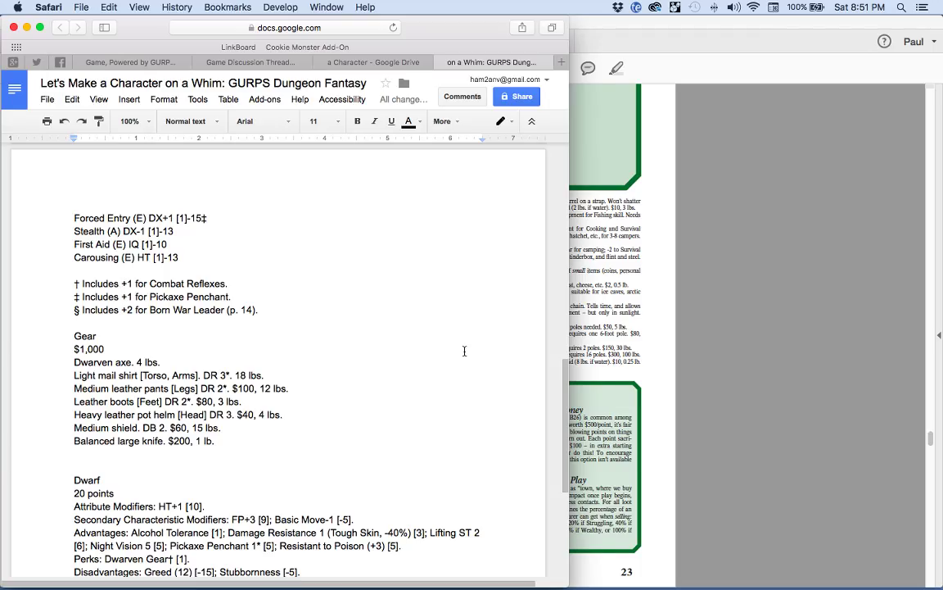
pyautogui.press('super+Tab')
pyautogui.press('super+Tab')
pyautogui.write('Frame backpack. ')
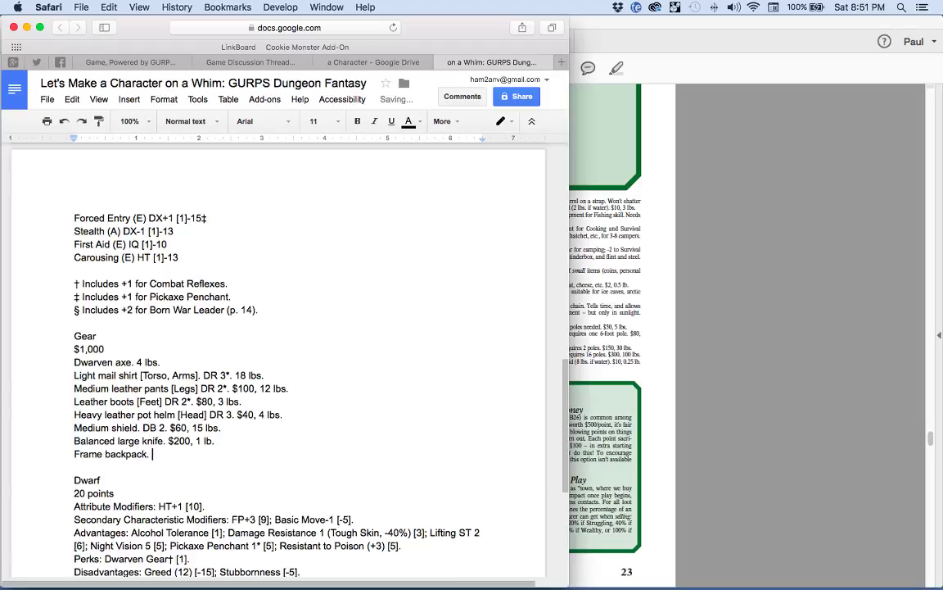
pyautogui.write('Holds 100 lbs. $100')
pyautogui.write(', ')
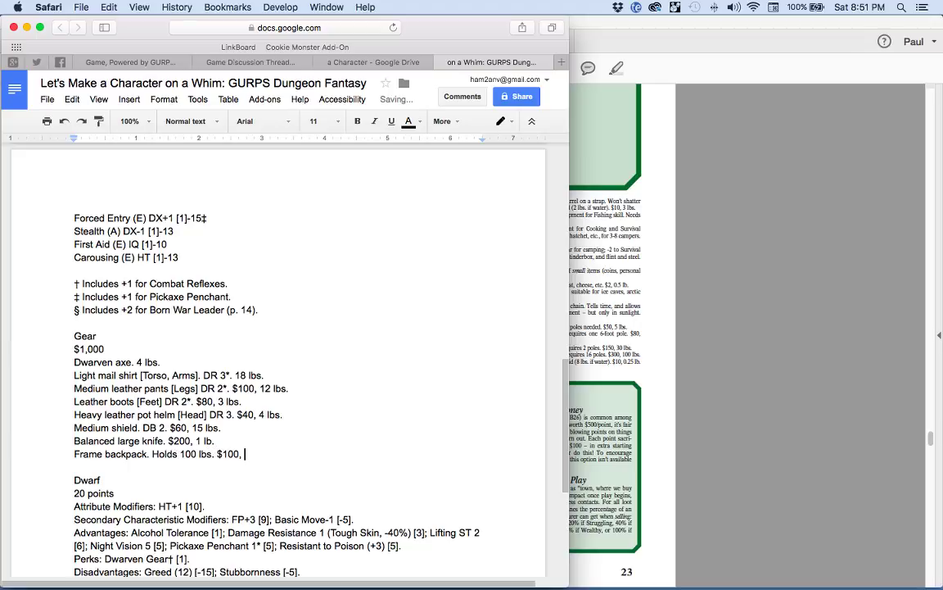
pyautogui.write('10 lbs.')
pyautogui.press('Return')
# - Check the blanket entry in Acrobat, add "Blanket. $20, 4 lbs." to the gear list in Google Docs, and start a new line
pyautogui.press('super+Tab')
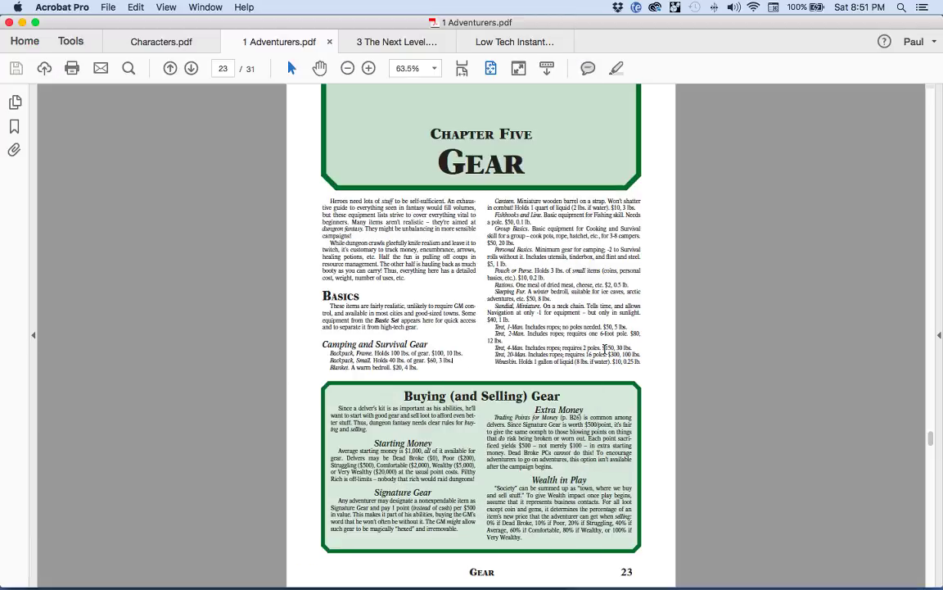
pyautogui.press('super+Tab')
pyautogui.write('Blanket. $20,')
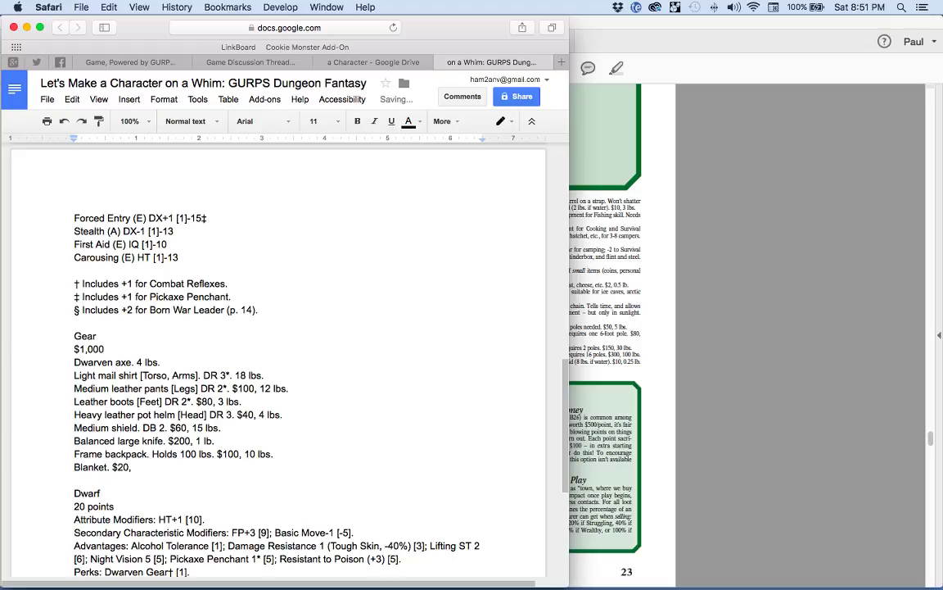
pyautogui.press('super+Tab')
pyautogui.press('super+Tab')
pyautogui.write('4 lbs.')
pyautogui.press('Return')
# - Look up the pouch's capacity in Acrobat and enter "Pouch. Holds 3 lbs." in the Google Docs gear list
pyautogui.press('super+Tab')
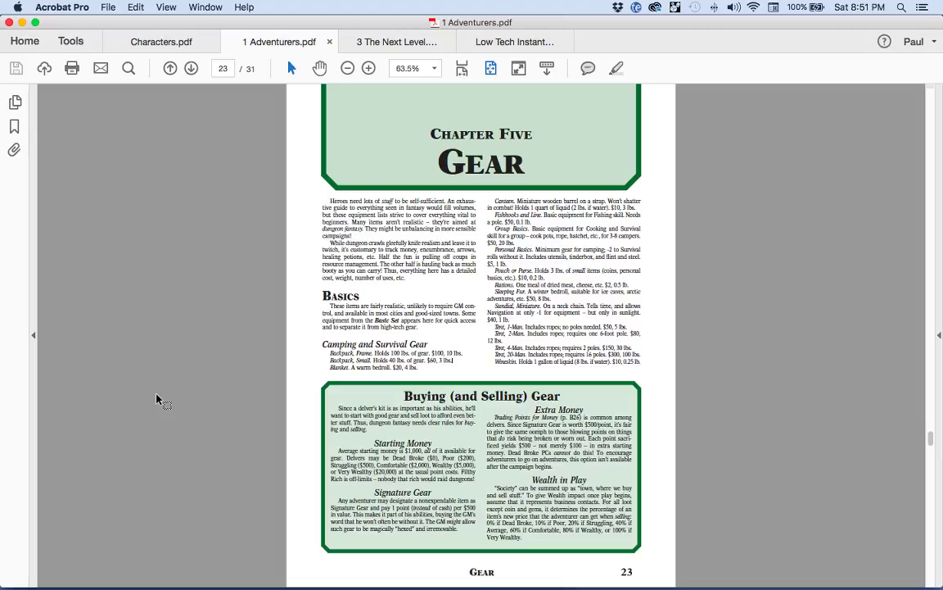
pyautogui.press('super+Tab')
pyautogui.write('Pou')
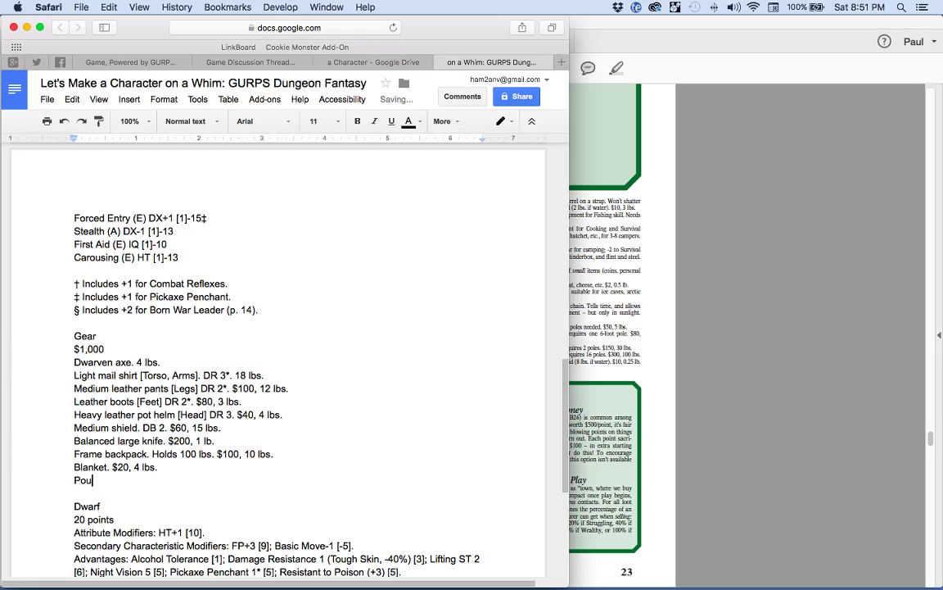
pyautogui.write('ch.')
pyautogui.press('super+Tab')
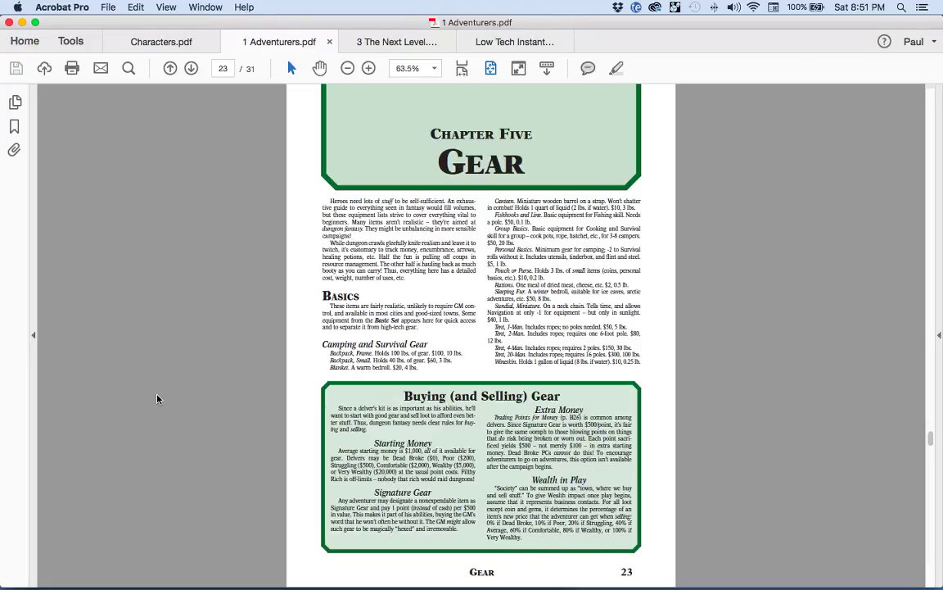
pyautogui.press('super+Tab')
pyautogui.write('Hald')
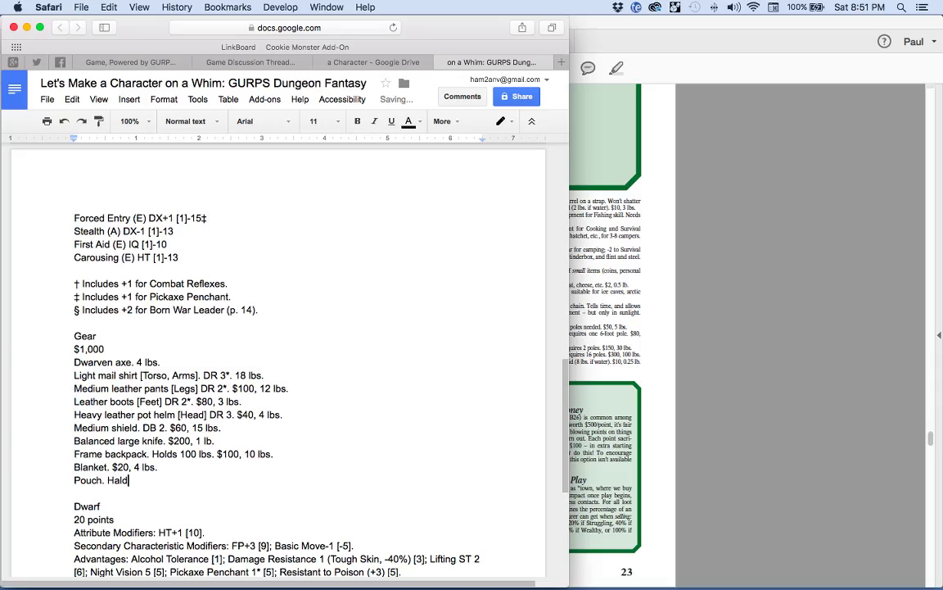
pyautogui.press('BackSpace')
pyautogui.press('BackSpace')
pyautogui.press('BackSpace')
pyautogui.write('olds 3 lbs.')
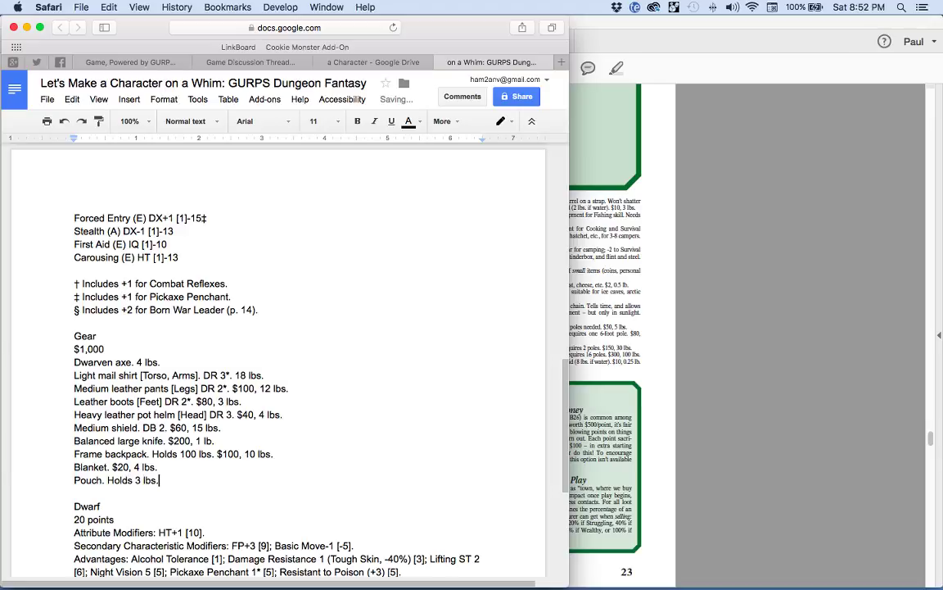
# - Check the pouch's price and weight in Acrobat, complete its line in Google Docs with "$10, 0.2 lbs.", and start a new line
pyautogui.press('super+Tab')
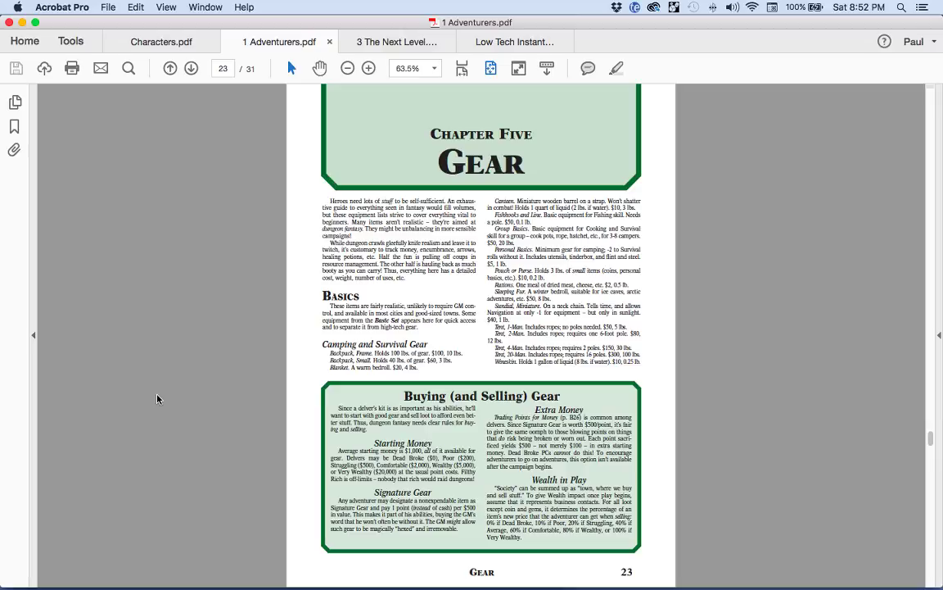
pyautogui.press('super+Tab')
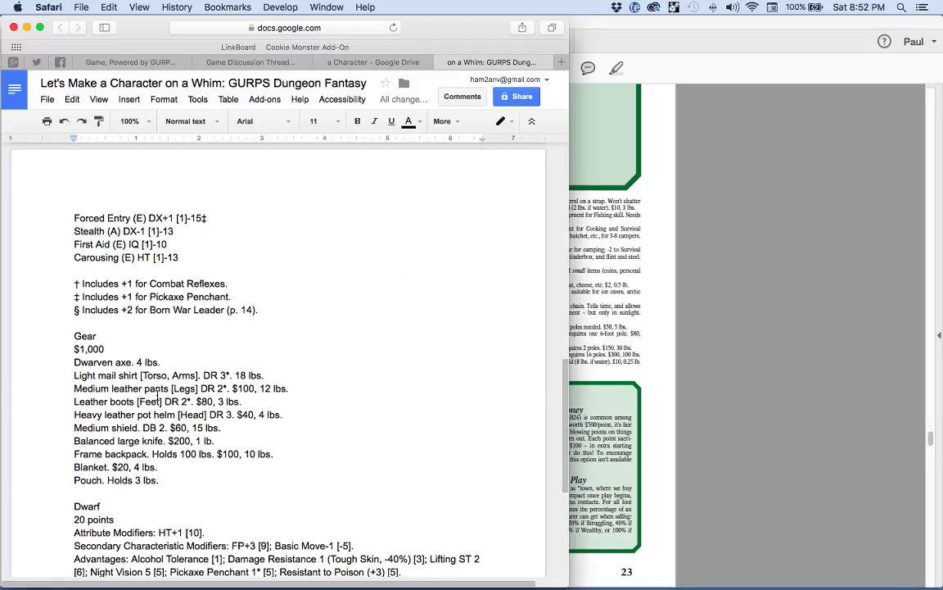
pyautogui.write('$10, 0.2 lbs')
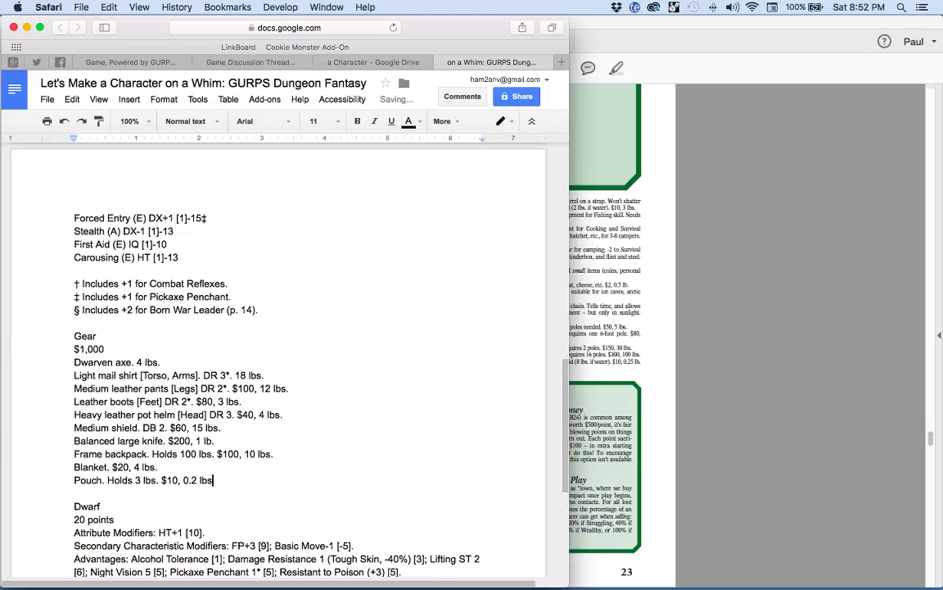
pyautogui.write('.')
pyautogui.press('Return')
# - Look up personal basics in Acrobat, add "Personal basics. $5, 1 lb." to the Google Docs gear list, and start a new line
pyautogui.press('super+Tab')
pyautogui.press('super+Tab')
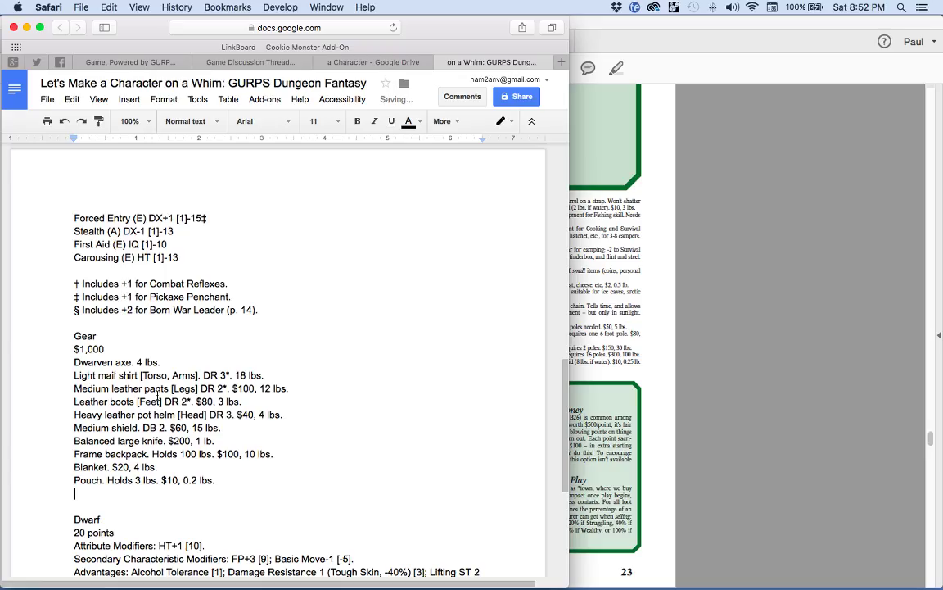
pyautogui.write('Personal basics.')
pyautogui.press('super+Tab')
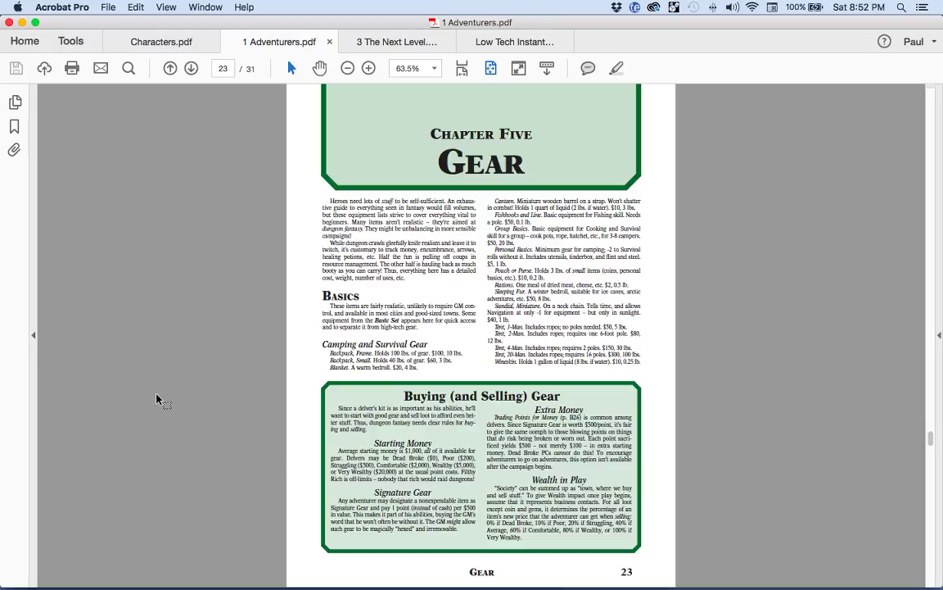
pyautogui.press('super+Tab')
pyautogui.write('$5')
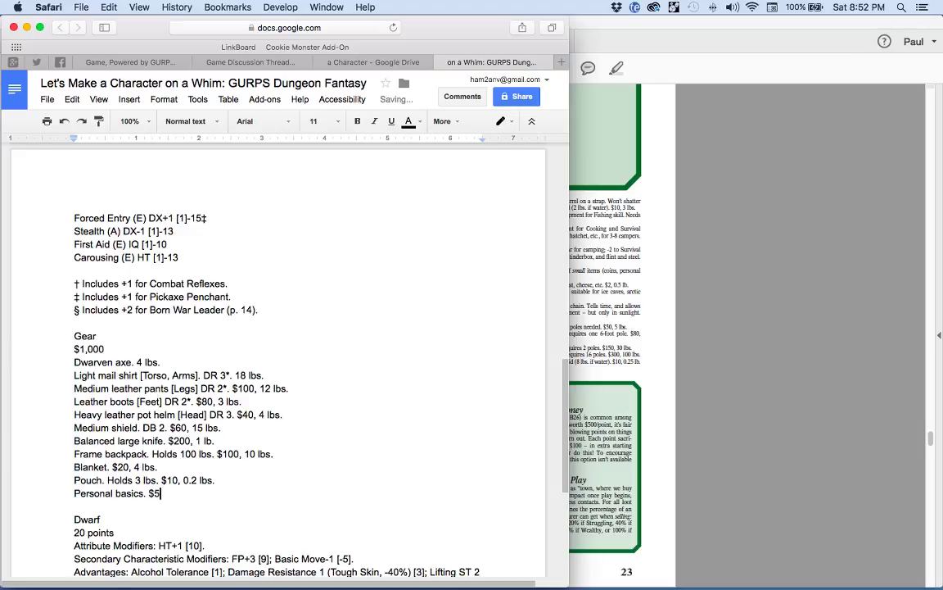
pyautogui.write(', 1 lb.')
pyautogui.press('Return')
# - Look up the wineskin in Acrobat and enter "Wineskin. Holds 1 gallon" in the Google Docs gear list
pyautogui.press('super+Tab')
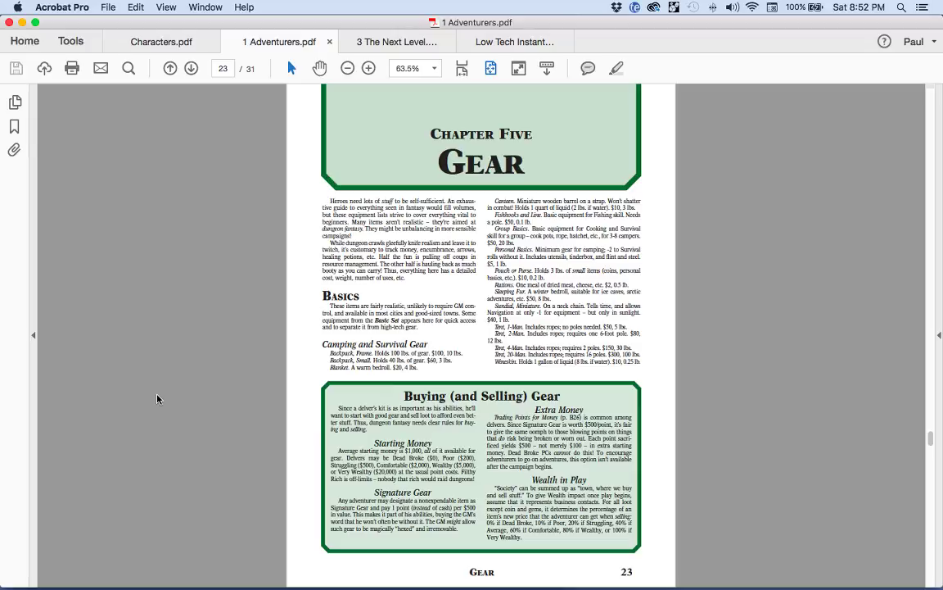
pyautogui.press('super+Tab')
pyautogui.write('Wines')
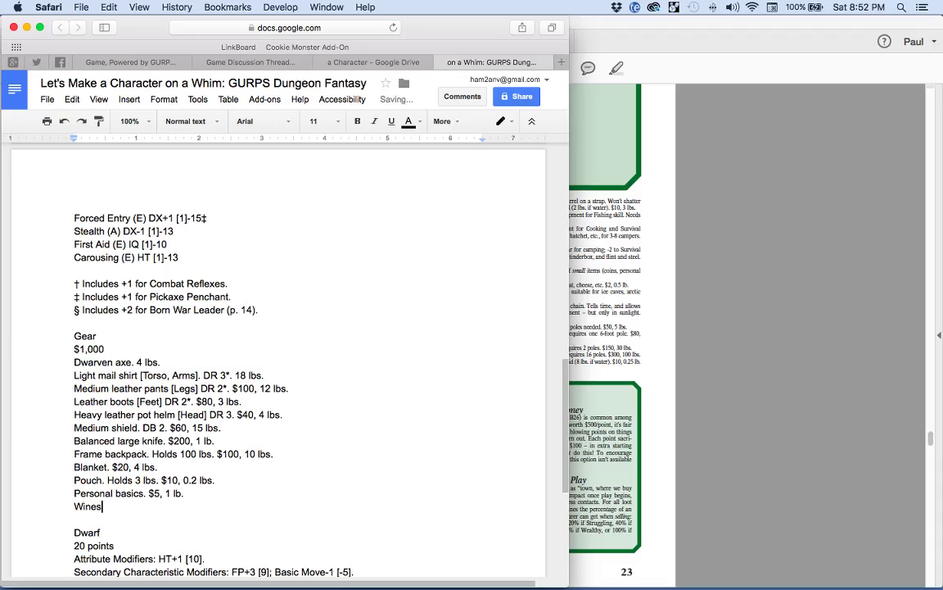
pyautogui.write('kin')
pyautogui.press('BackSpace')
pyautogui.write('.')
pyautogui.press('super+Tab')
pyautogui.press('super+Tab')
pyautogui.write('Holds 1 gallon')
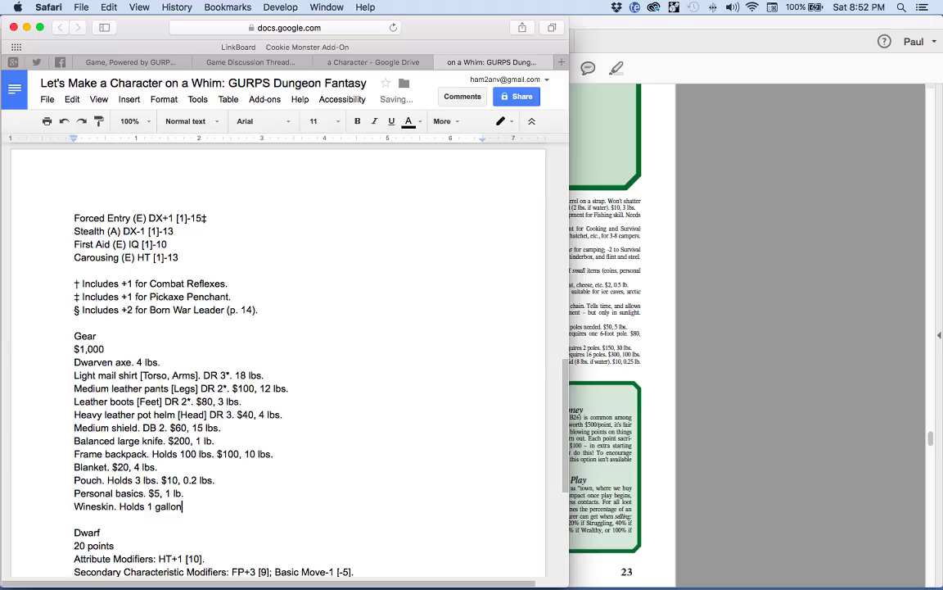
# - Complete the wineskin line with ". $10, 0.25 lb." and start a new line
pyautogui.write('. ')
pyautogui.write('$10, 0')
pyautogui.write('25')
pyautogui.press('BackSpace')
pyautogui.press('BackSpace')
pyautogui.write('.25 lb.')
pyautogui.press('Return')
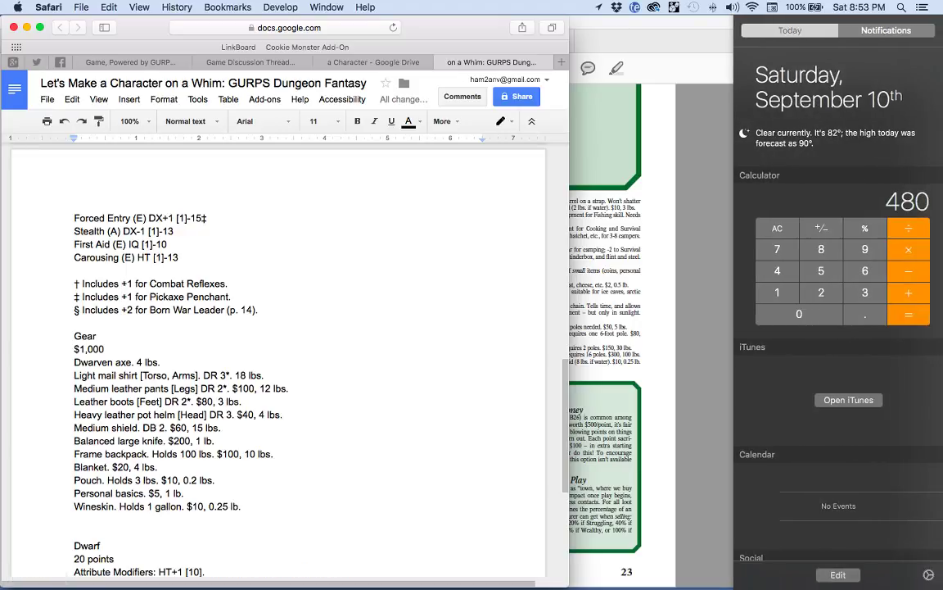
# - Add up the listed gear prices, 100+80+40+60+200+100+20+10+5+10, in the Notification Center calculator
pyautogui.write('+100+80+40')
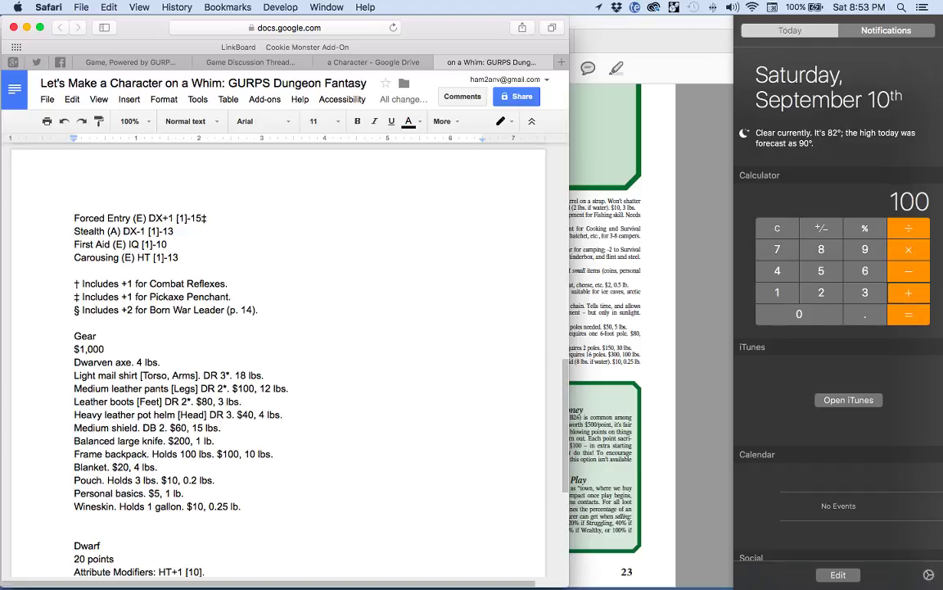
pyautogui.write('+60+200+15+20+10+5')
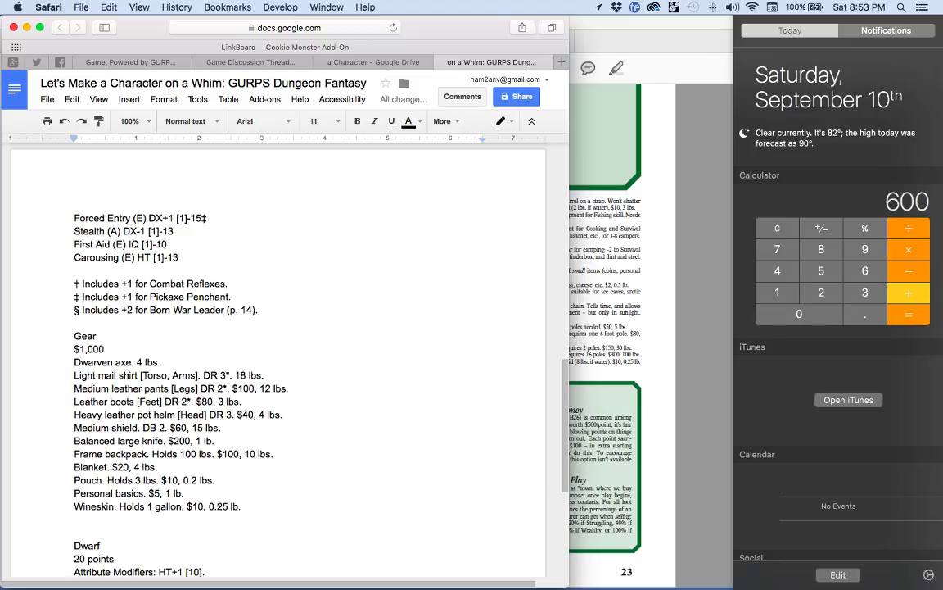
pyautogui.press('Return')
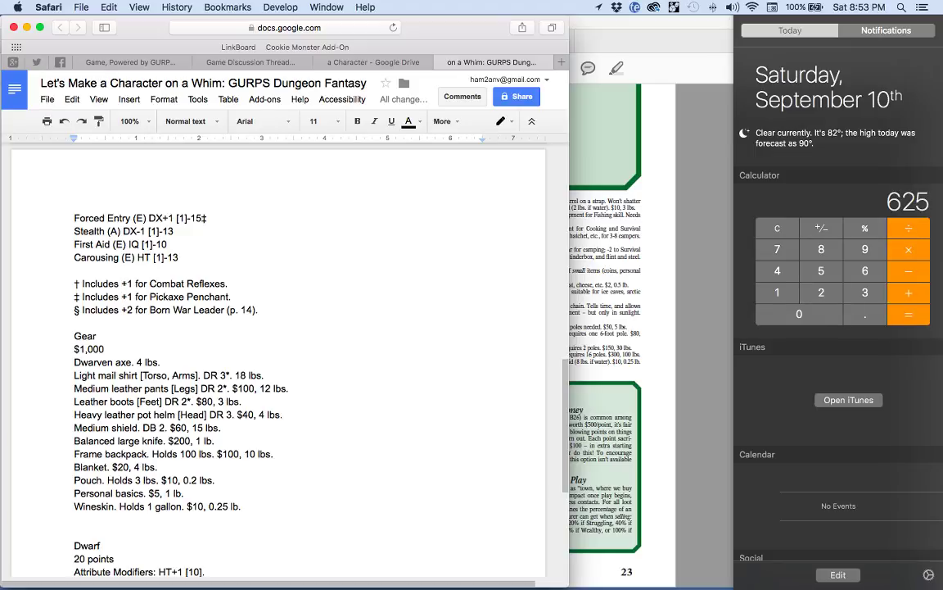
# - Switch to Acrobat and find the crossbow entries in the Muscle-Powered Ranged Weapon Table on page 276 of Characters.pdf
pyautogui.click(629, 284)
pyautogui.scroll(-3, 688, 332)
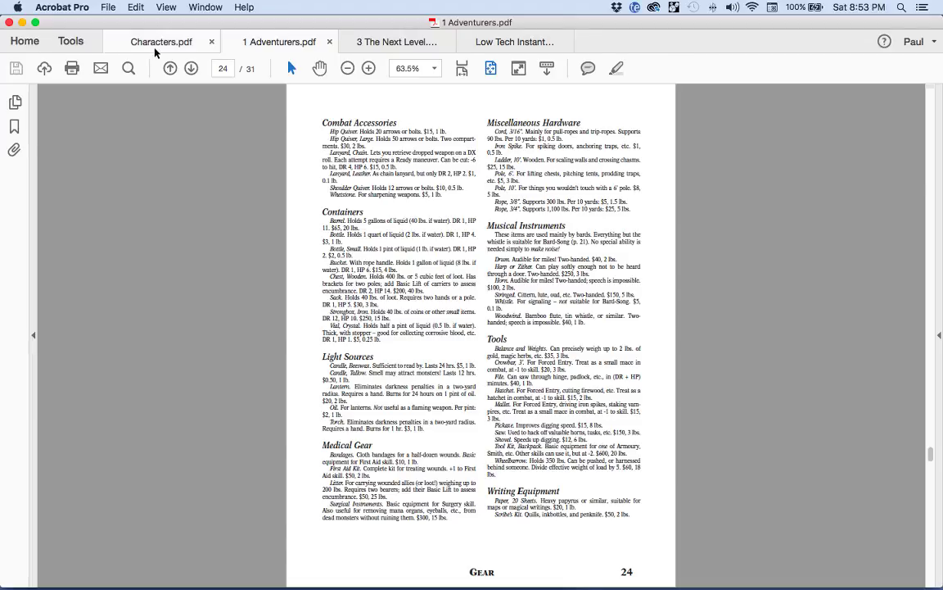
pyautogui.click(200, 43)
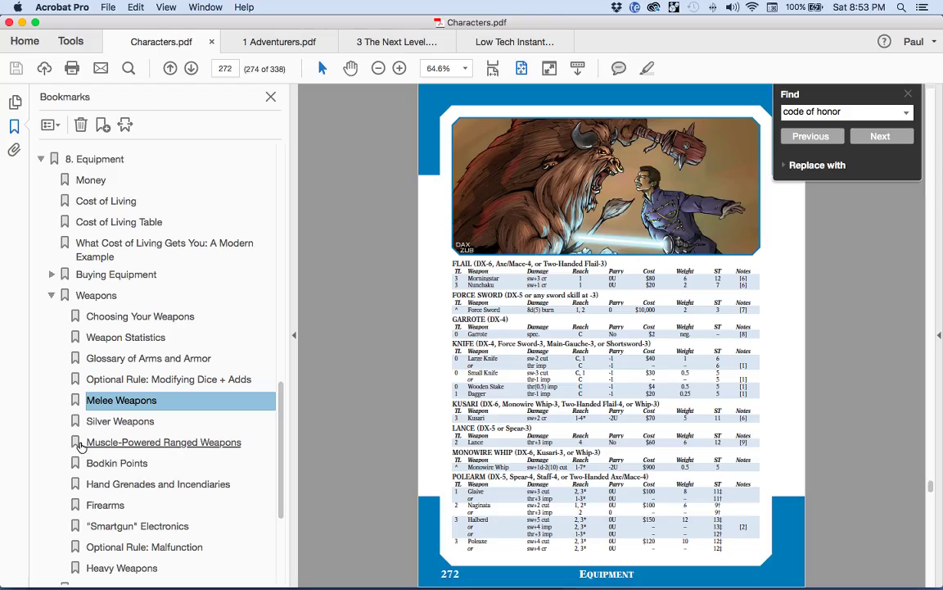
pyautogui.click(106, 464)
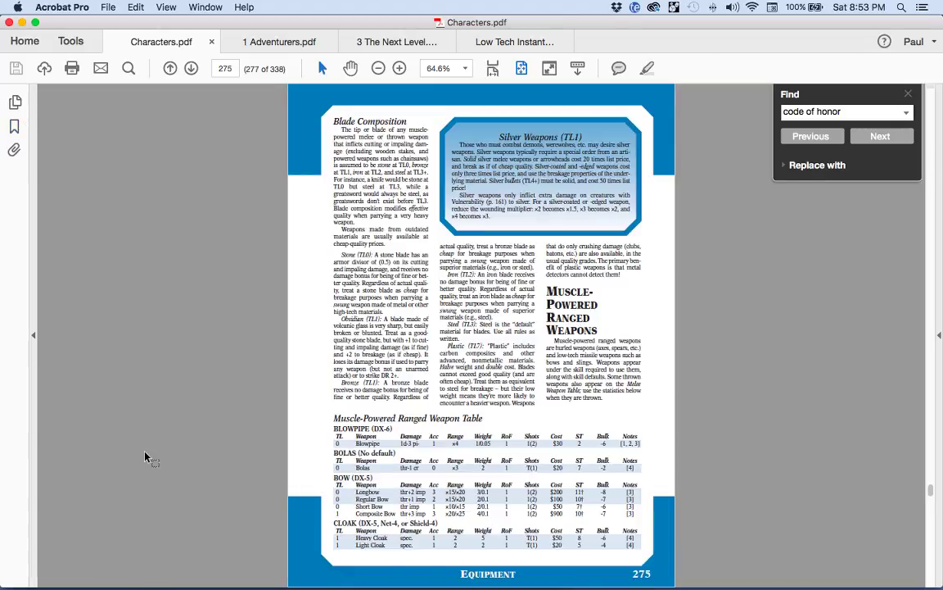
pyautogui.scroll(-2, 146, 457)
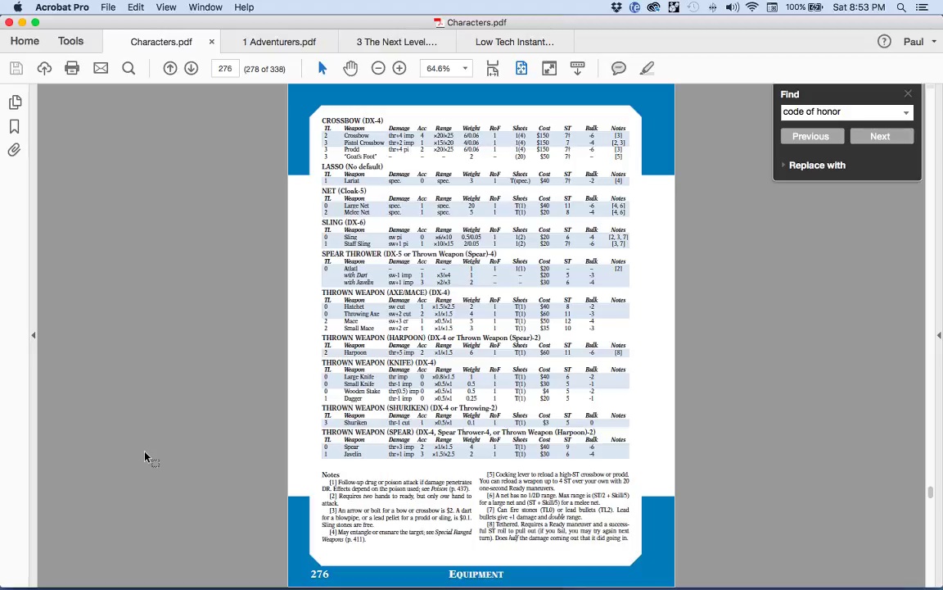
# - Add "Crossbow. $150, 6 lbs." to the Google Docs gear list, taking cost and weight from the Acrobat weapon table
pyautogui.press('super+Tab')
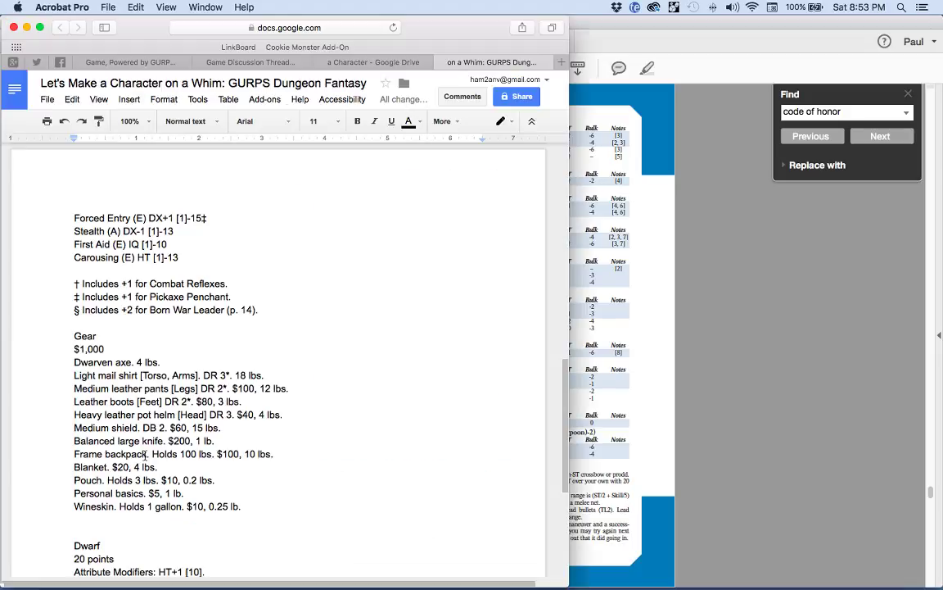
pyautogui.write('Crossbow.')
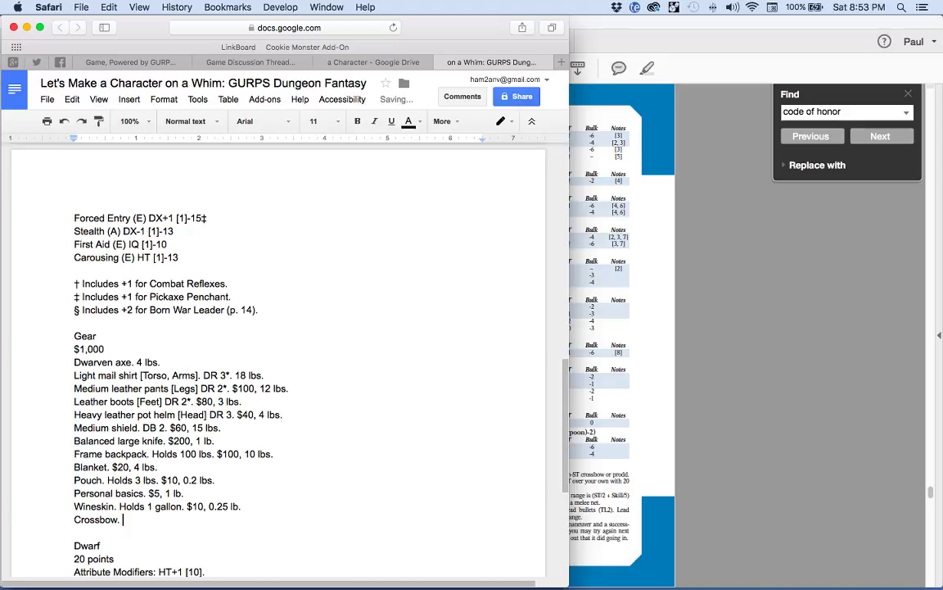
pyautogui.press('super+Tab')
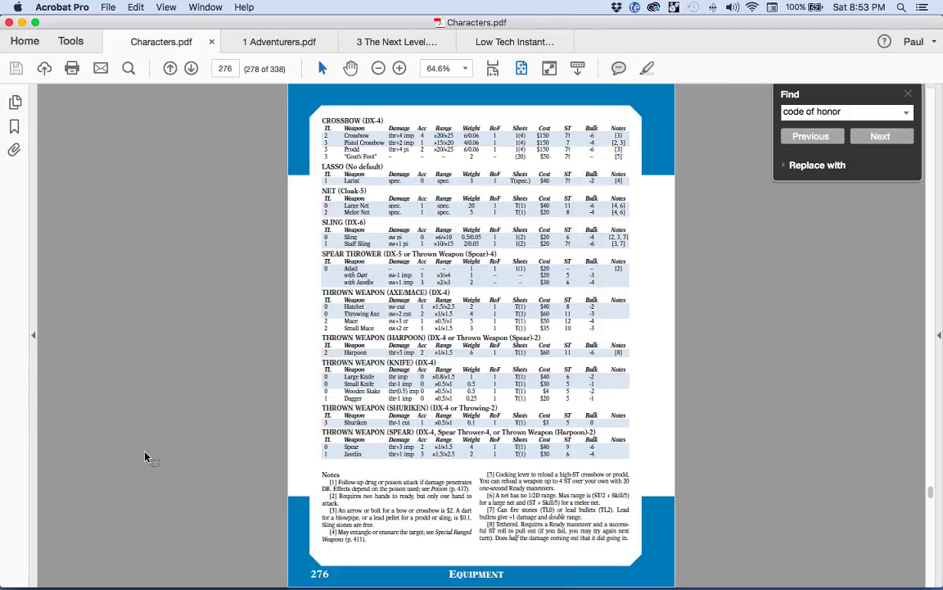
pyautogui.press('super+Tab')
pyautogui.write('$150')
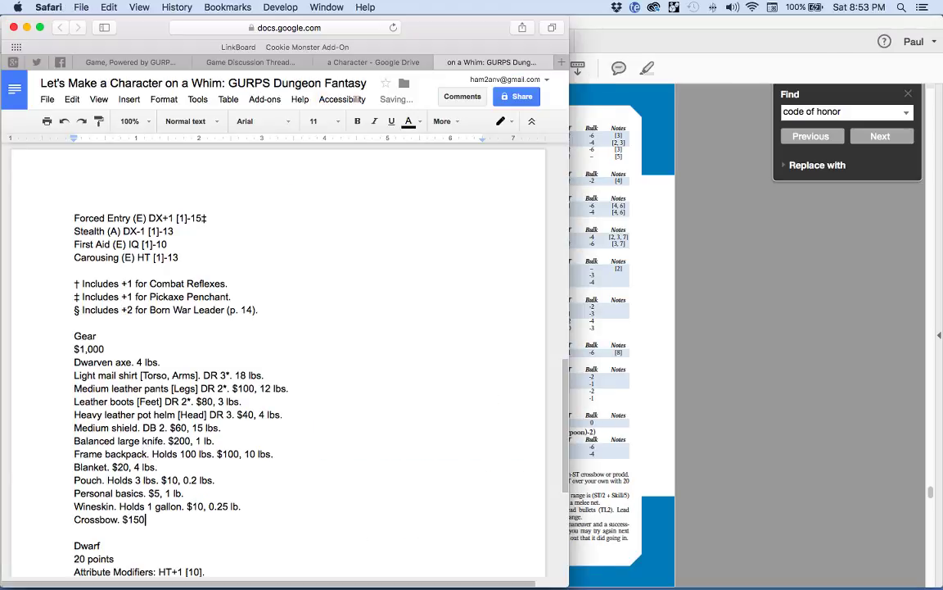
pyautogui.press('super+Tab')
pyautogui.press('super+Tab')
pyautogui.press('super+Tab')
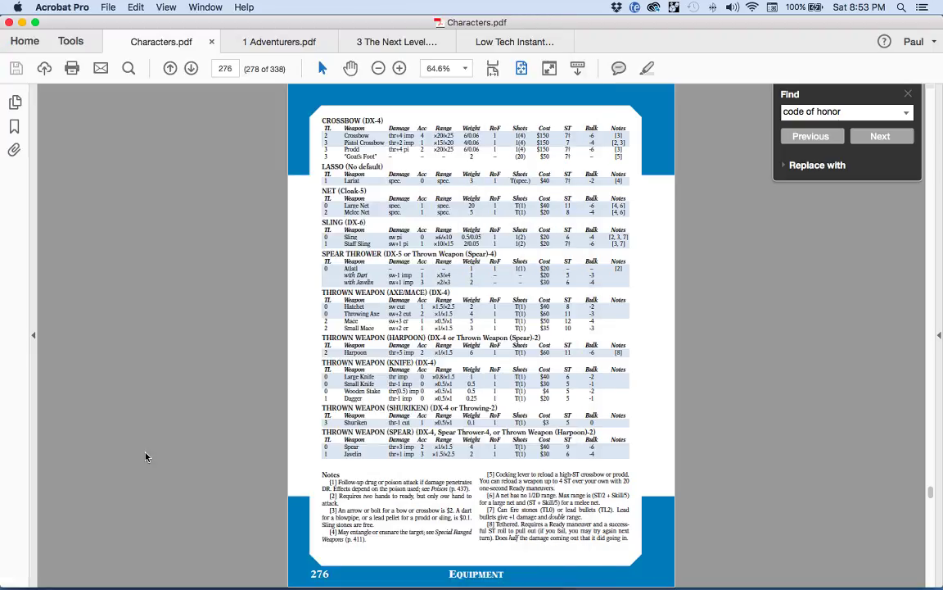
pyautogui.press('super+Tab')
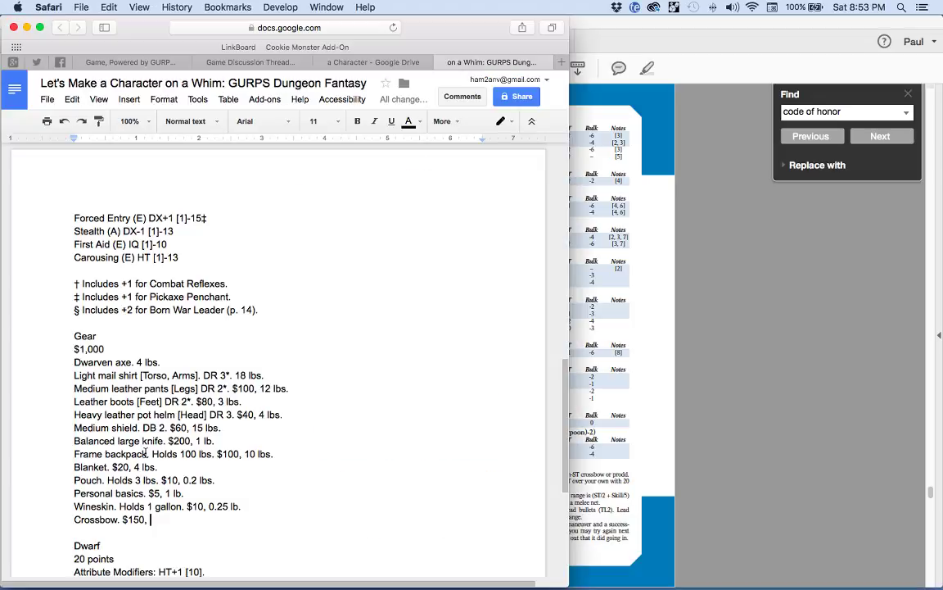
pyautogui.write(', 6 lbs.')
pyautogui.press('Return')
# - Look up the hip quiver in 1 Adventurers.pdf in Acrobat and enter "Hip quiver. Holds 20 bolts." in the Google Docs gear list
pyautogui.press('super+Tab')
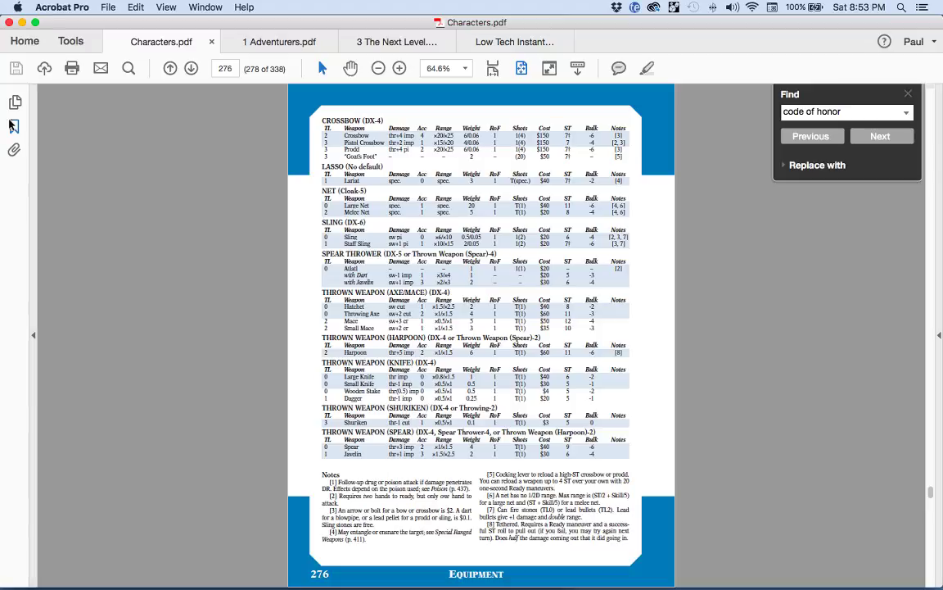
pyautogui.click(281, 42)
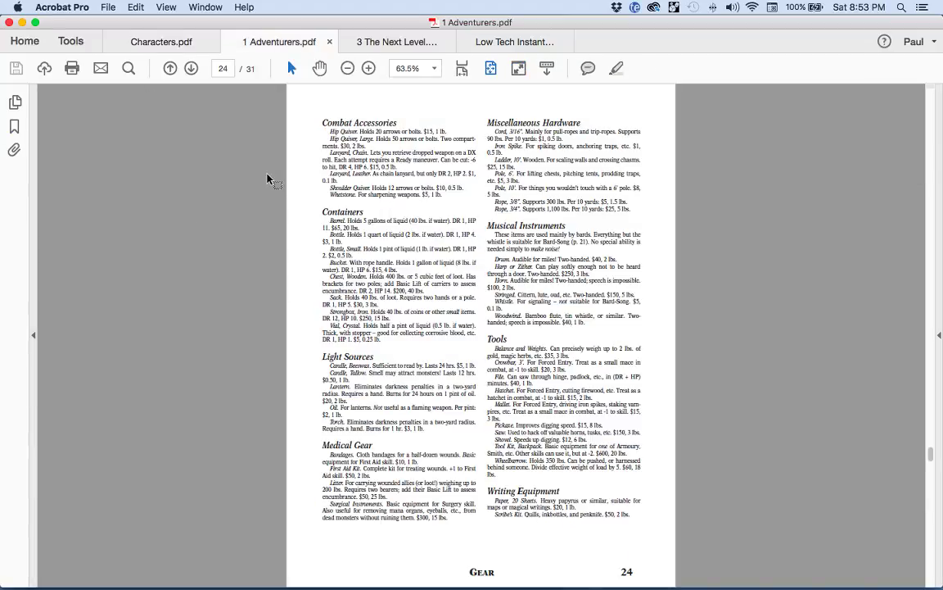
pyautogui.press('super+Tab')
pyautogui.write('Hip quiv')
pyautogui.write('er. Ho')
pyautogui.write('lds 20 ar')
# - Complete the hip quiver line with "$15, 1 lb.", checking the Acrobat entry, and start a new line
pyautogui.press('super+Tab')
pyautogui.press('super+Tab')
pyautogui.write('$15,')
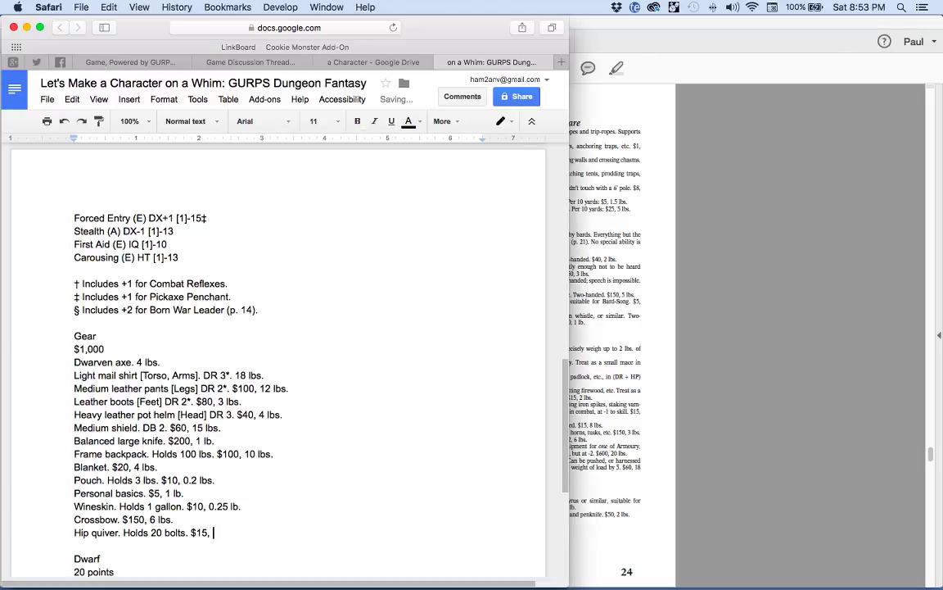
pyautogui.press('super+Tab')
pyautogui.press('super+Tab')
pyautogui.write('1 lb.')
pyautogui.press('Return')
# - Return to Characters.pdf in Acrobat and calculate the weight of 20 bolts, 0.06*20, in the Notification Center calculator
pyautogui.press('super+Tab')
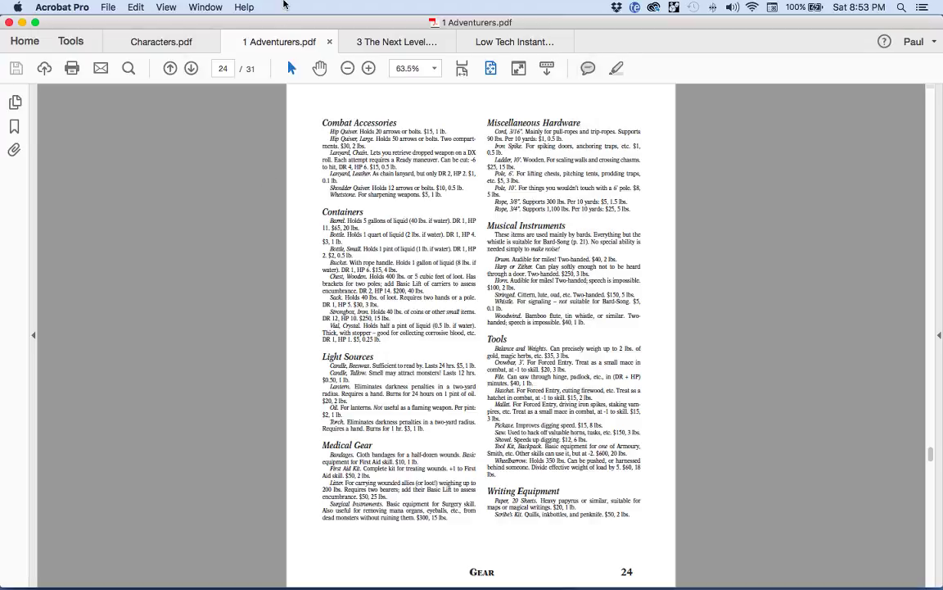
pyautogui.click(168, 42)
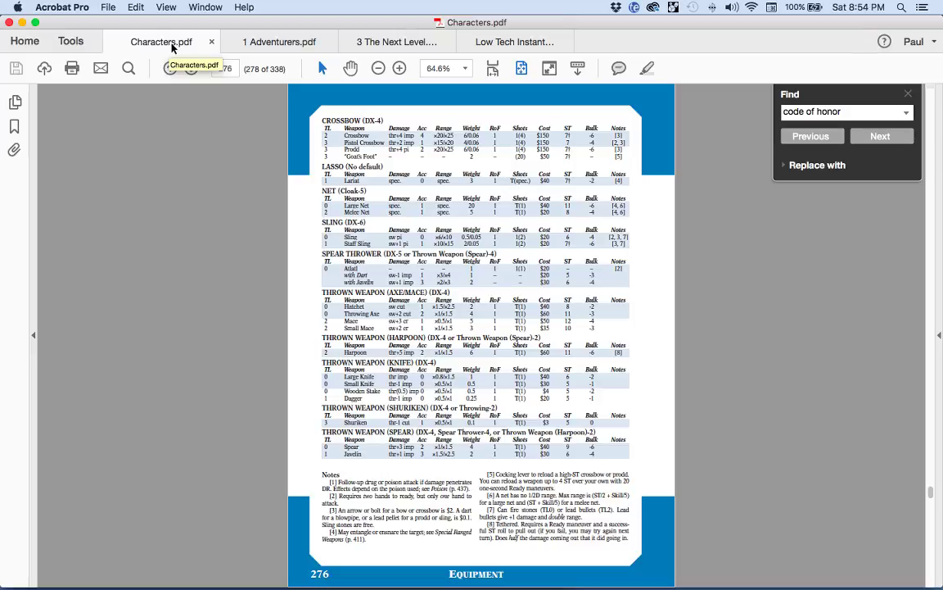
pyautogui.hscroll(5, 172, 48)
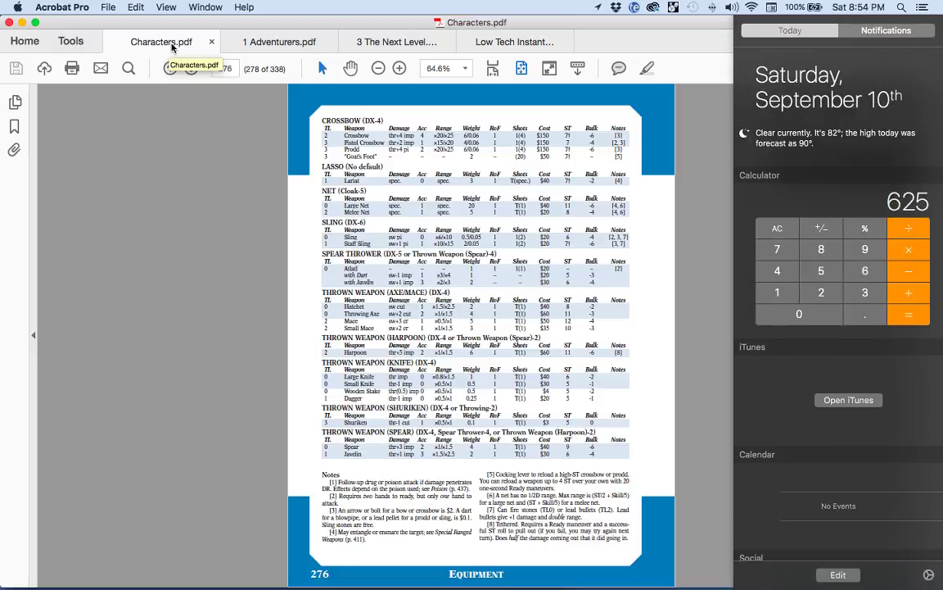
pyautogui.write('0.06*20=')
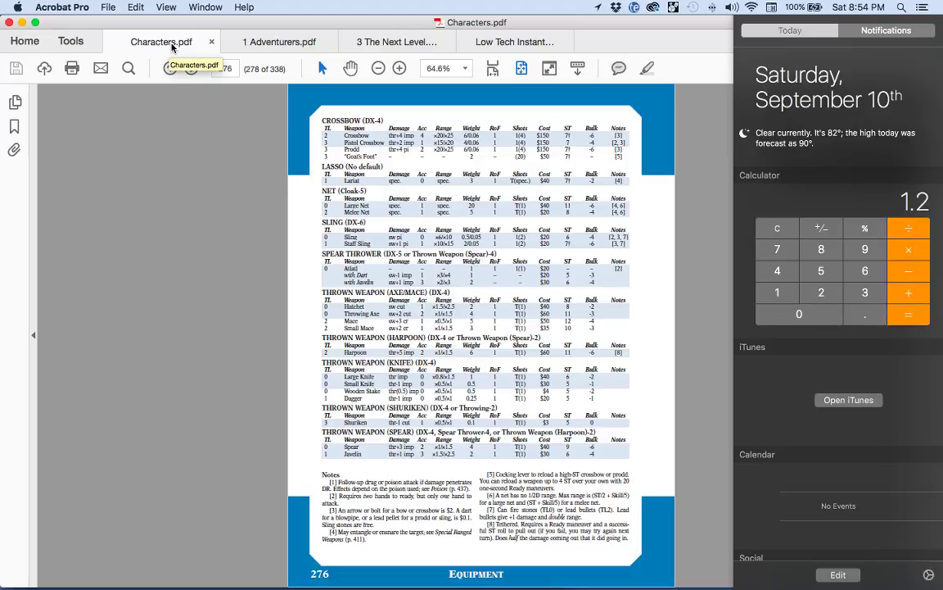
# - Switch to Google Docs and enter "20x bolts. $24" on the new gear line
pyautogui.press('super+Tab')
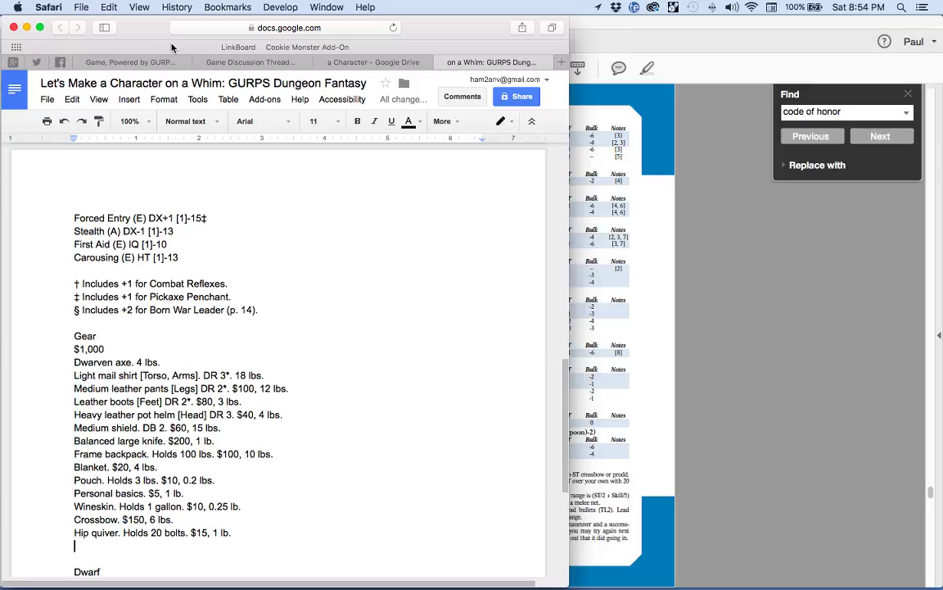
pyautogui.write('20x bolts')
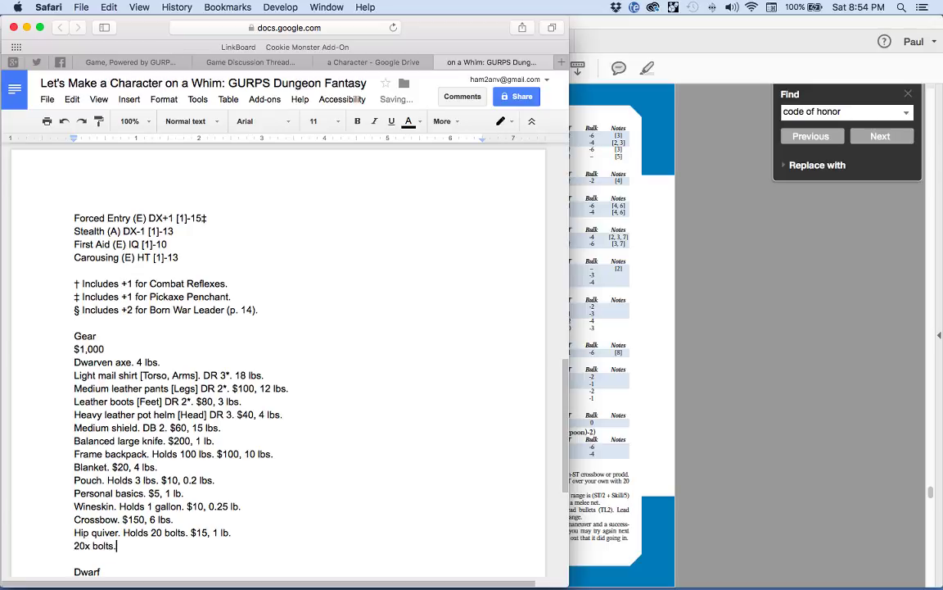
pyautogui.write('. $')
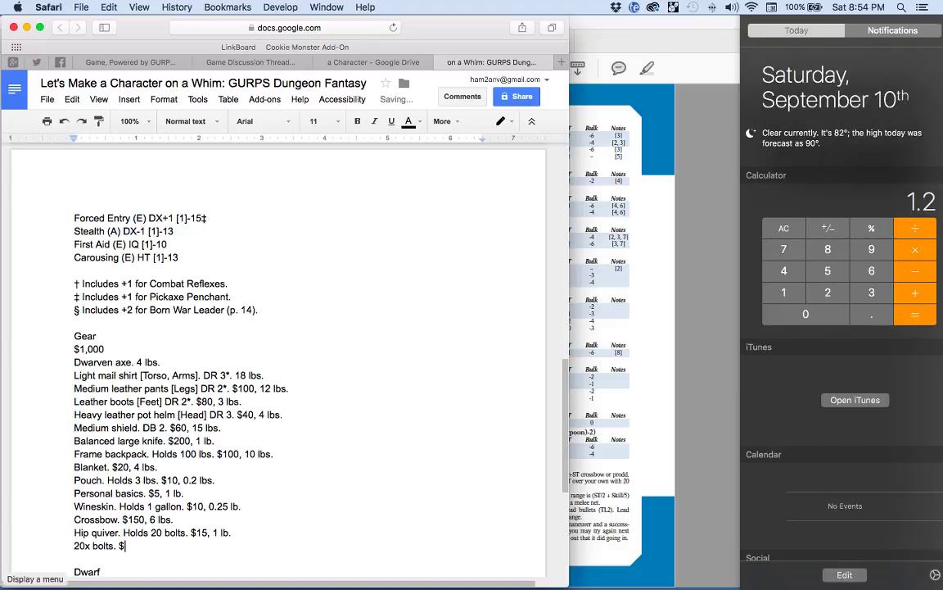
pyautogui.write('24')
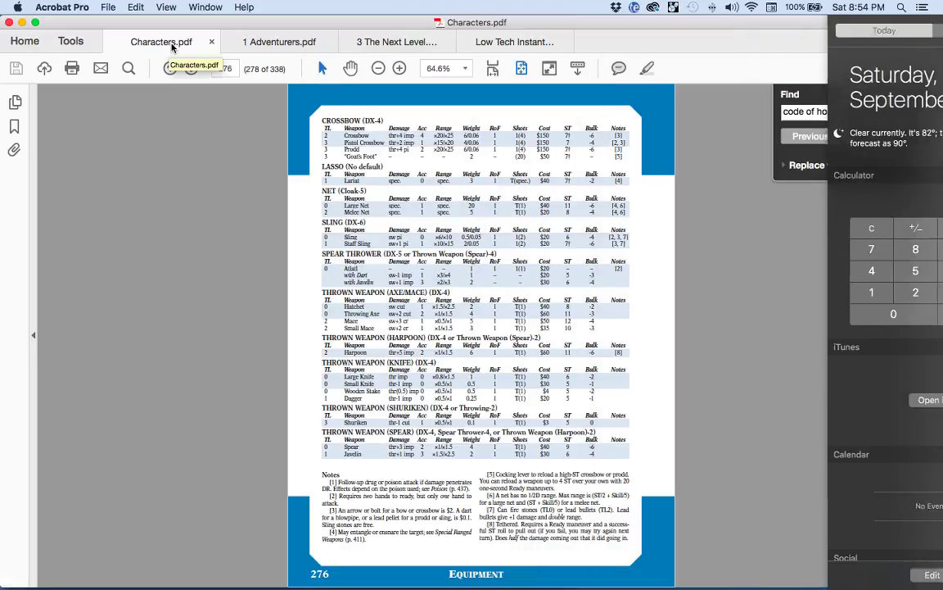
pyautogui.press('super+Tab')
pyautogui.press('super+Tab')
pyautogui.write('24')
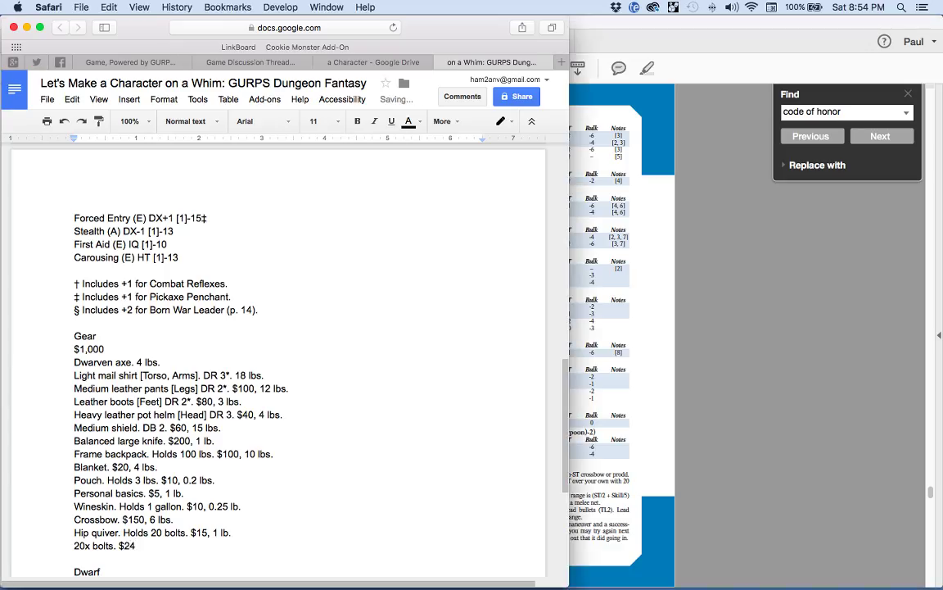
# - Complete the bolts line with ", 1.2 lbs." and start a new line
pyautogui.write(', c.06*20')
pyautogui.press('Return')
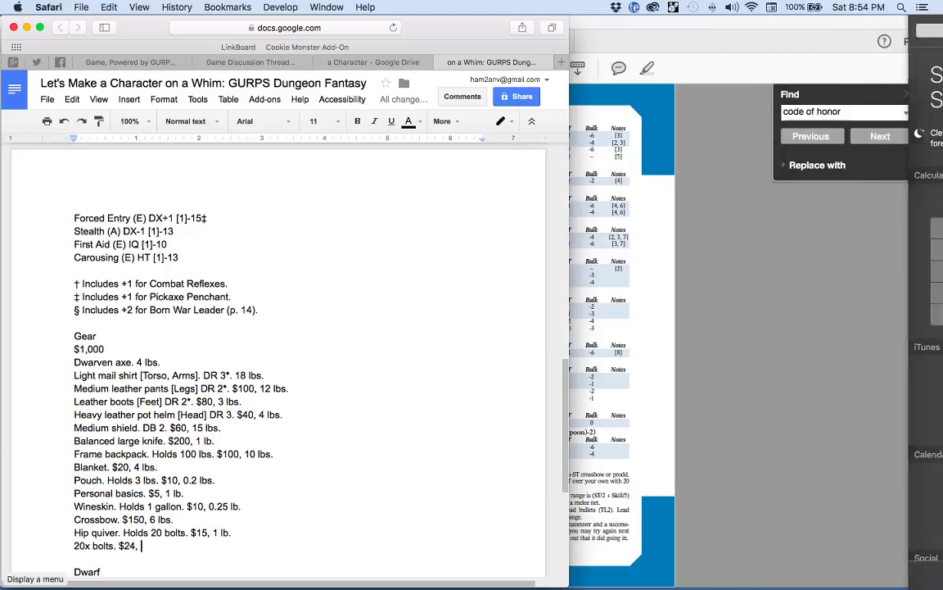
pyautogui.write('1')
pyautogui.press('BackSpace')
pyautogui.write('1.2 lbs.')
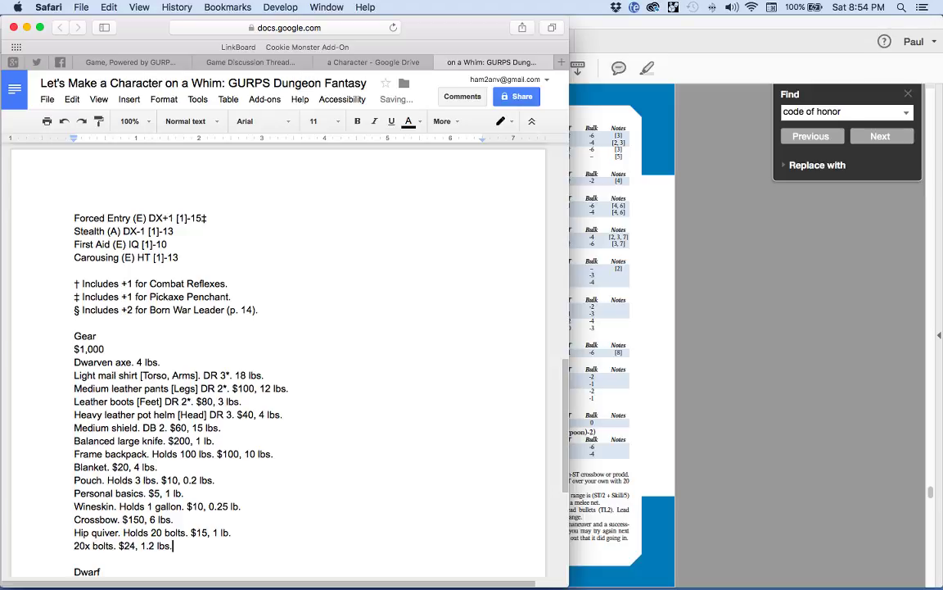
pyautogui.press('Return')
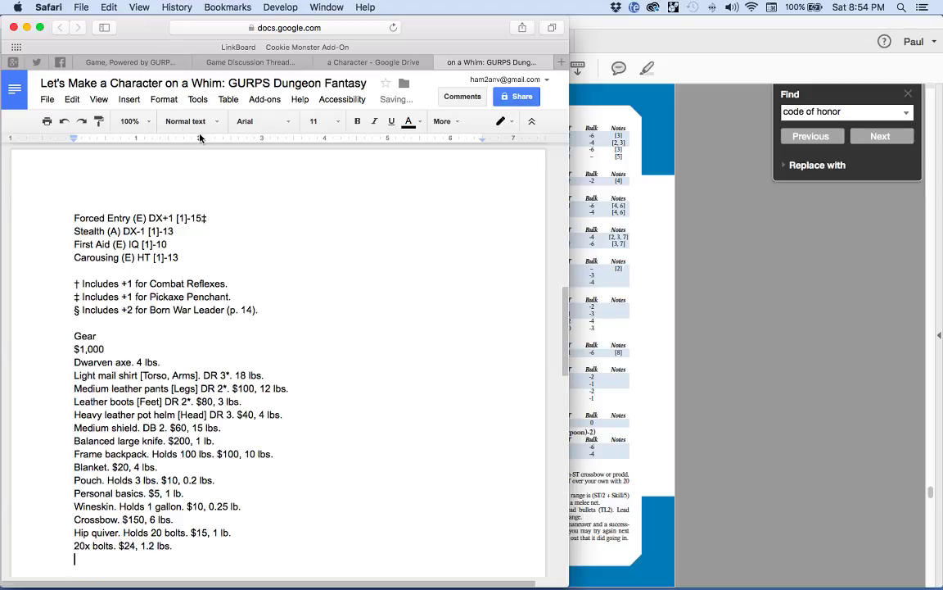
# - Switch to Acrobat and examine the crossbow weight, ammunition notes and weapon quality rules on pages 276 and 277 of Characters.pdf
pyautogui.scroll(-3, 253, 235)
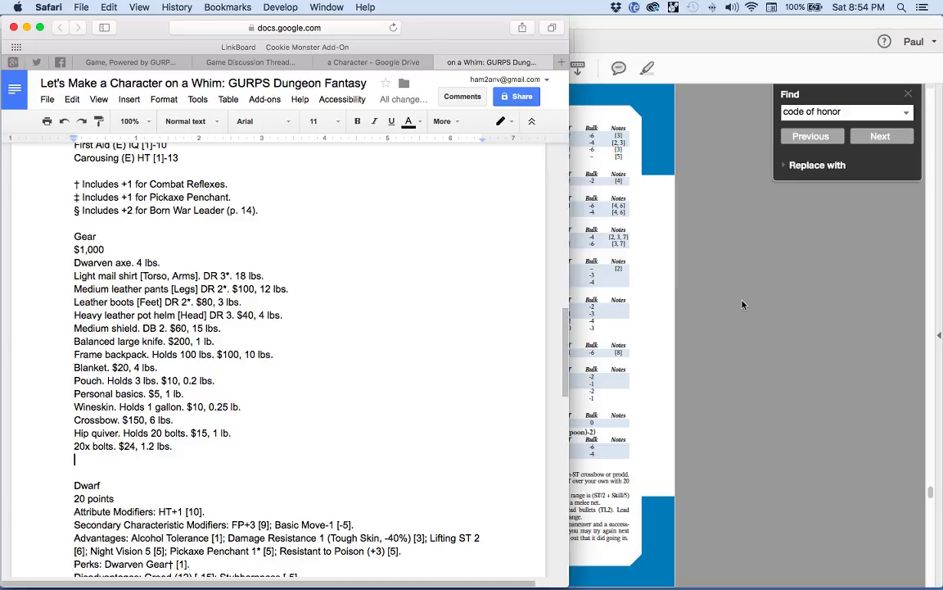
pyautogui.click(724, 342)
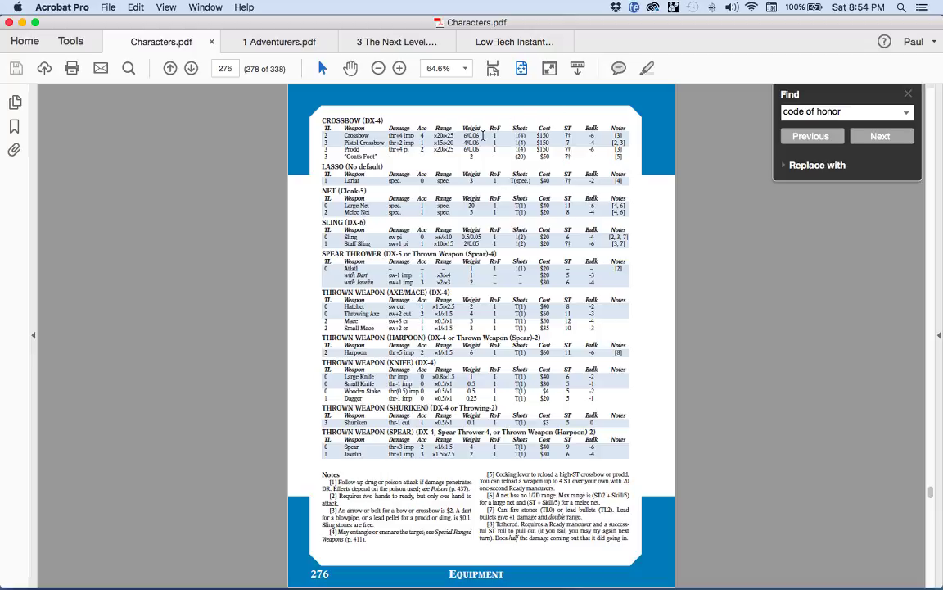
pyautogui.moveTo(464, 135); pyautogui.dragTo(492, 137)
pyautogui.click(491, 155)
pyautogui.scroll(1, 491, 156)
pyautogui.scroll(-2, 491, 156)
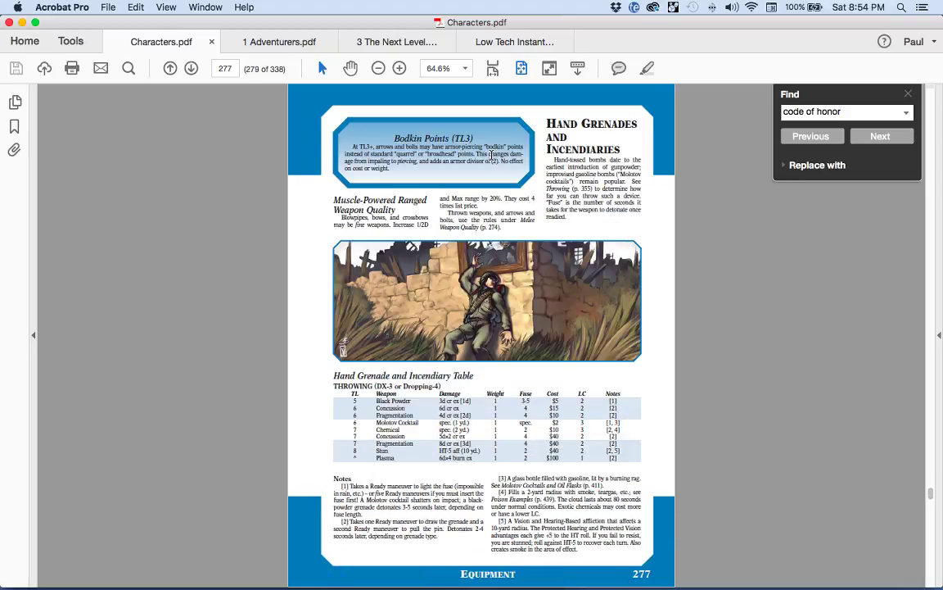
pyautogui.scroll(-1, 491, 156)
pyautogui.scroll(2, 492, 156)
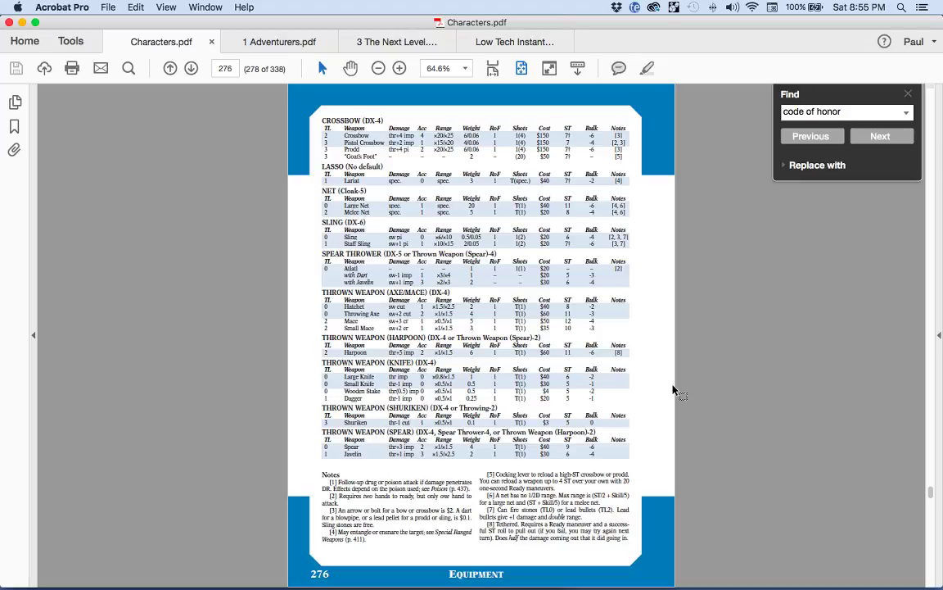
# - Change the price of the 20 bolts in the Google Docs gear list to $40, rechecking the table in Acrobat
pyautogui.press('super+Tab')
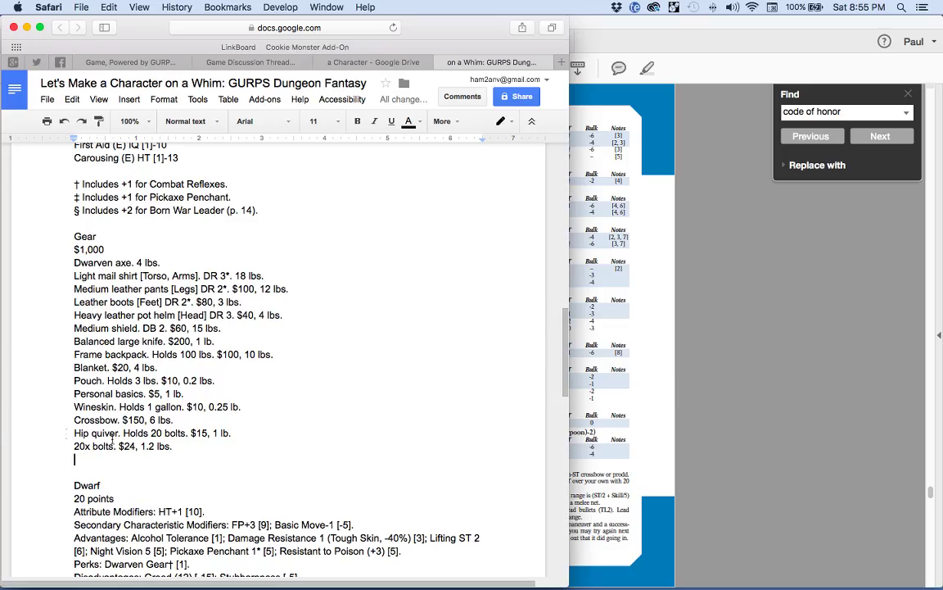
pyautogui.moveTo(130, 448); pyautogui.dragTo(124, 448)
pyautogui.write('4')
pyautogui.press('super+Tab')
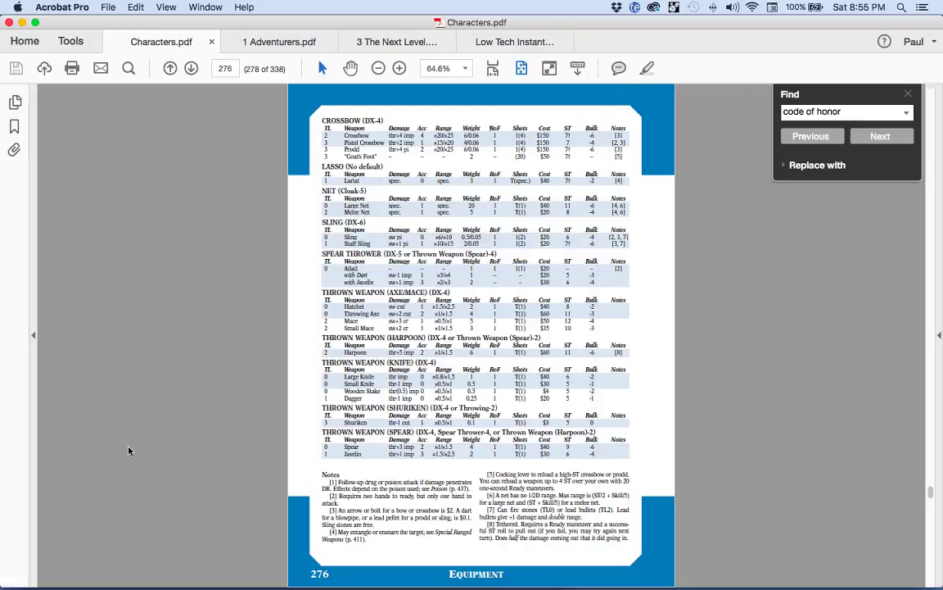
pyautogui.press('super+Tab')
pyautogui.click(106, 459)
pyautogui.moveTo(154, 446); pyautogui.dragTo(141, 446)
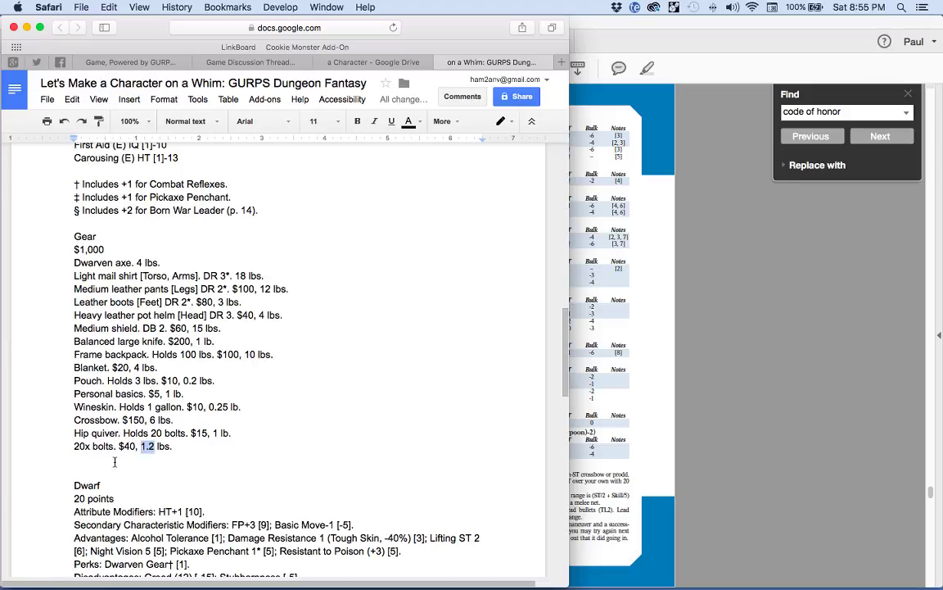
pyautogui.click(109, 459)
# - Read the Bodkin Points rule on page 277 in Acrobat and change the Google Docs ammunition entry to "20x bodkin bolts"
pyautogui.press('super+Tab')
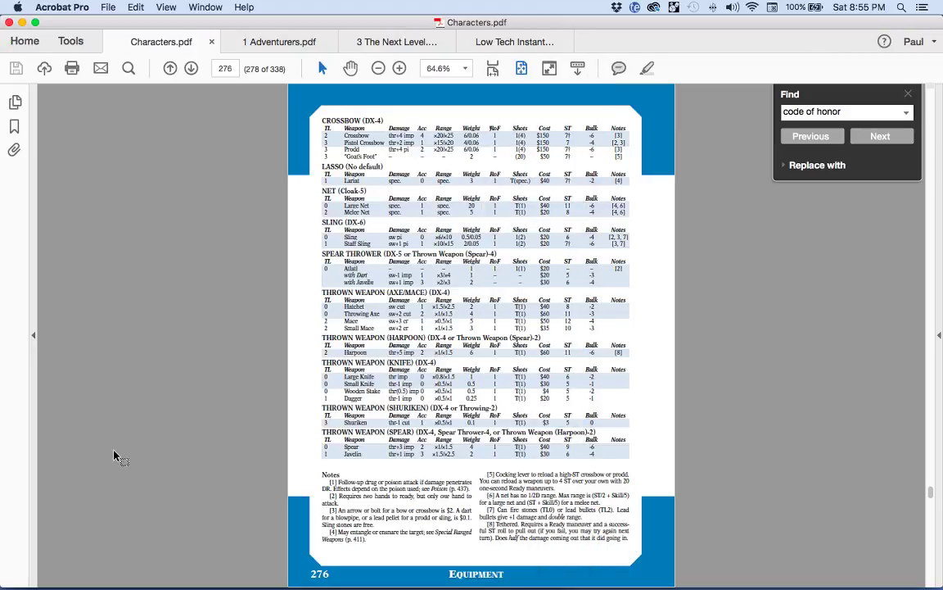
pyautogui.scroll(-2, 117, 454)
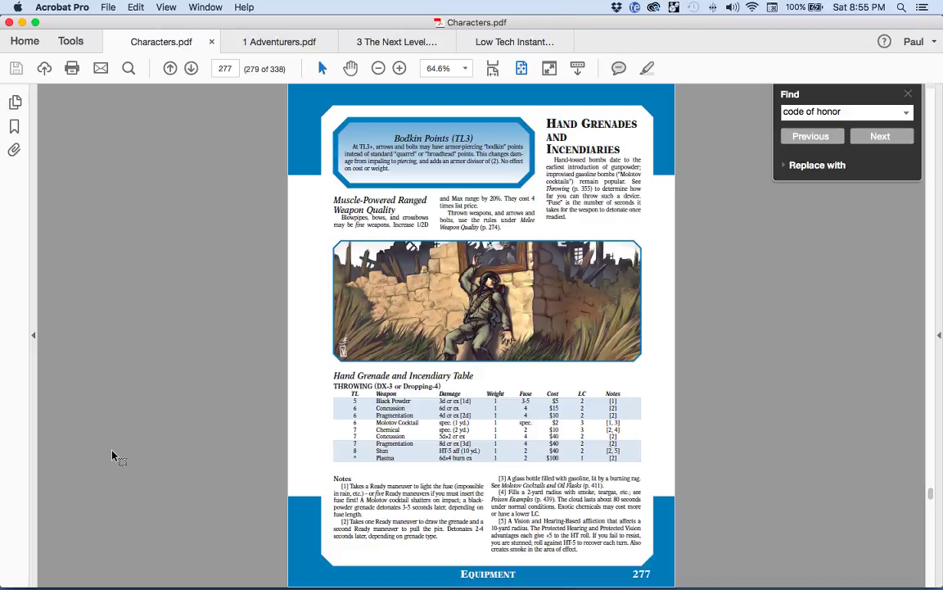
pyautogui.moveTo(394, 135); pyautogui.dragTo(470, 137)
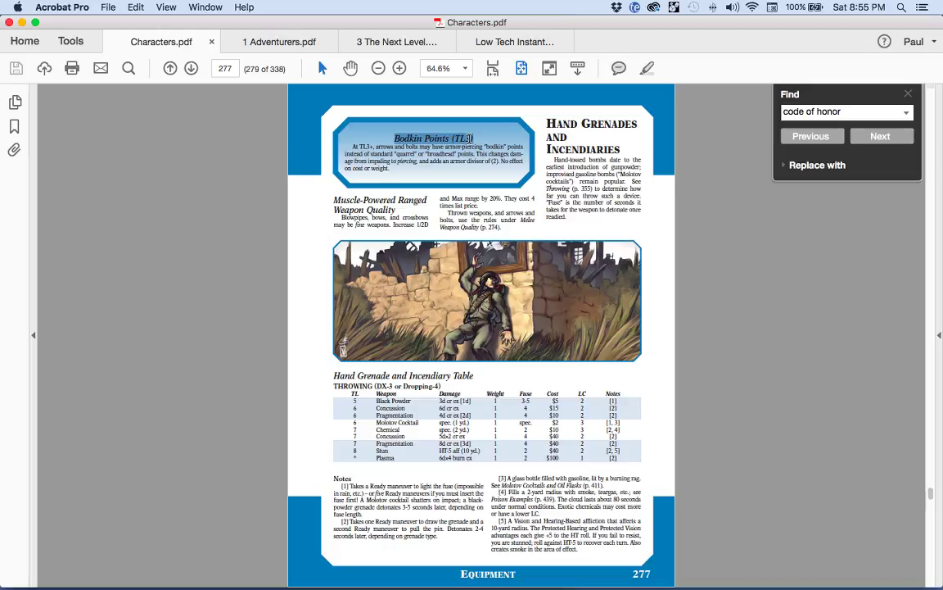
pyautogui.click(369, 153)
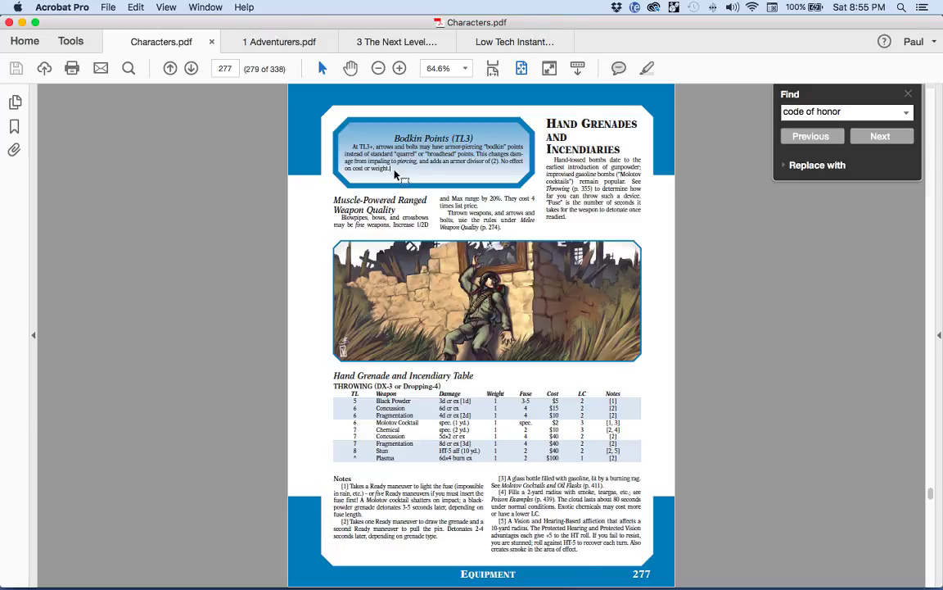
pyautogui.press('super+Tab')
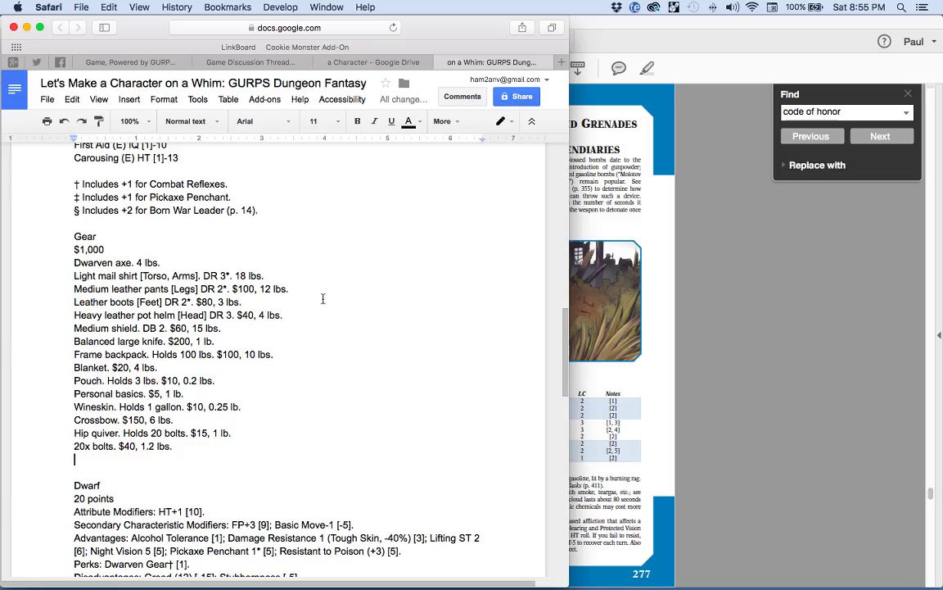
pyautogui.click(92, 447)
pyautogui.write('bod')
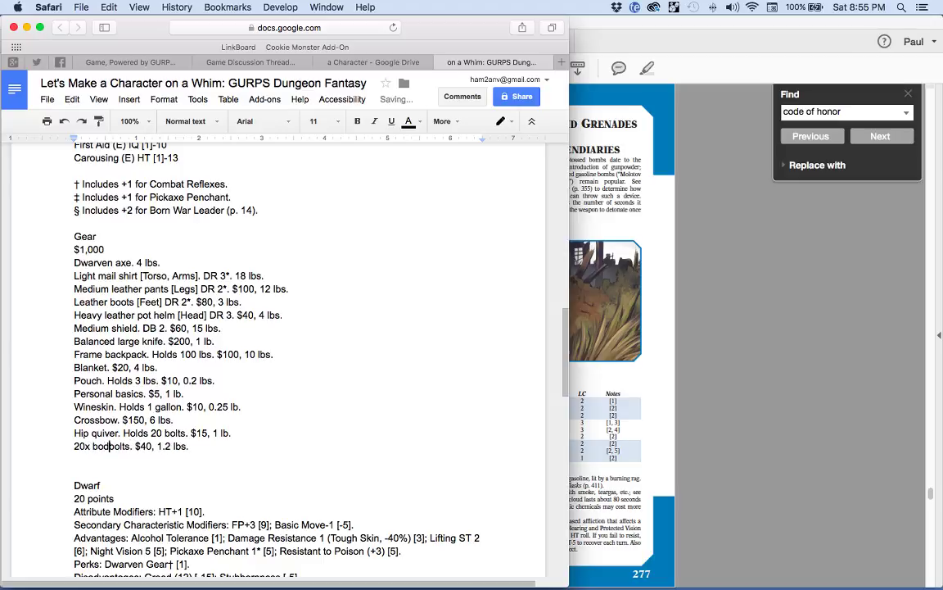
pyautogui.write('kin')
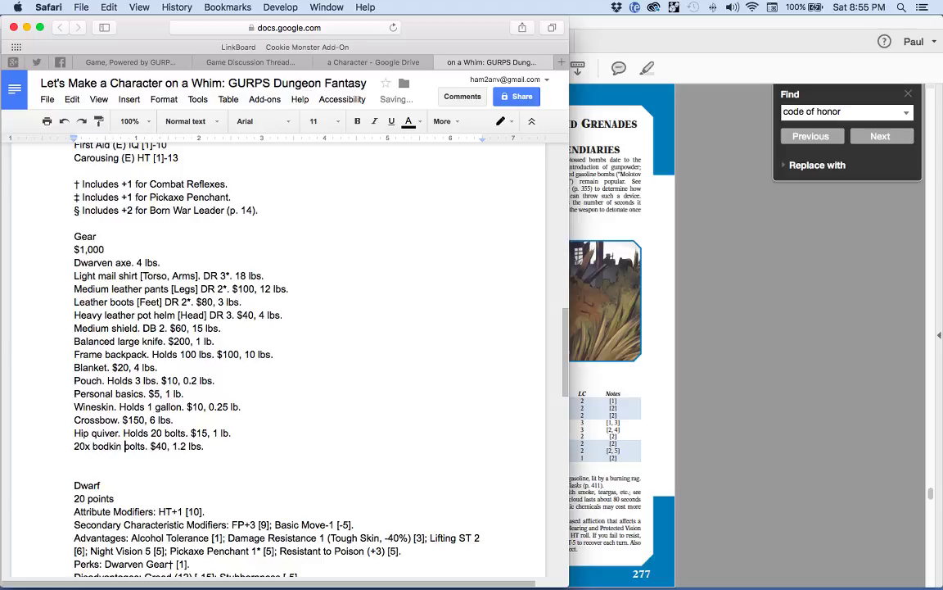
# - Add "Armor divisor (2)." to the bodkin bolts entry before its price, rechecking the Bodkin Points rule in Acrobat
pyautogui.click(94, 461)
pyautogui.click(150, 445)
pyautogui.write('Armor')
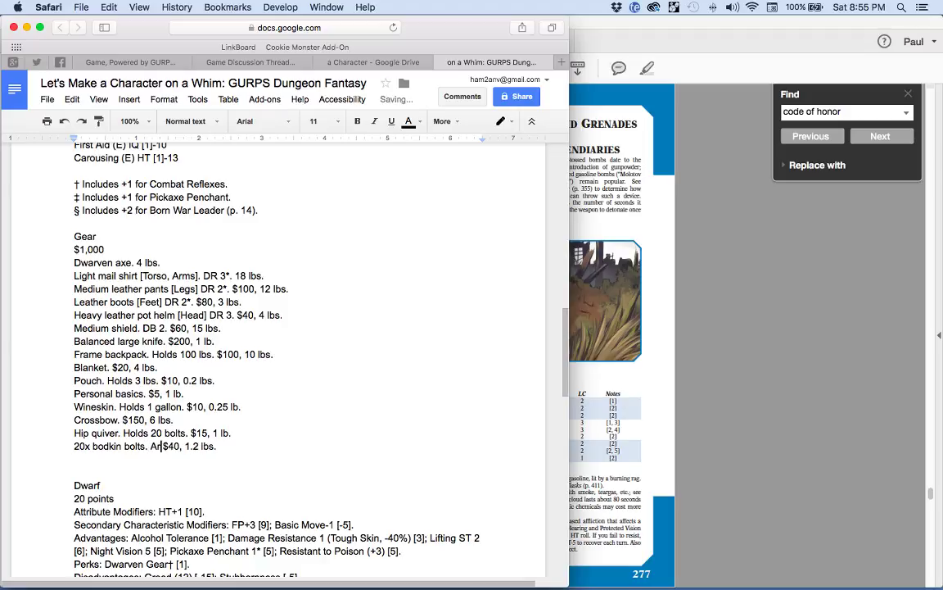
pyautogui.write(' divis')
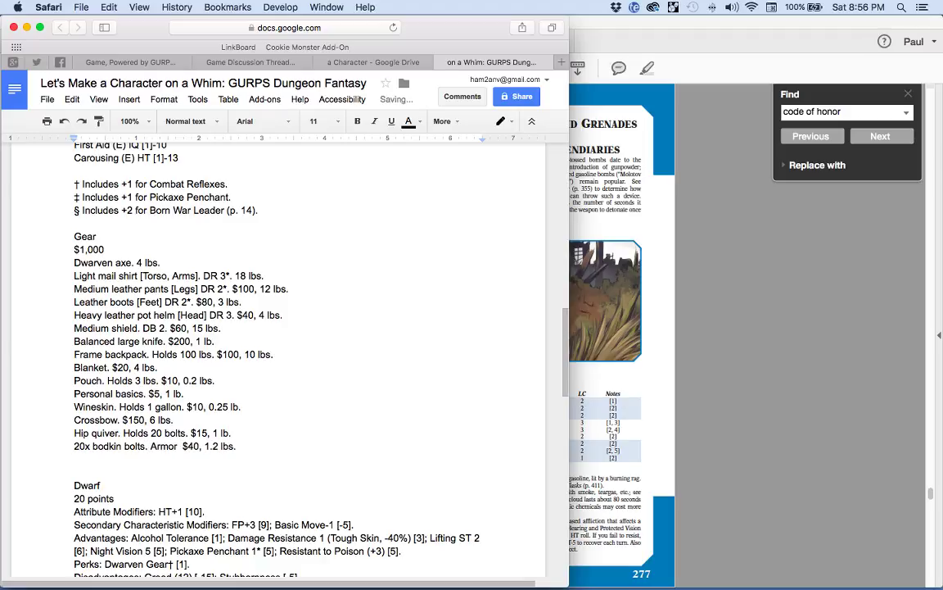
pyautogui.write('or (2)')
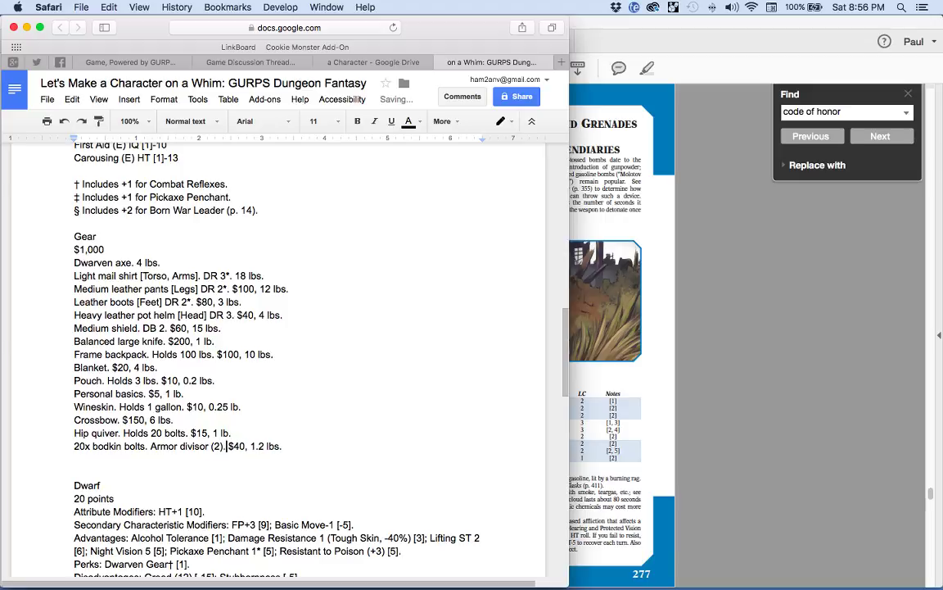
pyautogui.write('.')
pyautogui.press('super+Tab')
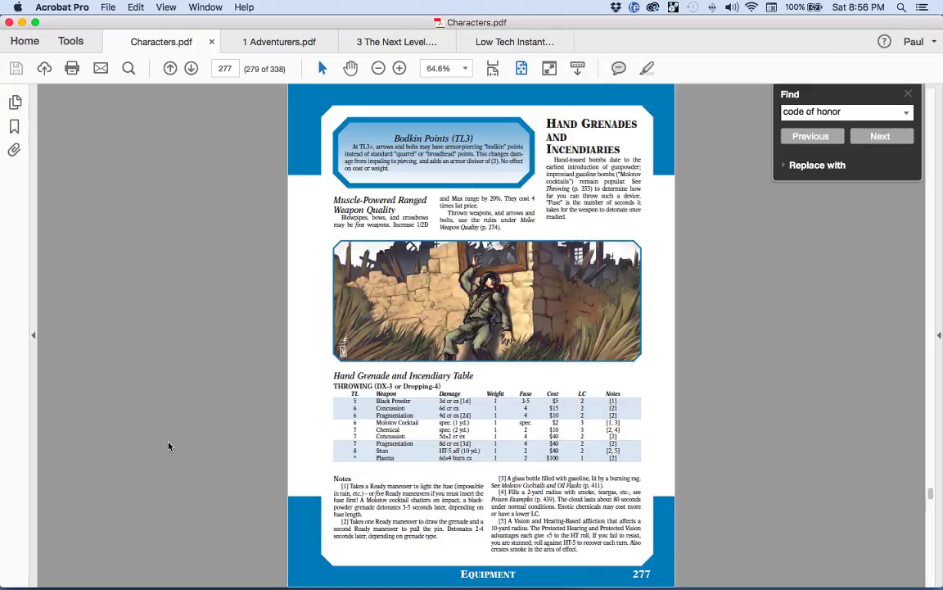
# - Total the prices of the Google Docs gear list in the calculator, from the $100 leather pants through the $40 bodkin bolts
pyautogui.press('super+Tab')
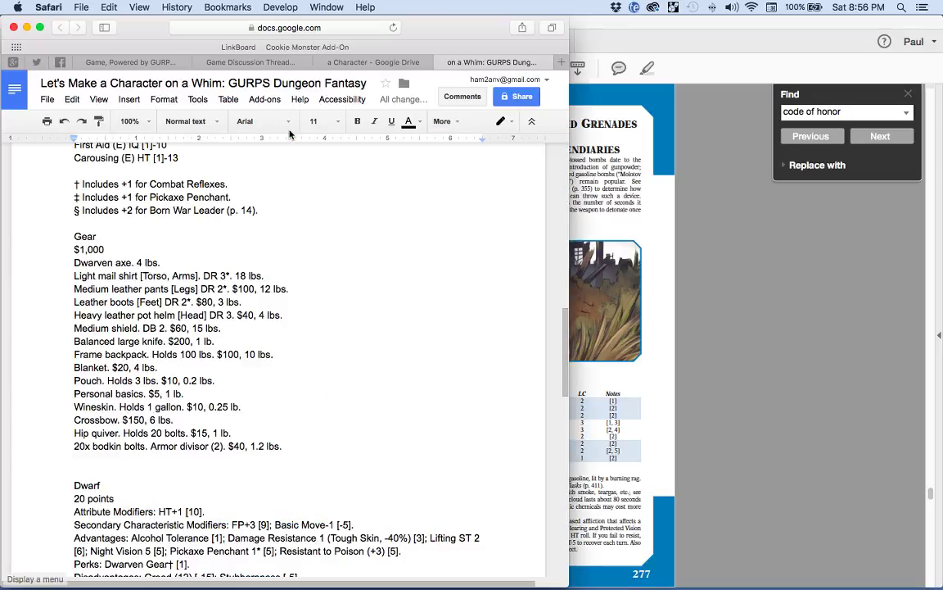
pyautogui.write('c')
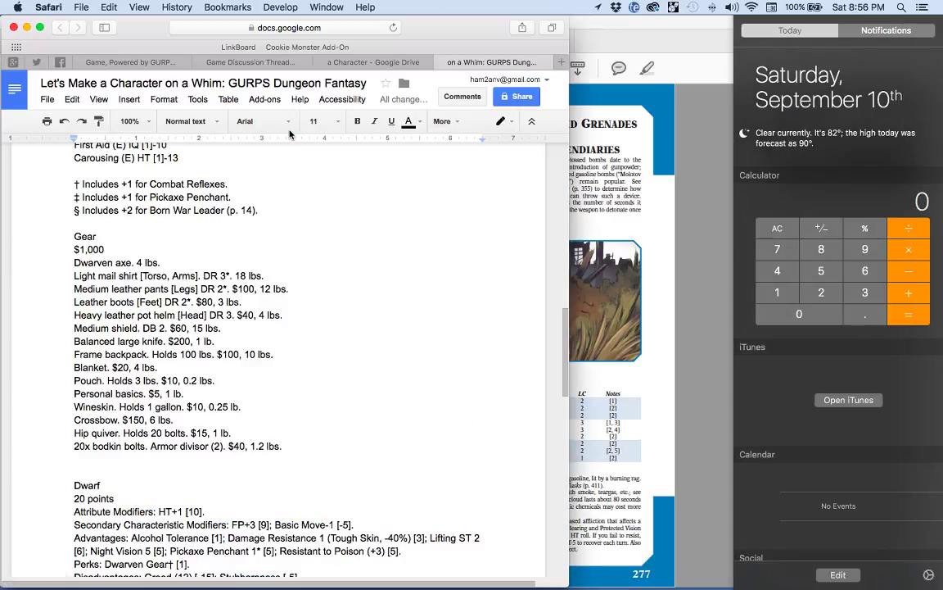
pyautogui.write('100+80/4')
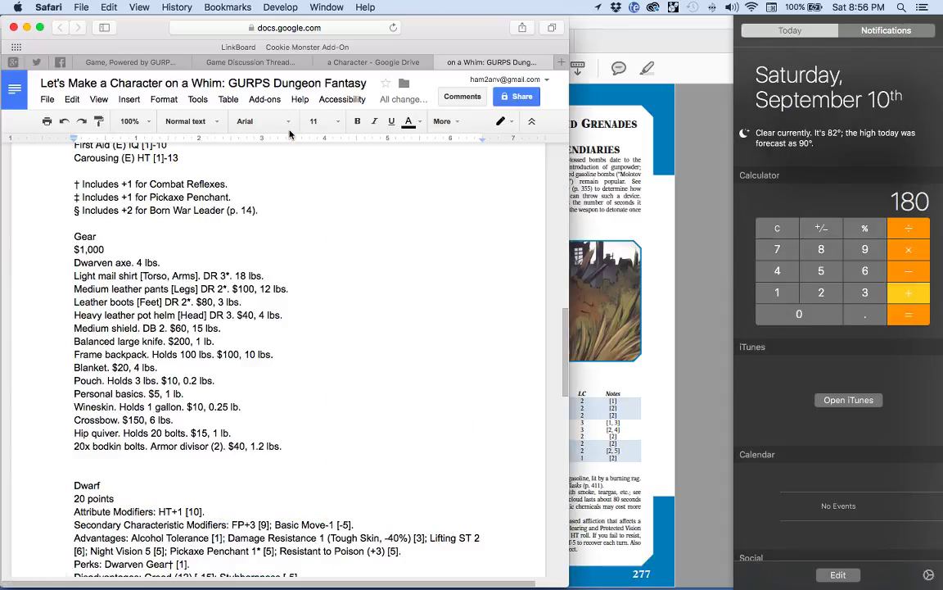
pyautogui.write('0+60+20')
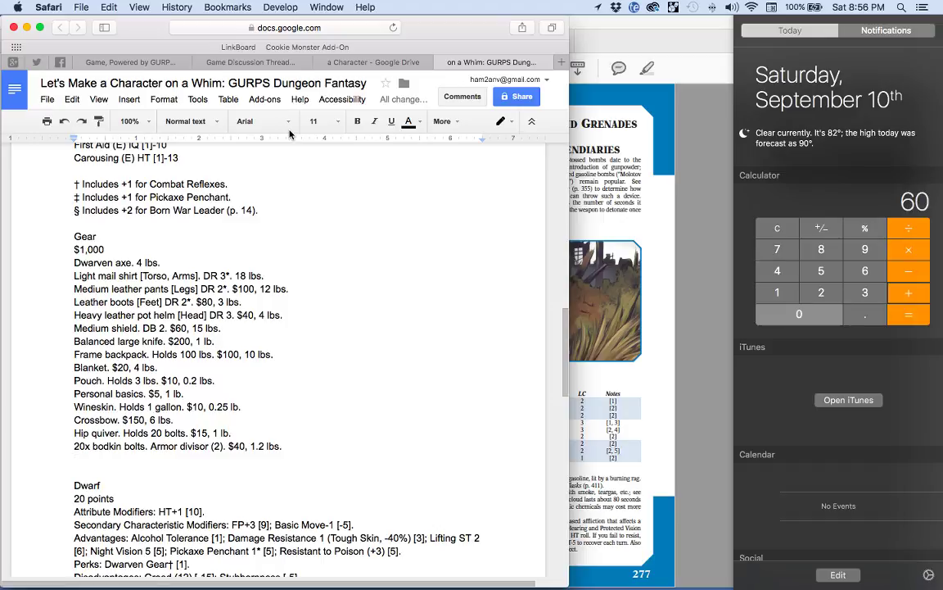
pyautogui.write('+100+20')
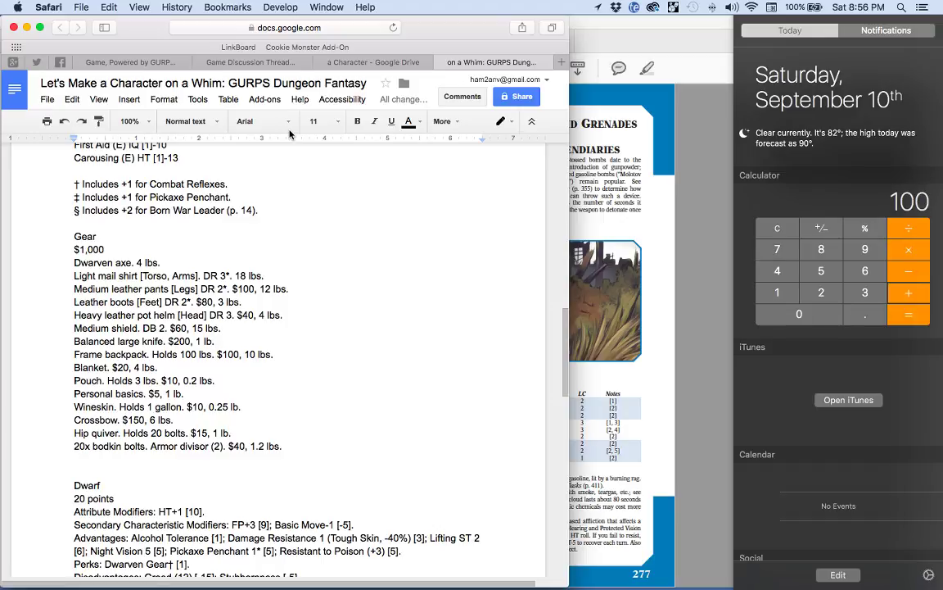
pyautogui.write('+10+5+10+150')
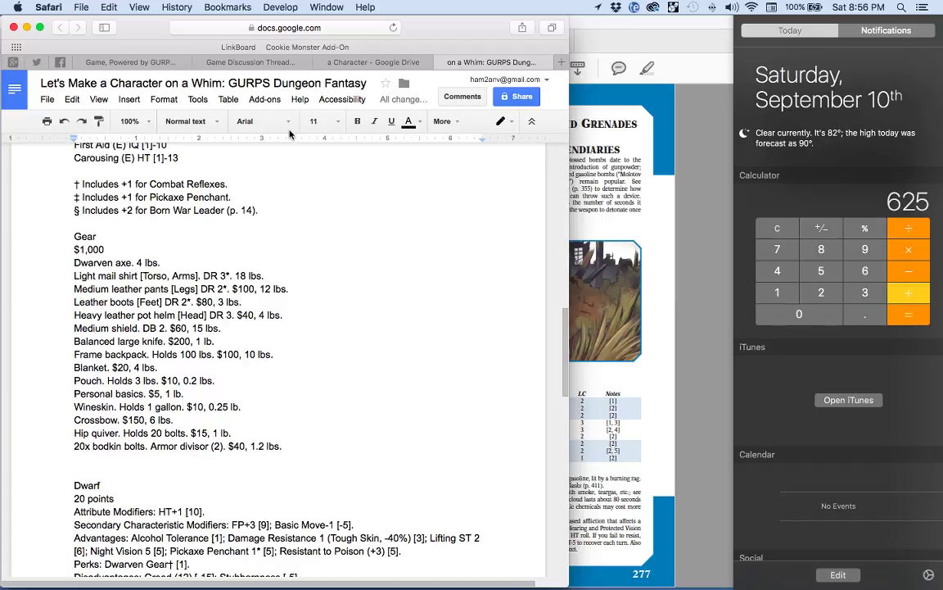
pyautogui.write('+15+40+')
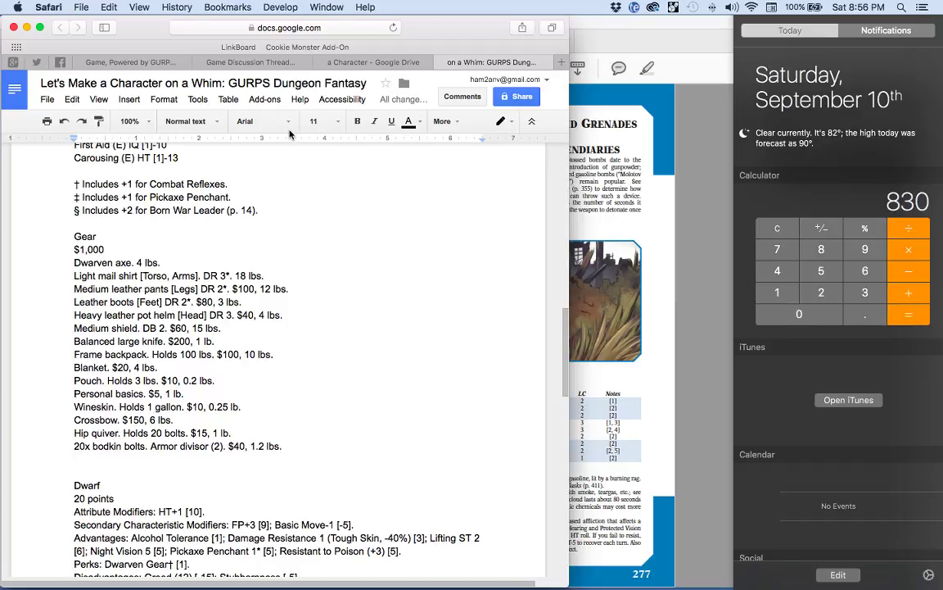
pyautogui.click(289, 134)
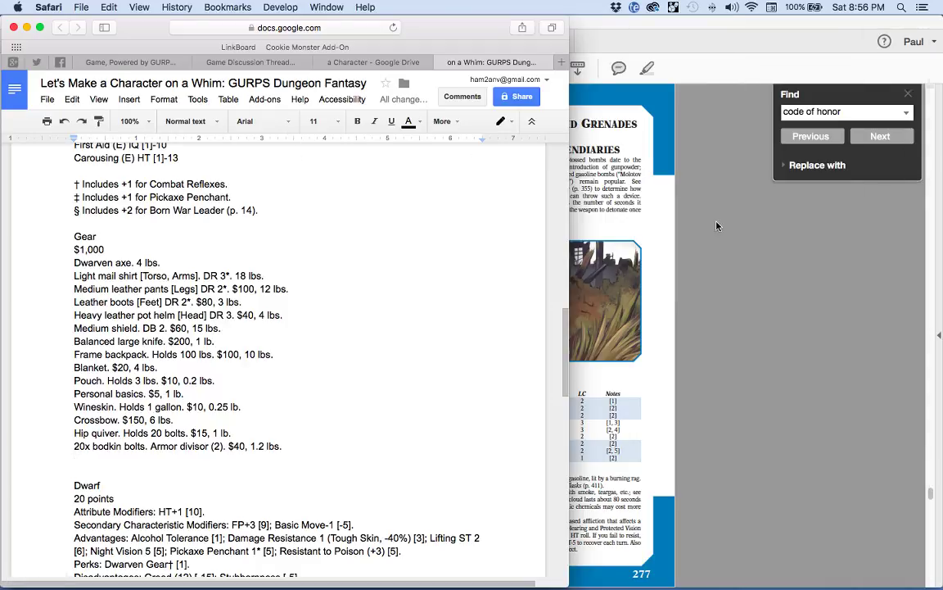
# - Look up torches in 1 Adventurers.pdf in Acrobat, append "3x torch. $9, 3 lbs." to the Google Docs gear list and add 9 to the calculator total
pyautogui.click(658, 211)
pyautogui.click(259, 45)
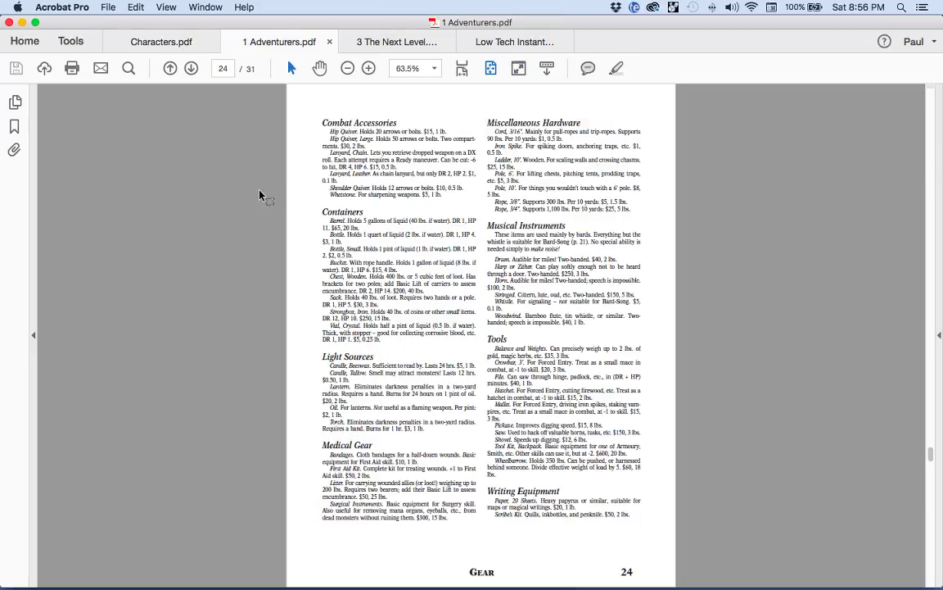
pyautogui.press('super+Tab')
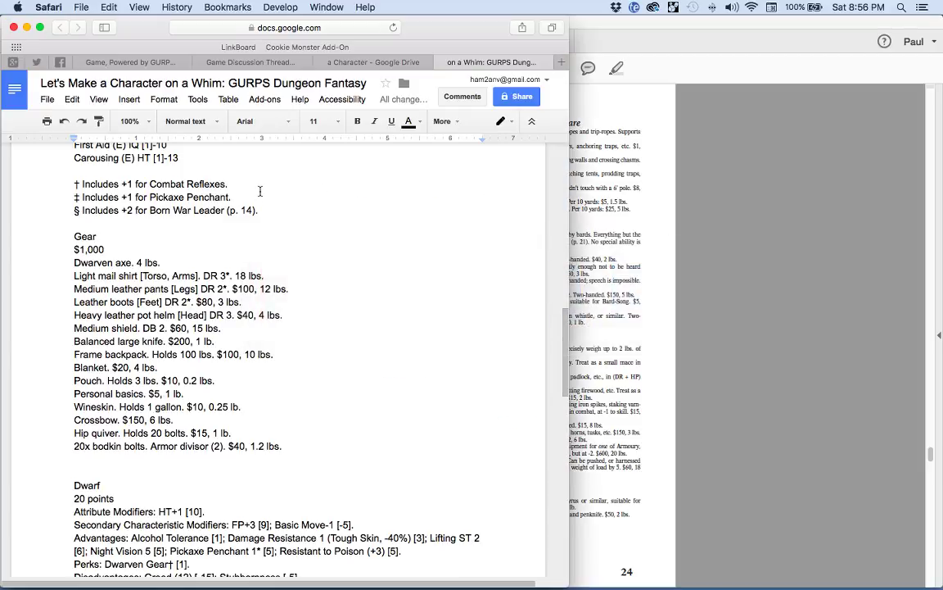
pyautogui.write('23')
pyautogui.press('BackSpace')
pyautogui.press('BackSpace')
pyautogui.write('3x torch. $3,')
pyautogui.press('super+Tab')
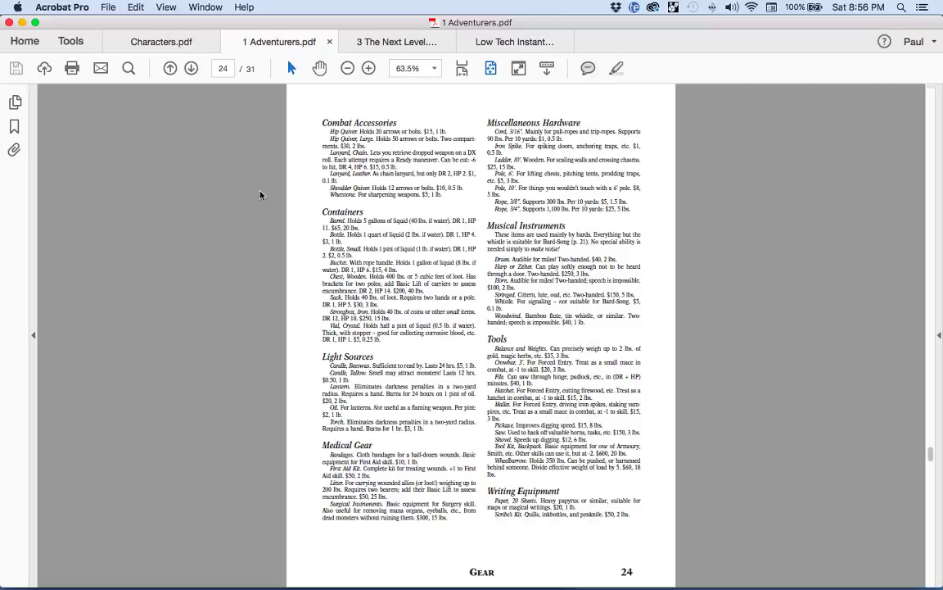
pyautogui.press('super+Tab')
pyautogui.write('3 l')
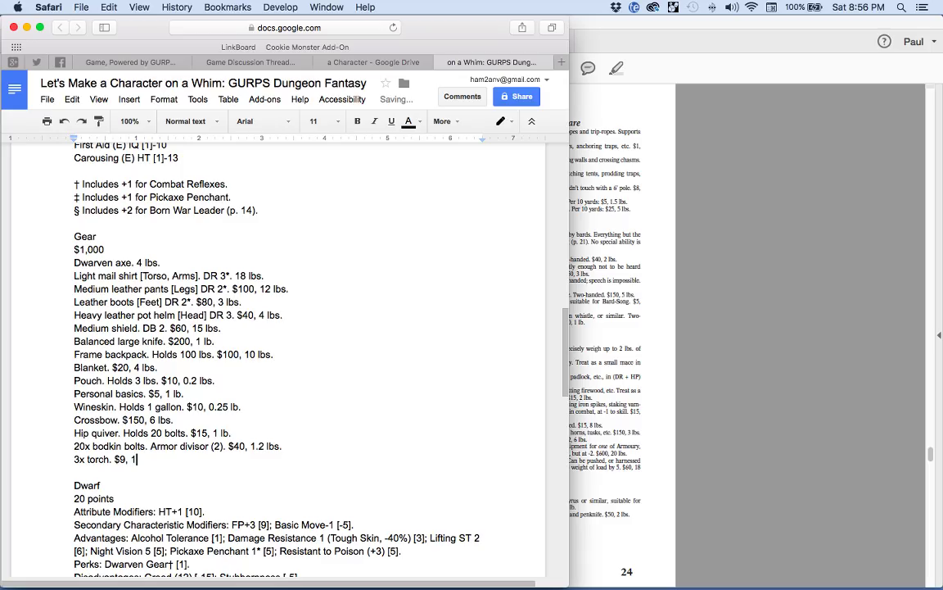
pyautogui.write('bs.')
pyautogui.press('Return')
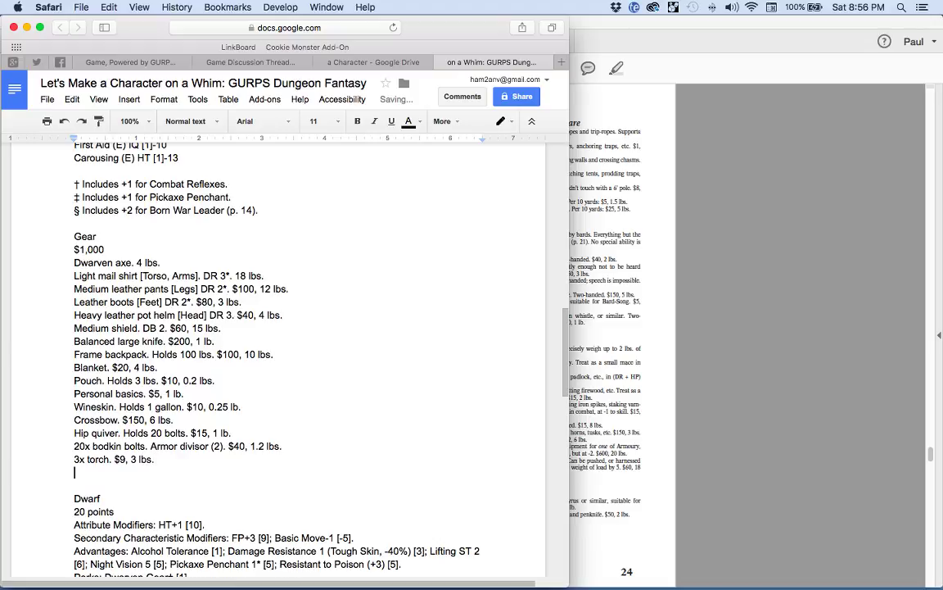
pyautogui.write('+9=')
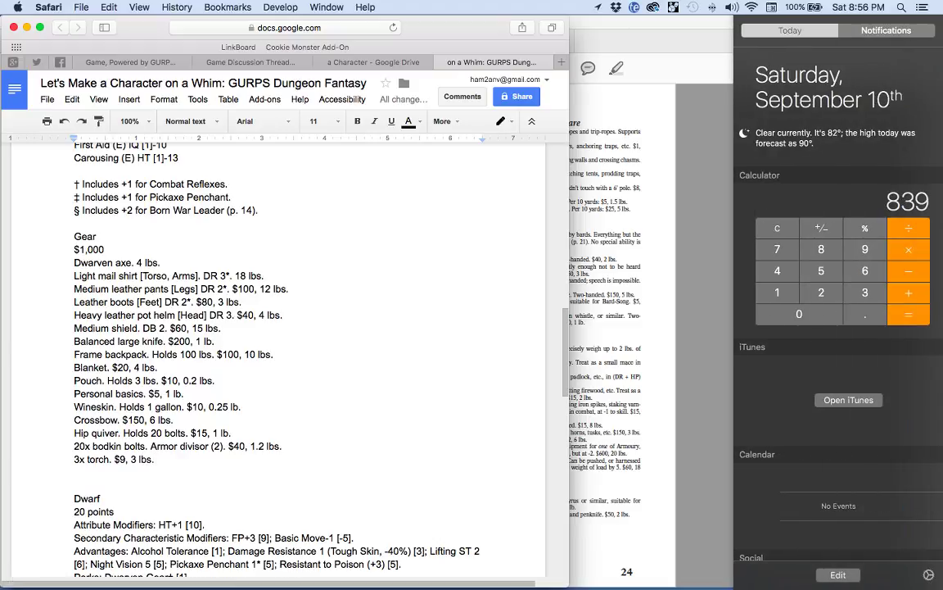
# - Check the Tools section on page 24 in Acrobat and append "Crowbar. $20 3 lbs." to the Google Docs gear list
pyautogui.press('super+Tab')
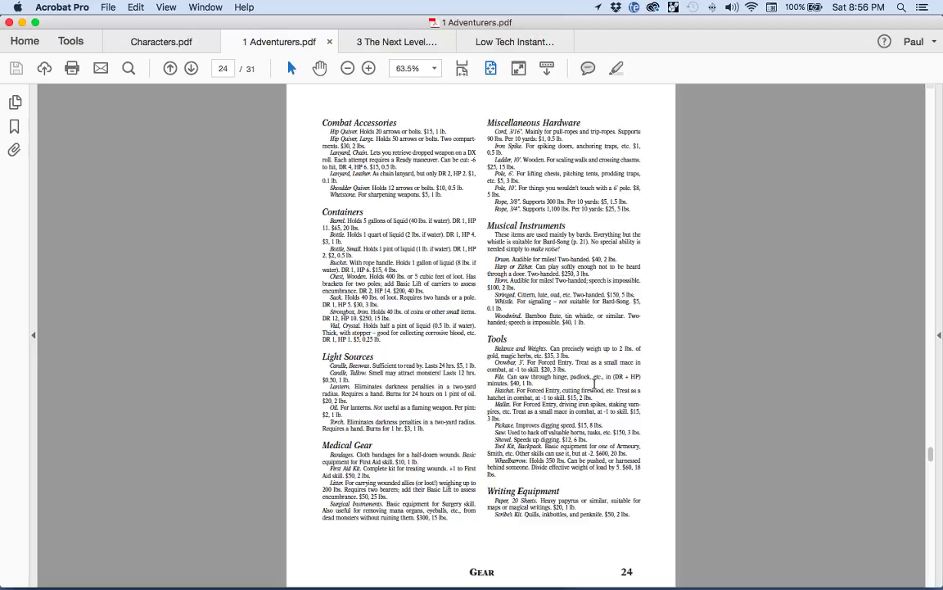
pyautogui.press('super+Tab')
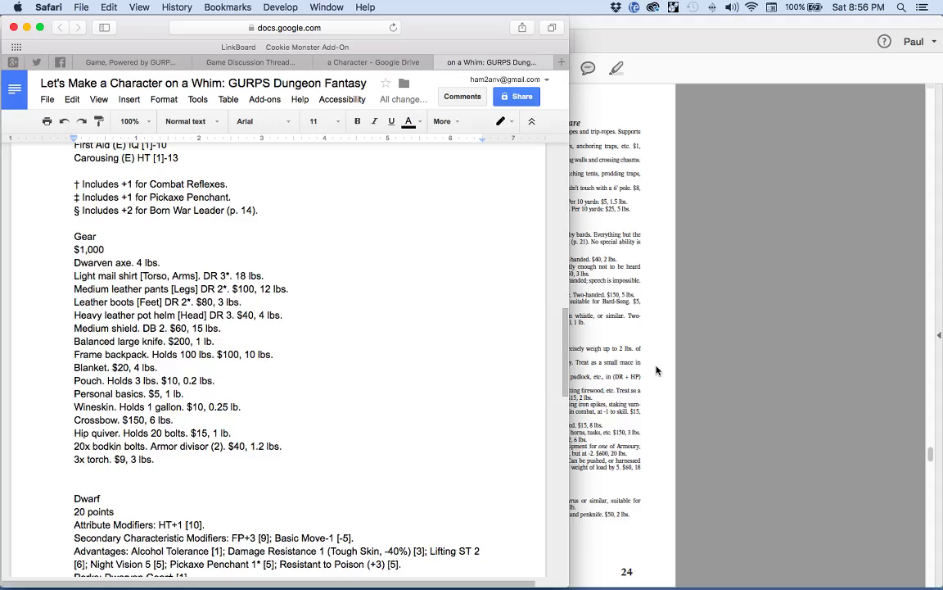
pyautogui.write('Crowba')
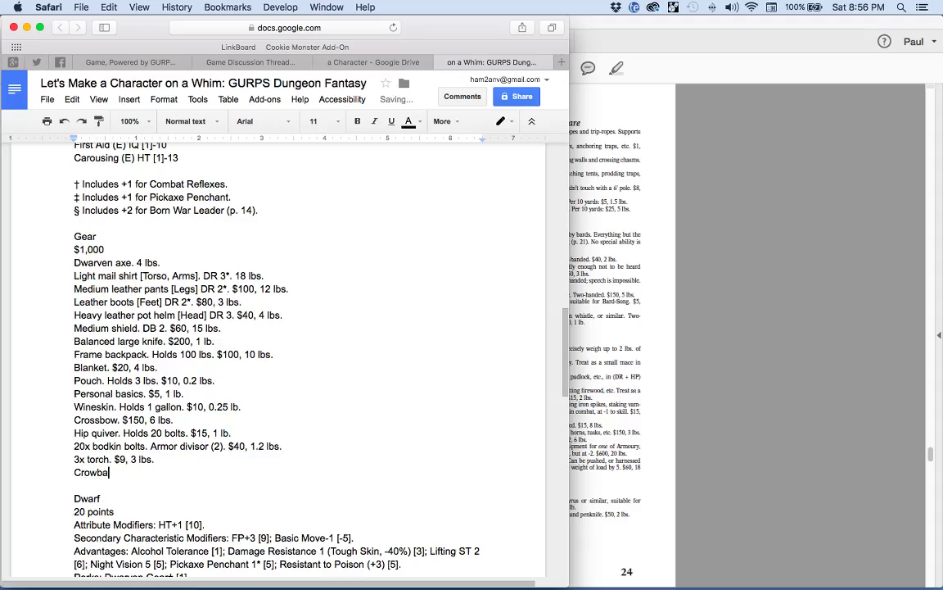
pyautogui.write('r. $20')
pyautogui.press('super+Tab')
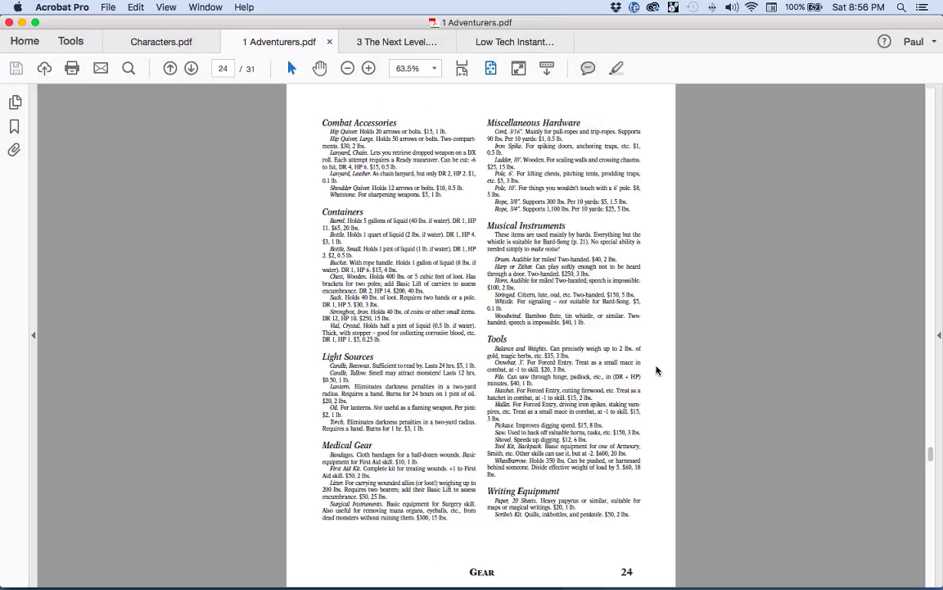
pyautogui.press('super+Tab')
pyautogui.write('3 lbs.')
pyautogui.press('Return')
# - Go to the Special Orders gear on page 25 in Acrobat and add 20 for the crowbar to the calculator total
pyautogui.press('super+Tab')
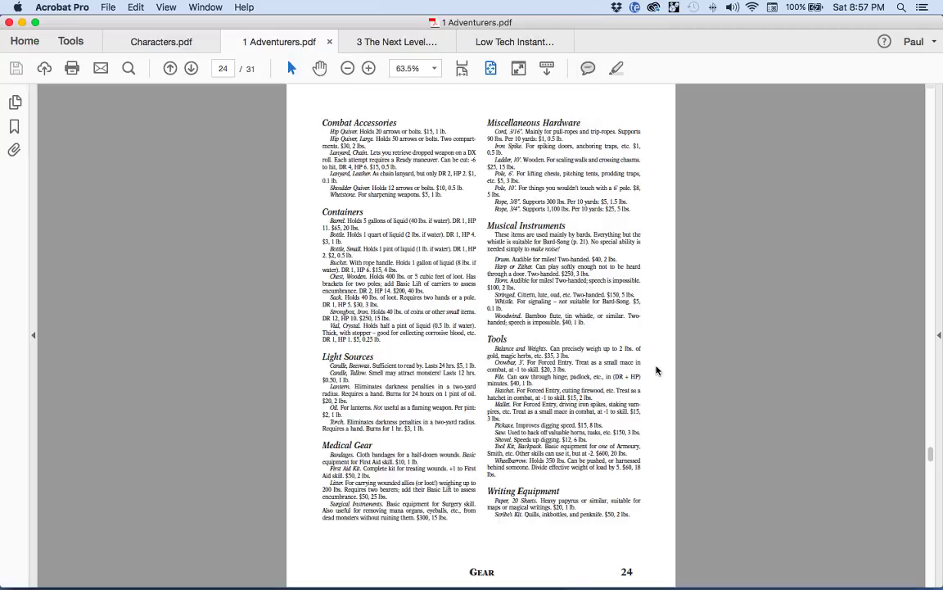
pyautogui.scroll(-5, 659, 372)
pyautogui.press('super+Tab')
pyautogui.press('super+Tab')
pyautogui.hscroll(3, 656, 370)
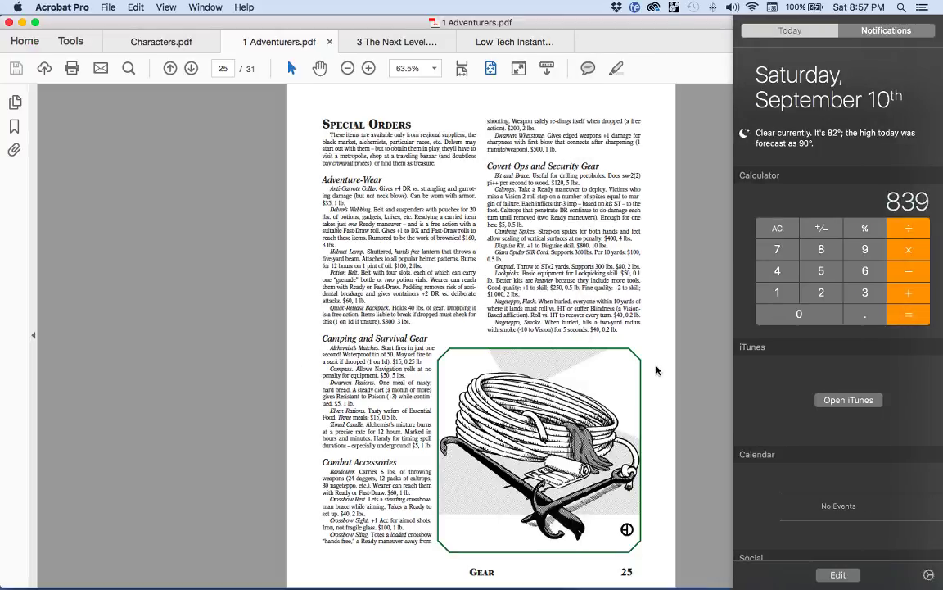
pyautogui.write('+20')
pyautogui.press('Return')
# - Read the Dwarven Rations entry in Acrobat and append "10x dwarven rations. $45, 10 lbs." to the Google Docs gear list
pyautogui.press('super+Tab')
pyautogui.press('super+Tab')
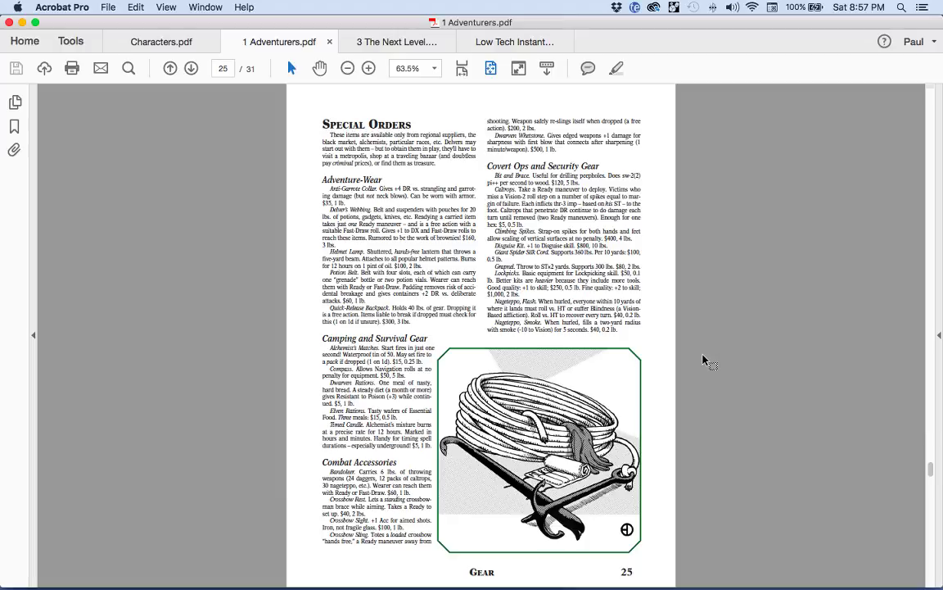
pyautogui.press('super+Tab')
pyautogui.write('10x dwa')
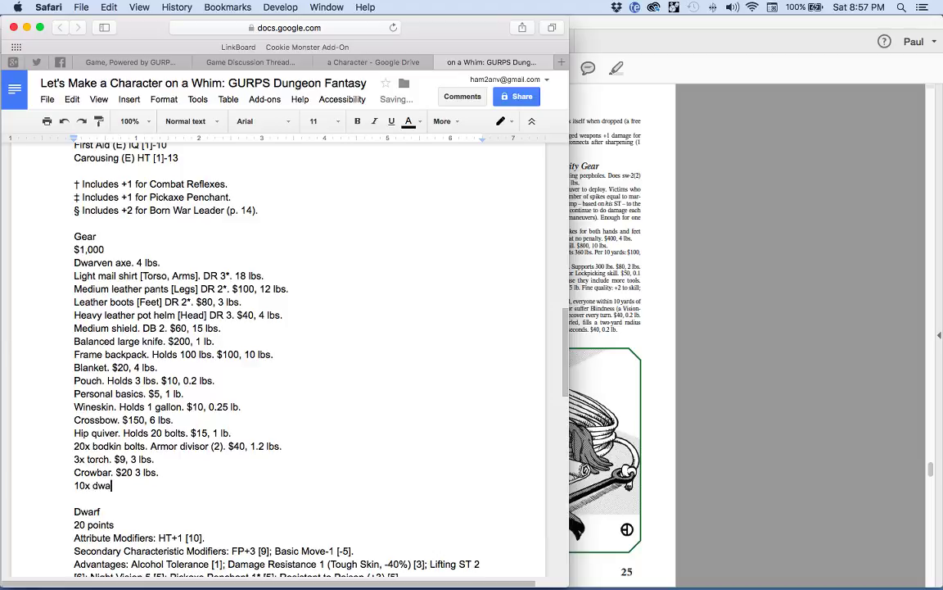
pyautogui.write('rven rations. ')
pyautogui.write('$')
pyautogui.write('50.')
pyautogui.click(703, 358)
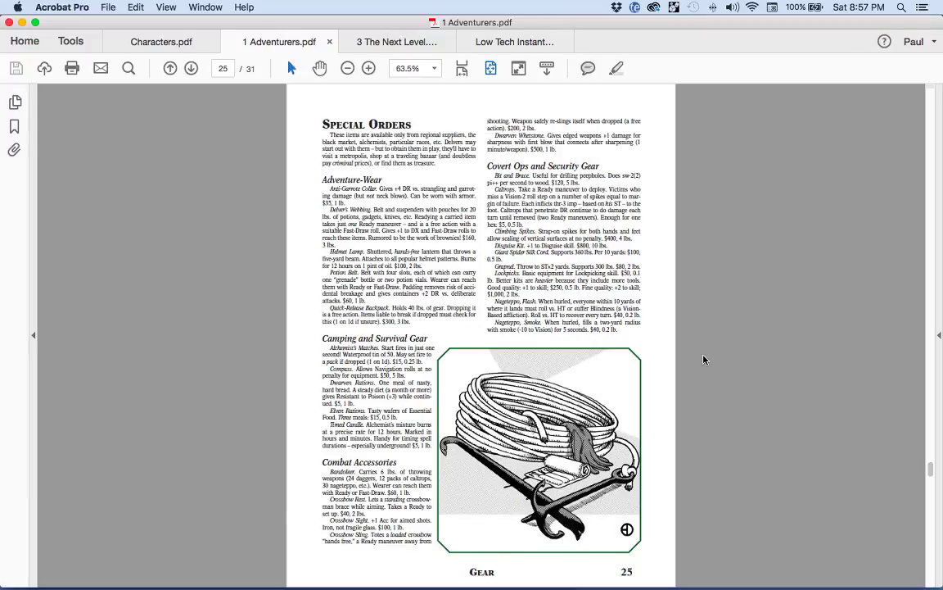
pyautogui.press('super+Tab')
pyautogui.write('10 lbs.')
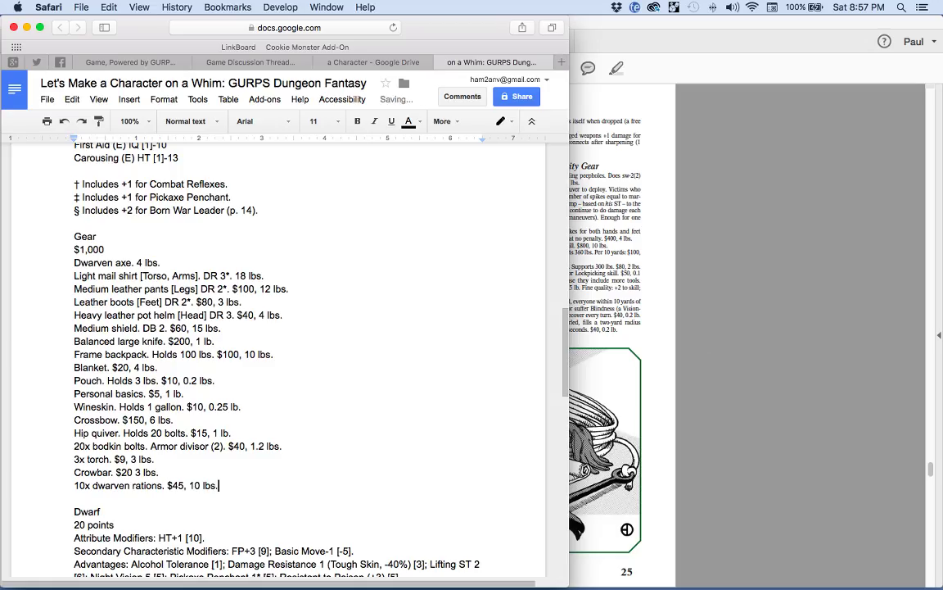
pyautogui.press('Return')
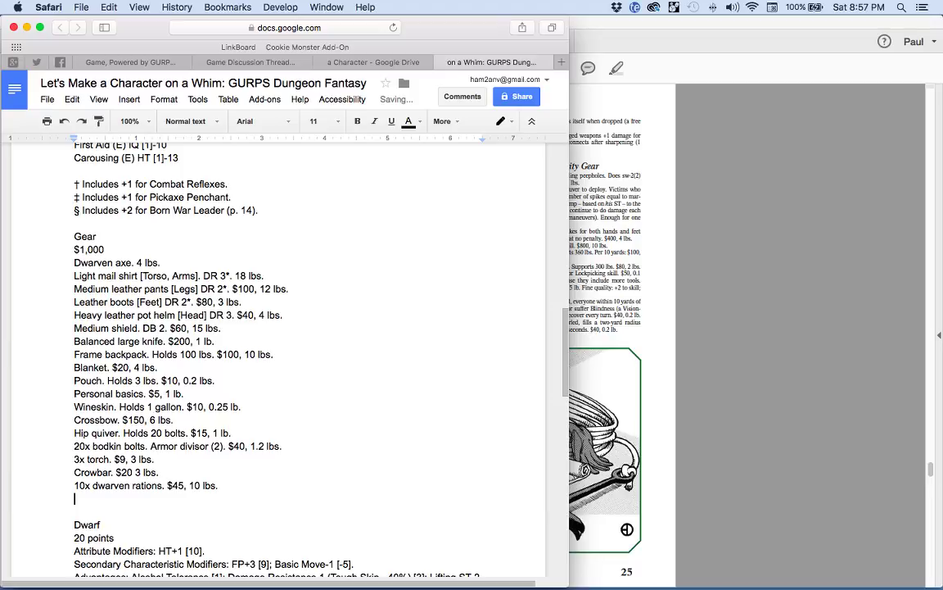
# - Recheck the special-order gear on page 25 in Acrobat and add 45 for the rations to the calculator total
pyautogui.click(702, 358)
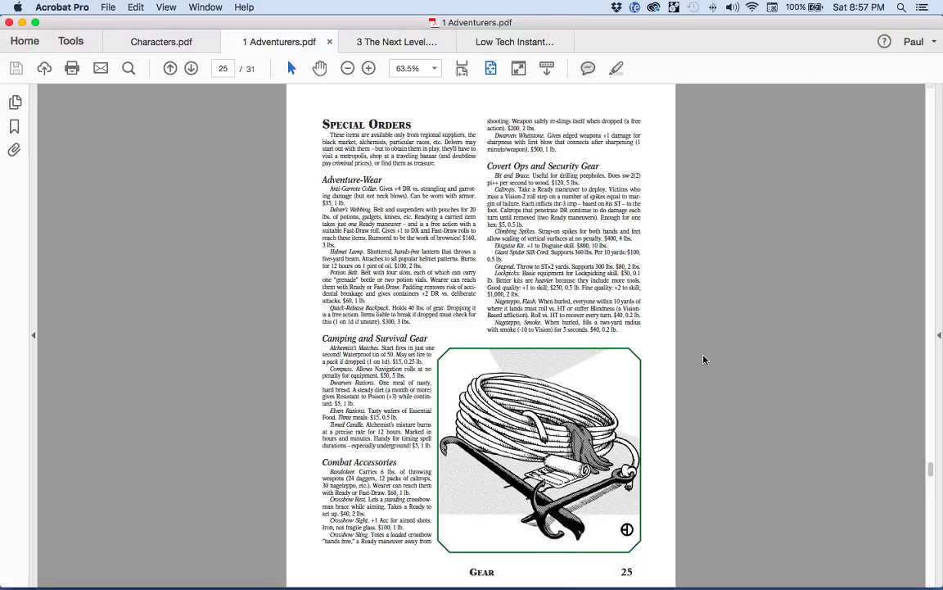
pyautogui.press('super+Tab')
pyautogui.press('super+Tab')
pyautogui.press('super+Tab')
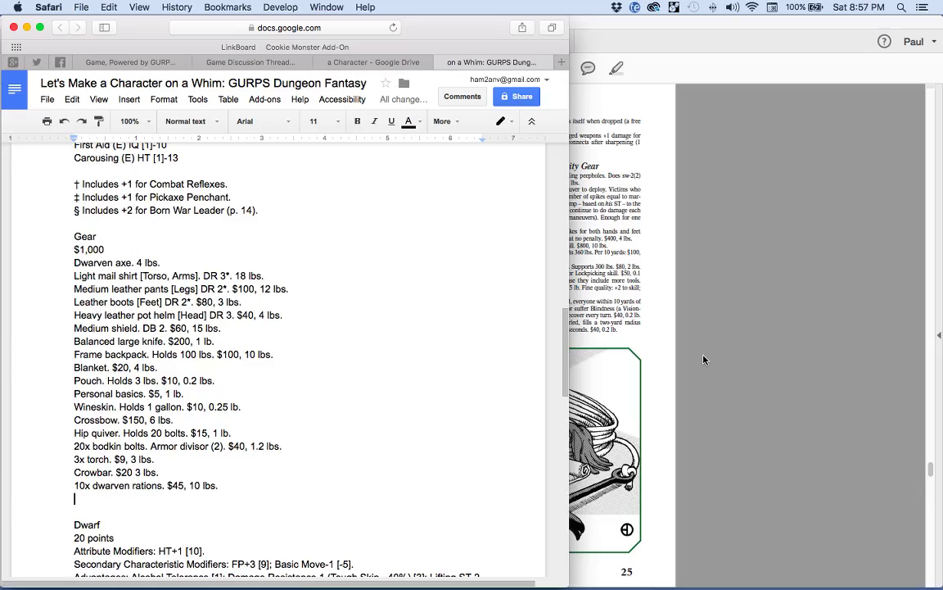
pyautogui.hscroll(5, 703, 359)
pyautogui.write('+45')
pyautogui.press('Return')
pyautogui.press('super+Tab')
# - Glance at page 26 of the gear chapter in Acrobat and finish the Google Docs gear list with "$96 in coin."
pyautogui.scroll(-3, 695, 387)
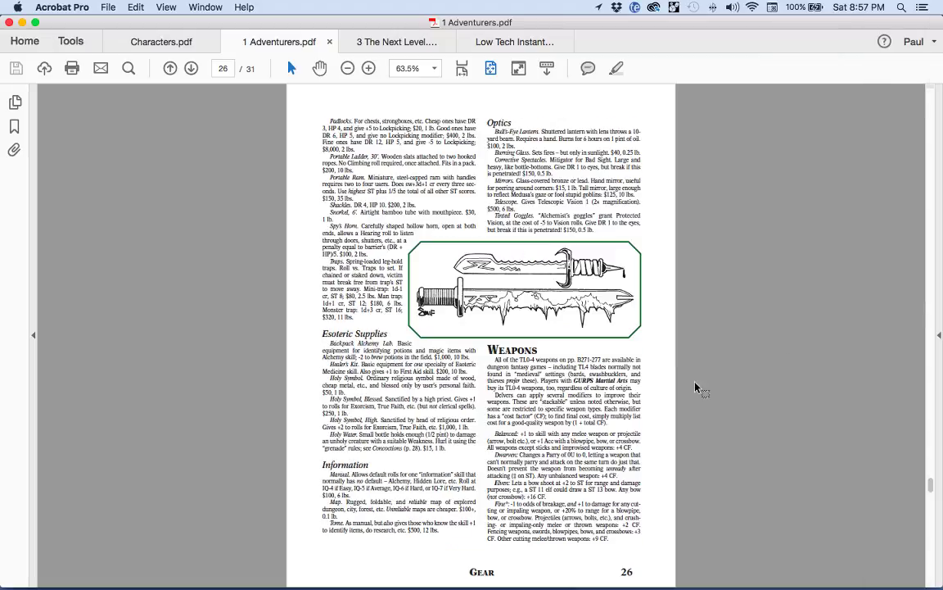
pyautogui.press('super+Tab')
pyautogui.press('super+Tab')
pyautogui.press('super+Tab')
pyautogui.write('$9')
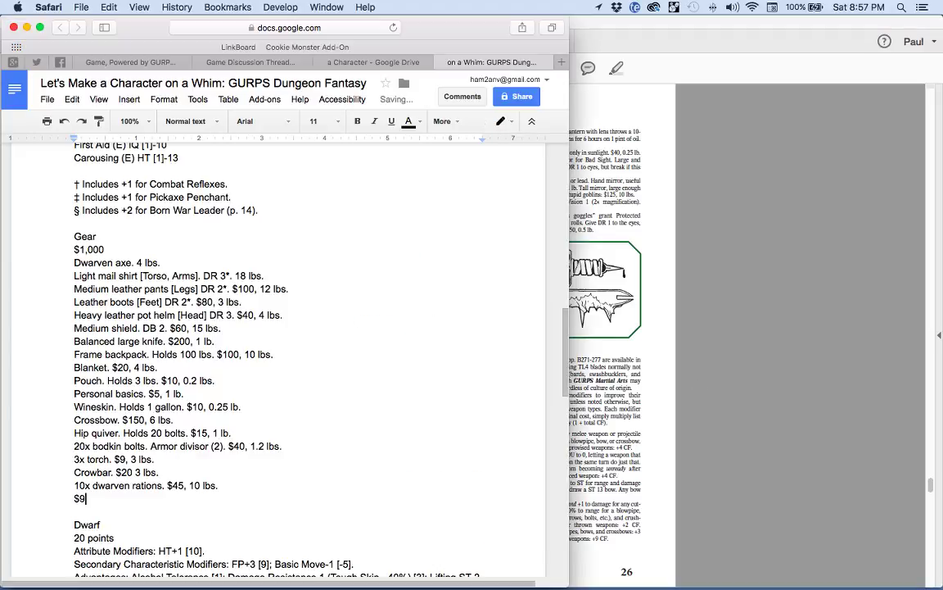
pyautogui.write('6 in coin.')
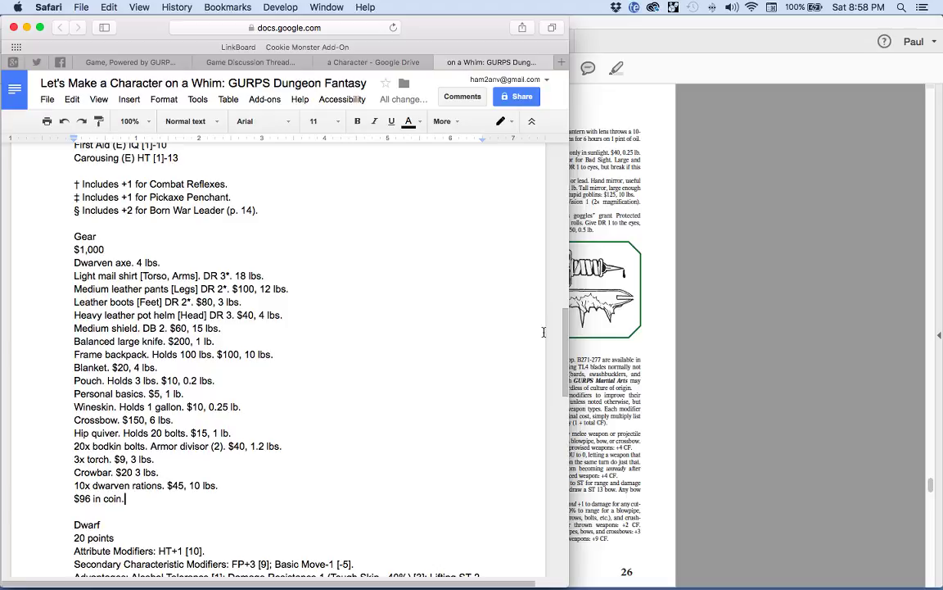
# - Widen the Google Docs window to the full screen width and show the end of the gear list
pyautogui.moveTo(568, 273); pyautogui.dragTo(939, 326)
pyautogui.scroll(-3, 758, 401)
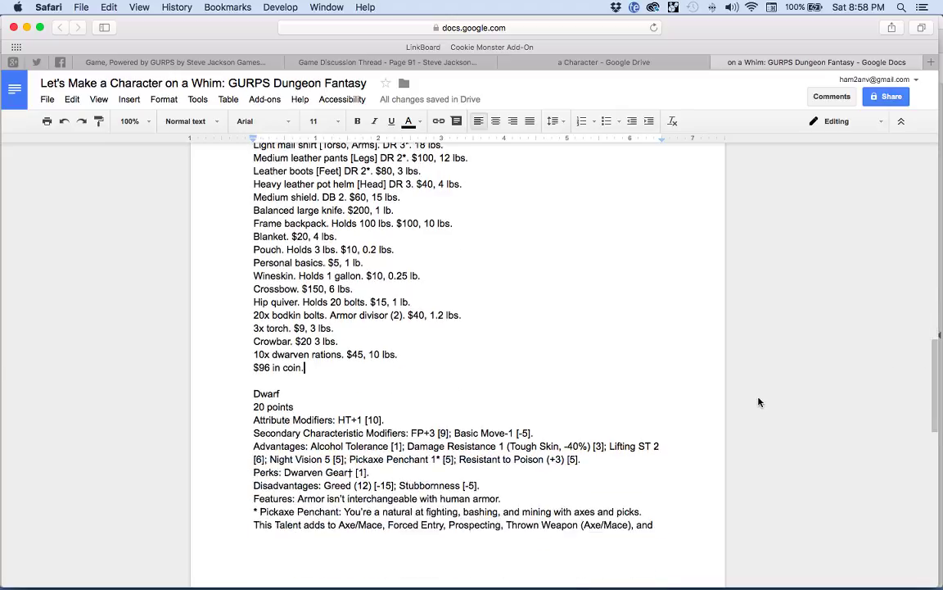
# - Append a Dodge entry with the sum "7+3" after Basic Move in the character's secondary attributes line
pyautogui.scroll(-2, 758, 401)
pyautogui.scroll(-5, 758, 401)
pyautogui.scroll(15, 759, 401)
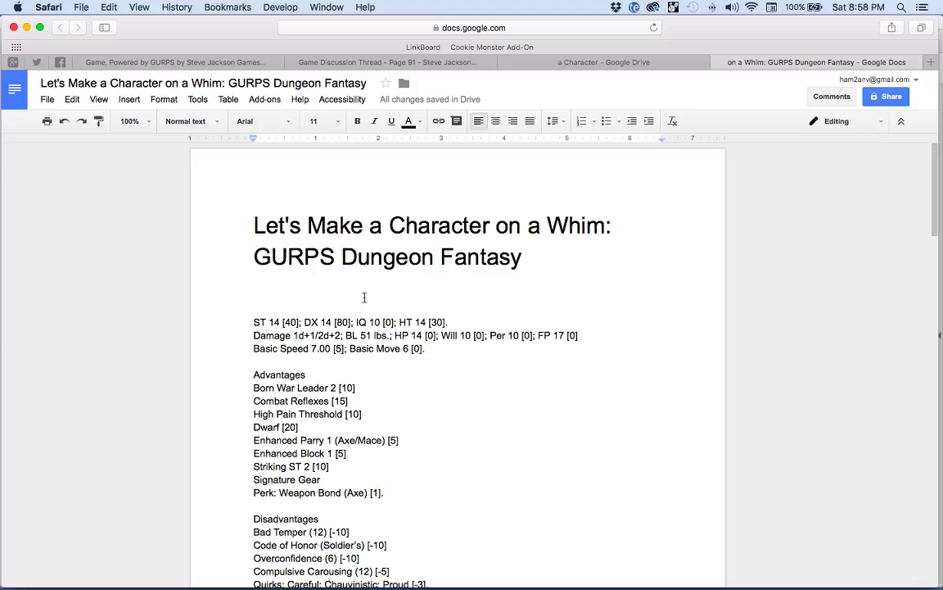
pyautogui.scroll(-2, 484, 318)
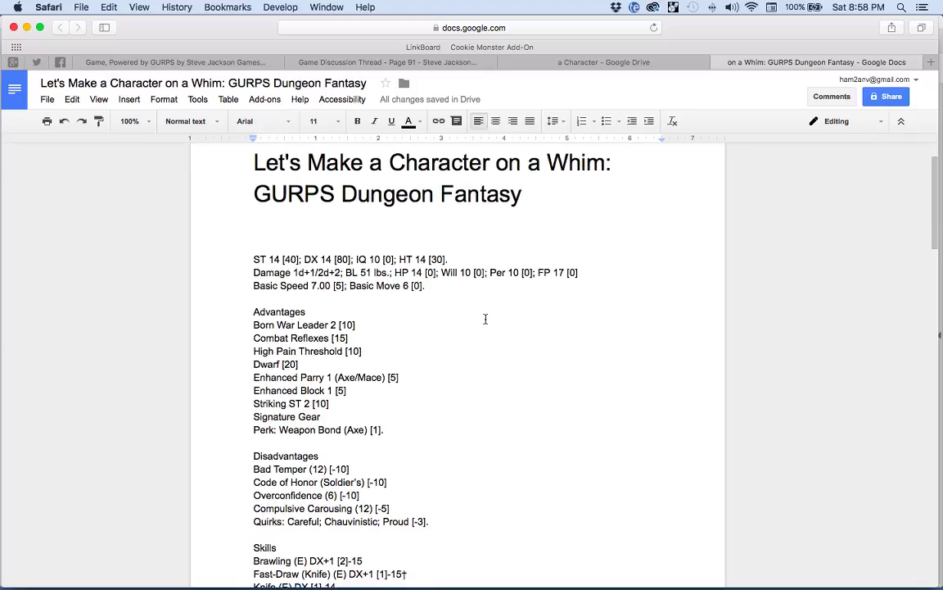
pyautogui.click(435, 285)
pyautogui.press('BackSpace')
pyautogui.write('; Dodge')
pyautogui.moveTo(253, 286); pyautogui.dragTo(331, 285)
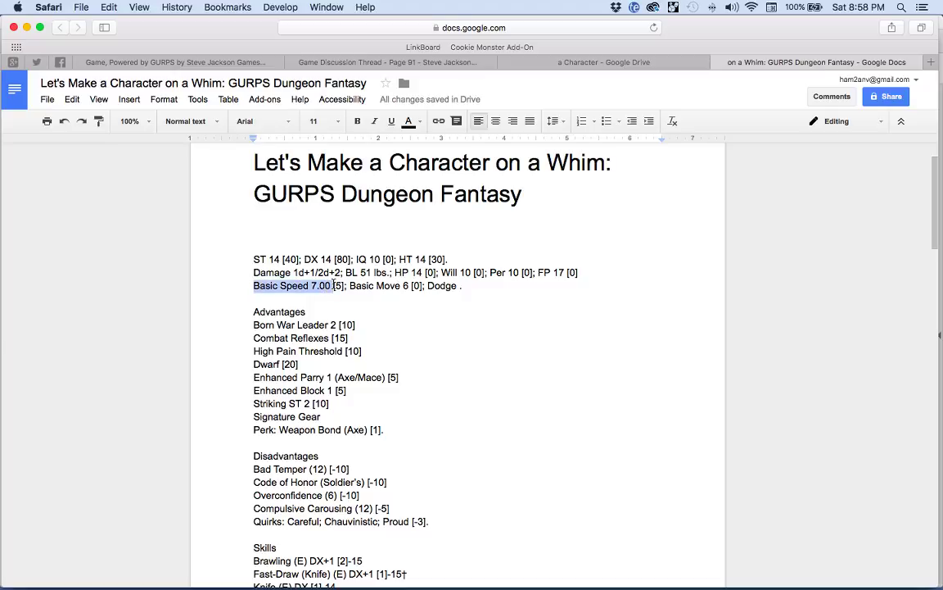
pyautogui.click(458, 285)
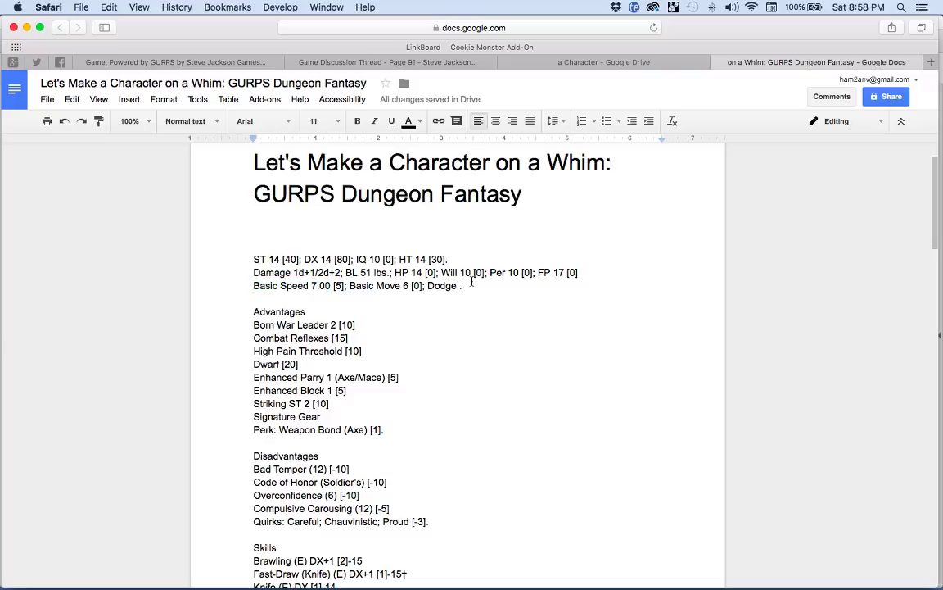
pyautogui.write('7+3')
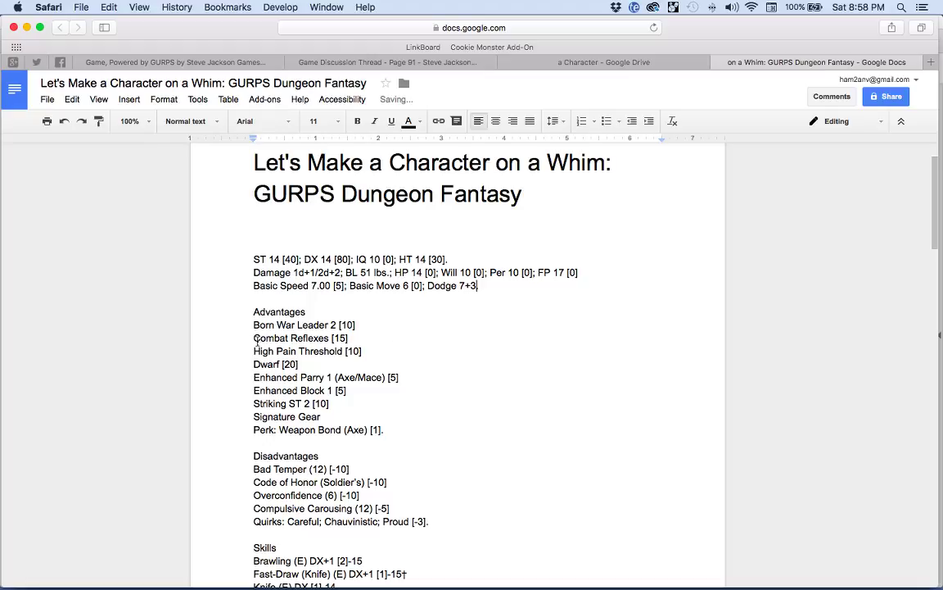
# - Add +1 for Combat Reflexes to the Dodge sum and replace the whole sum with 11
pyautogui.moveTo(253, 338); pyautogui.dragTo(349, 338)
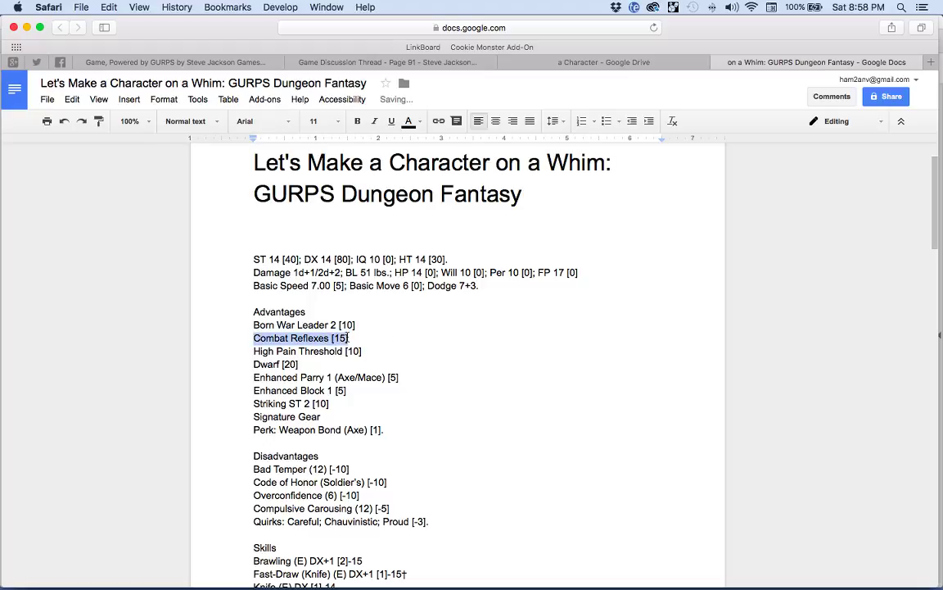
pyautogui.click(483, 285)
pyautogui.write('+1')
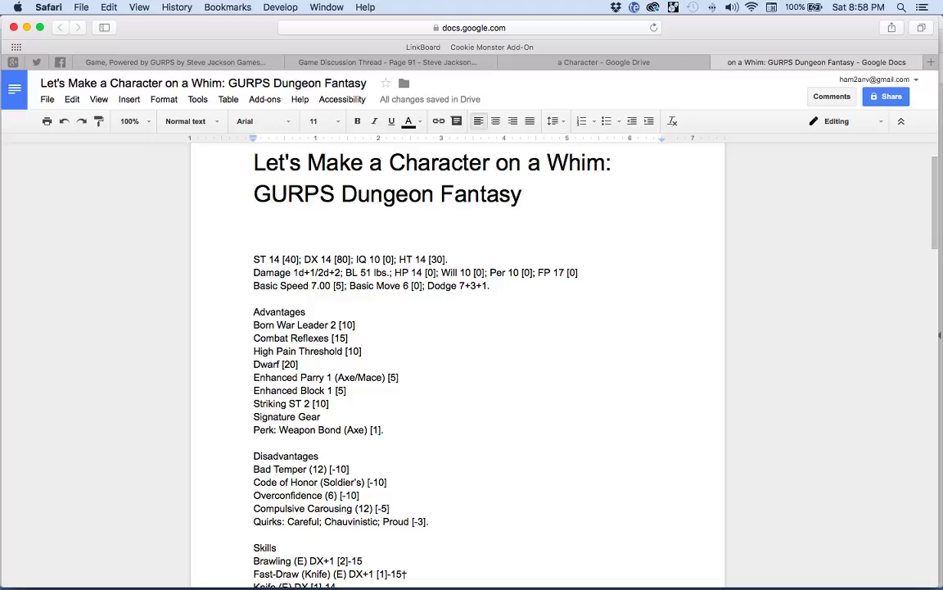
pyautogui.hotkey('shift', 'Left')
pyautogui.hotkey('shift', 'Left')
pyautogui.hotkey('shift', 'Left')
pyautogui.hotkey('shift', 'Left')
pyautogui.hotkey('shift', 'Left')
pyautogui.write('11')
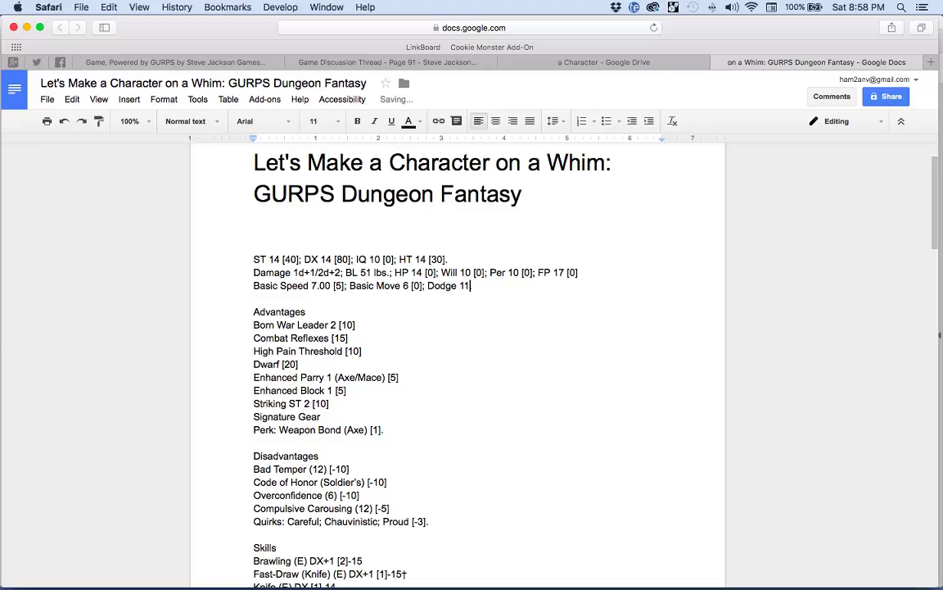
# - Add "(13 with shield)" to the Dodge entry and begin a Parry entry after it
pyautogui.press('Delete')
pyautogui.write('(13 wih')
pyautogui.press('BackSpace')
pyautogui.write('th shield); Parry')
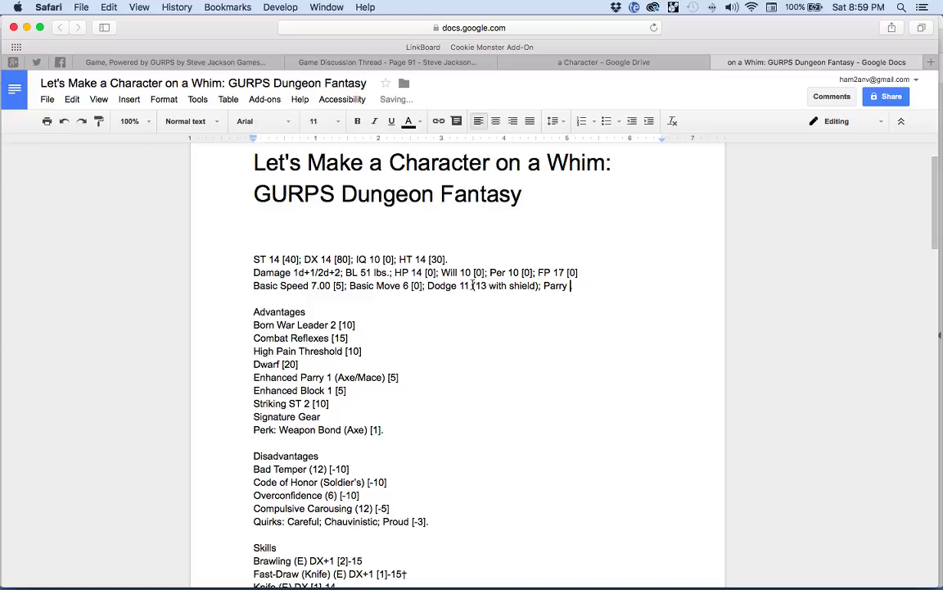
# - Check the Axe/Mace skill and the Weapon Bond perk, and enter the Parry value as the sum "11+3"
pyautogui.scroll(-5, 373, 356)
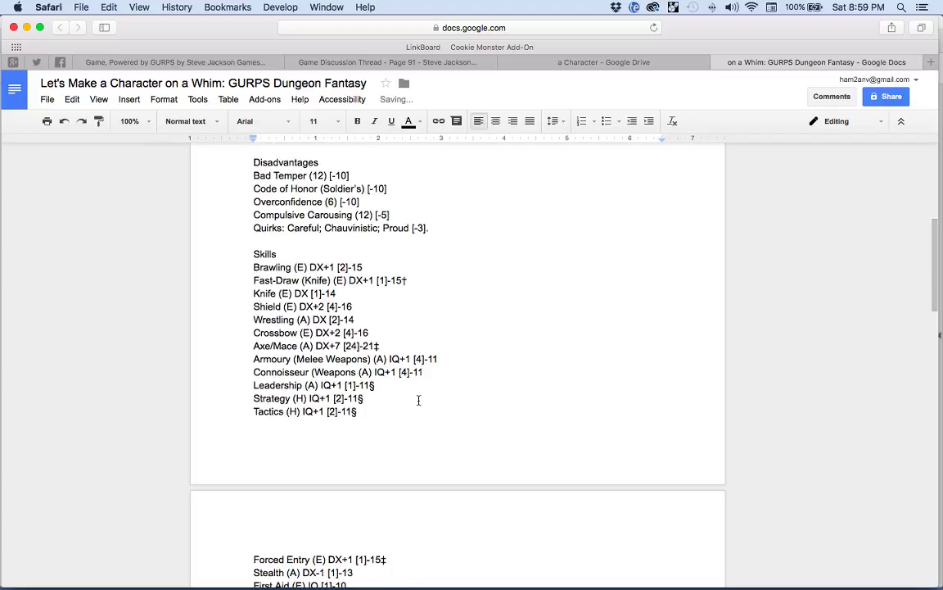
pyautogui.click(368, 346)
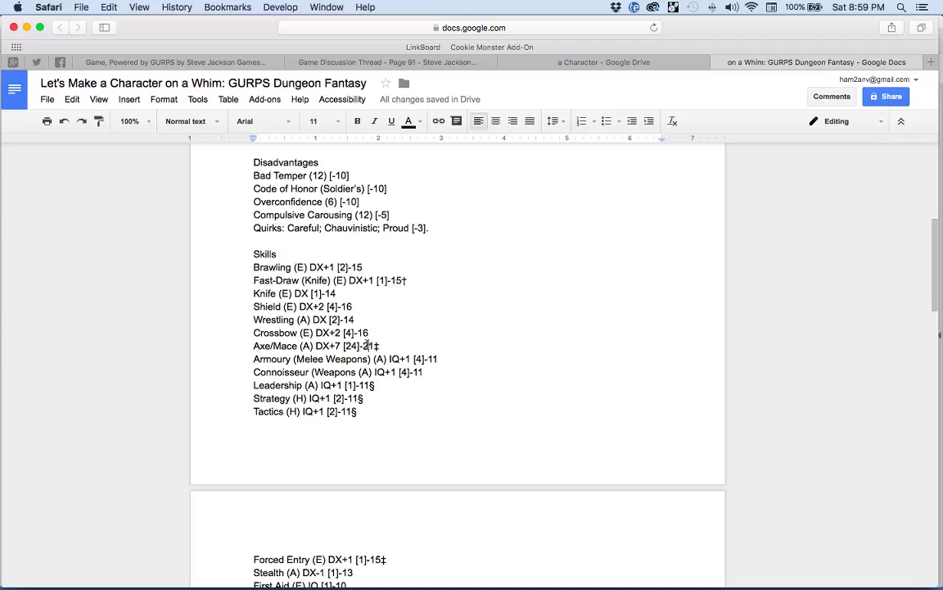
pyautogui.scroll(2, 332, 315)
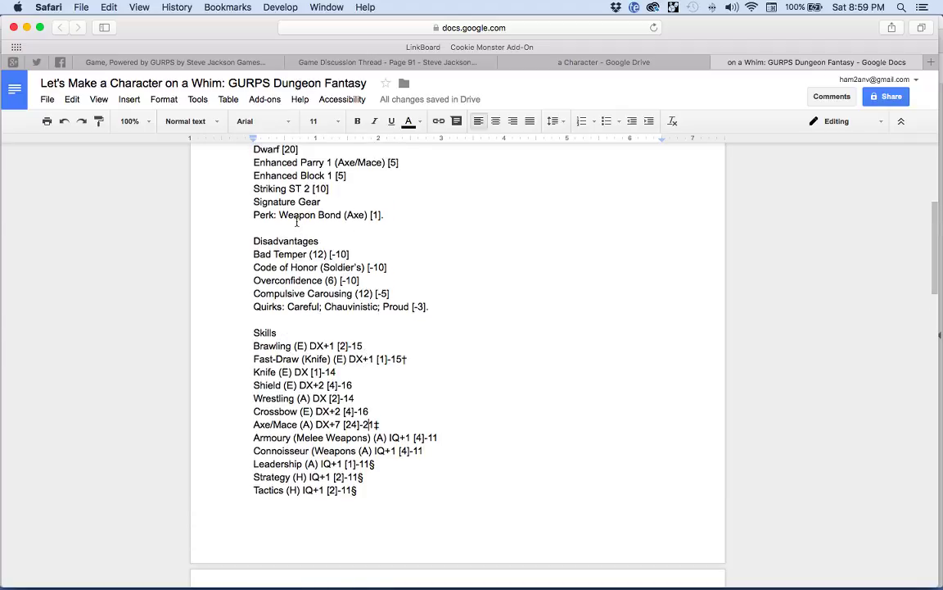
pyautogui.moveTo(279, 214); pyautogui.dragTo(384, 215)
pyautogui.scroll(5, 414, 295)
pyautogui.scroll(2, 414, 295)
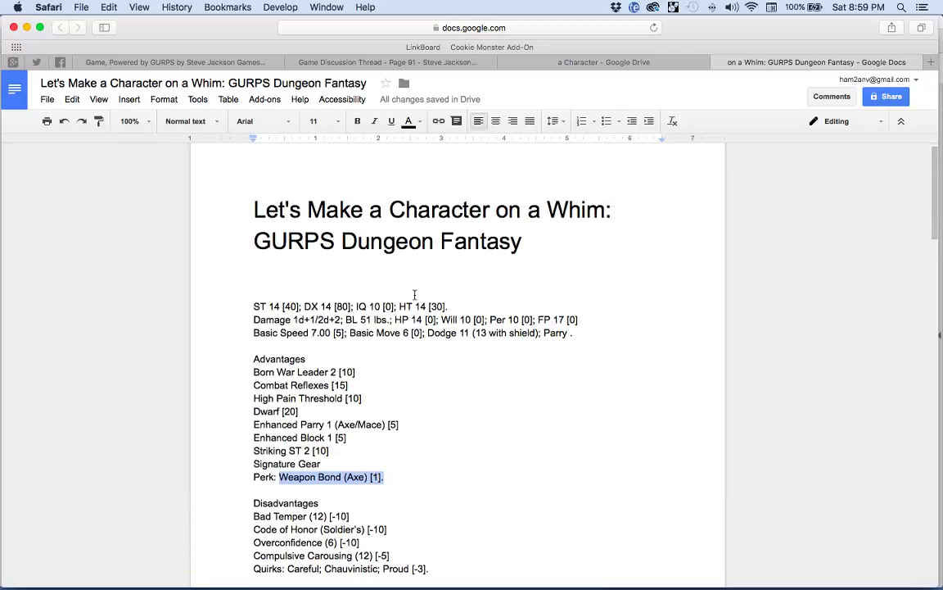
pyautogui.click(571, 332)
pyautogui.press('BackSpace')
pyautogui.press('BackSpace')
pyautogui.write('11')
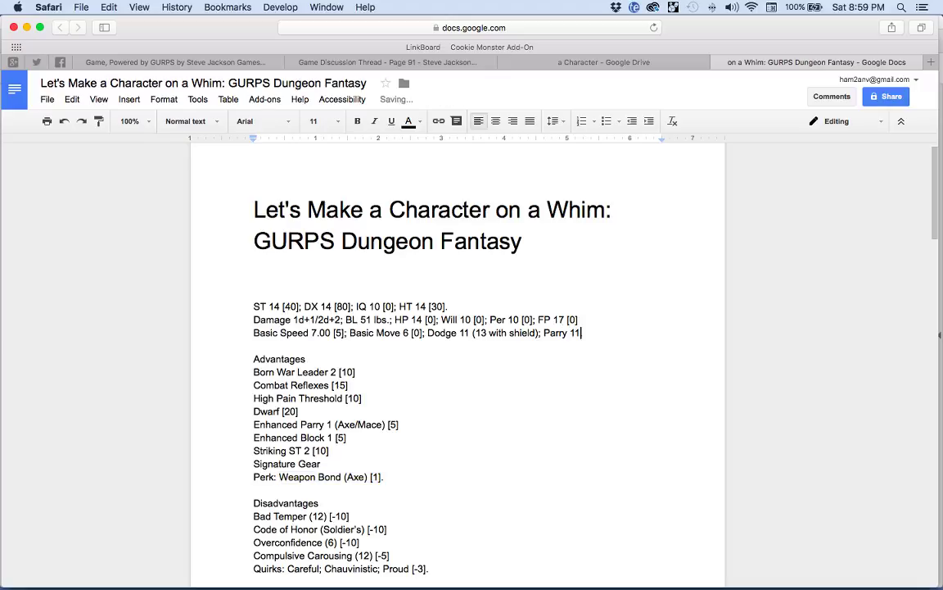
pyautogui.write('+3')
pyautogui.write('.')
pyautogui.write('.')
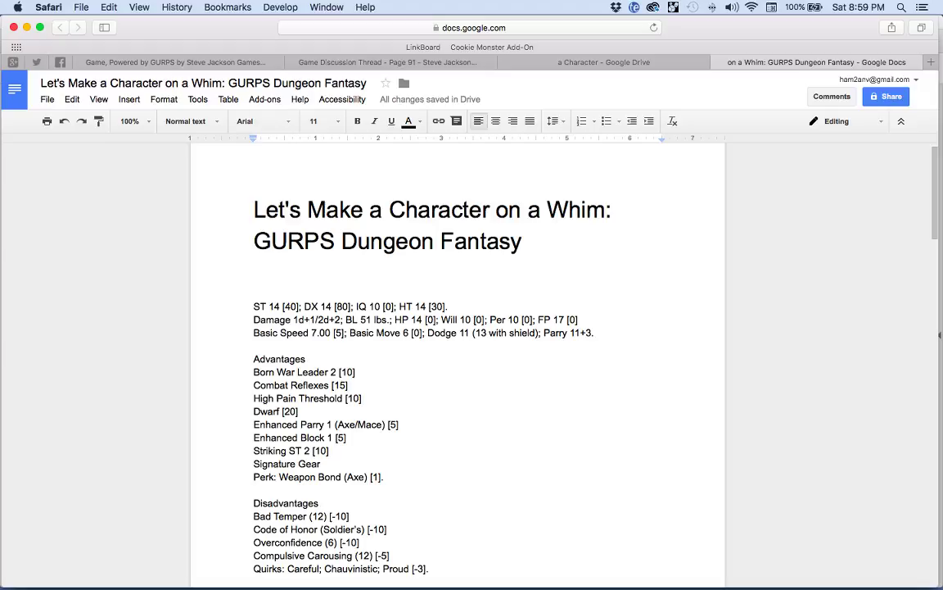
# - Extend the Parry sum with +1 for Combat Reflexes and +1 for Enhanced Parry (Axe/Mace)
pyautogui.moveTo(253, 385); pyautogui.dragTo(347, 385)
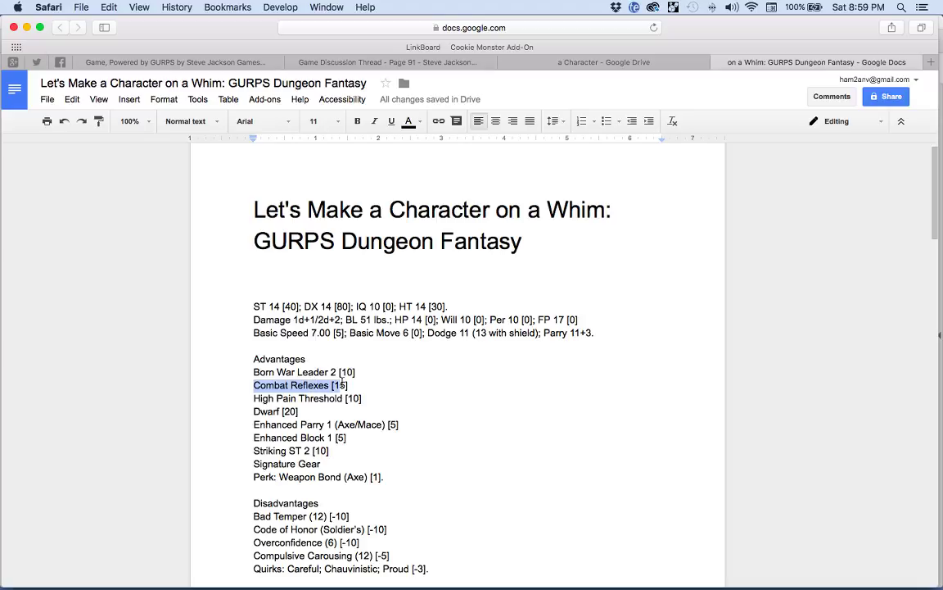
pyautogui.click(599, 328)
pyautogui.press('BackSpace')
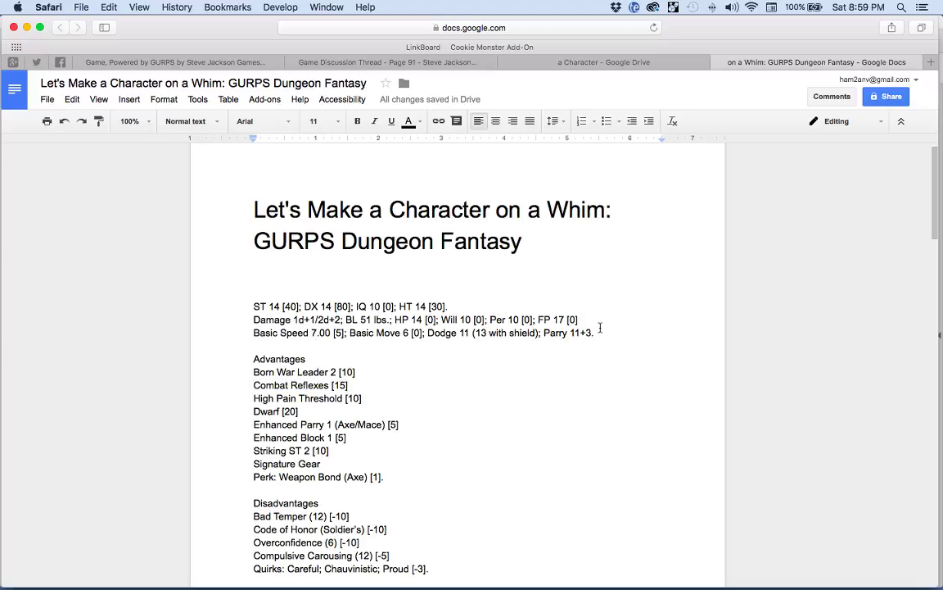
pyautogui.write('+1.')
pyautogui.moveTo(250, 425); pyautogui.dragTo(402, 424)
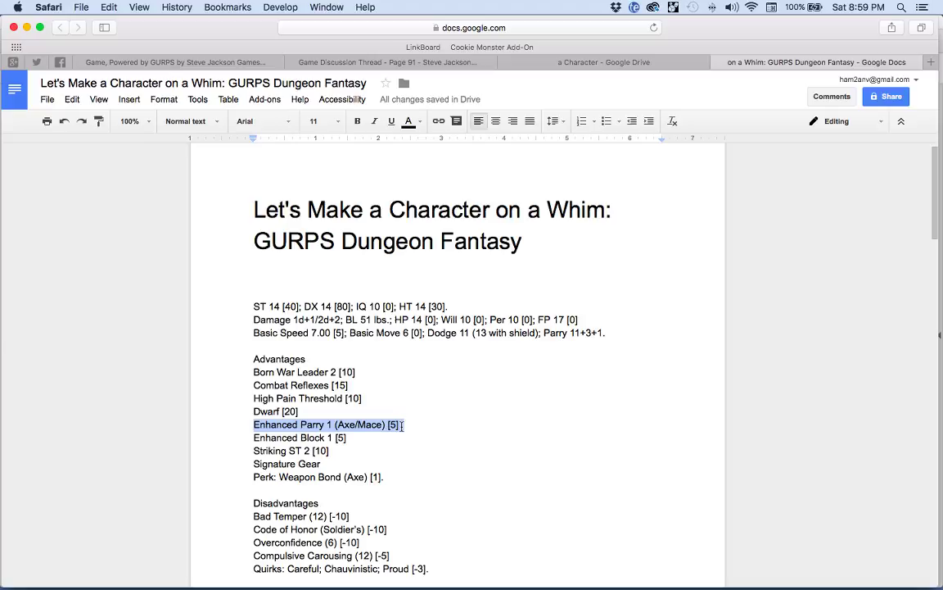
pyautogui.click(607, 332)
pyautogui.press('BackSpace')
pyautogui.write('+1')
# - Replace the Parry sum with 16 and end the entry with a semicolon, without a shield note
pyautogui.hotkey('shift', 'Left')
pyautogui.hotkey('shift', 'Left')
pyautogui.hotkey('shift', 'Left')
pyautogui.hotkey('shift', 'Left')
pyautogui.hotkey('shift', 'Left')
pyautogui.hotkey('shift', 'Left')
pyautogui.hotkey('shift', 'Left')
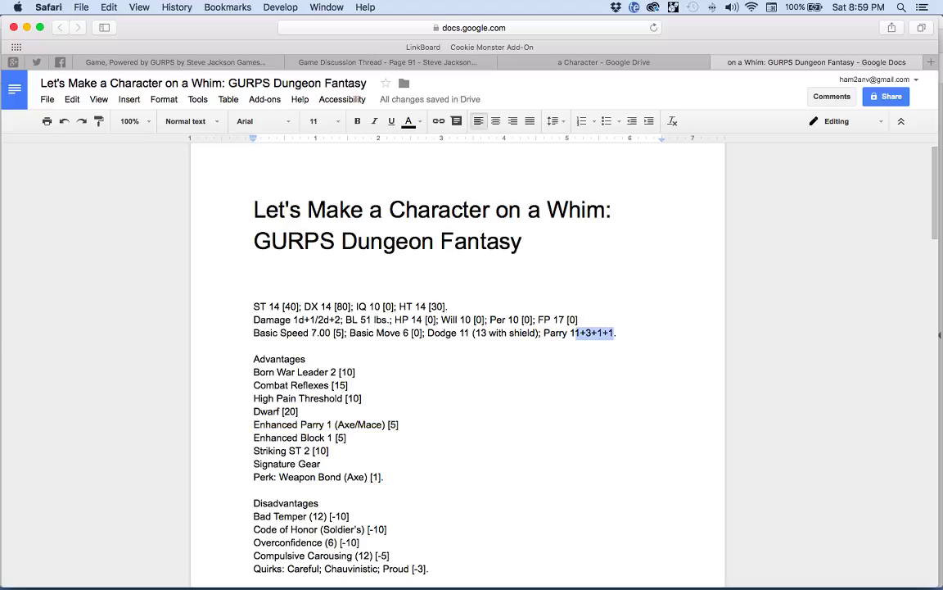
pyautogui.write('6')
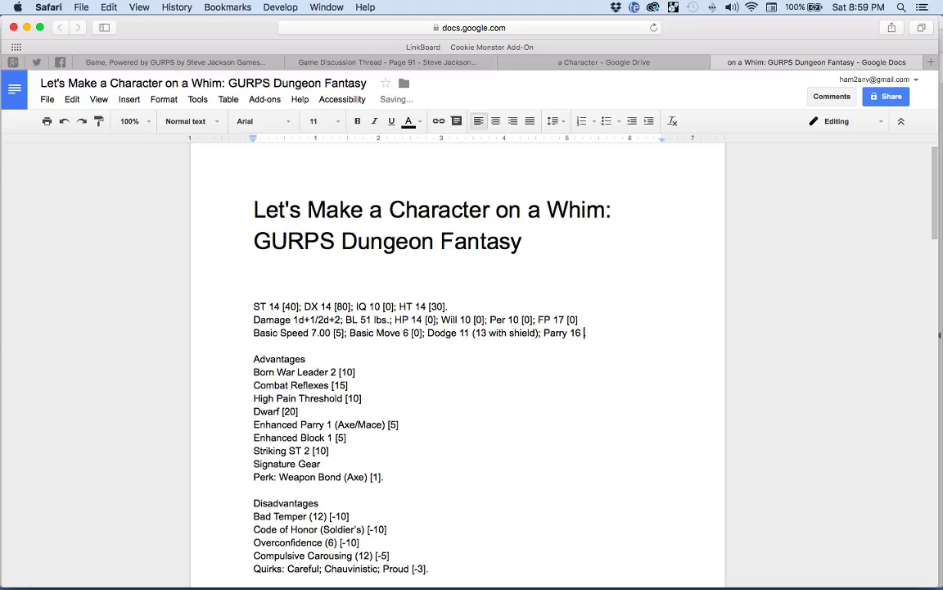
pyautogui.write(' (18')
pyautogui.press('BackSpace')
pyautogui.press('BackSpace')
pyautogui.press('BackSpace')
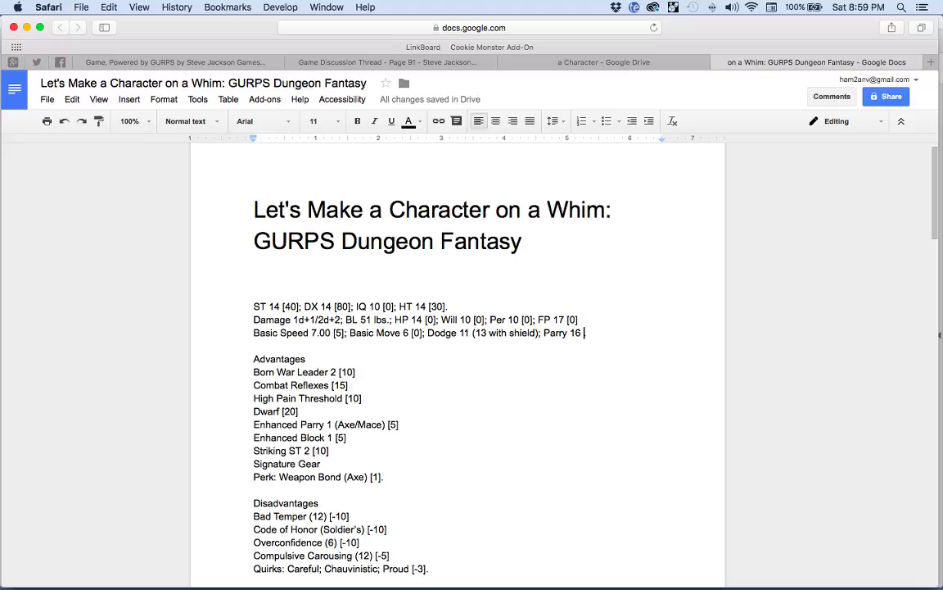
pyautogui.press('BackSpace')
pyautogui.write('; ')
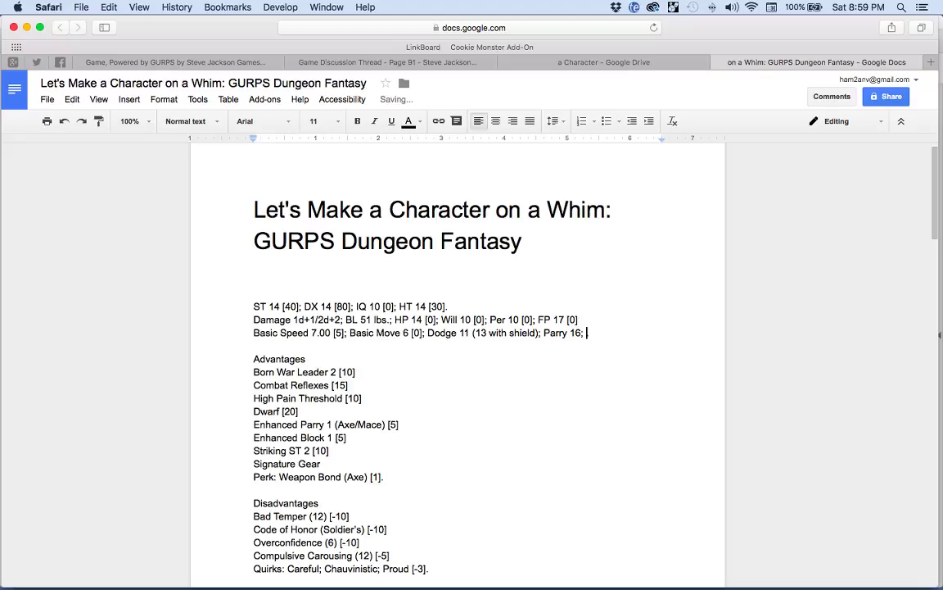
# - Add a Block entry after Parry, check the Shield skill level, and enter the sum "8+3"
pyautogui.write('Block')
pyautogui.scroll(-5, 552, 456)
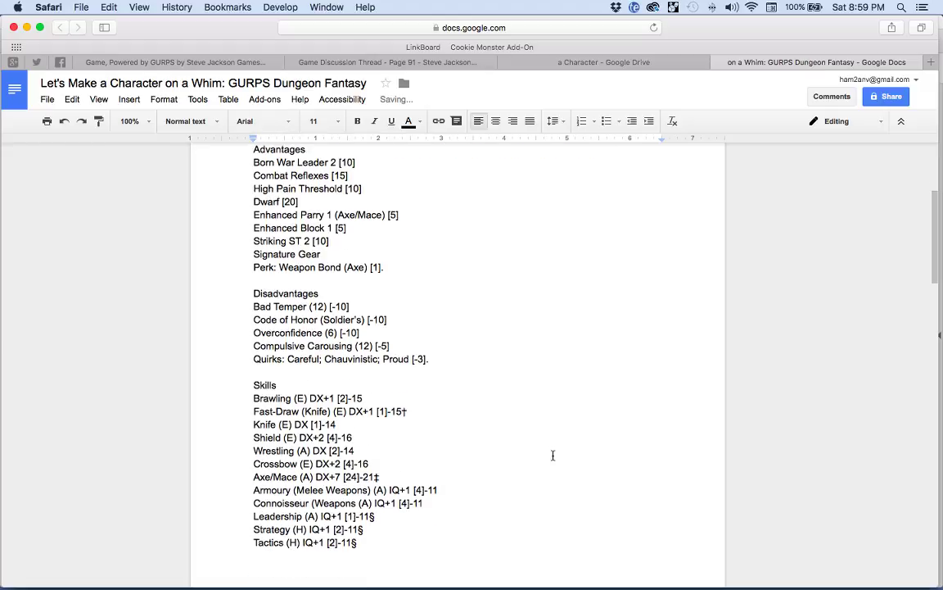
pyautogui.scroll(-1, 553, 455)
pyautogui.doubleClick(347, 389)
pyautogui.scroll(6, 457, 406)
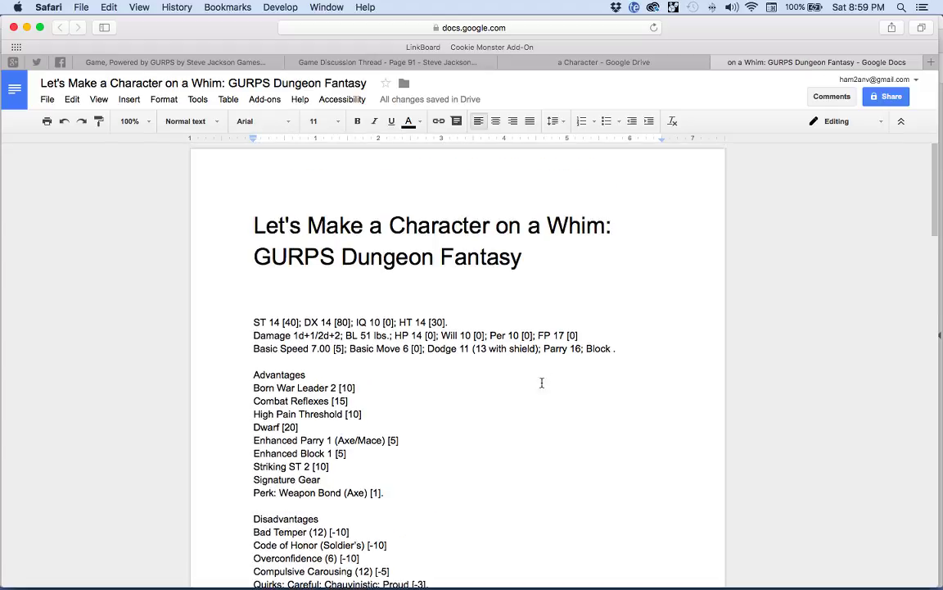
pyautogui.click(614, 348)
pyautogui.write('8+3')
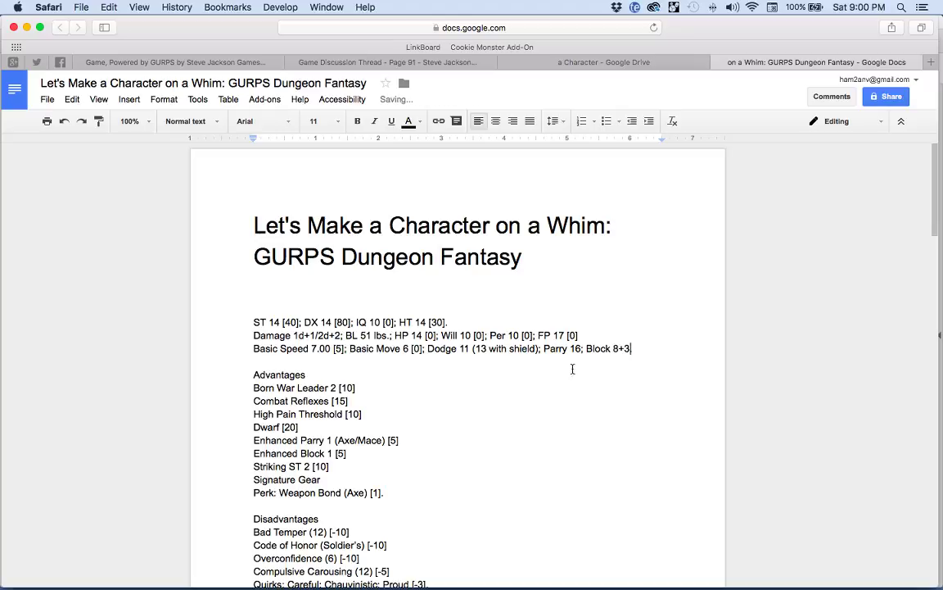
# - Extend the Block sum with +1 for Combat Reflexes, +1 for Enhanced Block and +2 for the shield
pyautogui.tripleClick(312, 400)
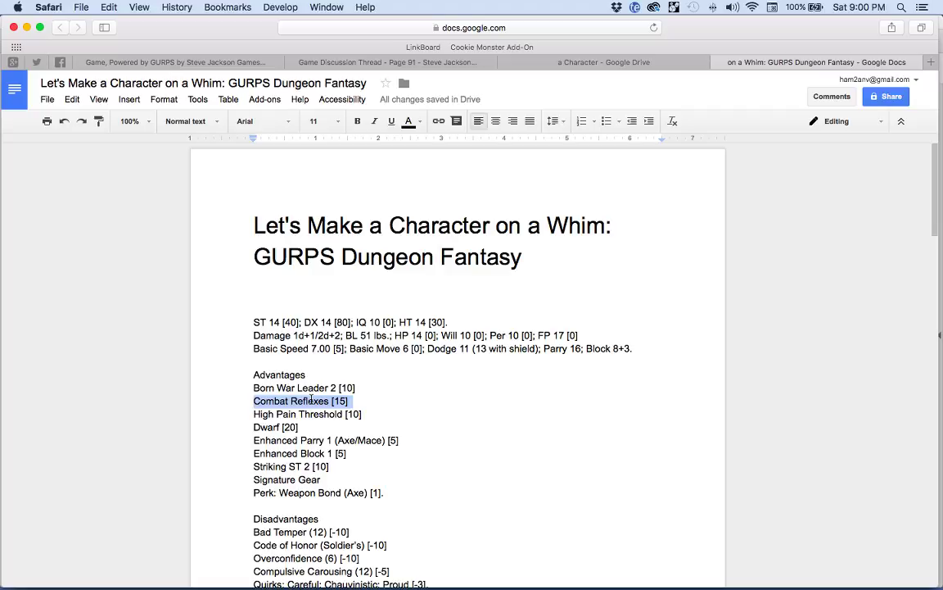
pyautogui.tripleClick(262, 453)
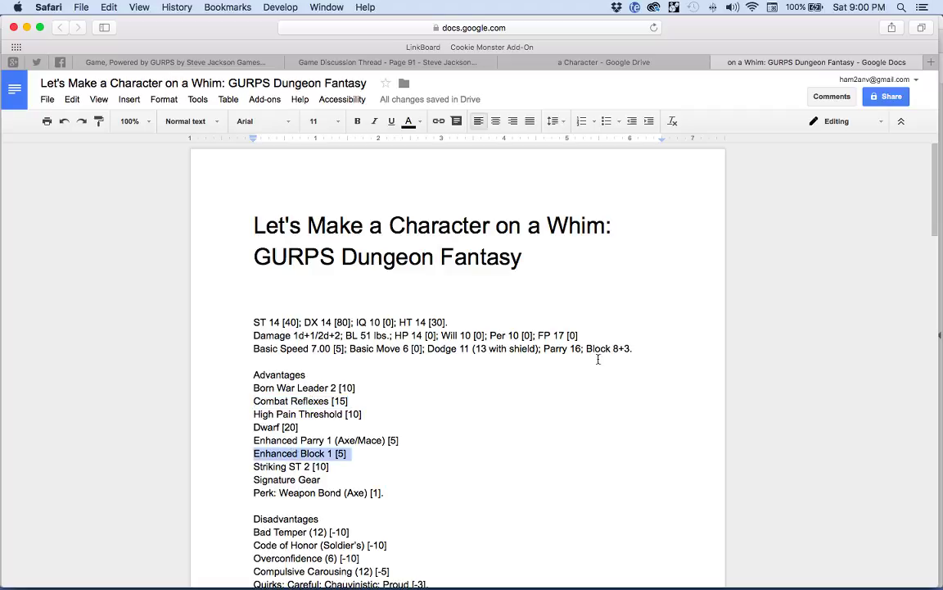
pyautogui.click(630, 345)
pyautogui.write('+1+1')
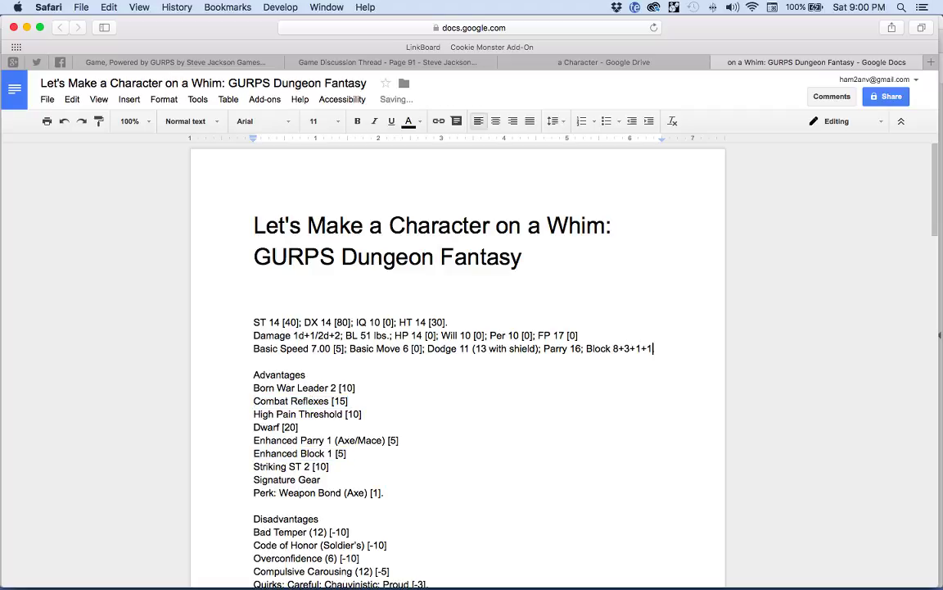
pyautogui.hotkey('shift', 'Left')
pyautogui.hotkey('shift', 'Left')
pyautogui.hotkey('shift', 'Left')
pyautogui.hotkey('shift', 'Left')
pyautogui.hotkey('shift', 'Left')
pyautogui.hotkey('shift', 'Left')
pyautogui.hotkey('shift', 'Left')
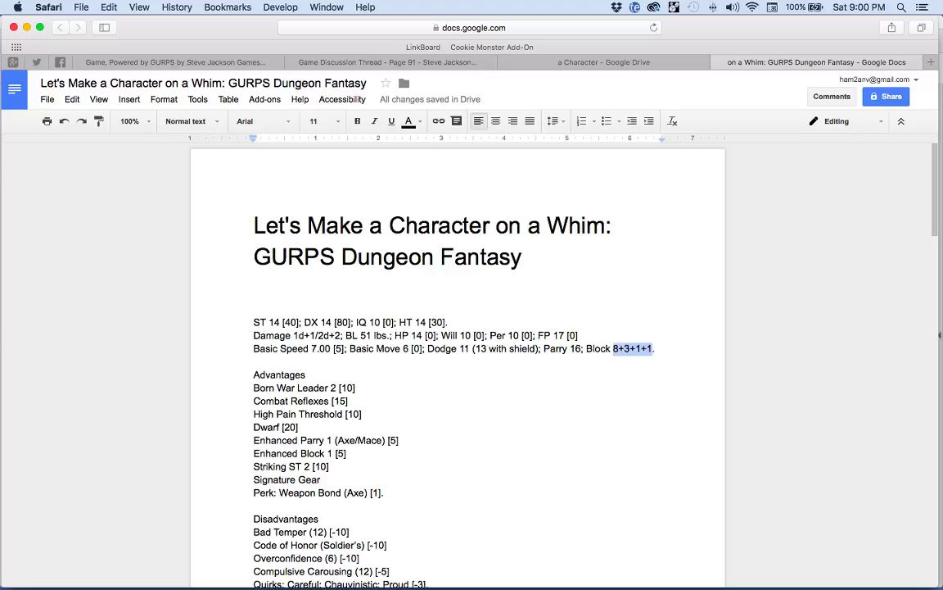
pyautogui.press('Right')
pyautogui.write('+2')
pyautogui.press('Delete')
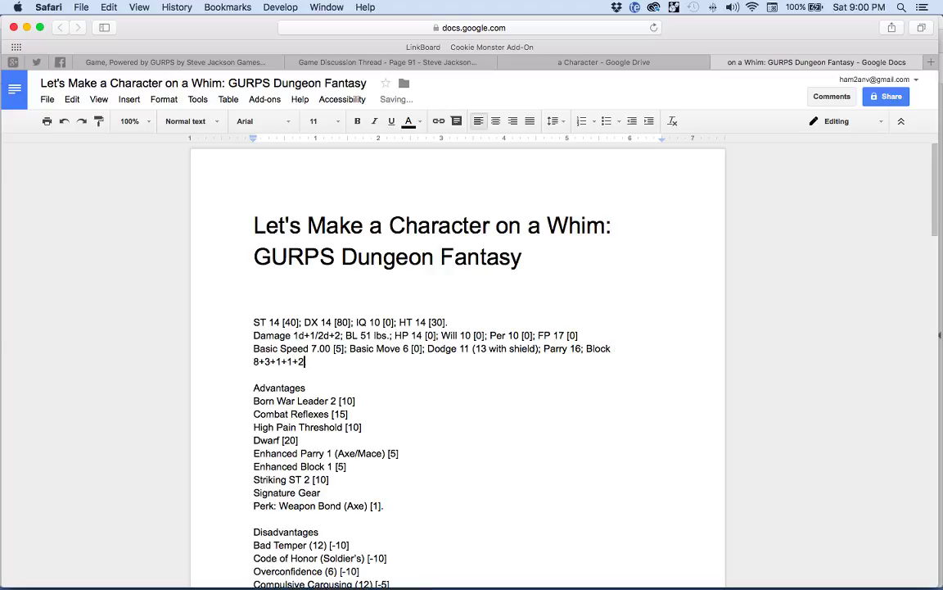
pyautogui.write('.')
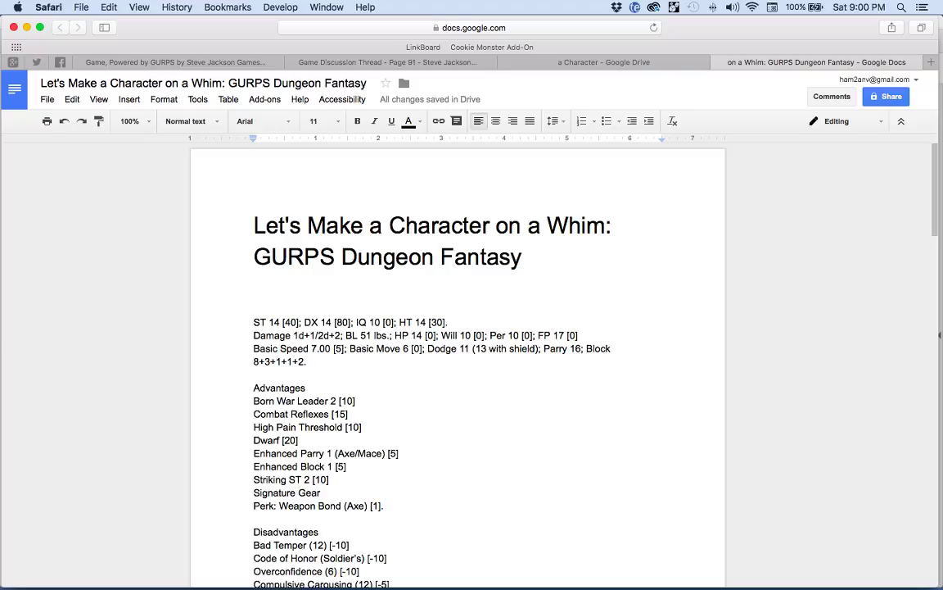
# - Replace the Block sum with the single value 15
pyautogui.press('BackSpace')
pyautogui.hotkey('shift', 'Home')
pyautogui.write('115')
pyautogui.press('BackSpace')
pyautogui.press('BackSpace')
pyautogui.write('5')
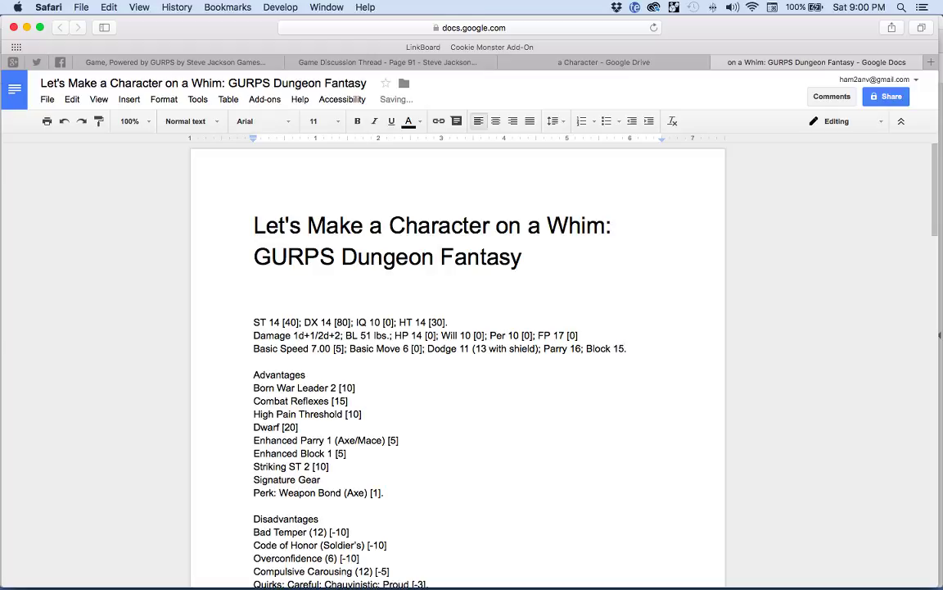
# - Review the skills and gear list, and highlight the Dodge, Parry and Block entries in the attributes line
pyautogui.scroll(-10, 545, 372)
pyautogui.scroll(-5, 516, 388)
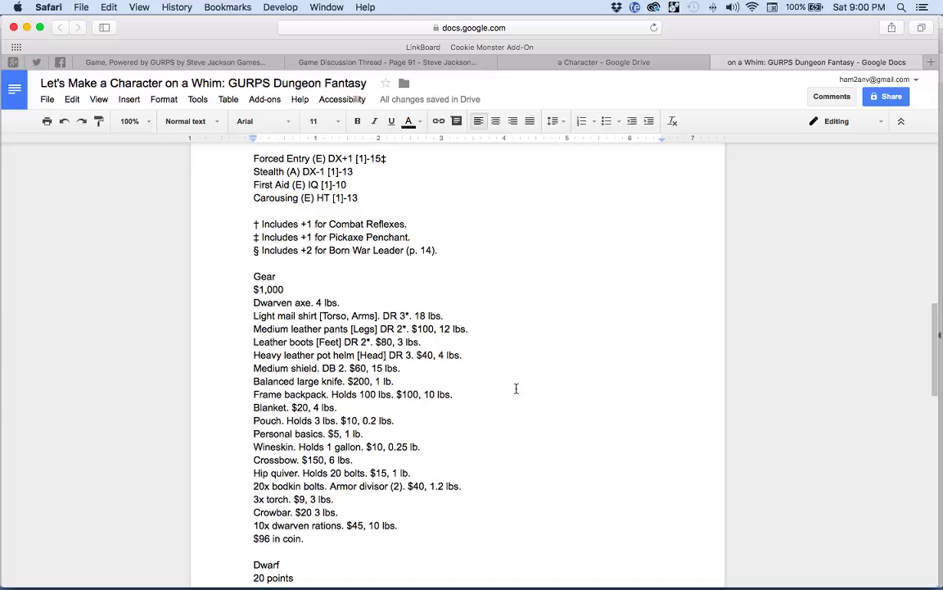
pyautogui.scroll(15, 517, 384)
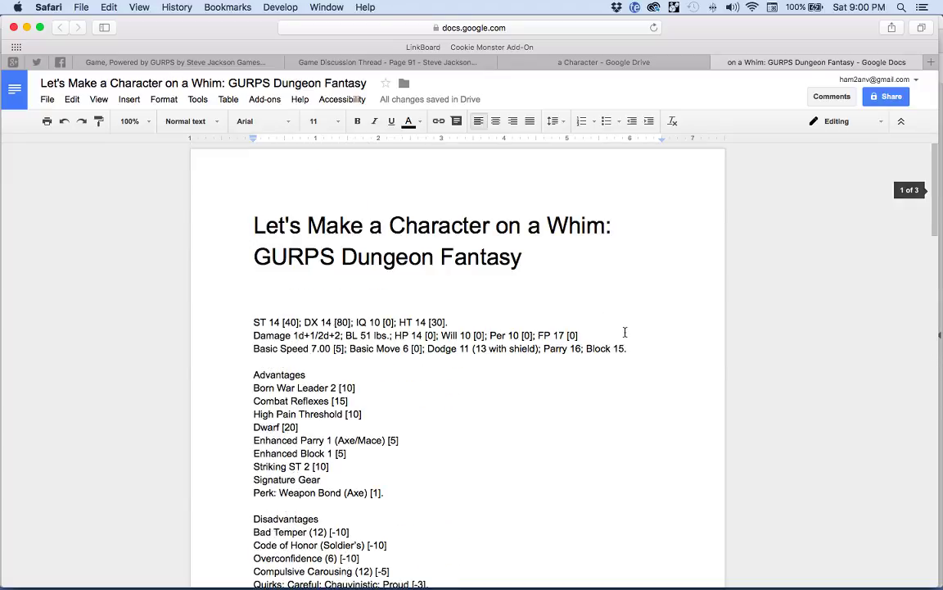
pyautogui.moveTo(428, 348); pyautogui.dragTo(625, 348)
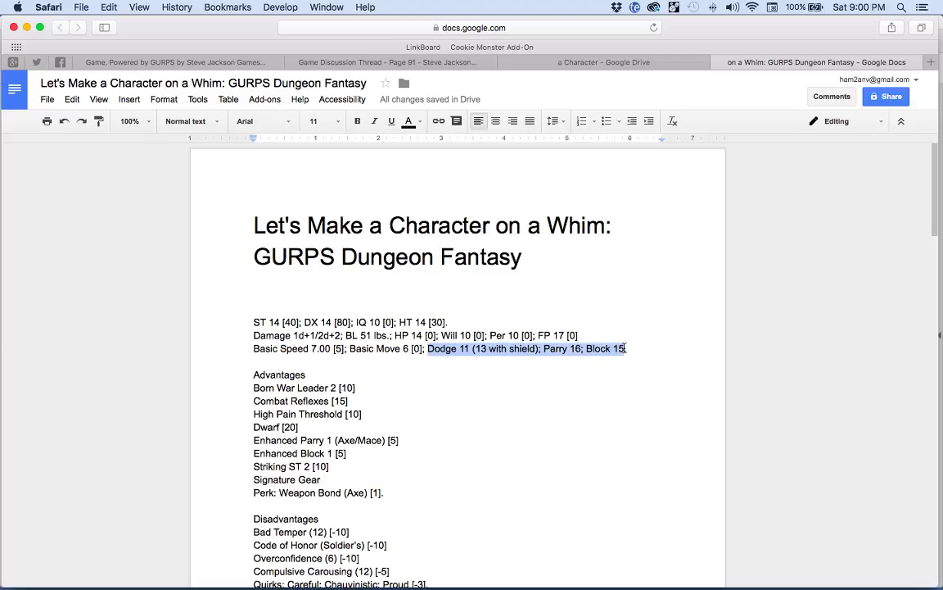
# - Add level 2 and an opening square bracket to the Signature Gear entry under Advantages
pyautogui.click(625, 348)
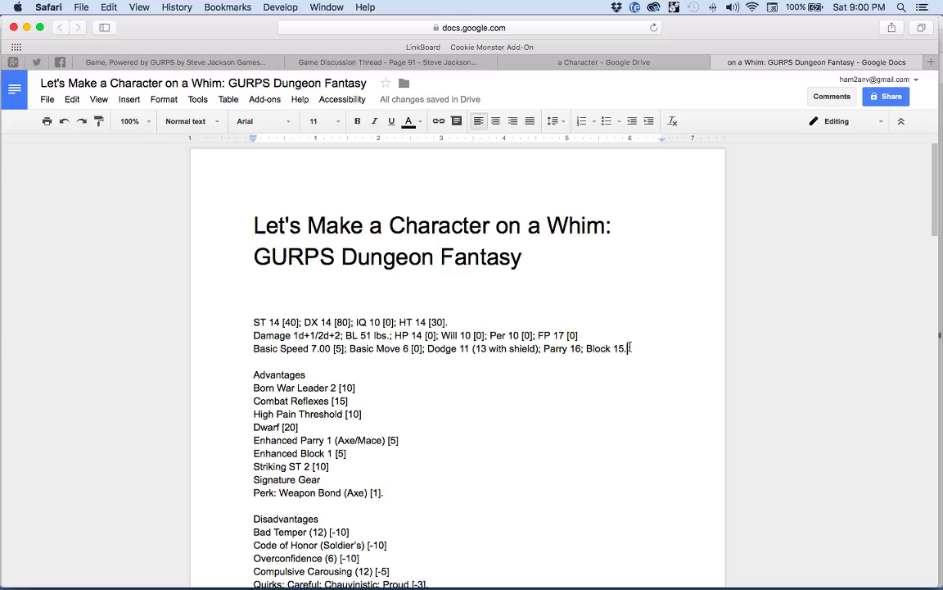
pyautogui.doubleClick(576, 348)
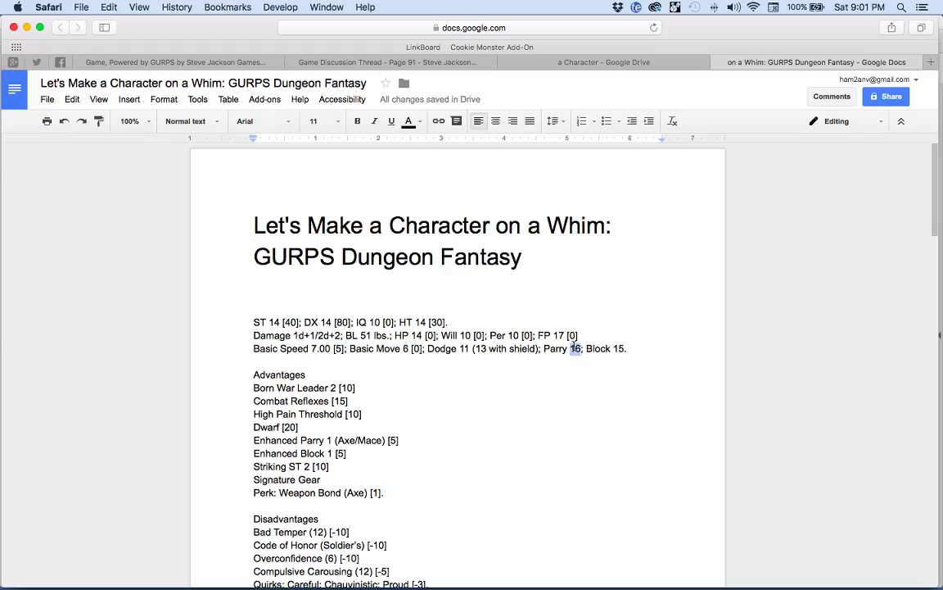
pyautogui.click(319, 427)
pyautogui.write('2 [')
# - Add up the weights of all listed gear in the calculator, from the dwarven axe to the dwarven rations
pyautogui.scroll(-15, 496, 445)
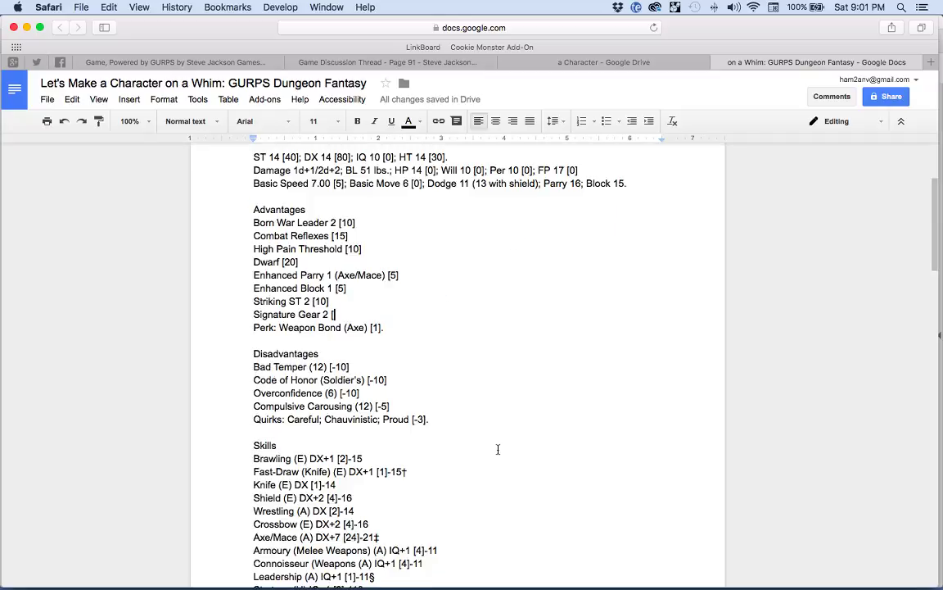
pyautogui.scroll(-5, 498, 448)
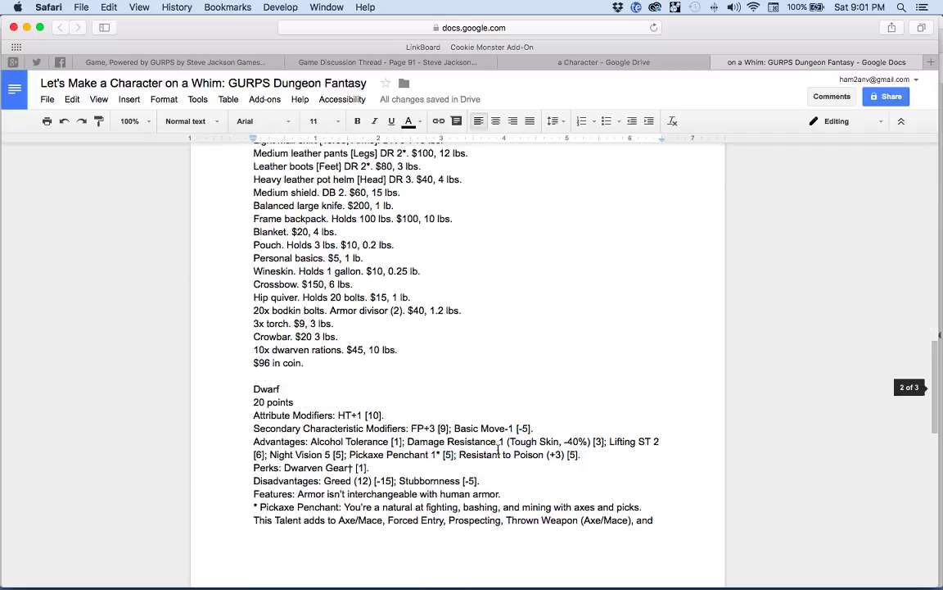
pyautogui.scroll(2, 546, 430)
pyautogui.hscroll(3, 547, 429)
pyautogui.write('4+18=+12=+3=+4=+15=')
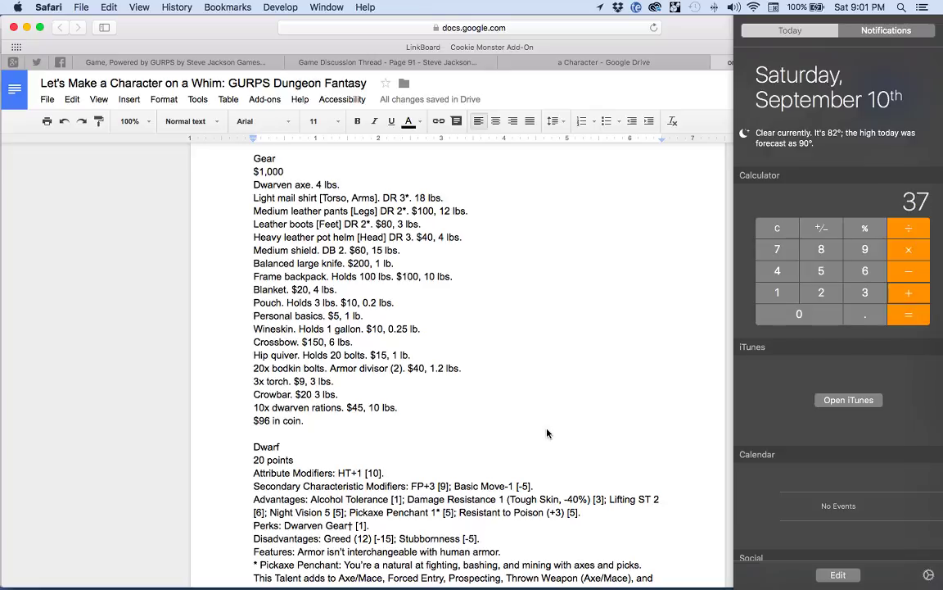
pyautogui.write('+11=+4')
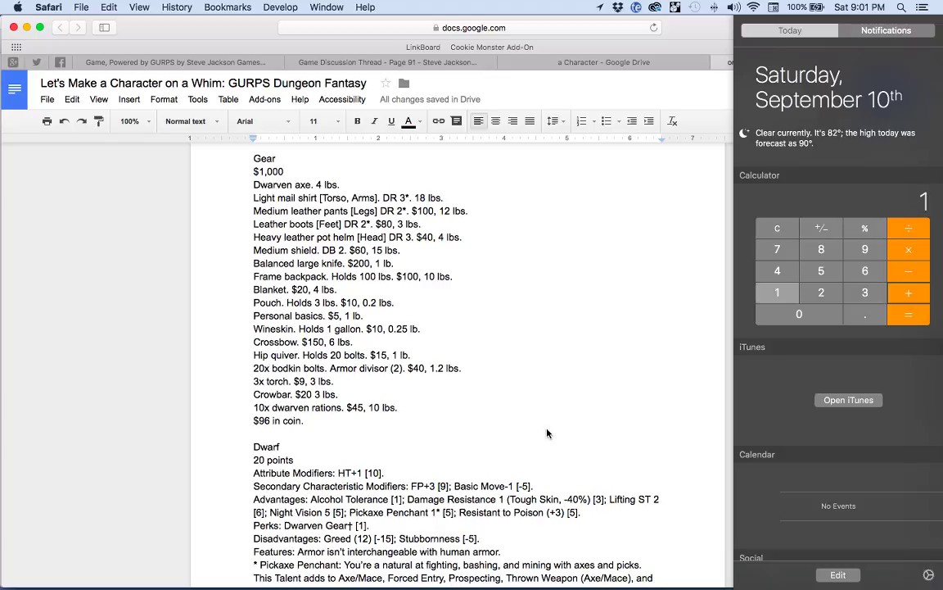
pyautogui.write('.2')
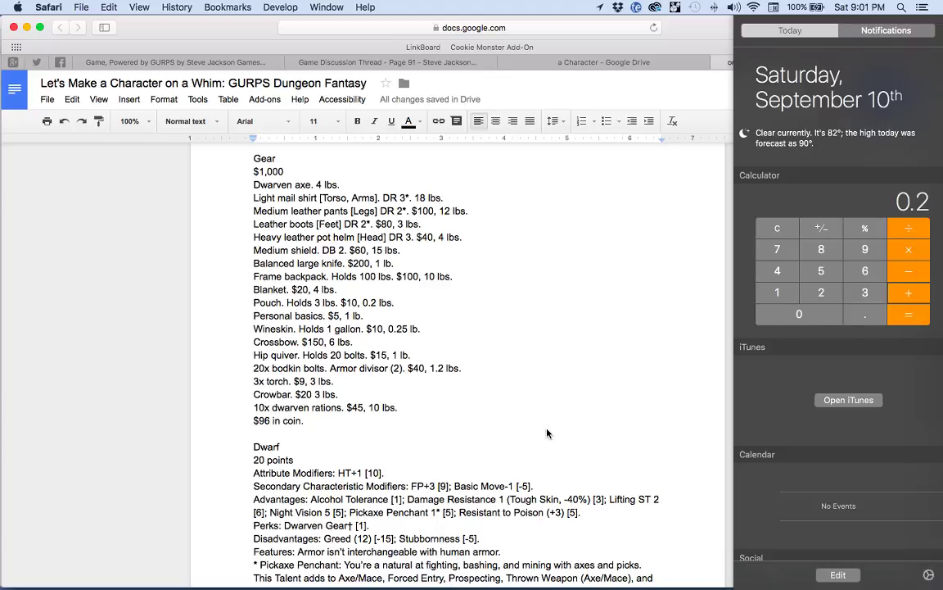
pyautogui.write('=+1=+.25=')
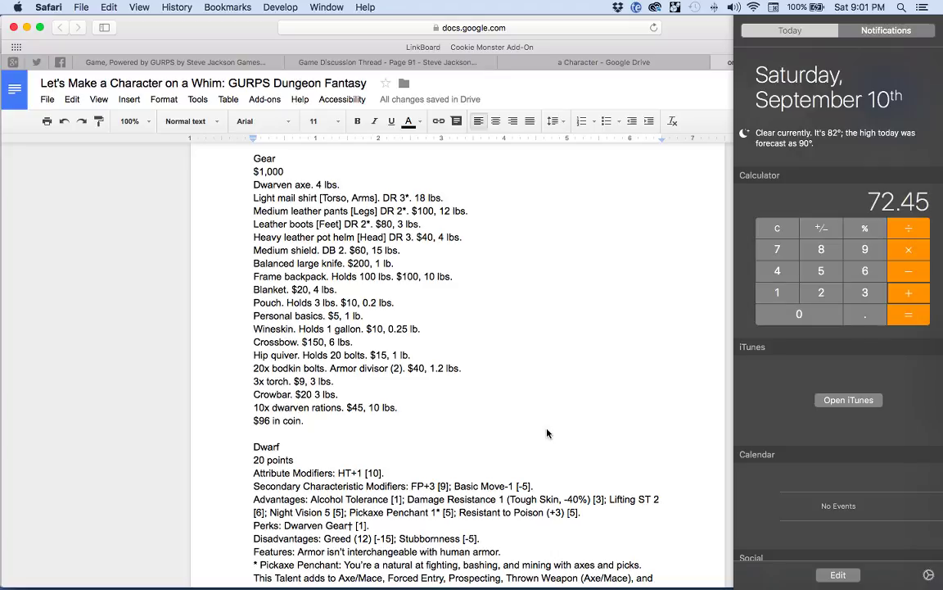
pyautogui.write('+6=+1=+1.2=+3=+3=+10')
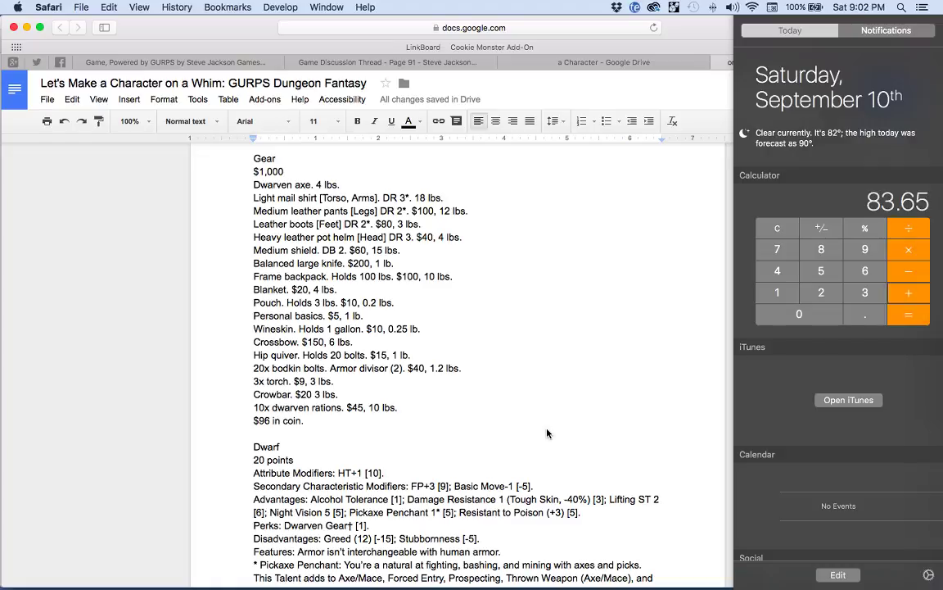
pyautogui.write('=')
# - Add the total weight "96.65 lbs." on its own line below the coin entry, separated by a blank line
pyautogui.click(343, 430)
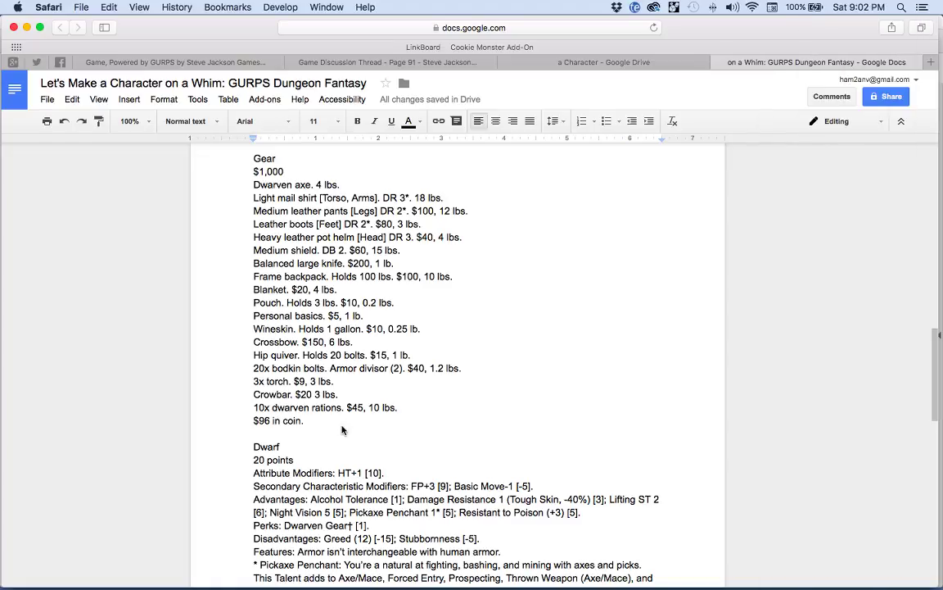
pyautogui.press('Return')
pyautogui.press('Return')
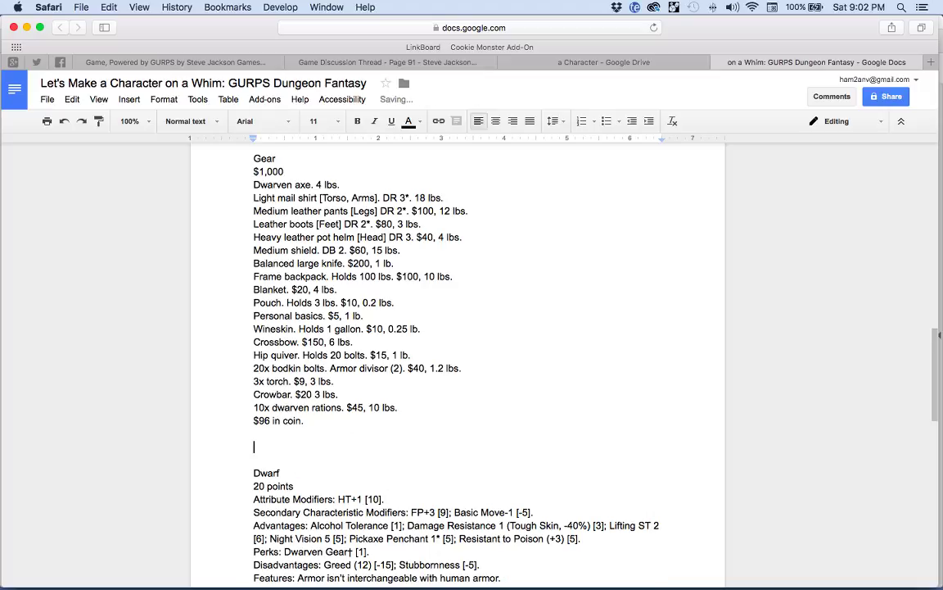
pyautogui.write('96.65 lbs.')
# - Check the Basic Lift value, switch to Characters.pdf in Acrobat Pro, and look up the Light Encumbrance rule under Secondary Characteristics
pyautogui.scroll(15, 369, 354)
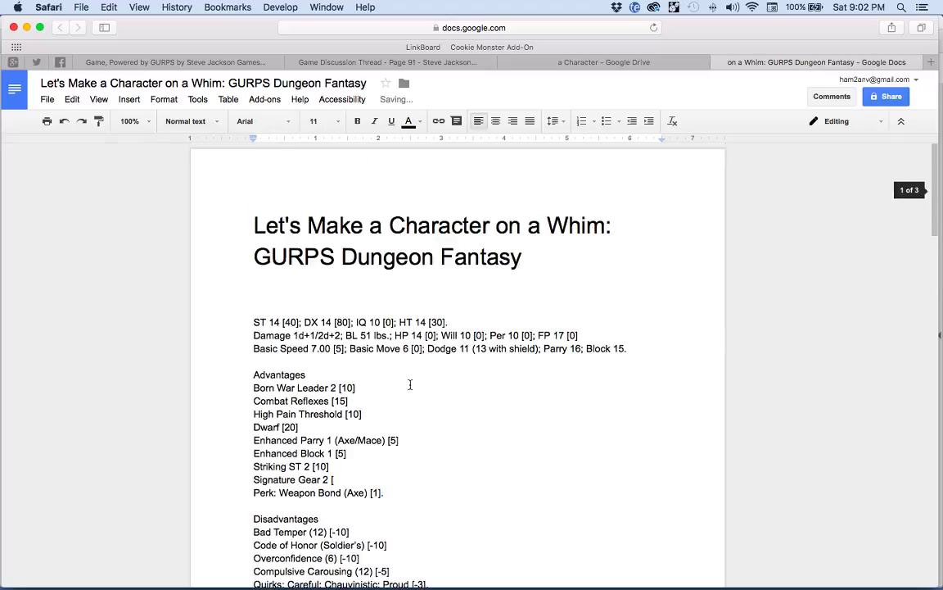
pyautogui.doubleClick(366, 335)
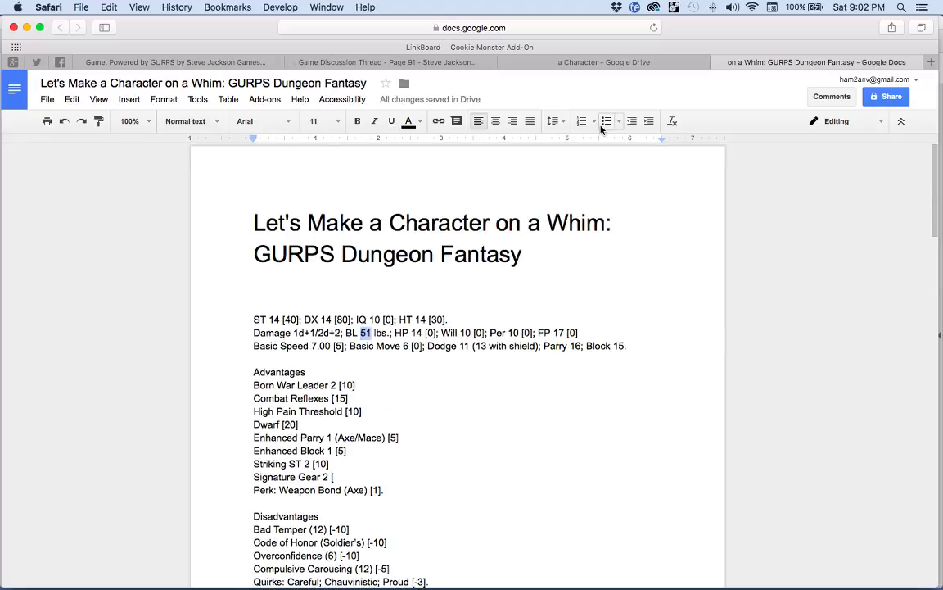
pyautogui.press('super+Tab')
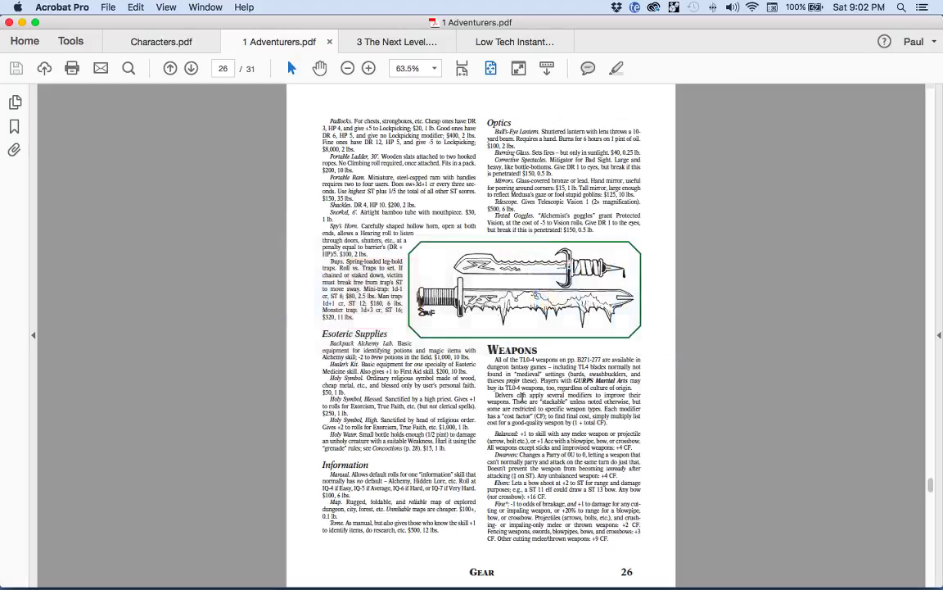
pyautogui.click(140, 41)
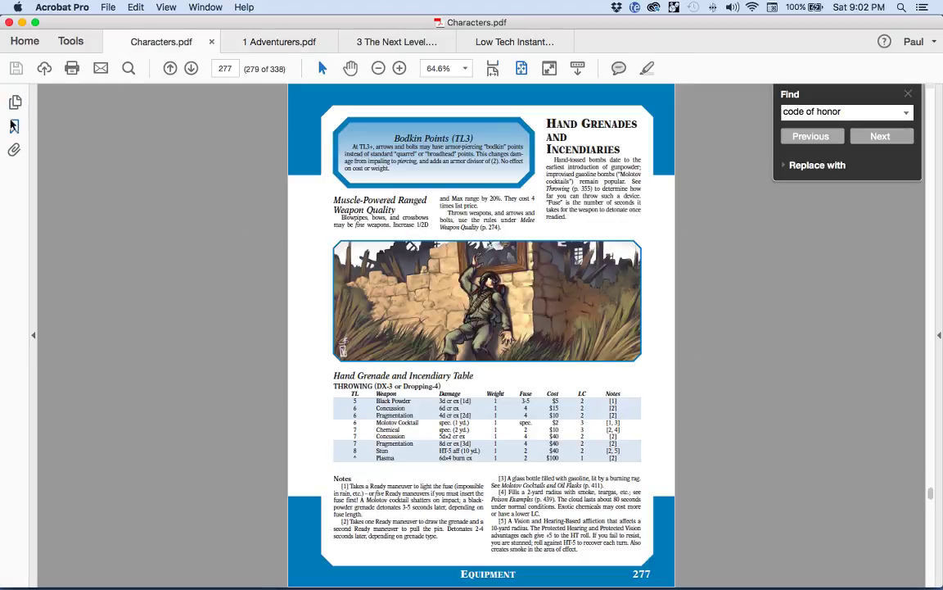
pyautogui.click(14, 125)
pyautogui.moveTo(286, 379); pyautogui.dragTo(281, 378)
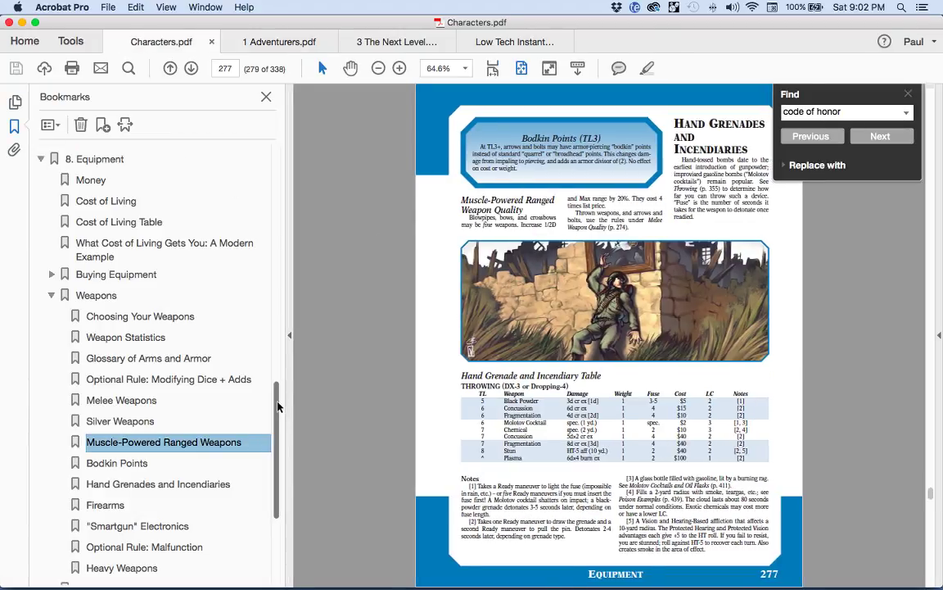
pyautogui.scroll(15, 253, 360)
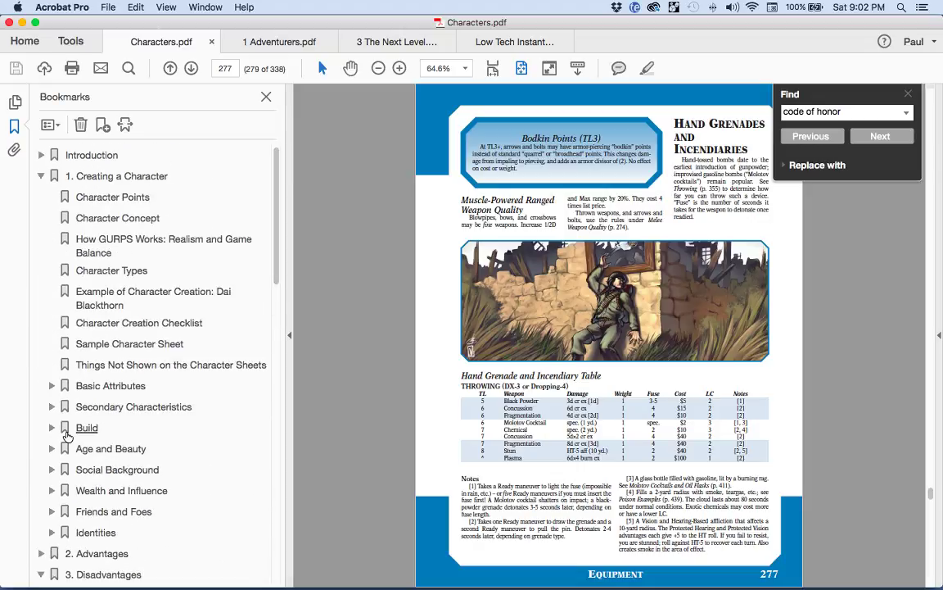
pyautogui.click(107, 406)
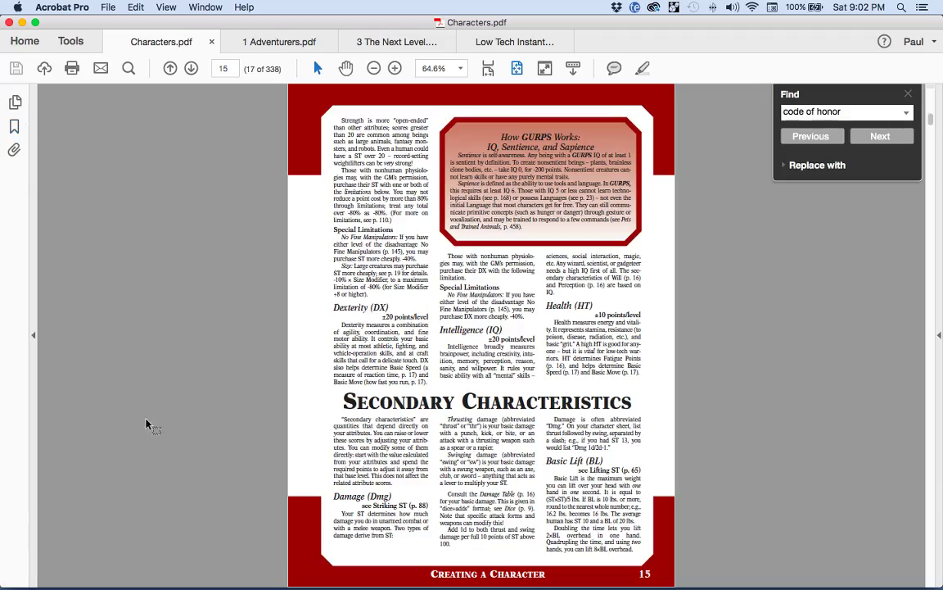
pyautogui.scroll(-3, 187, 464)
pyautogui.scroll(-3, 187, 463)
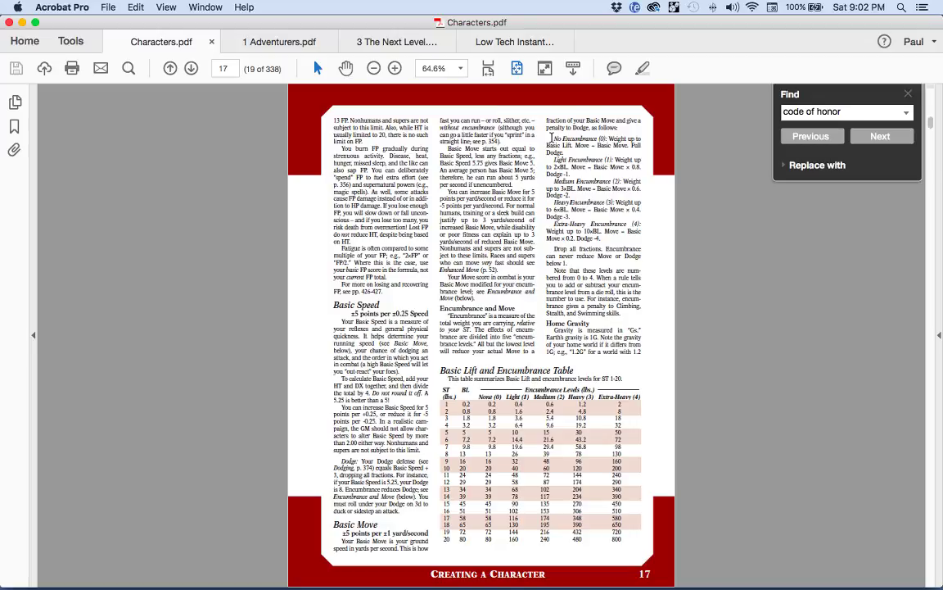
pyautogui.moveTo(554, 158)
pyautogui.mouseDown()
pyautogui.moveTo(606, 166)
pyautogui.moveTo(570, 174)
pyautogui.mouseUp()
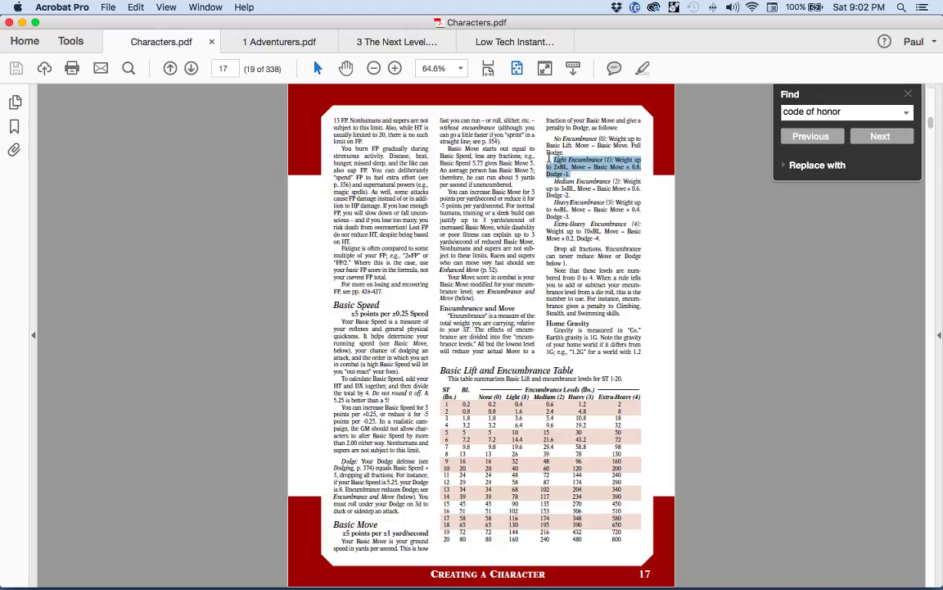
# - Return to the Google Docs sheet and multiply Basic Move 6 by 0.8 in the calculator
pyautogui.press('super+Tab')
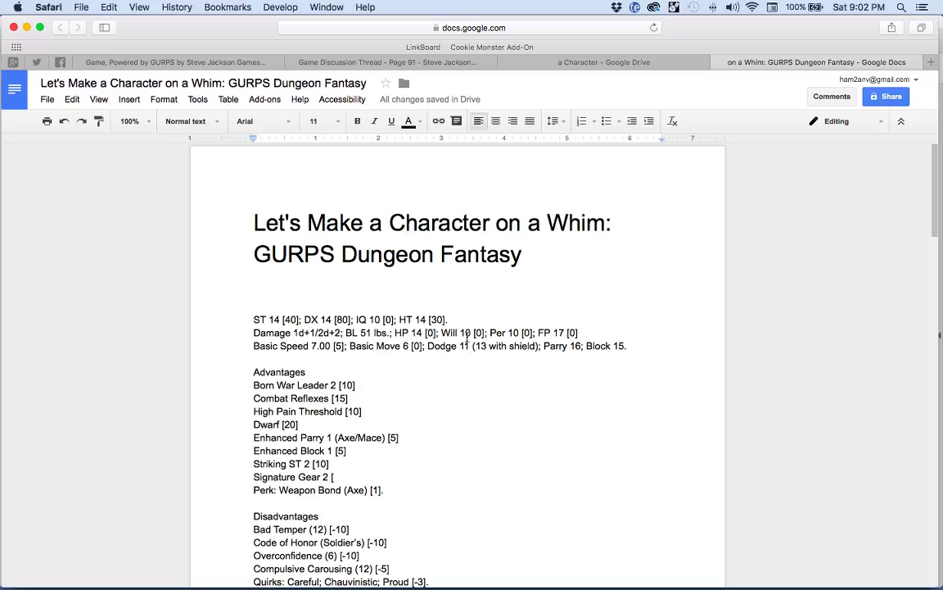
pyautogui.click(407, 345)
pyautogui.doubleClick(406, 345)
pyautogui.hscroll(-5, 472, 326)
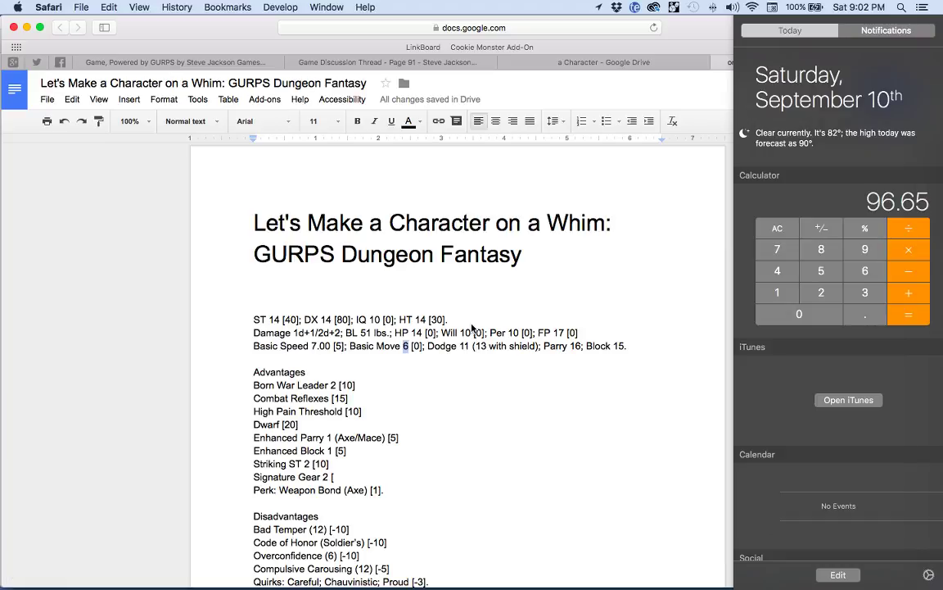
pyautogui.press('*')
pyautogui.press('6')
pyautogui.press('.')
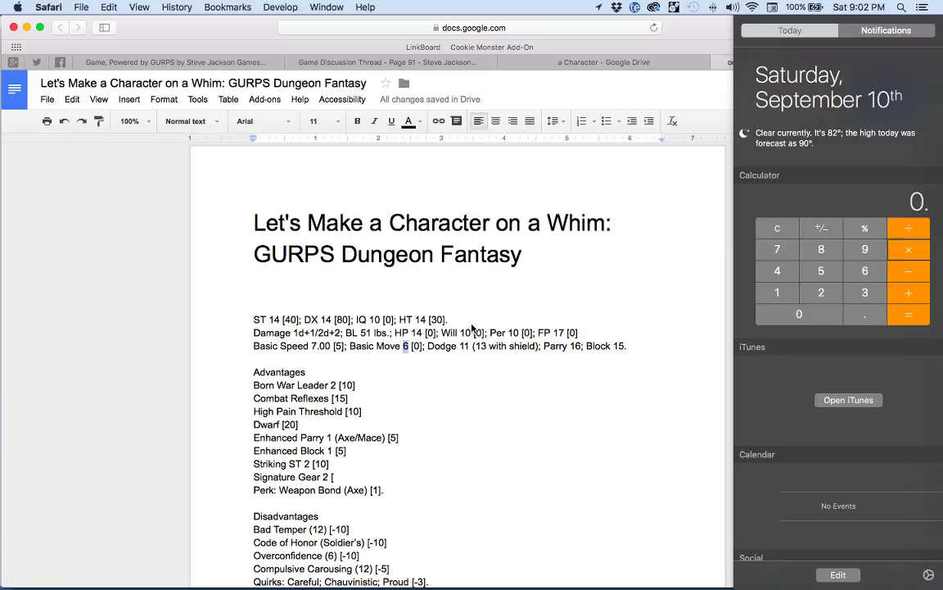
pyautogui.press('8')
pyautogui.press('Return')
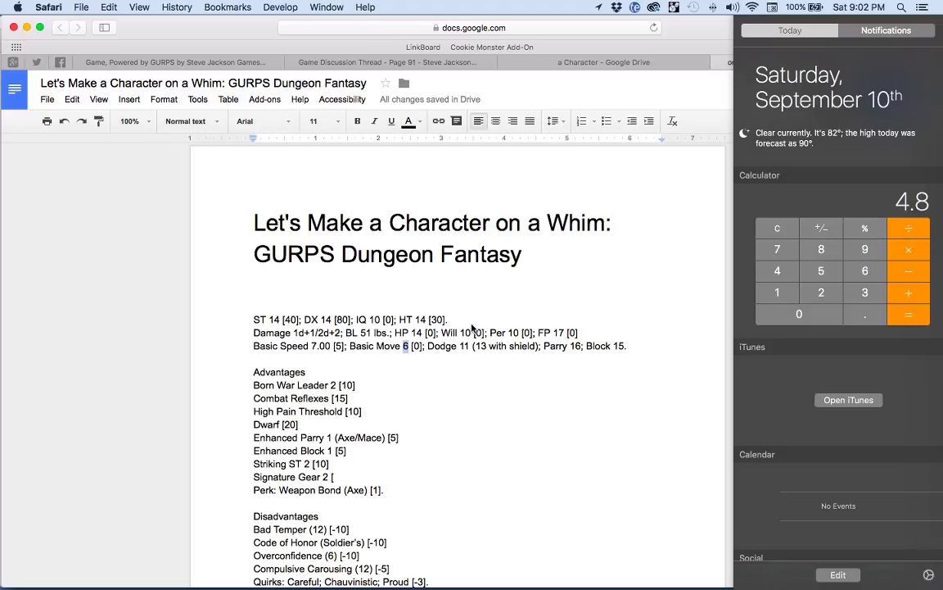
# - Switch back to Characters.pdf in Acrobat Pro and check the rule on dropping fractions below the encumbrance levels
pyautogui.press('super+Tab')
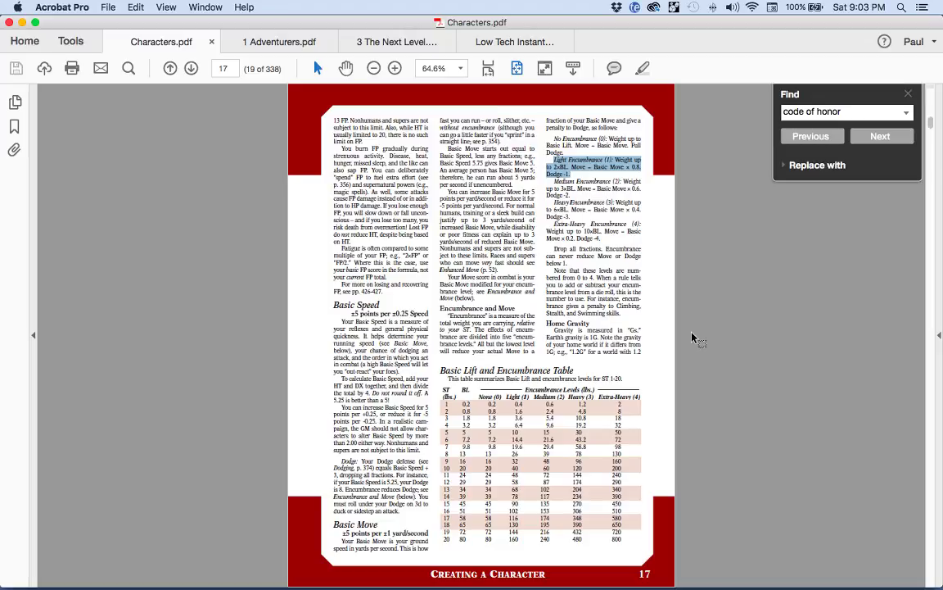
pyautogui.moveTo(554, 249); pyautogui.dragTo(602, 249)
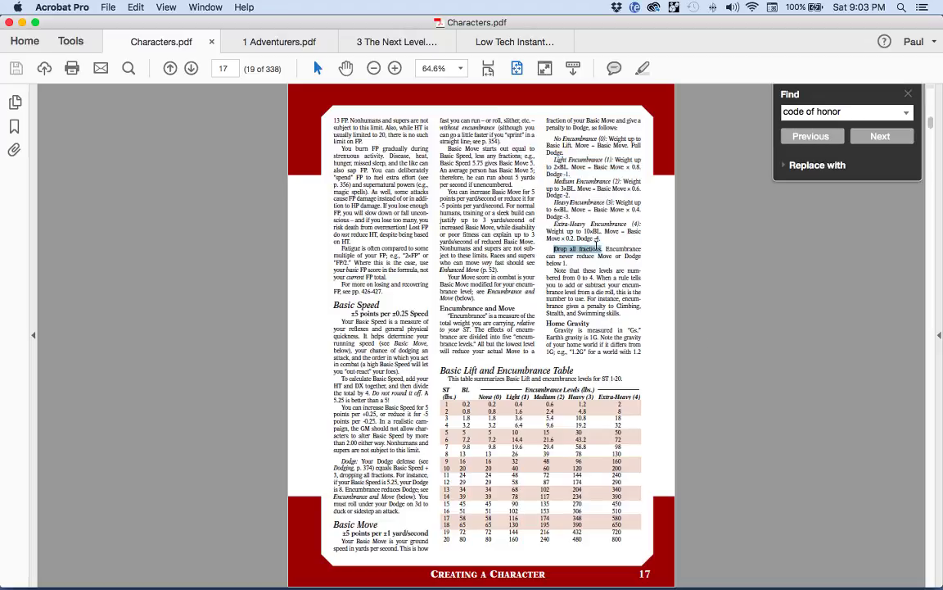
pyautogui.click(614, 261)
# - Return to the Google Docs sheet and review the whole character, from the attributes down to the gear list and total weight
pyautogui.press('super+Tab')
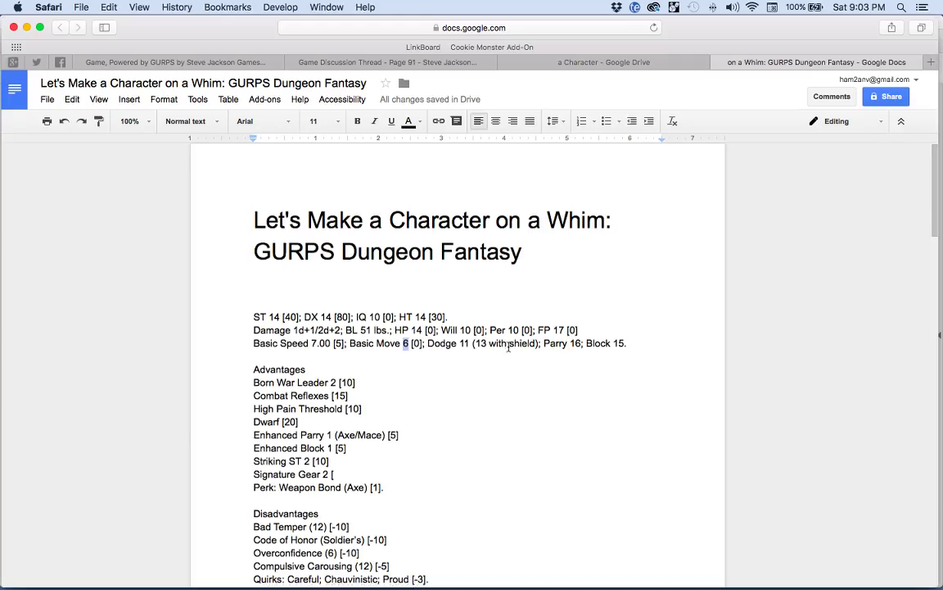
pyautogui.scroll(-20, 508, 346)
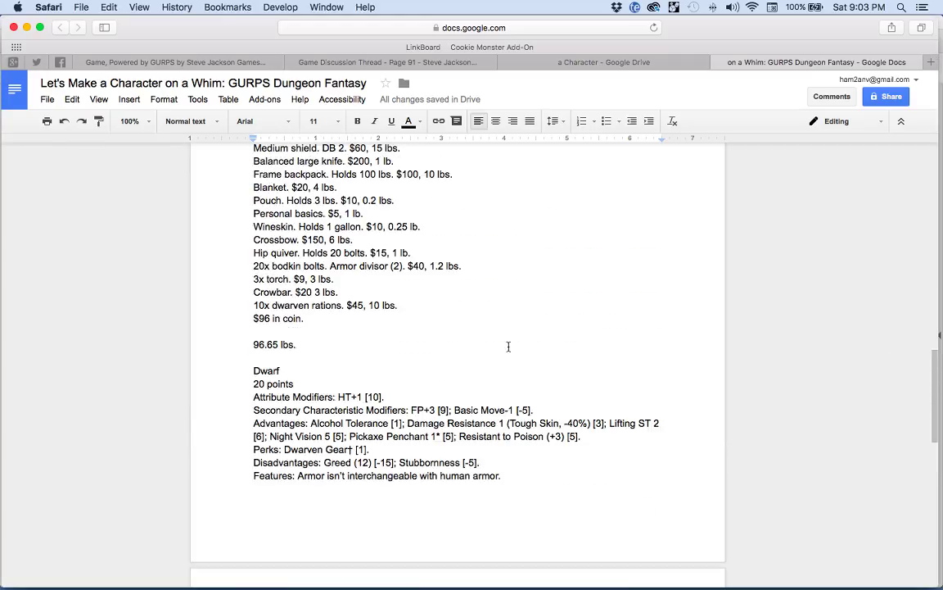
pyautogui.scroll(5, 509, 346)
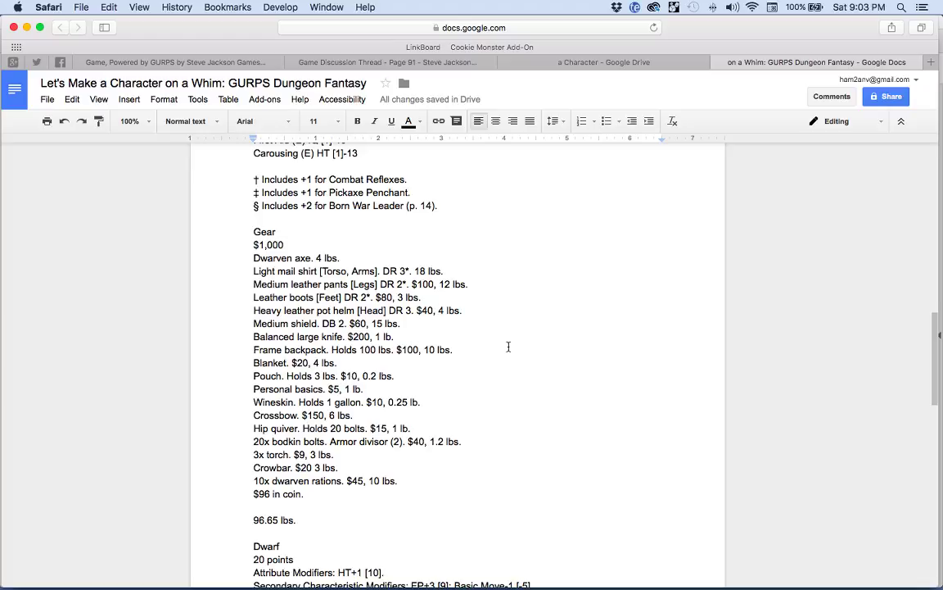
pyautogui.scroll(20, 509, 346)
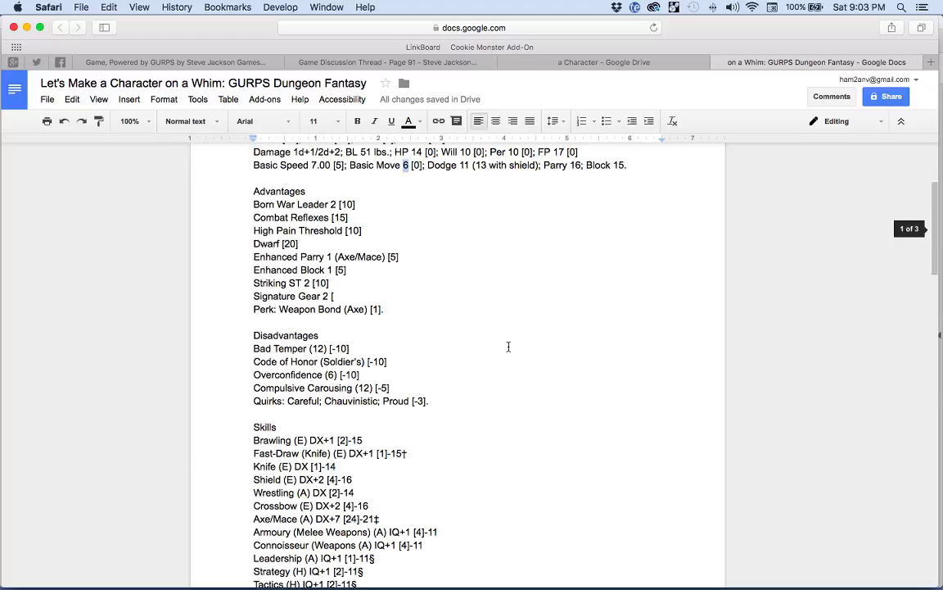
pyautogui.scroll(3, 508, 347)
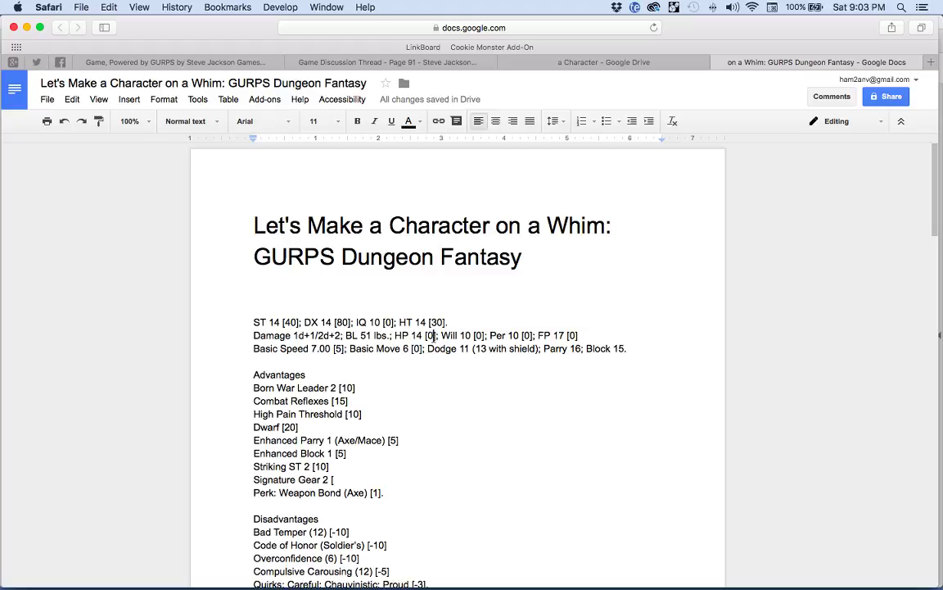
pyautogui.scroll(-20, 434, 335)
pyautogui.scroll(-4, 437, 335)
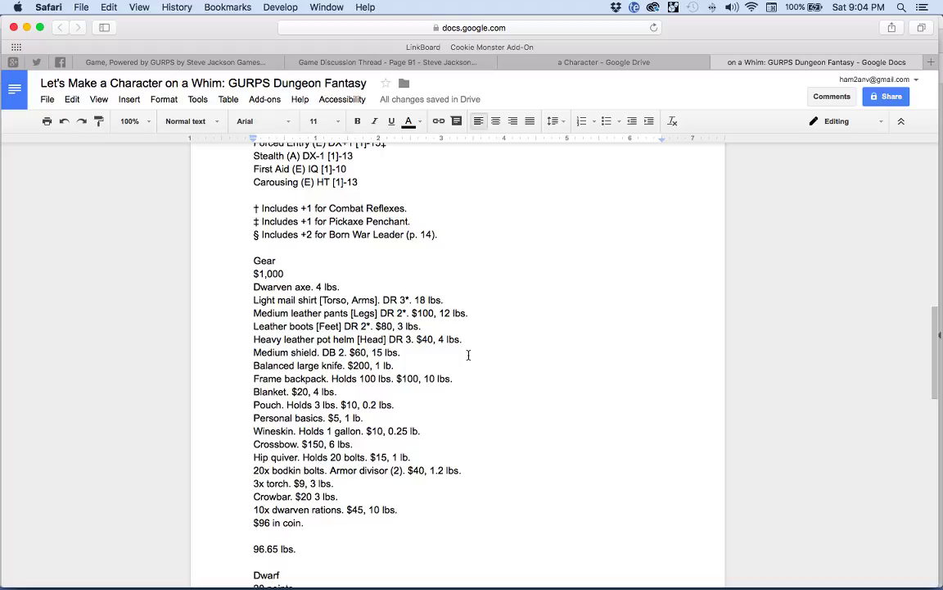
pyautogui.scroll(15, 469, 354)
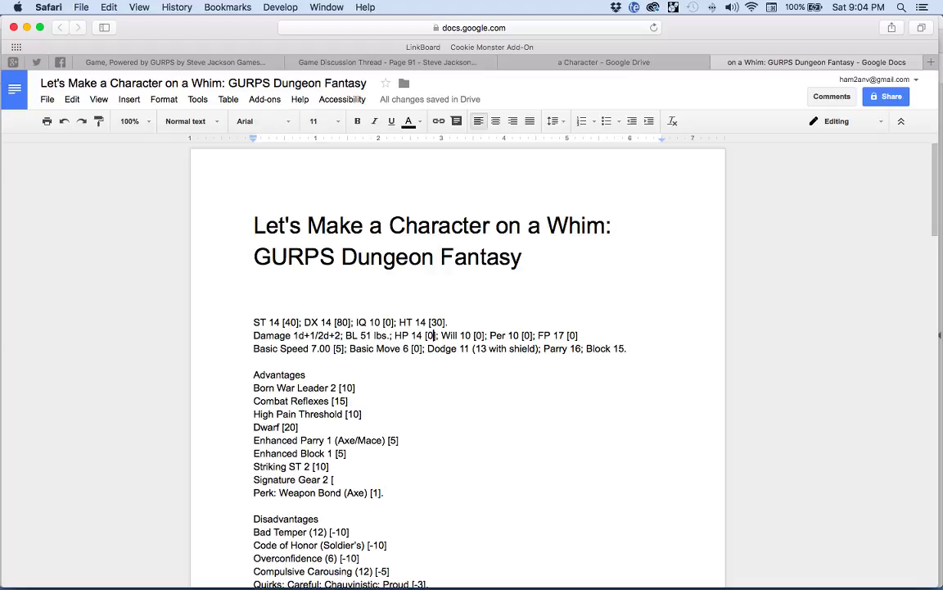
# - Show the Kickstarter page of the Dungeon Fantasy Roleplaying Game
pyautogui.click(166, 65)
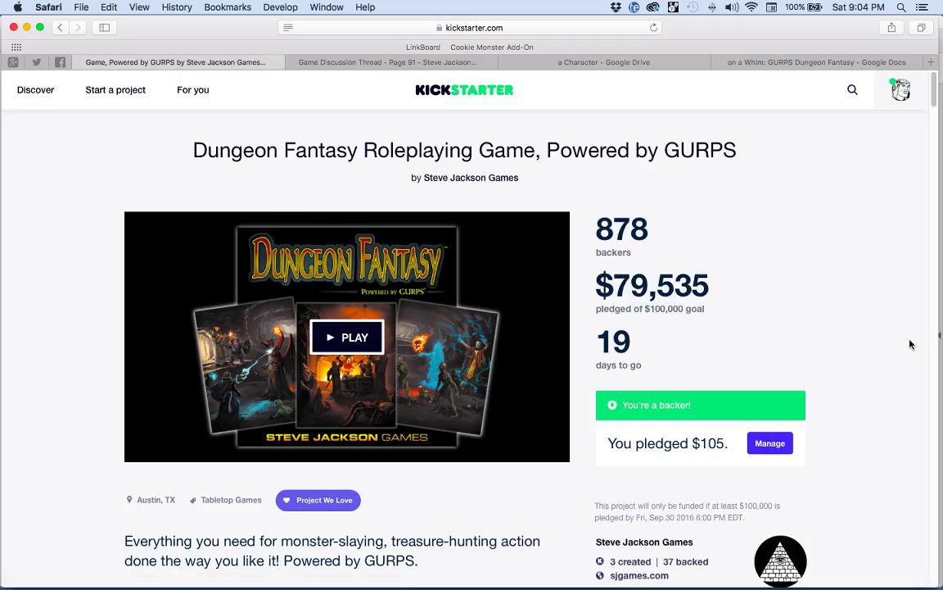
pyautogui.scroll(-1, 896, 355)
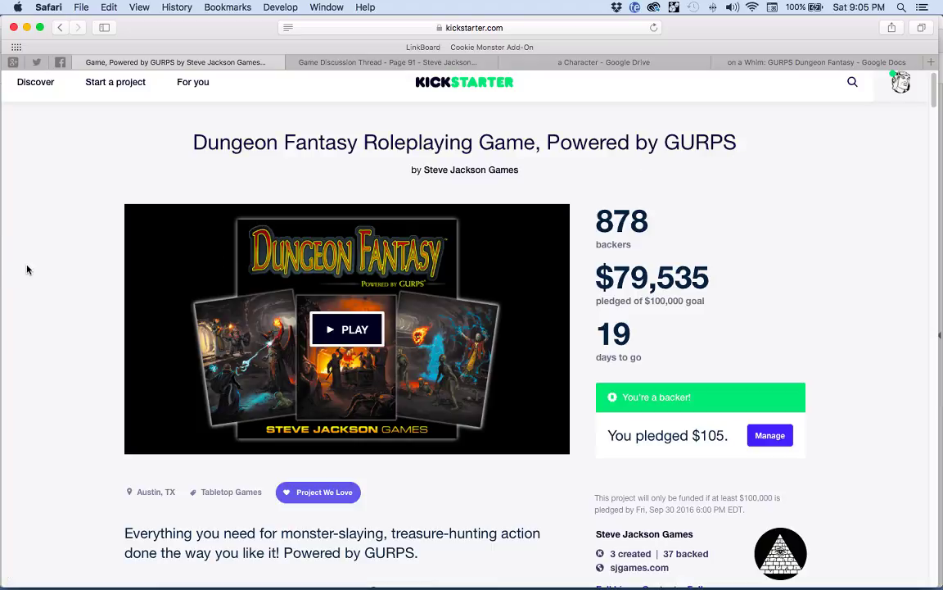
# - Switch to Acrobat Pro and show the Knight template in 1 Adventurers.pdf with the Hand Tool active
pyautogui.press('super+Tab')
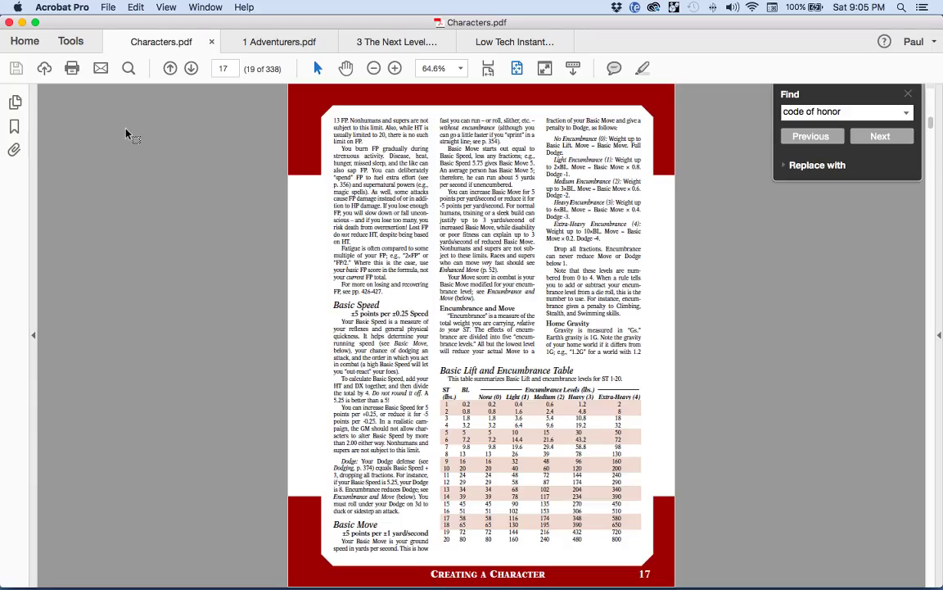
pyautogui.click(264, 41)
pyautogui.click(13, 125)
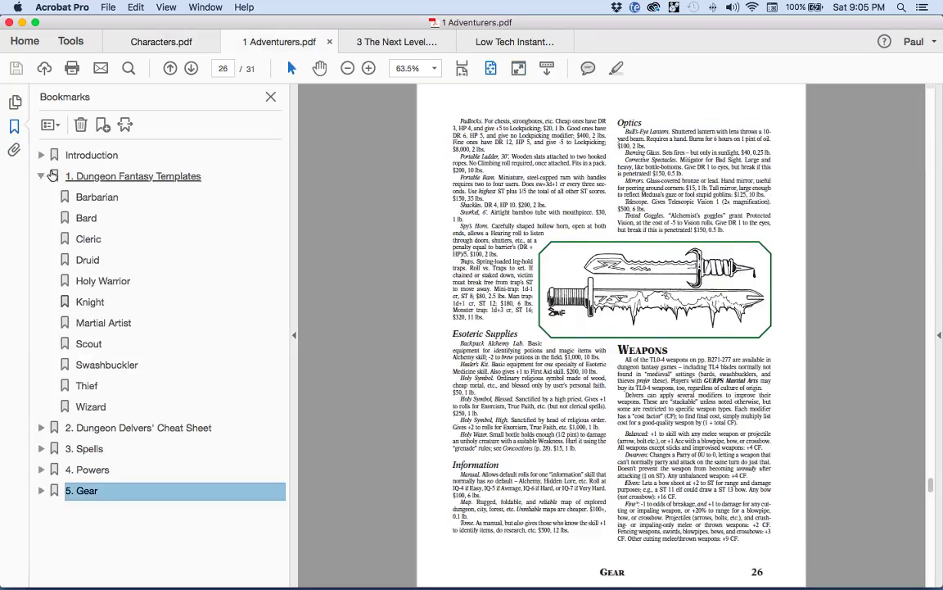
pyautogui.click(92, 302)
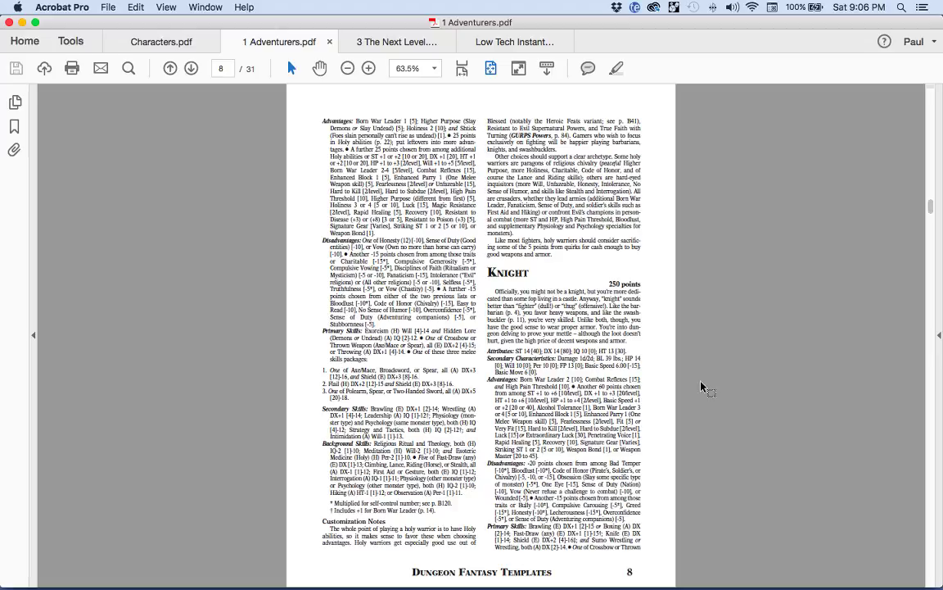
pyautogui.rightClick(667, 370)
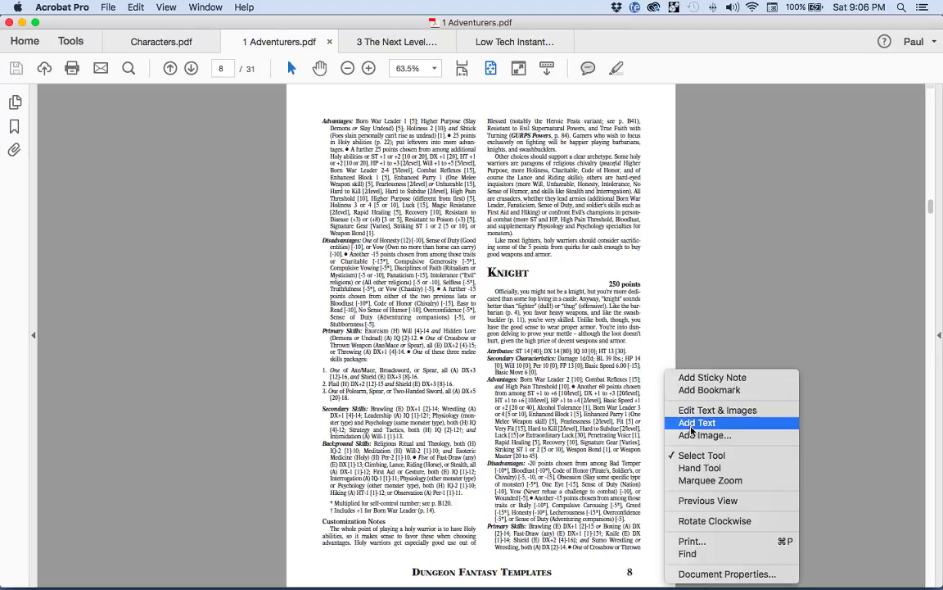
pyautogui.click(702, 469)
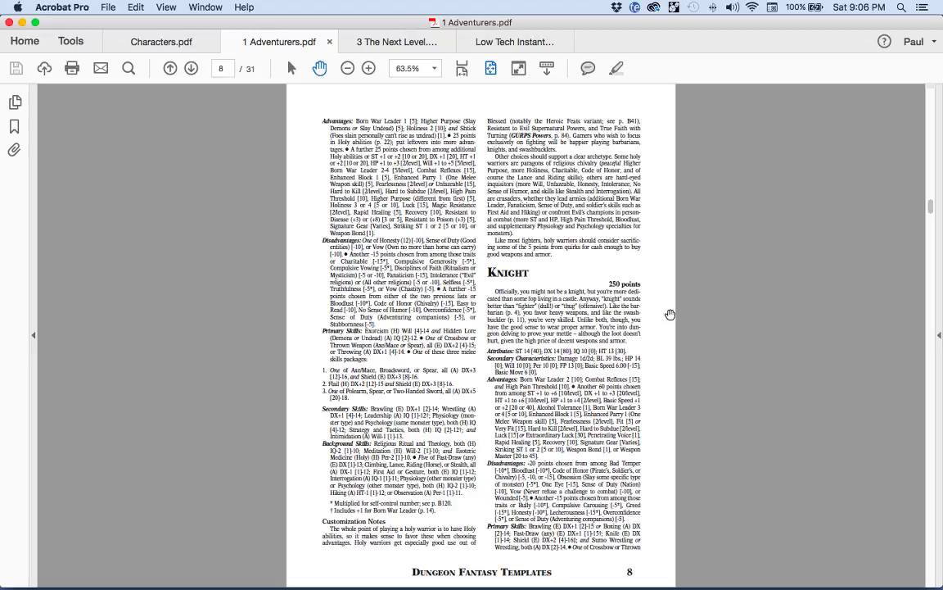
# - Return to the Kickstarter page in Safari and look over the funding figures and project summary
pyautogui.press('super+Tab')
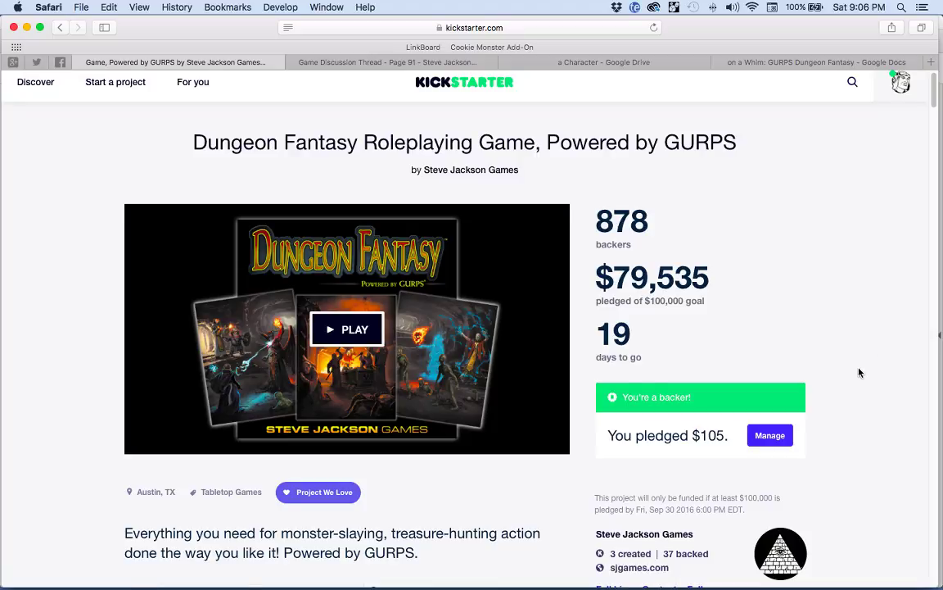
pyautogui.scroll(-3, 859, 372)
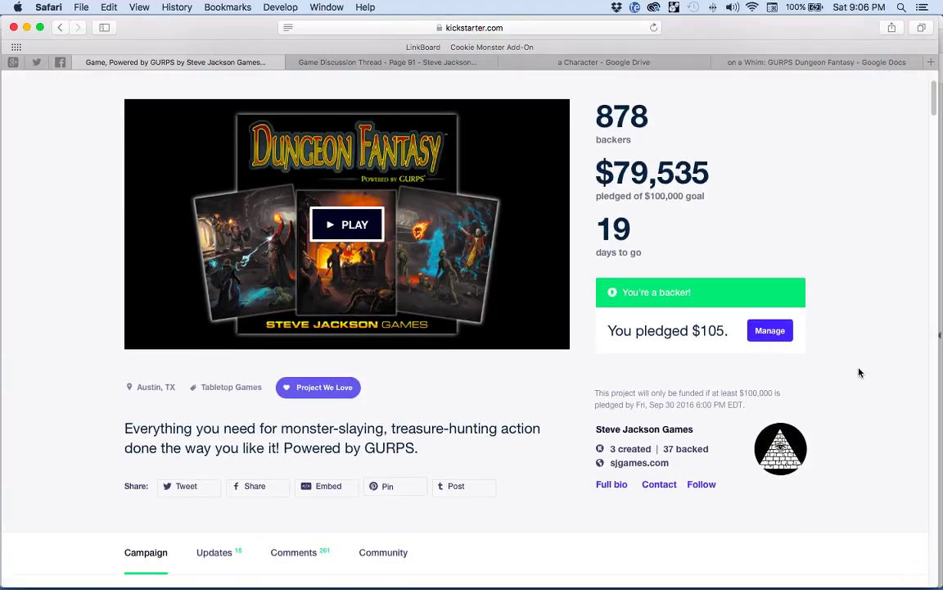
pyautogui.scroll(-1, 859, 372)
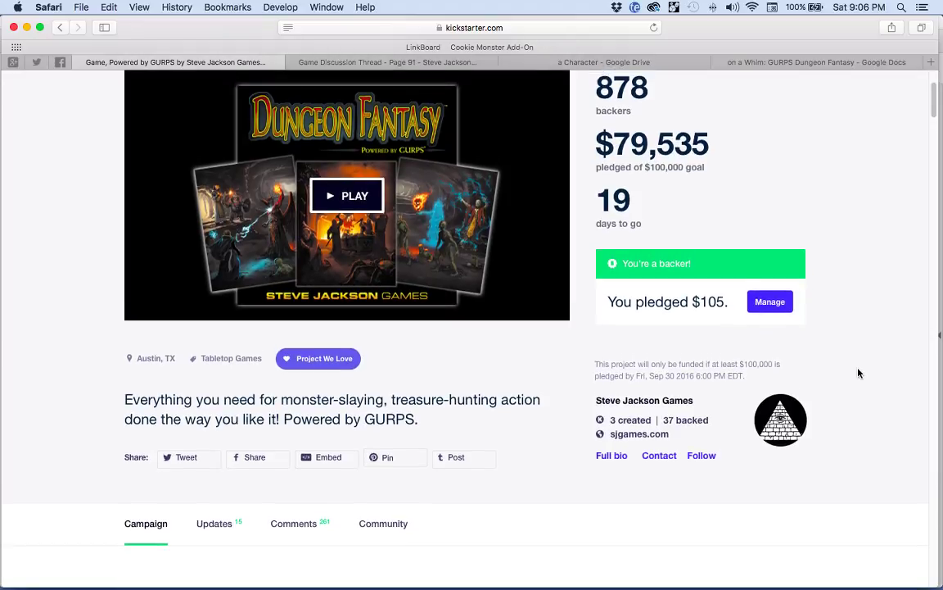
pyautogui.scroll(1, 859, 373)
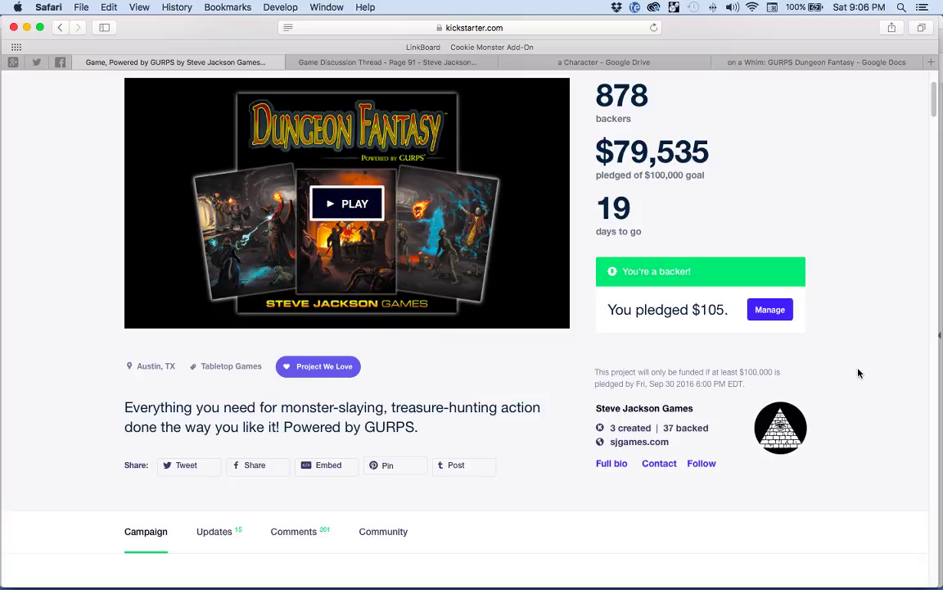
pyautogui.scroll(1, 859, 373)
pyautogui.scroll(-2, 859, 372)
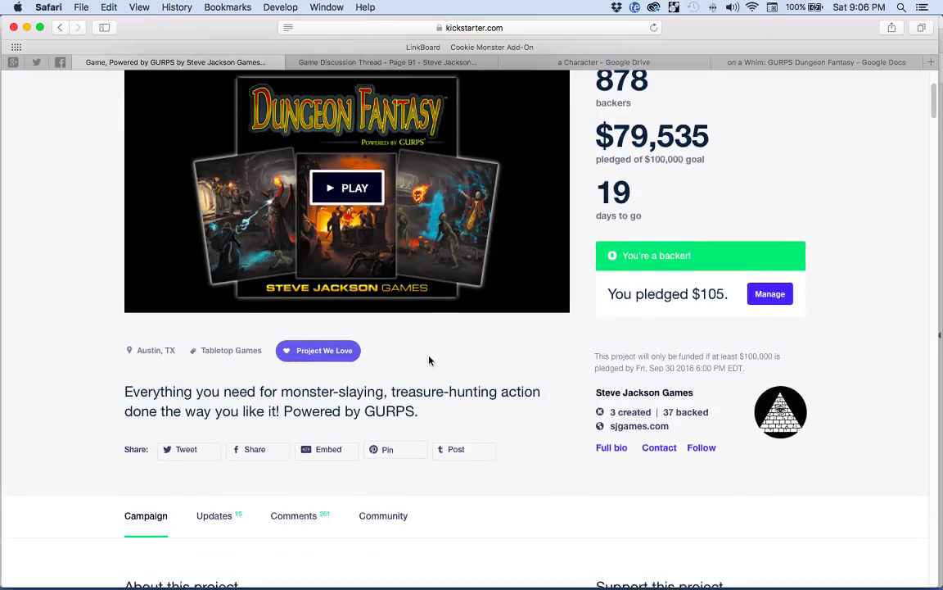
# - Examine the campaign's boxed set description, its list of rulebooks and the stretch goals
pyautogui.scroll(-10, 367, 379)
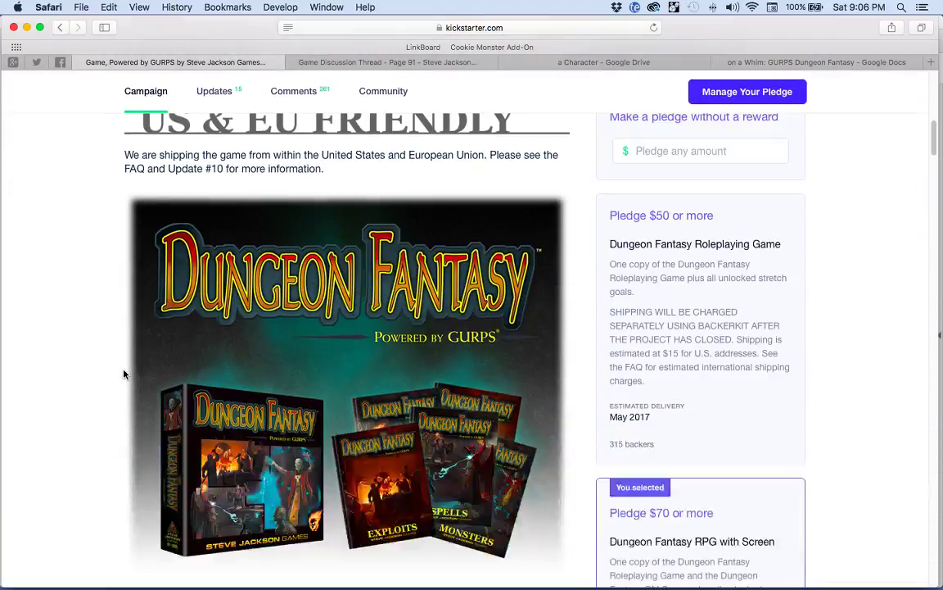
pyautogui.scroll(-3, 124, 375)
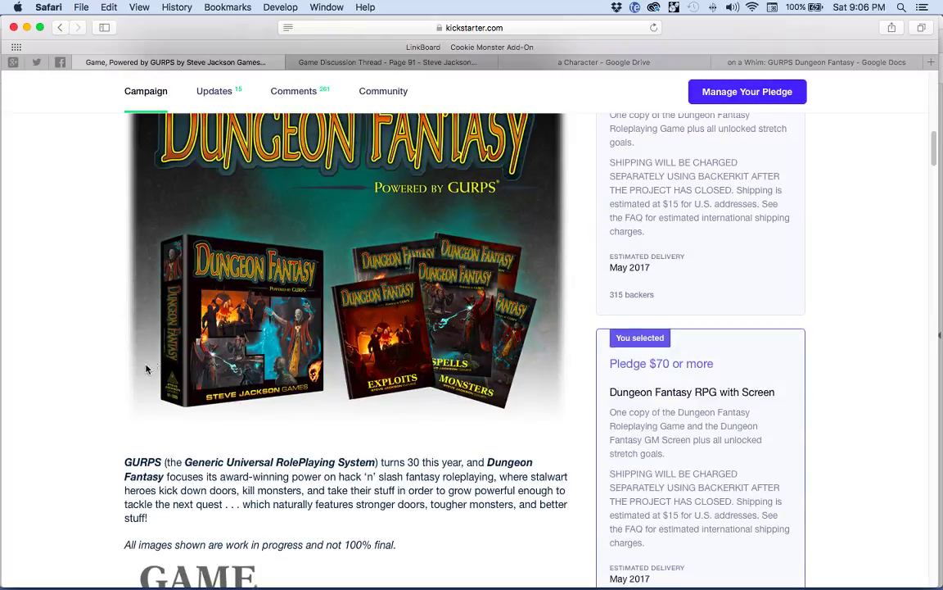
pyautogui.scroll(-1, 384, 374)
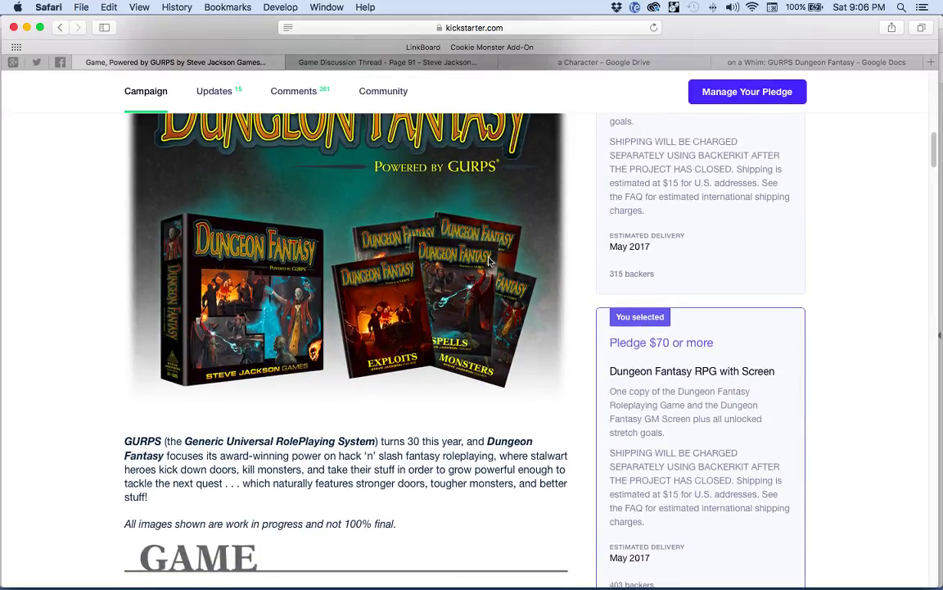
pyautogui.scroll(-10, 105, 407)
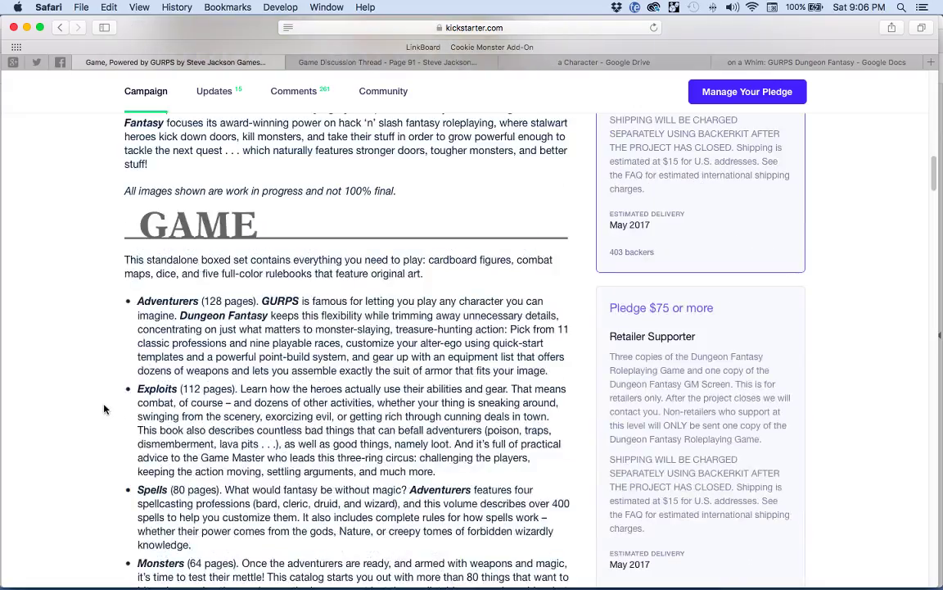
pyautogui.scroll(-20, 104, 409)
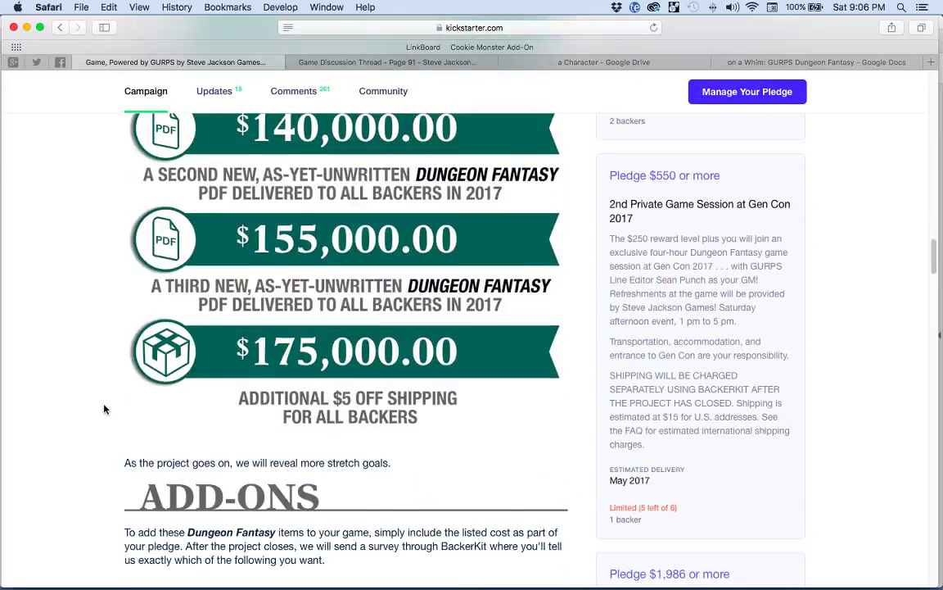
# - Review the campaign's add-ons, from the GM Screen to the Beginner list of GURPS Dungeon Fantasy PDFs
pyautogui.scroll(7, 104, 408)
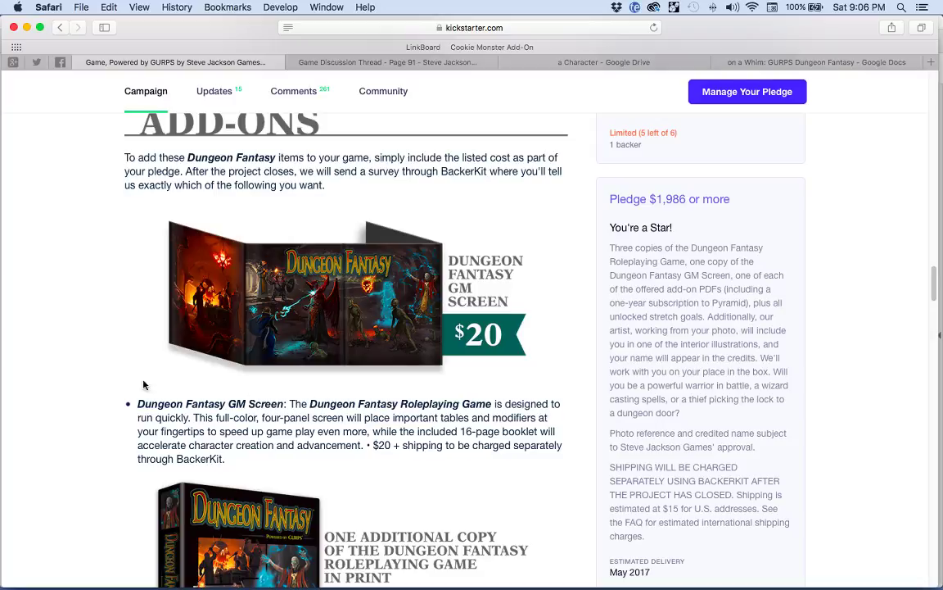
pyautogui.scroll(-2, 106, 386)
pyautogui.scroll(-13, 105, 386)
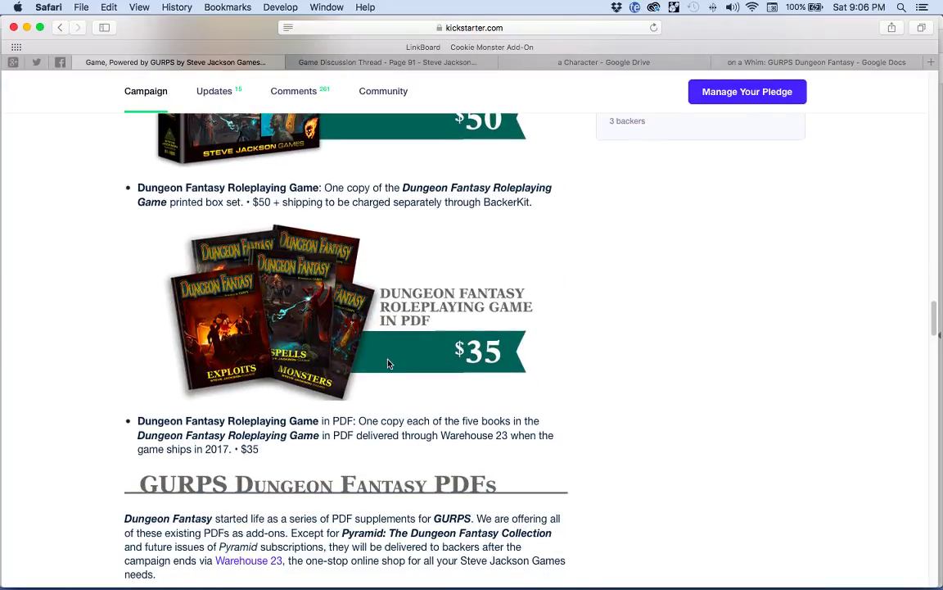
pyautogui.scroll(-12, 579, 393)
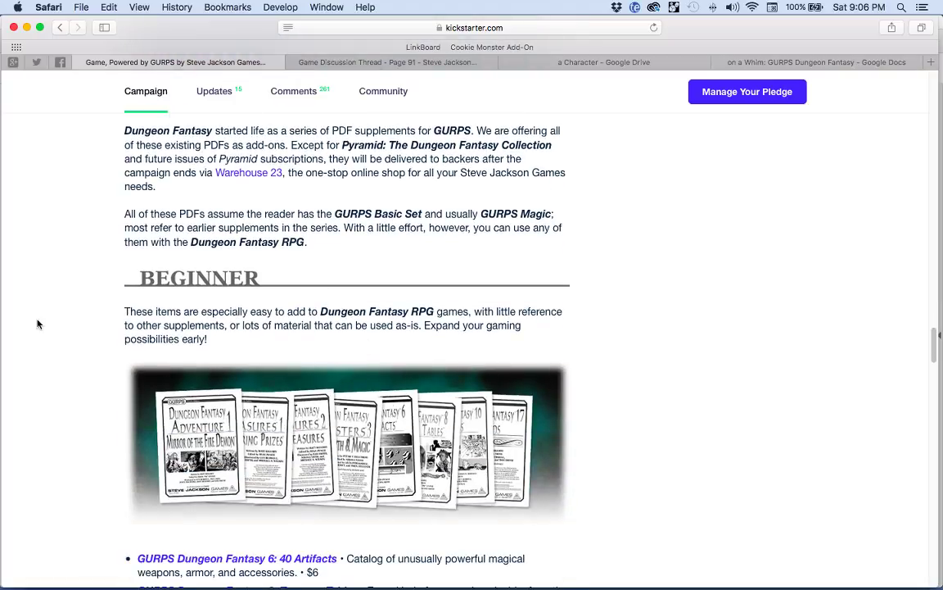
pyautogui.scroll(-3, 647, 448)
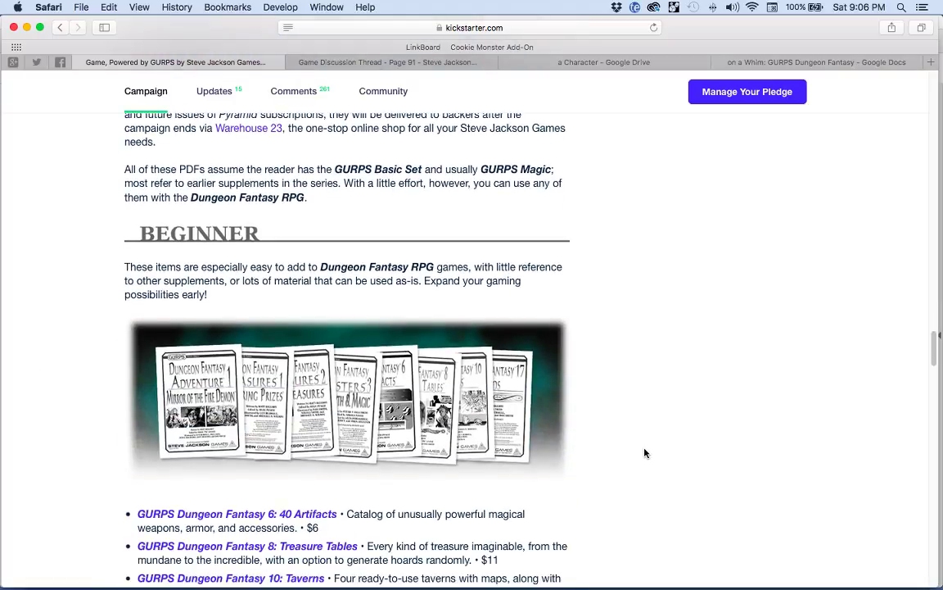
pyautogui.scroll(-2, 652, 456)
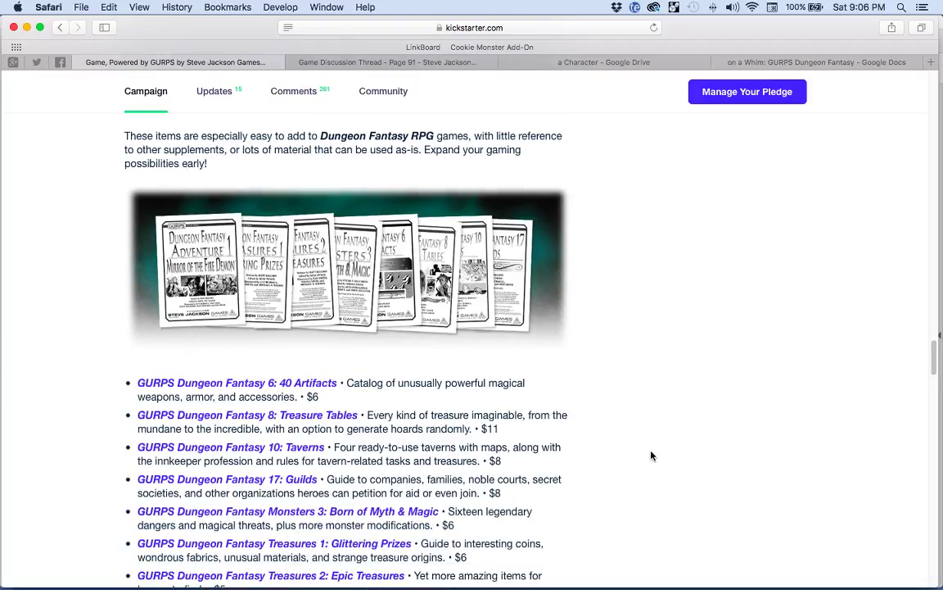
pyautogui.scroll(-3, 652, 456)
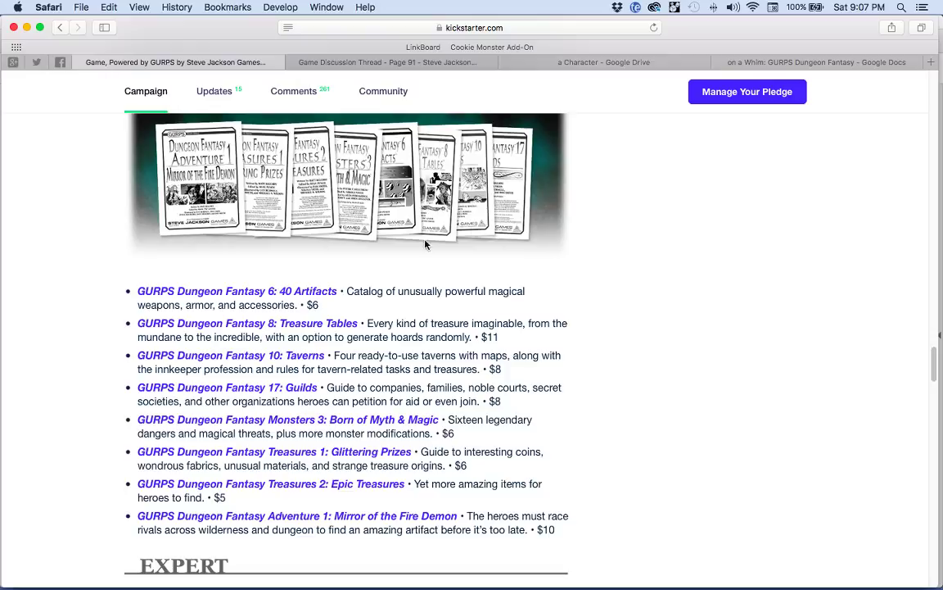
# - Review the Expert and Classic lists of add-on PDFs on the campaign page
pyautogui.scroll(-5, 615, 291)
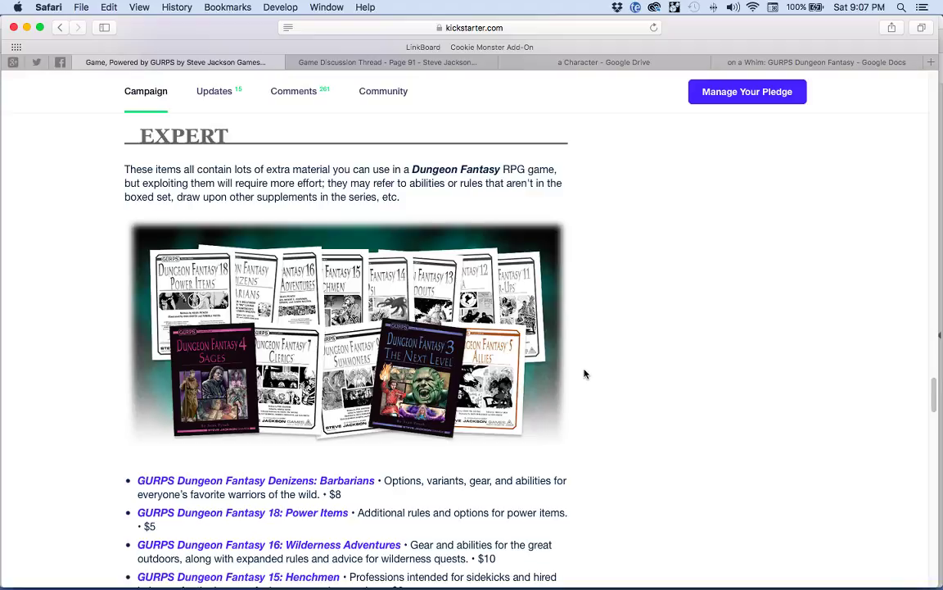
pyautogui.scroll(-5, 591, 390)
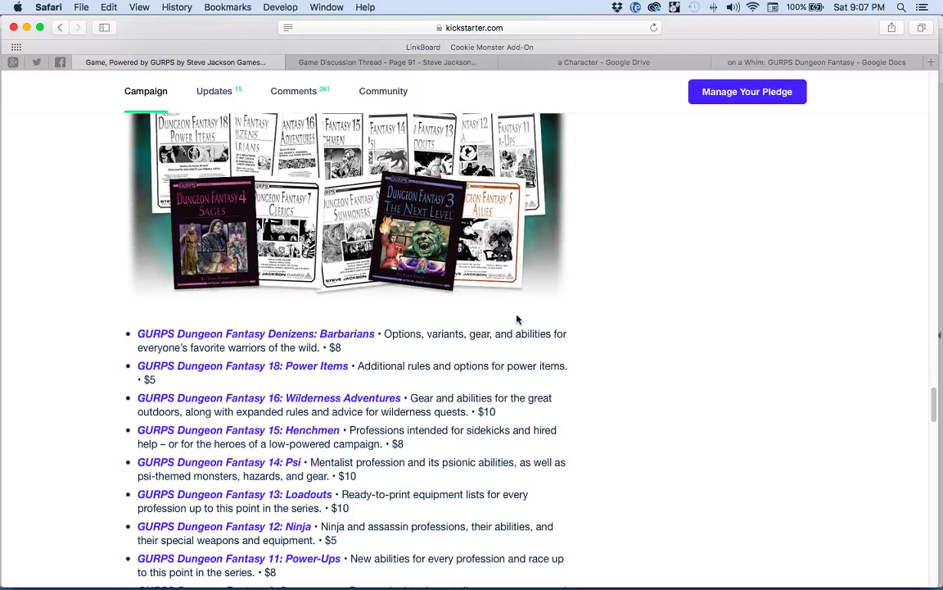
pyautogui.scroll(-2, 628, 356)
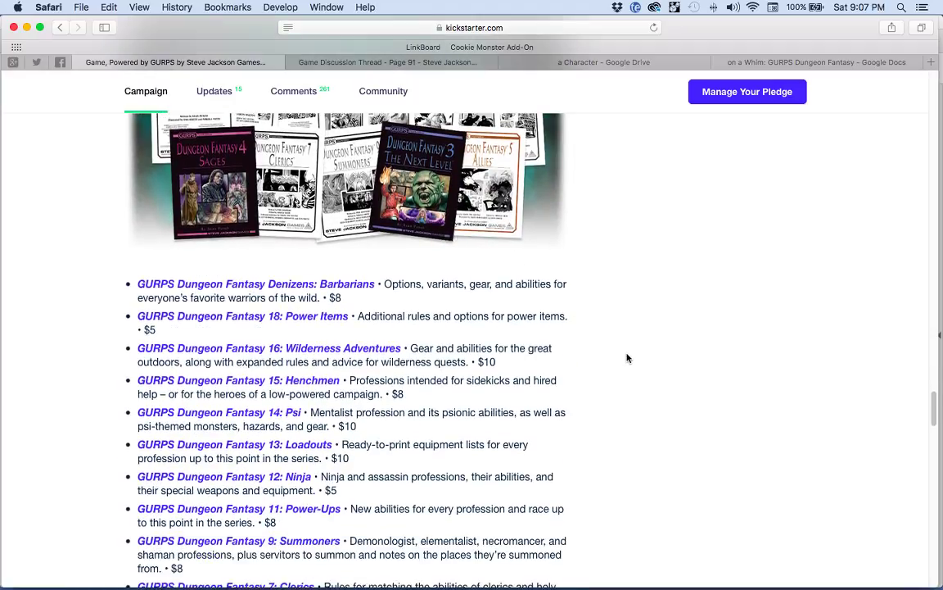
pyautogui.scroll(-1, 628, 357)
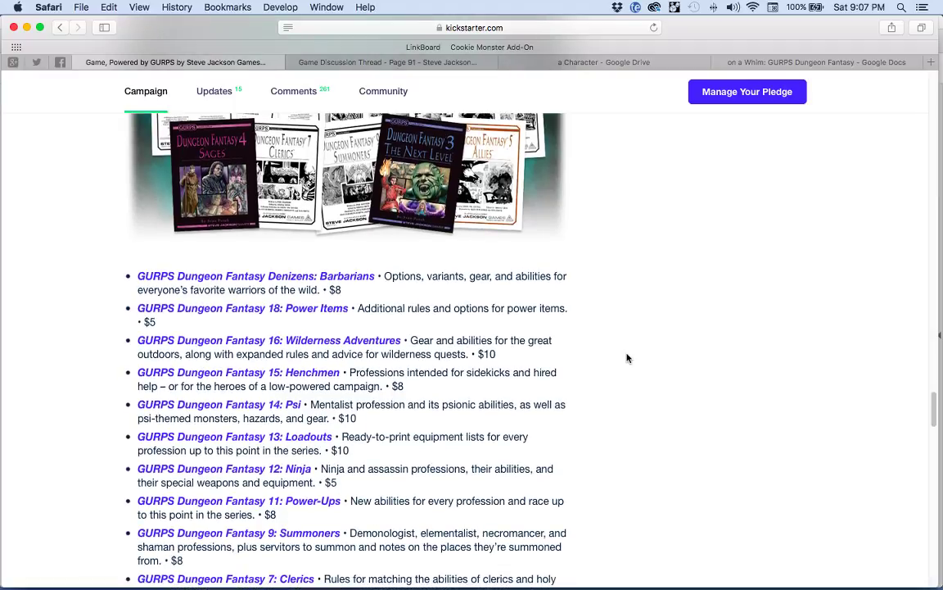
pyautogui.scroll(-10, 627, 358)
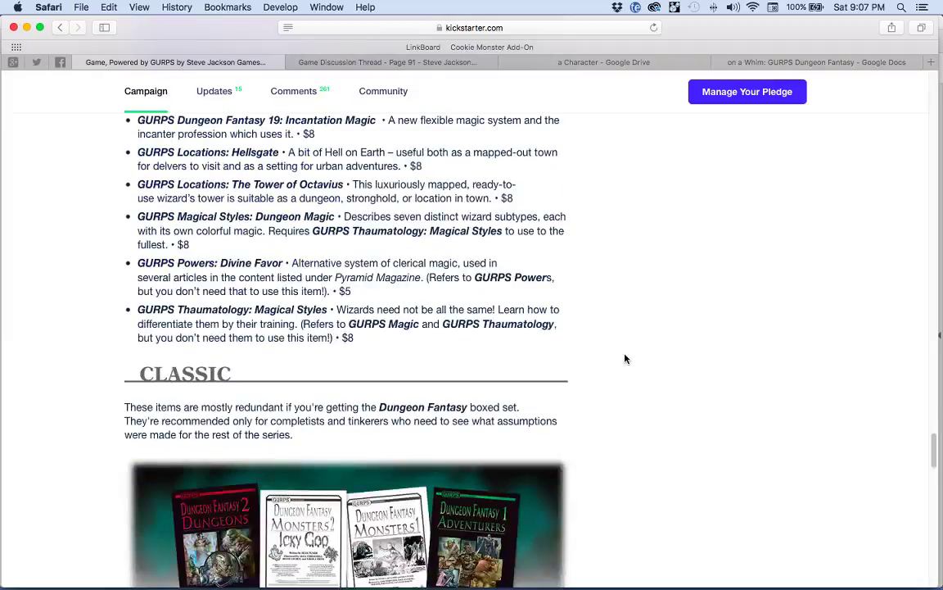
pyautogui.scroll(-3, 625, 358)
pyautogui.scroll(-2, 624, 358)
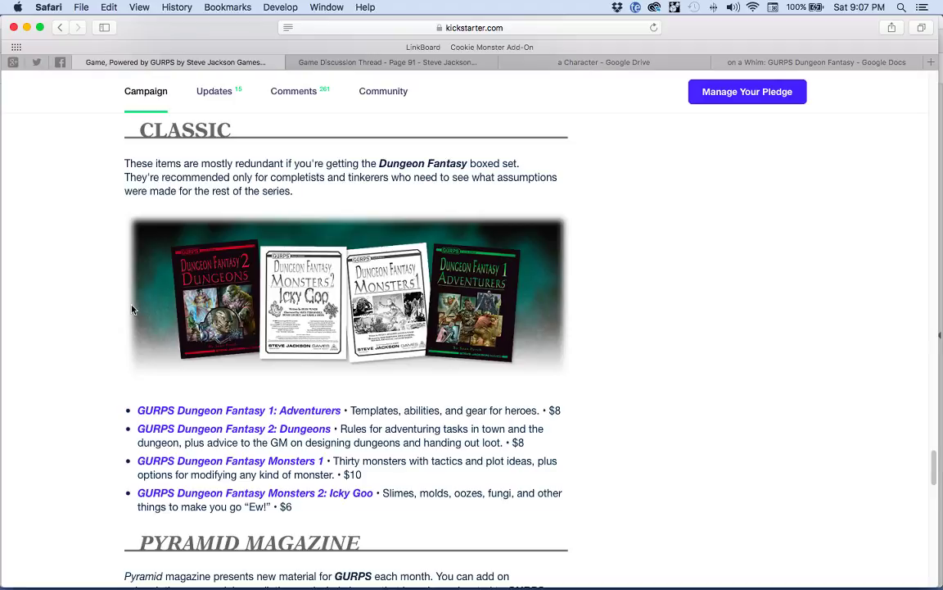
pyautogui.scroll(1, 82, 327)
pyautogui.scroll(15, 82, 327)
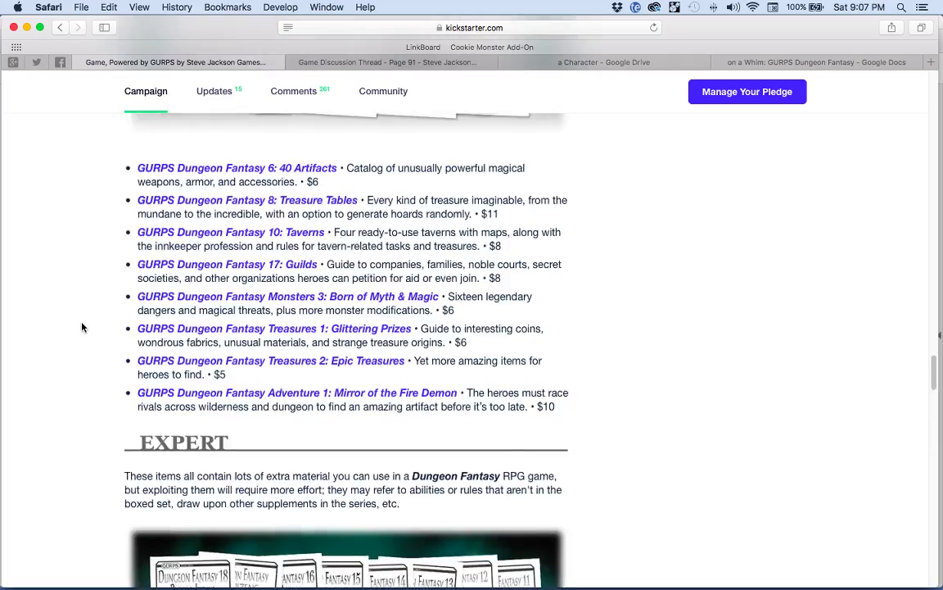
pyautogui.scroll(-15, 82, 327)
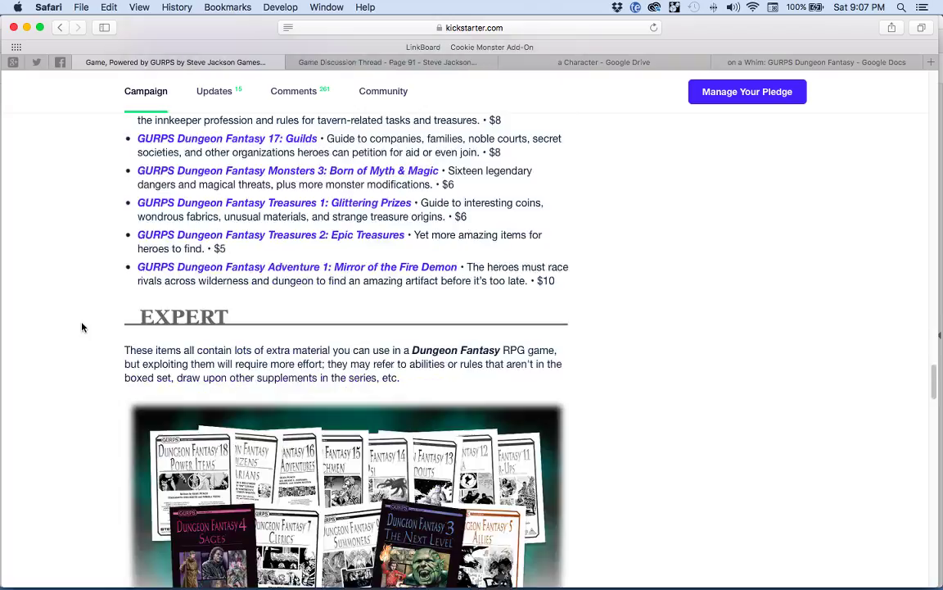
# - Read the Pyramid Magazine add-ons and the BackerKit section of the campaign
pyautogui.scroll(-10, 82, 327)
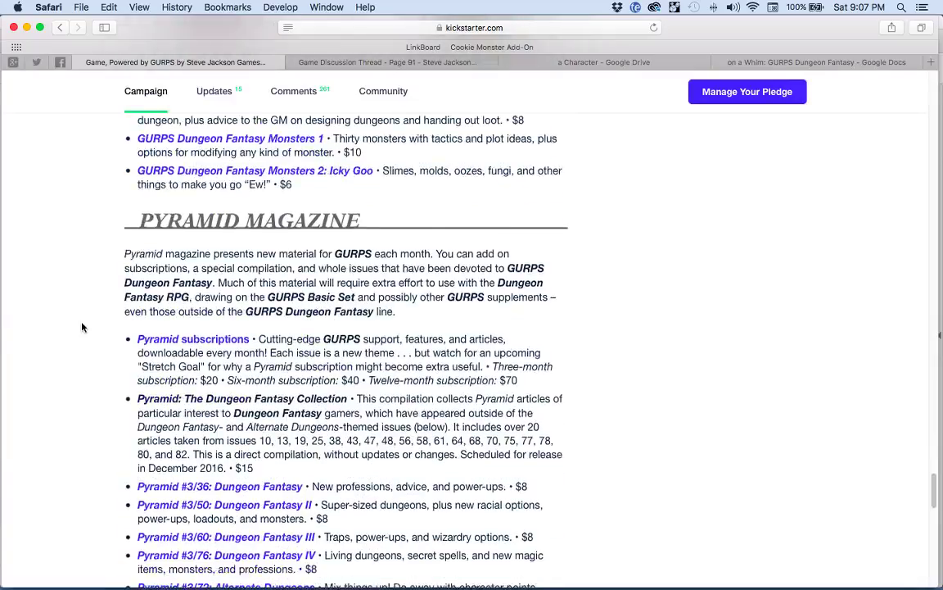
pyautogui.scroll(1, 82, 326)
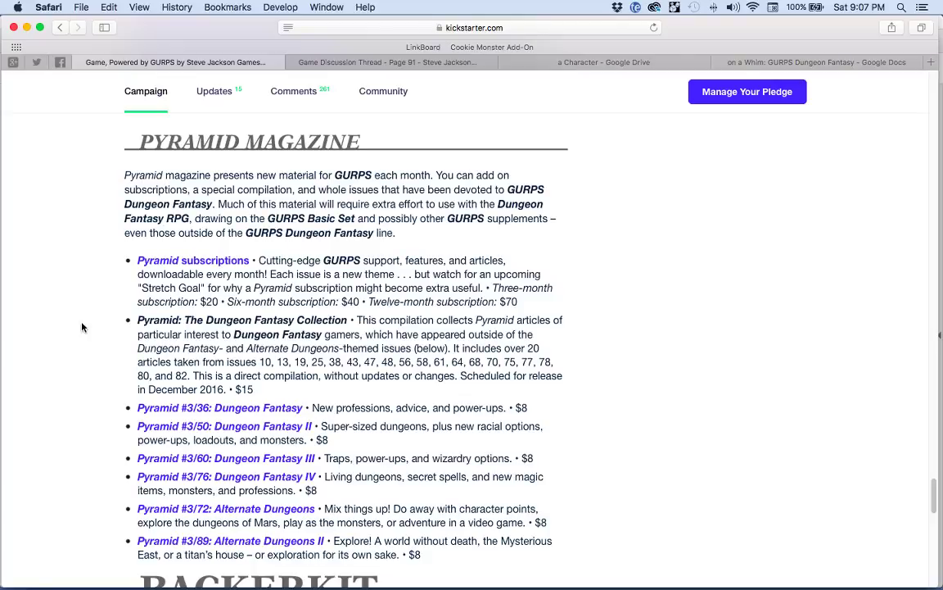
pyautogui.scroll(-1, 82, 326)
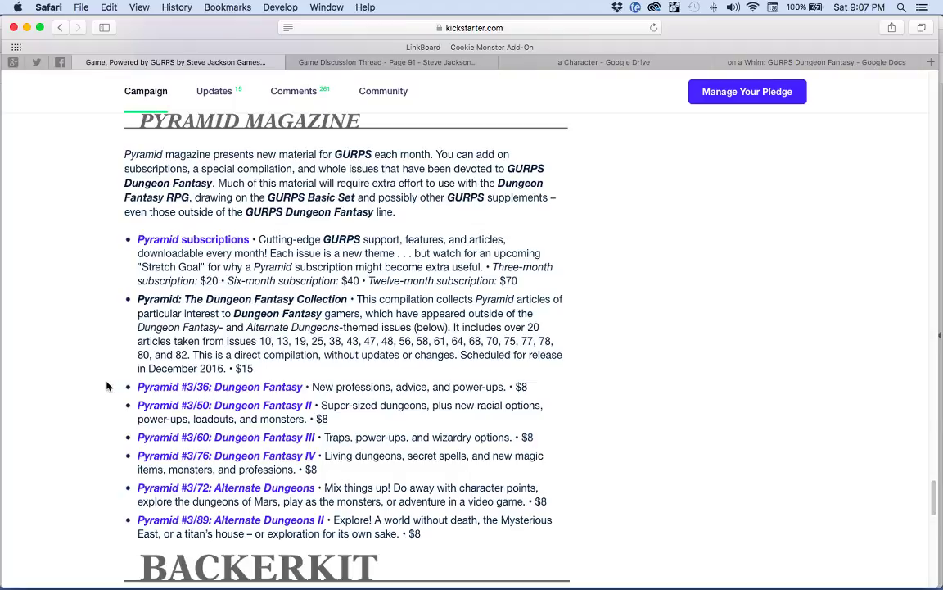
pyautogui.scroll(-4, 93, 384)
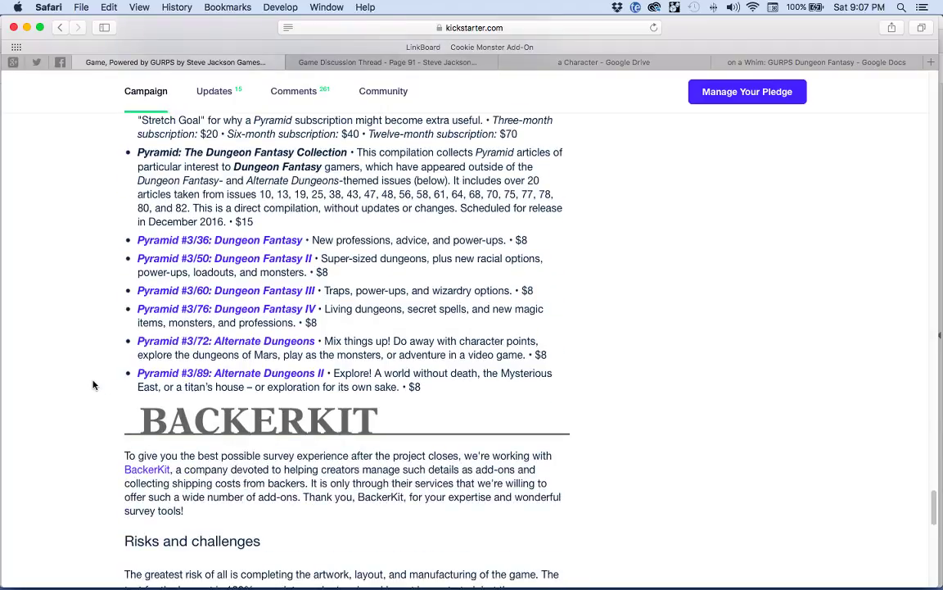
pyautogui.scroll(-7, 93, 384)
# - Go back over the rulebook descriptions and the $250 pledge level, ending at the Kickstarter project's title
pyautogui.scroll(20, 93, 384)
pyautogui.scroll(20, 93, 384)
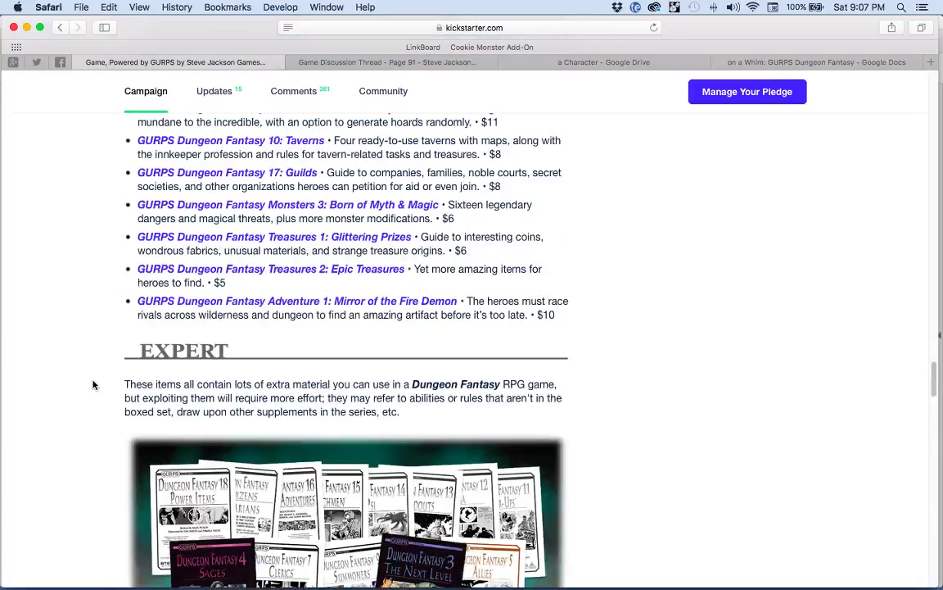
pyautogui.scroll(20, 92, 384)
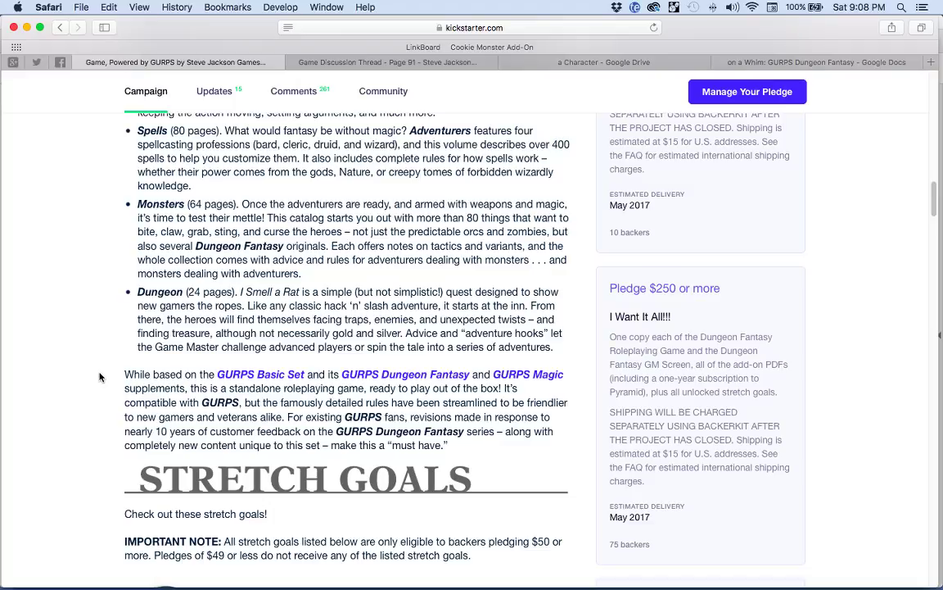
pyautogui.scroll(1, 99, 377)
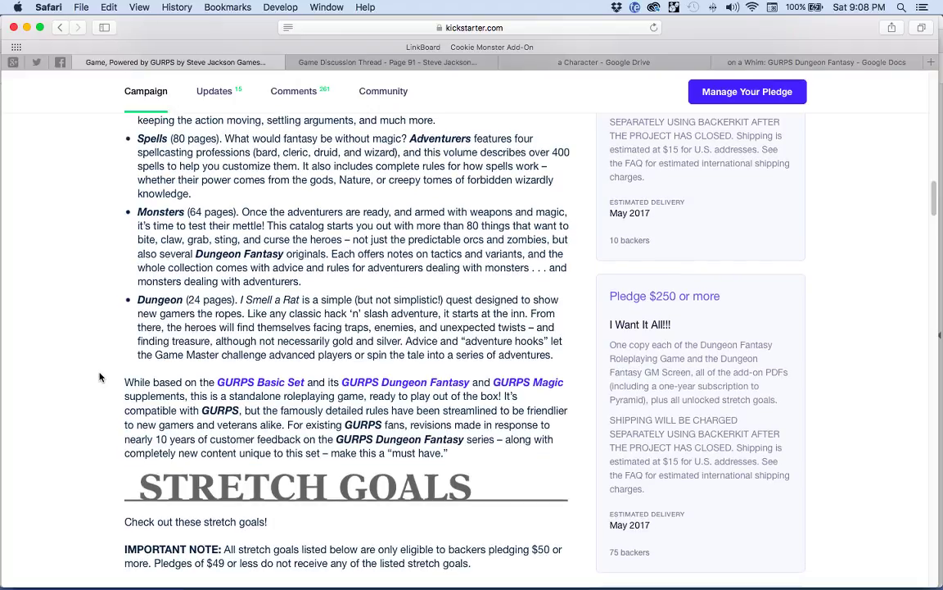
pyautogui.scroll(15, 99, 377)
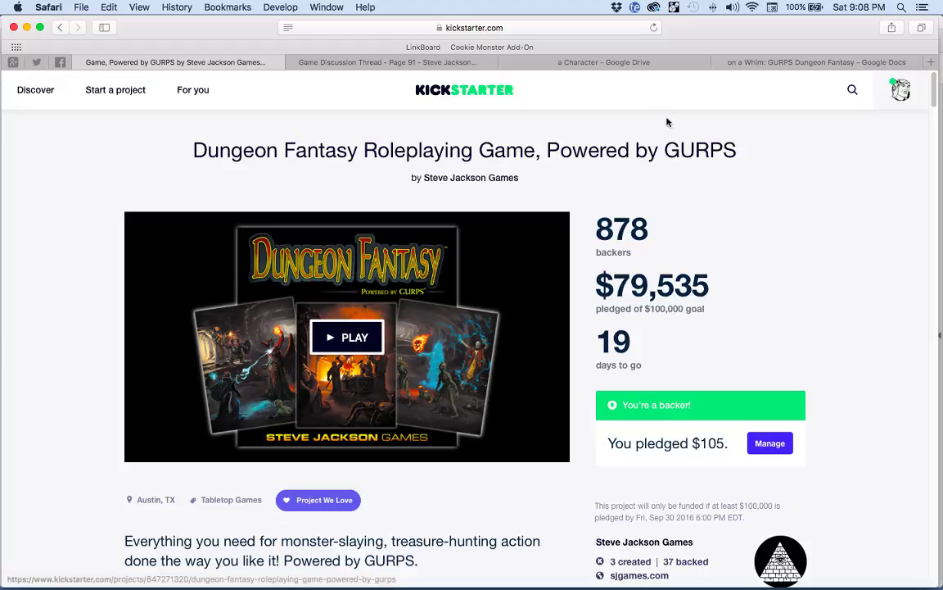
# - Return to the Google Docs character sheet and review the attributes, advantages and disadvantages
pyautogui.click(689, 56)
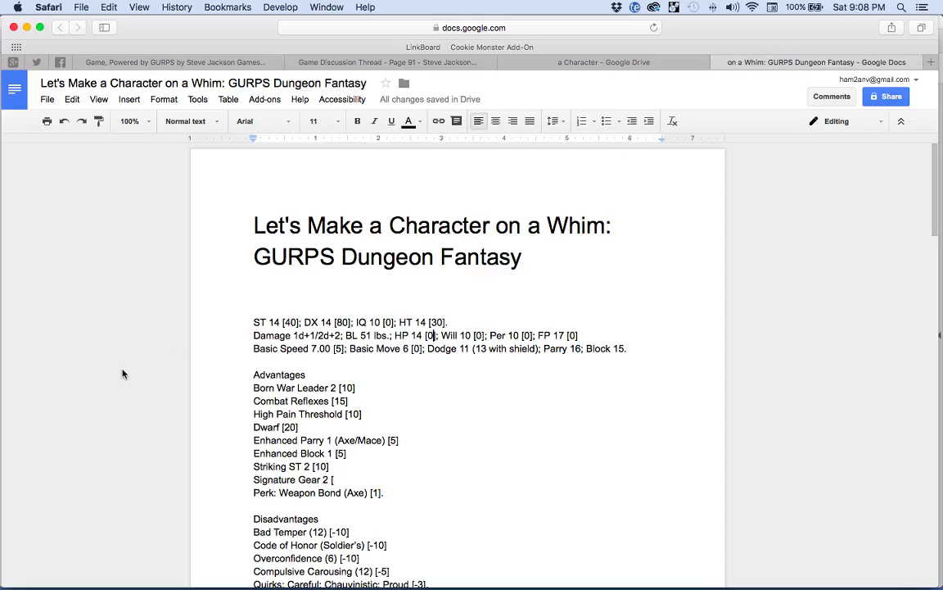
pyautogui.scroll(-2, 123, 373)
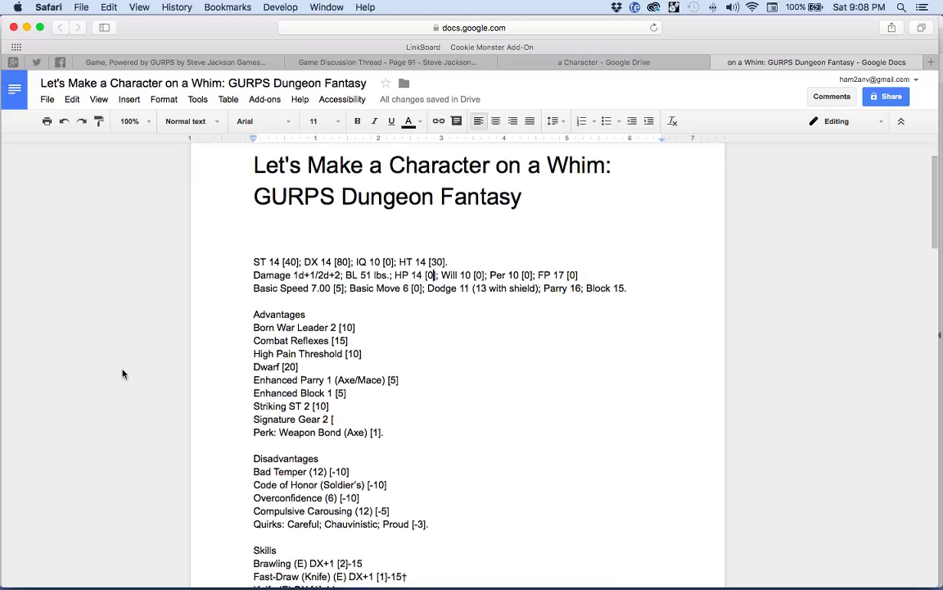